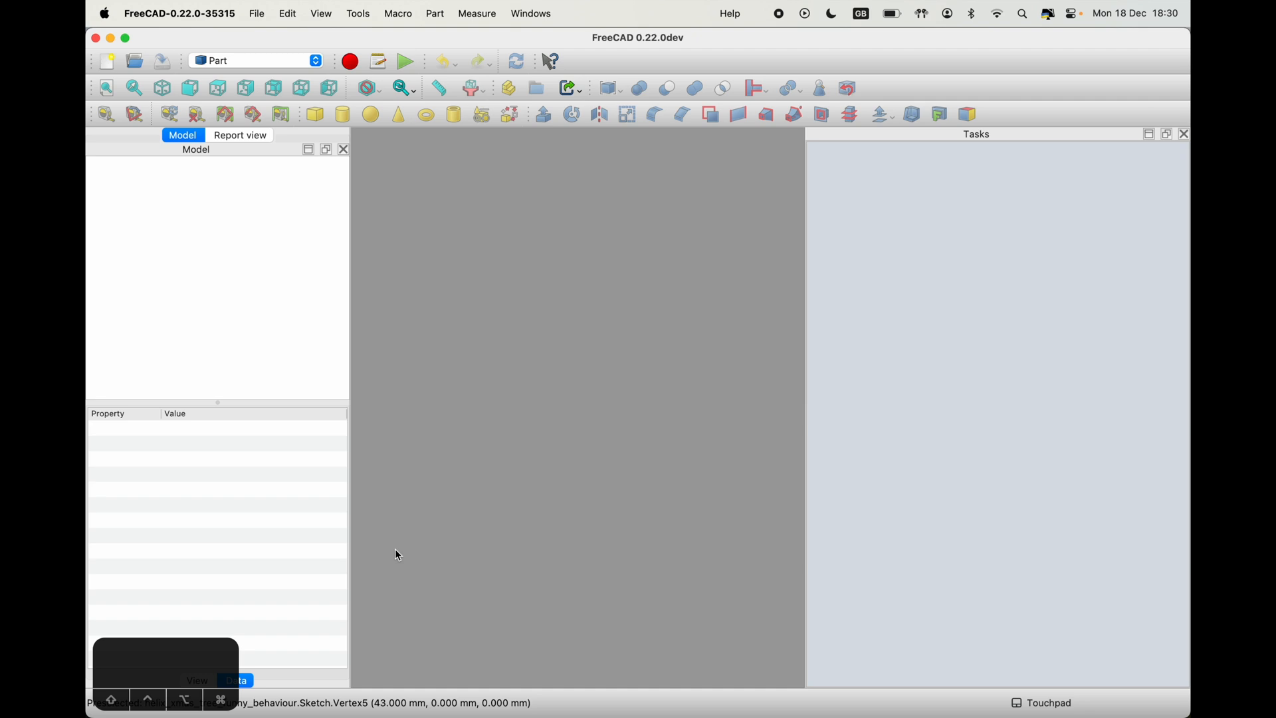
- Switch to Finder and show the tree folder as a gallery in an enlarged window
mouse_move(111, 714)
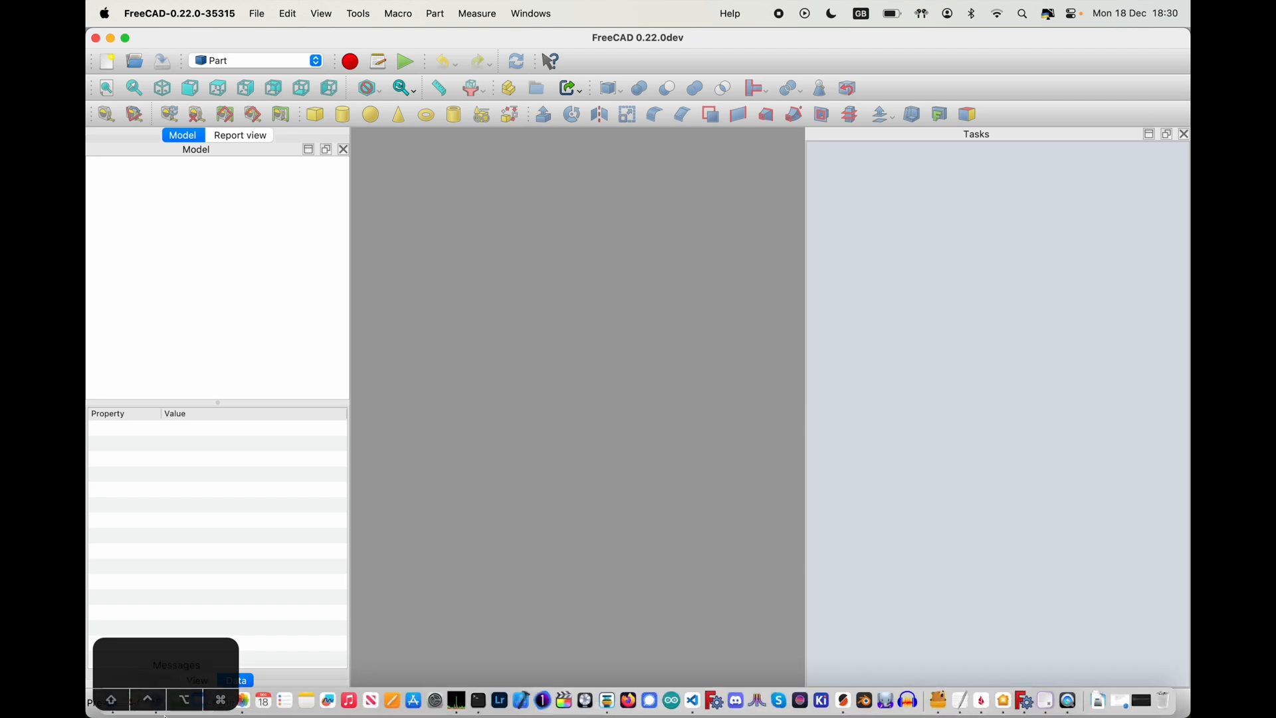
click(111, 714)
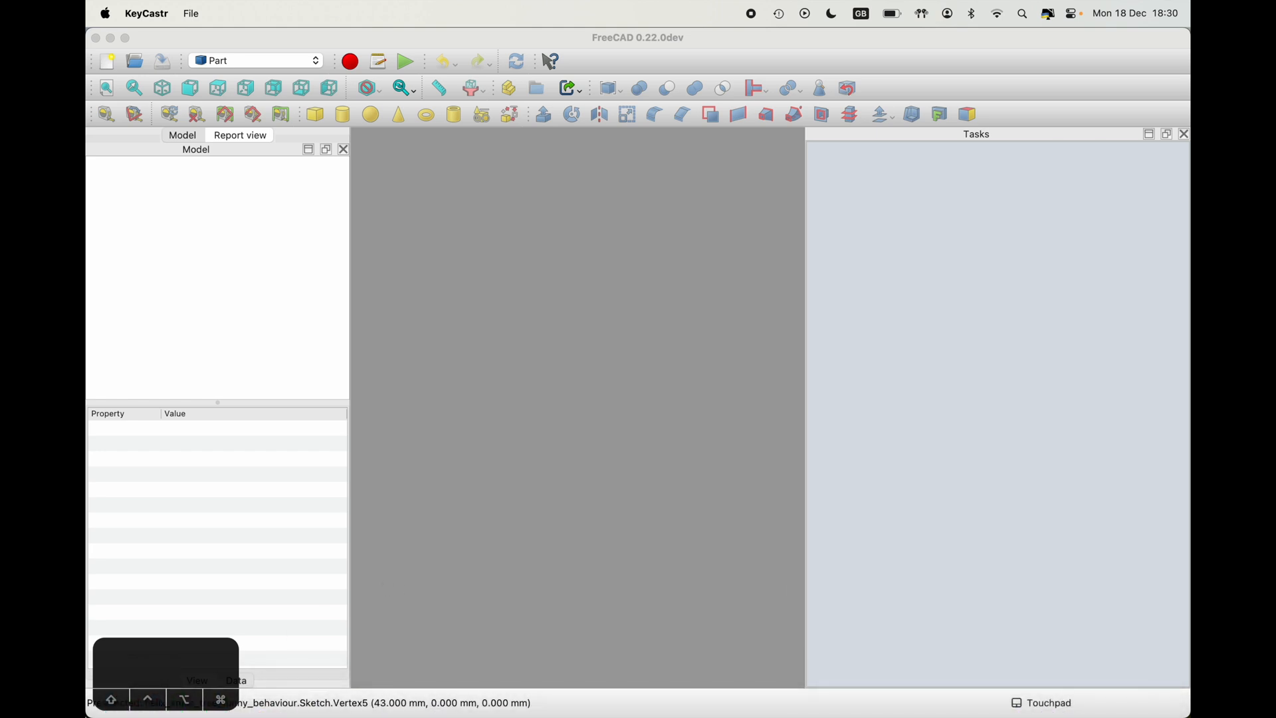
click(114, 699)
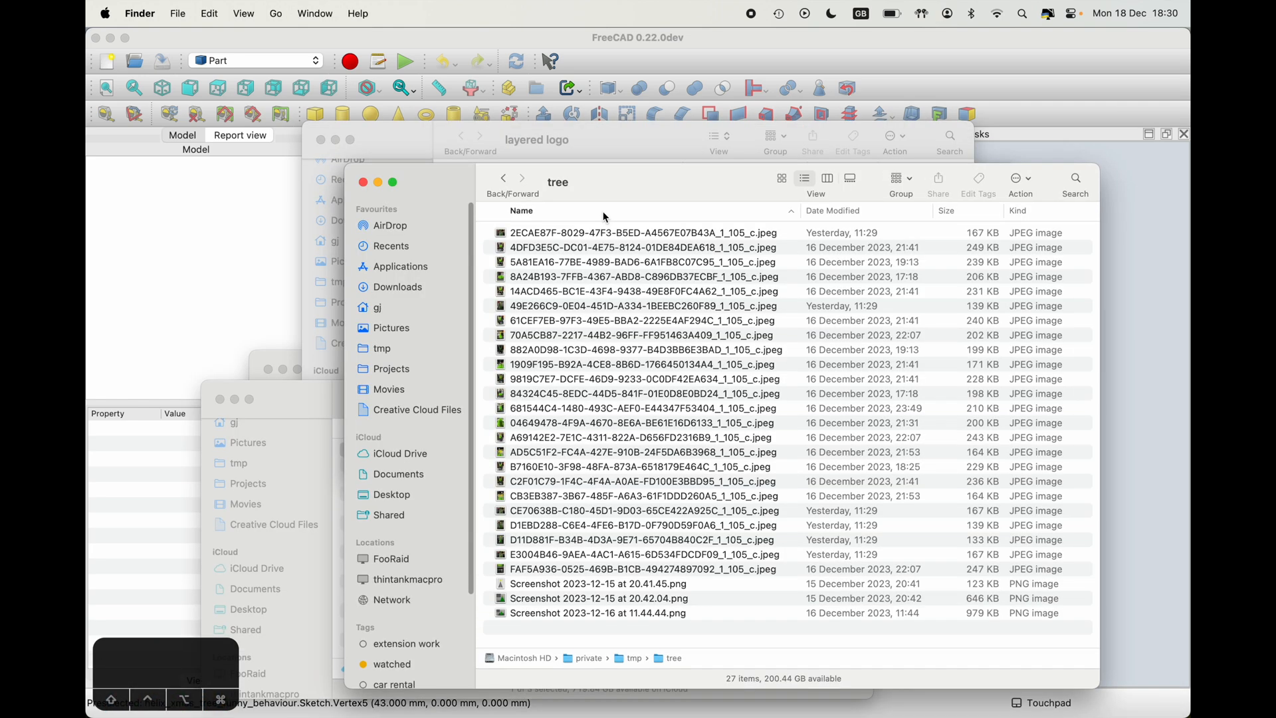
click(851, 179)
drag(662, 188, 514, 114)
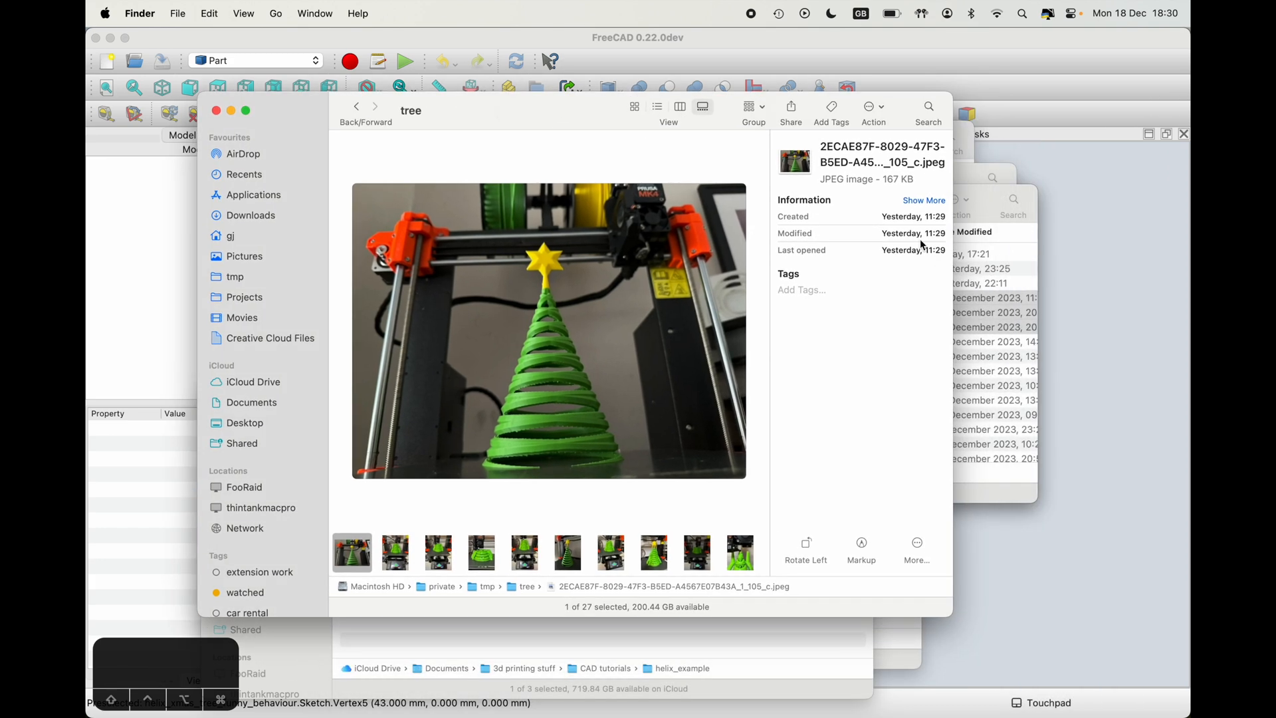
click(506, 117)
double_click(505, 115)
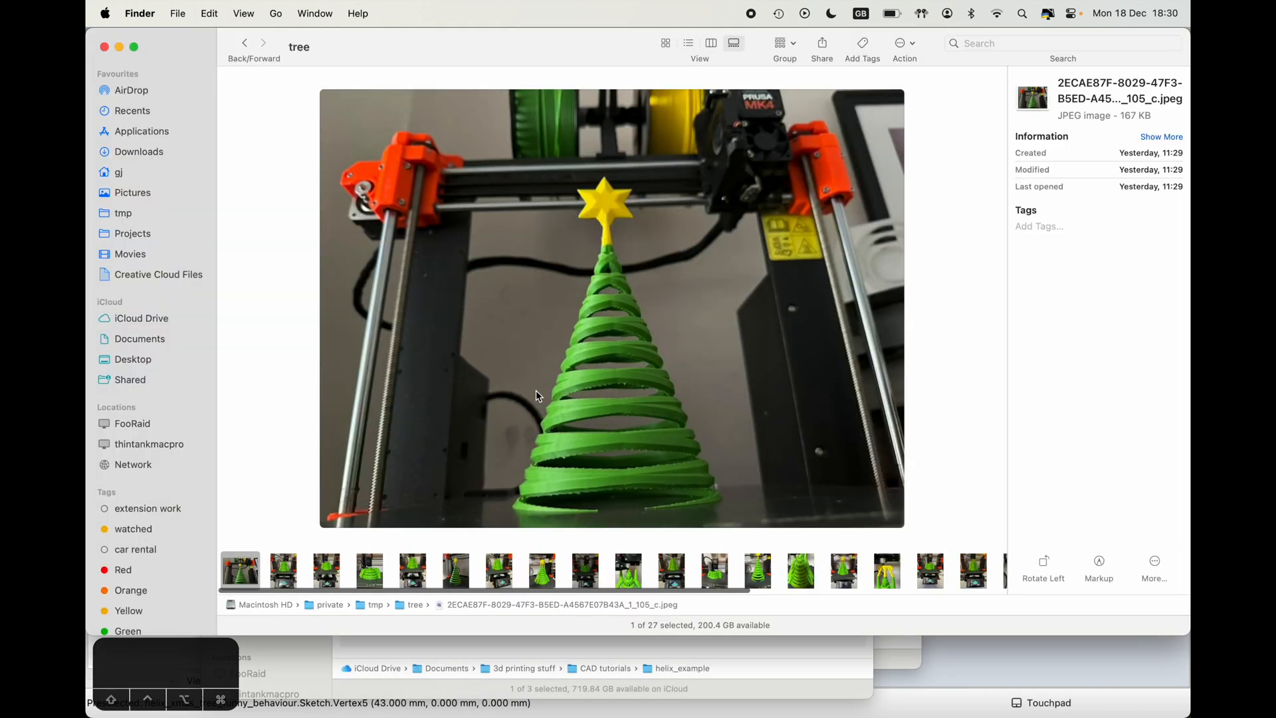
- Look through the tree model screenshot, the printer's finished-print display and the photos of the printed tree
scroll(765, 572, right, 10)
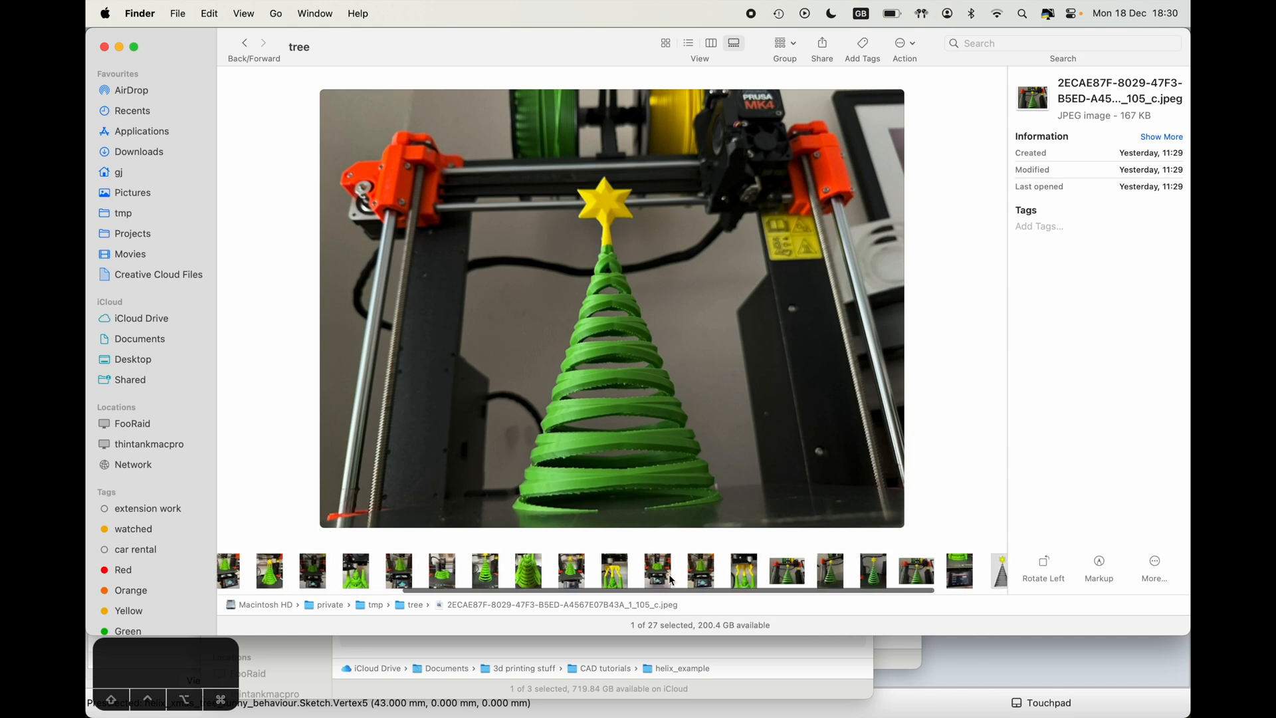
click(904, 575)
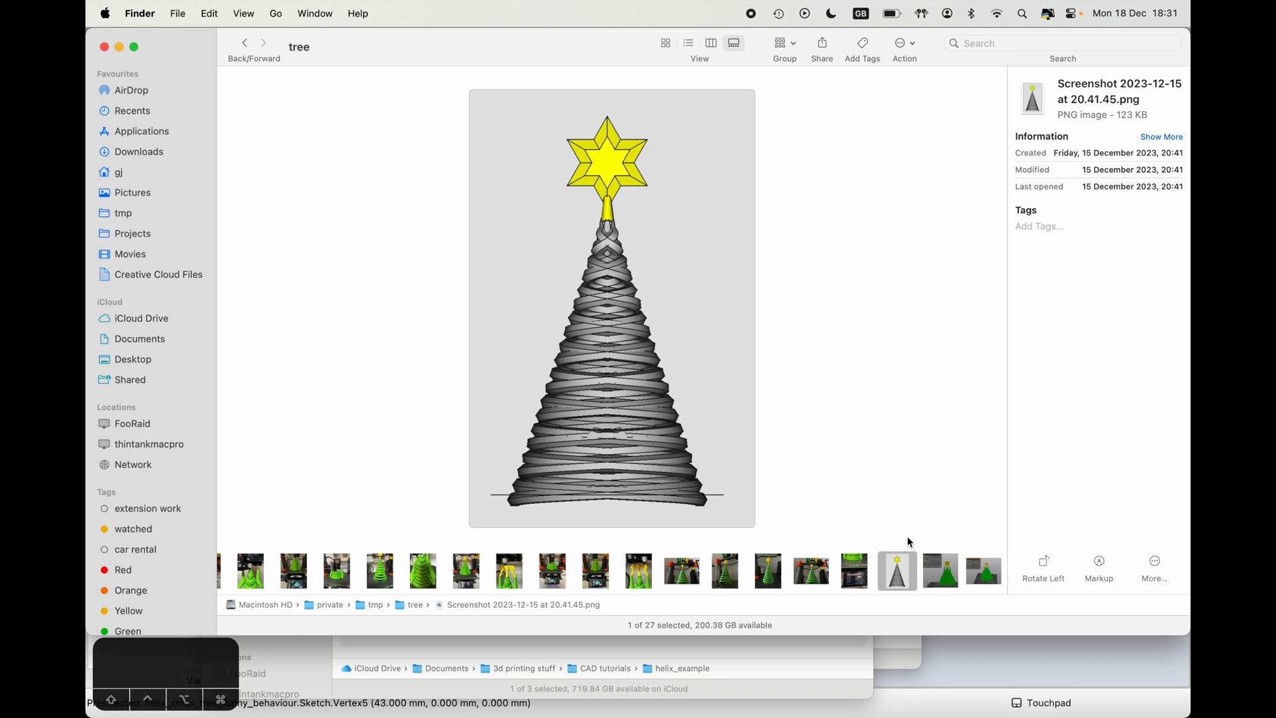
click(856, 574)
click(833, 580)
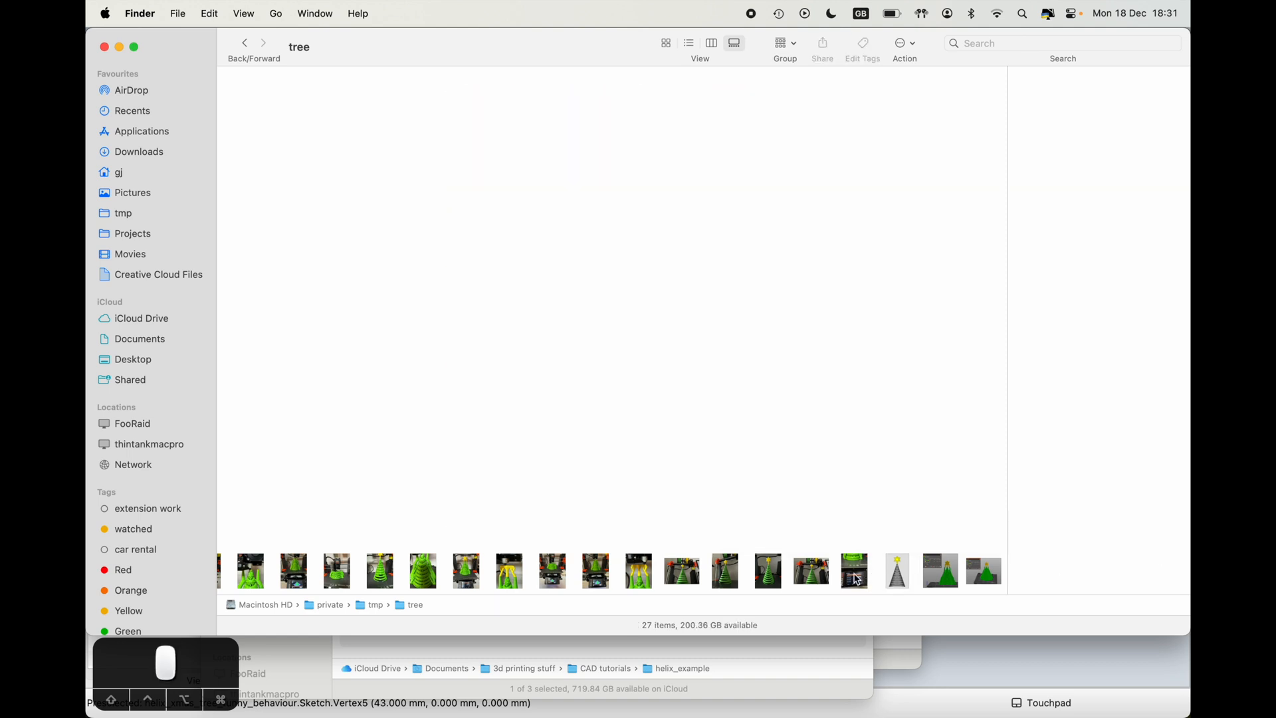
click(857, 574)
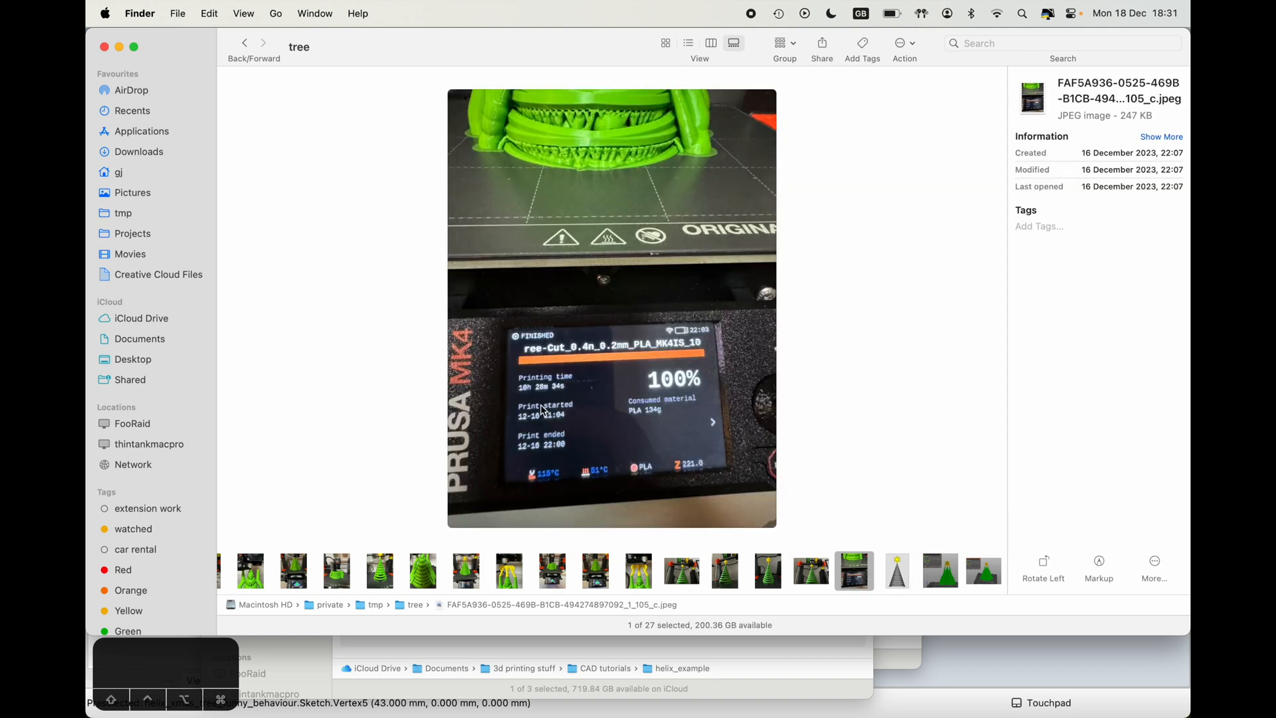
click(728, 585)
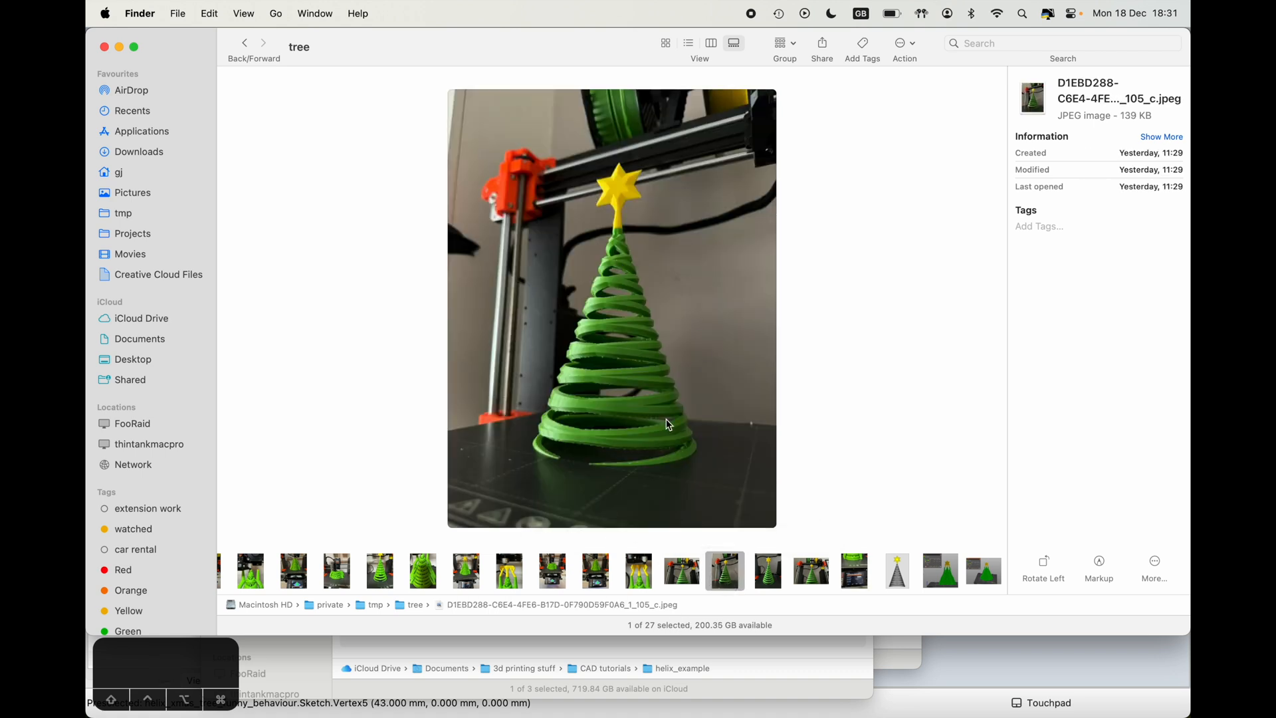
click(668, 576)
click(642, 577)
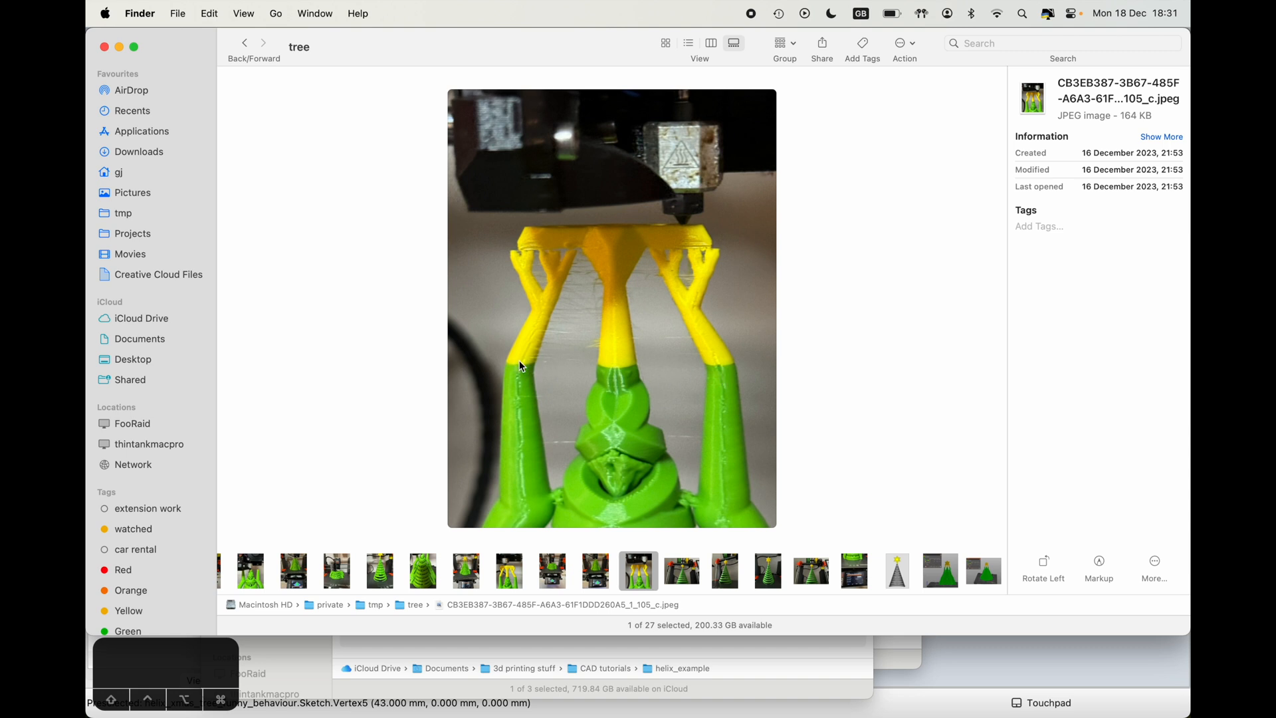
- Examine the photos of the printed tree and star with their supports at different stages of the print
click(732, 369)
click(506, 579)
click(466, 573)
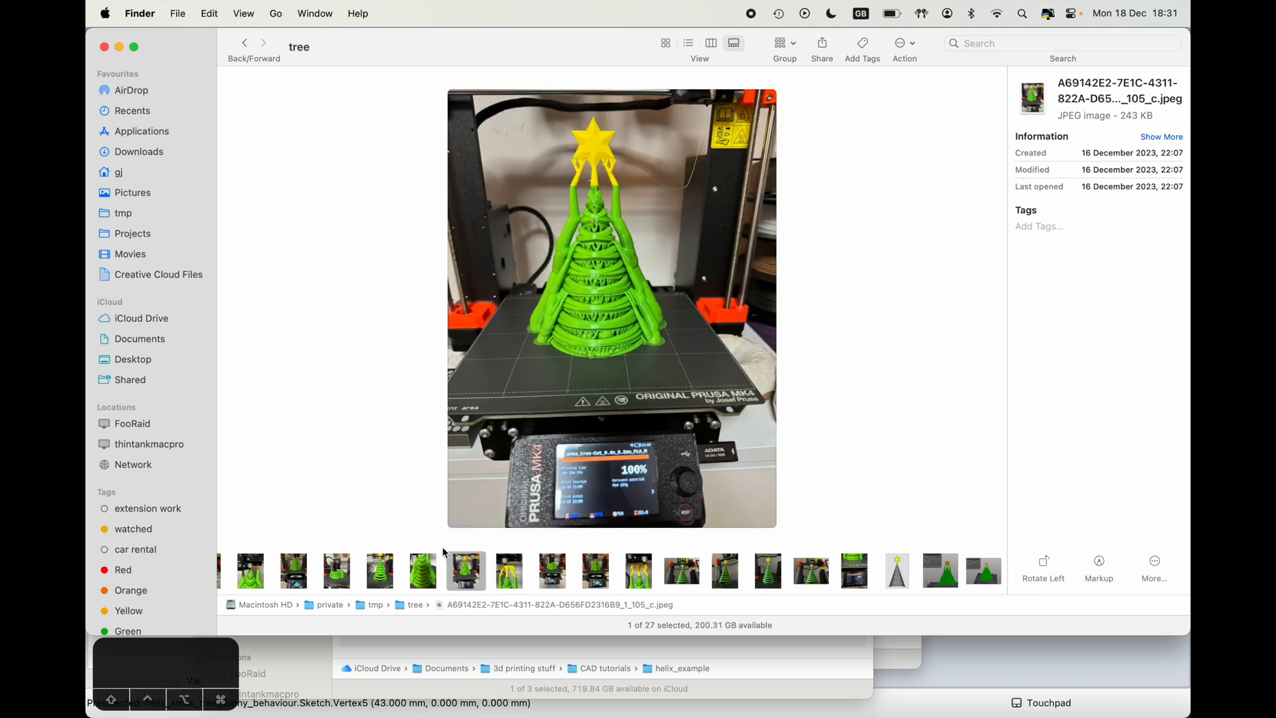
click(431, 573)
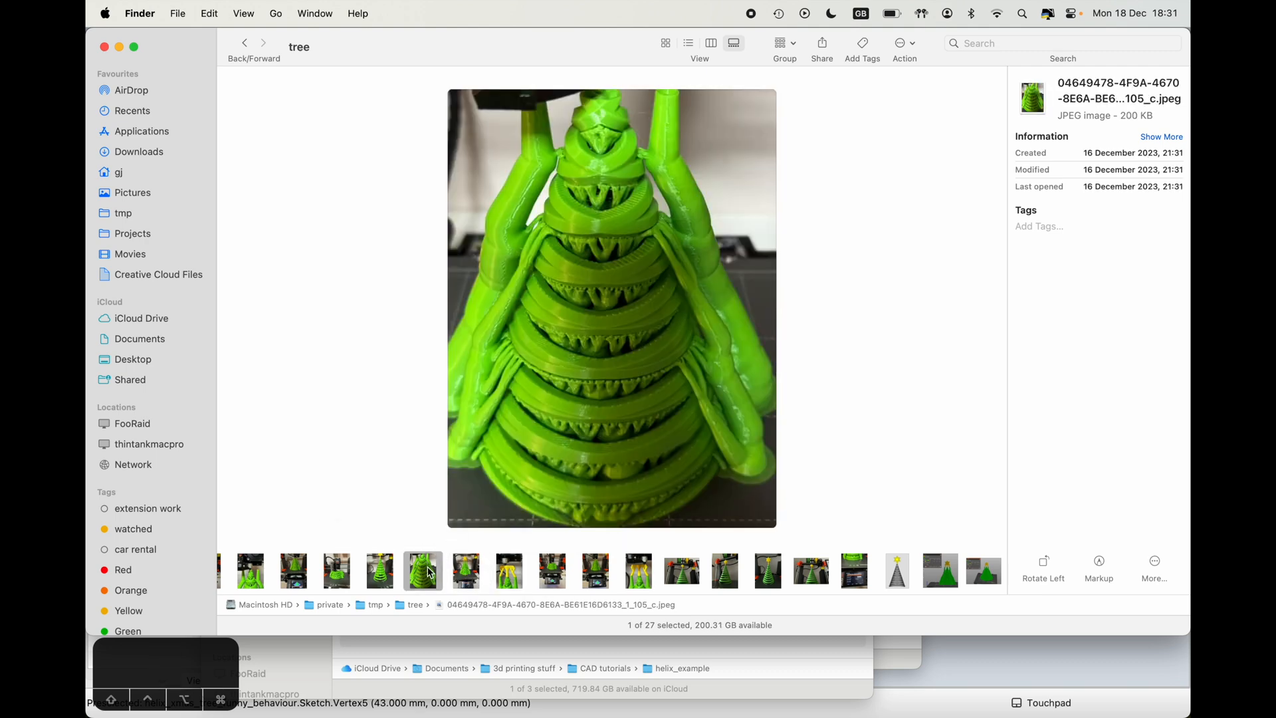
click(391, 575)
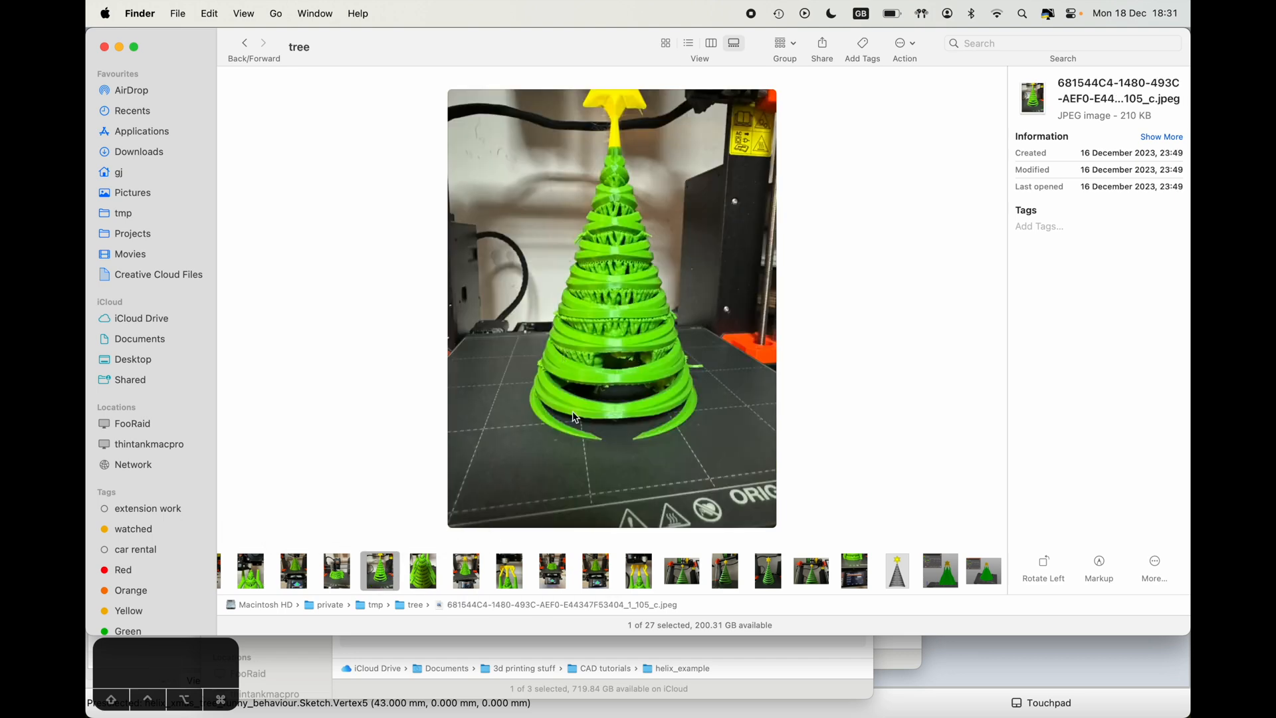
click(347, 569)
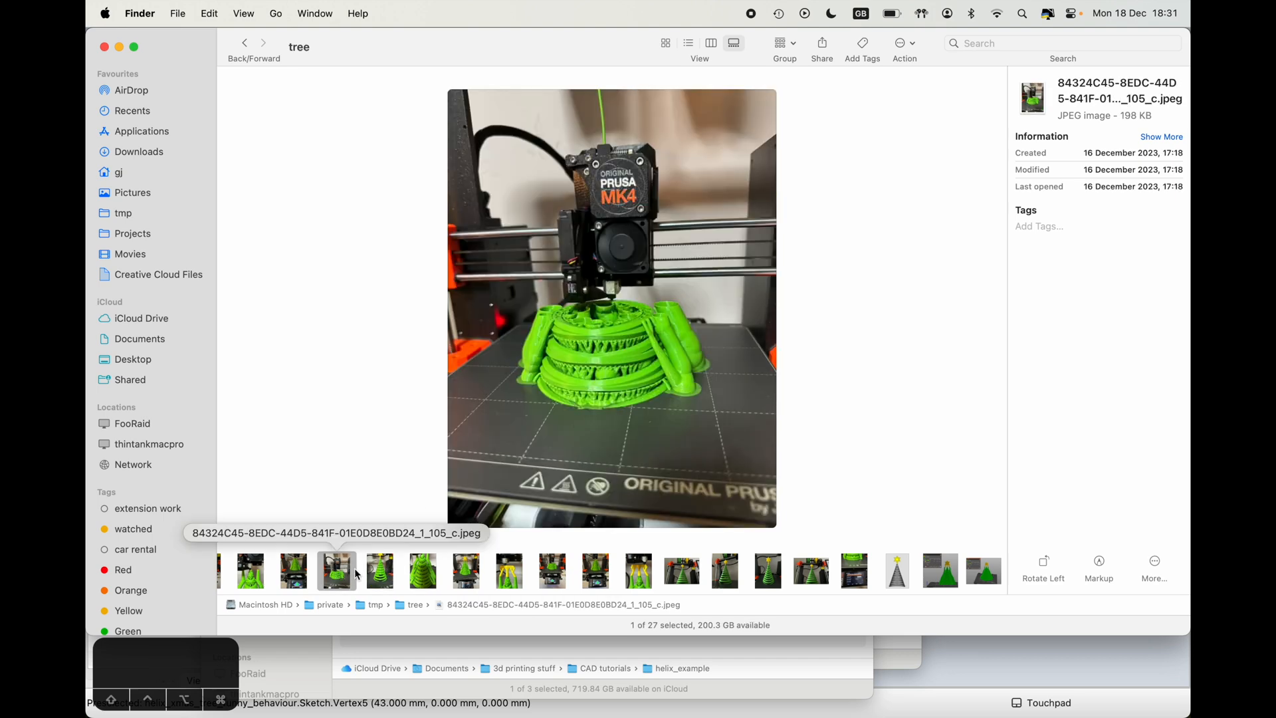
- Browse back to the photo of the finished tree without supports, and close the tree folder window
click(399, 576)
scroll(465, 575, left, 3)
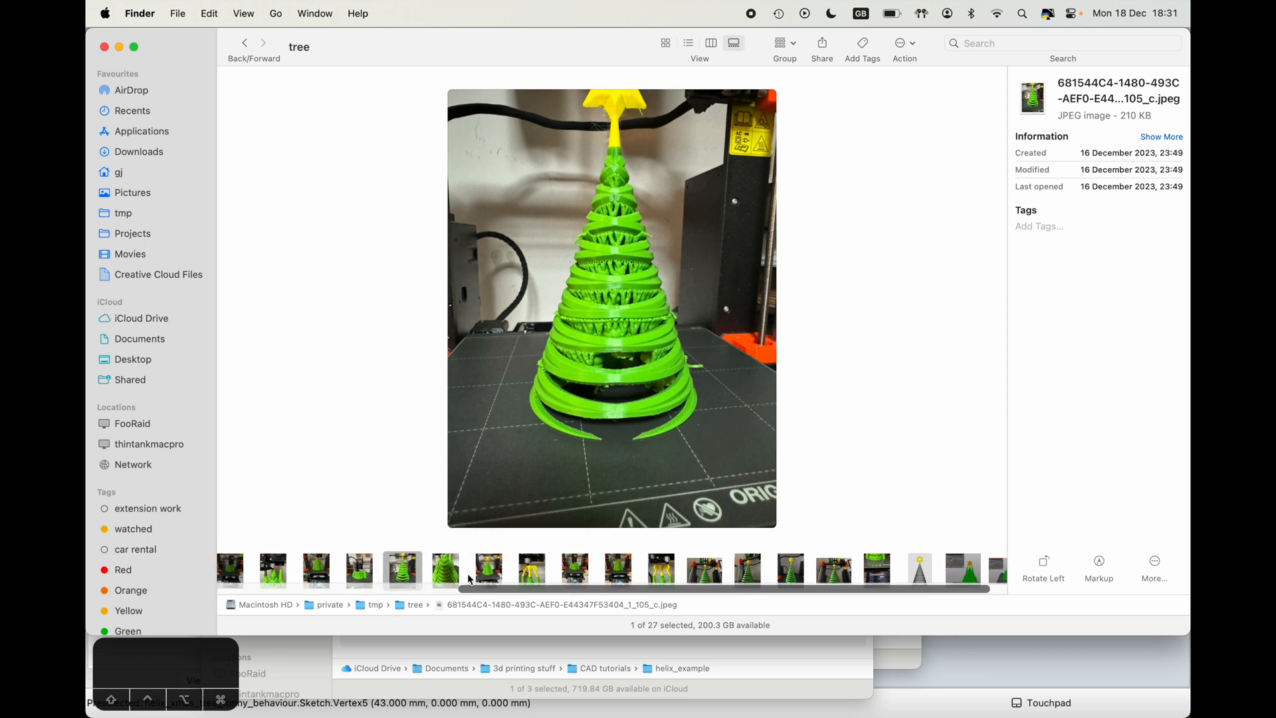
scroll(527, 576, left, 6)
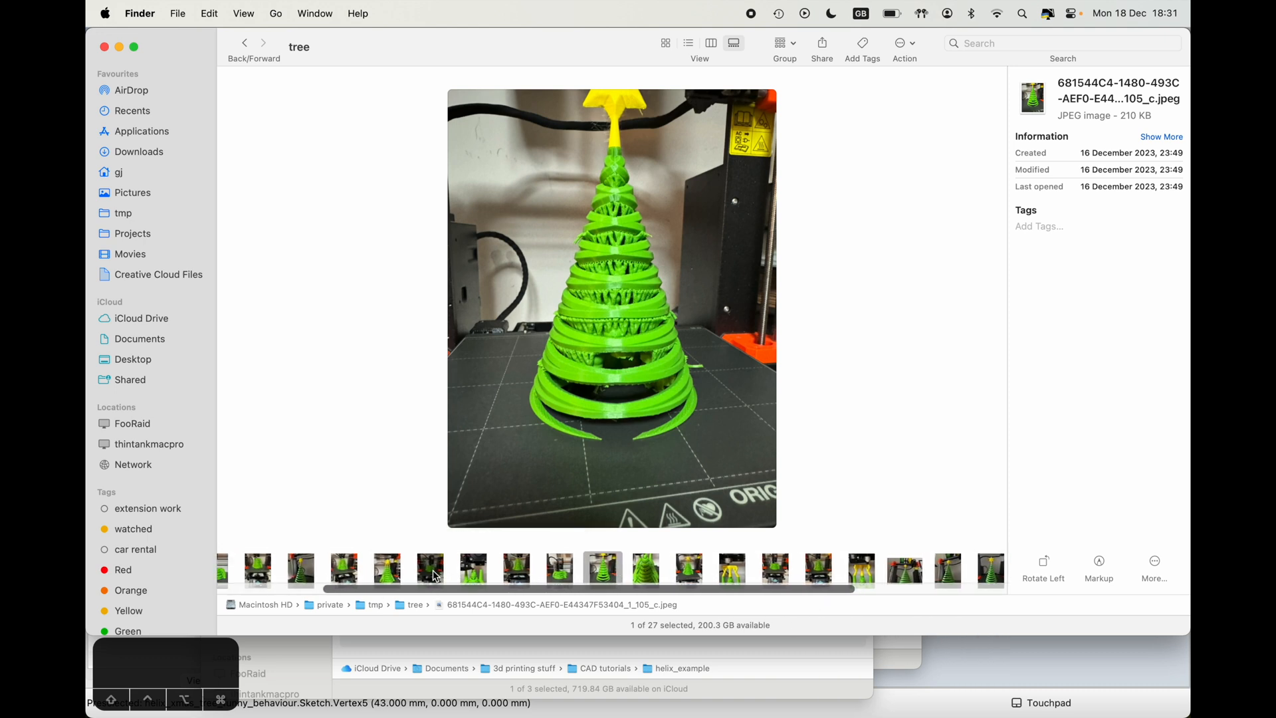
scroll(436, 576, right, 8)
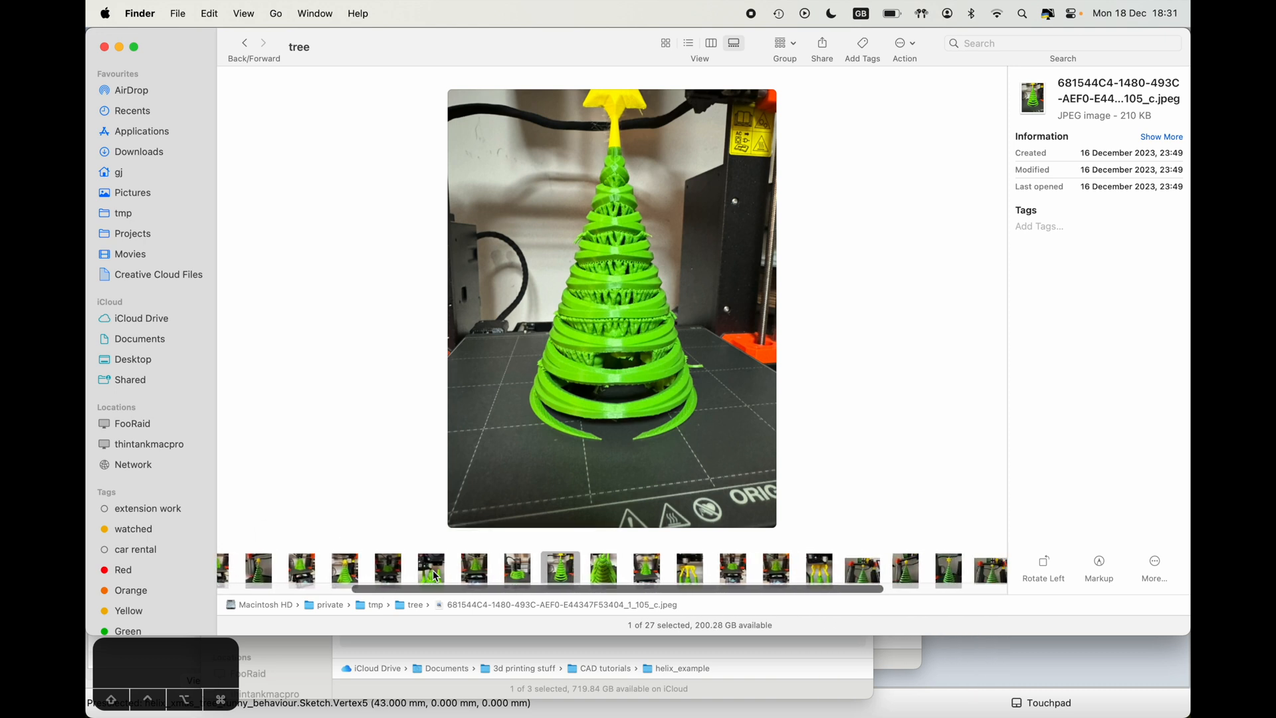
scroll(437, 576, left, 2)
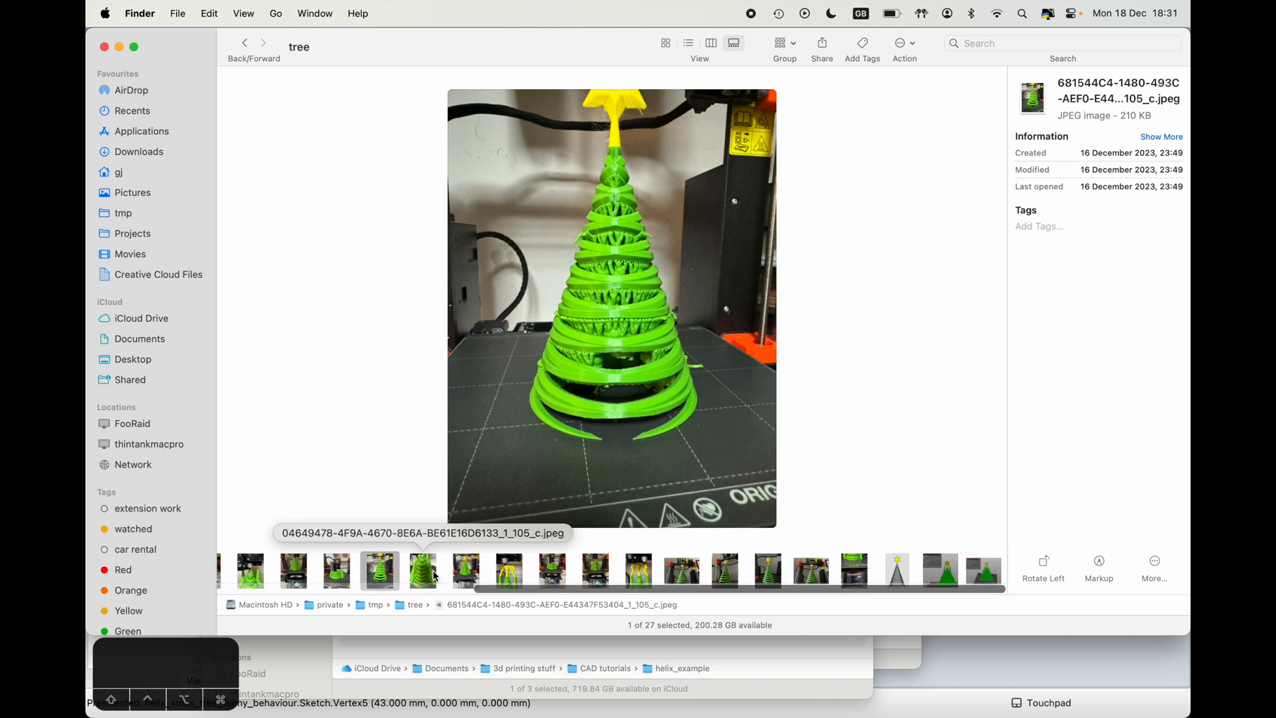
scroll(443, 575, left, 9)
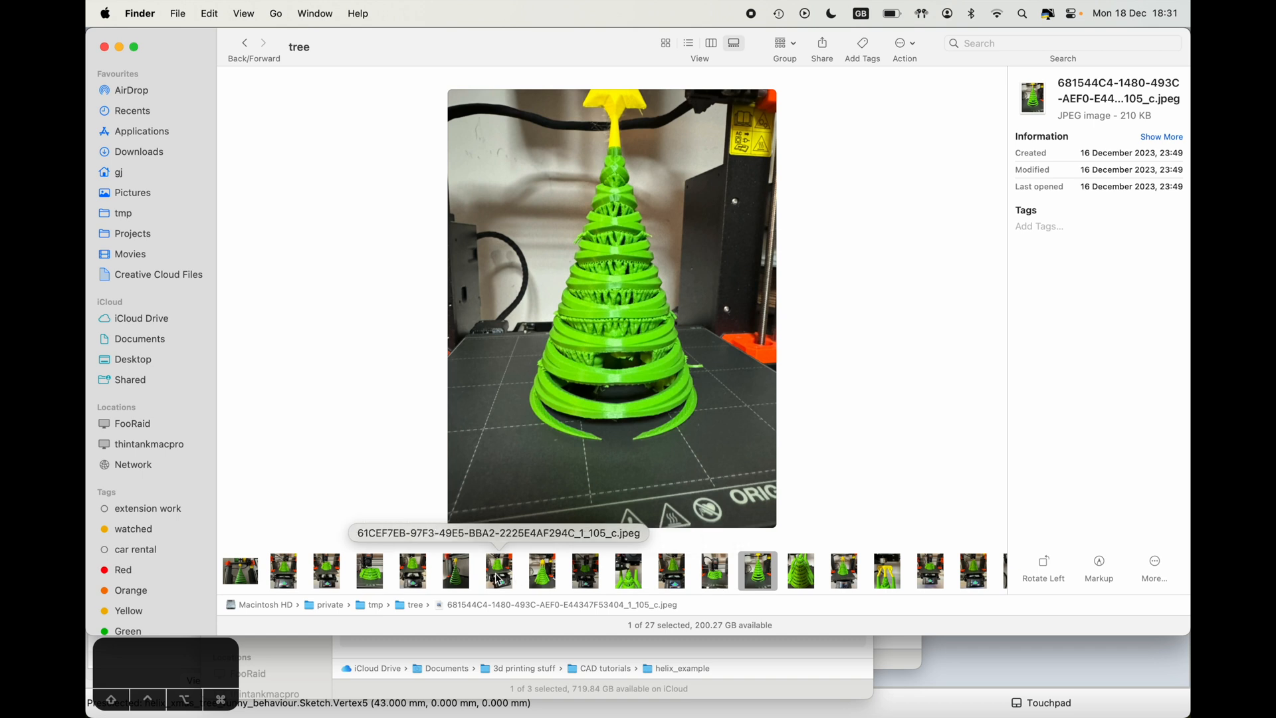
click(456, 573)
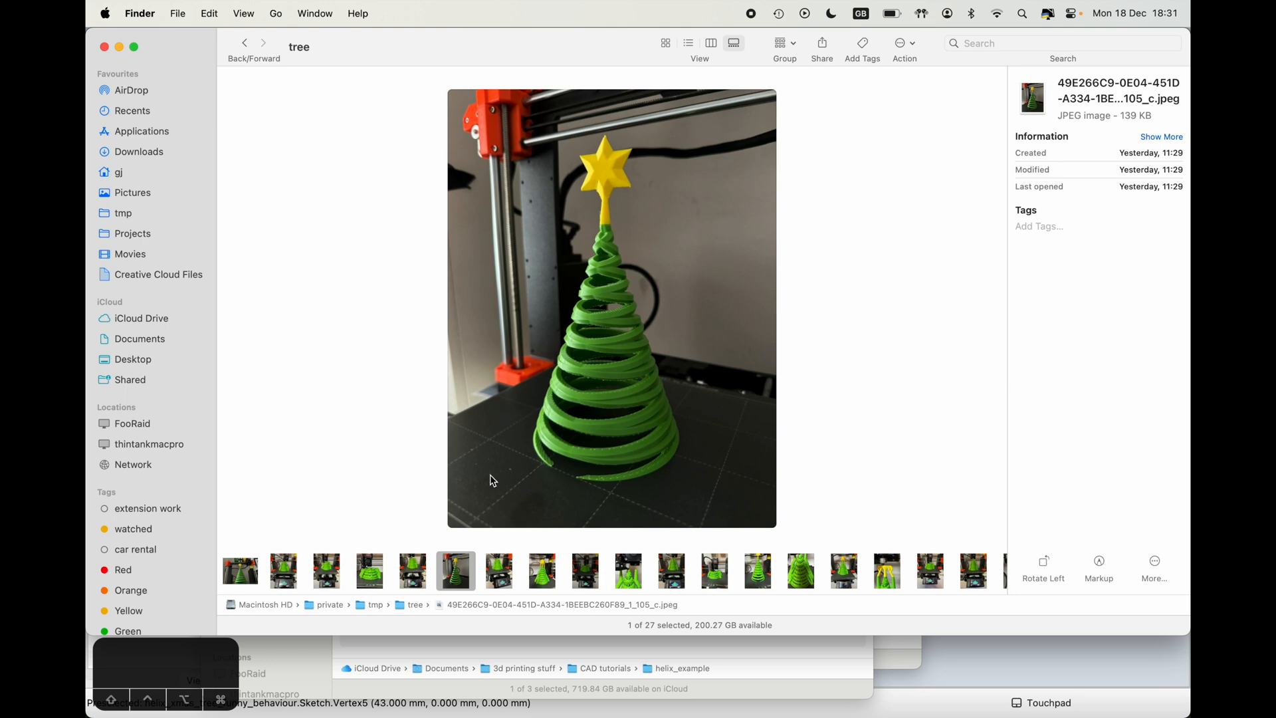
click(104, 48)
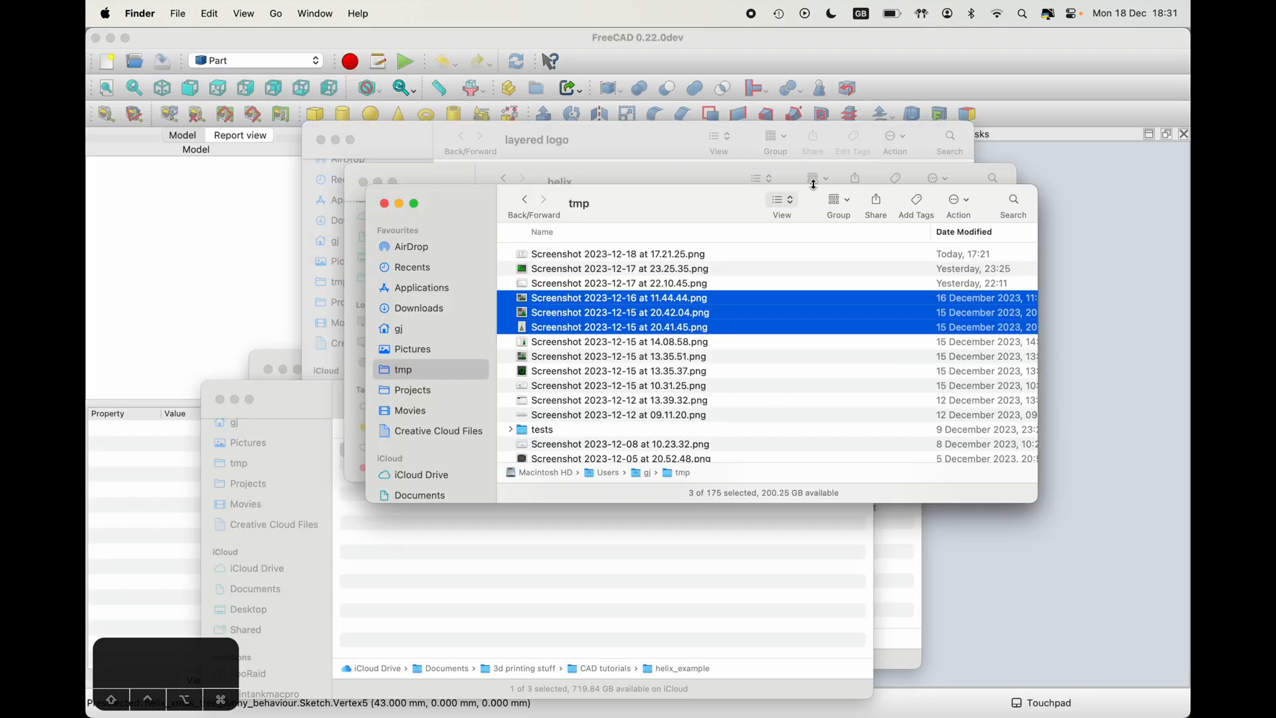
- Return to FreeCAD and select the Part workbench
click(1073, 194)
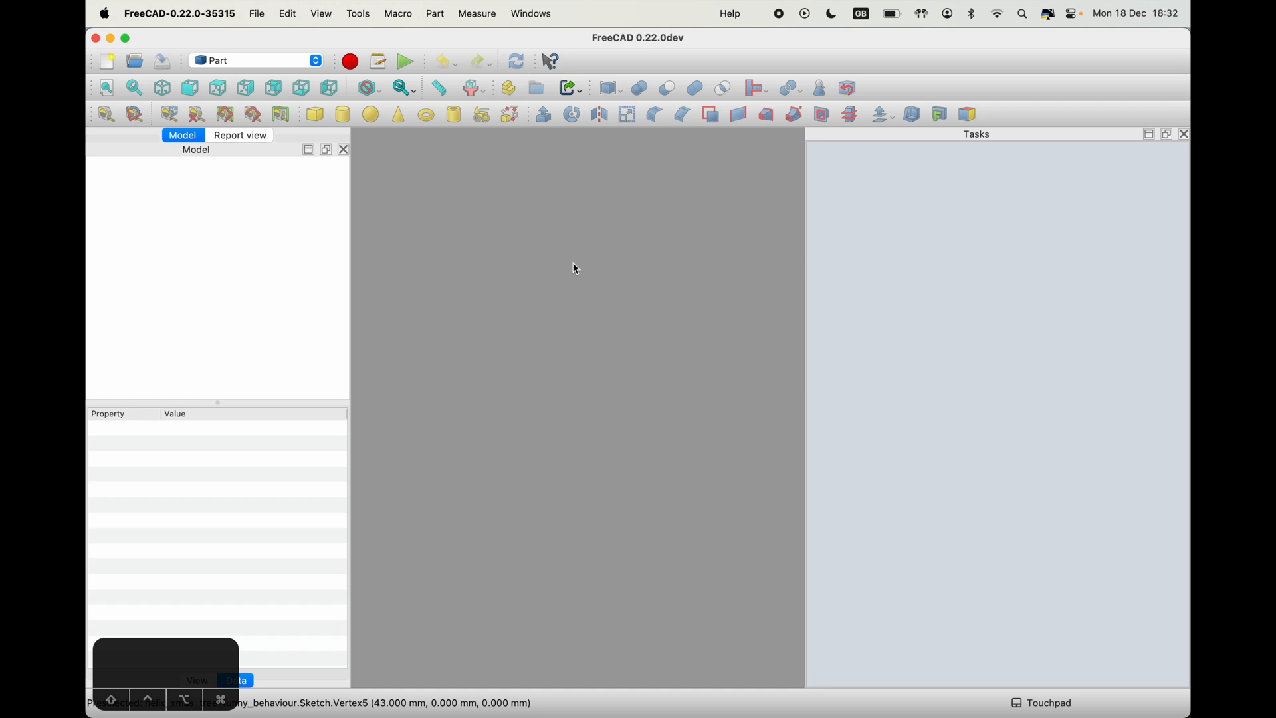
click(594, 385)
click(210, 60)
click(215, 159)
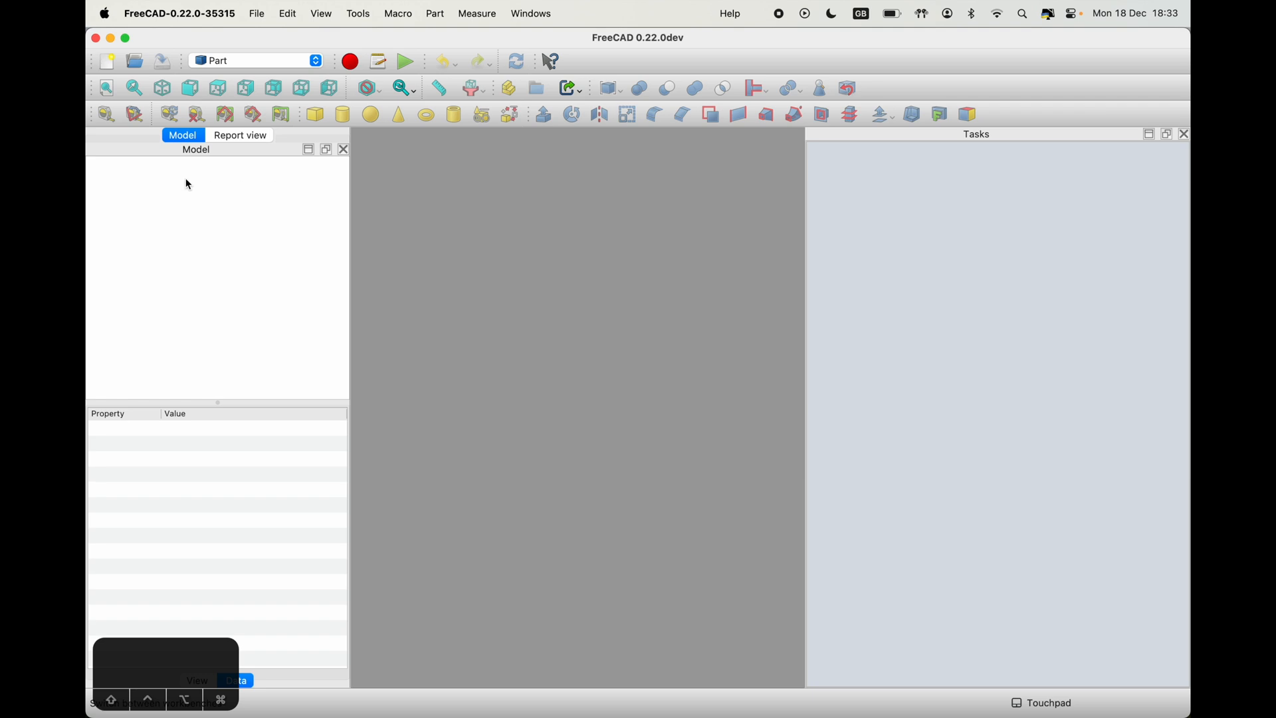
- Create a new document and start saving it as a new file
click(109, 62)
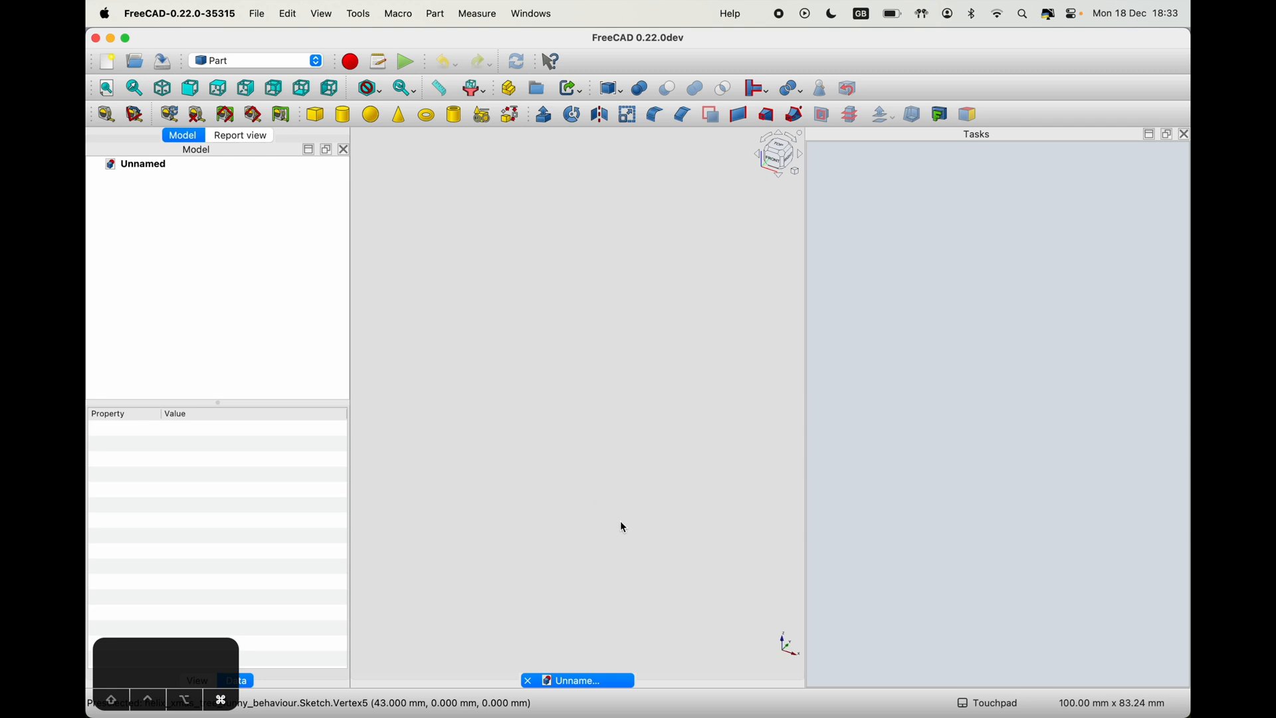
key(super+shift+s)
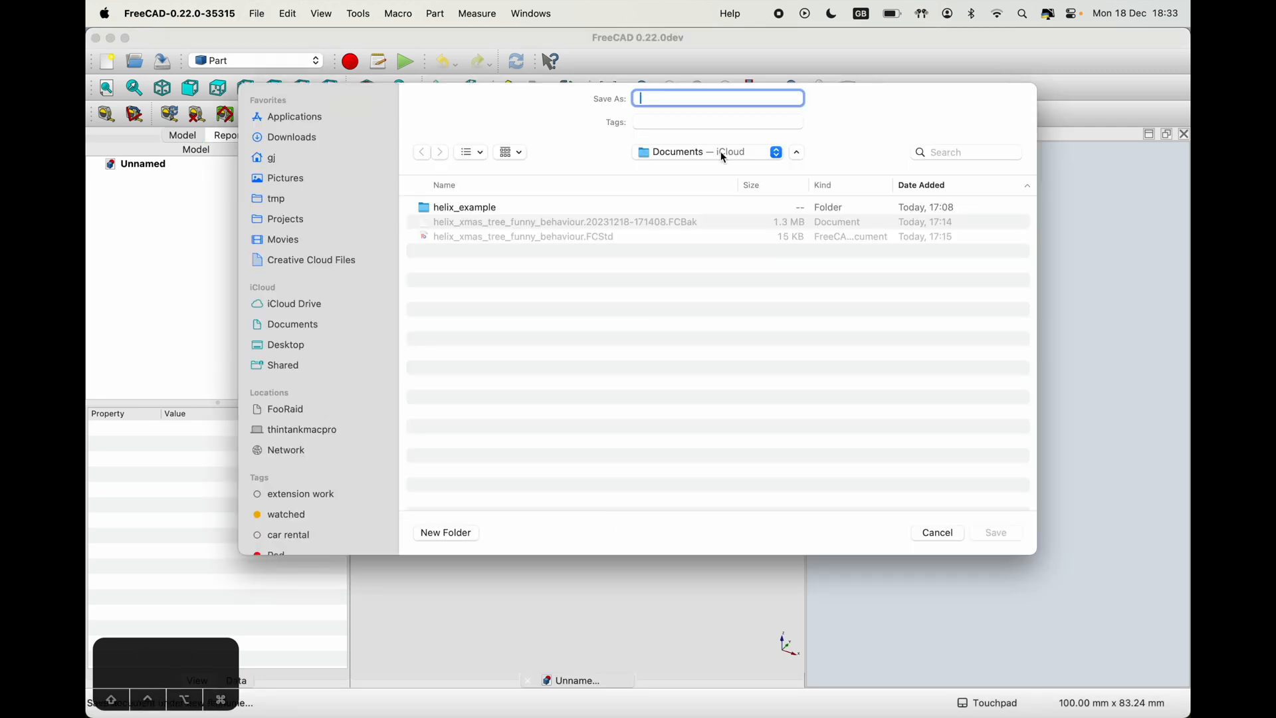
click(473, 211)
right_click(490, 211)
key(Escape)
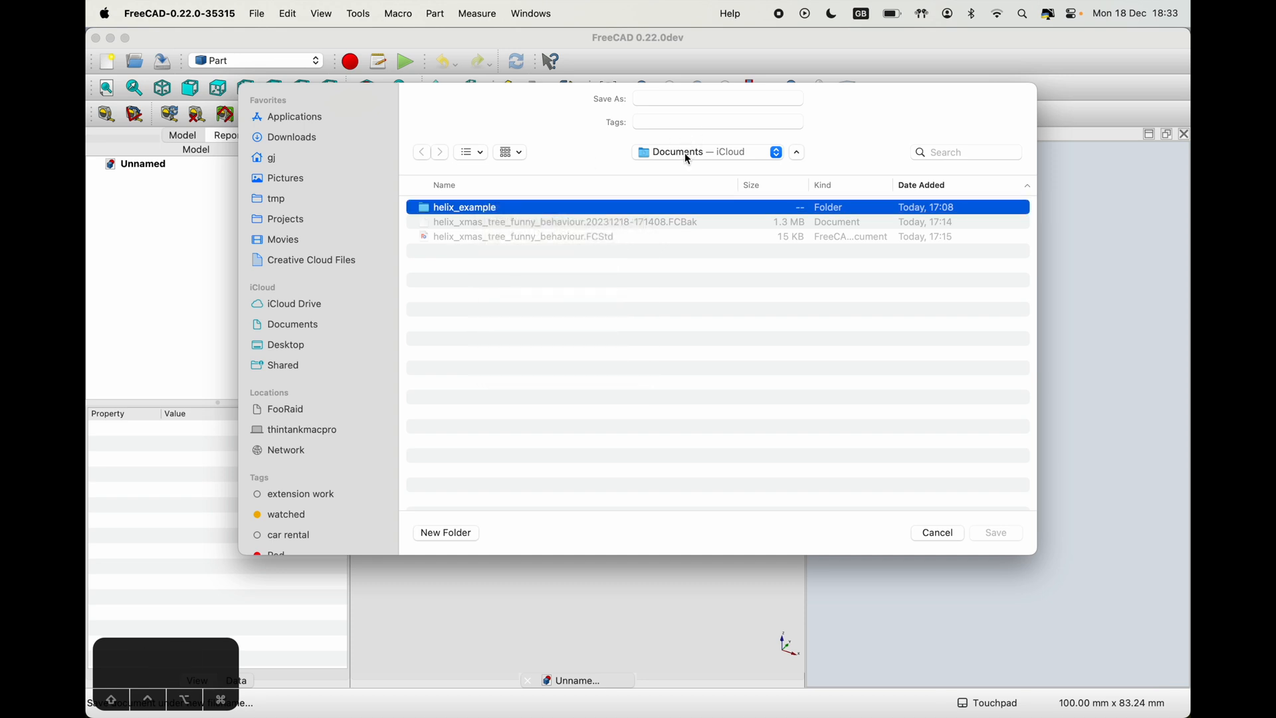
click(689, 158)
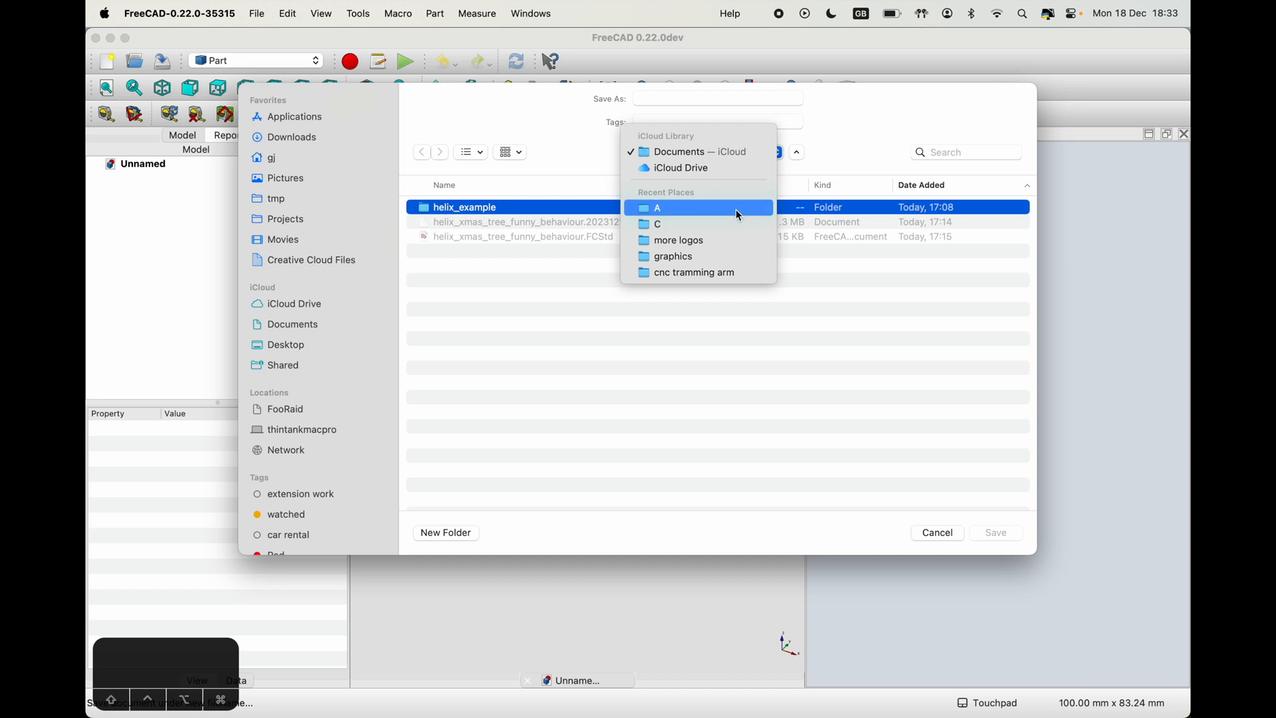
click(676, 367)
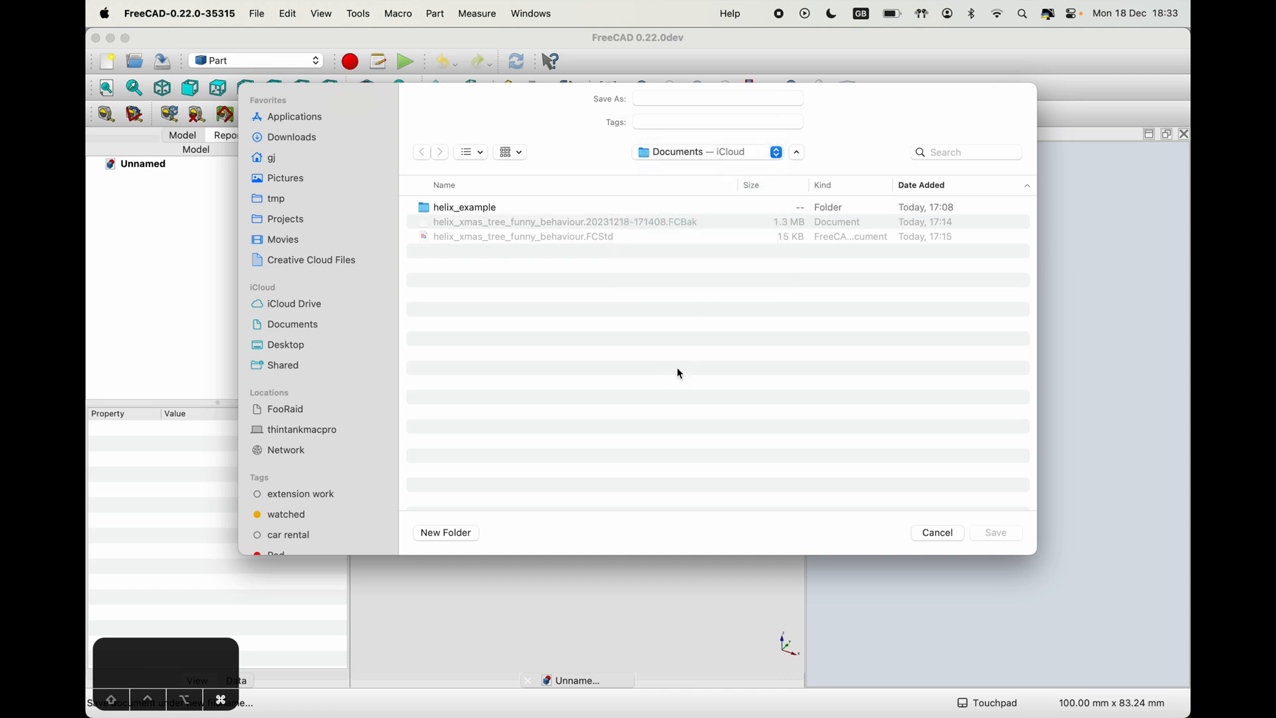
- Go to the /tmp folder as the save location and create a new folder named foo in it
key(super+shift+g)
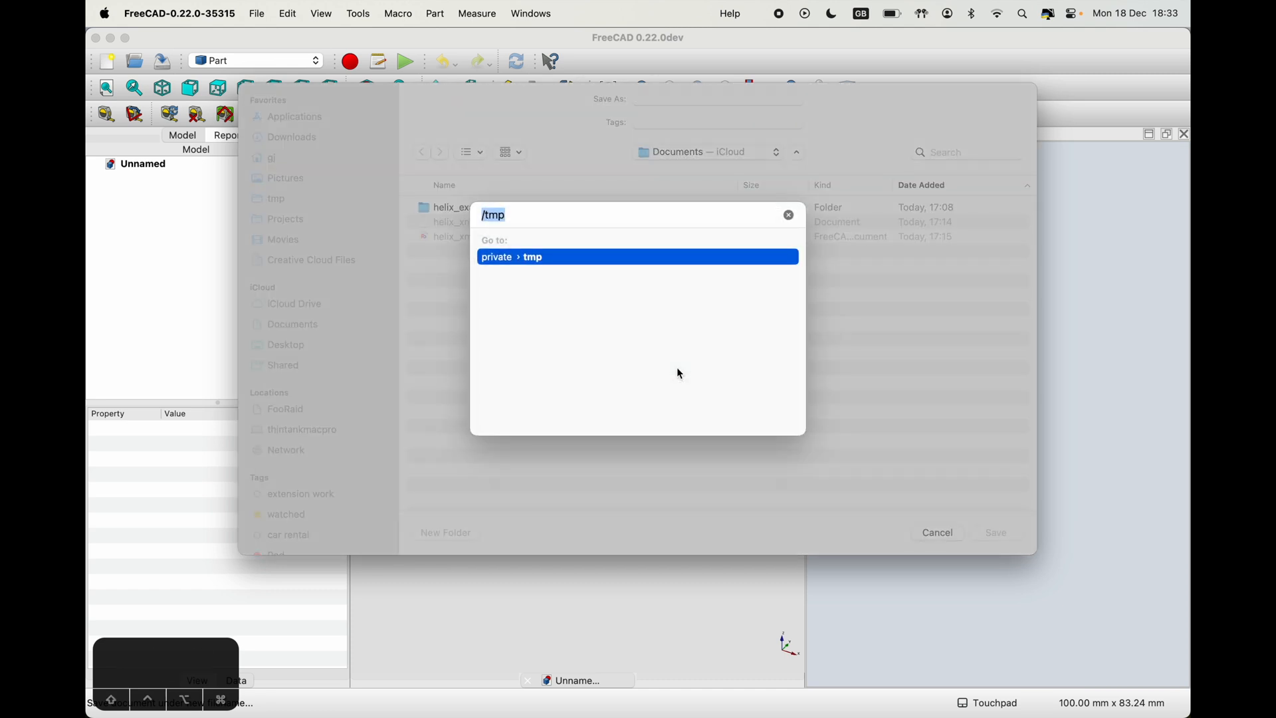
key(Return)
key(super+shift+n)
text(foo)
key(Return)
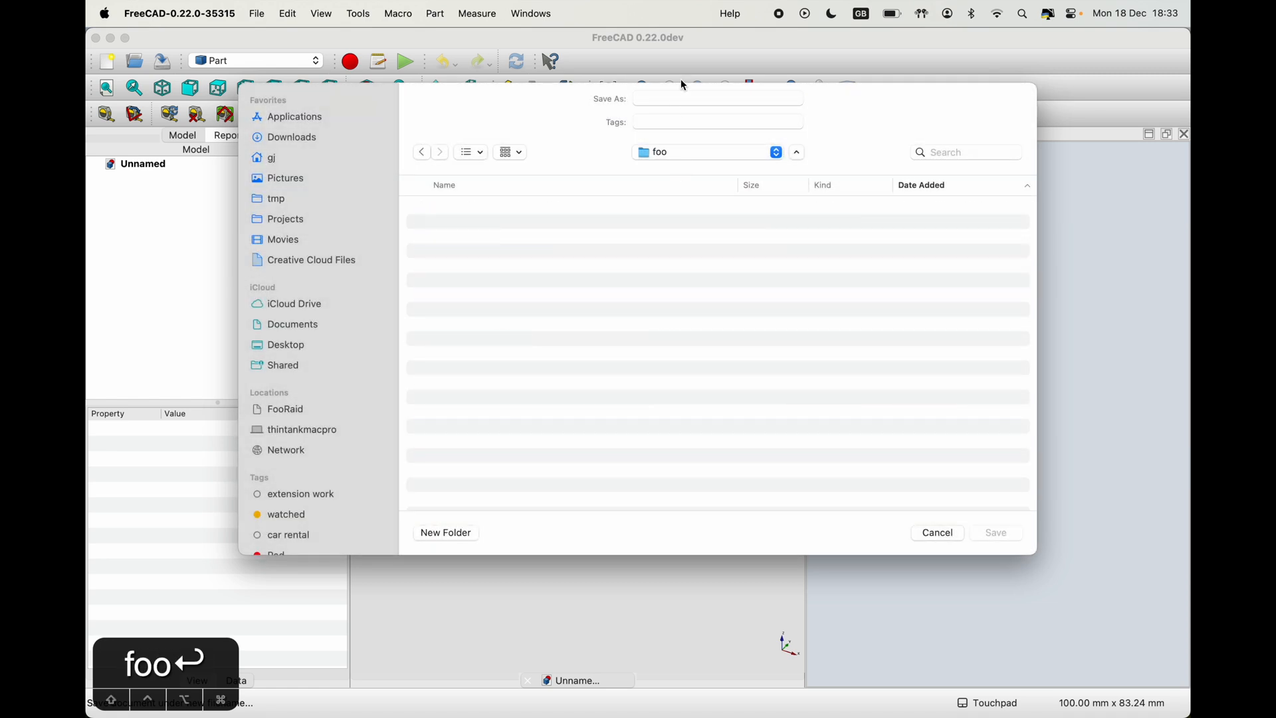
- Save the document as Helix_tree in the foo folder
click(669, 99)
text(Helix_tree)
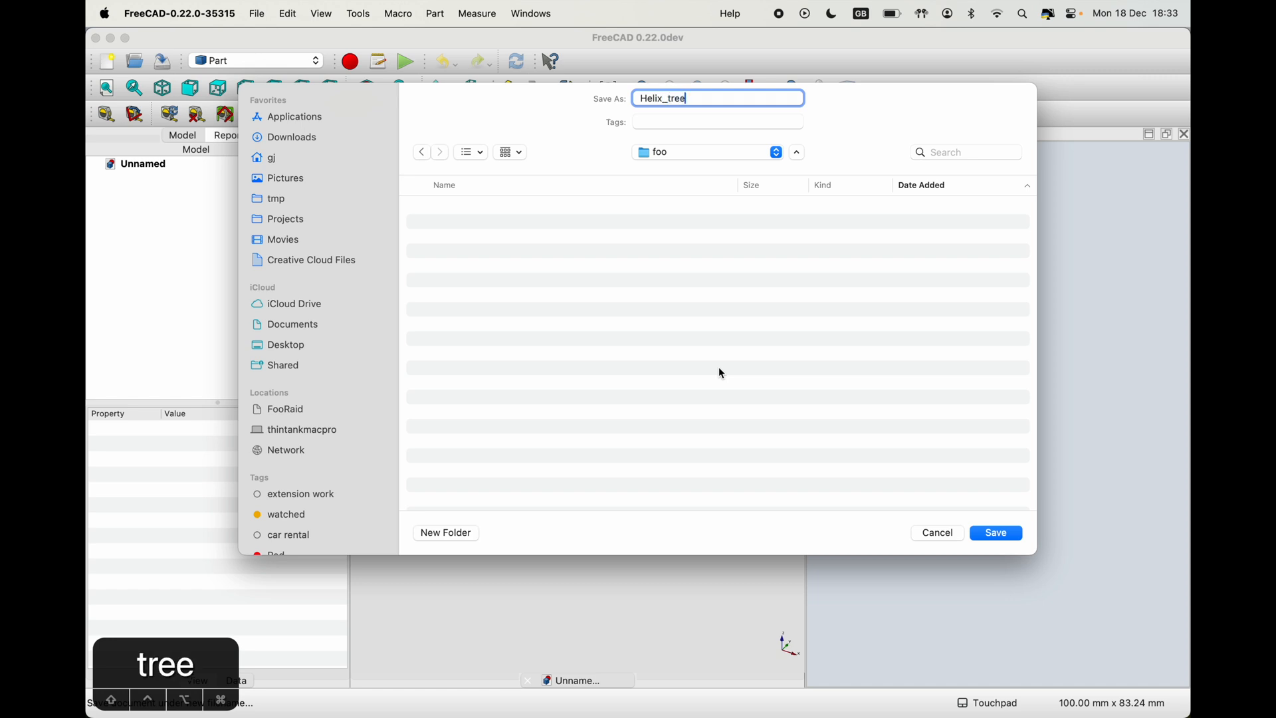
key(Return)
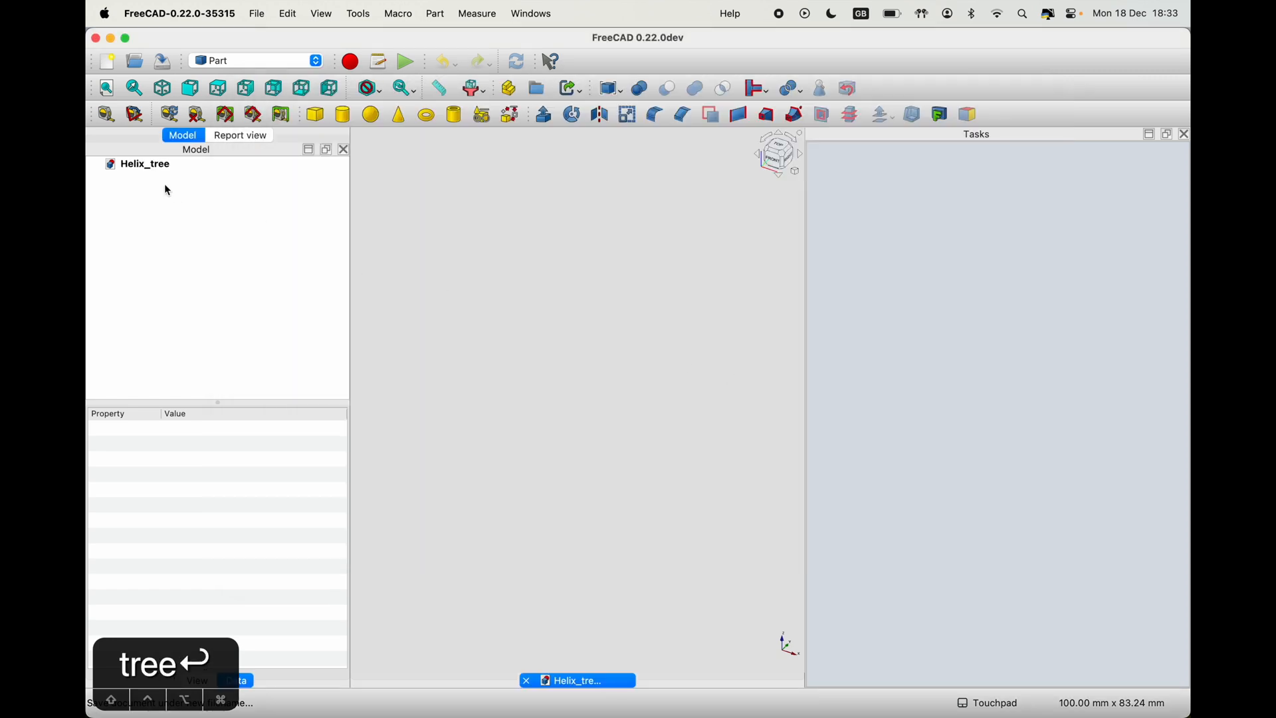
- Start creating a geometric primitive in the Helix_tree document with the Part workbench and choose Helix as its type
click(123, 166)
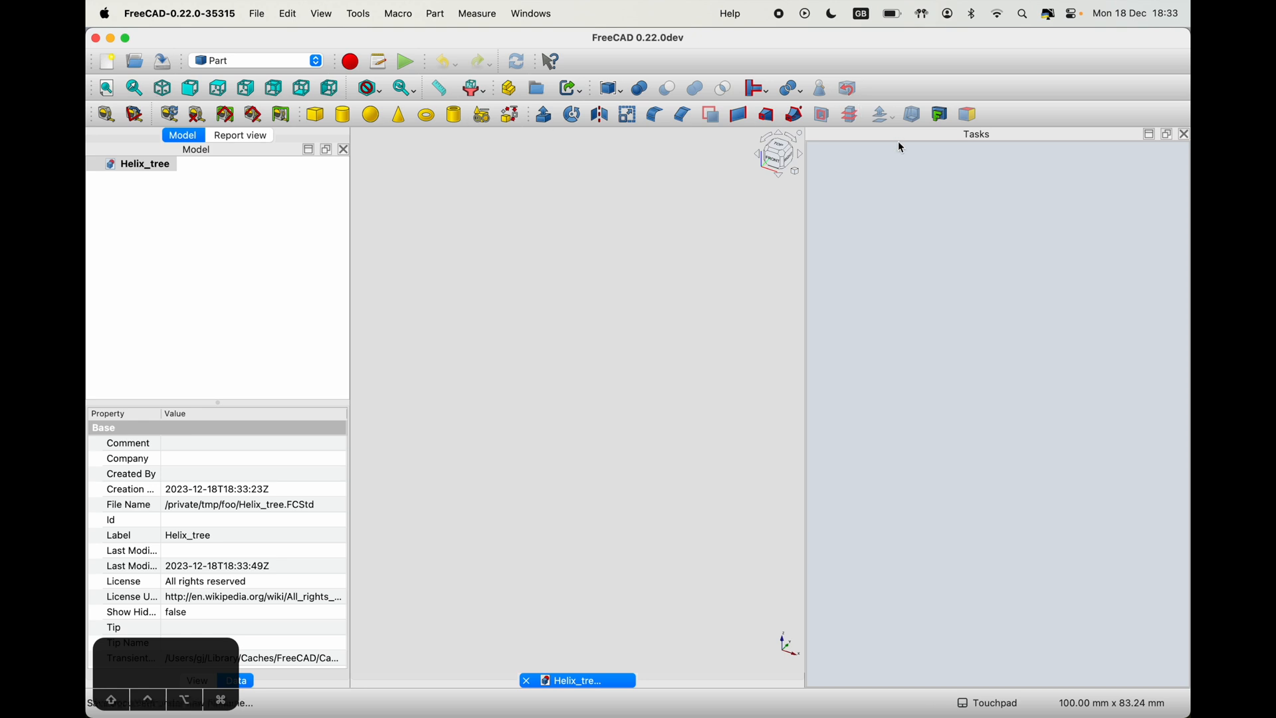
click(484, 118)
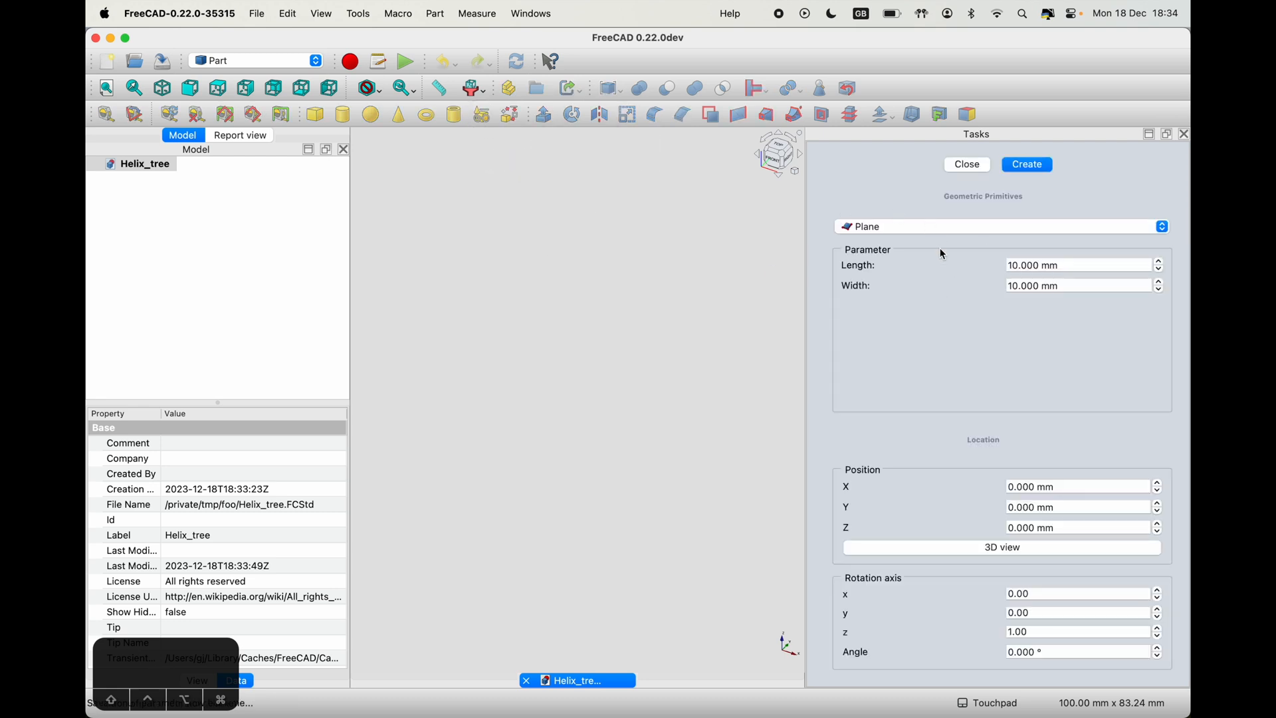
click(240, 60)
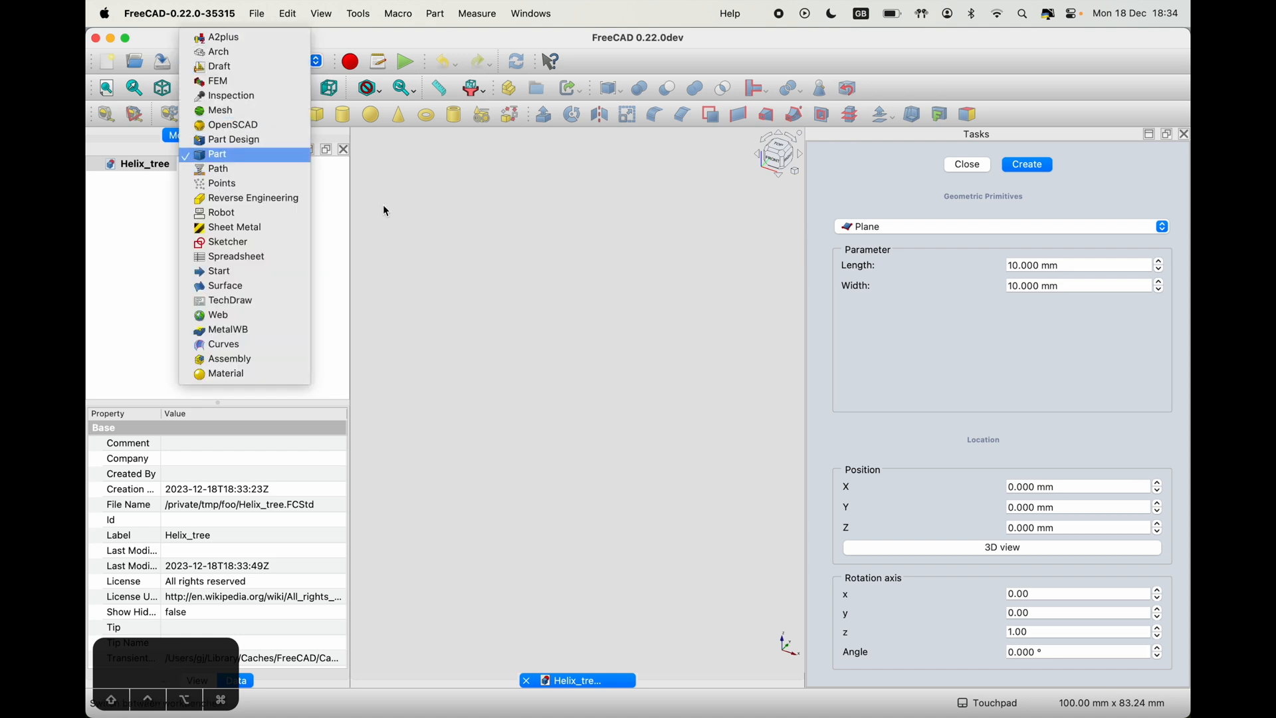
click(306, 157)
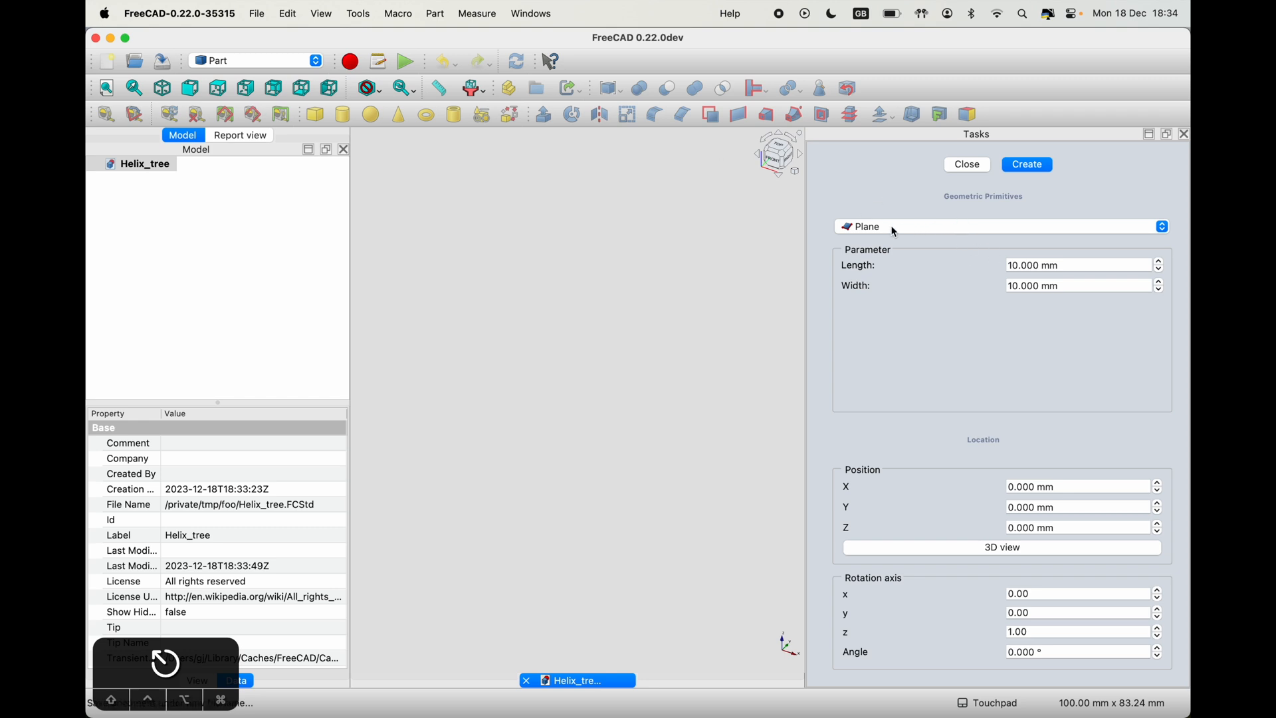
click(924, 231)
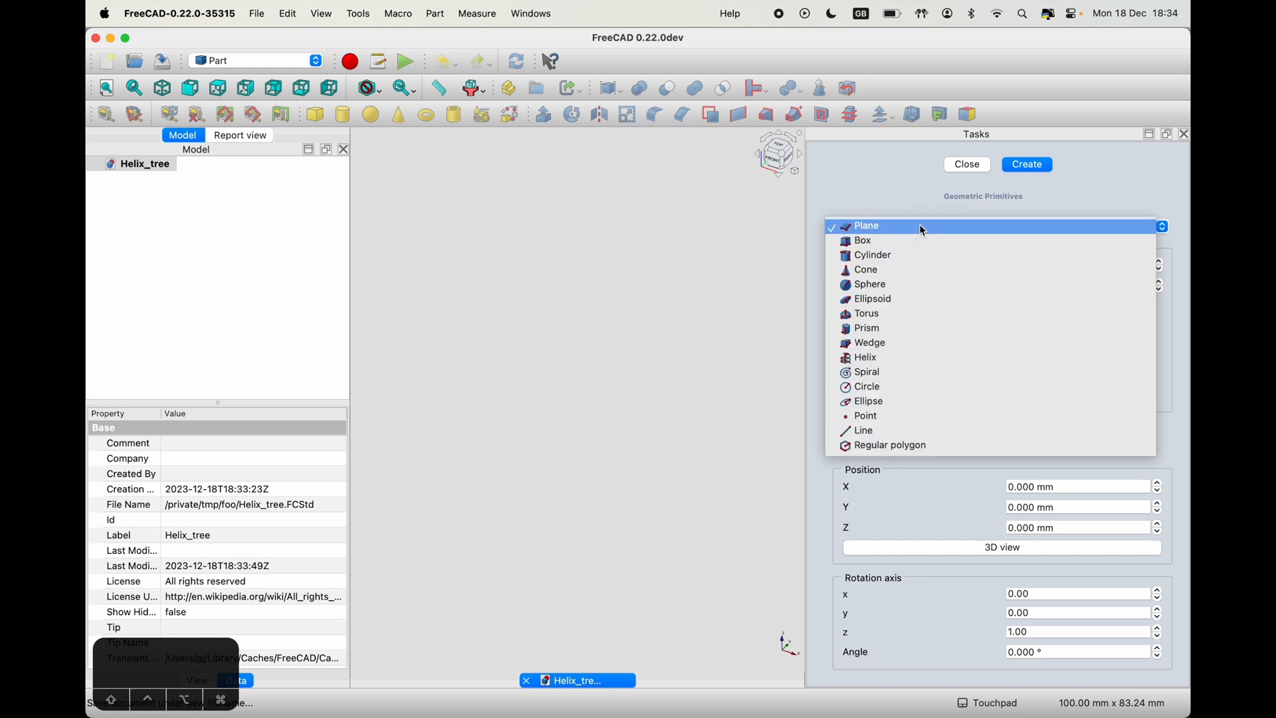
click(871, 361)
- Set the helix parameters to pitch 12 mm, height 120 mm, radius 40 mm and angle -18.5°
click(1071, 266)
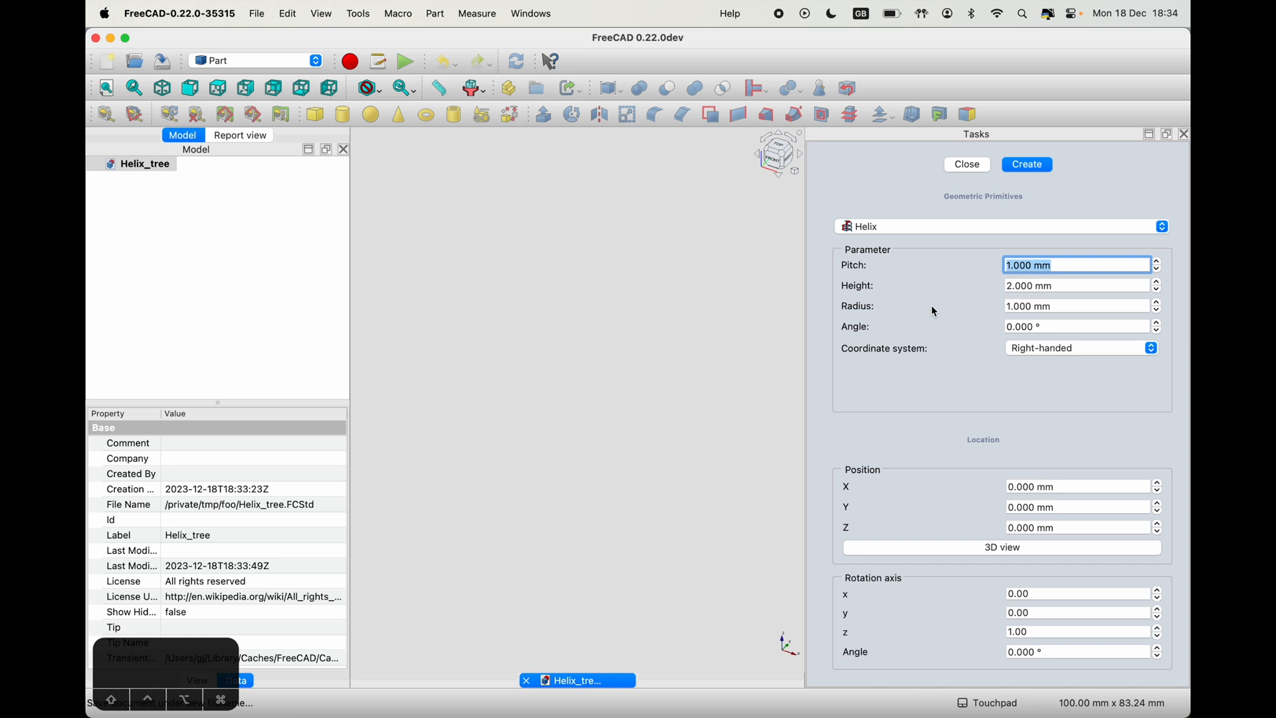
text(12)
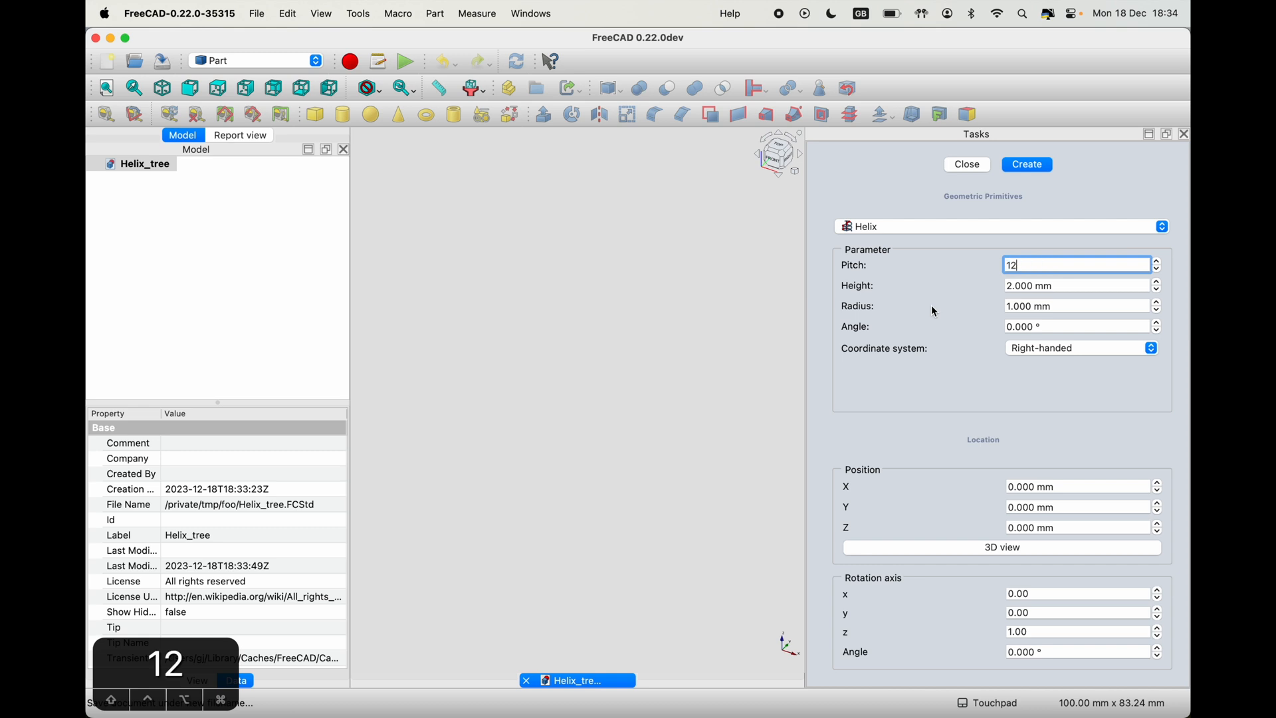
key(Tab)
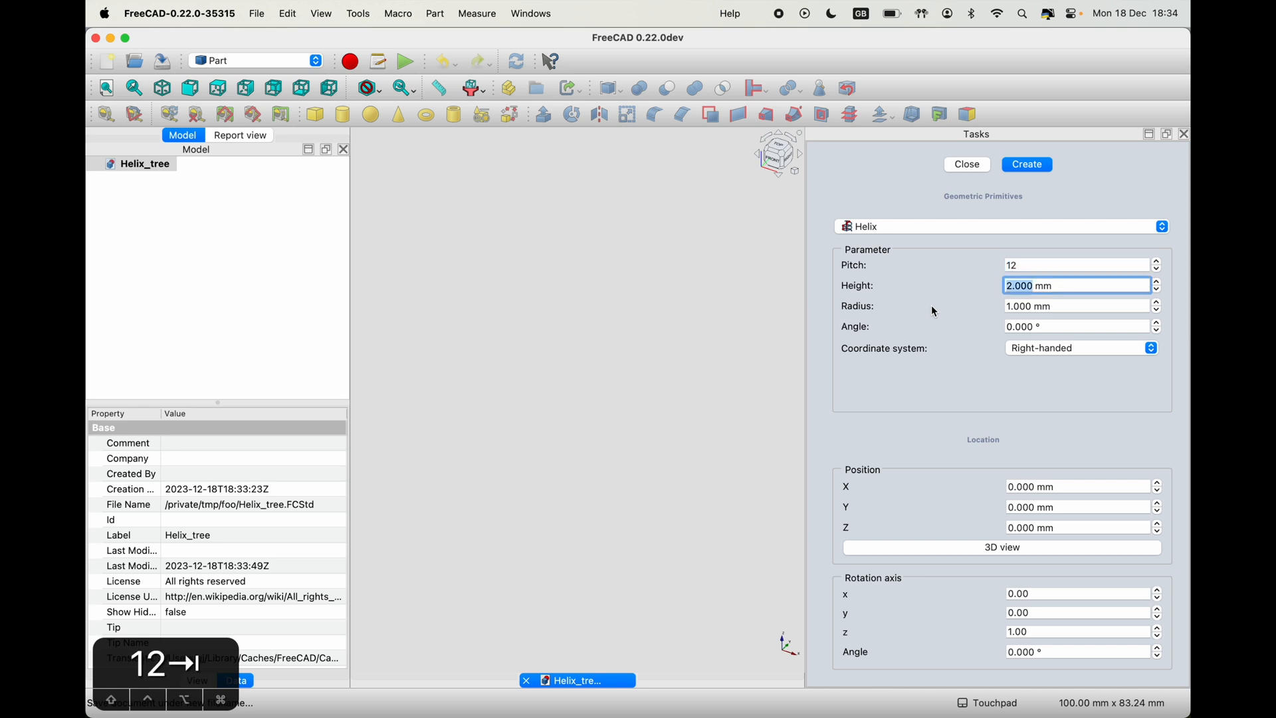
text(120)
key(Tab)
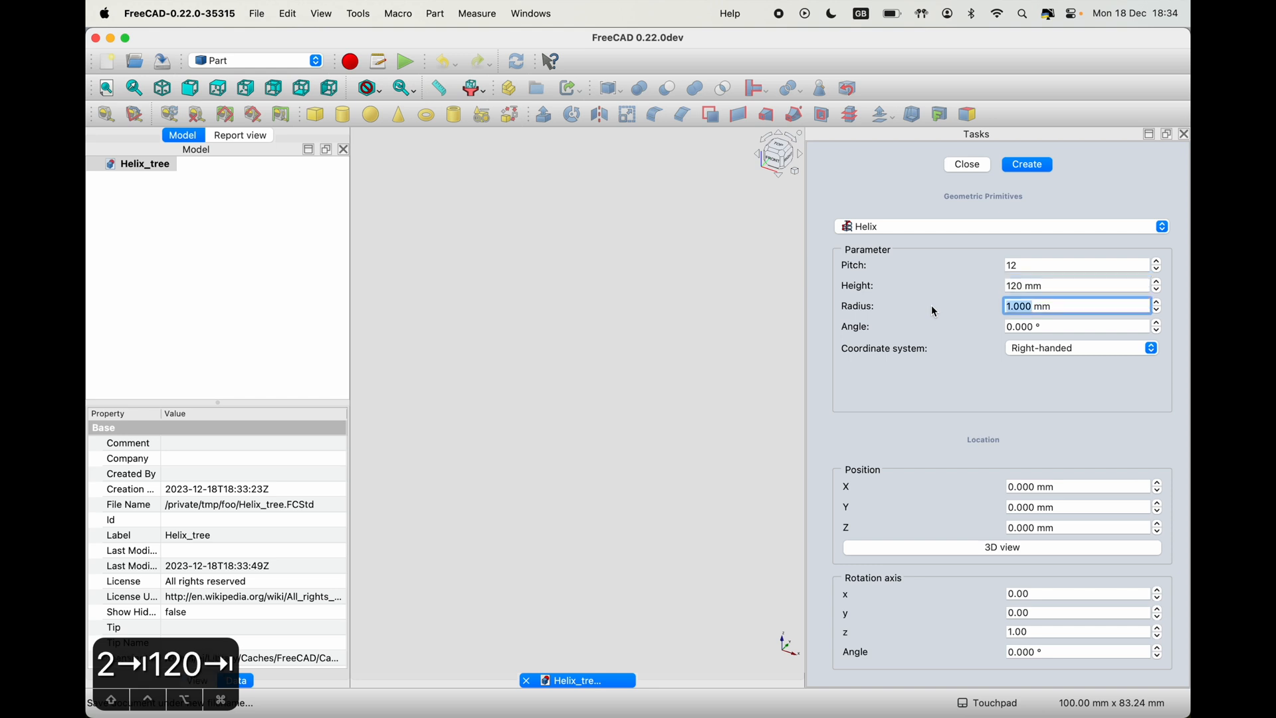
text(40)
key(Tab)
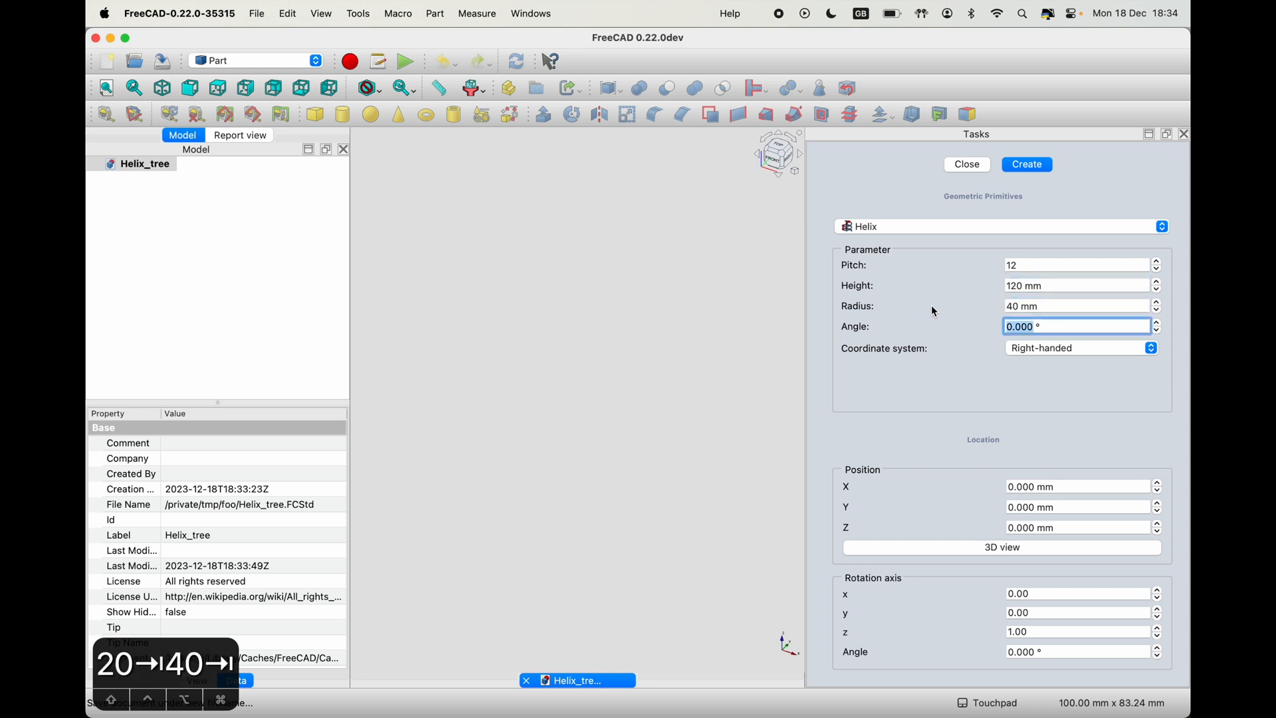
text(-18.5)
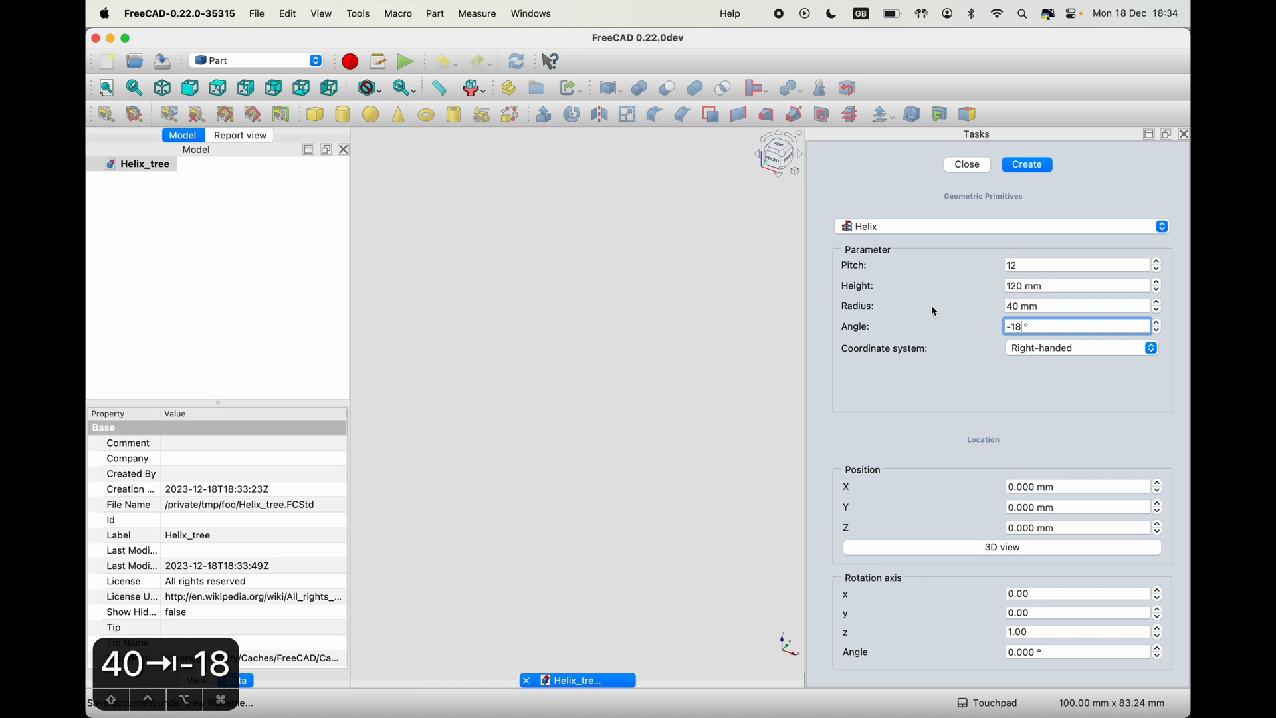
- Create the right-handed conical helix from the entered parameters
click(1031, 266)
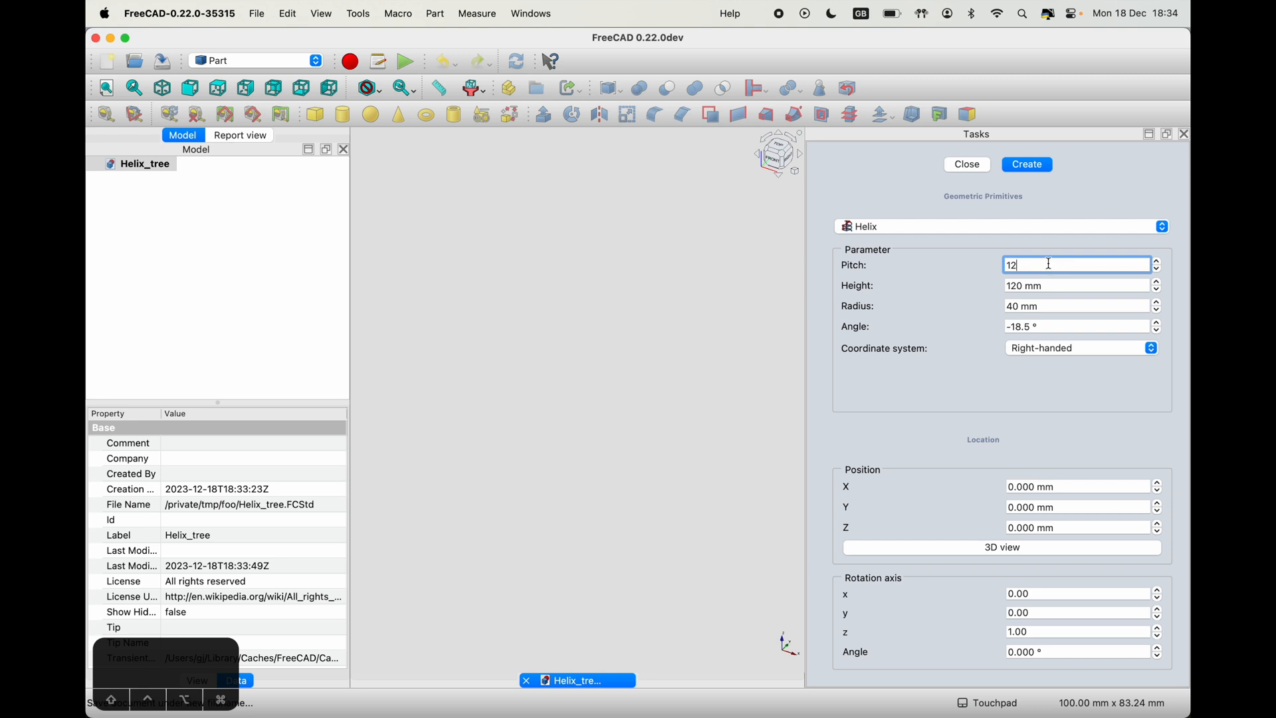
click(852, 266)
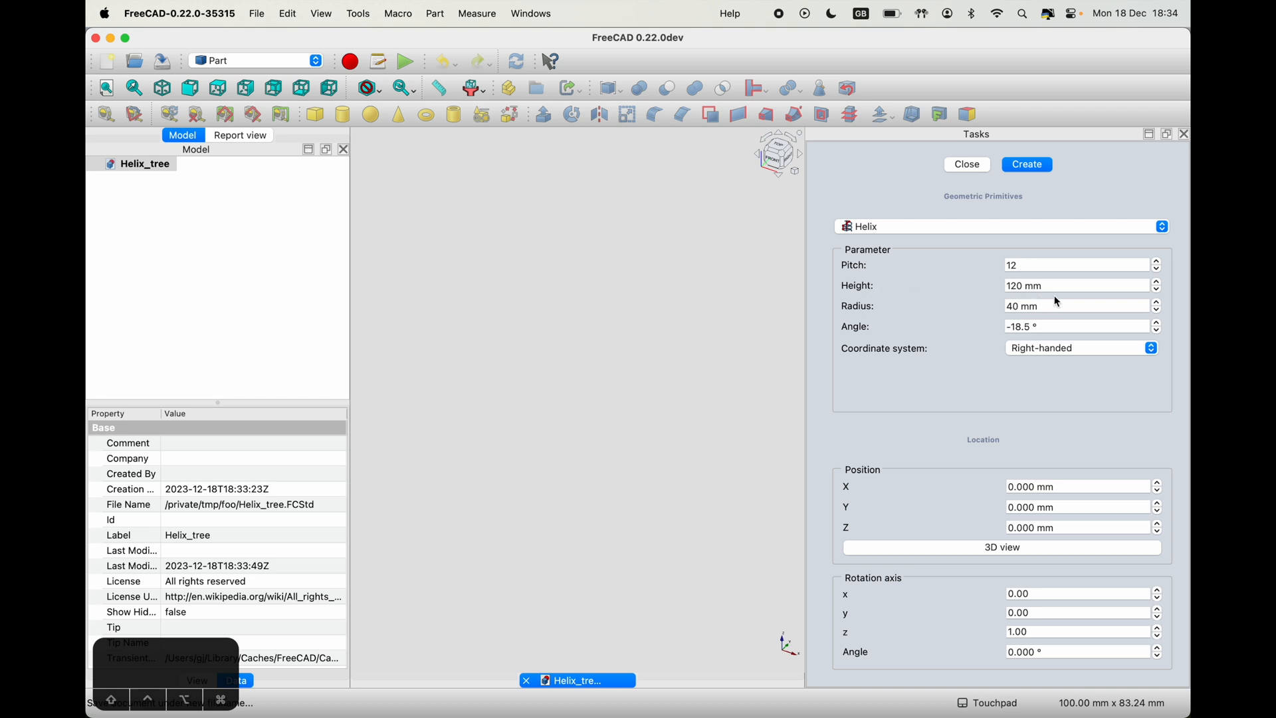
click(1023, 327)
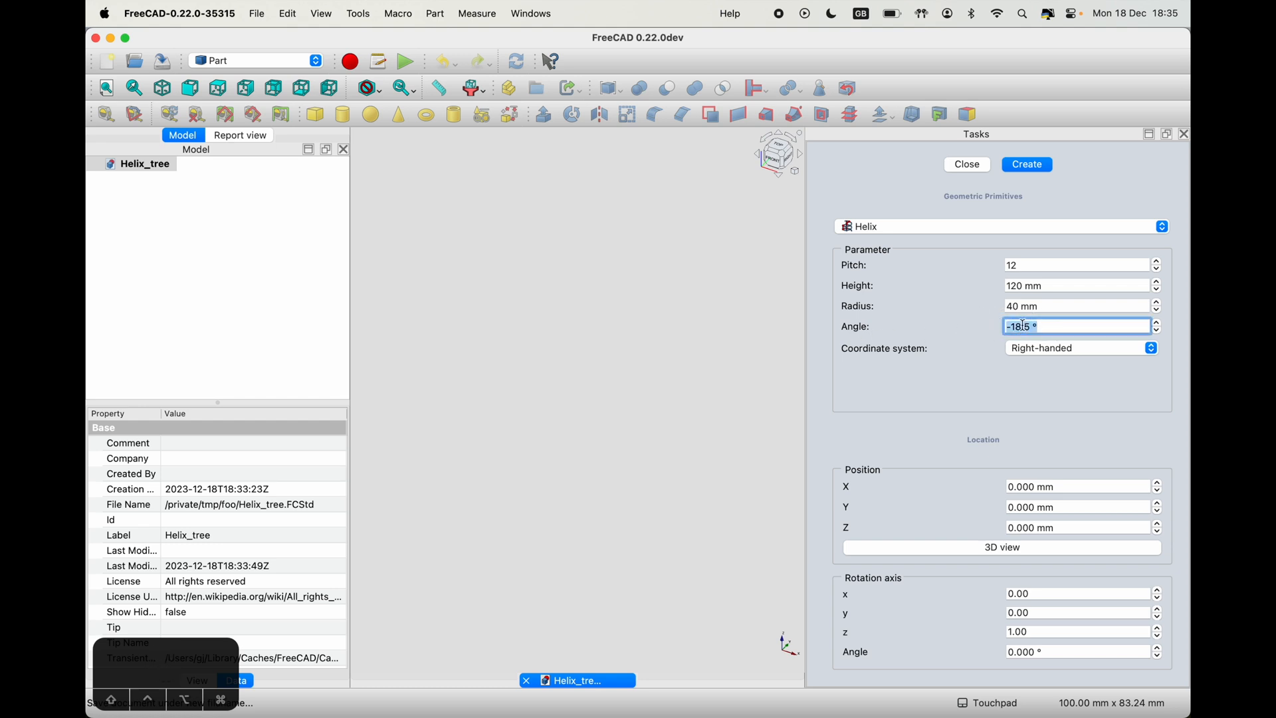
click(1033, 327)
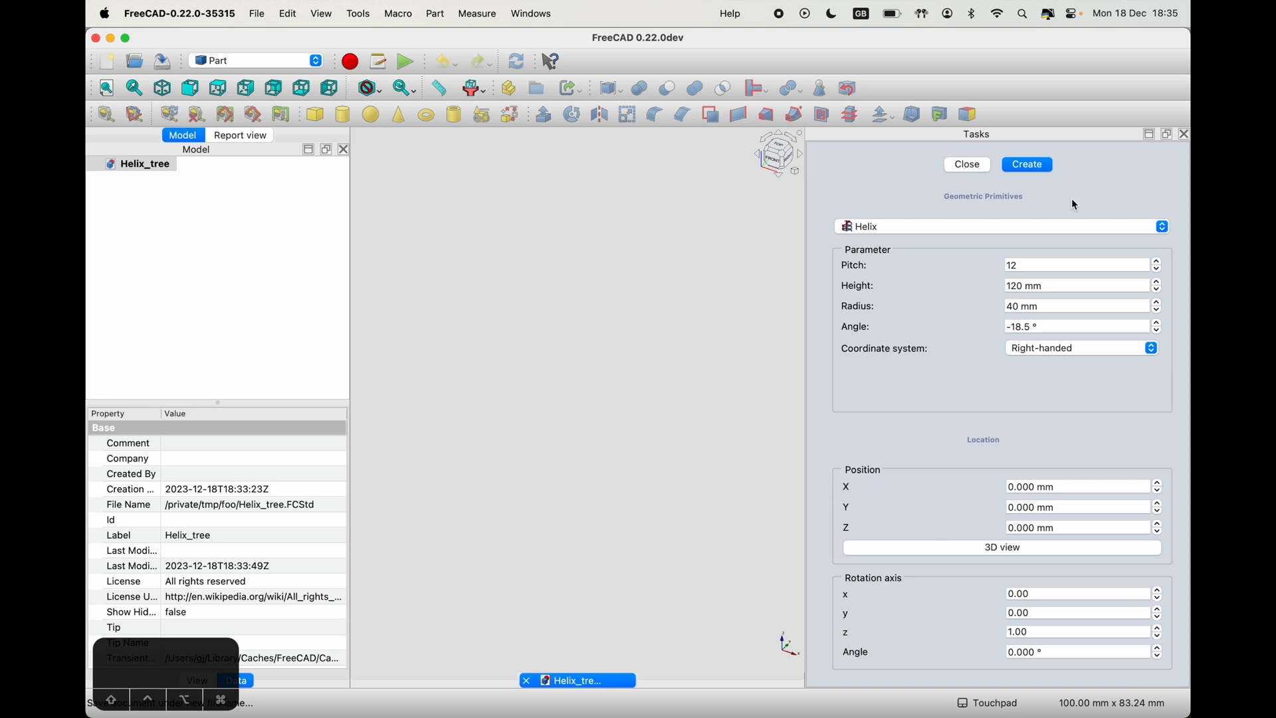
click(1031, 165)
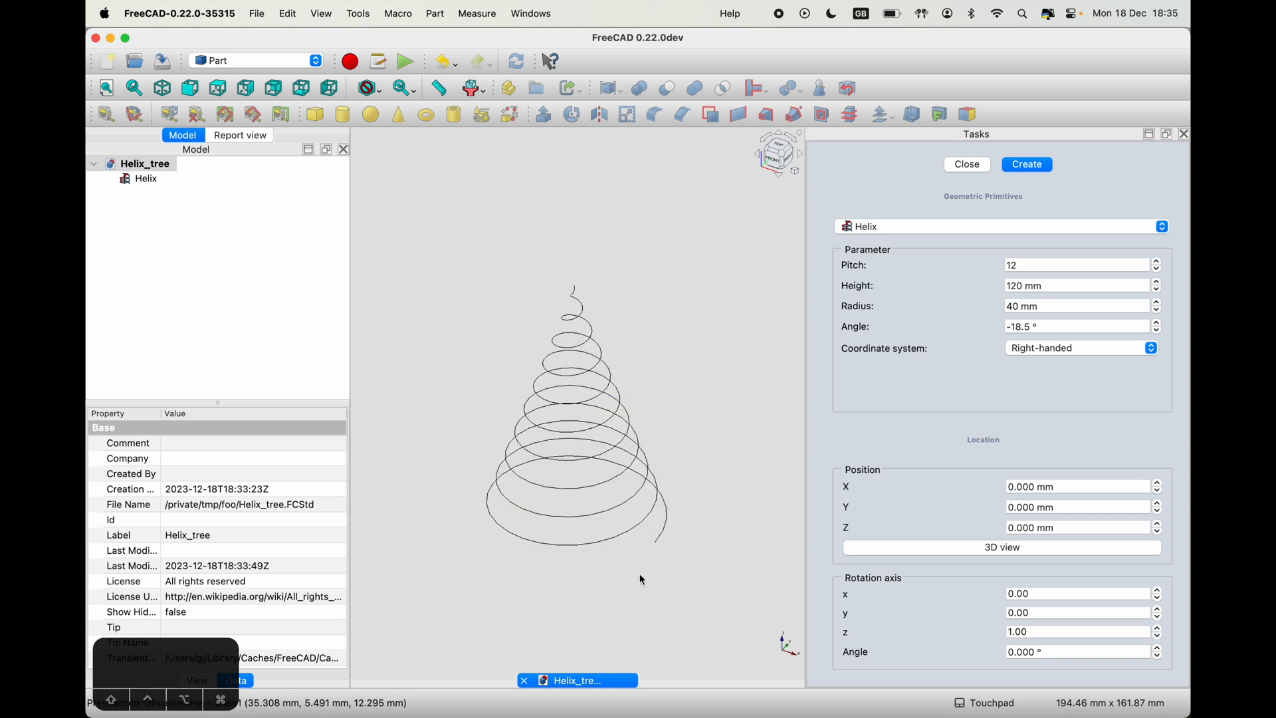
click(782, 161)
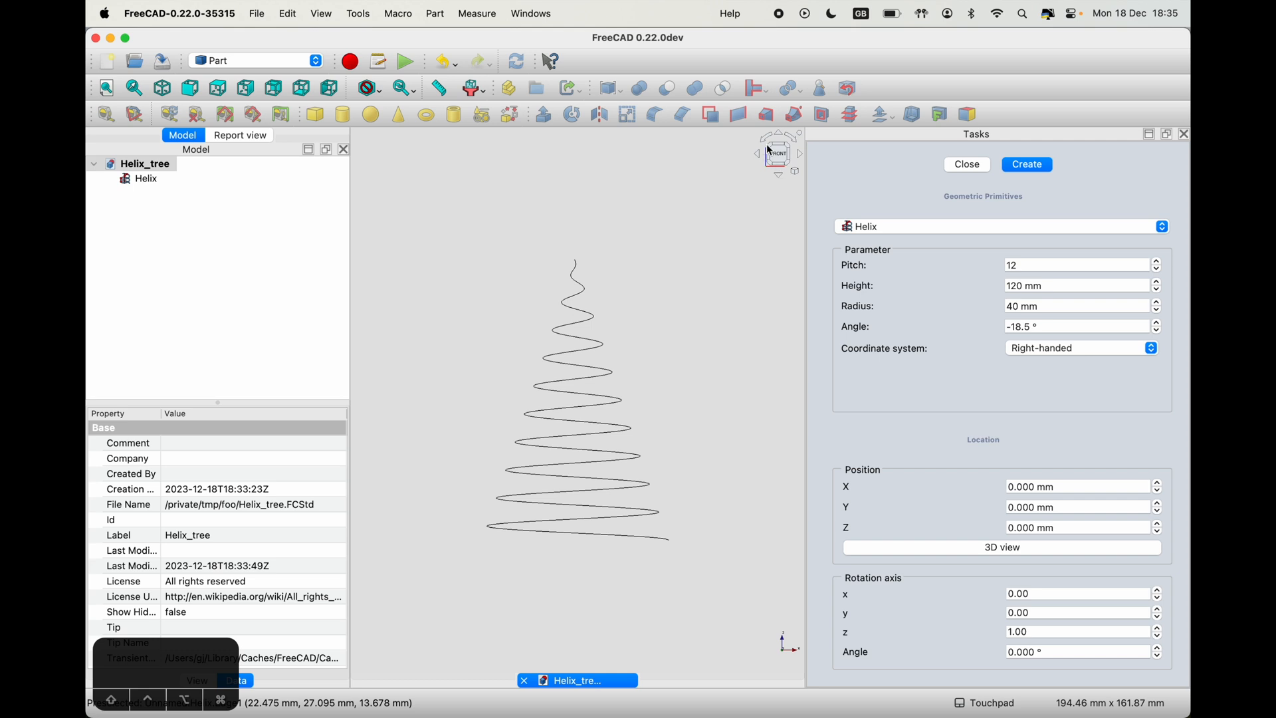
alt+drag(724, 278, 649, 445)
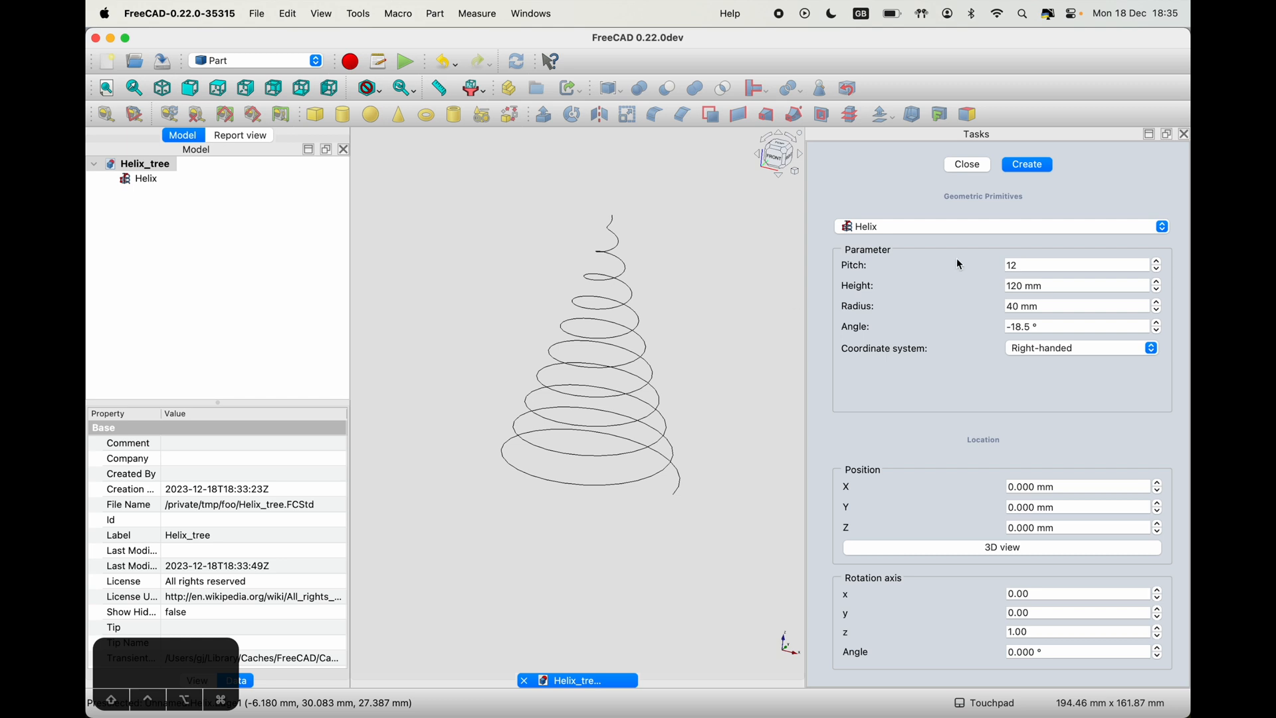
- Create a second helix with the same dimensions but a left-handed coordinate system
double_click(1030, 269)
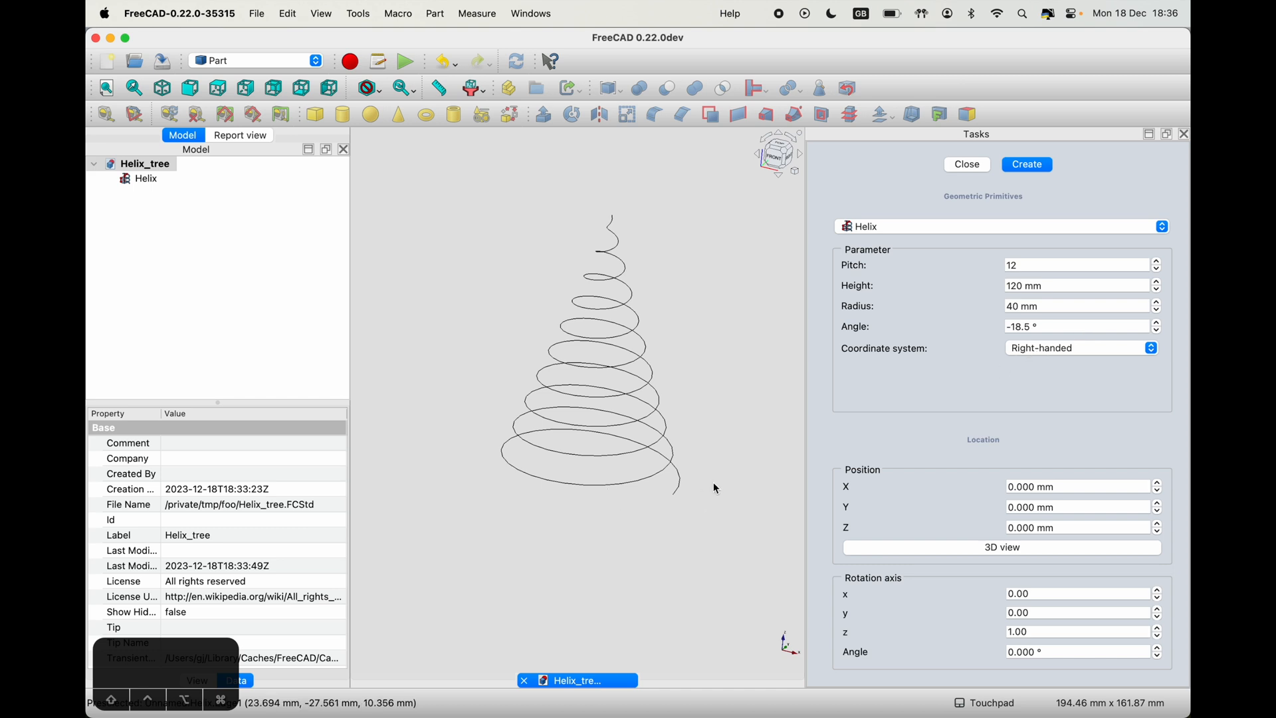
click(1035, 353)
click(1037, 359)
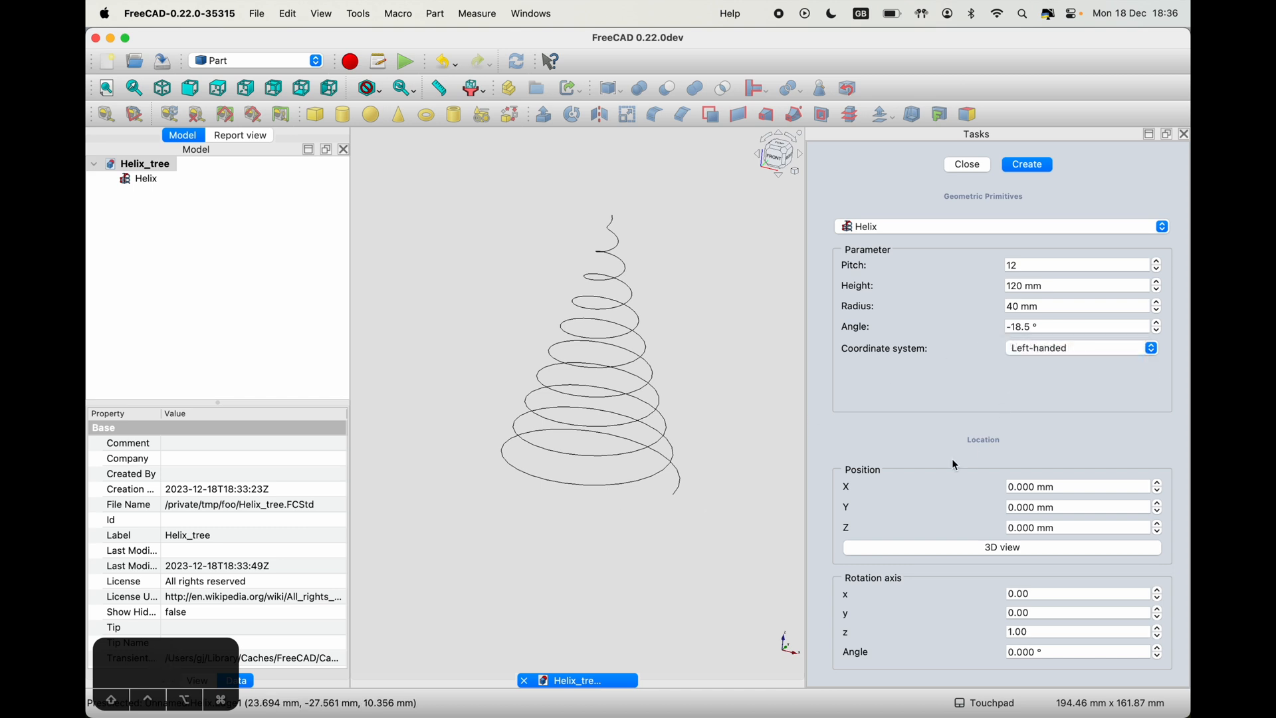
click(1030, 166)
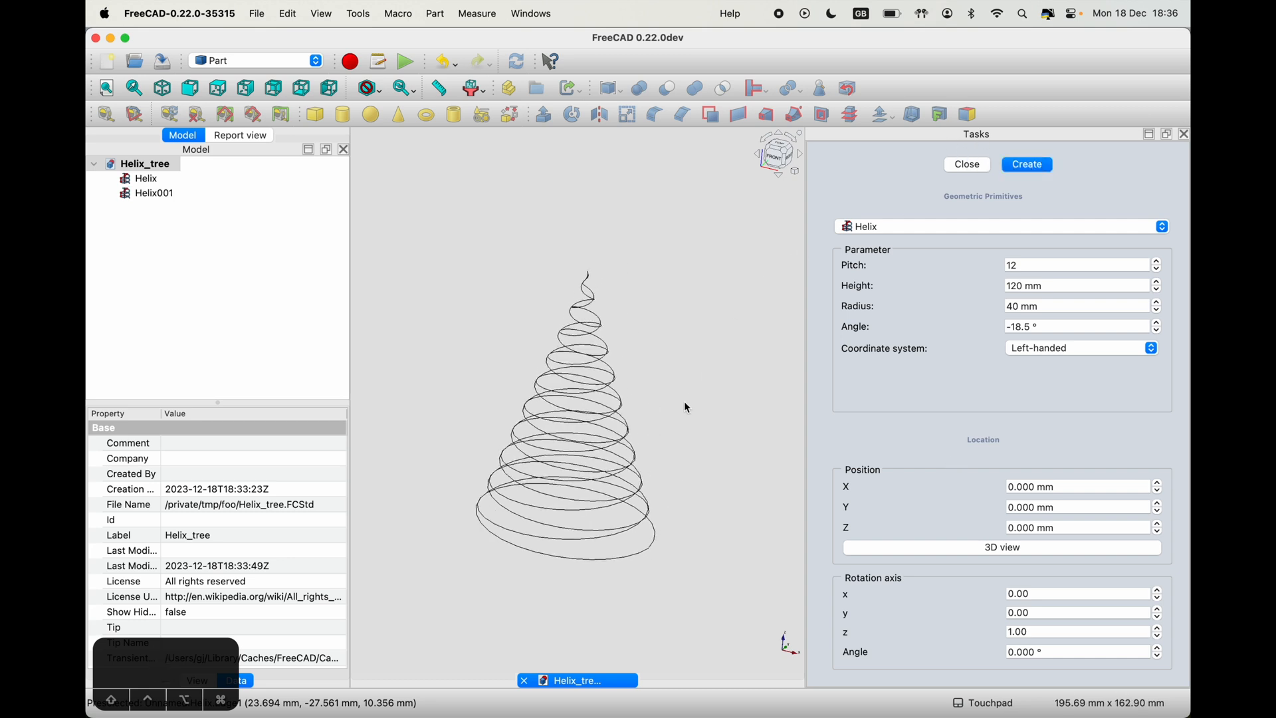
- Change the line colour of the left-handed helix to green (#00aa00)
click(150, 196)
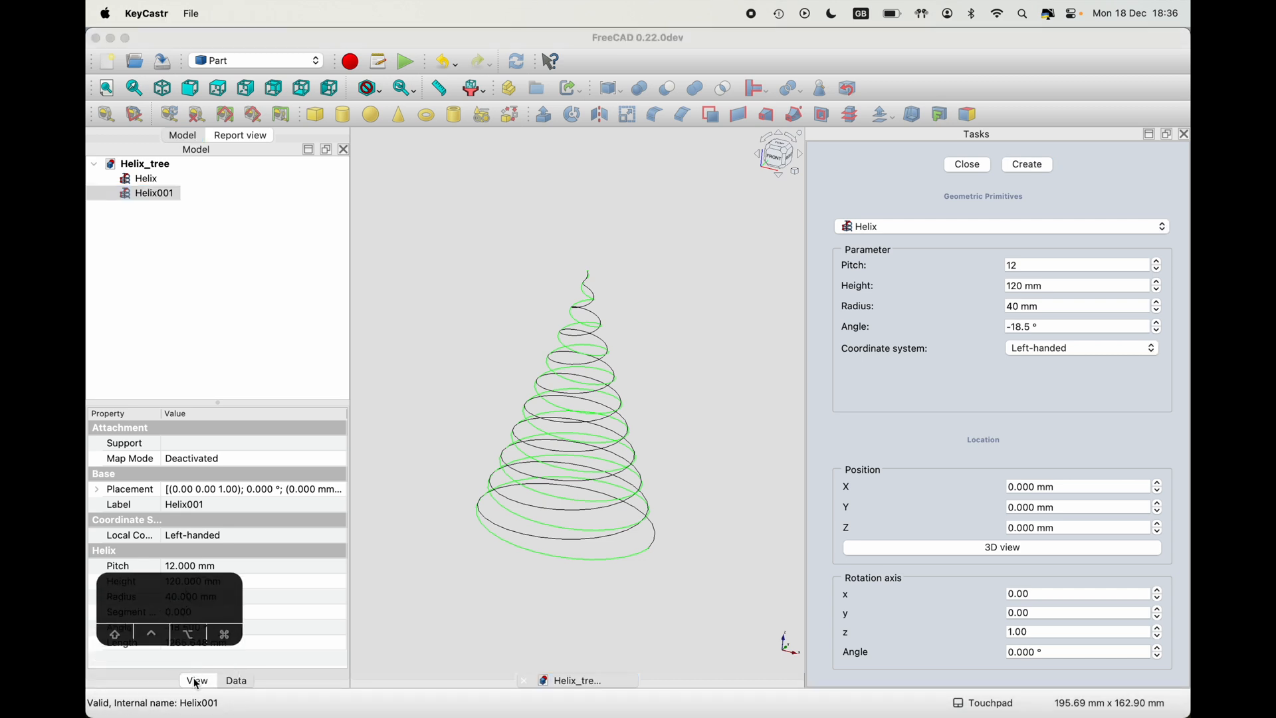
click(197, 684)
drag(186, 589, 346, 654)
click(200, 582)
click(241, 582)
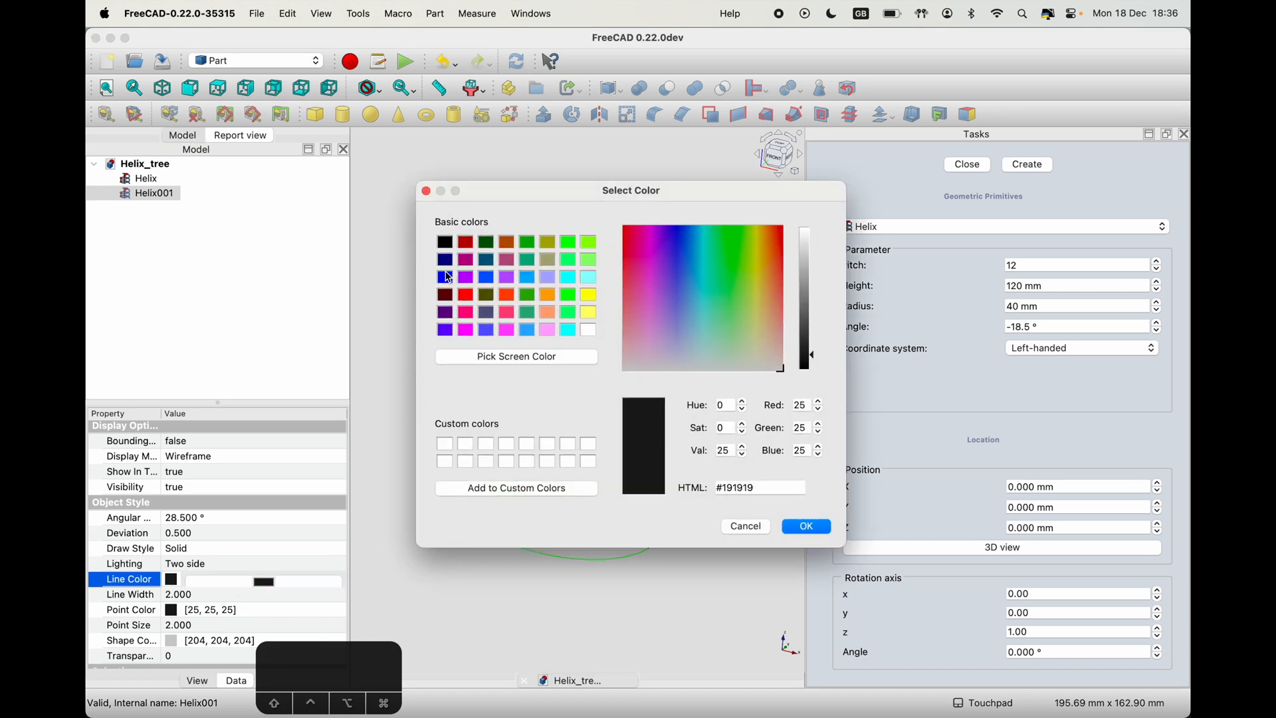
click(533, 243)
click(807, 527)
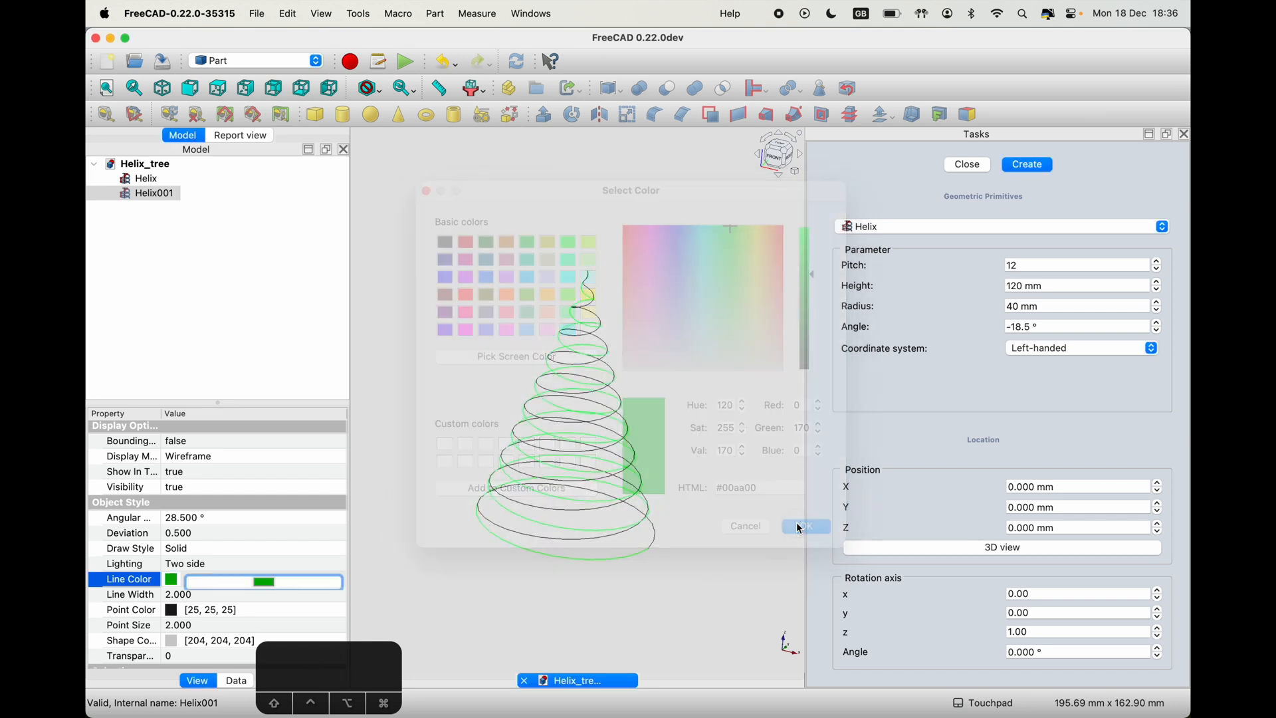
click(691, 446)
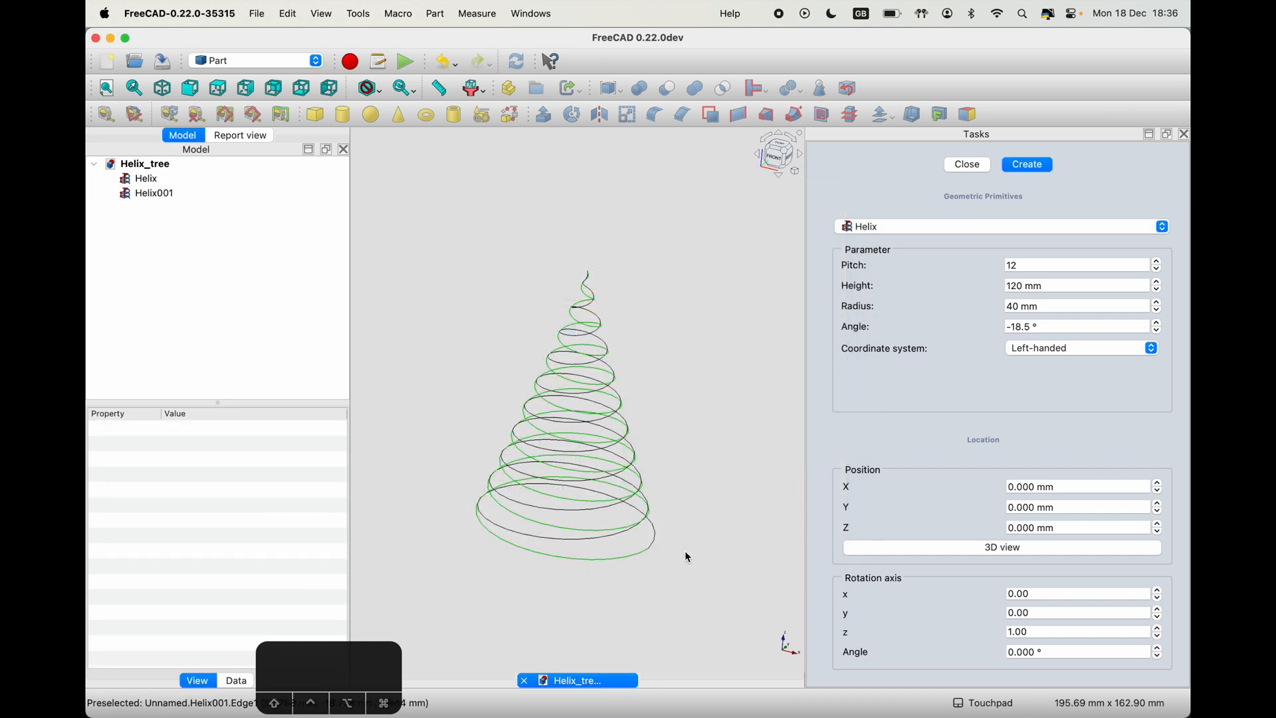
- Finish creating primitives, widen the 3D view area and show both helices from the front
click(778, 155)
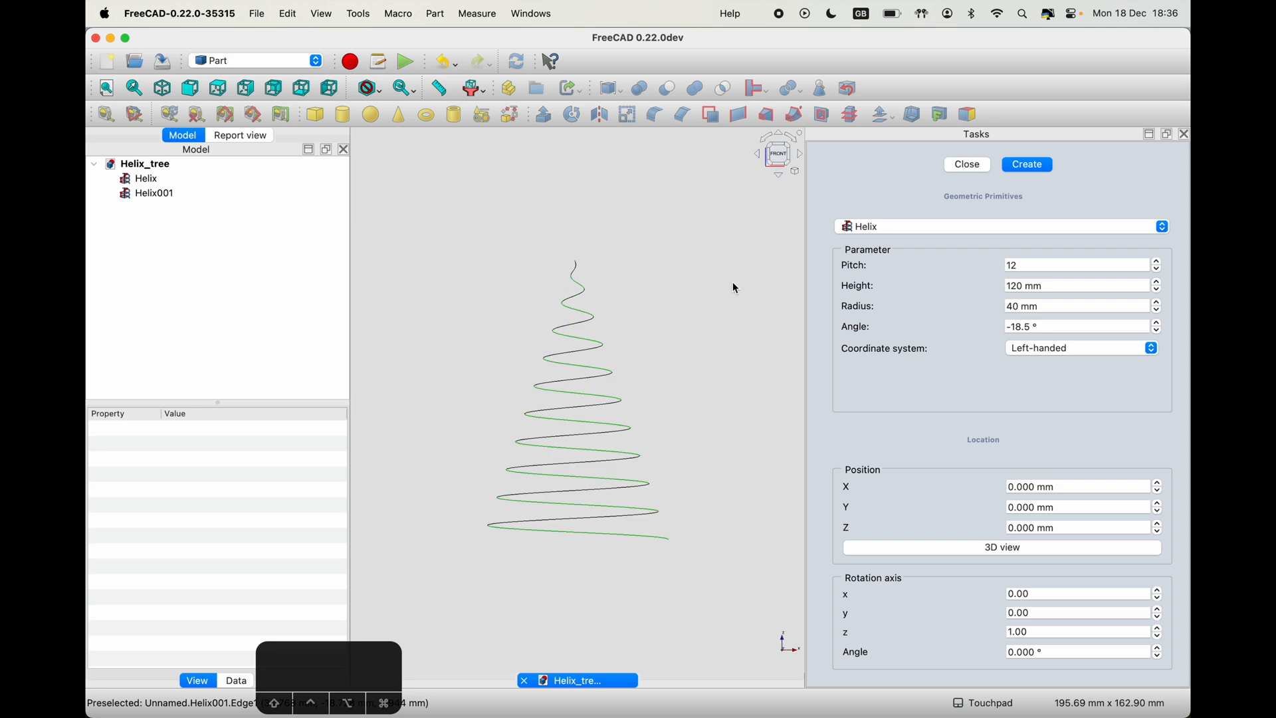
alt+drag(723, 258, 686, 285)
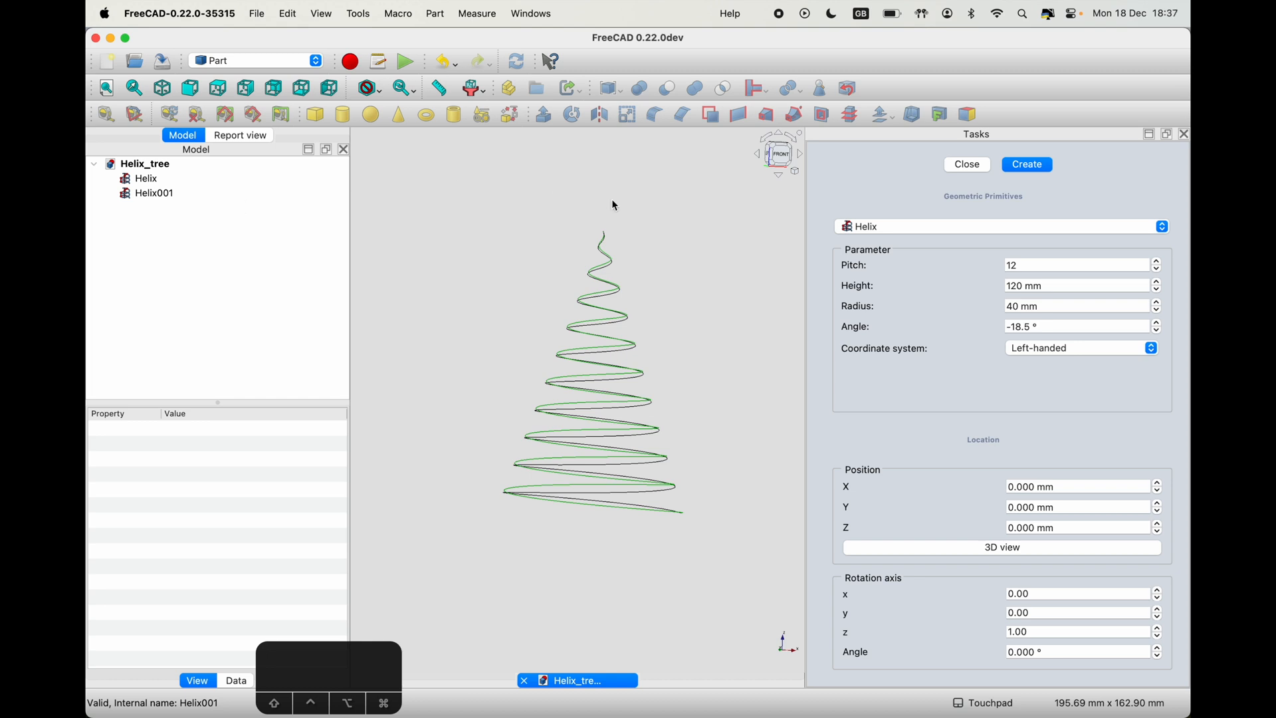
click(971, 166)
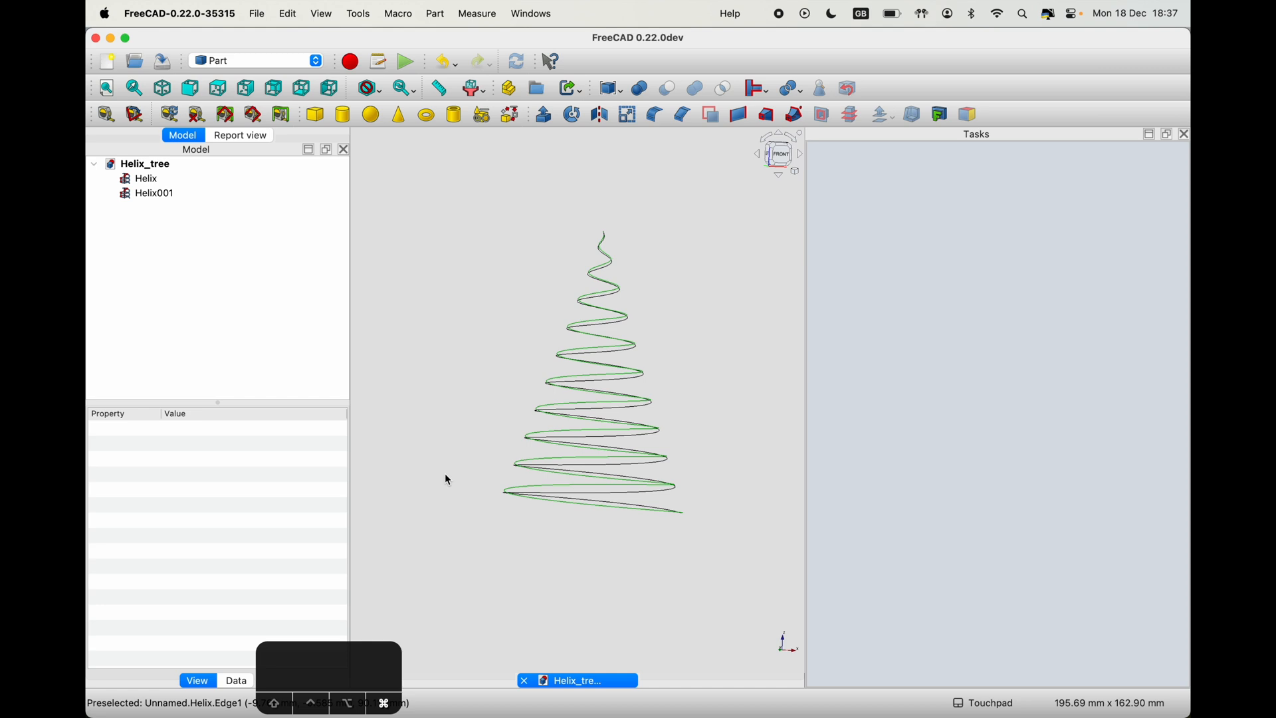
drag(805, 459, 857, 458)
click(830, 153)
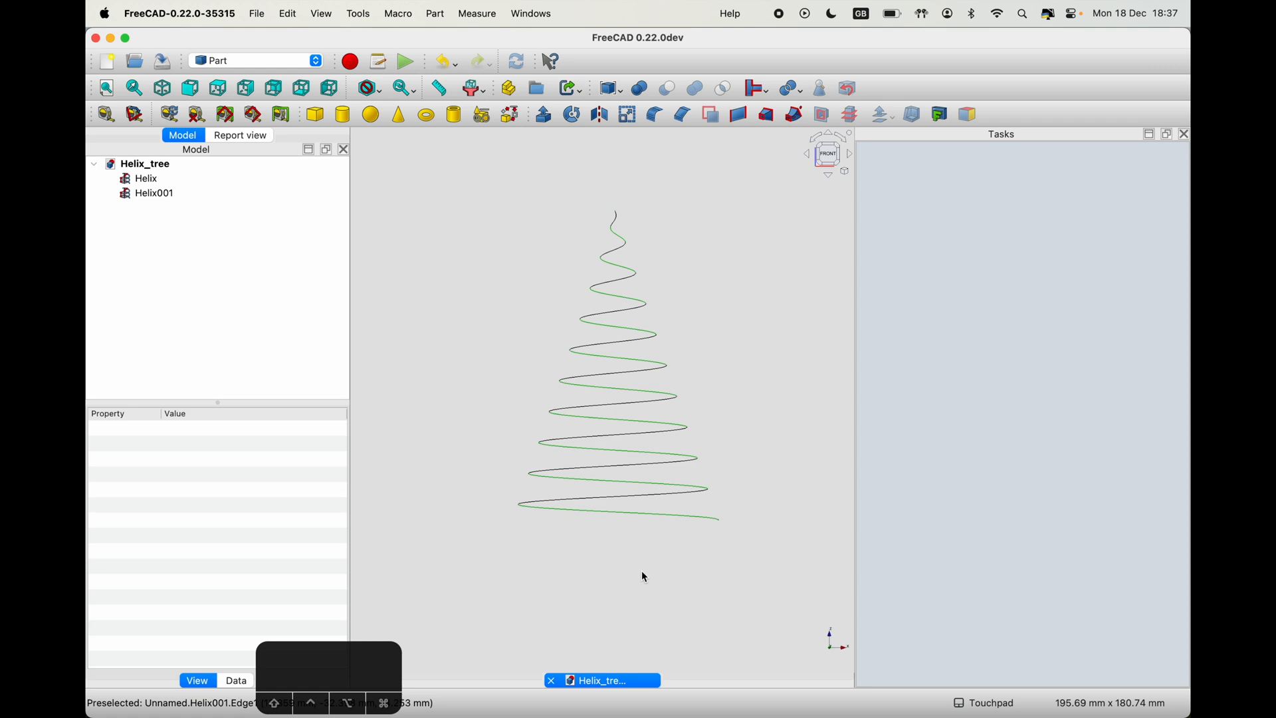
- Switch to the Sketcher workbench and create a new sketch on the XZ plane
click(266, 61)
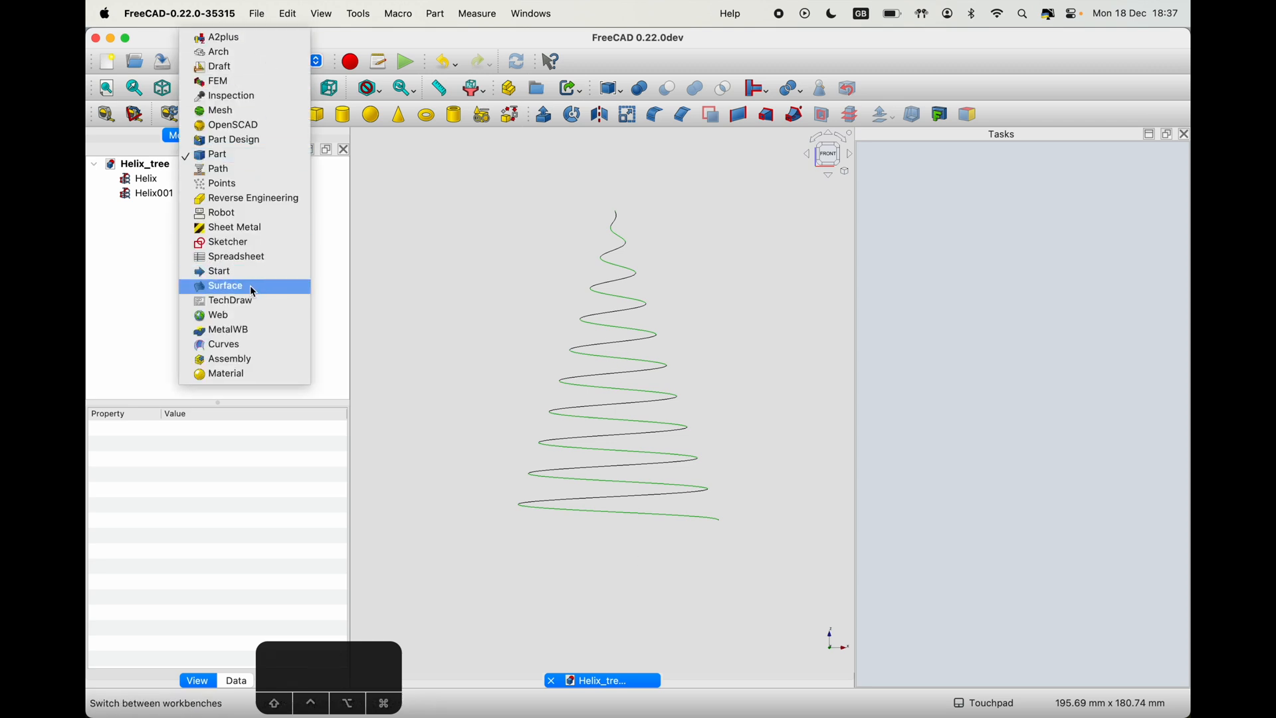
click(253, 246)
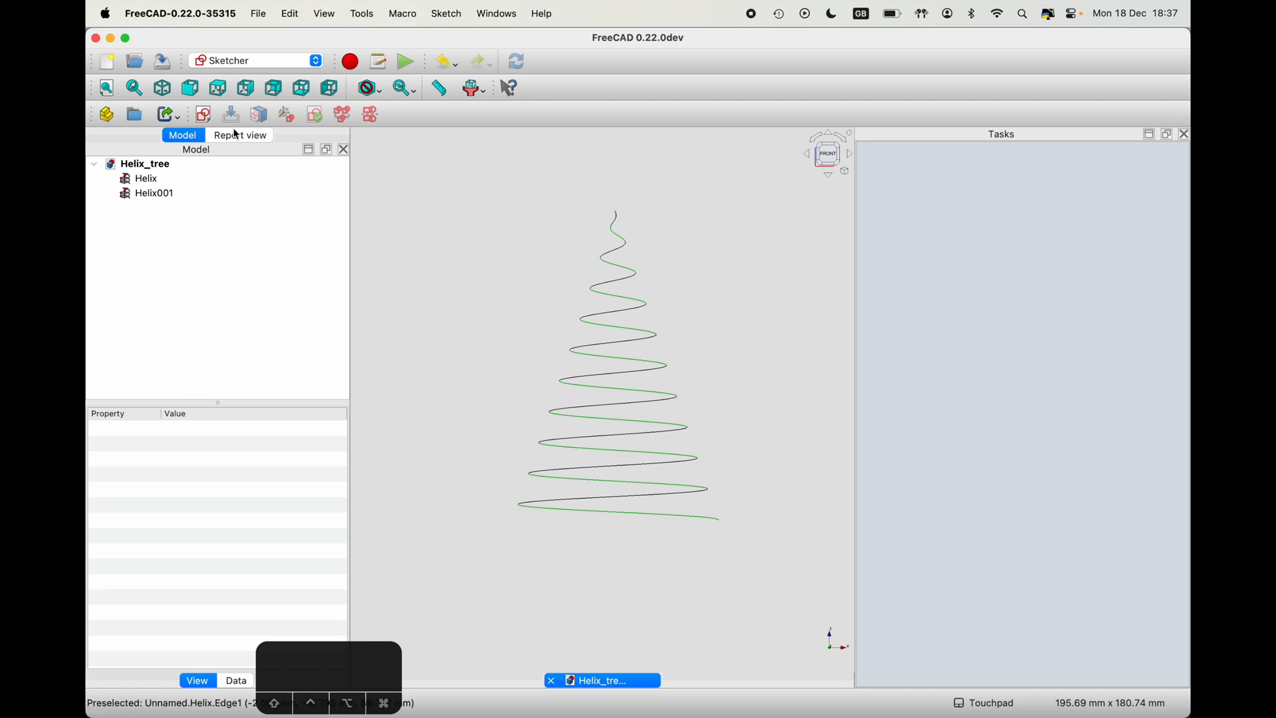
click(206, 117)
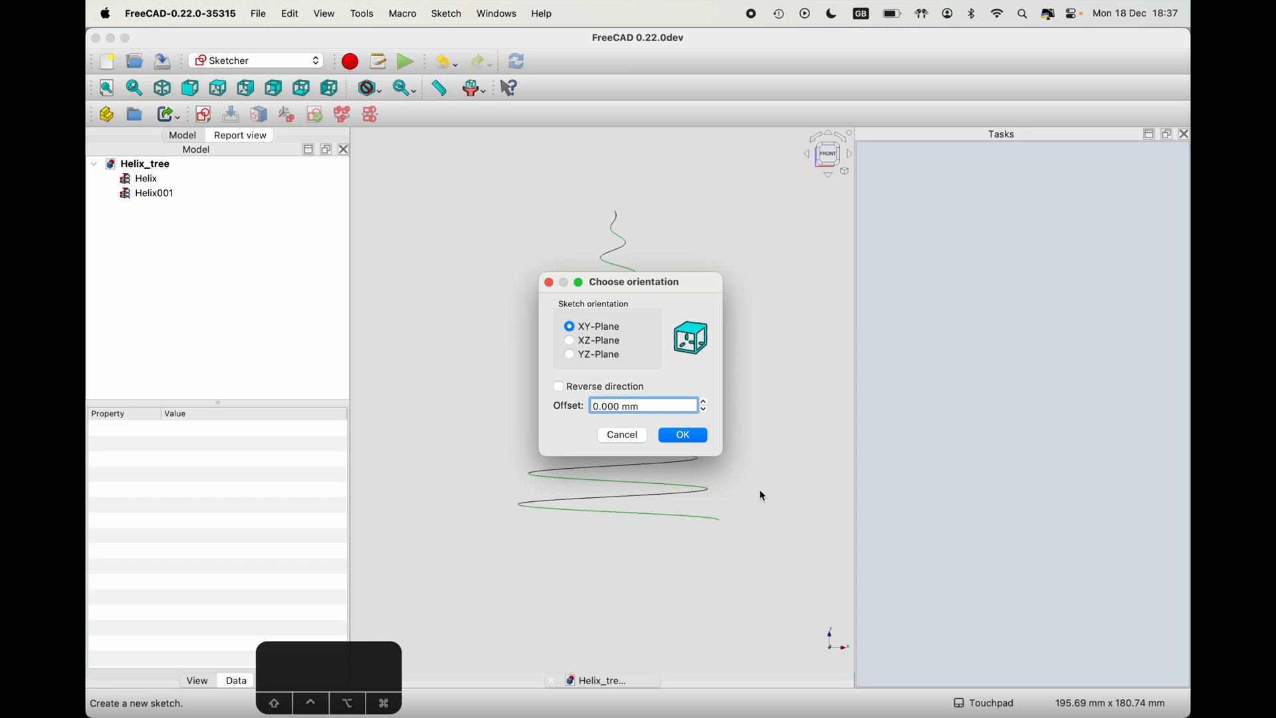
click(572, 343)
click(685, 439)
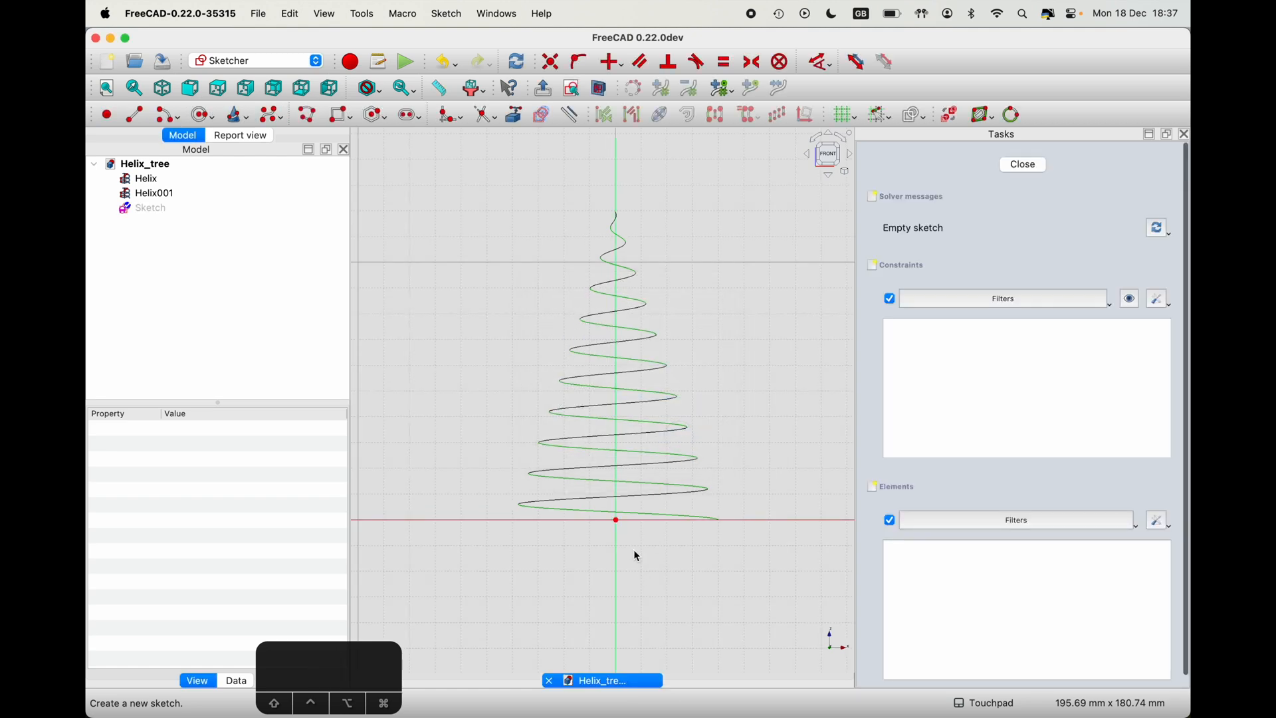
scroll(622, 550, down, 5)
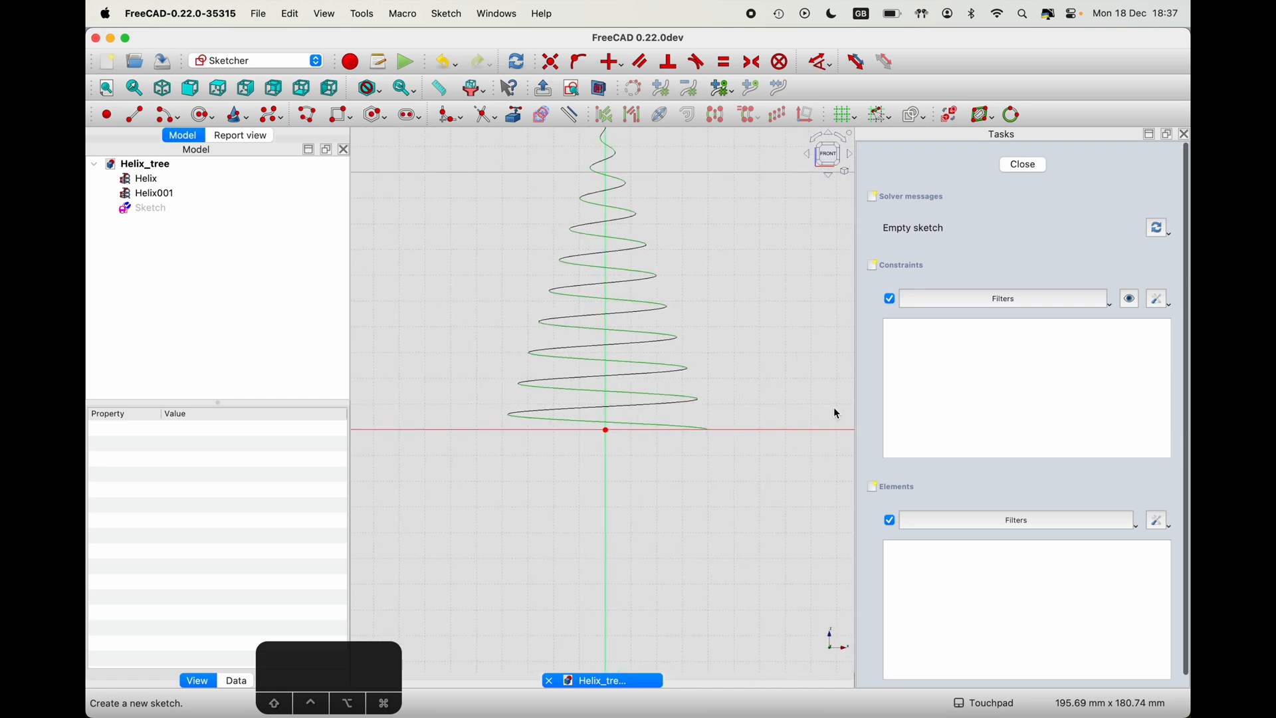
scroll(668, 469, up, 2)
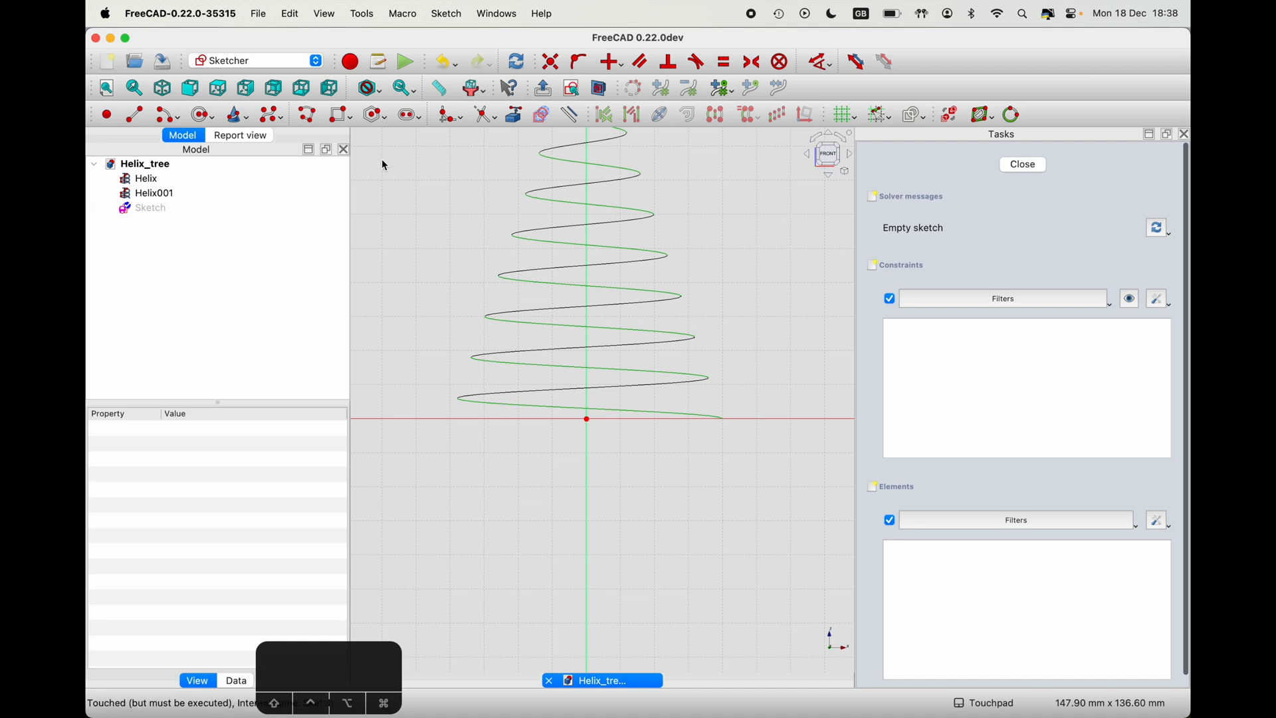
- Draw a hexagon centred on the horizontal axis at the green helix's lower end, with 3 mm radius and 0° angle
click(389, 123)
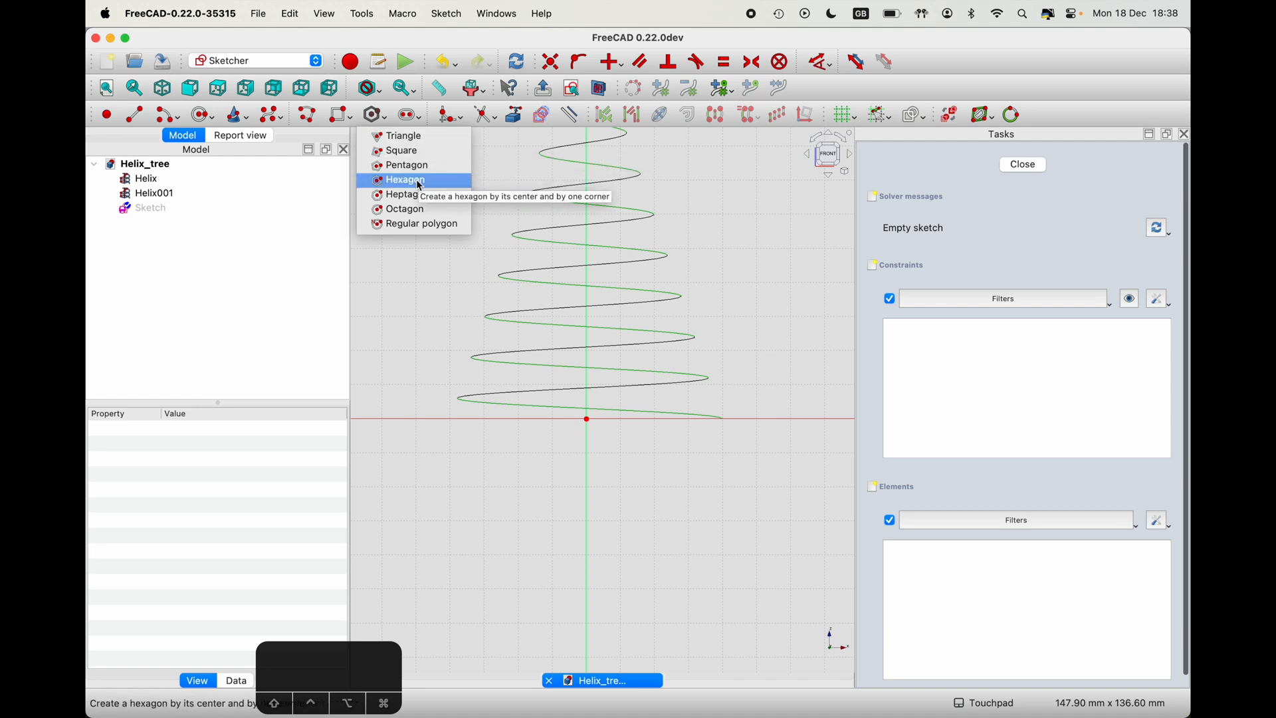
click(419, 181)
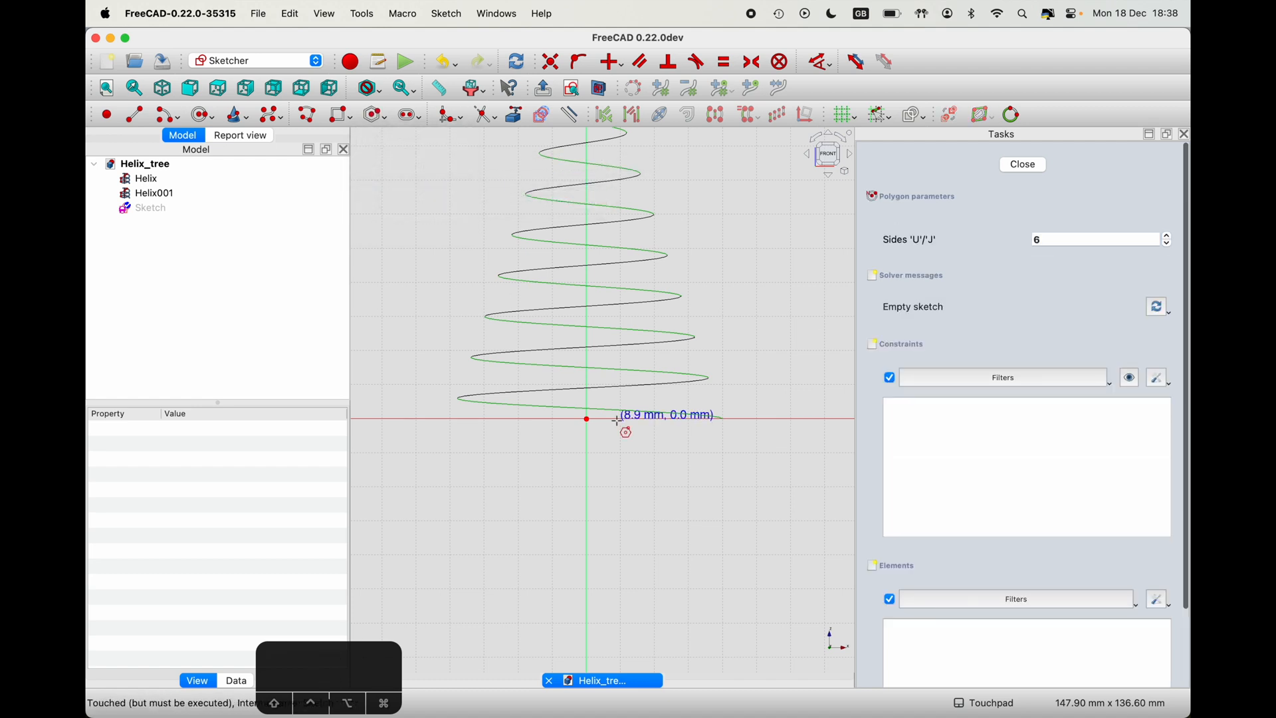
click(727, 419)
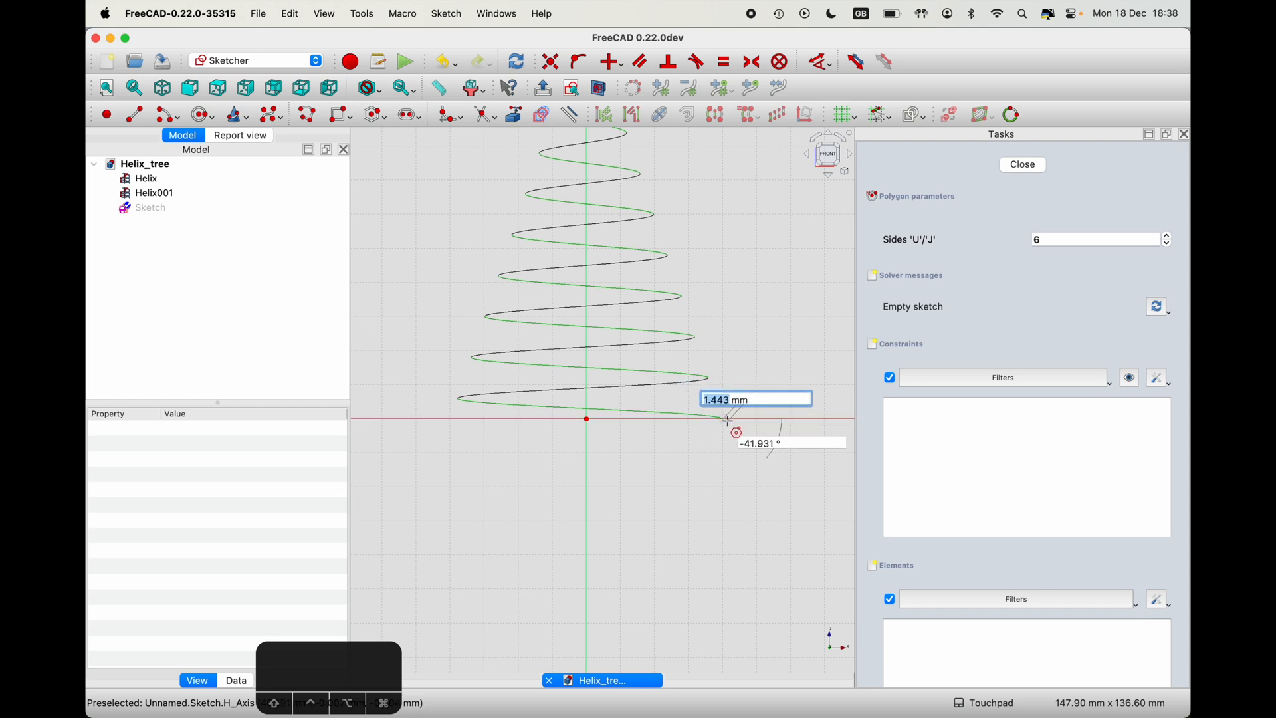
text(3)
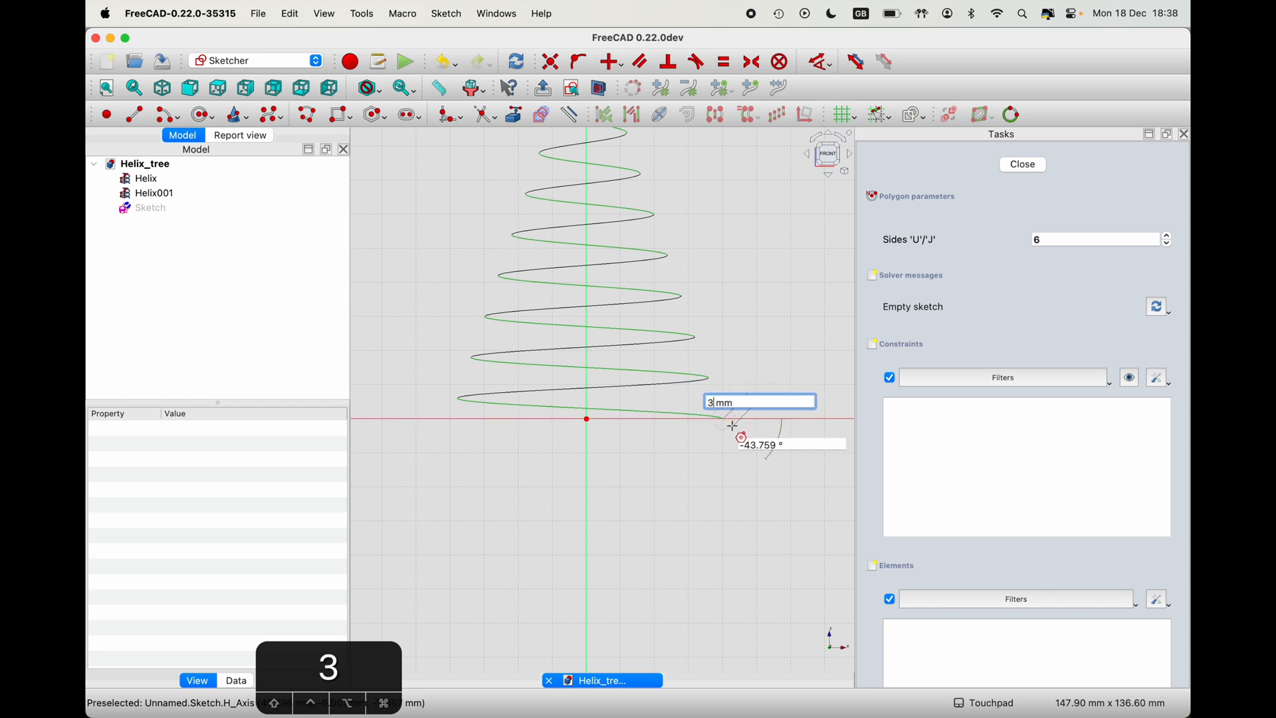
key(Return)
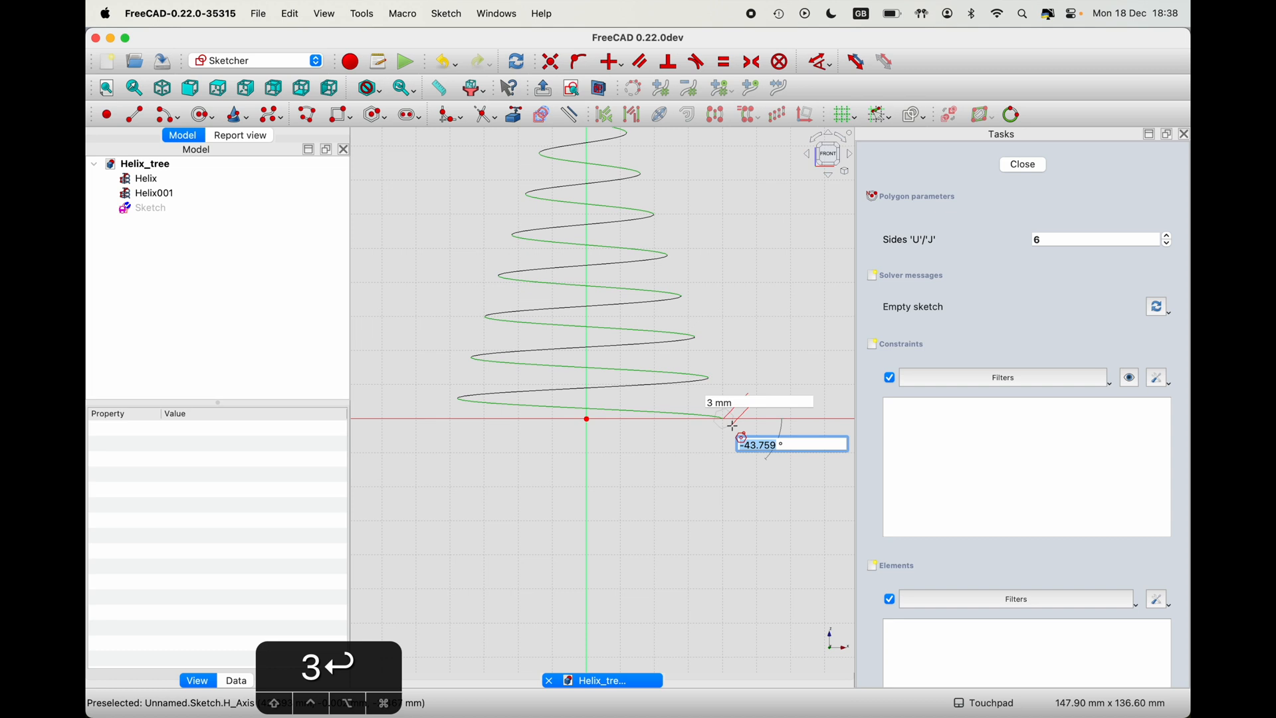
text(0)
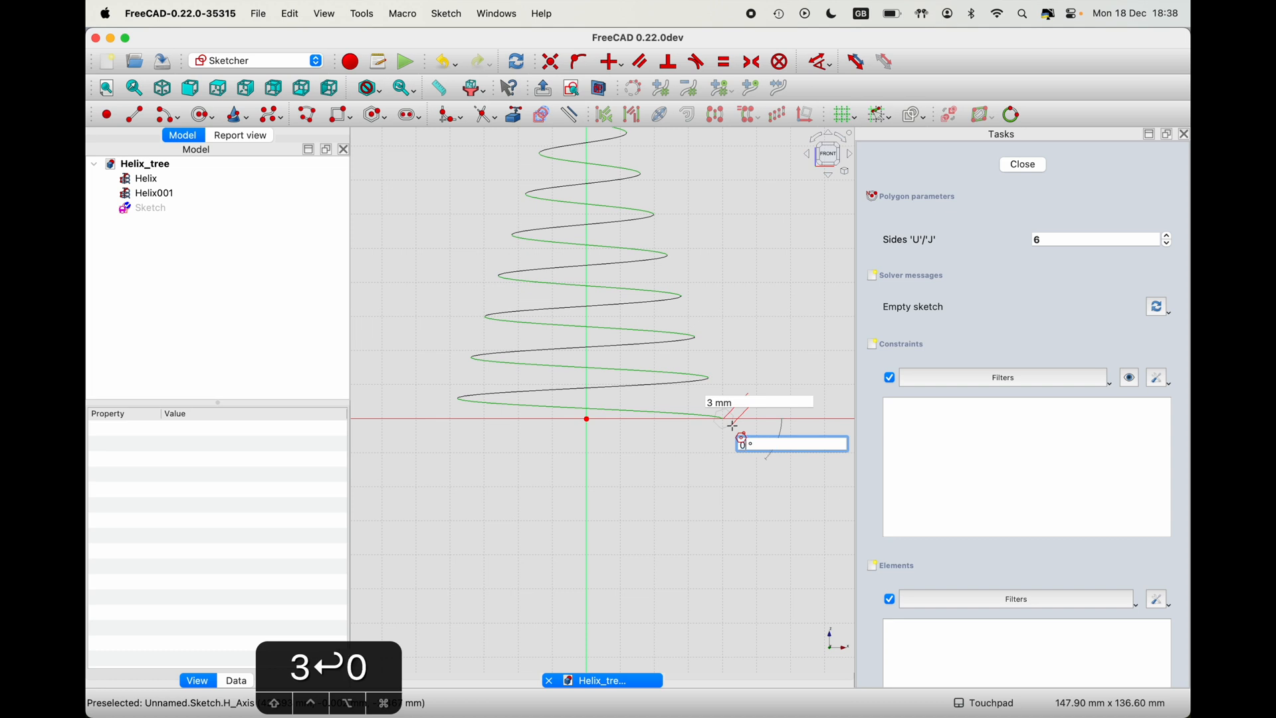
key(Return)
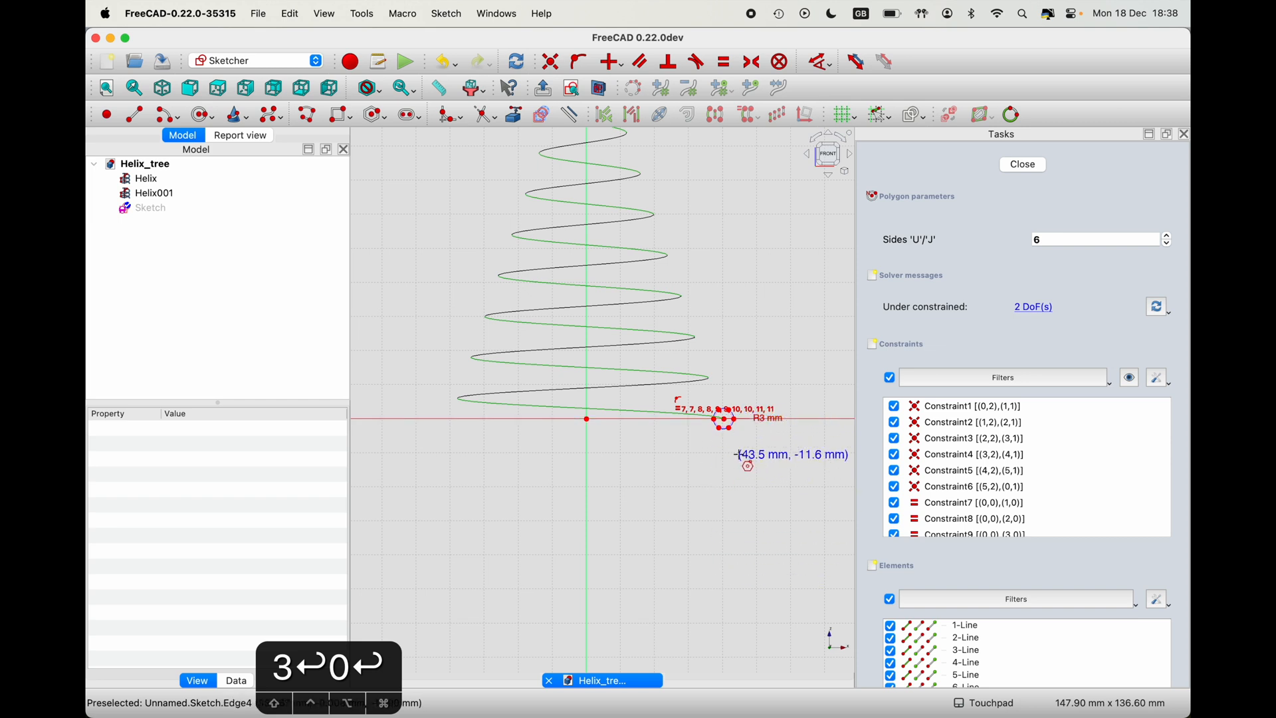
key(Escape)
- Try to constrain the hexagon's centre point onto the horizontal axis, and undo the added constraint
shift+middle_drag(738, 425, 708, 429)
scroll(711, 420, up, 10)
scroll(709, 423, up, 5)
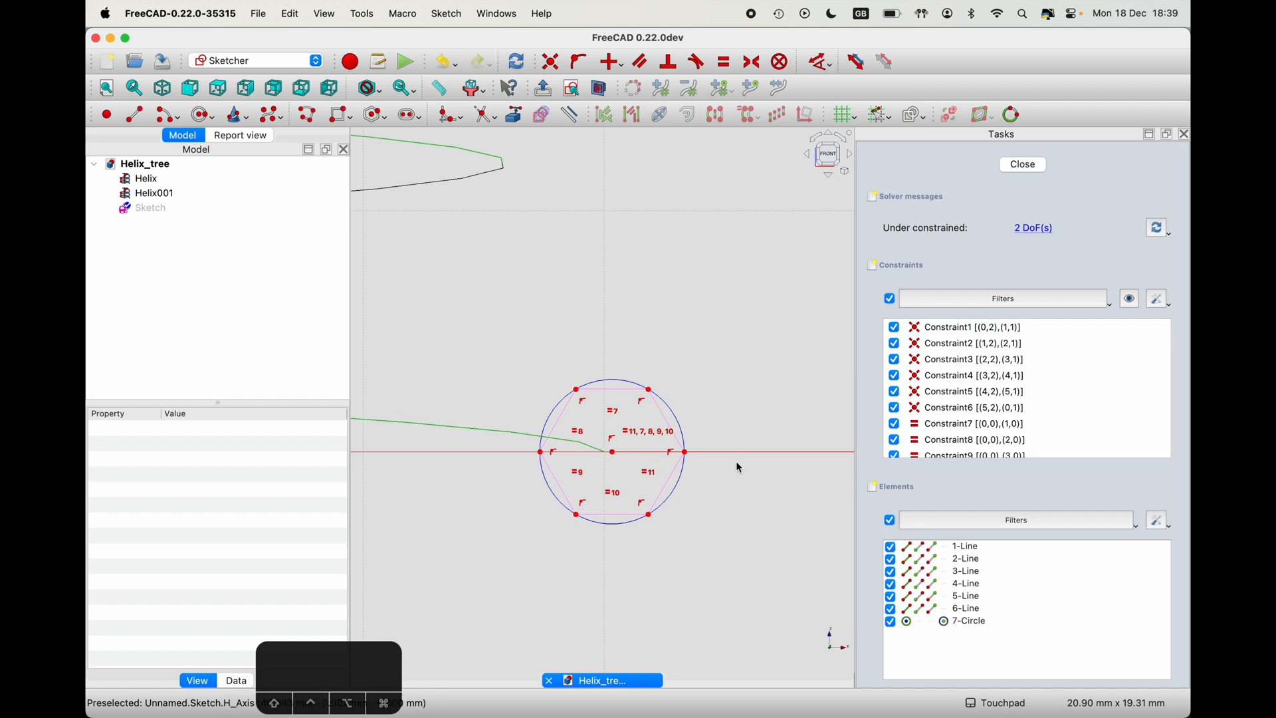
scroll(921, 431, down, 4)
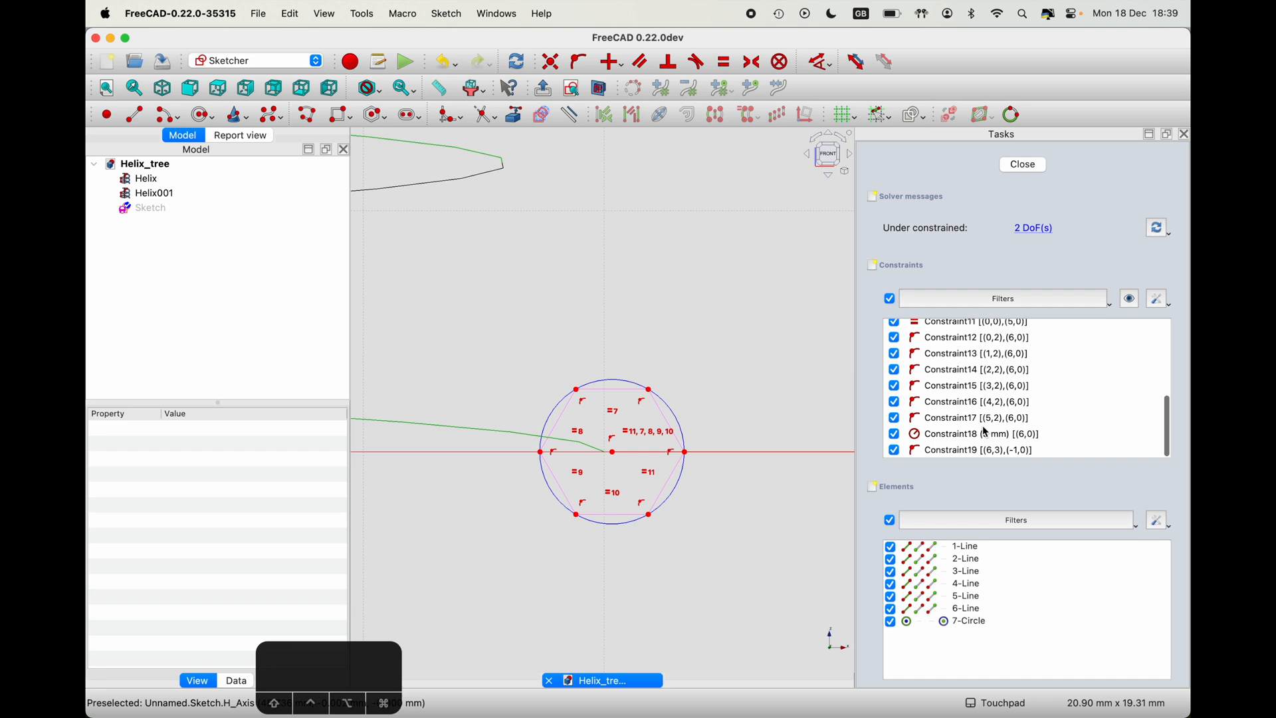
click(613, 453)
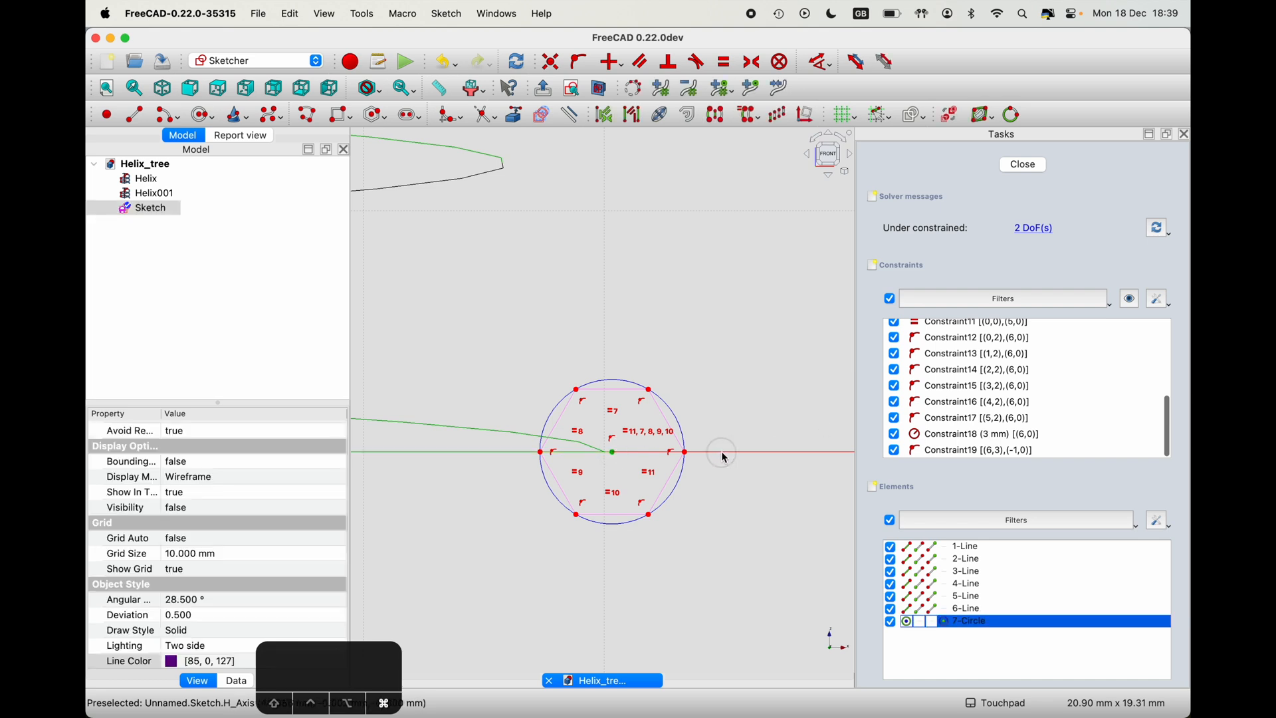
click(578, 63)
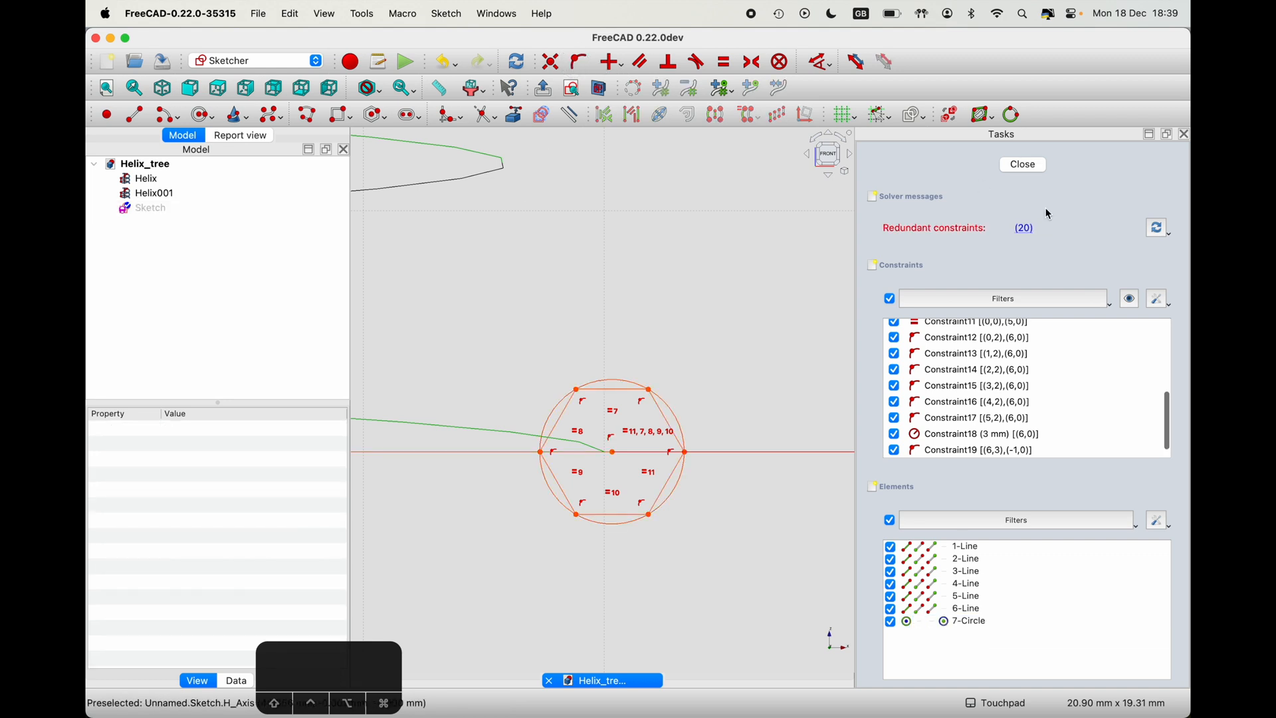
scroll(1003, 425, down, 2)
key(super+z)
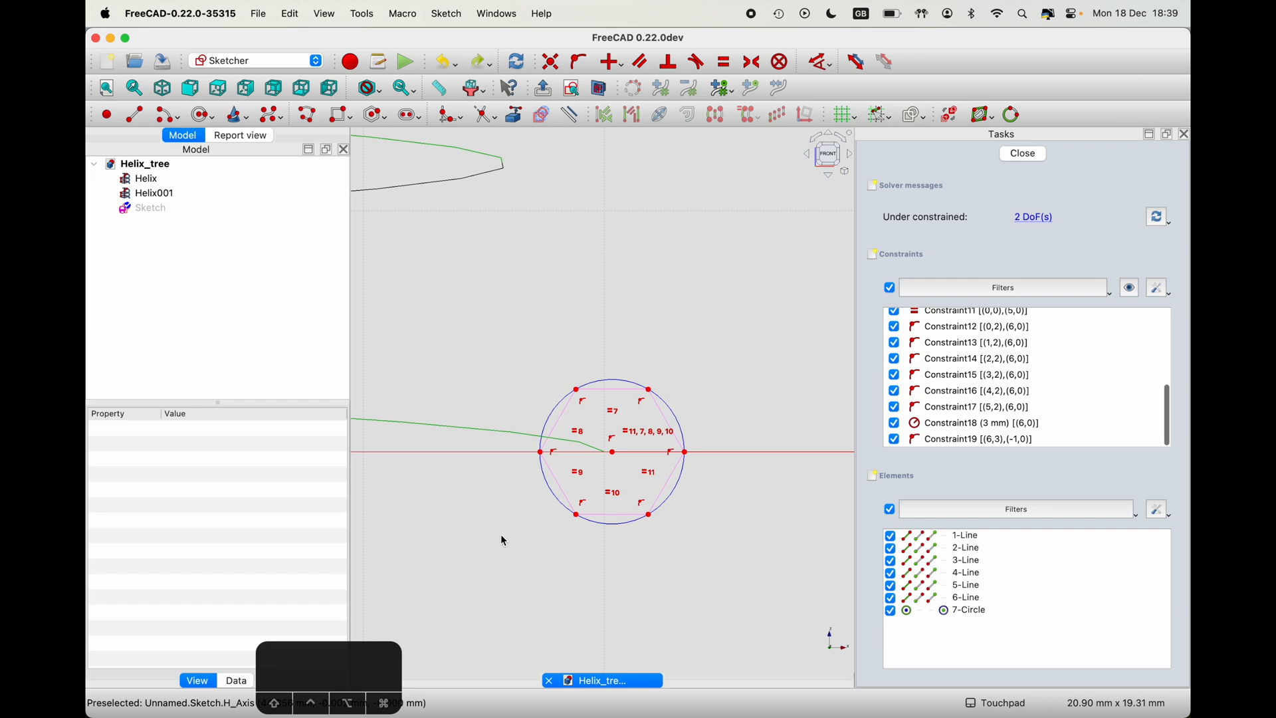
- Dimension the horizontal distance from the origin to the hexagon's centre and set it to 40 mm
scroll(503, 539, down, 5)
scroll(667, 527, down, 4)
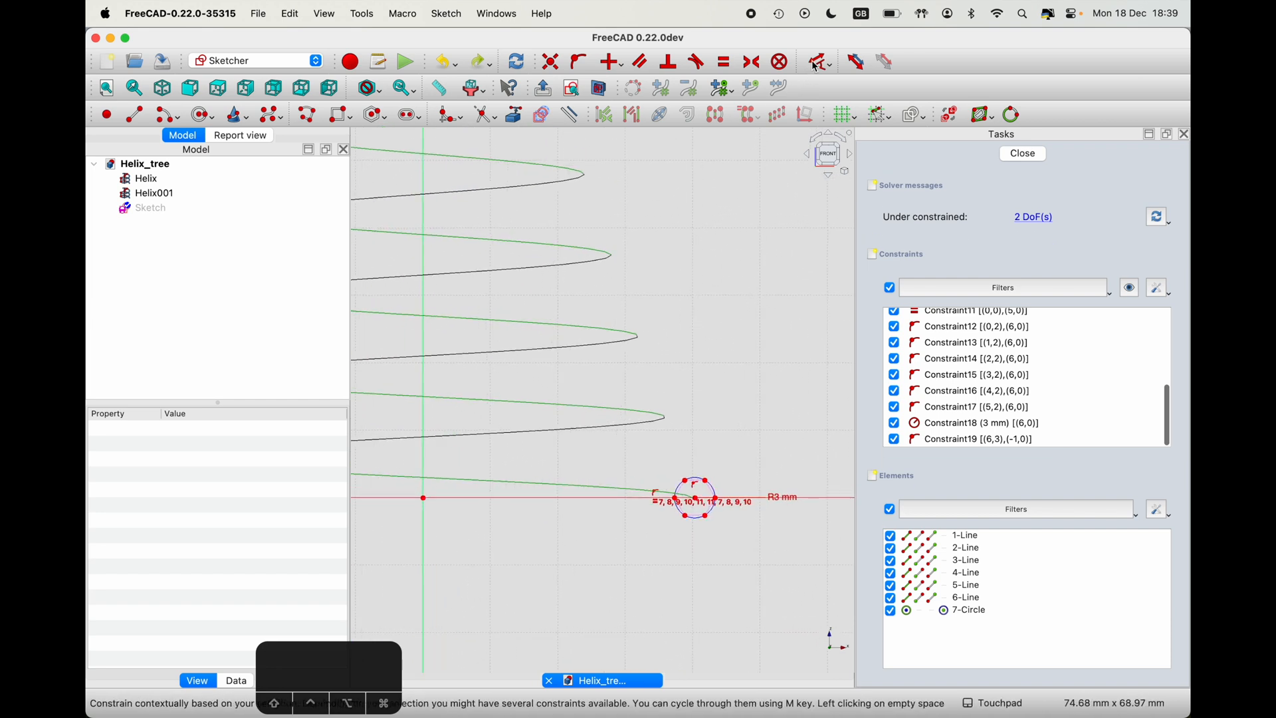
click(422, 497)
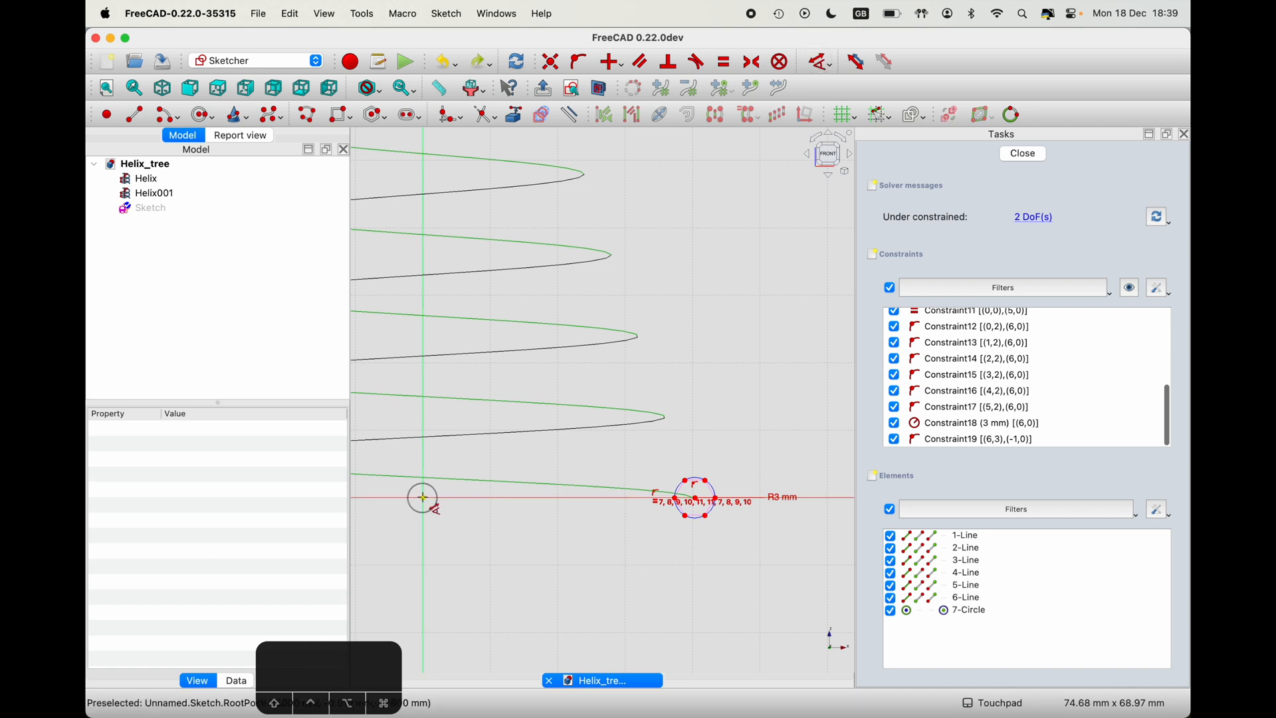
click(693, 517)
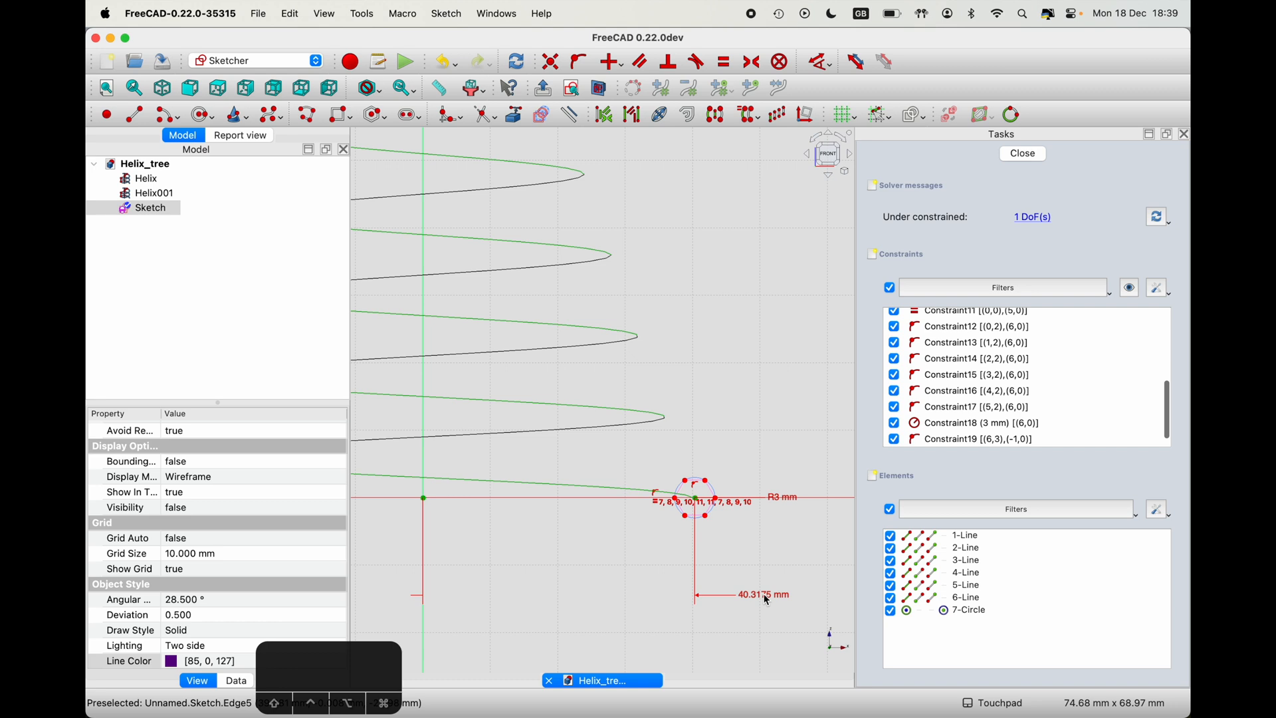
click(764, 593)
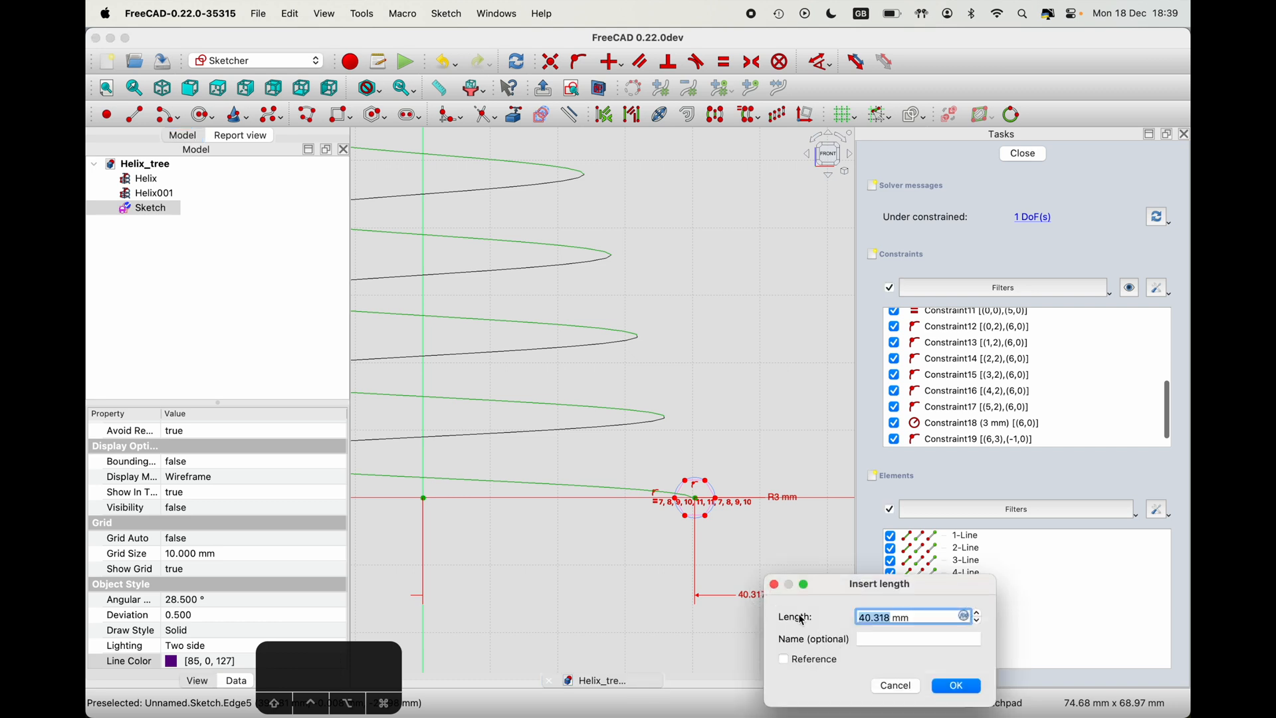
text(40)
key(Return)
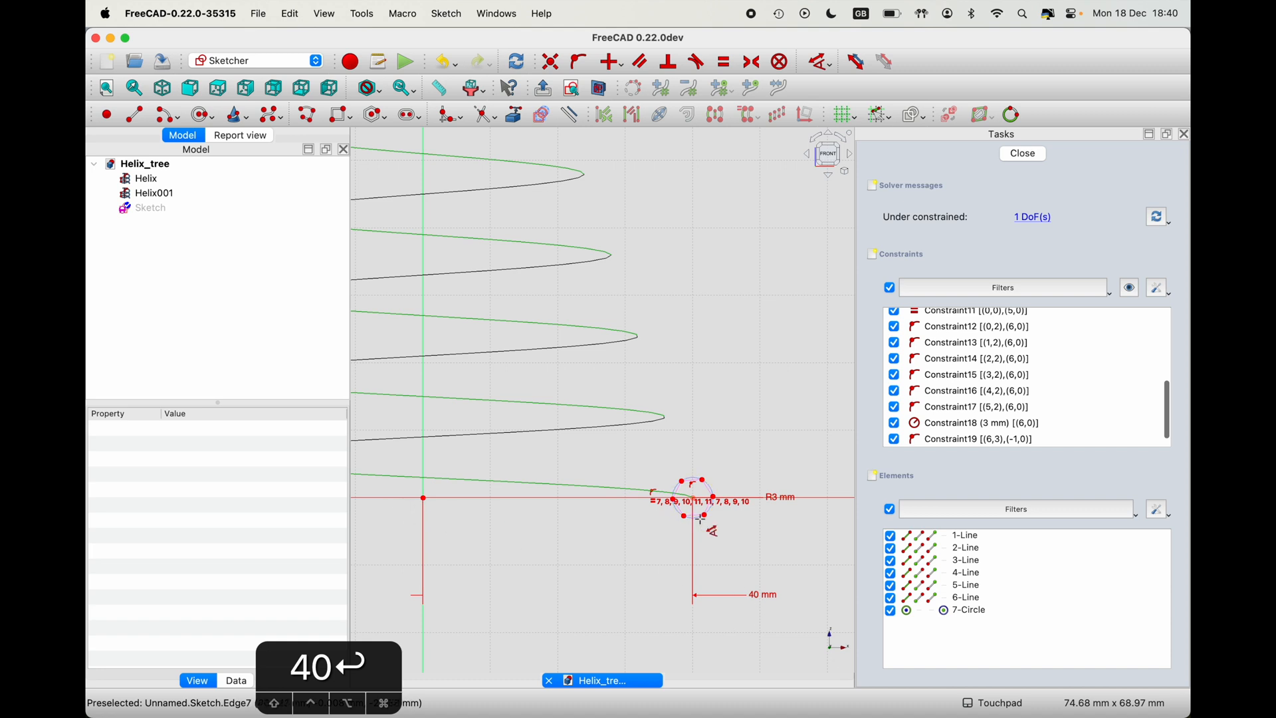
key(Escape)
- Test the hexagon's remaining freedom by moving its centre and a lower corner, and undo the change
drag(693, 500, 621, 531)
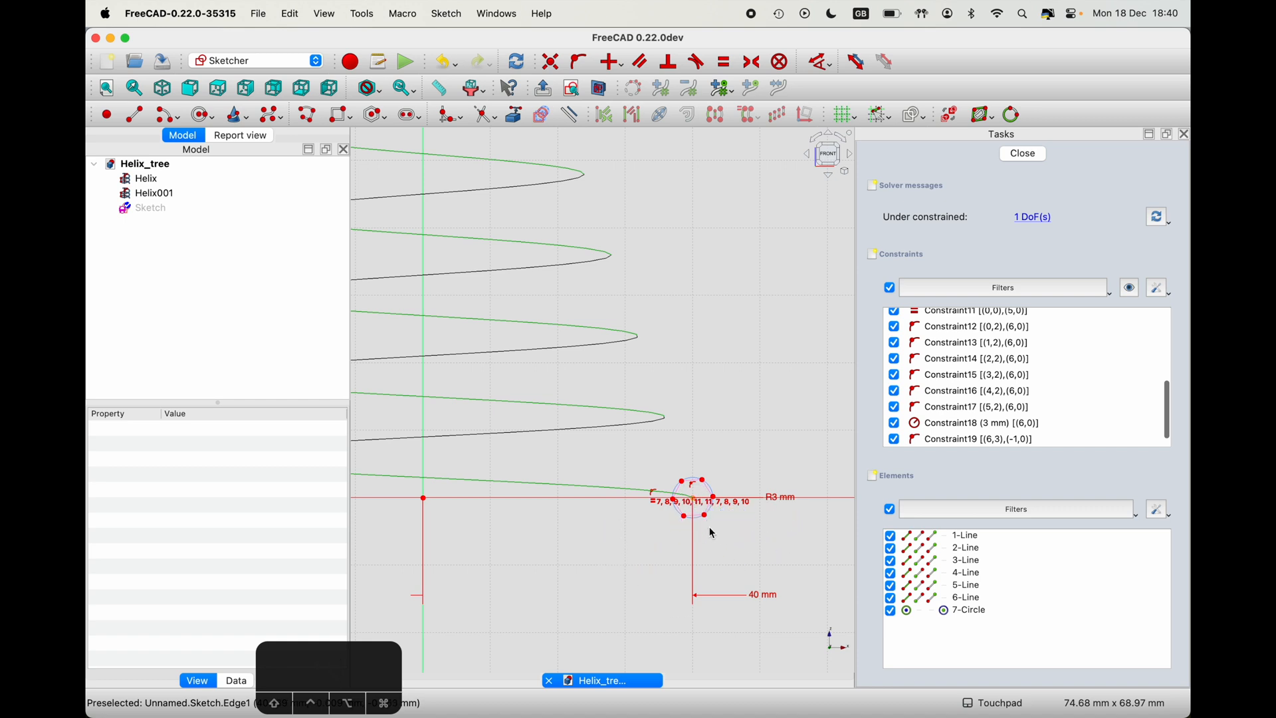
mouse_move(706, 516)
mouse_down()
mouse_move(690, 544)
mouse_move(704, 530)
mouse_up()
key(super+z)
- Constrain the hexagon's upper edge to be horizontal and close the sketch
scroll(741, 515, up, 5)
scroll(741, 516, up, 3)
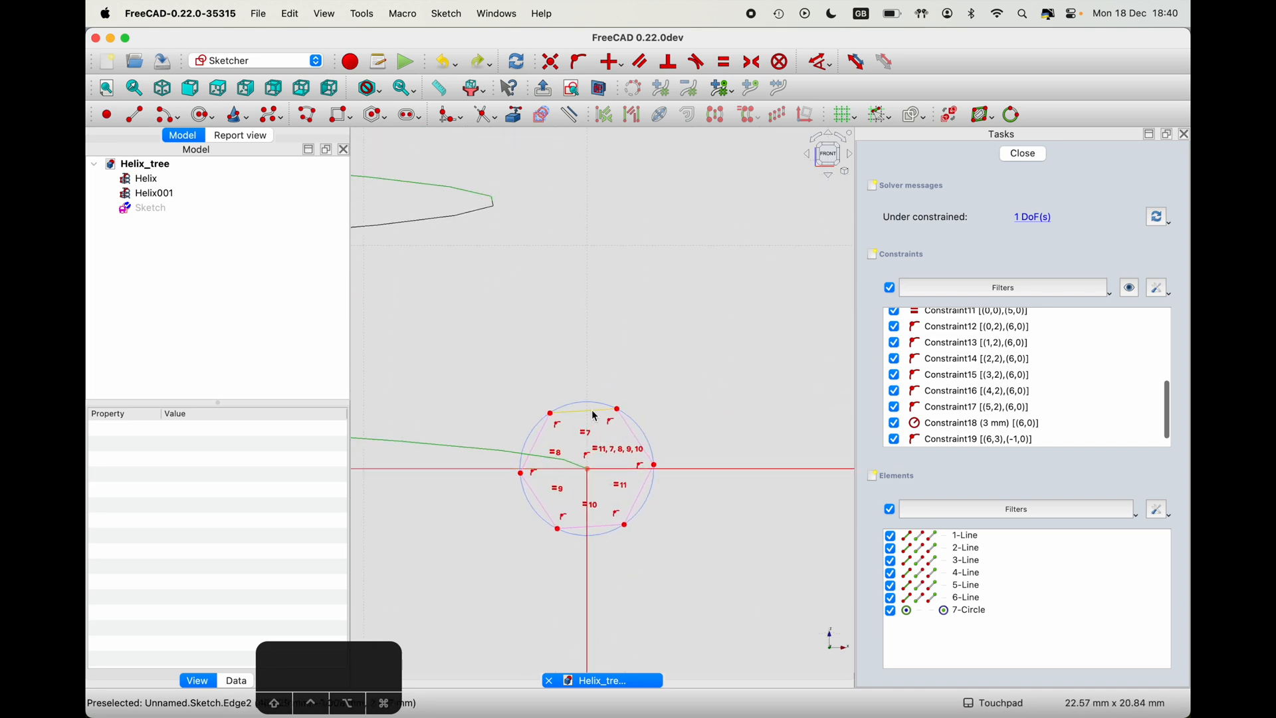
click(658, 468)
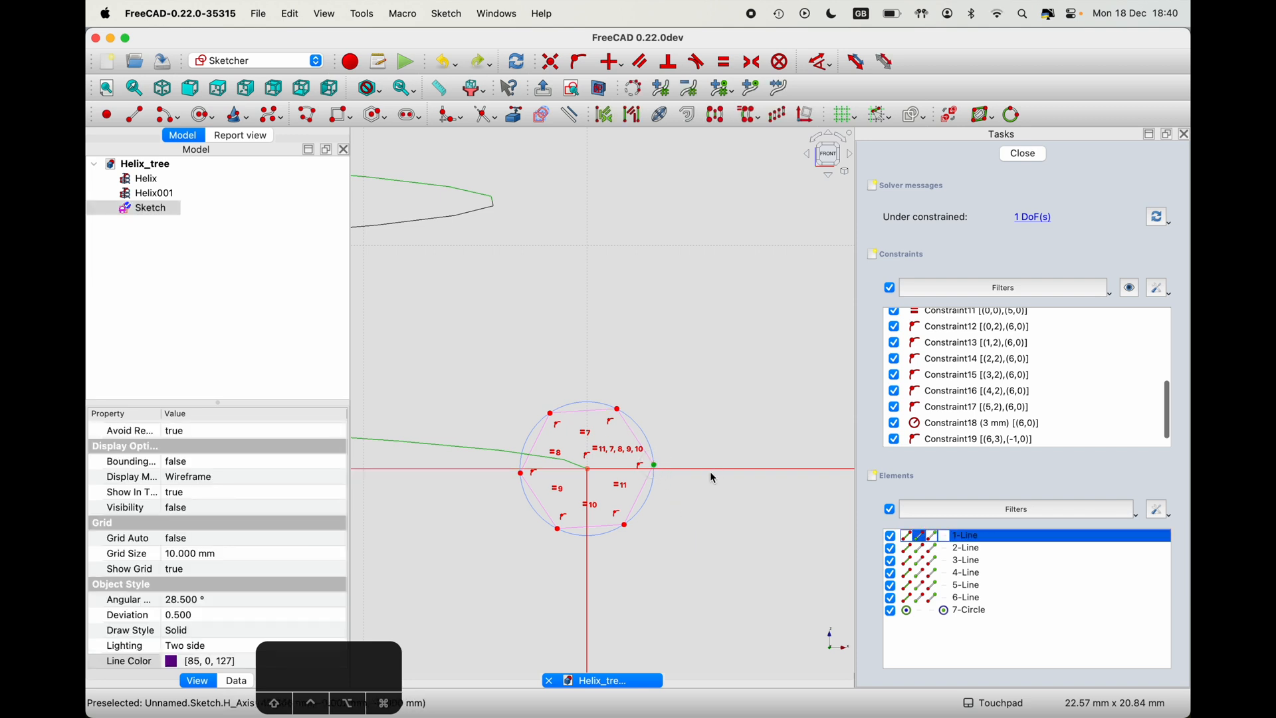
click(668, 579)
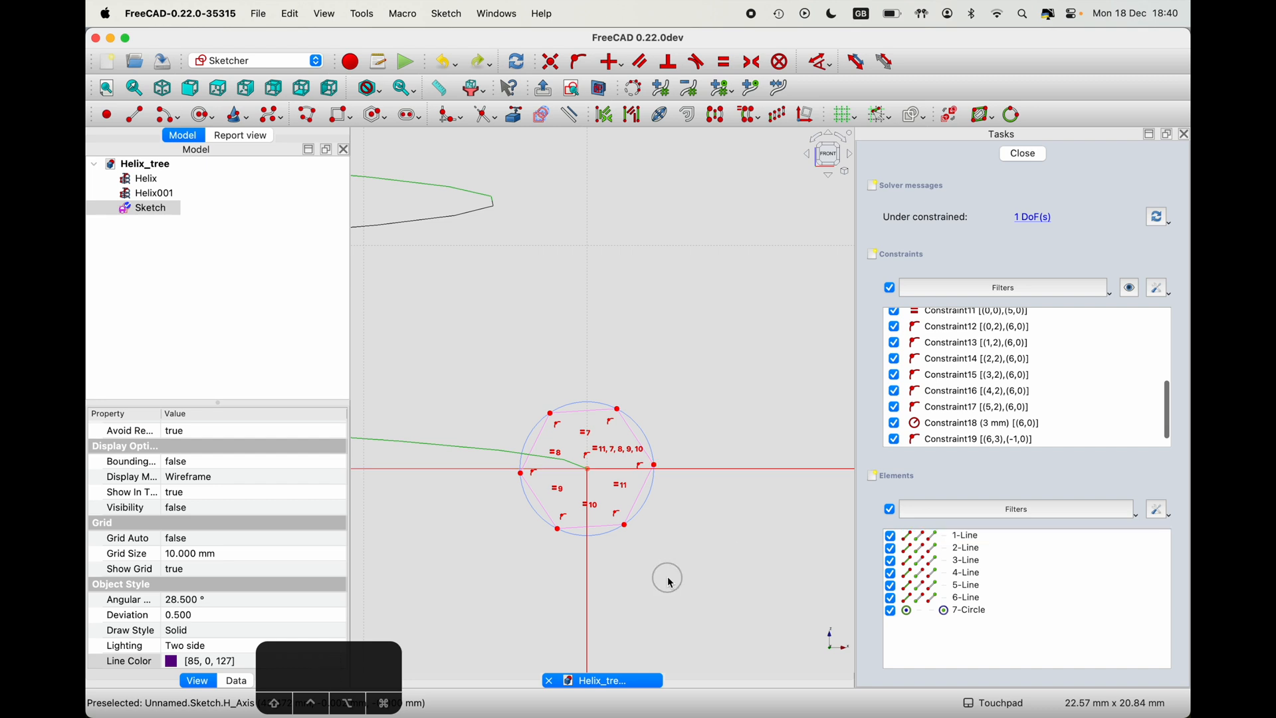
click(602, 532)
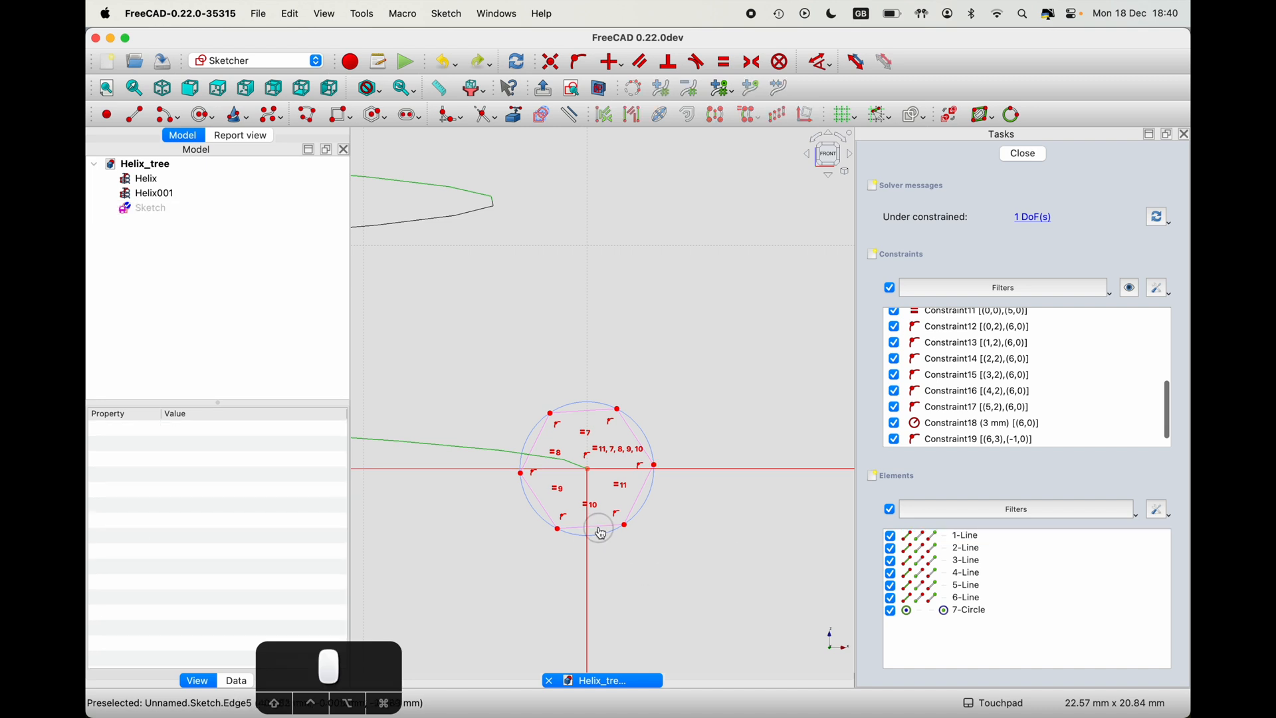
click(594, 416)
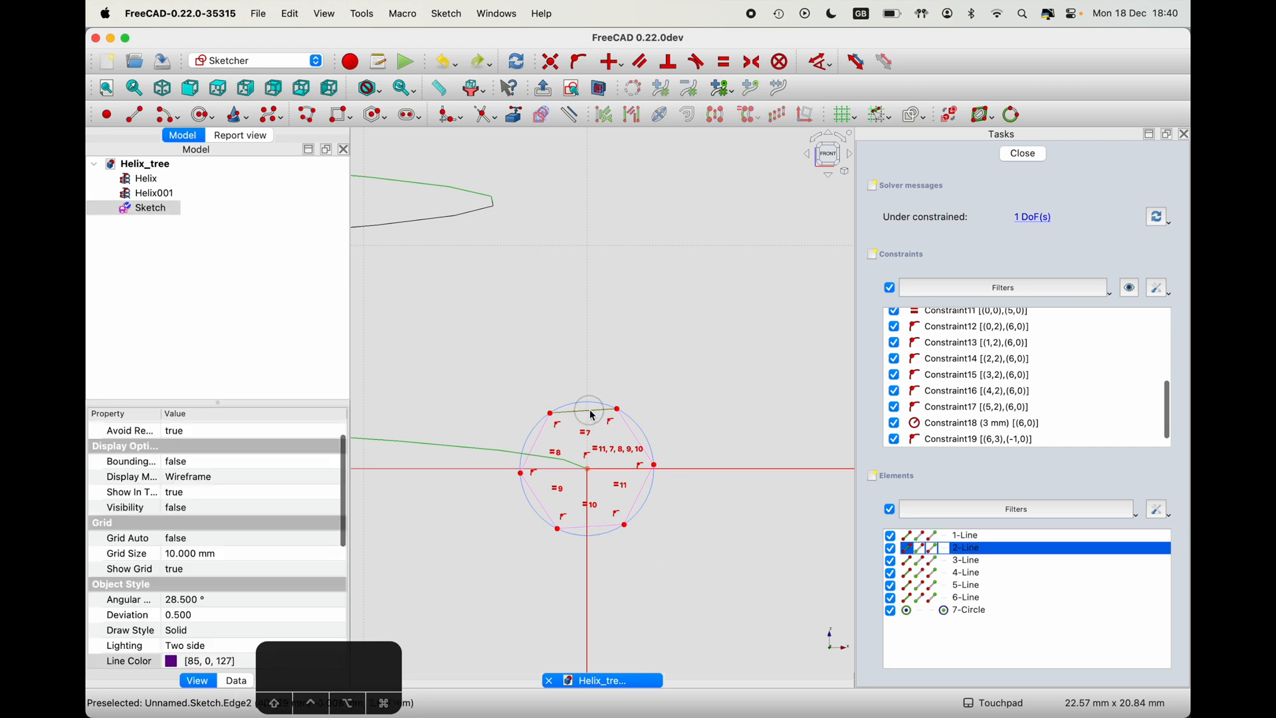
click(611, 62)
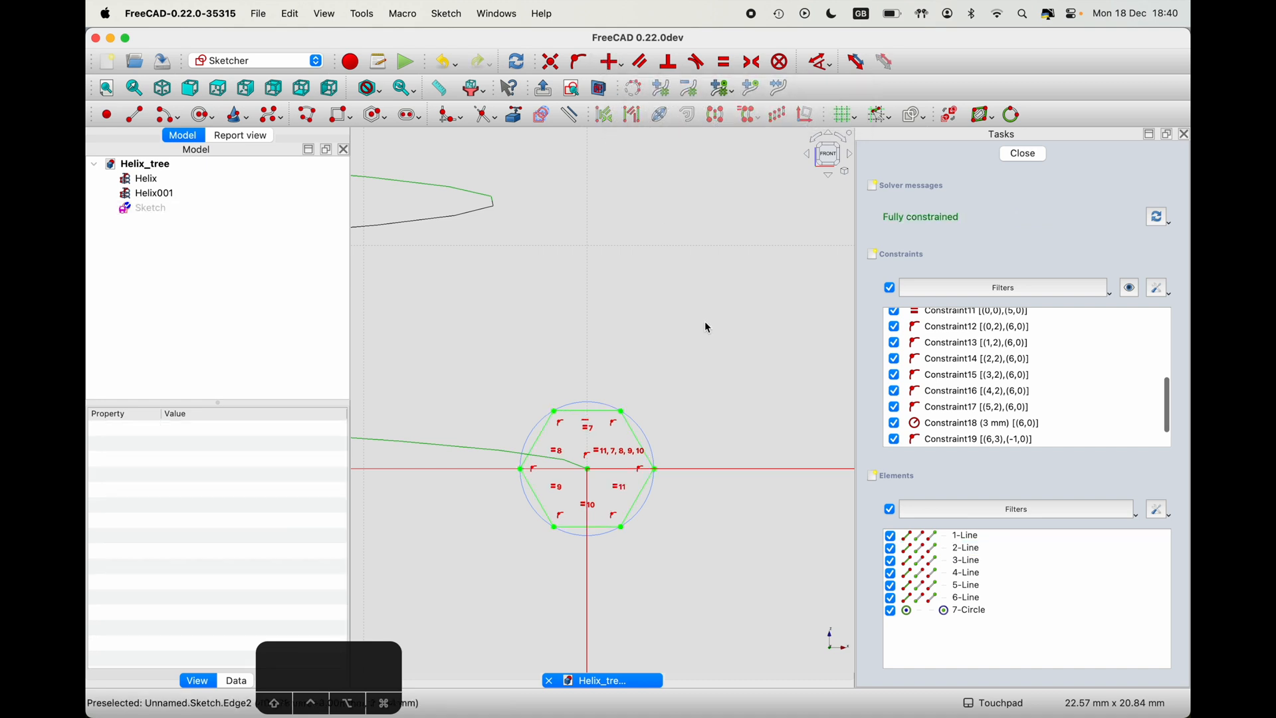
click(1024, 155)
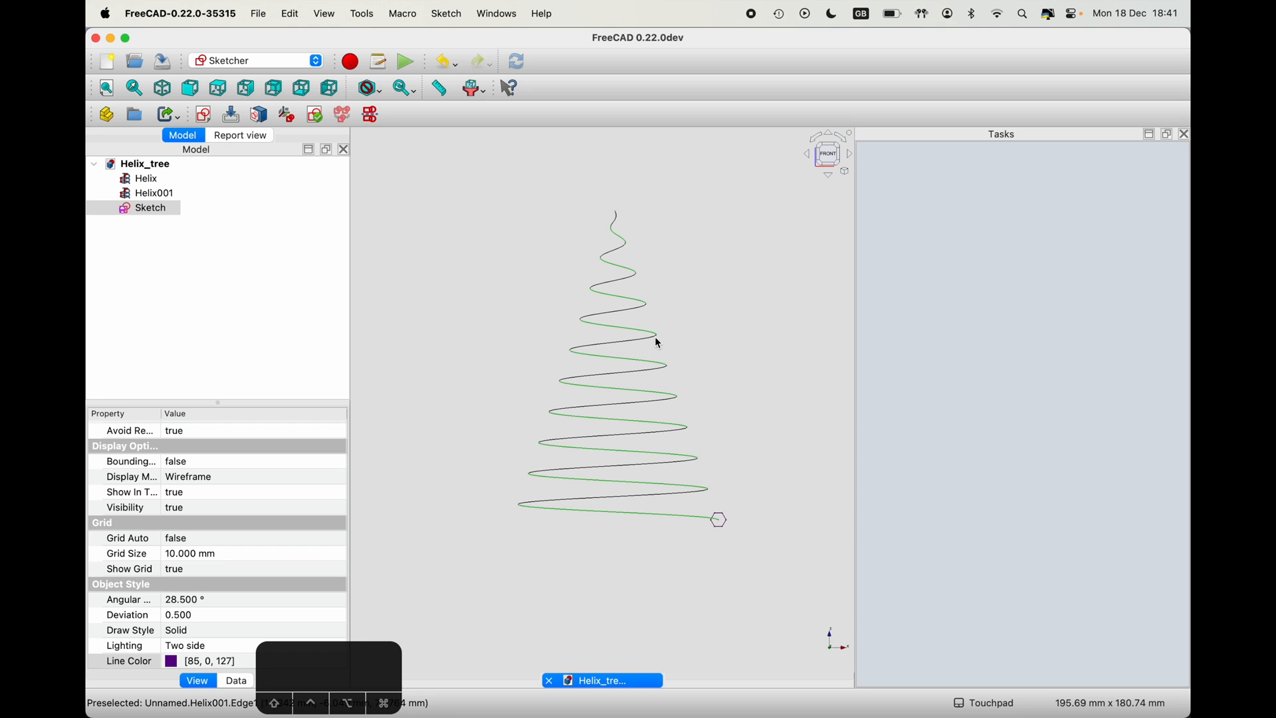
- Make a copy of the finished hexagon sketch in the Helix_tree document
click(186, 252)
click(160, 211)
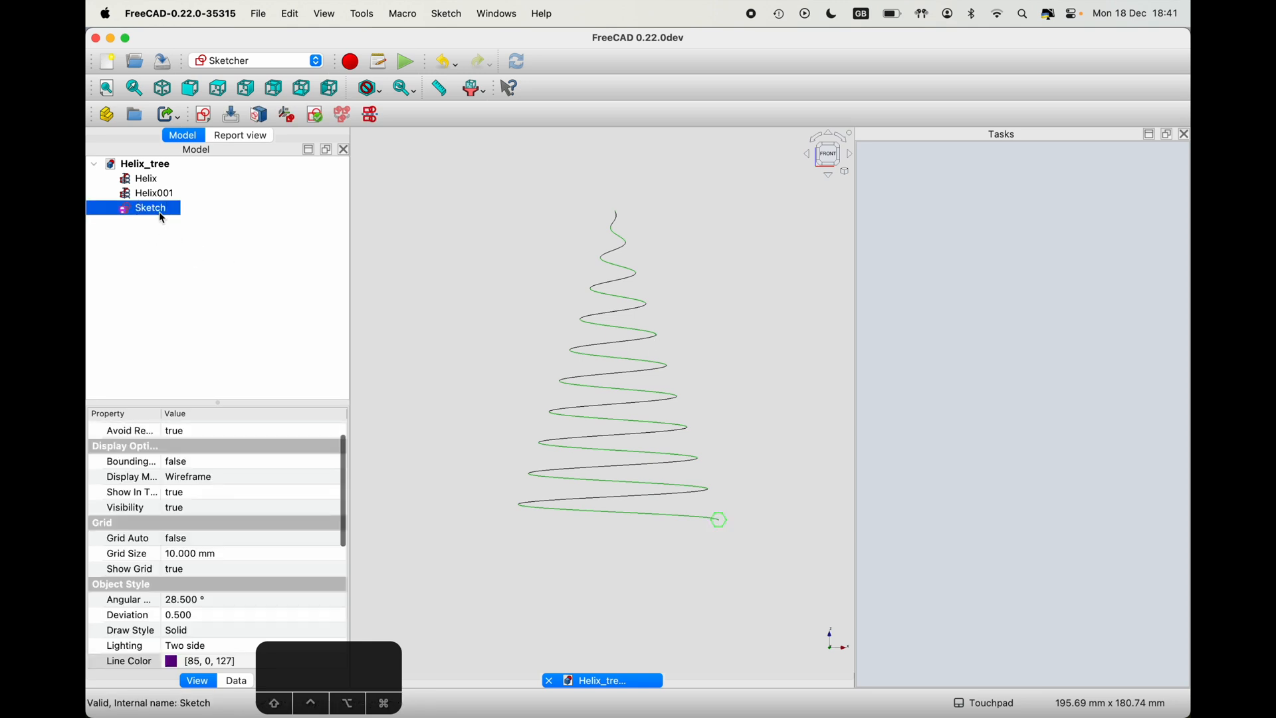
right_click(158, 214)
key(Escape)
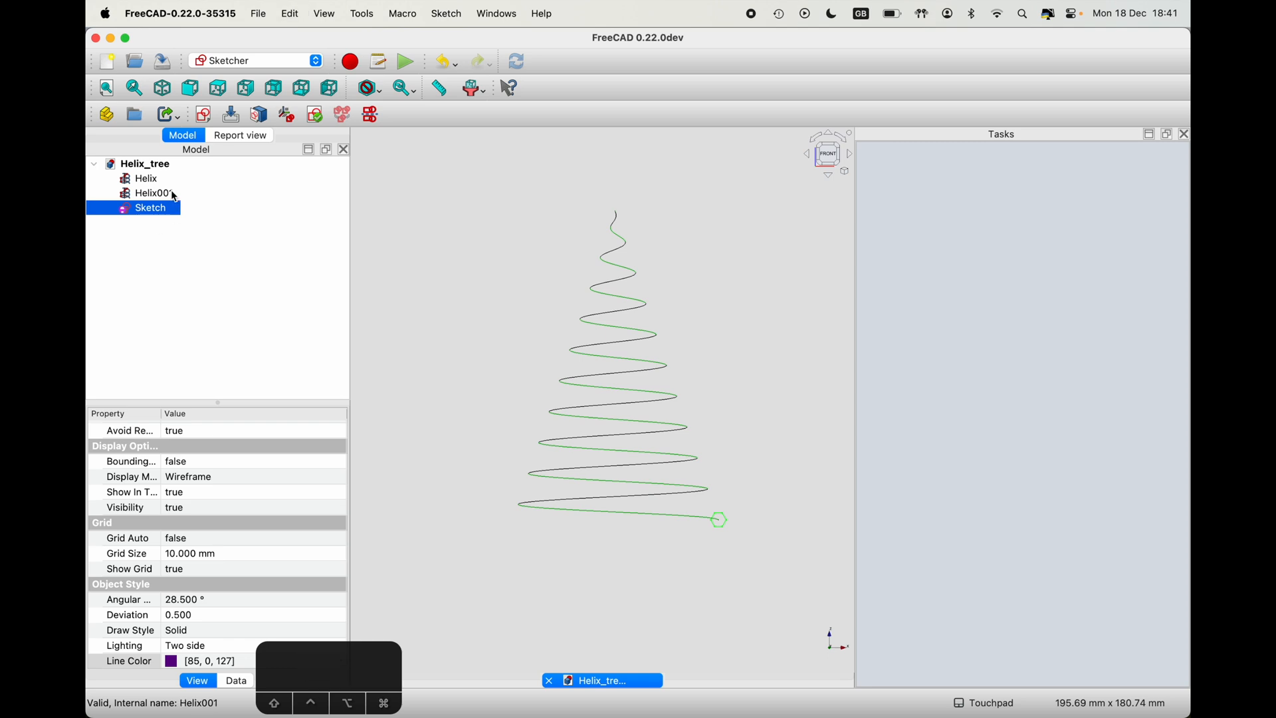
key(super+v)
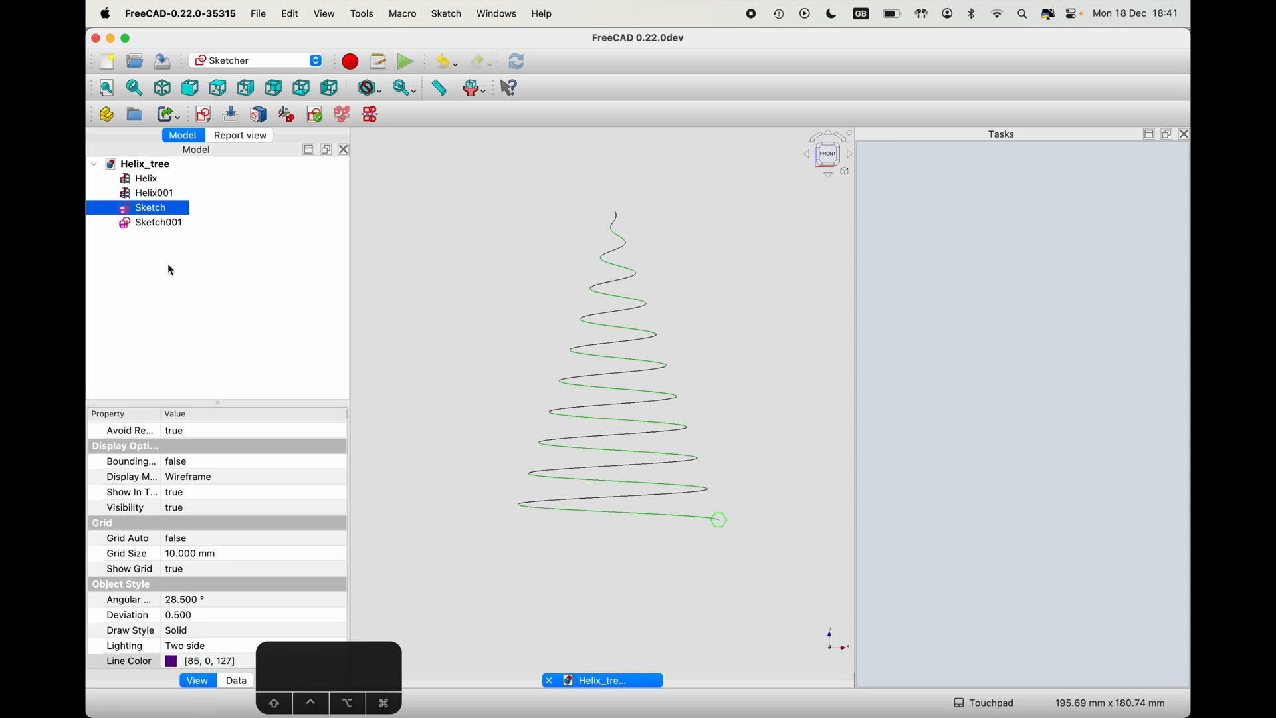
- Try copying and pasting the duplicated hexagon sketch once more, and undo the extra copy
click(157, 223)
click(154, 208)
click(155, 226)
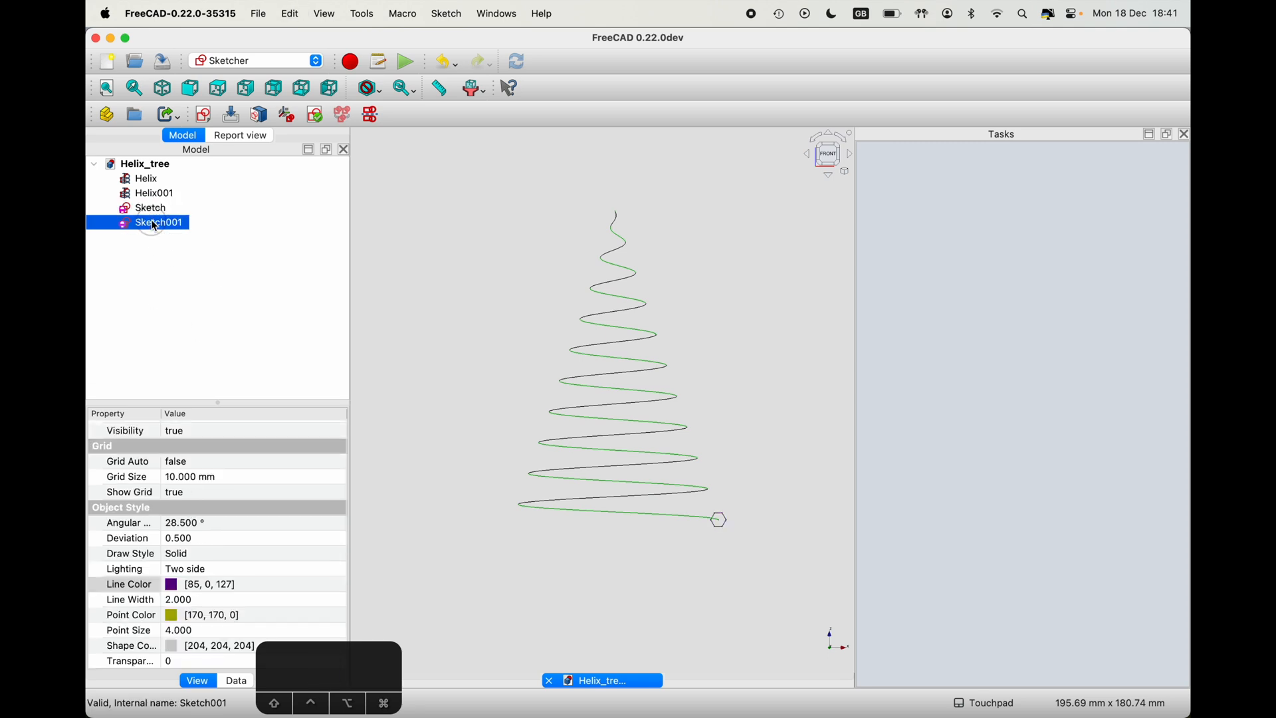
key(super+c)
key(super+v)
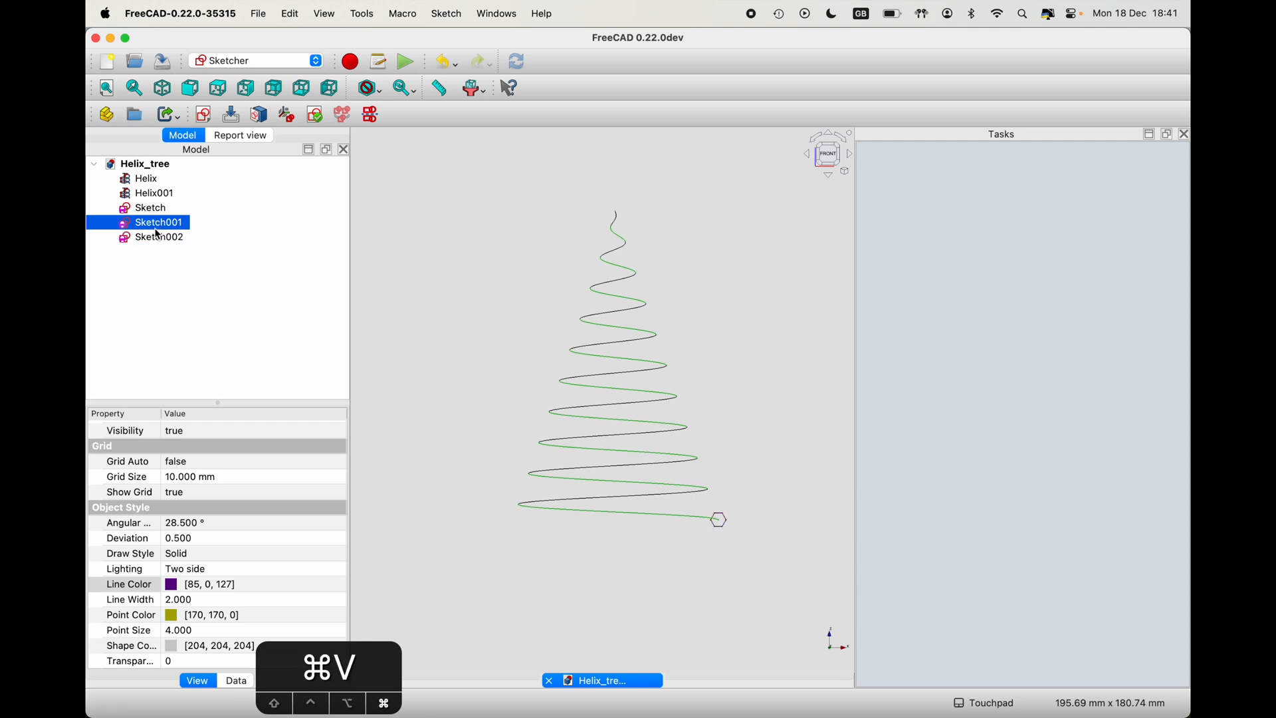
key(super+z)
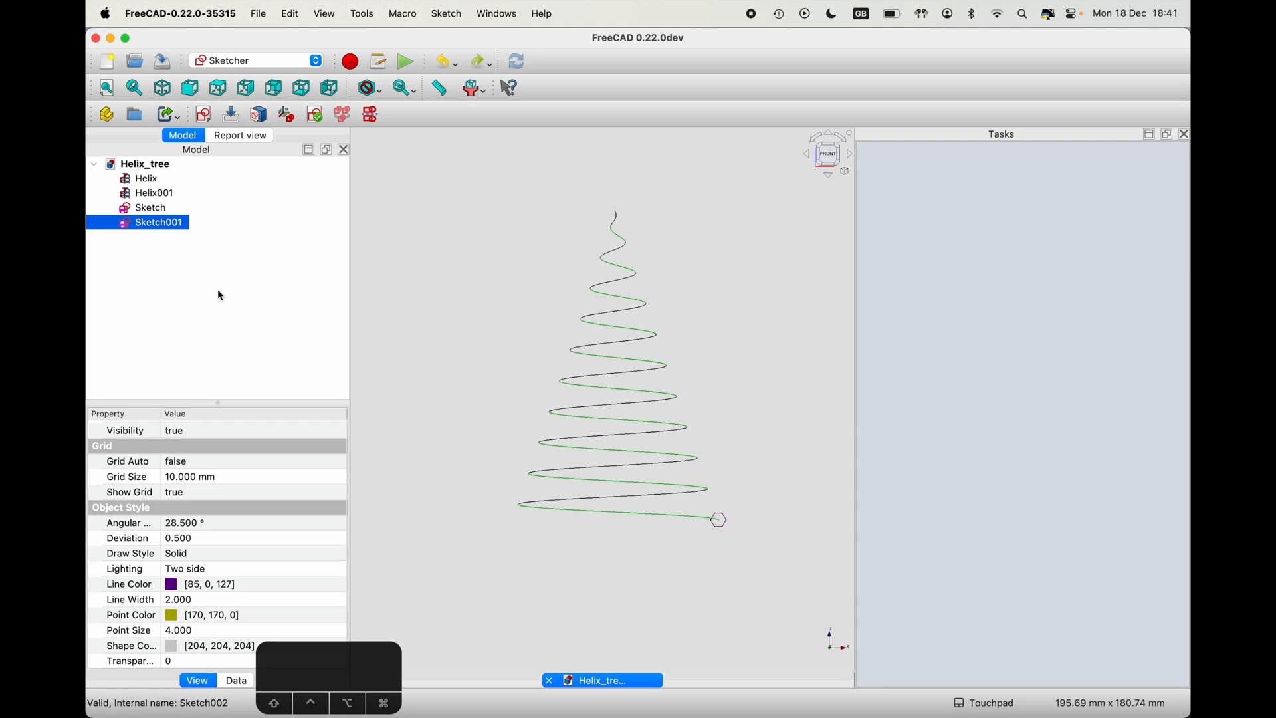
click(290, 12)
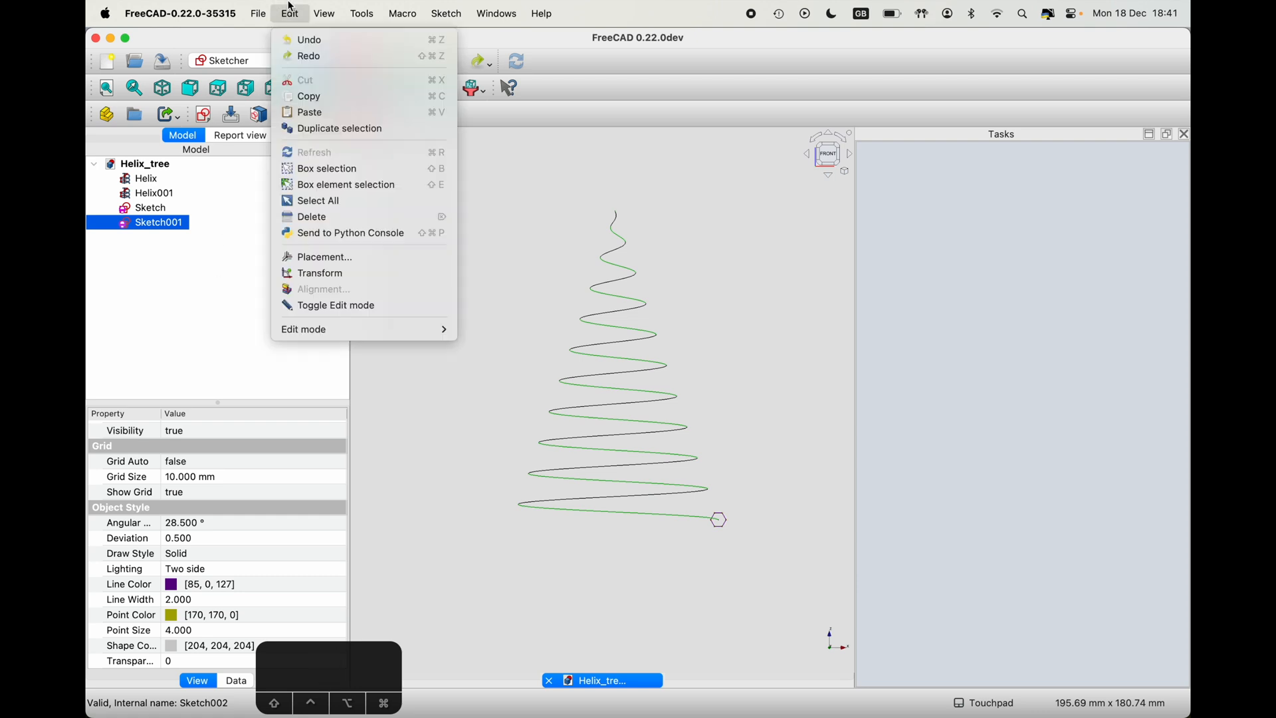
click(288, 9)
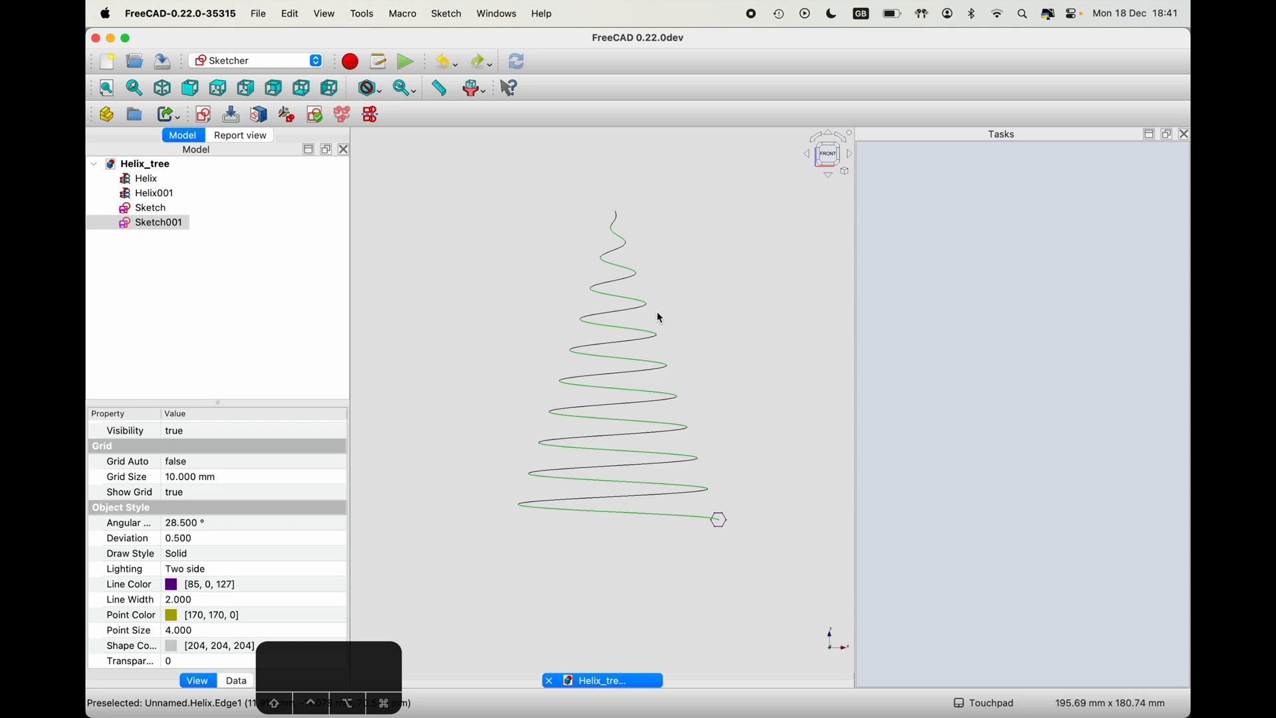
shift+middle_drag(657, 313, 646, 350)
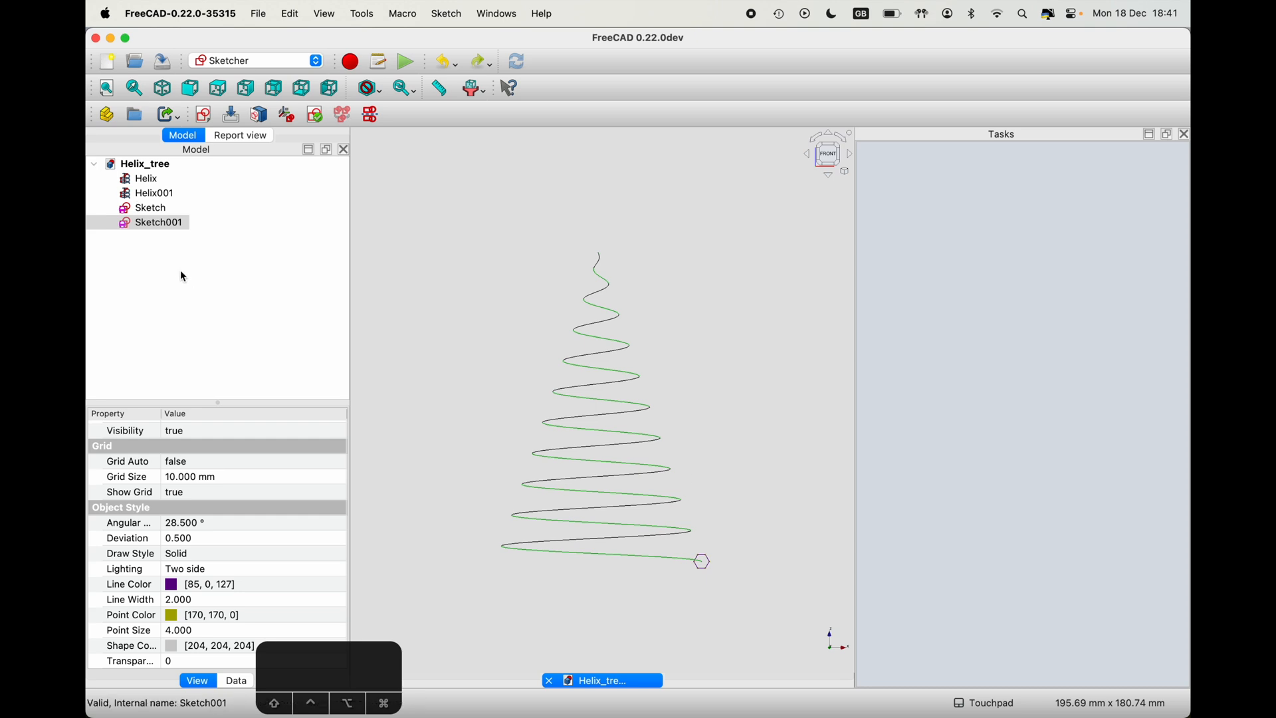
click(150, 180)
click(154, 194)
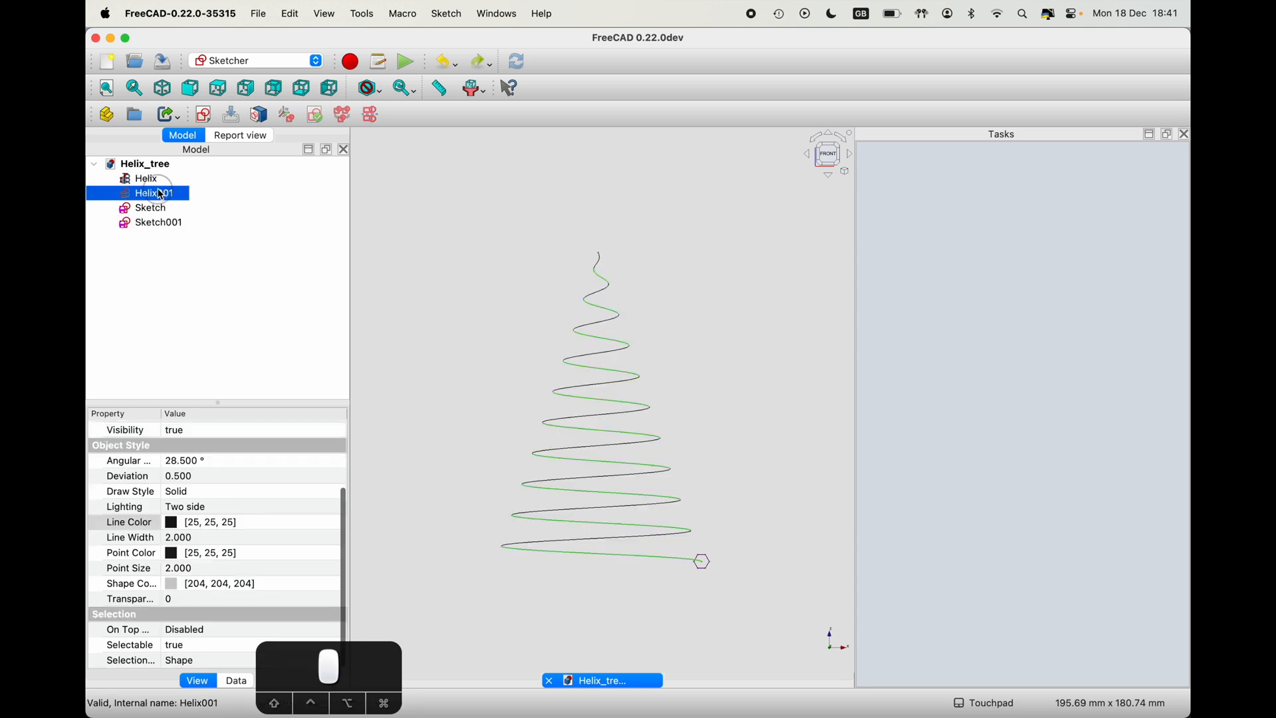
- Hide the second helix (Helix001) and the copied hexagon sketch (Sketch001)
key(space)
click(165, 224)
key(space)
click(200, 339)
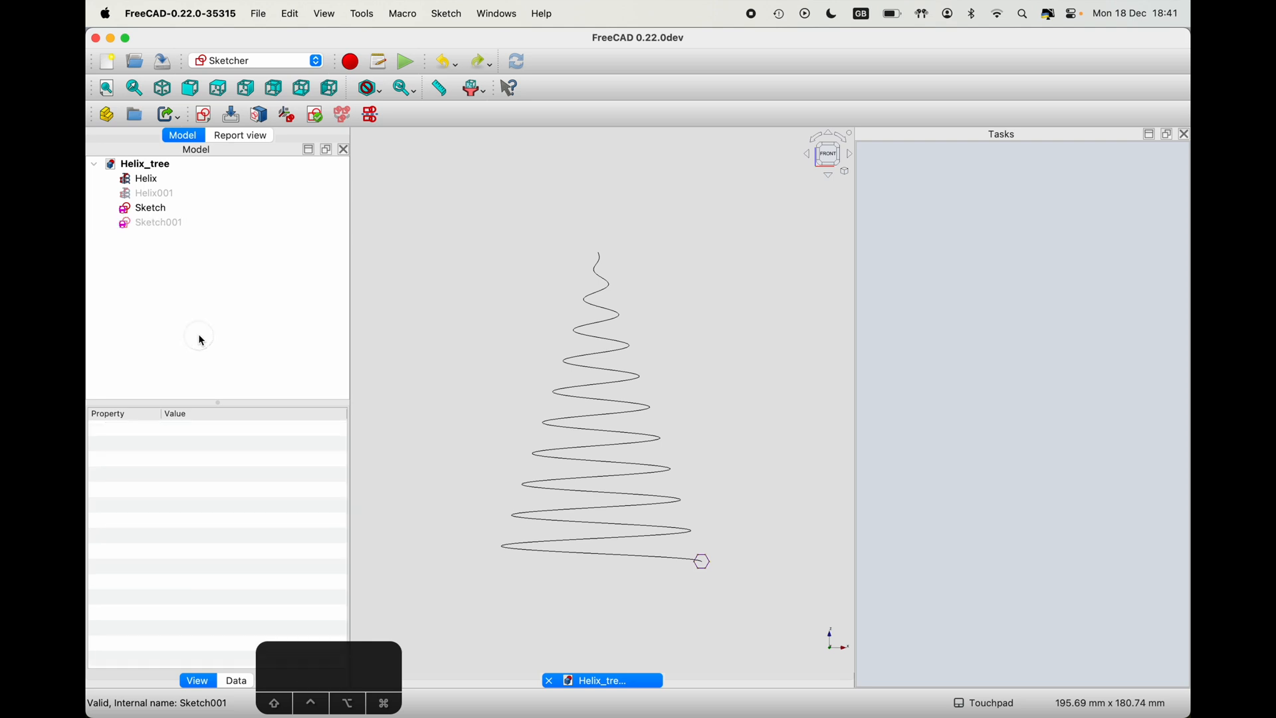
- Select the original hexagon sketch together with the first helix, and switch to the Part workbench
click(159, 212)
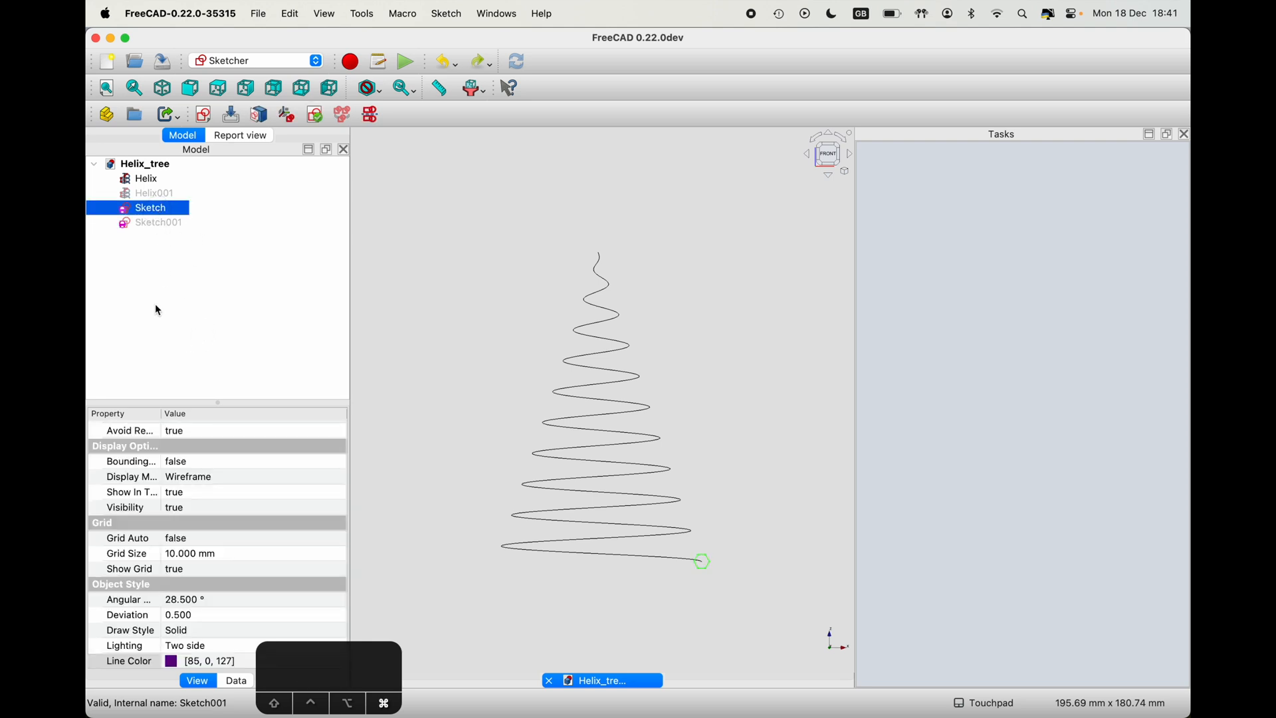
super+click(152, 178)
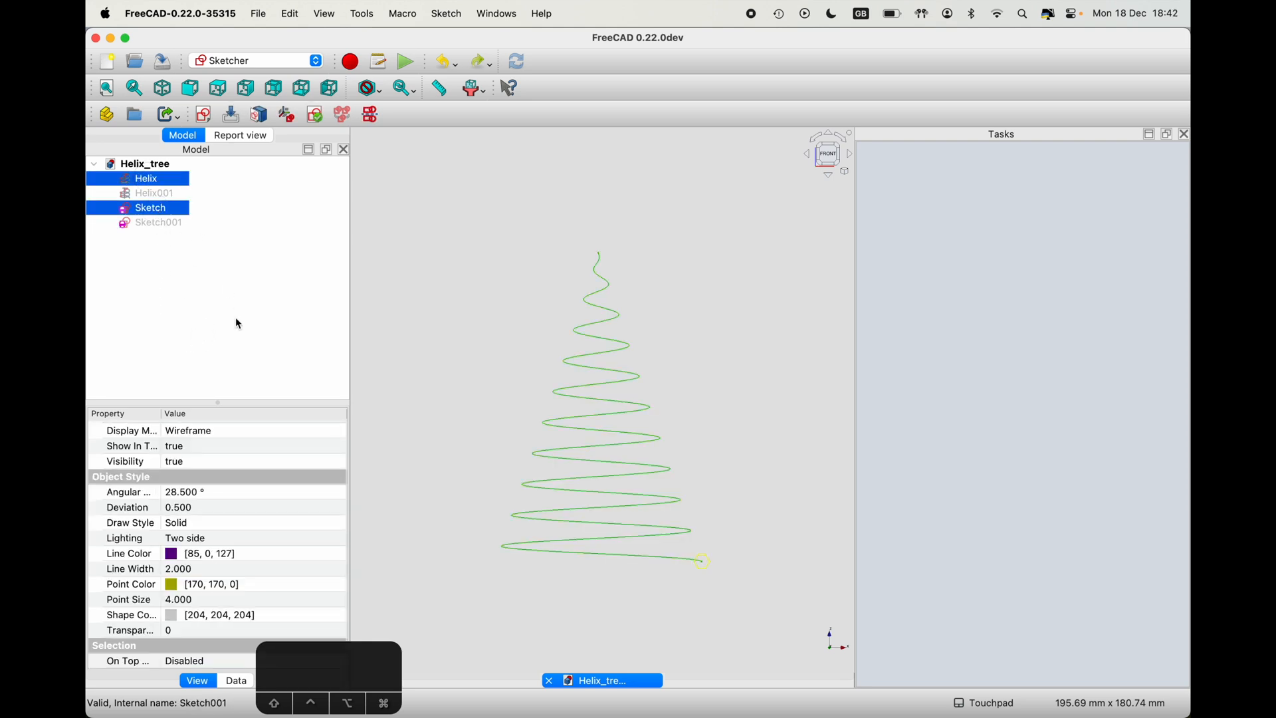
click(295, 60)
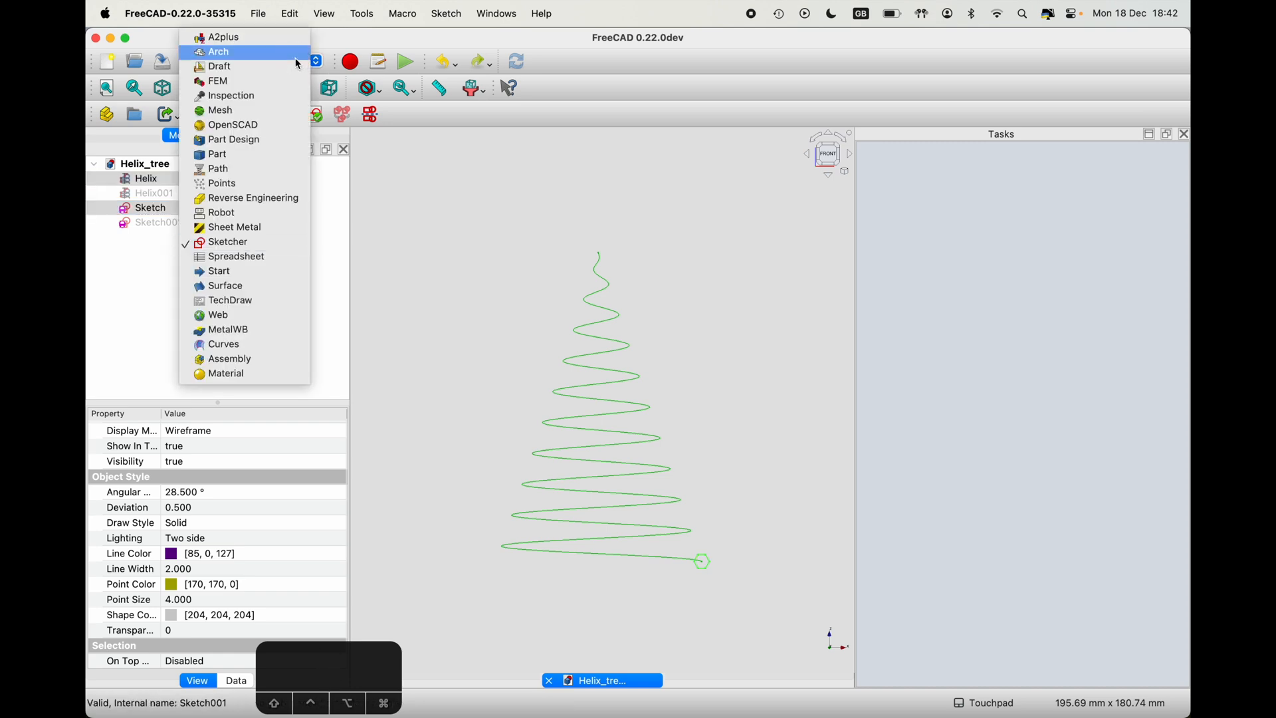
click(269, 156)
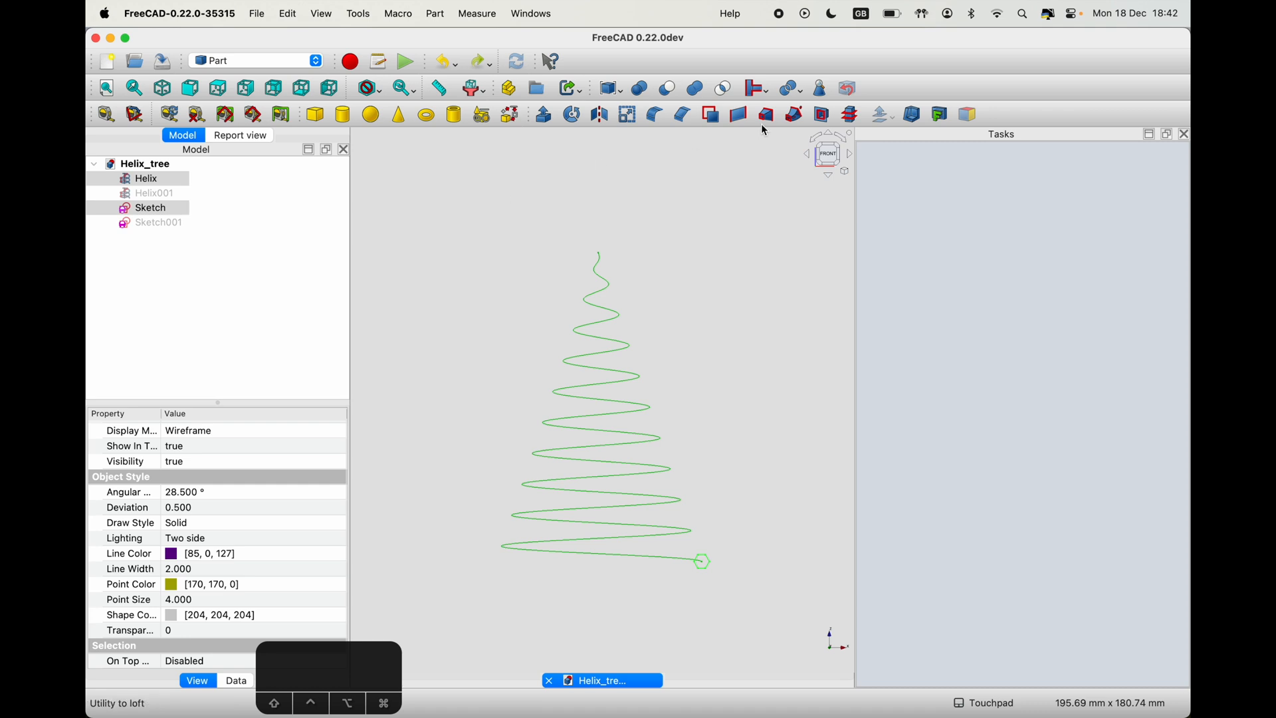
- Set up a Sweep with Sketch as its profile and try to create it along the first helix
click(798, 117)
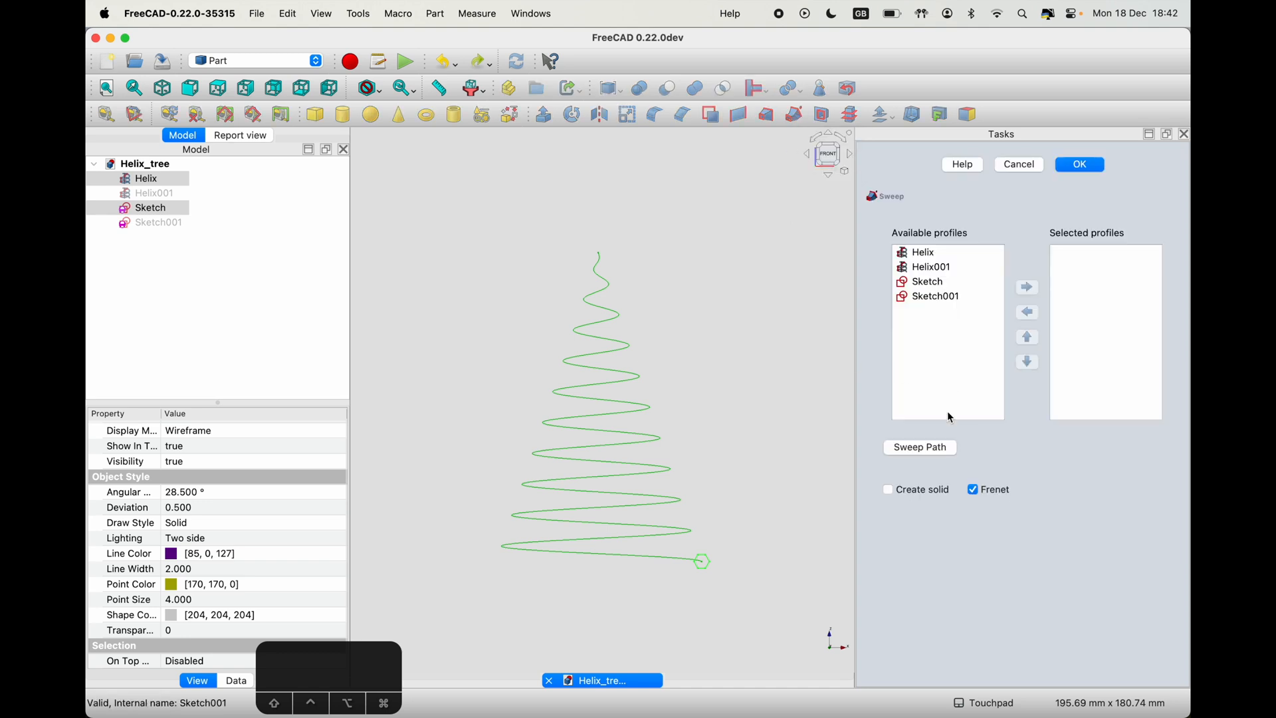
click(929, 450)
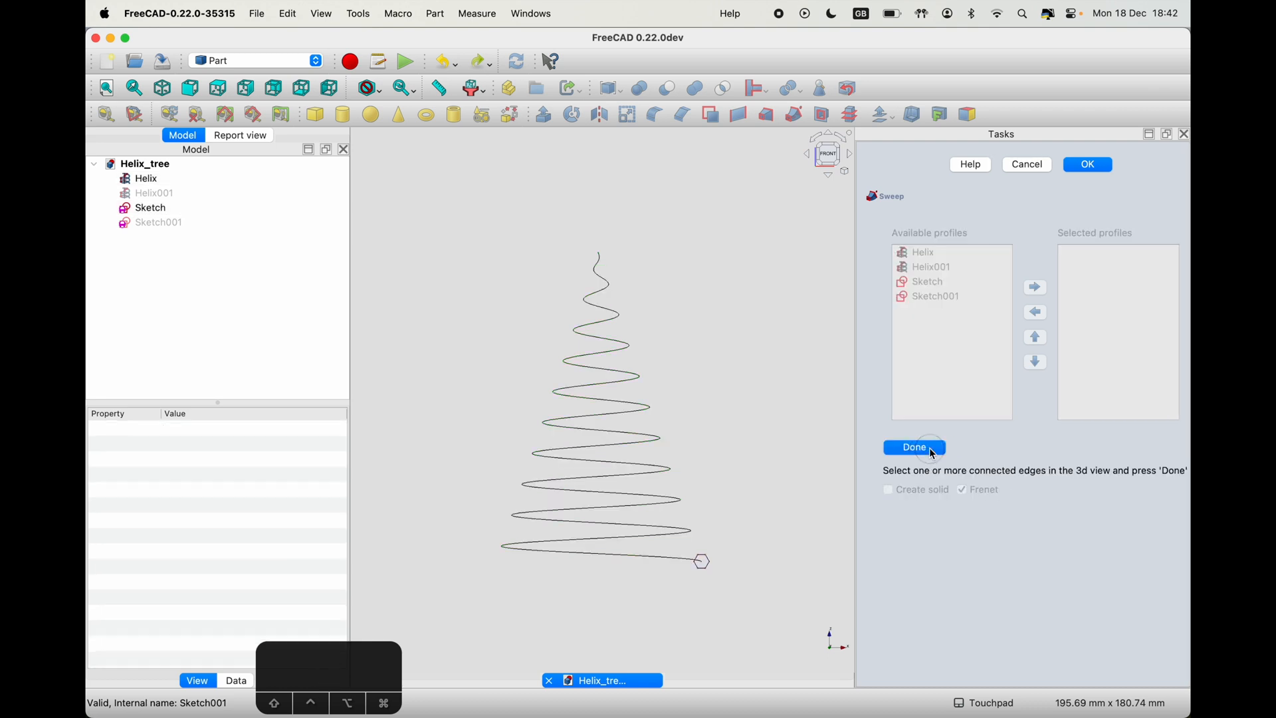
click(656, 447)
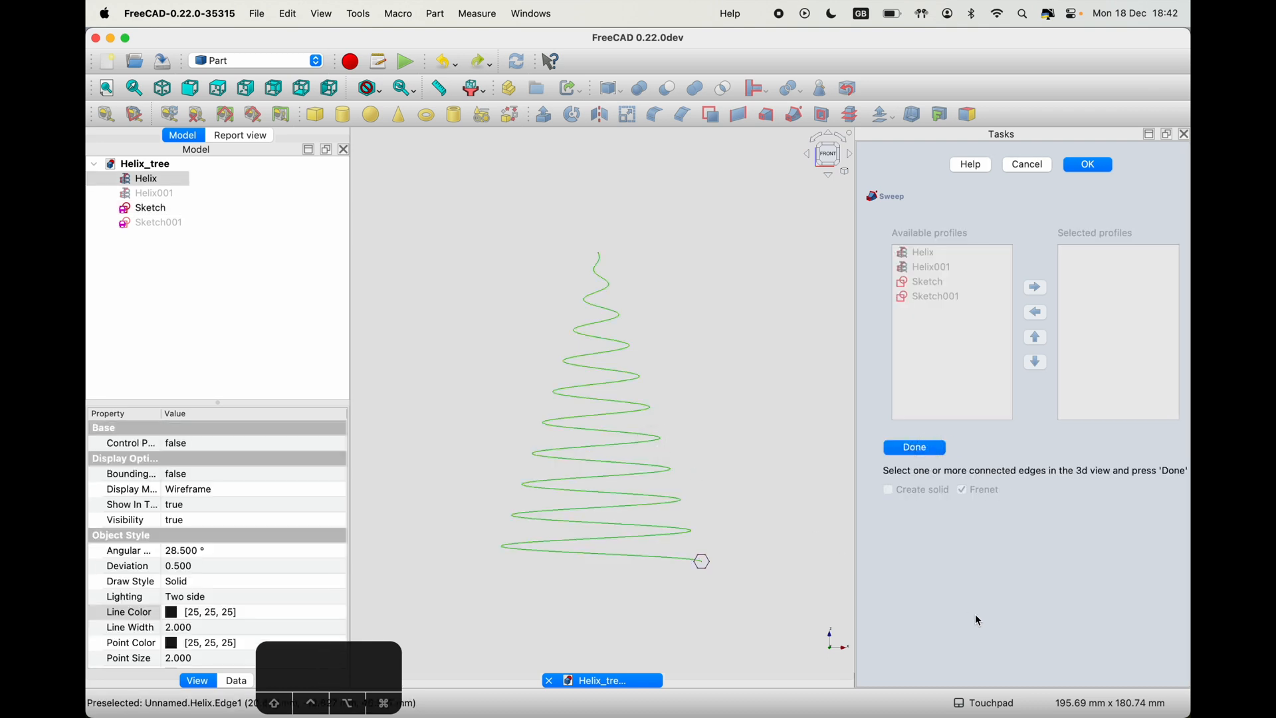
click(922, 447)
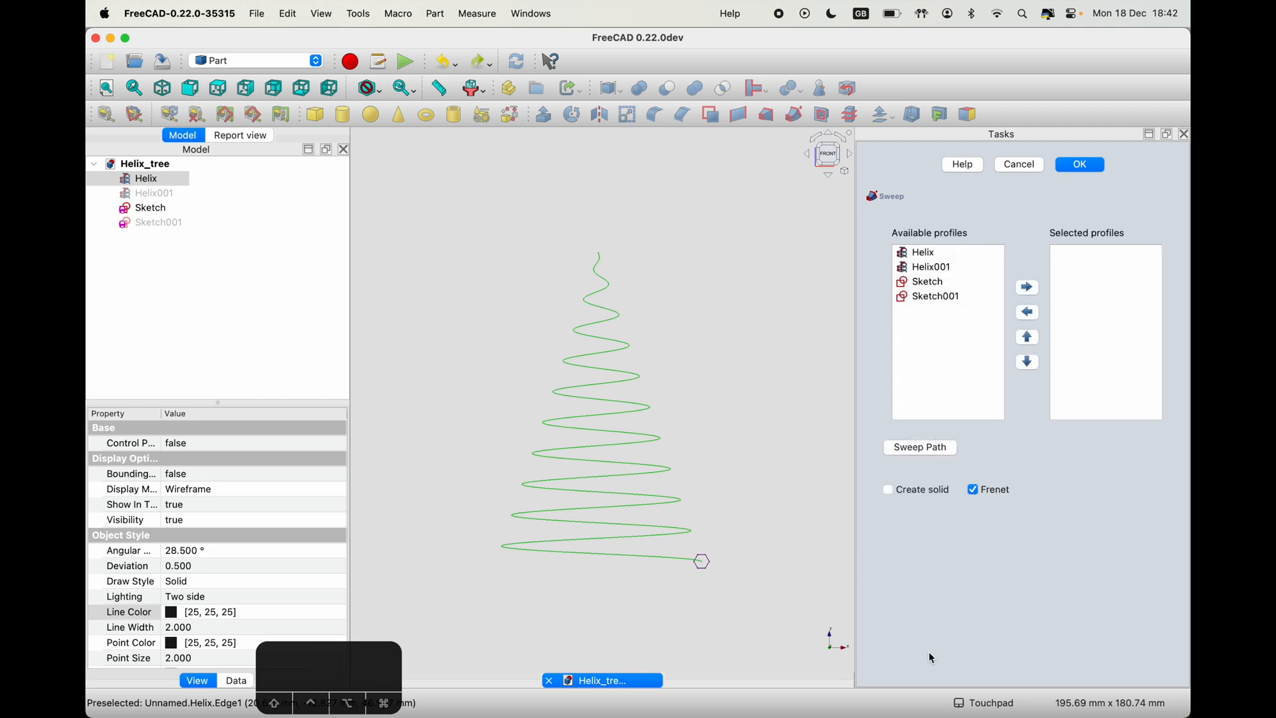
click(950, 284)
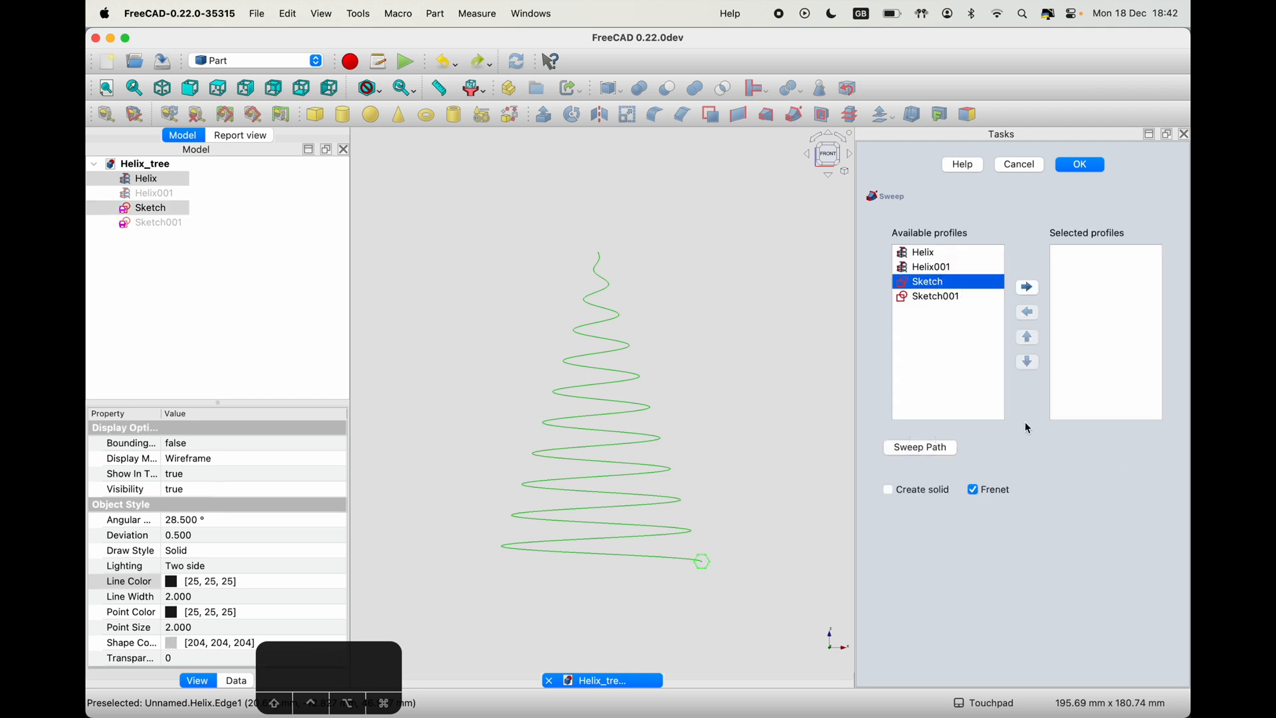
click(1030, 289)
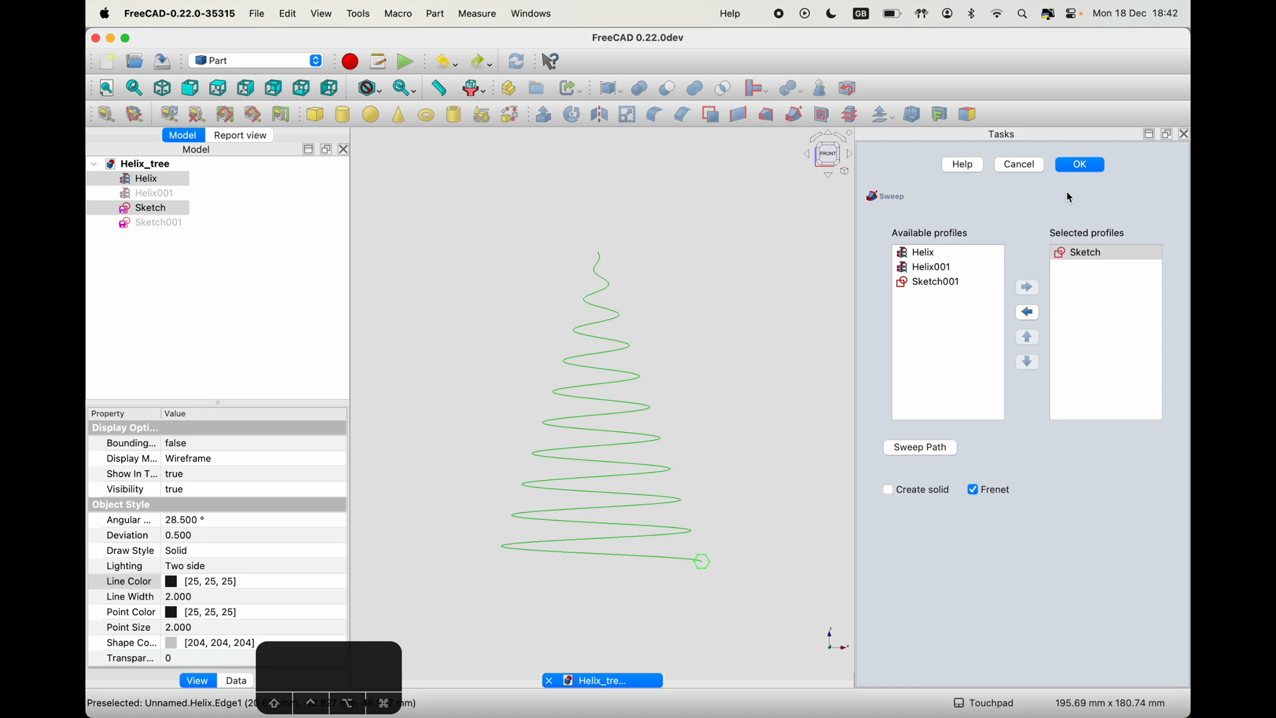
click(1083, 174)
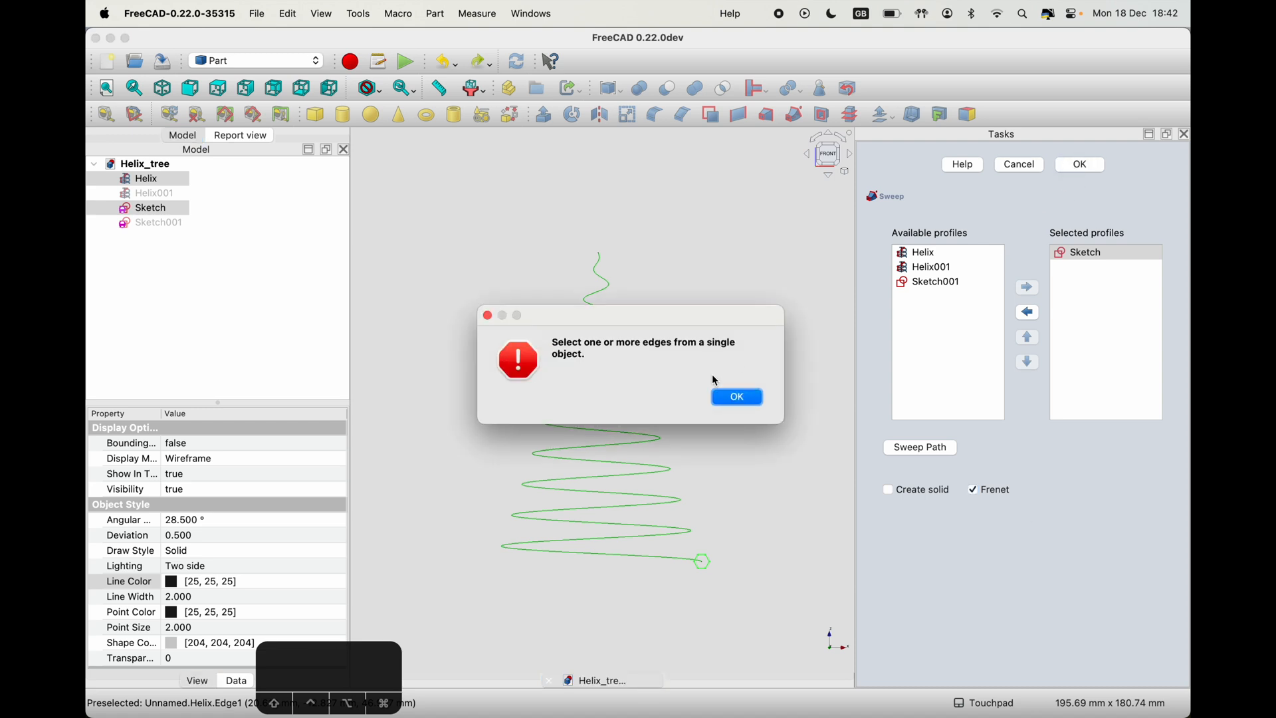
click(735, 397)
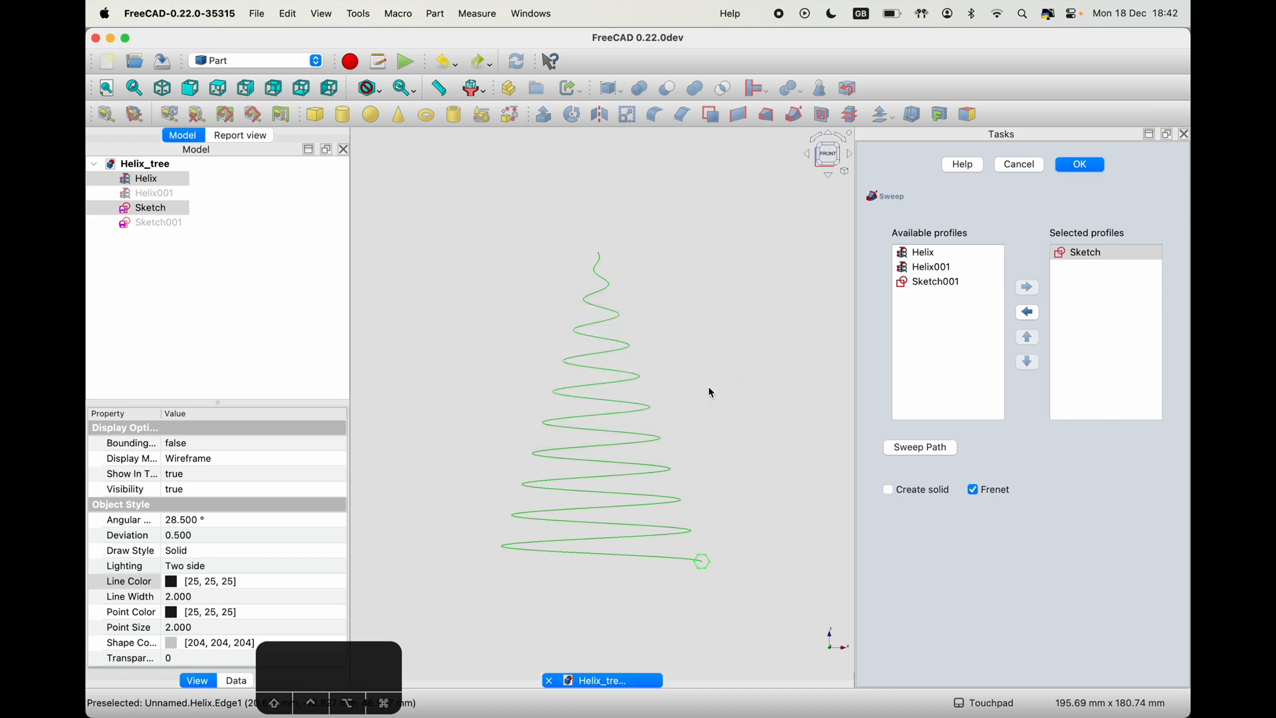
- Set the first helix as the sweep path, enable Create solid, and create the sweep of the hexagon
click(595, 359)
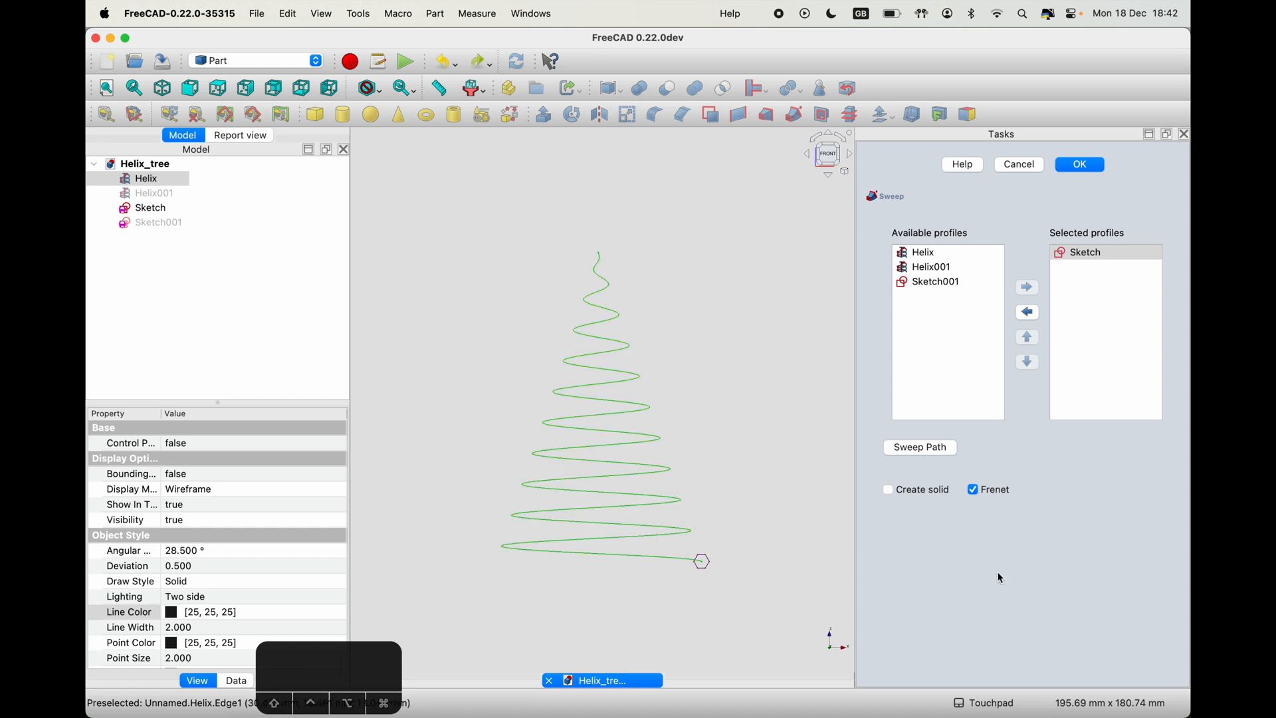
click(916, 493)
click(635, 430)
click(658, 252)
click(526, 412)
click(631, 384)
click(930, 447)
click(616, 445)
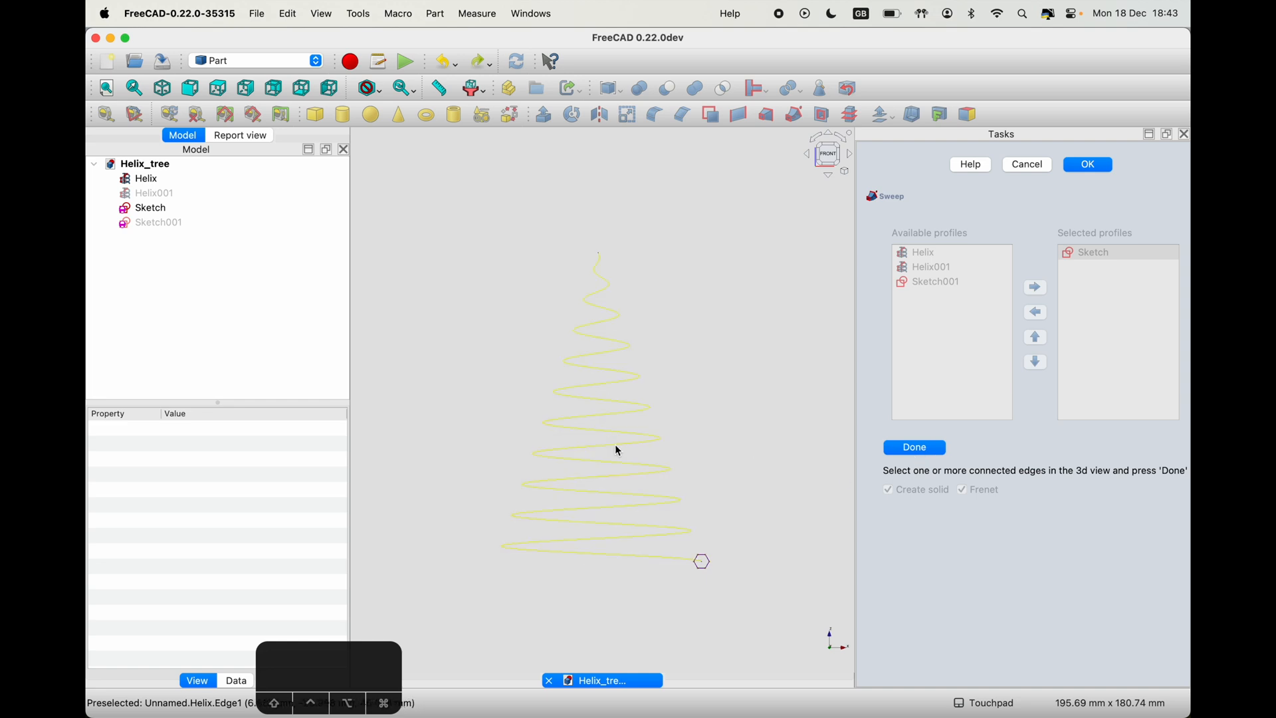
click(920, 452)
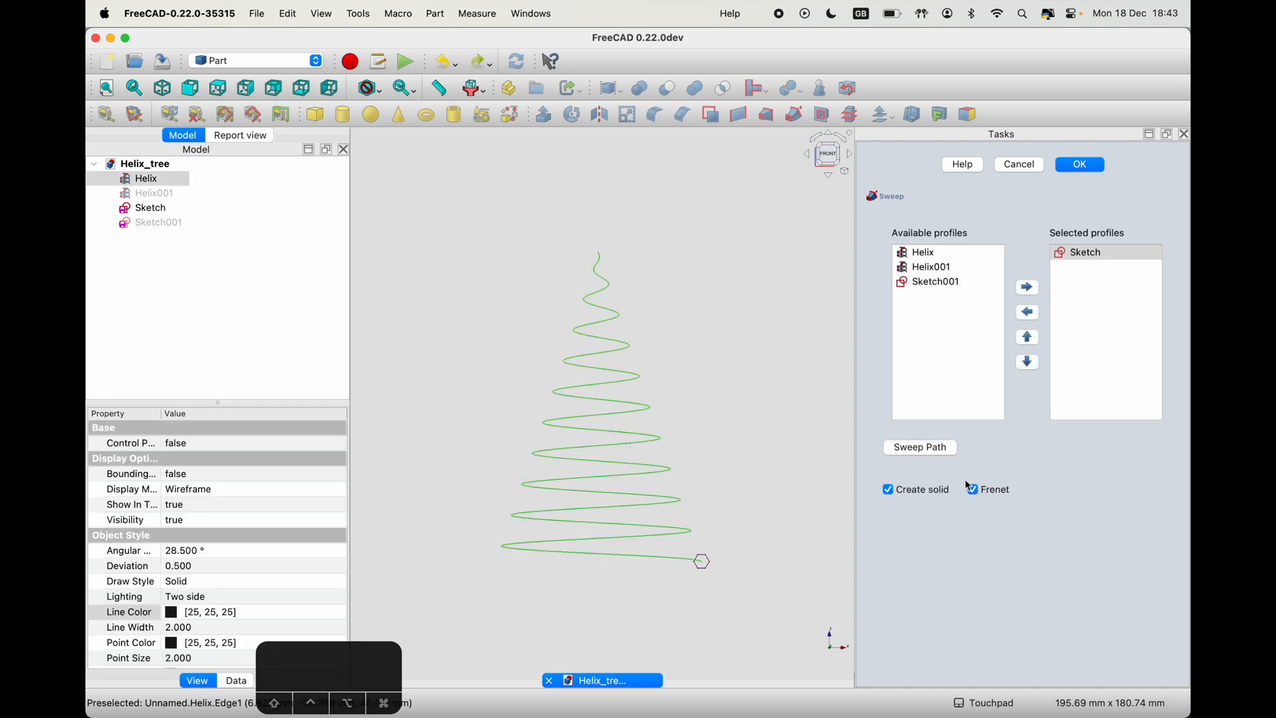
click(1086, 165)
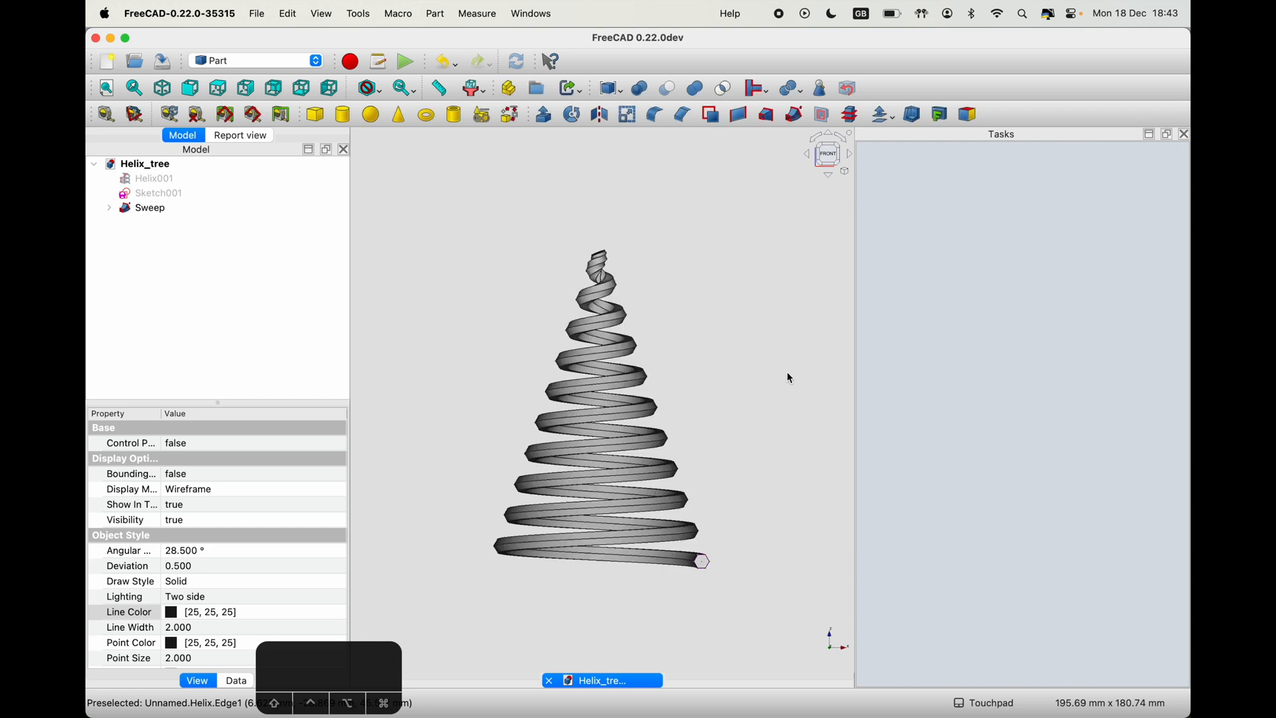
- Check the swept coil's shape, return to the front view, and save the document
click(748, 408)
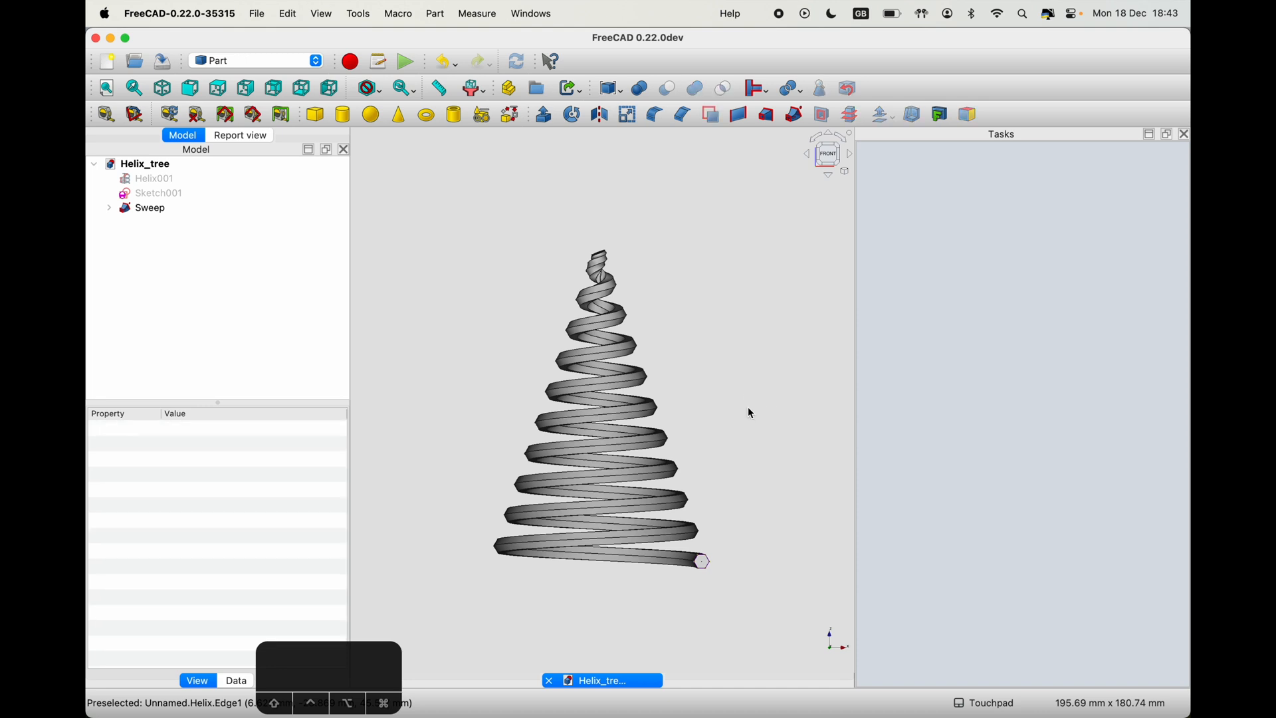
shift+drag(721, 413, 701, 462)
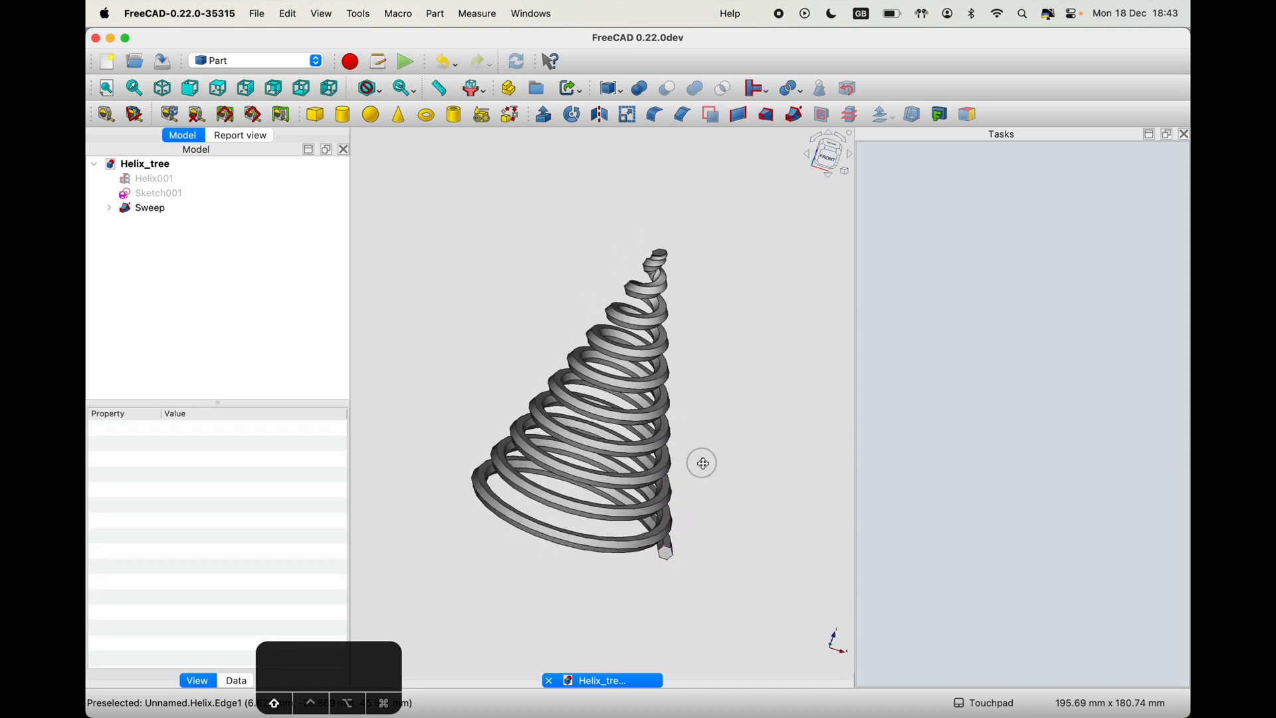
click(829, 166)
shift+drag(542, 319, 541, 353)
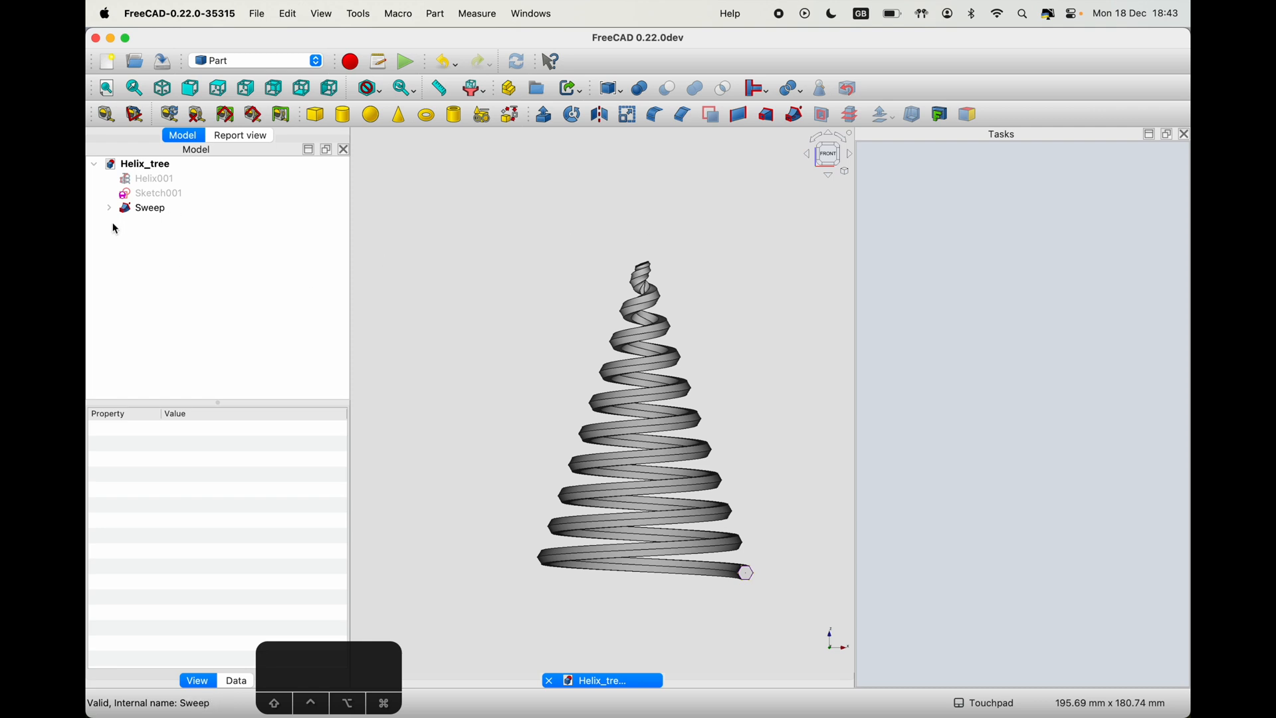
key(super+s)
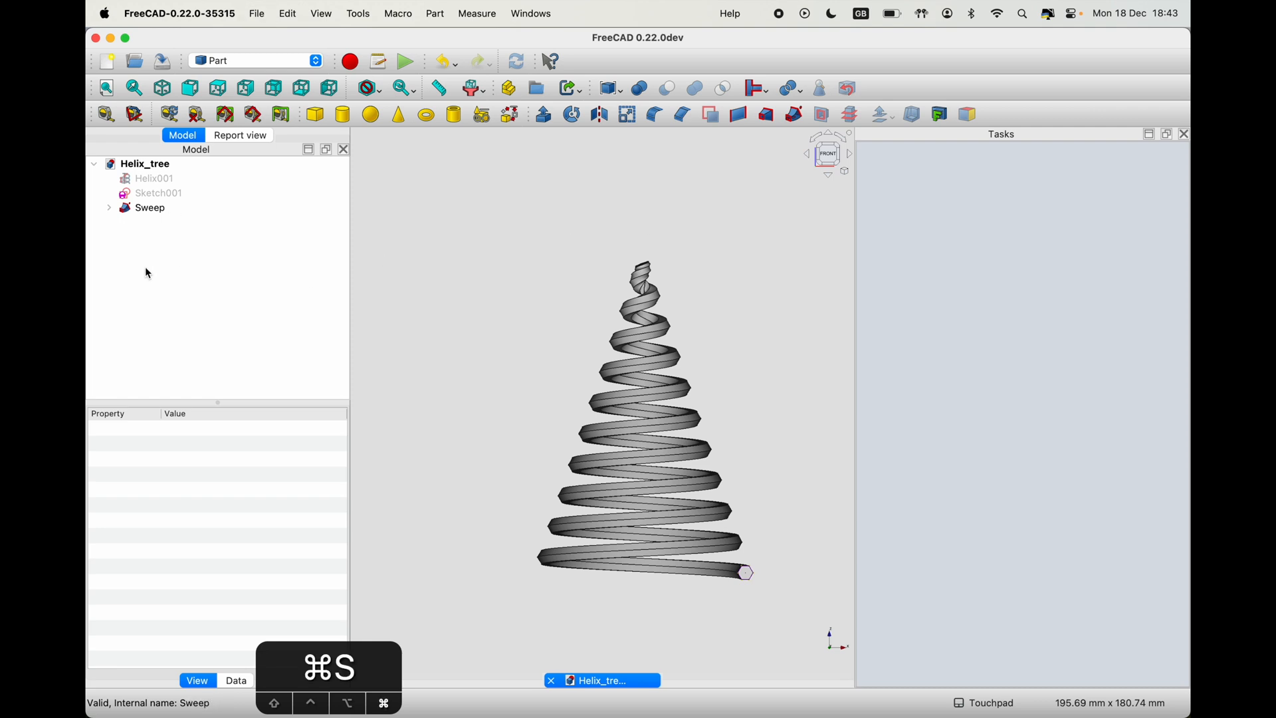
- Hide the finished sweep
click(144, 209)
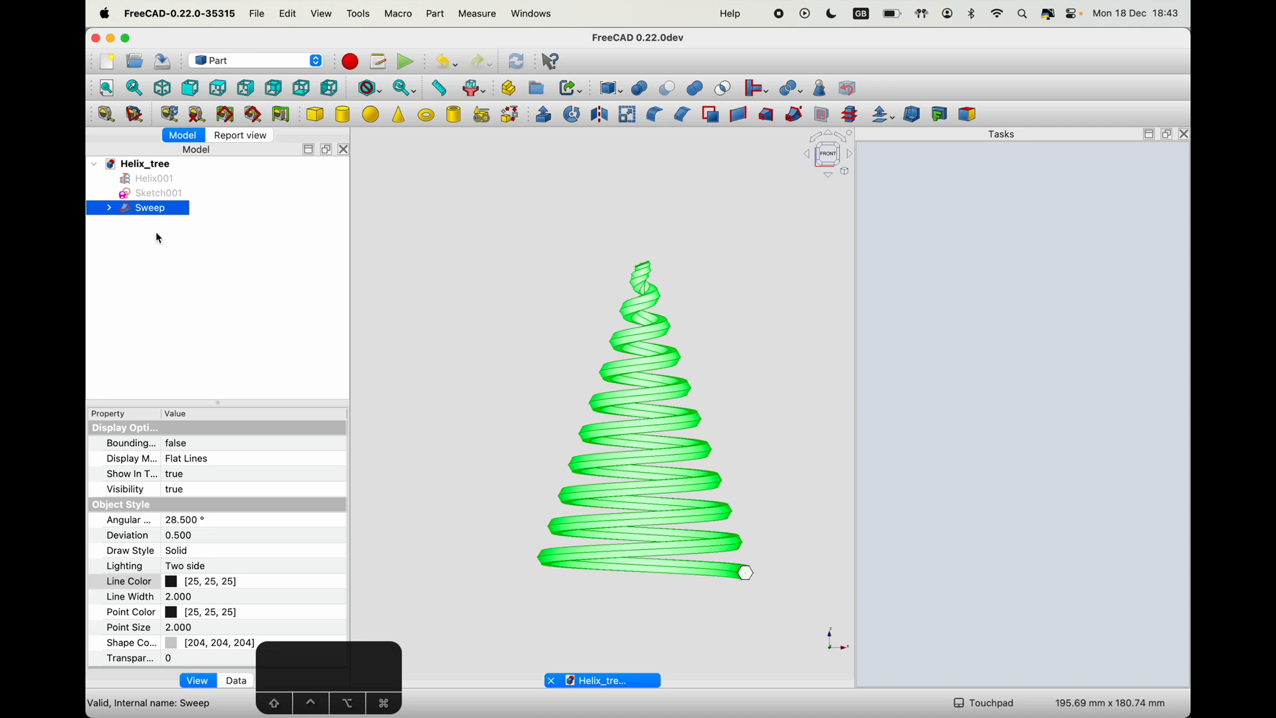
click(164, 194)
click(146, 208)
key(space)
click(145, 241)
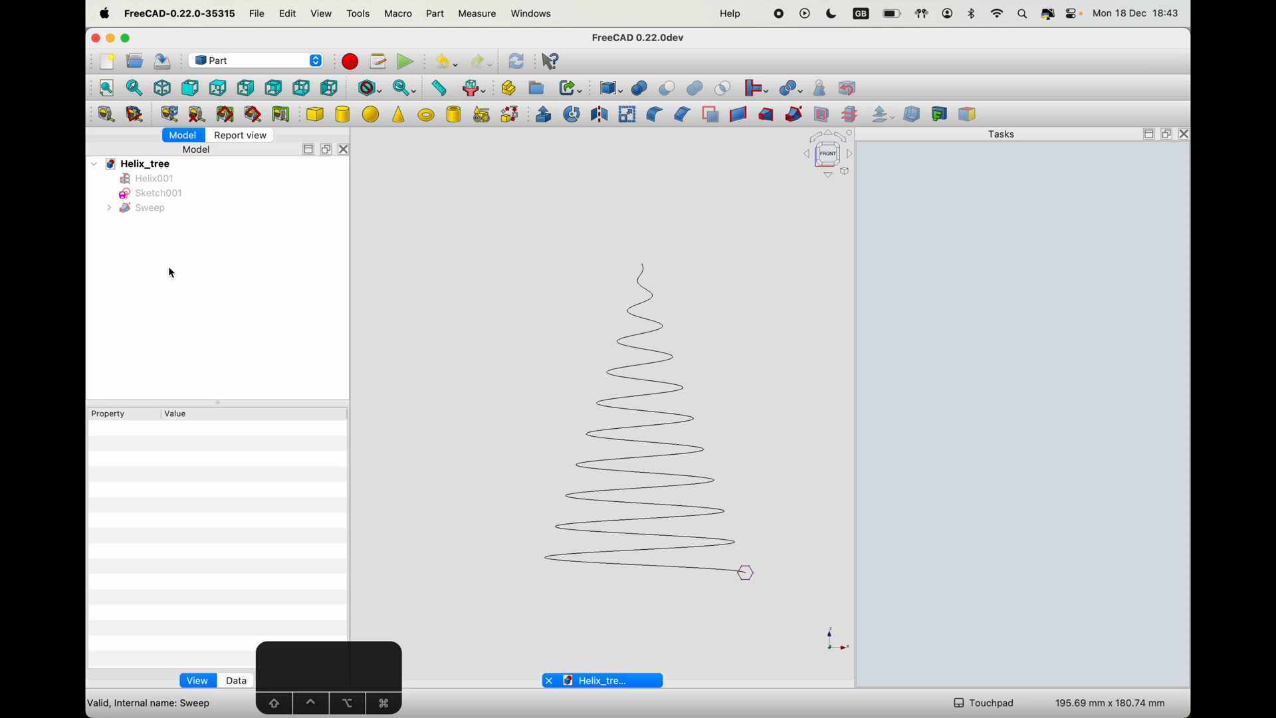
- Hide the original sketch and helix nested under the sweep
click(161, 193)
click(109, 209)
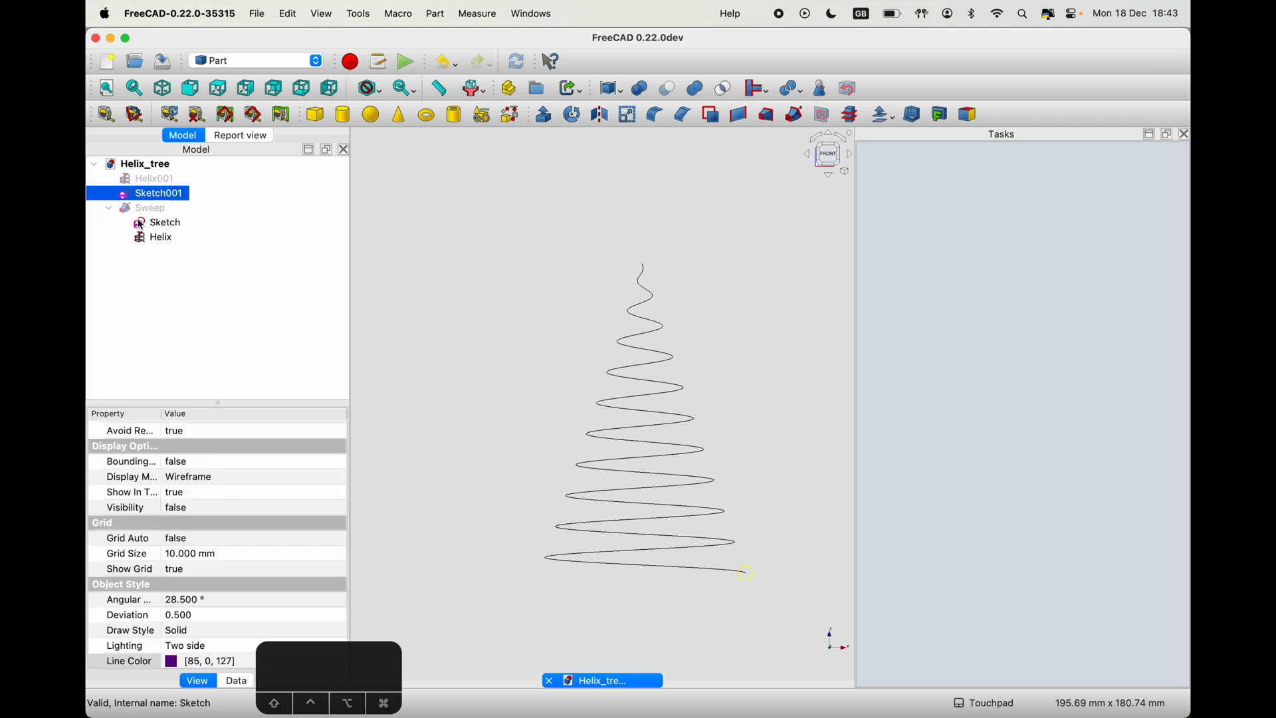
click(152, 237)
key(space)
click(126, 222)
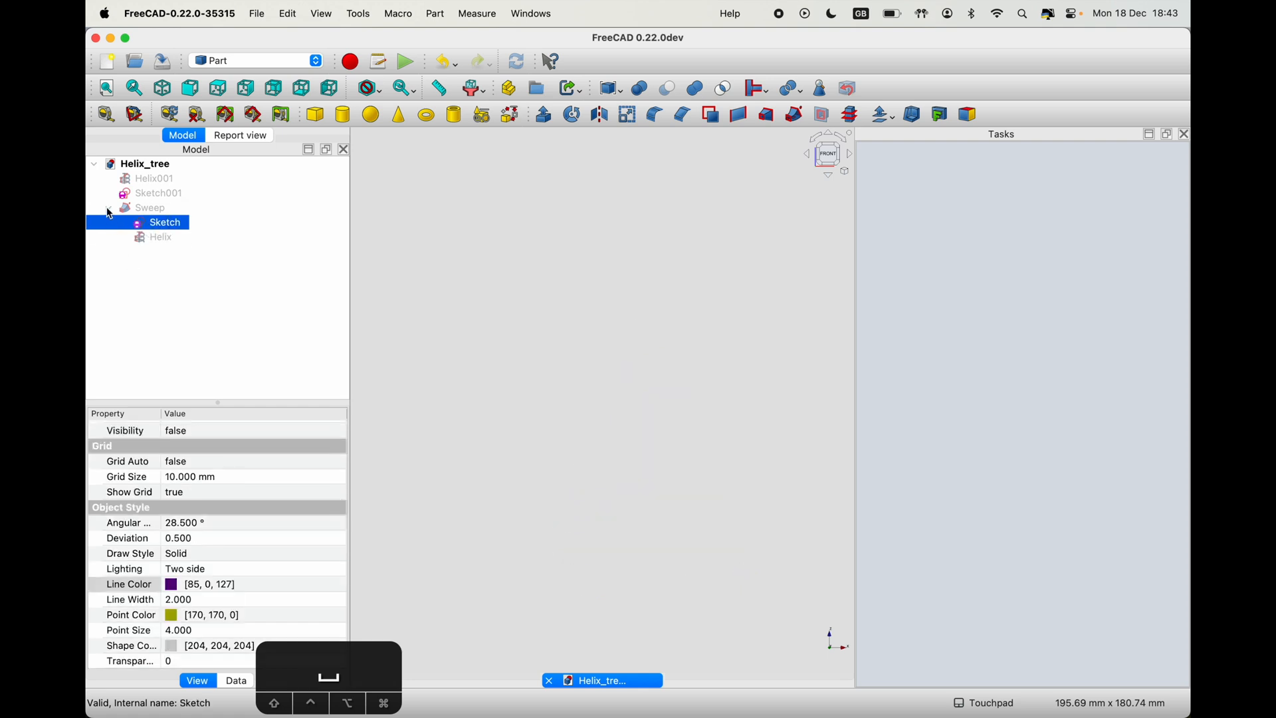
click(110, 209)
click(131, 245)
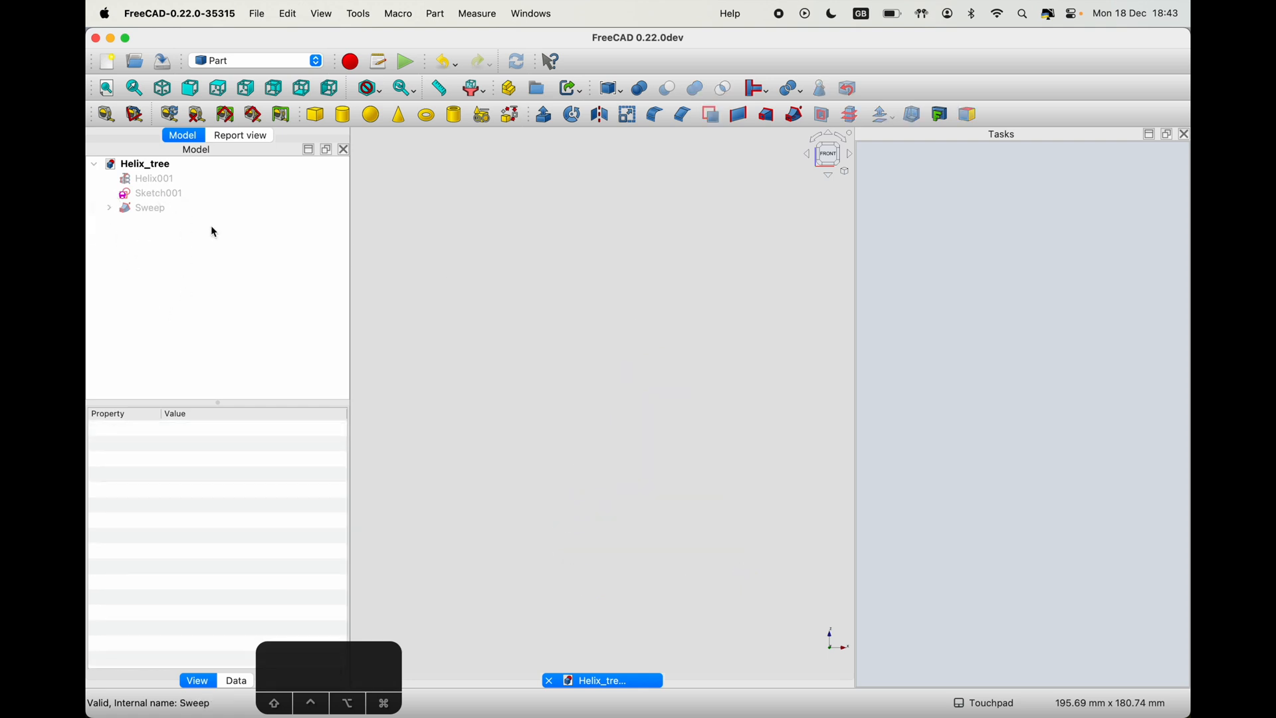
- Show the copied hexagon sketch (Sketch001) and the second helix (Helix001)
click(154, 193)
key(space)
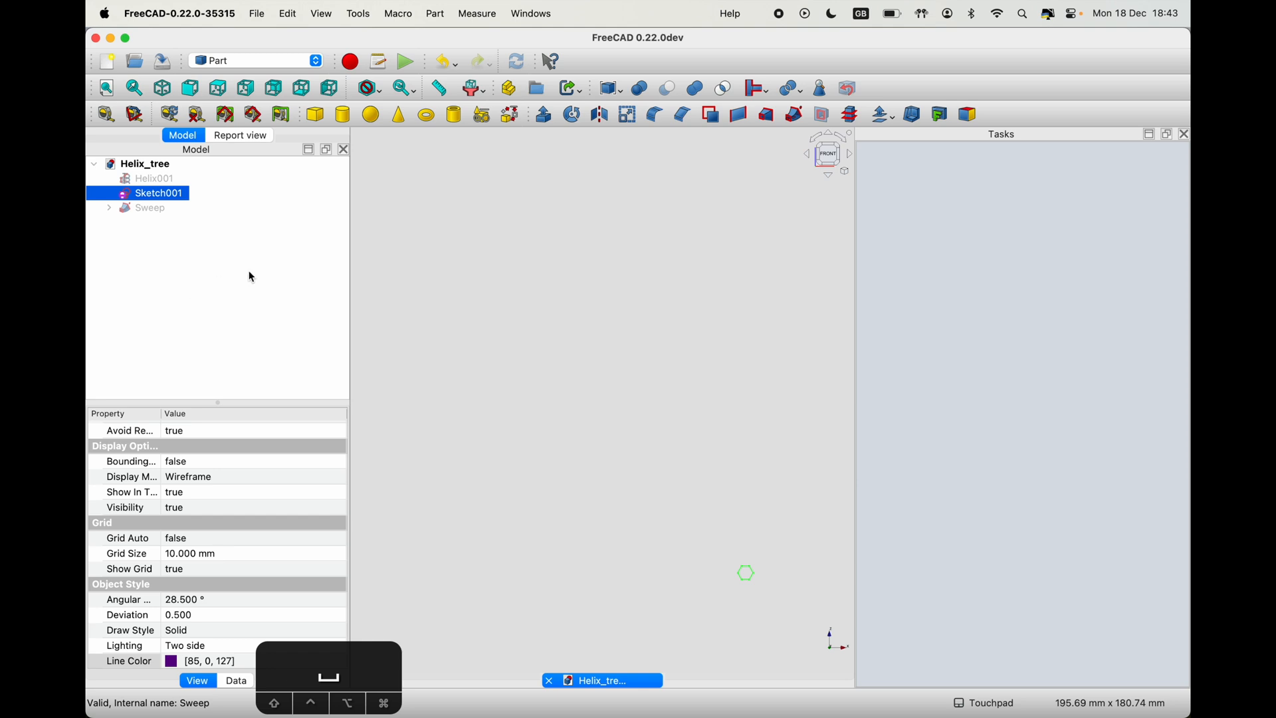
click(159, 179)
key(space)
click(199, 313)
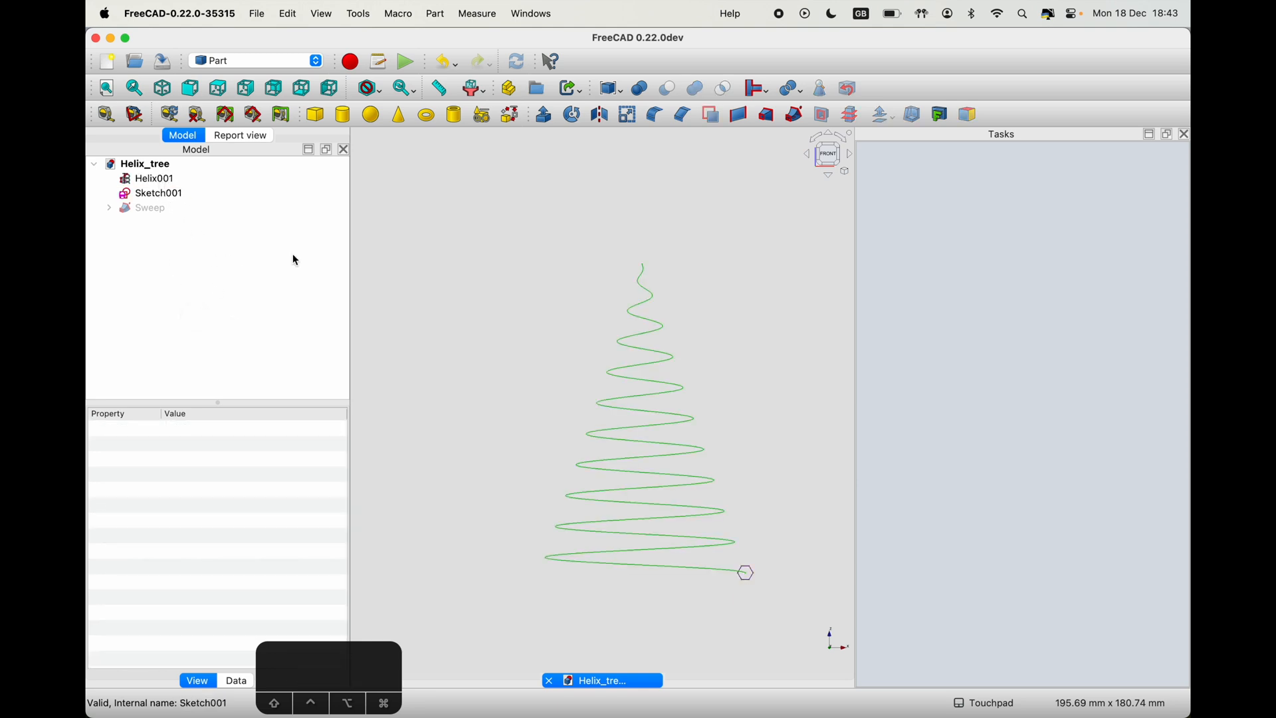
- Set up a sweep with Sketch001 as the profile and Create solid enabled, and try to create it
click(157, 183)
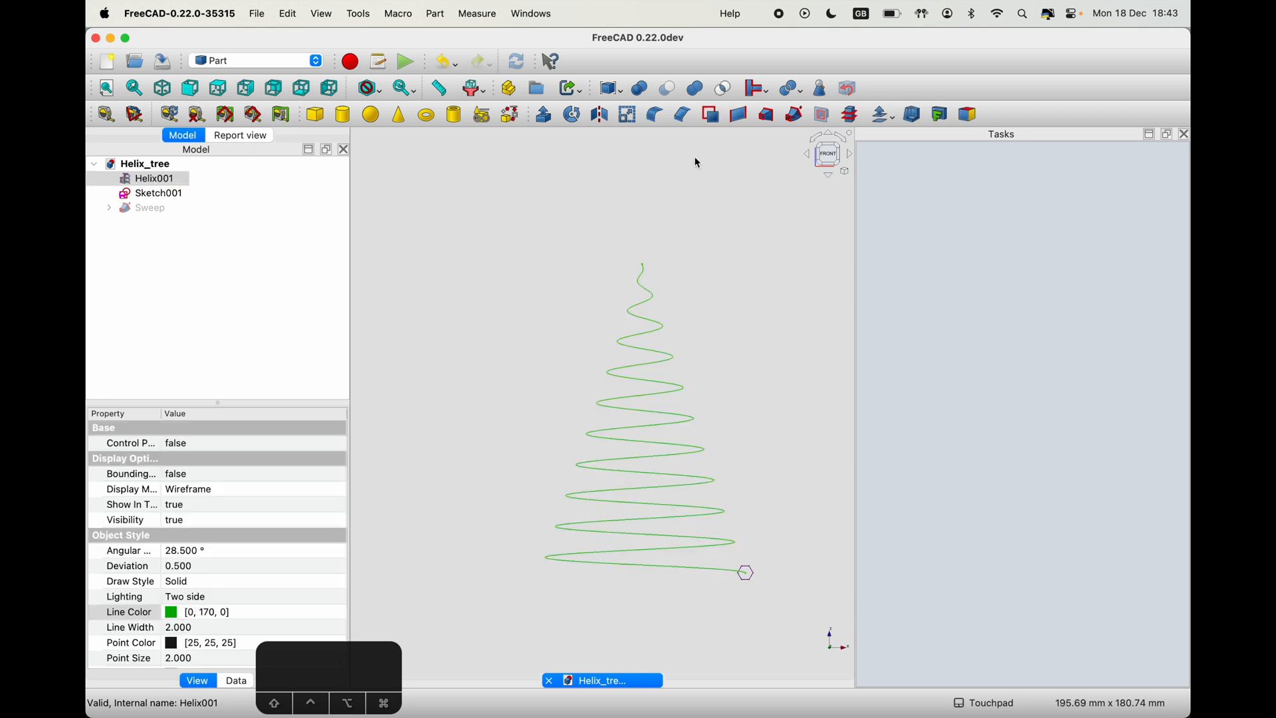
click(803, 114)
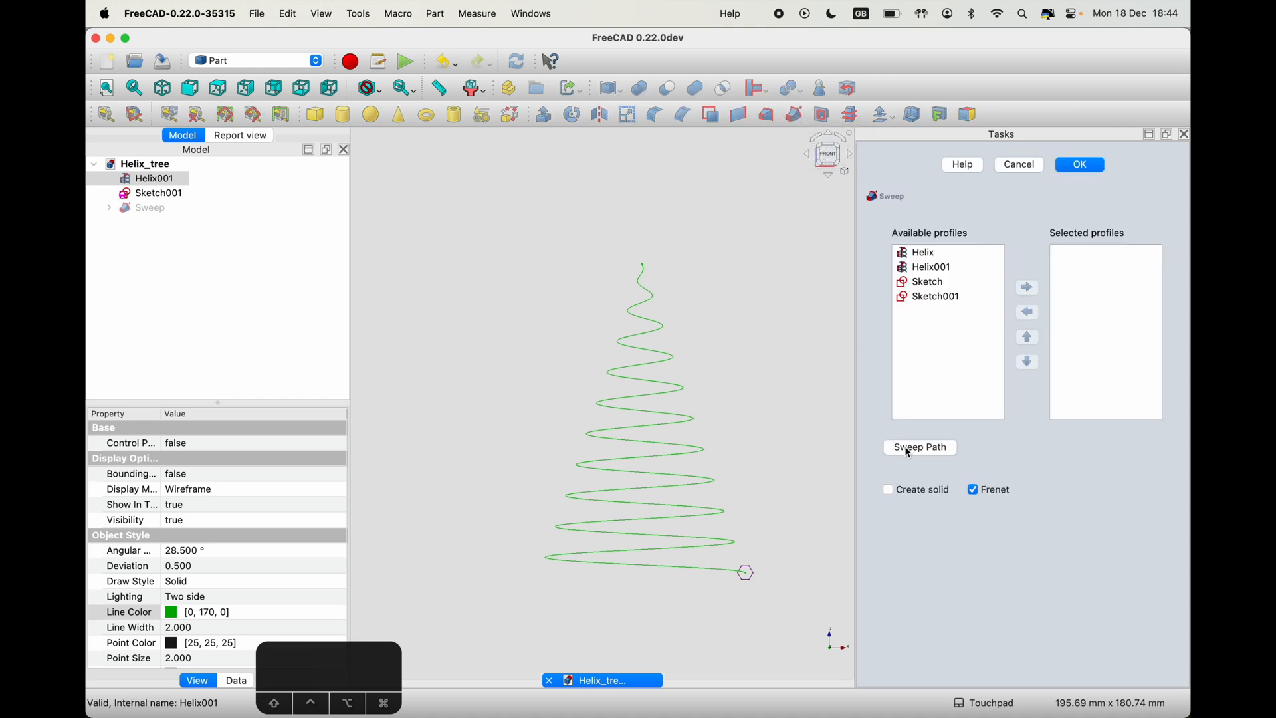
click(908, 449)
click(700, 453)
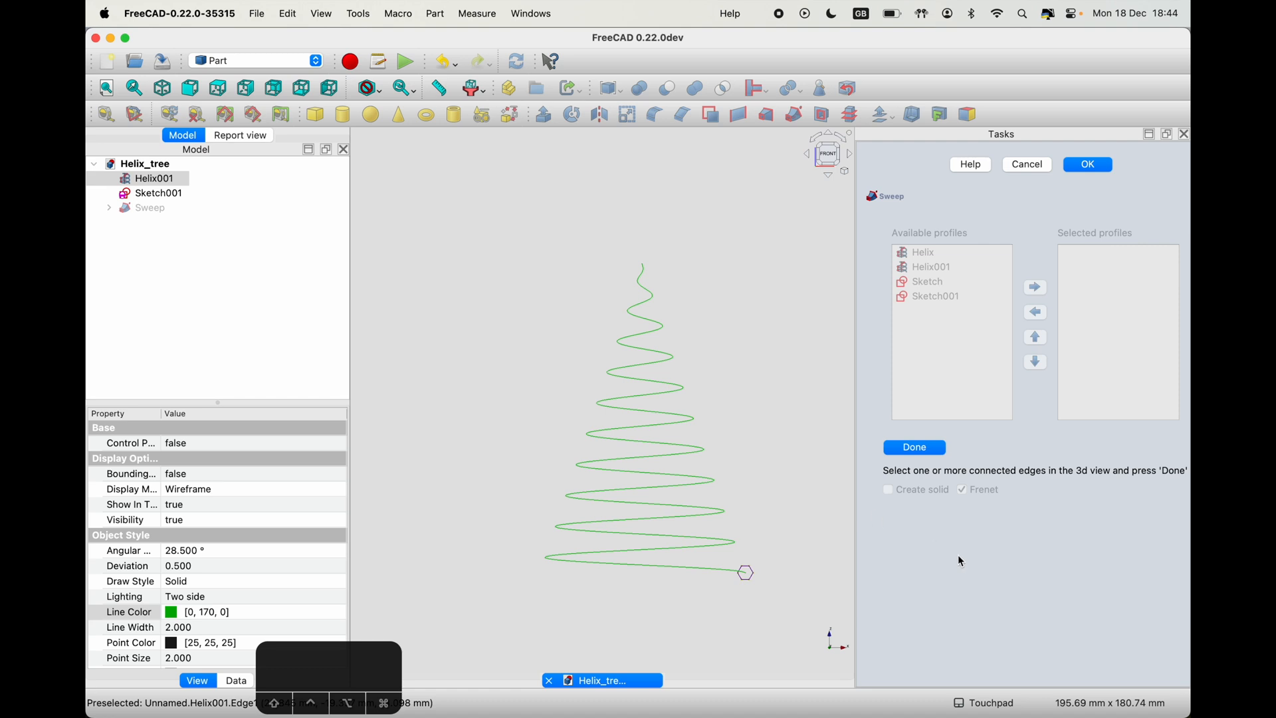
click(168, 193)
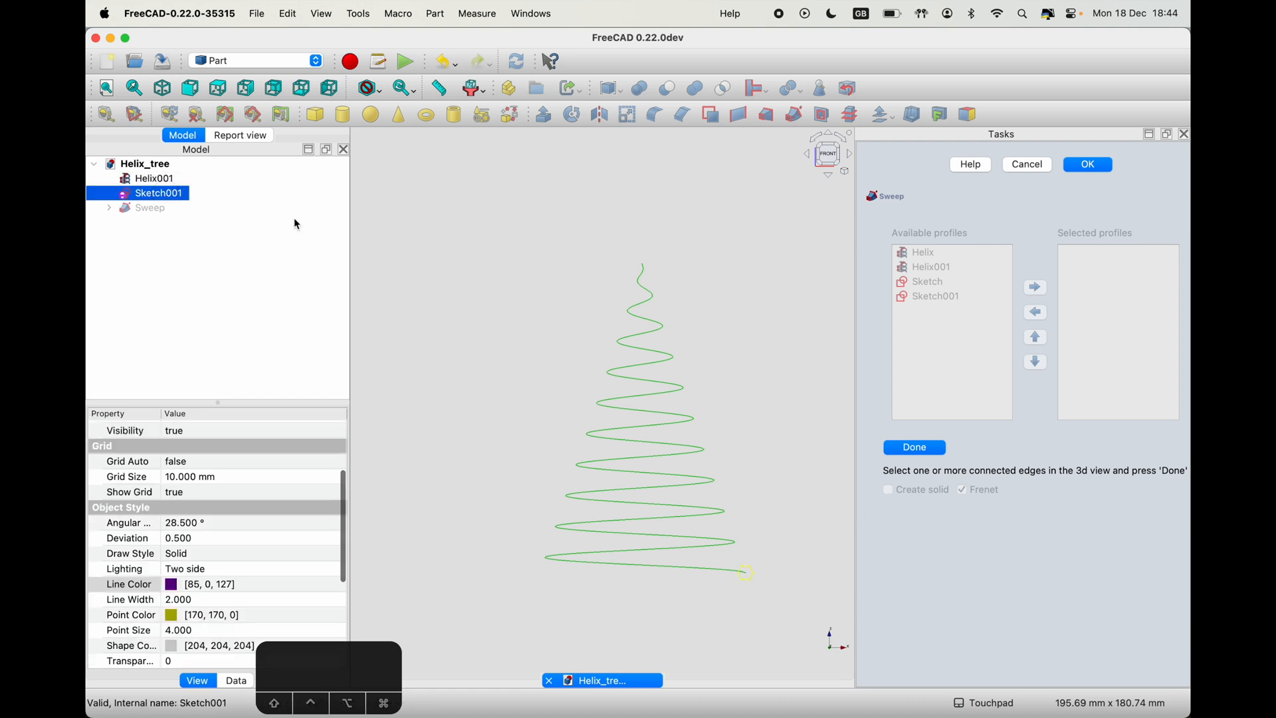
click(930, 450)
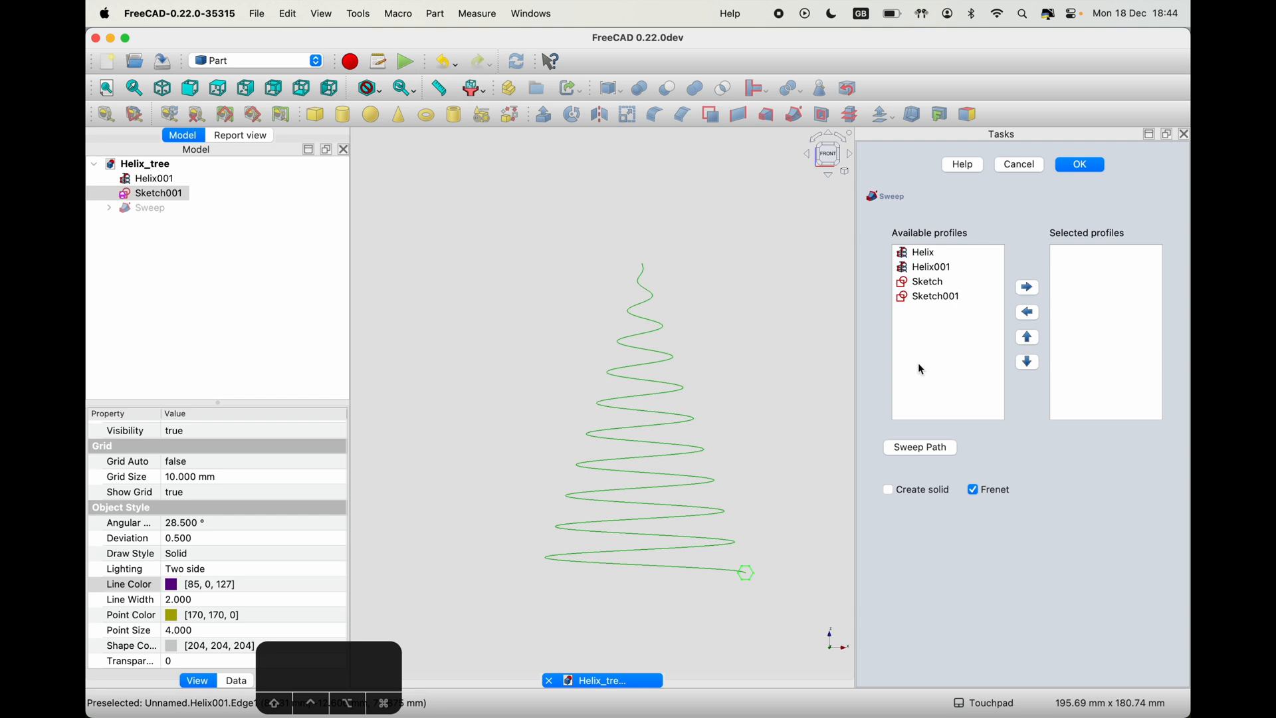
click(930, 297)
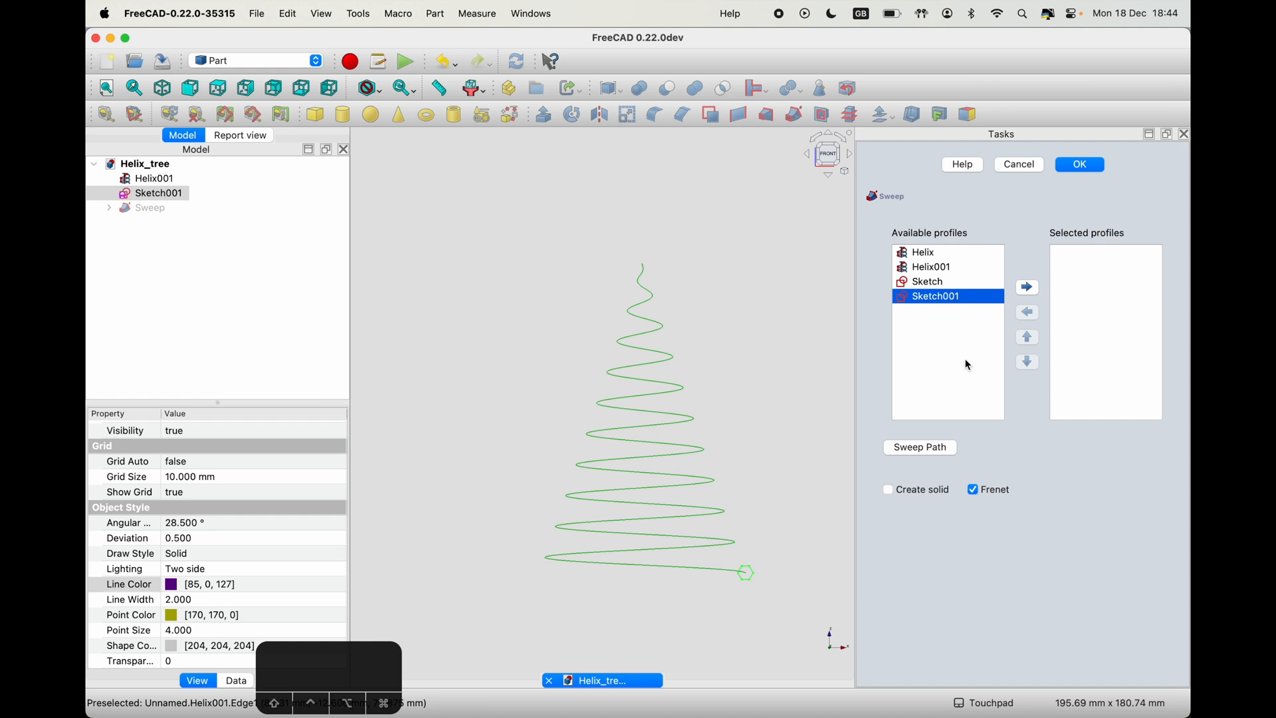
click(1032, 287)
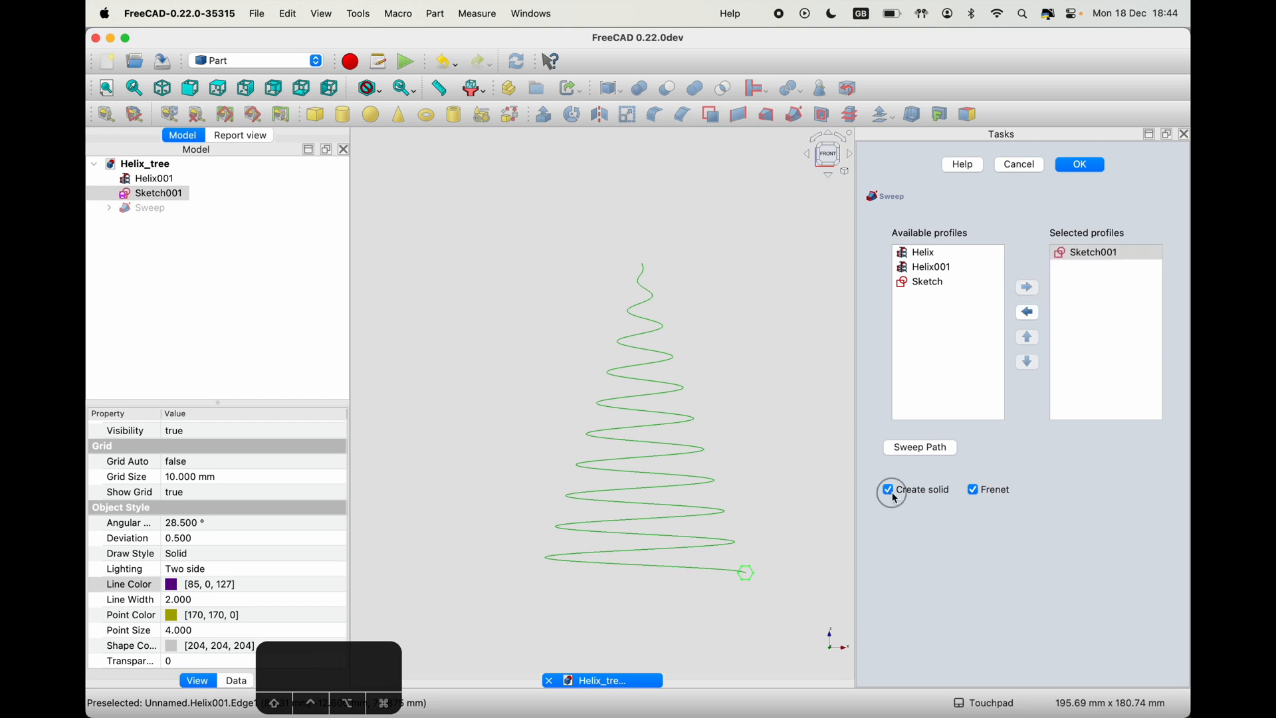
click(1071, 166)
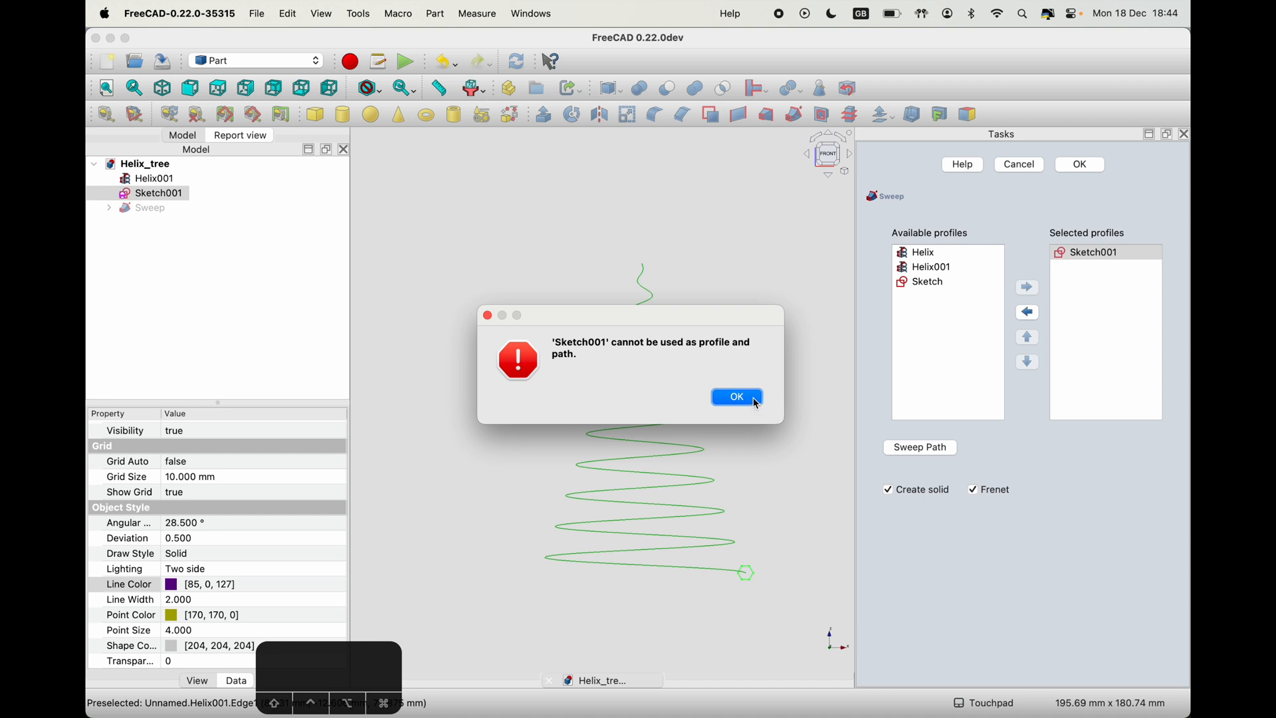
click(753, 399)
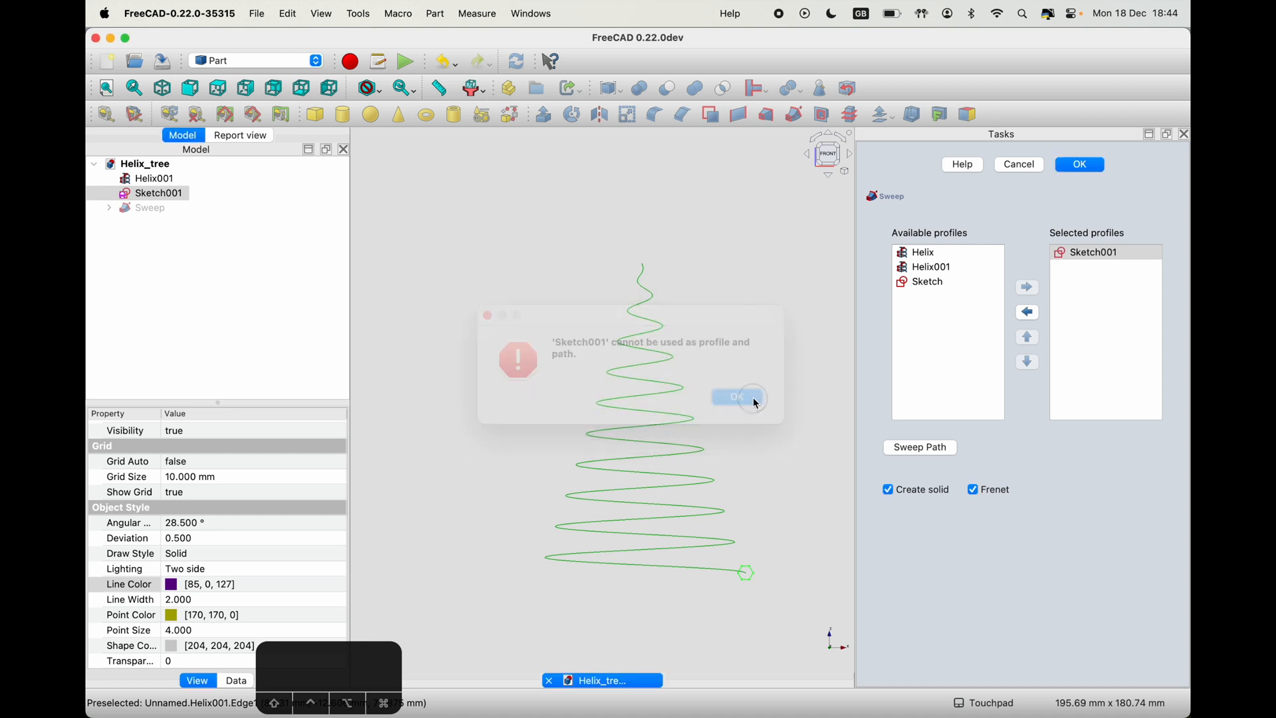
- Set the Helix001 curve as the sweep path and create the solid sweep
click(812, 470)
click(933, 450)
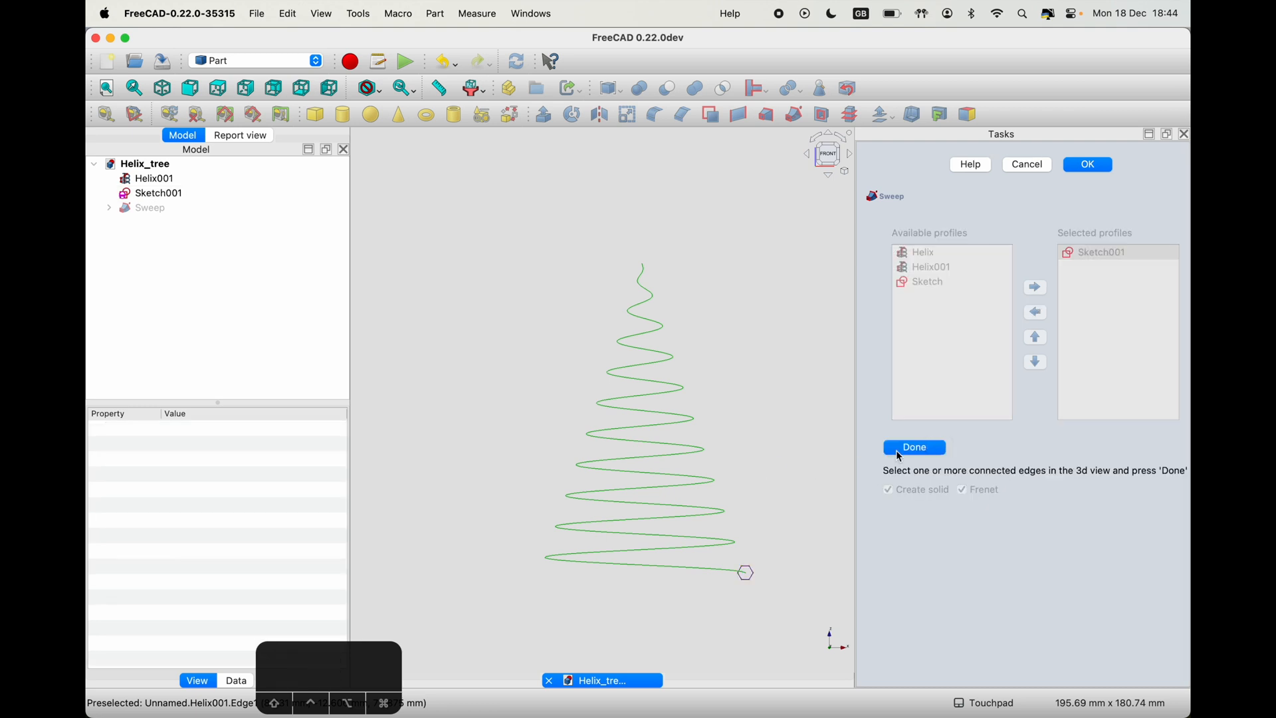
click(708, 512)
click(917, 447)
click(1089, 165)
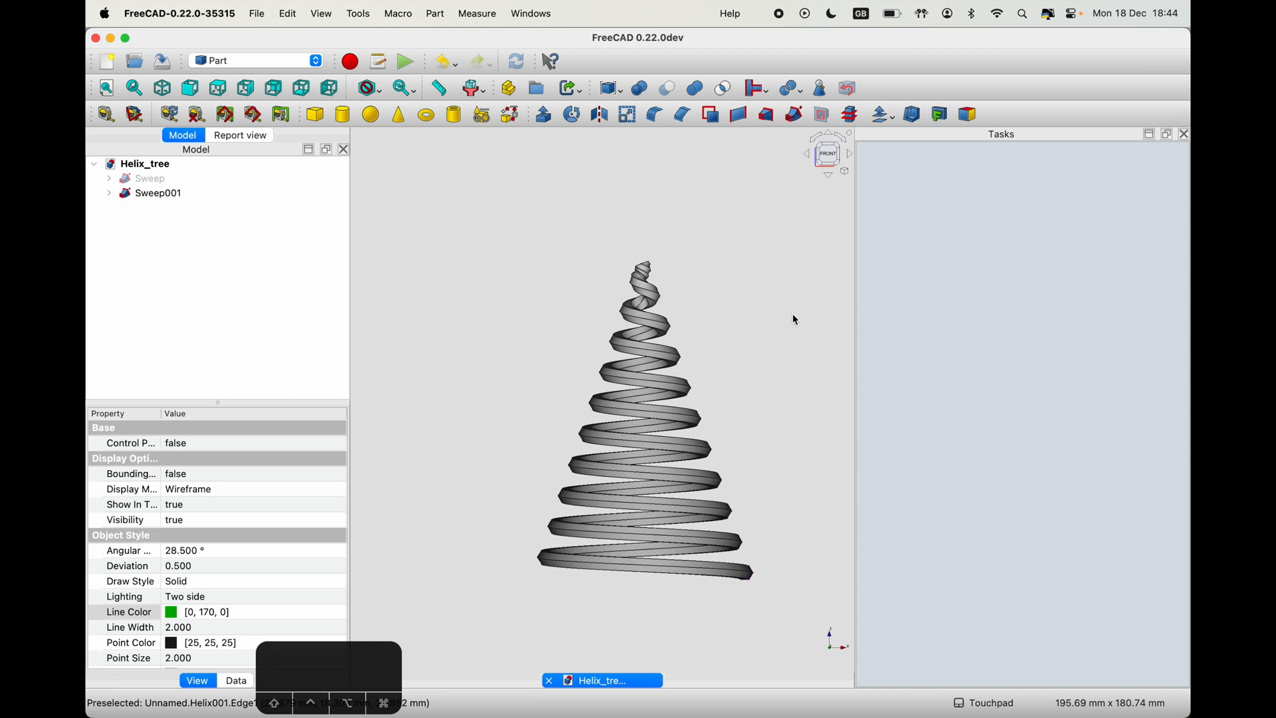
- Show the first sweep together with the second and check the two interwoven coils from several angles
click(144, 179)
key(space)
click(749, 248)
shift+drag(751, 336, 633, 396)
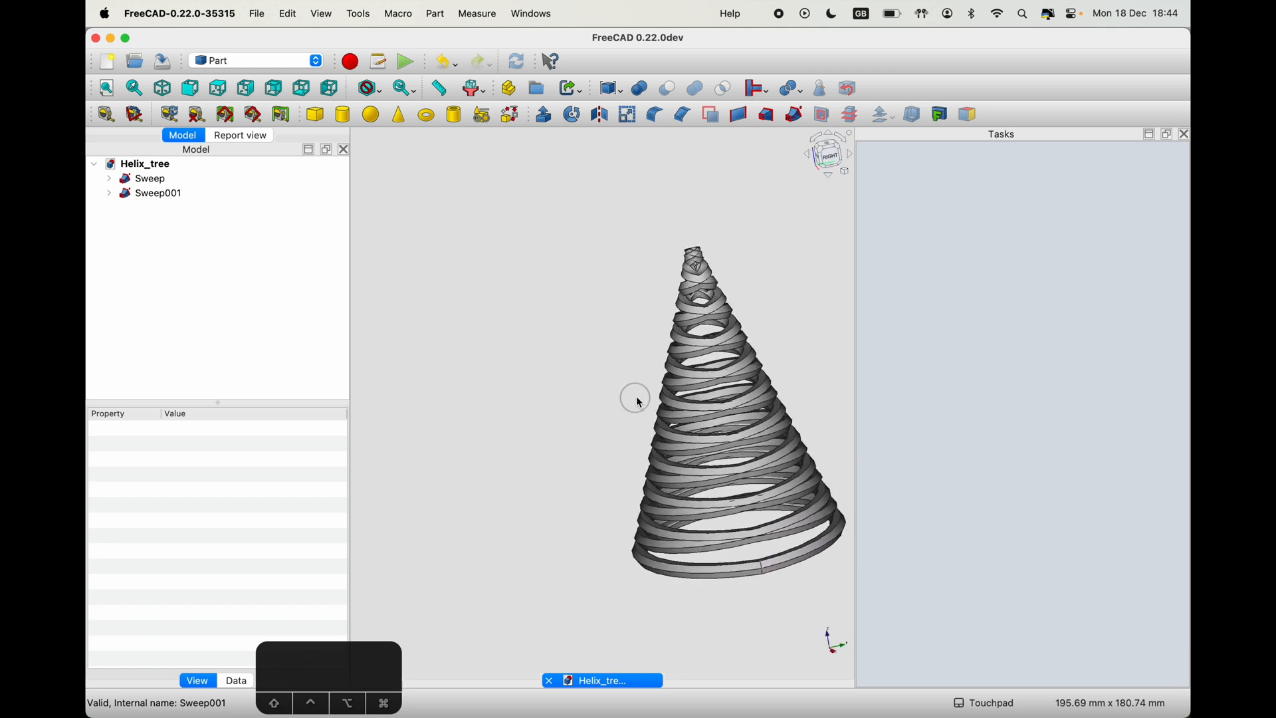
click(837, 156)
shift+drag(689, 211, 636, 326)
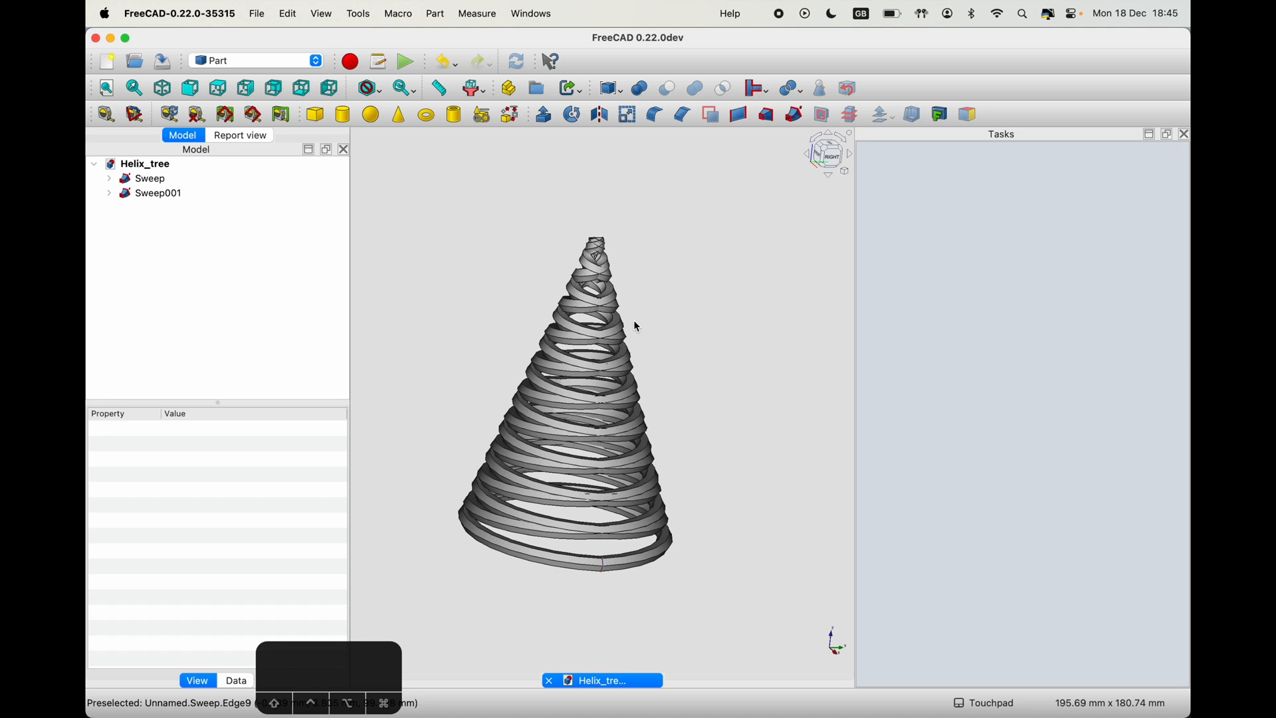
- Combine Sweep and Sweep001 into a compound
click(143, 179)
super+click(154, 193)
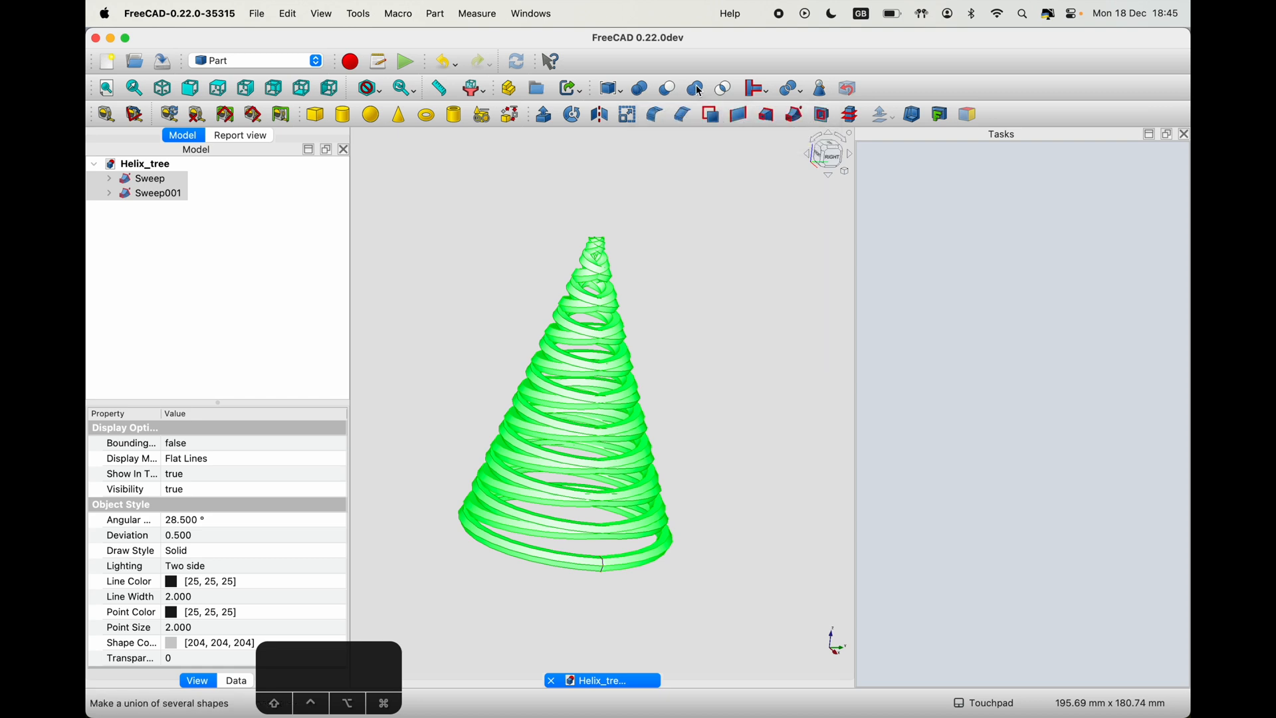
click(615, 91)
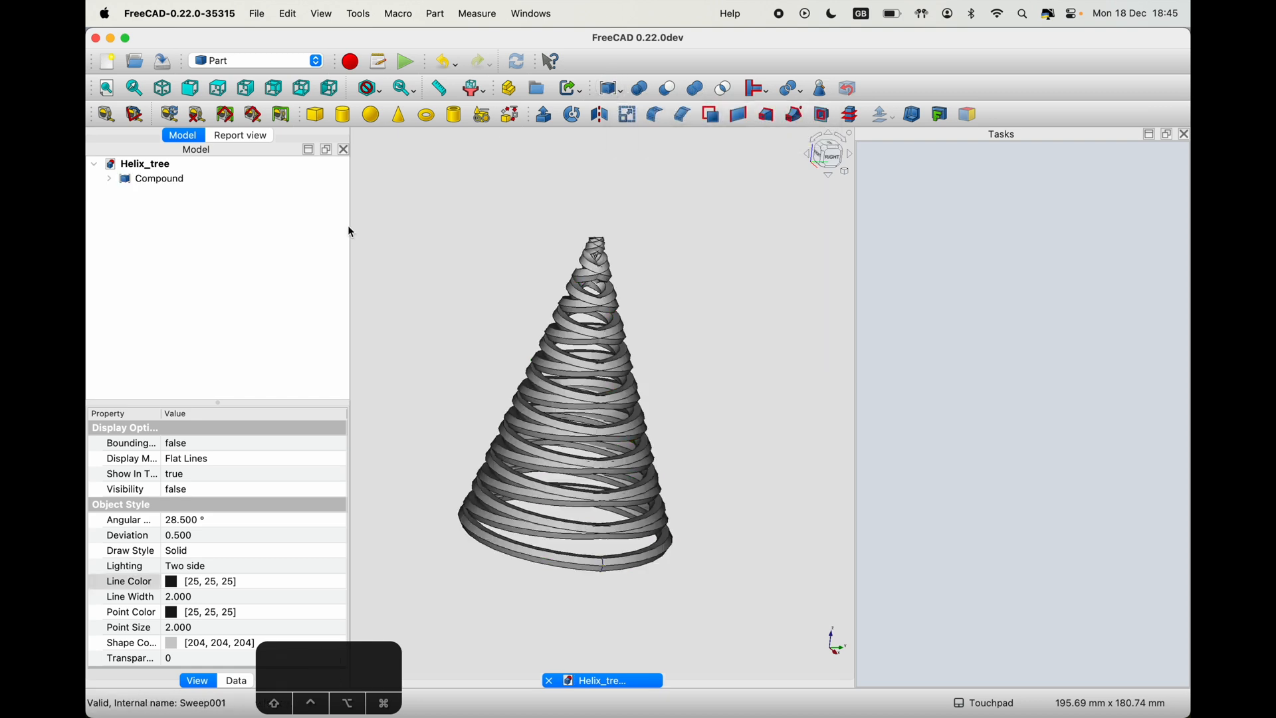
click(153, 180)
click(165, 200)
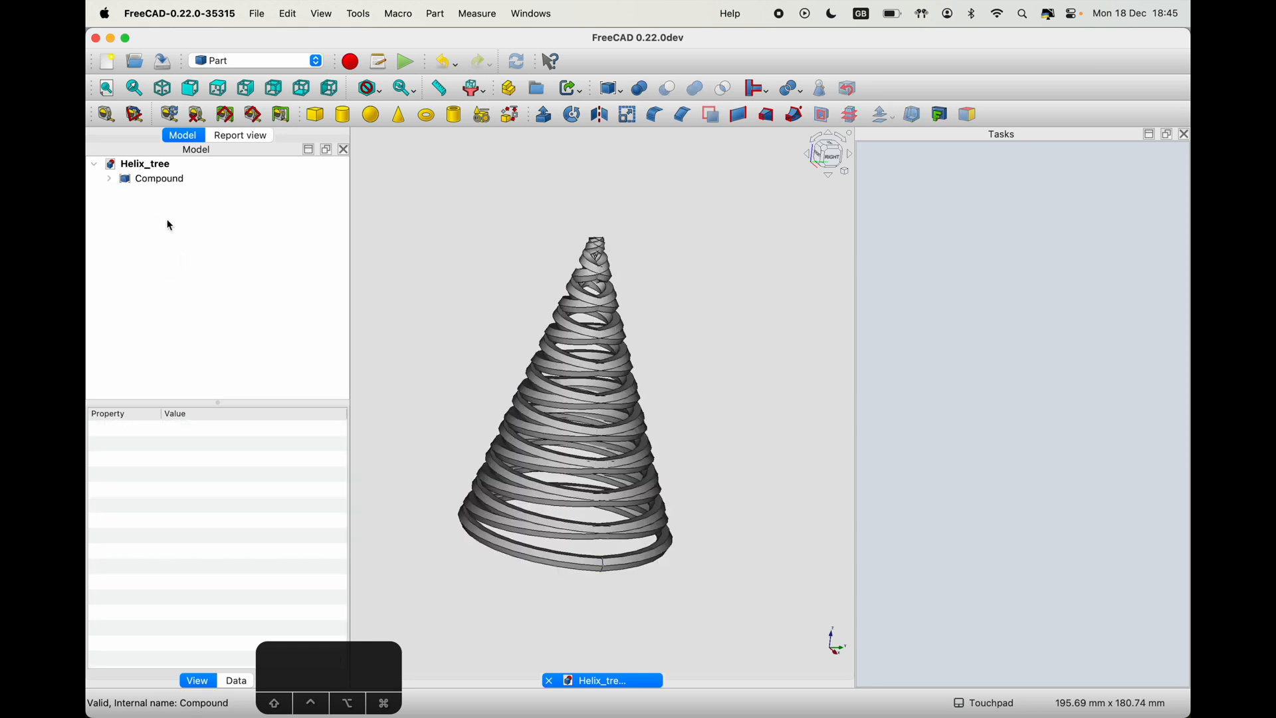
- Try to convert the compound of both sweeps to a solid, and return to the model tree
click(130, 180)
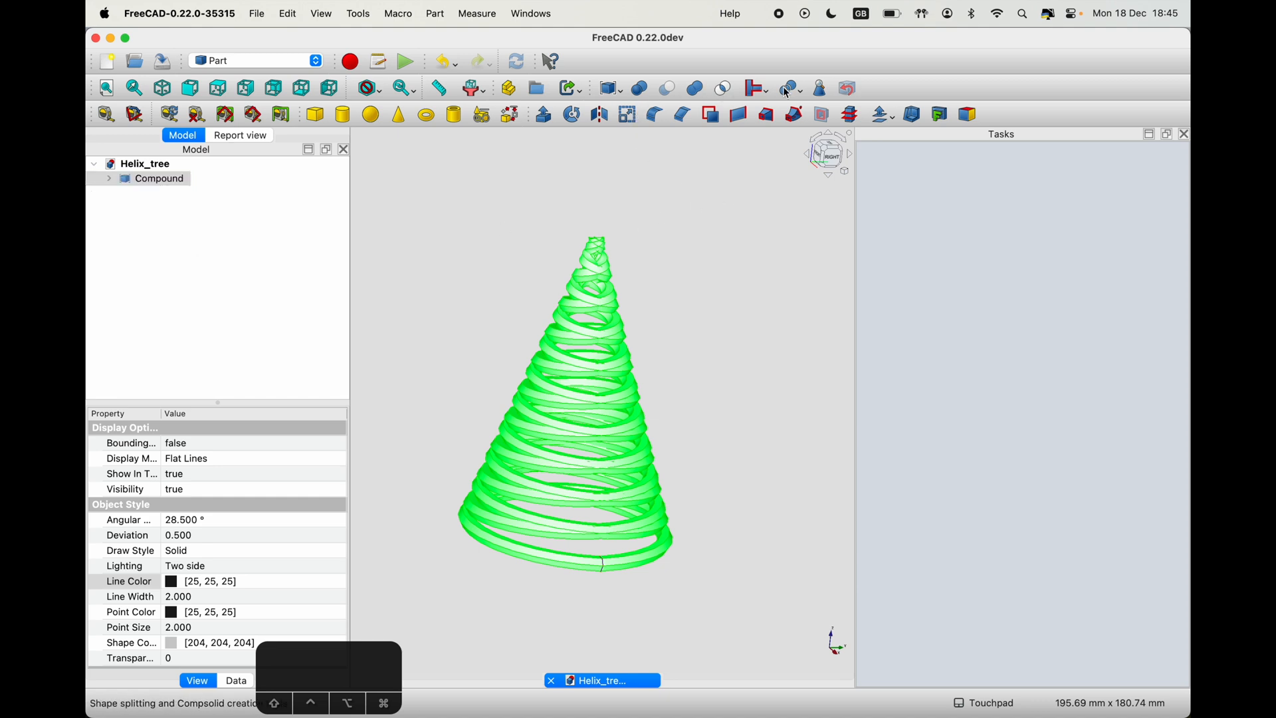
click(153, 185)
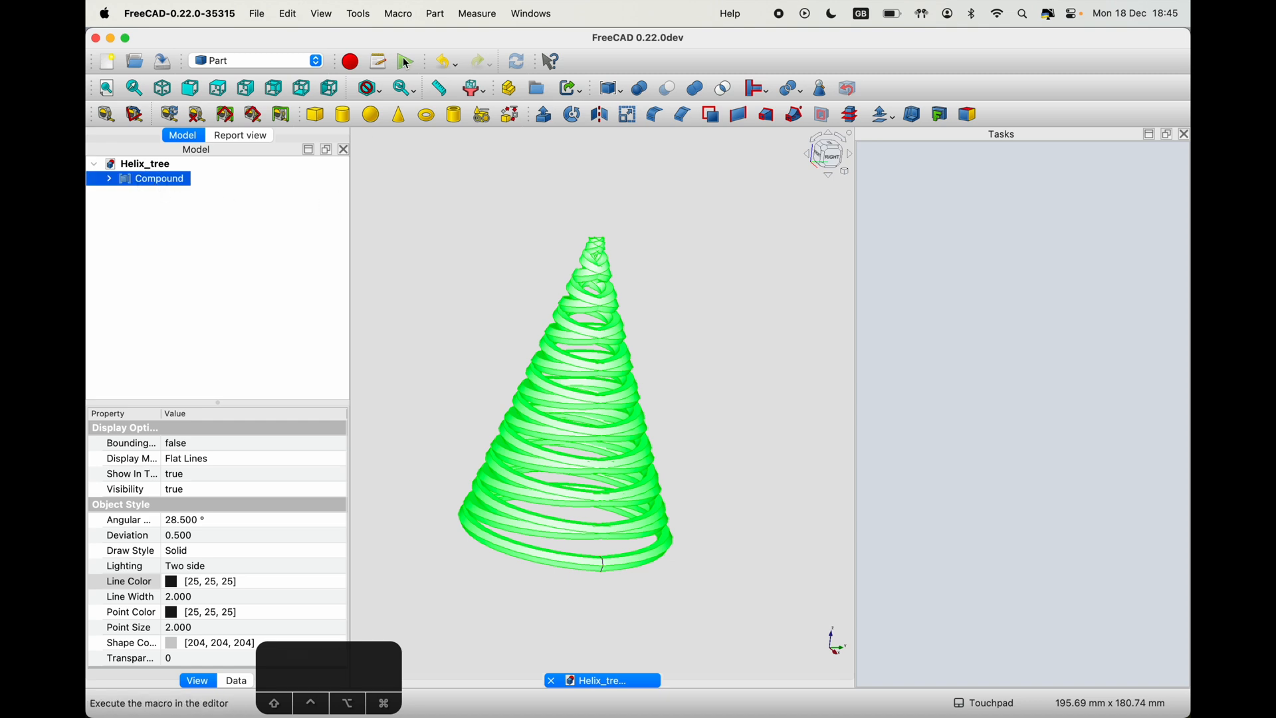
click(437, 14)
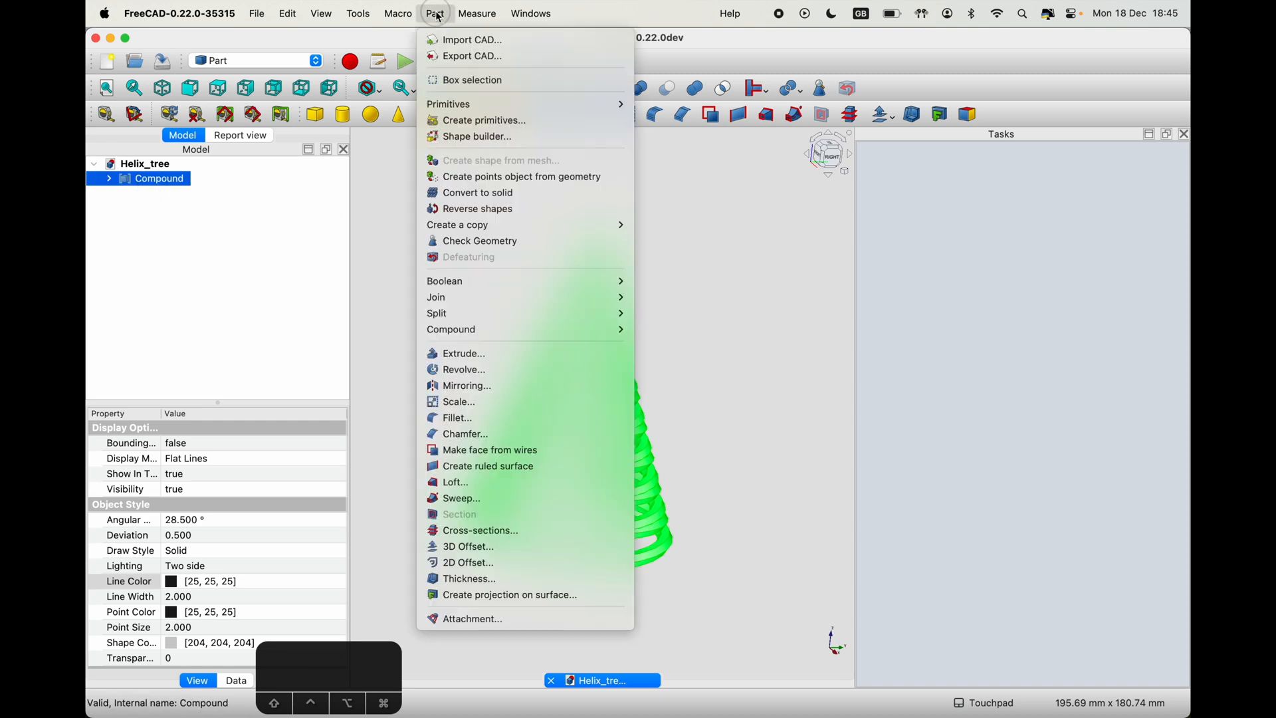
click(522, 193)
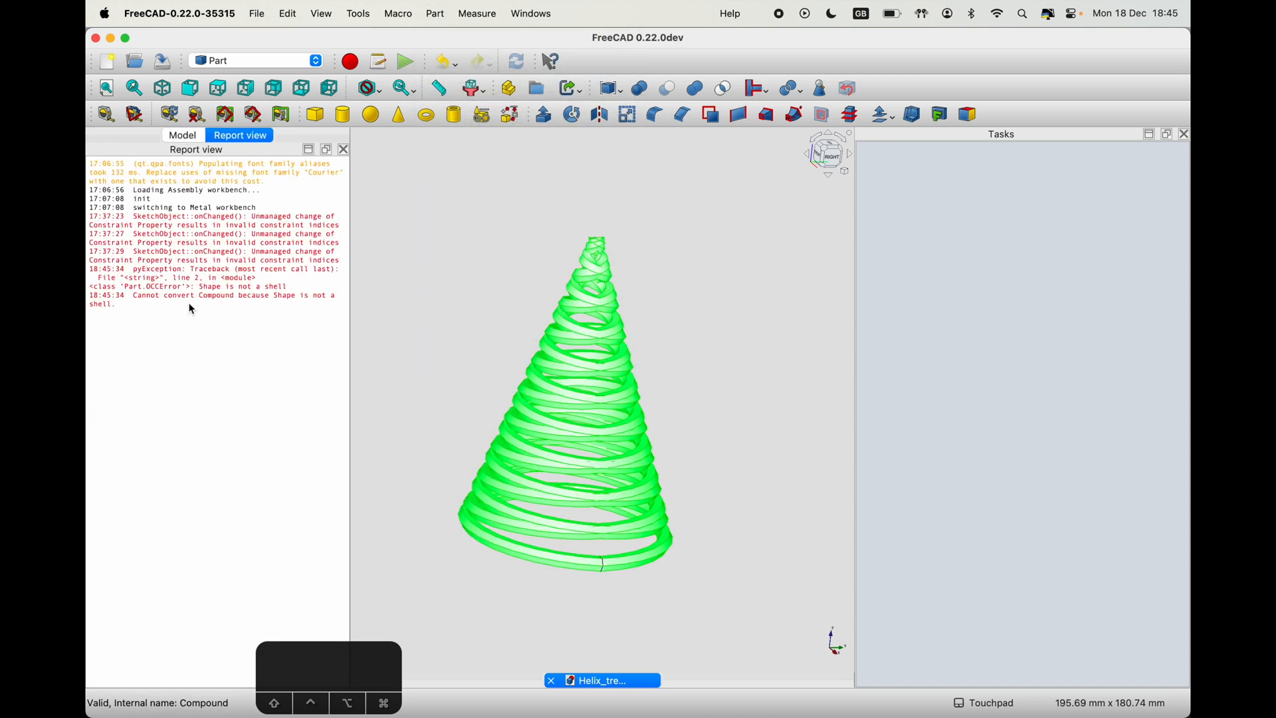
click(182, 135)
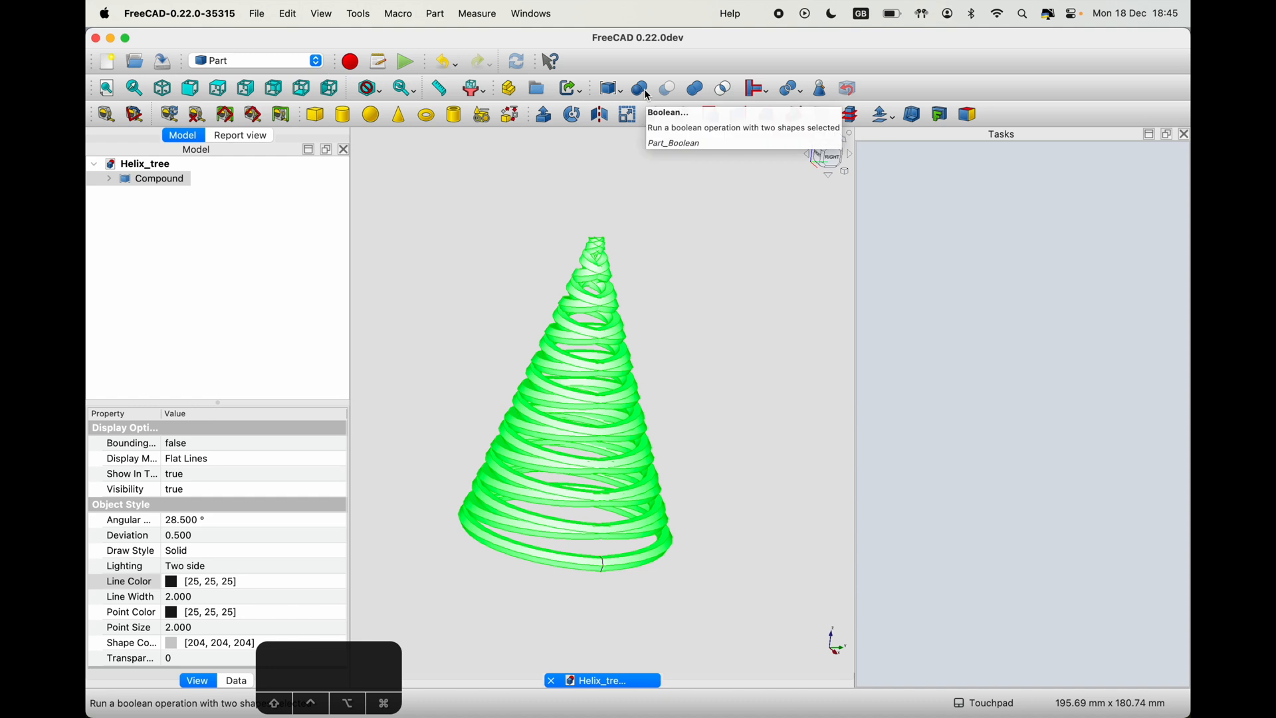
- Create a simple copy of the compound and hide the original compound
click(478, 13)
mouse_move(433, 14)
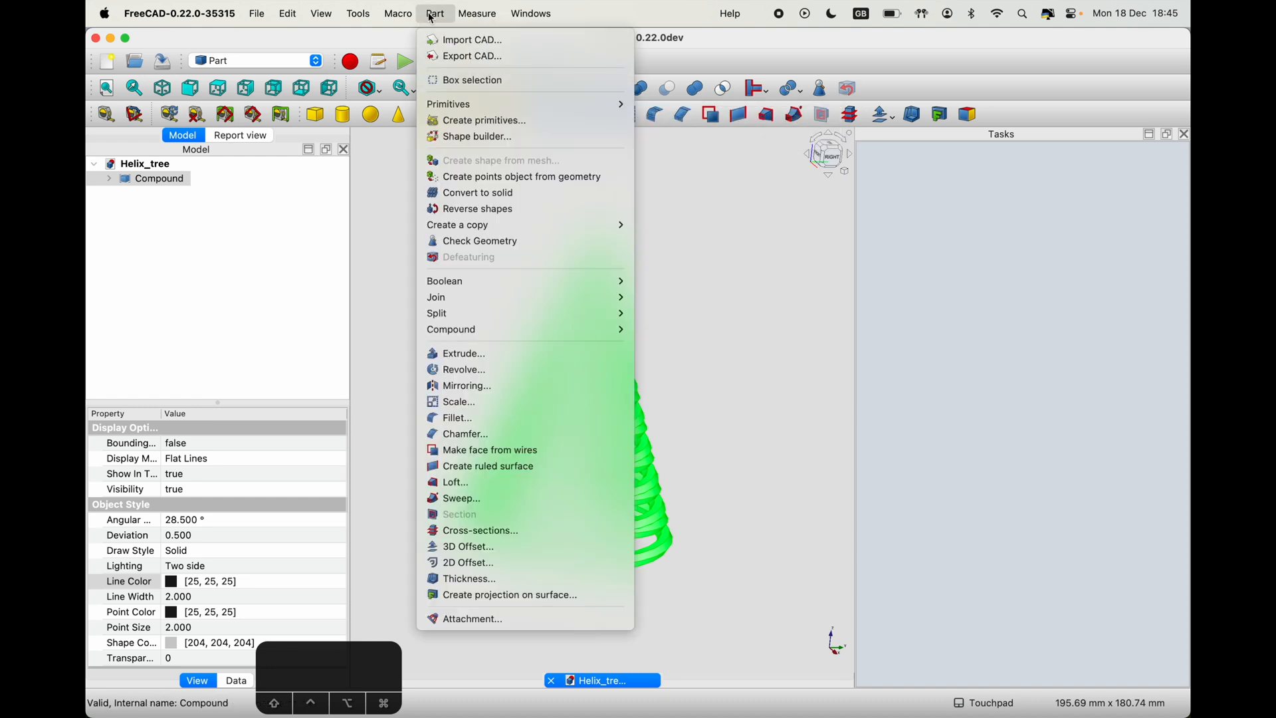
mouse_move(548, 225)
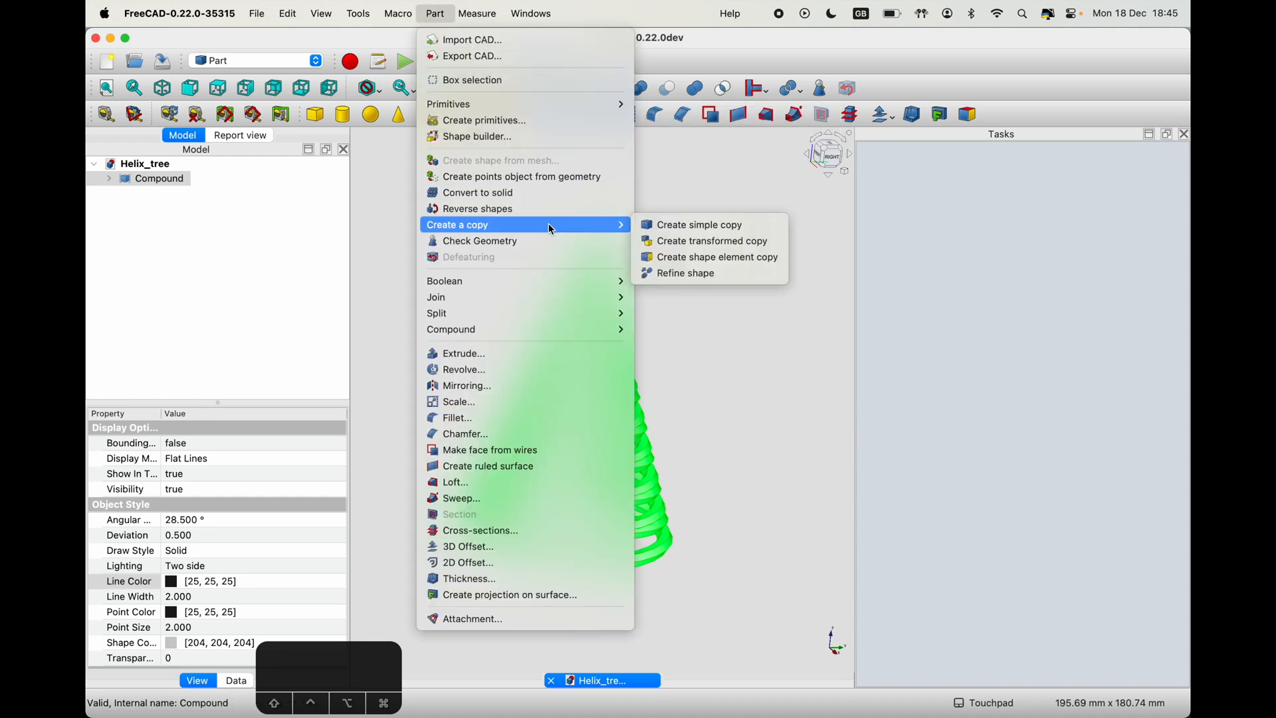
click(710, 226)
click(234, 248)
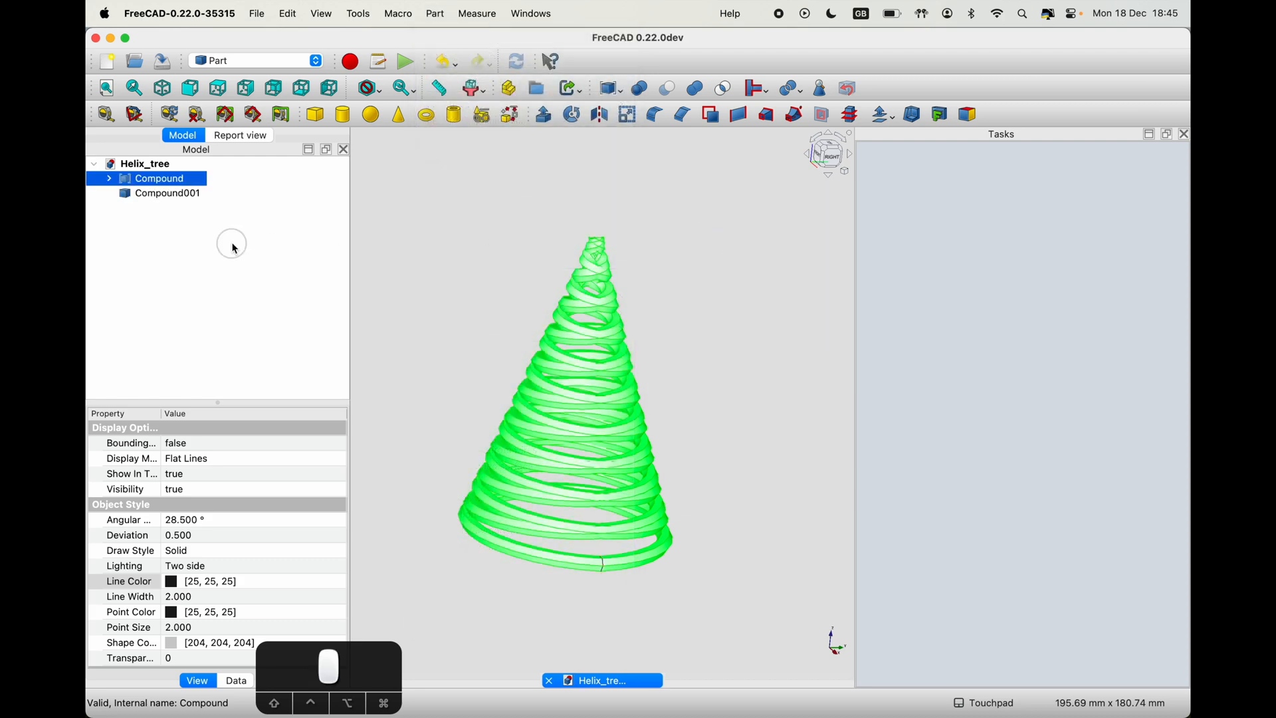
click(150, 183)
key(space)
click(152, 224)
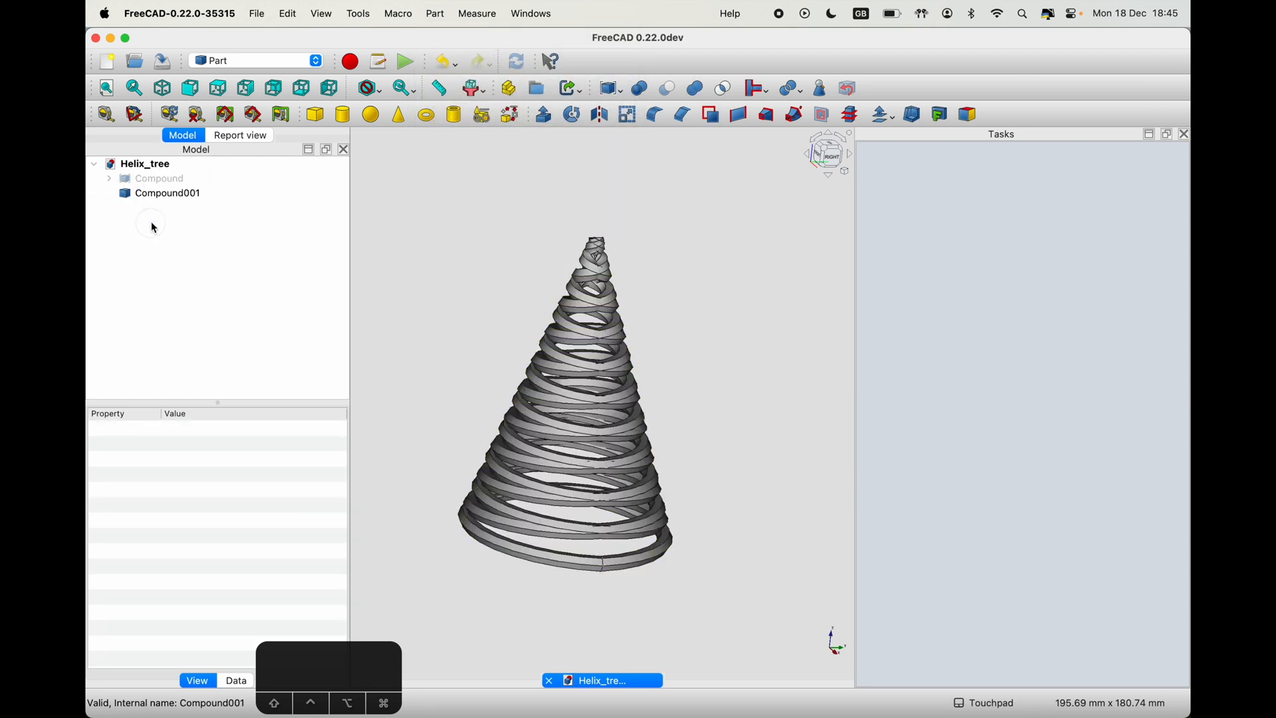
- Try to convert the copied compound to a solid, and clear the report log
click(159, 194)
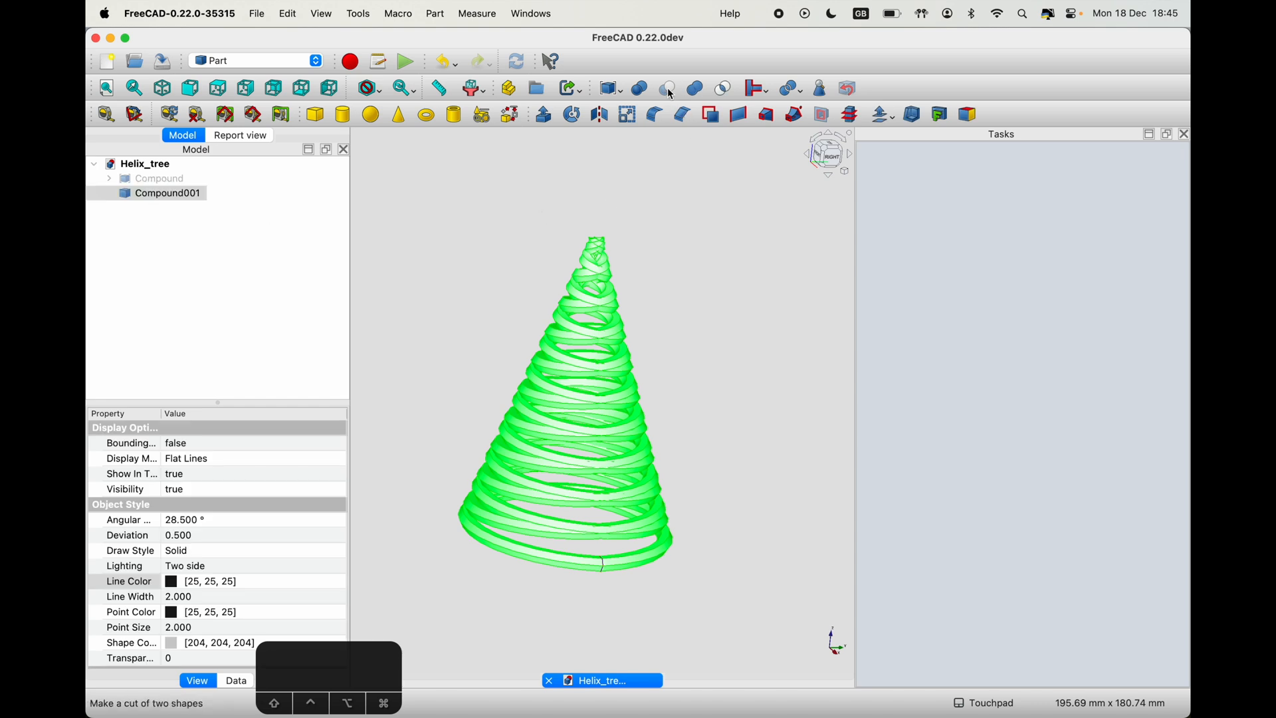
click(466, 13)
mouse_move(447, 13)
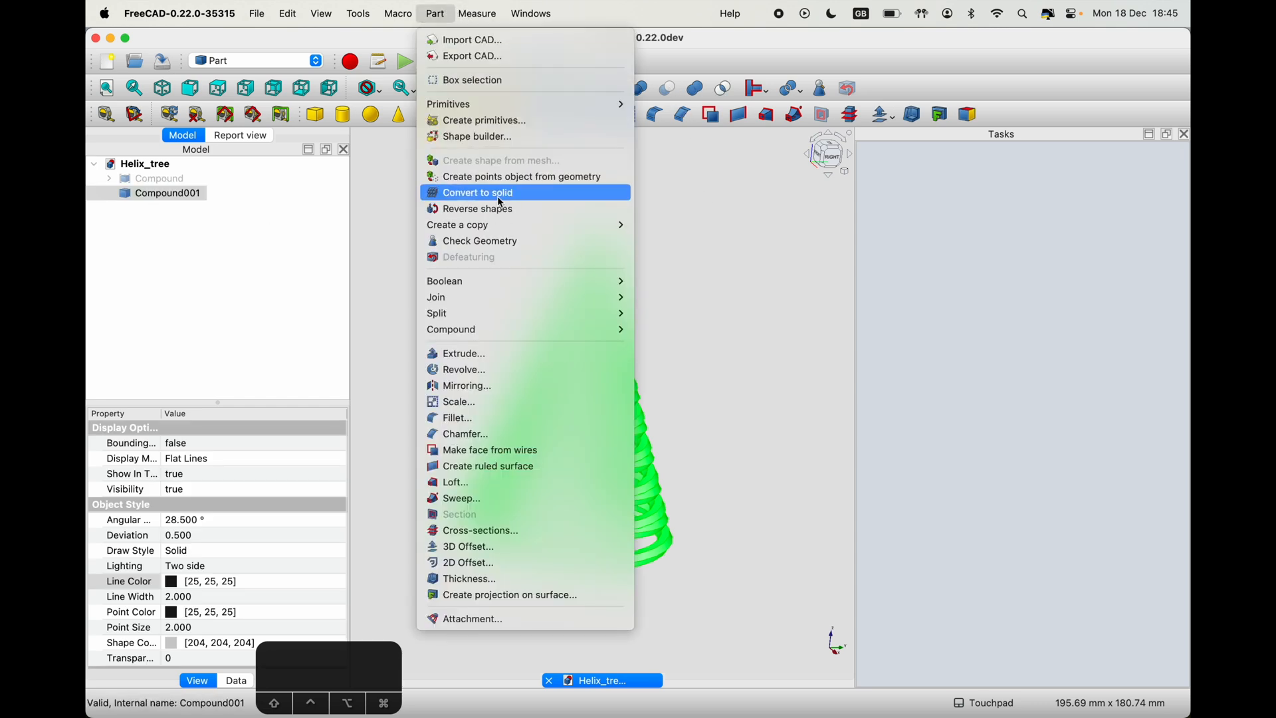
click(522, 192)
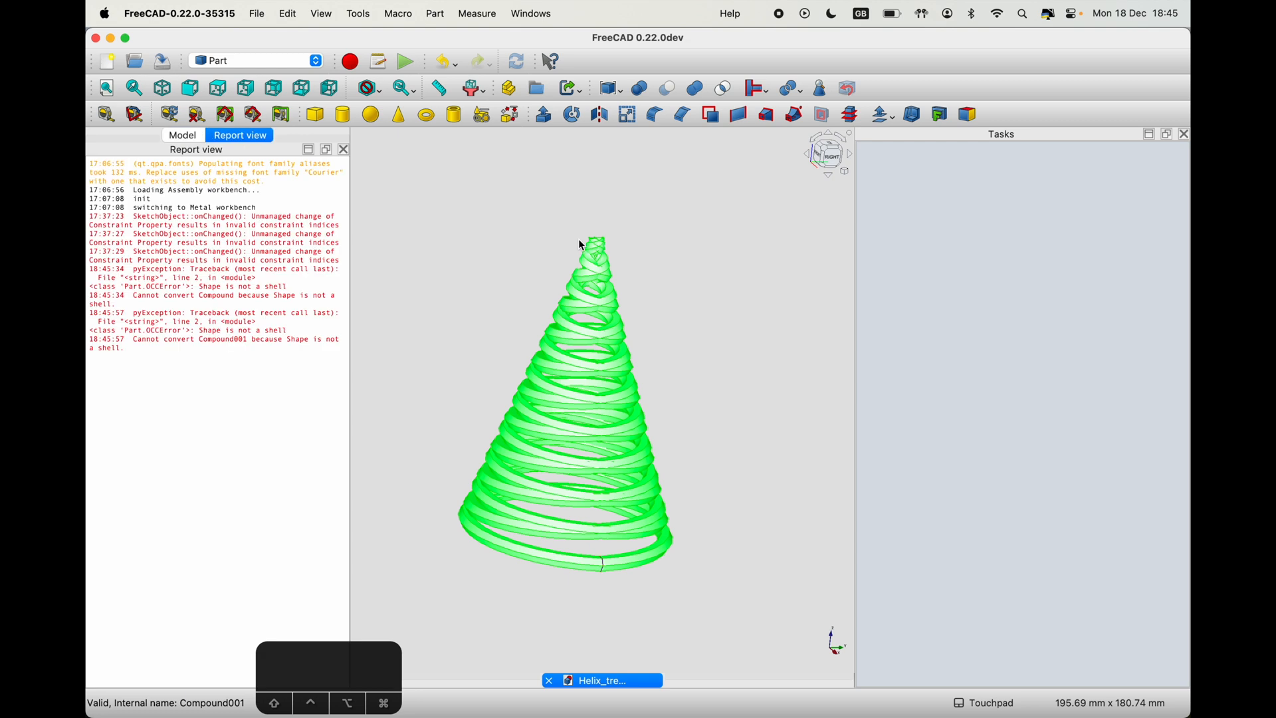
right_click(223, 409)
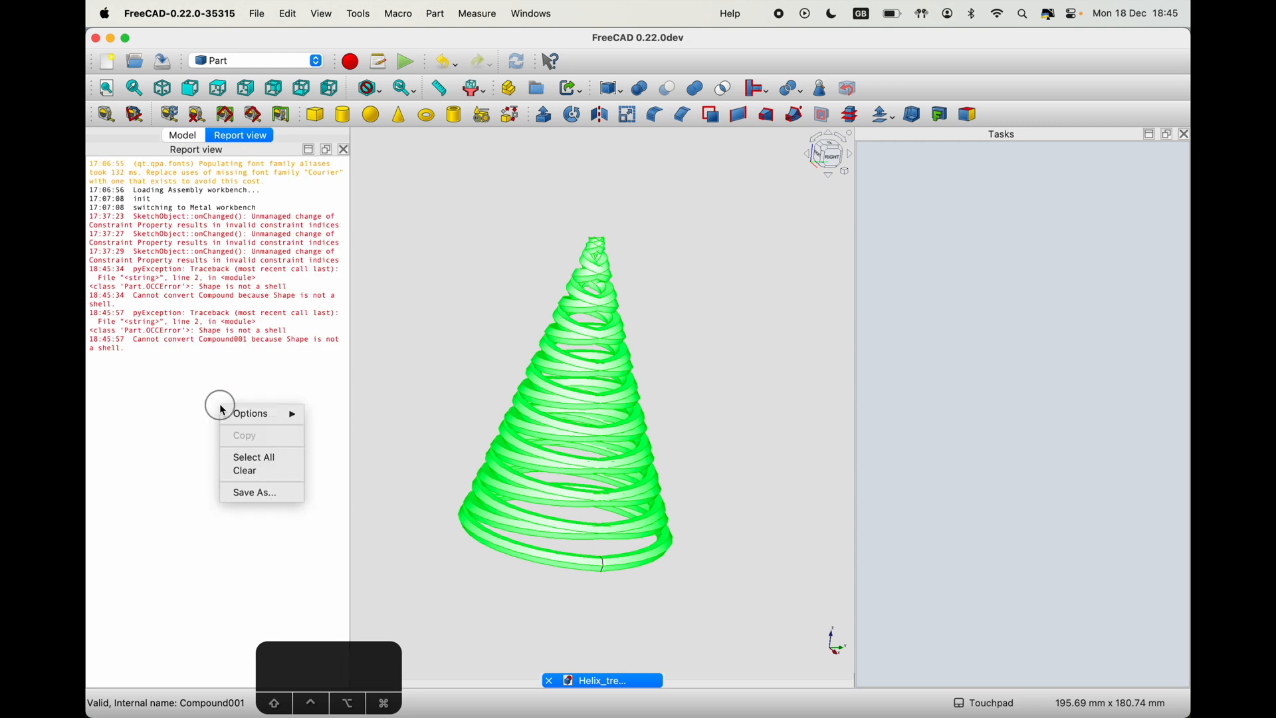
click(243, 470)
click(189, 136)
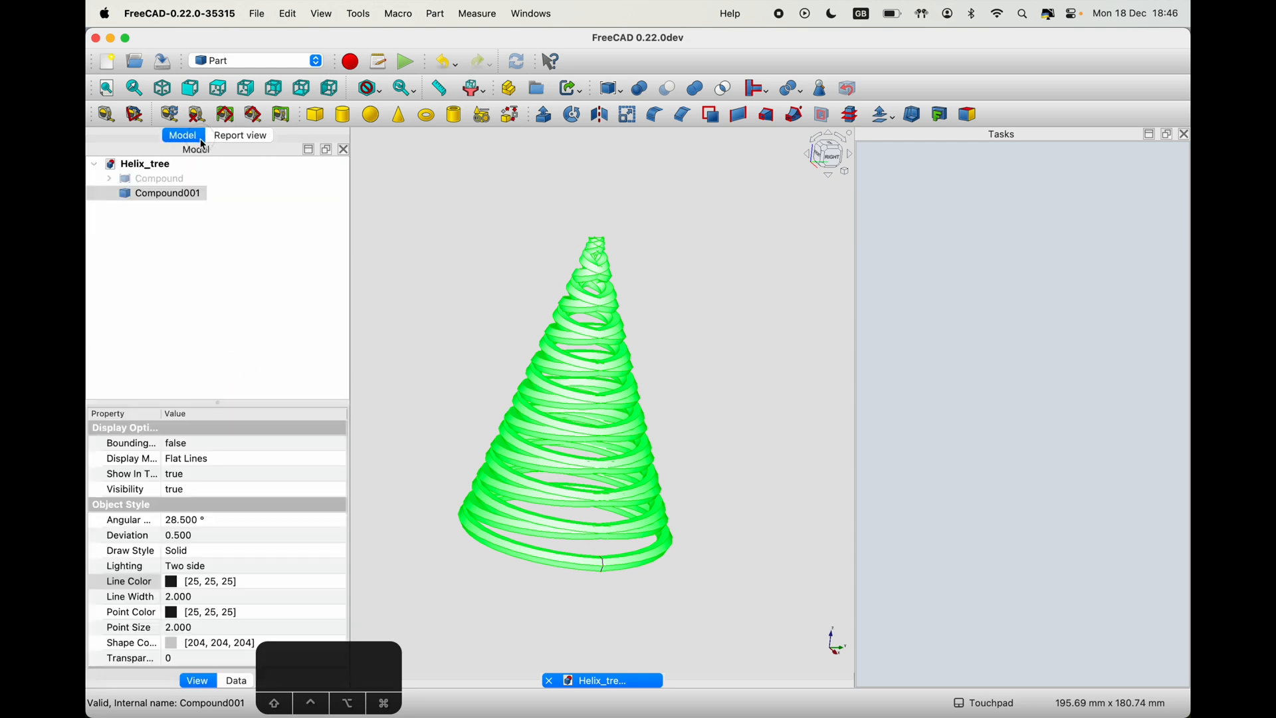
- Delete the simple copy of the compound
click(841, 160)
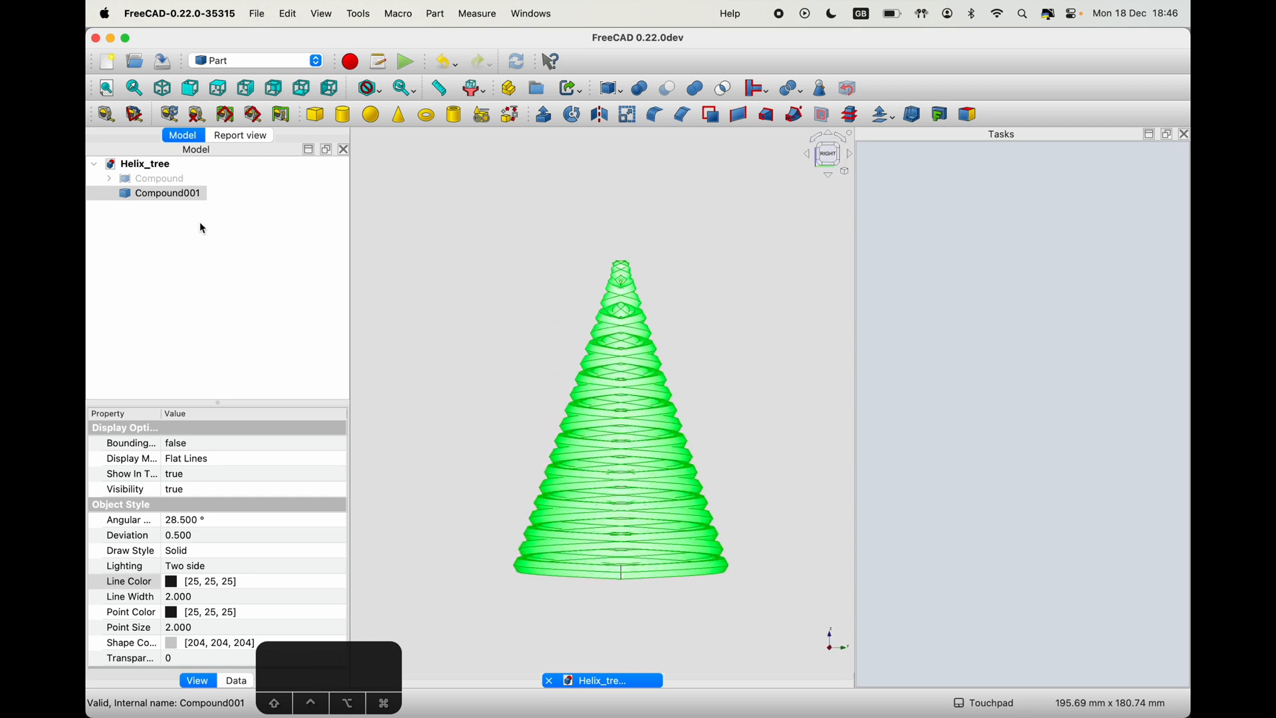
click(161, 195)
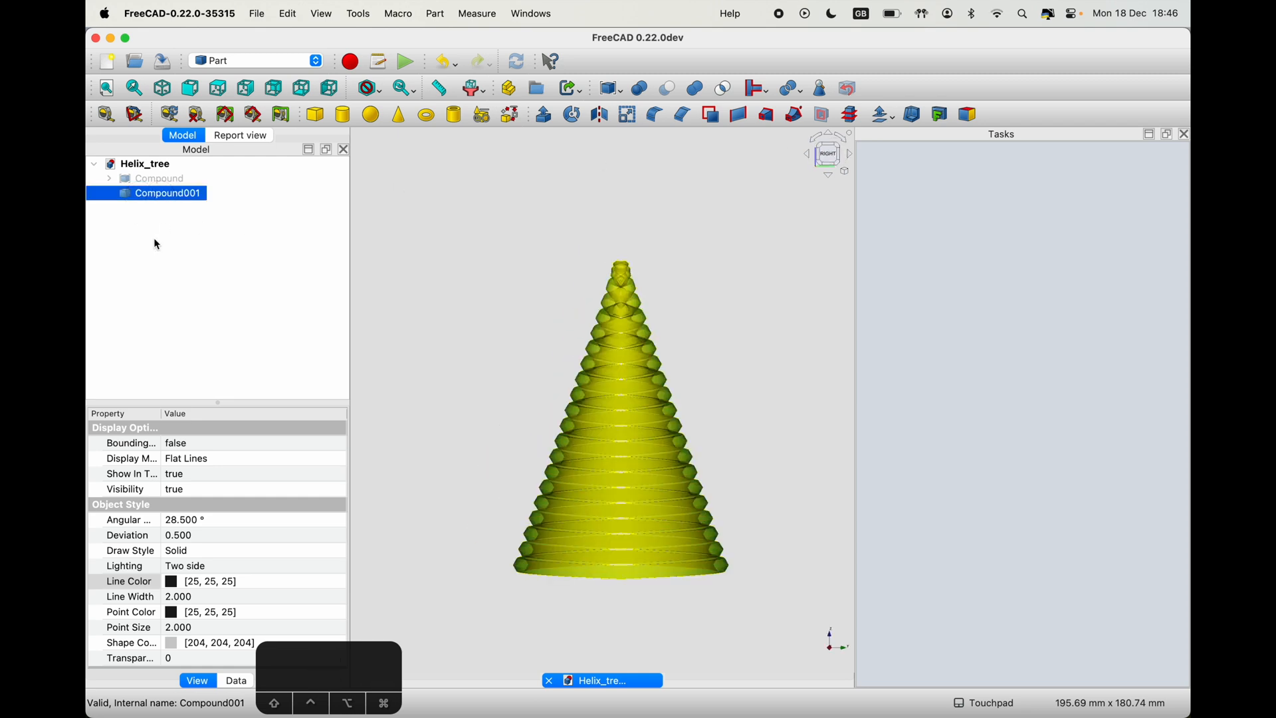
right_click(142, 197)
click(203, 426)
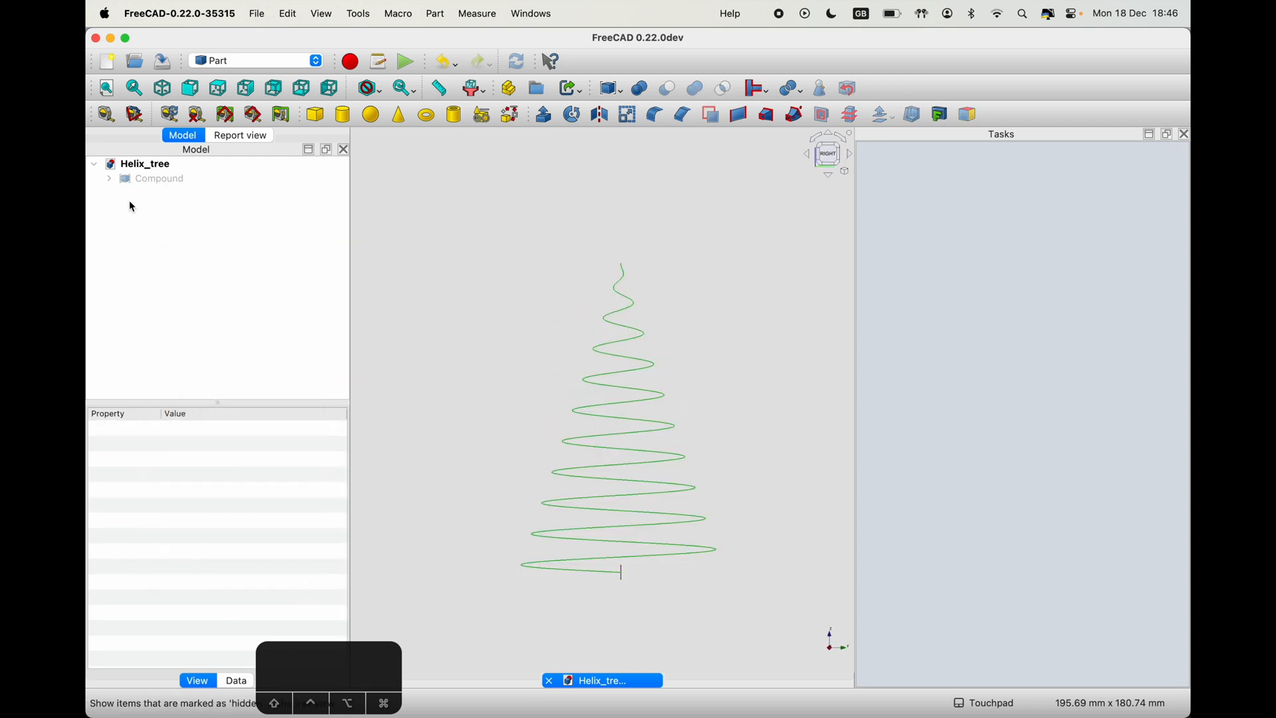
- Rename the compound of both sweeps as "helix tree body" and save the document
click(139, 178)
right_click(155, 179)
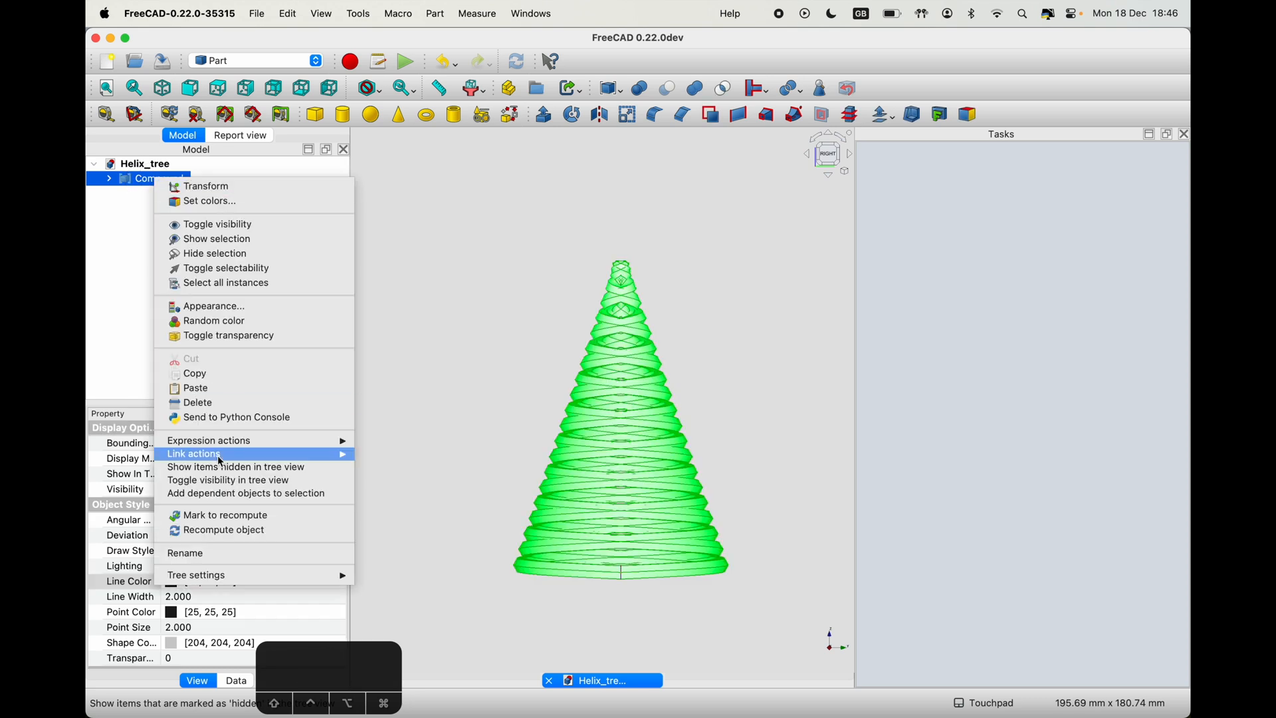
click(197, 553)
text(helix tree body)
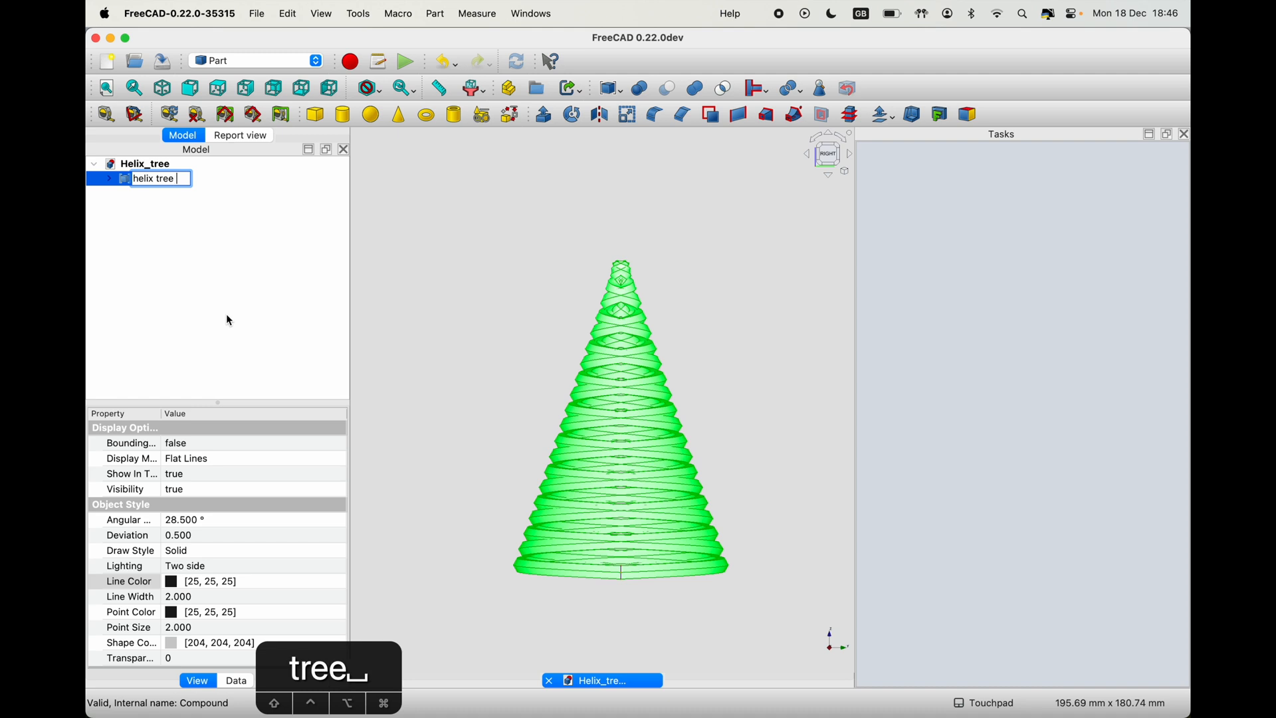
key(Return)
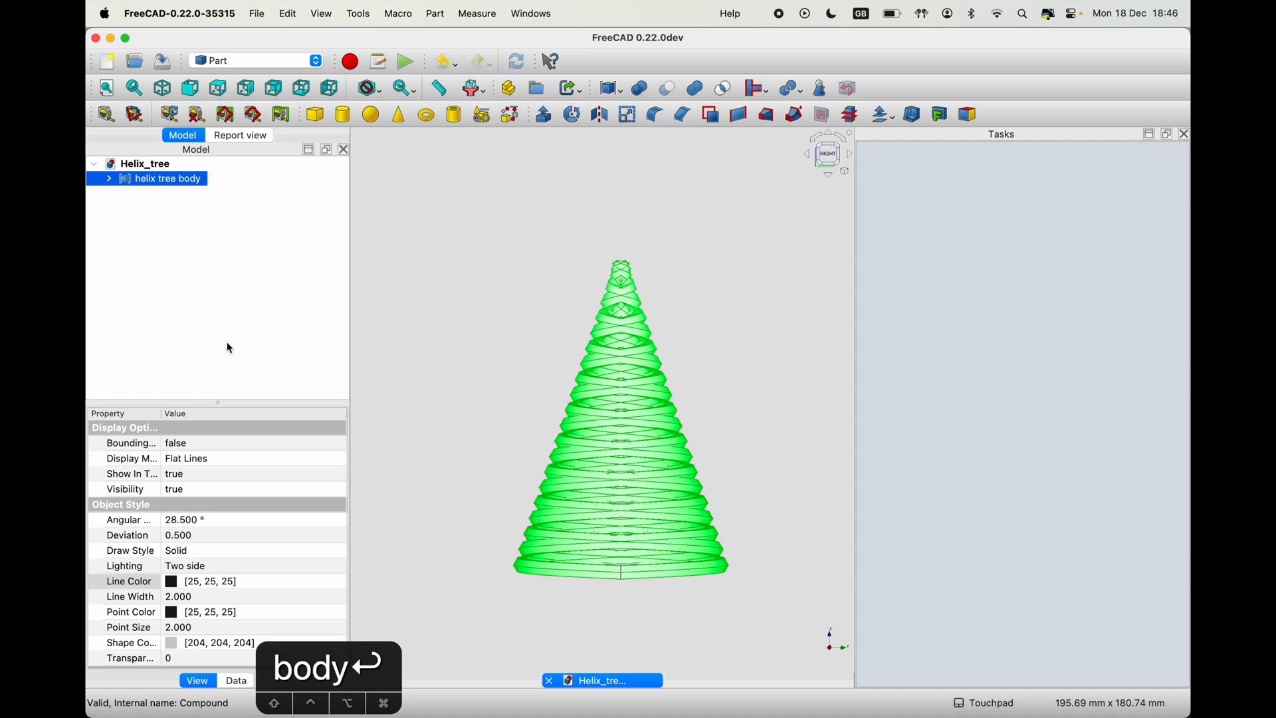
click(227, 336)
key(super+s)
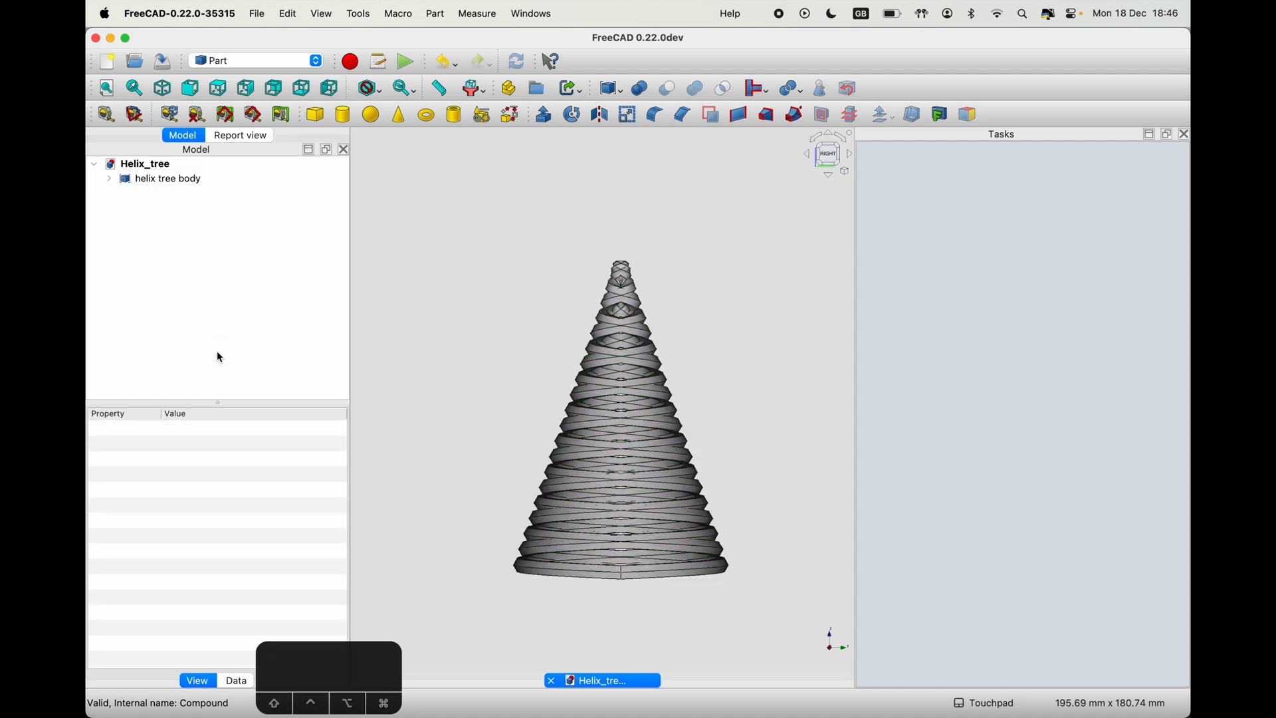
- Set the shape colour of the helix tree body to the basic green #00ff7f
shift+middle_drag(640, 229, 636, 273)
shift+drag(635, 274, 637, 256)
click(175, 181)
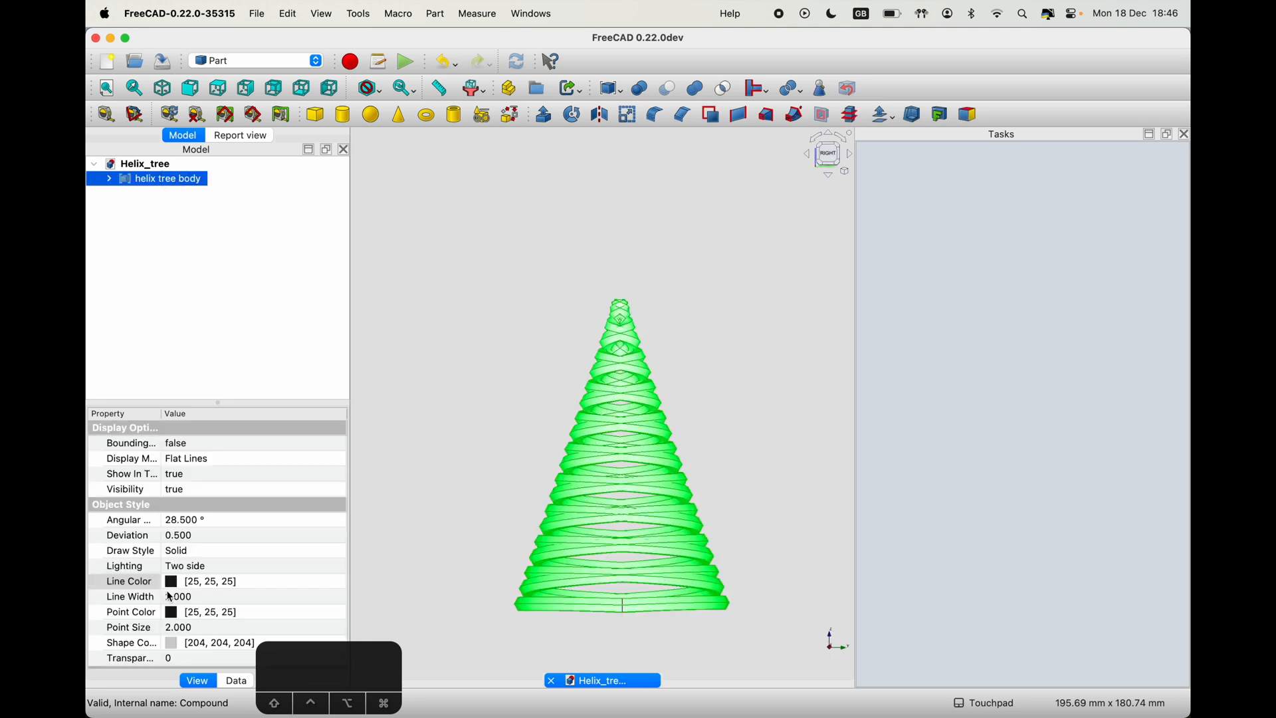
scroll(152, 642, down, 4)
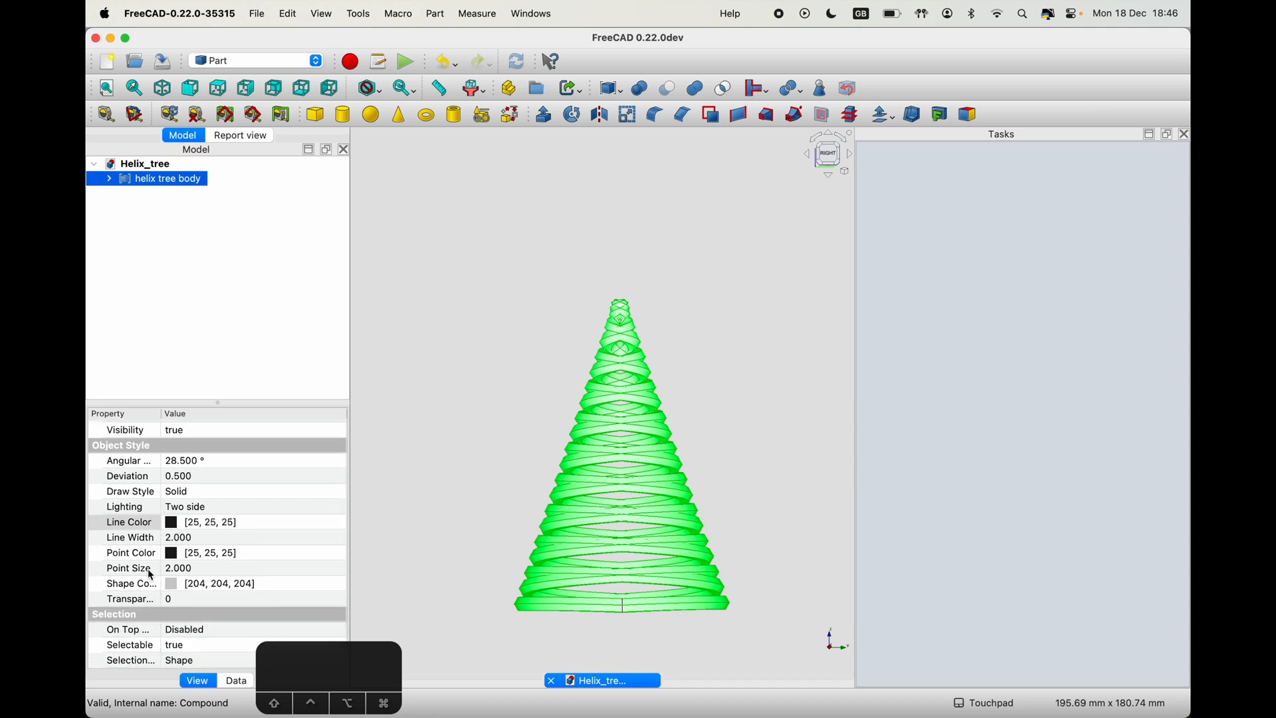
scroll(148, 570, up, 4)
click(229, 681)
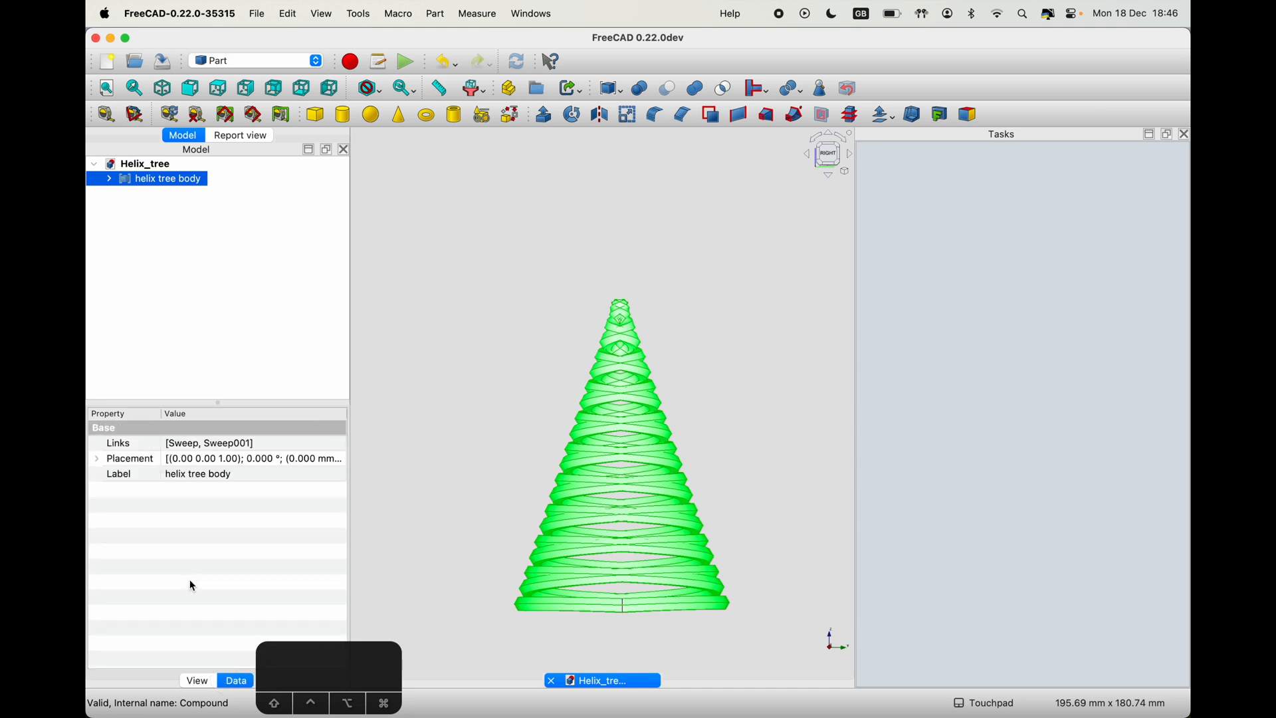
click(198, 682)
scroll(201, 522, down, 3)
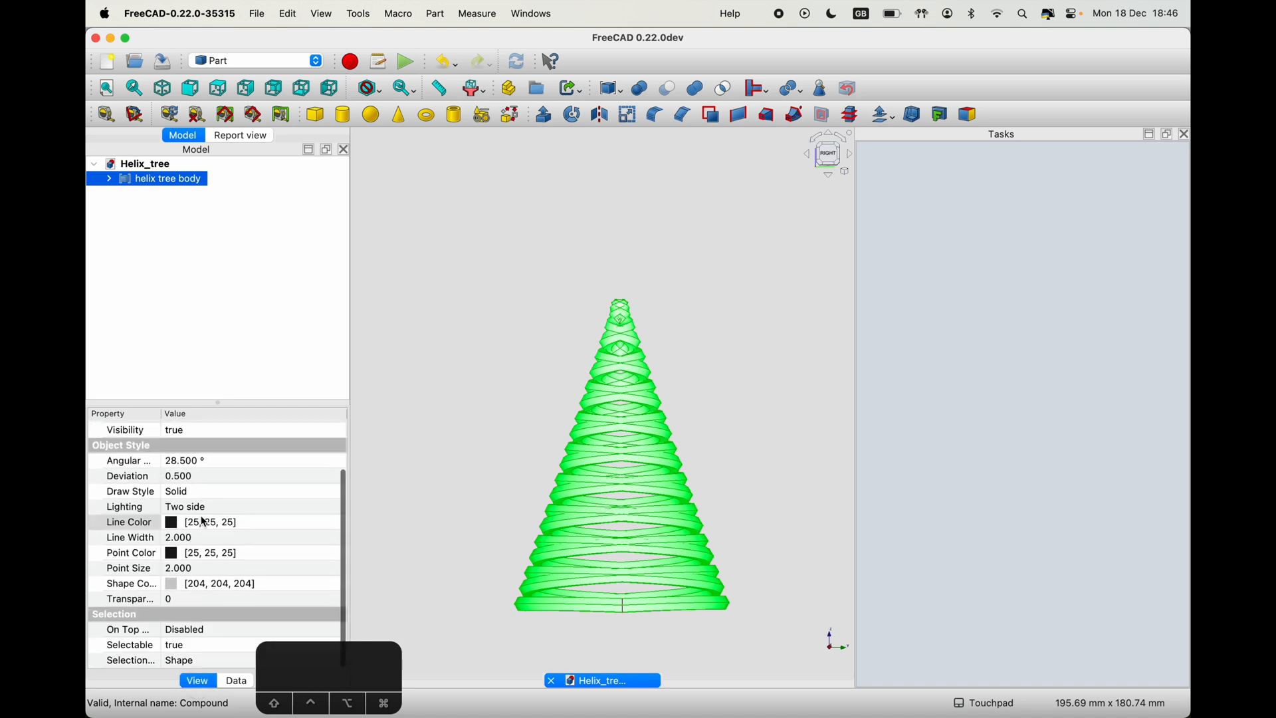
click(136, 583)
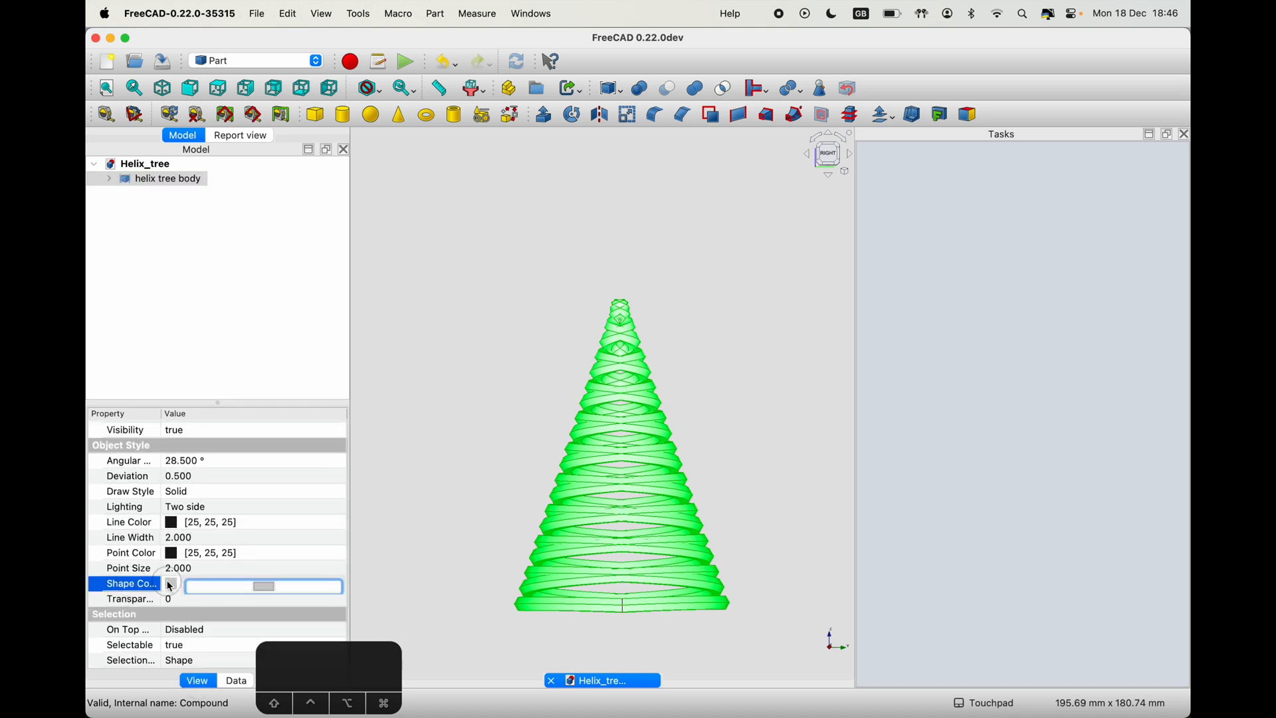
click(259, 588)
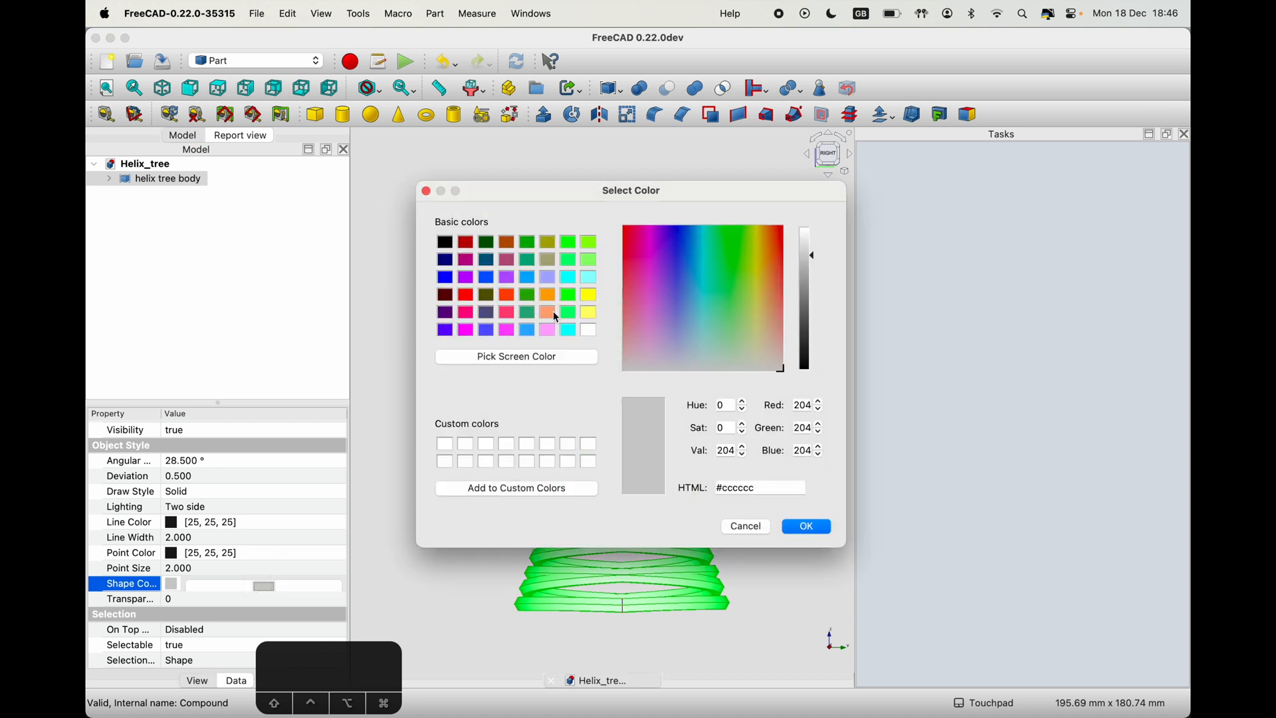
click(571, 264)
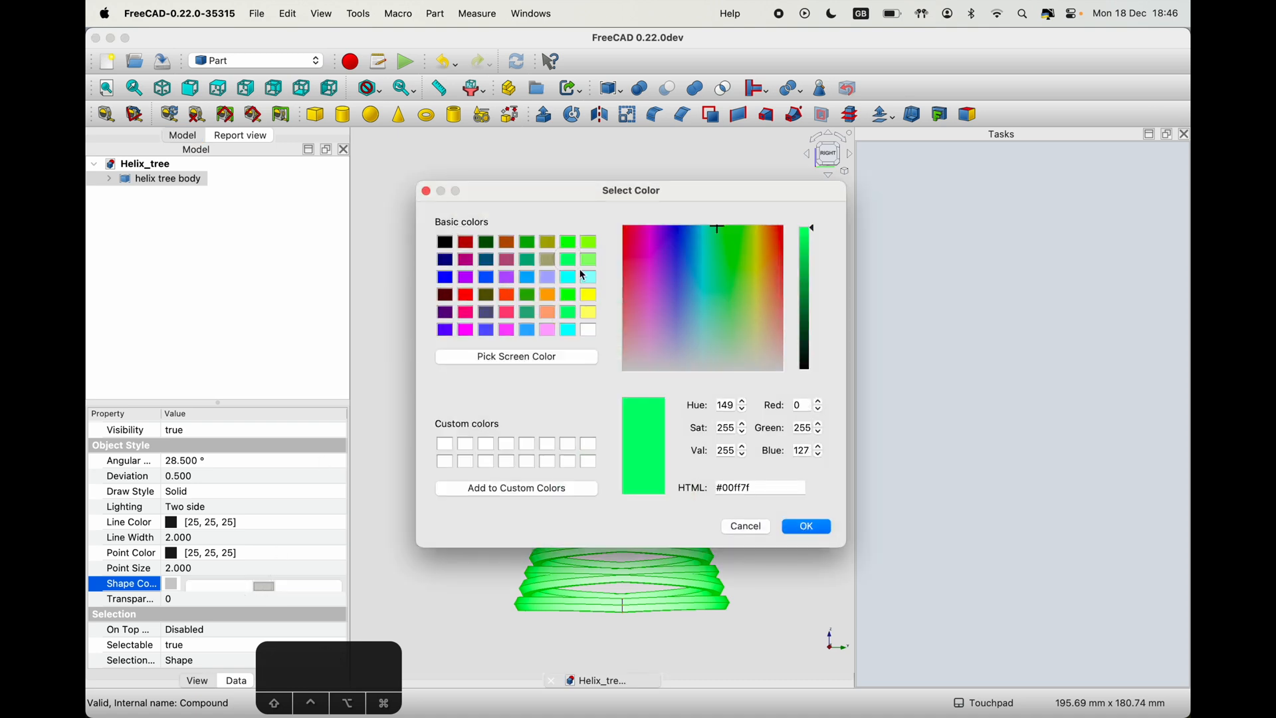
click(809, 526)
click(762, 449)
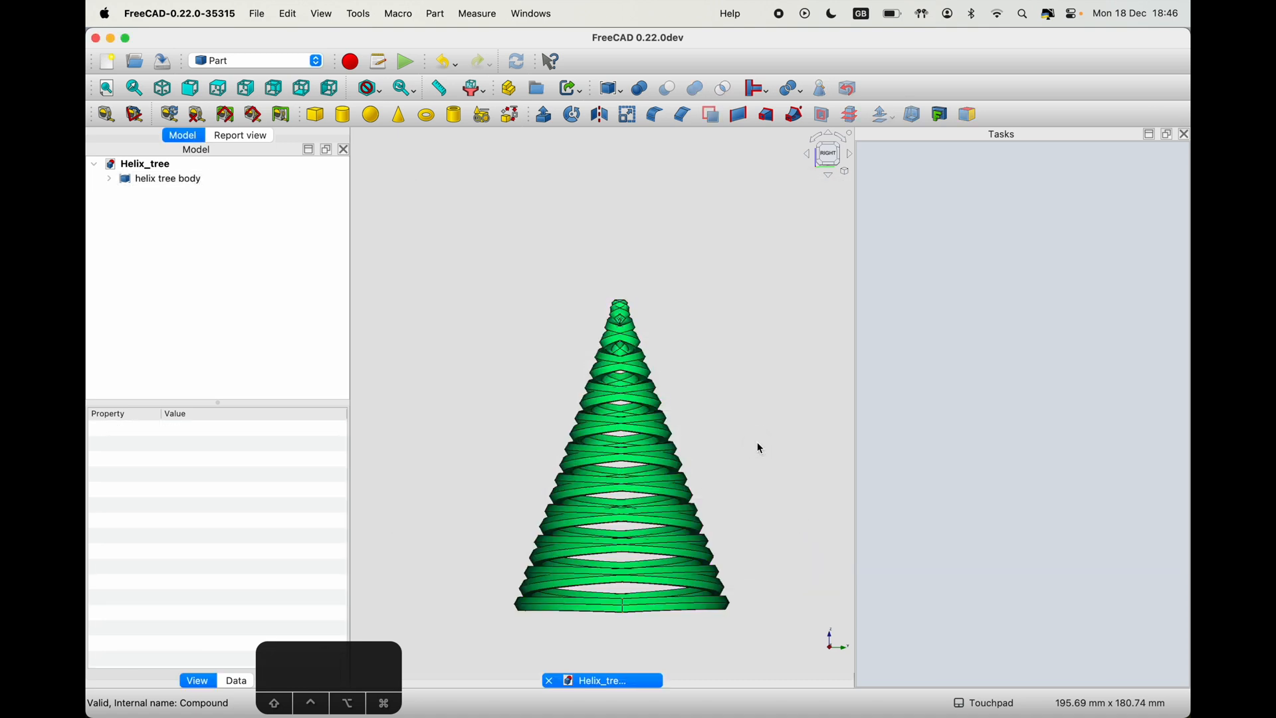
- Examine the green tree from several angles and up close, checking the gaps and overlaps between the helix bands
shift+drag(772, 432, 797, 435)
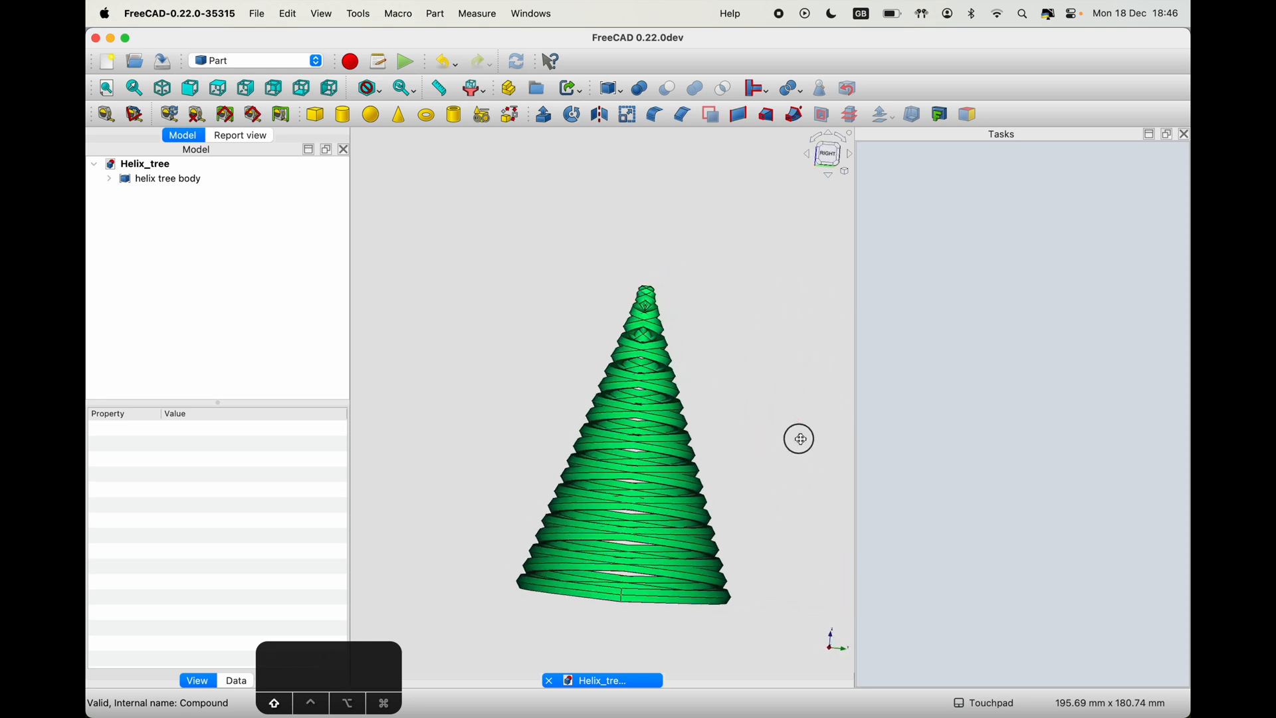
click(827, 155)
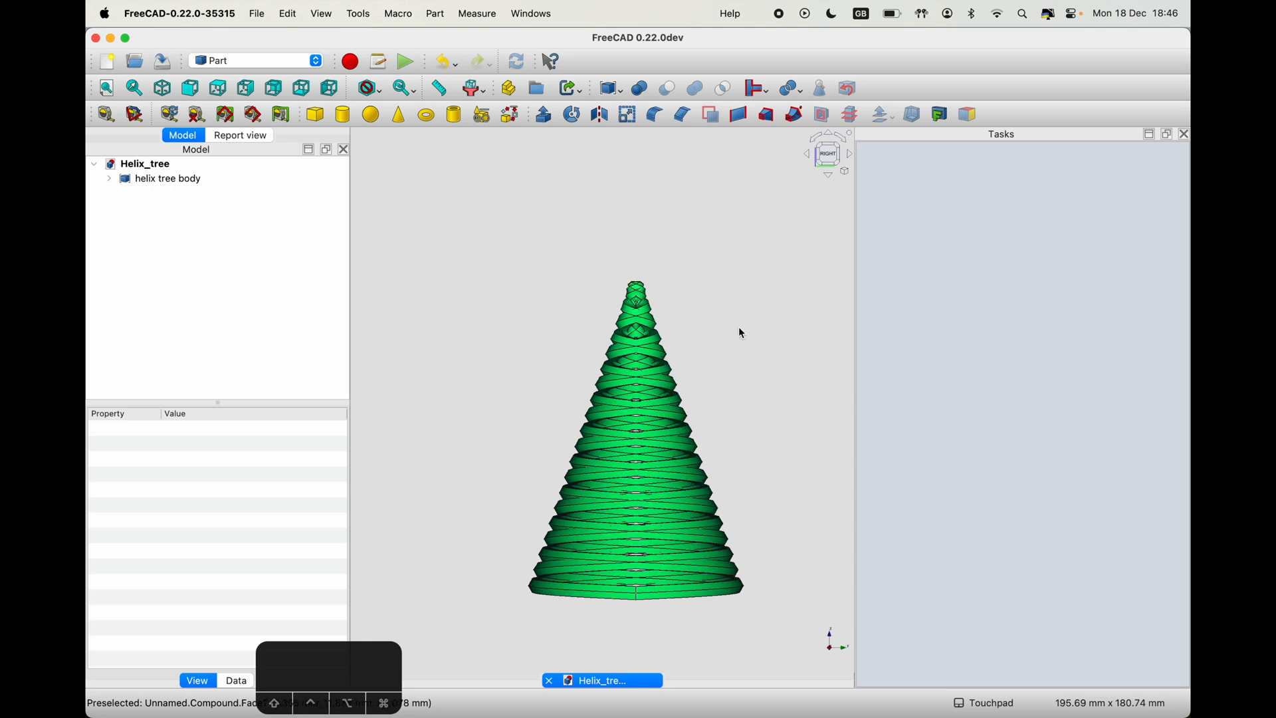
shift+drag(744, 331, 697, 323)
click(827, 157)
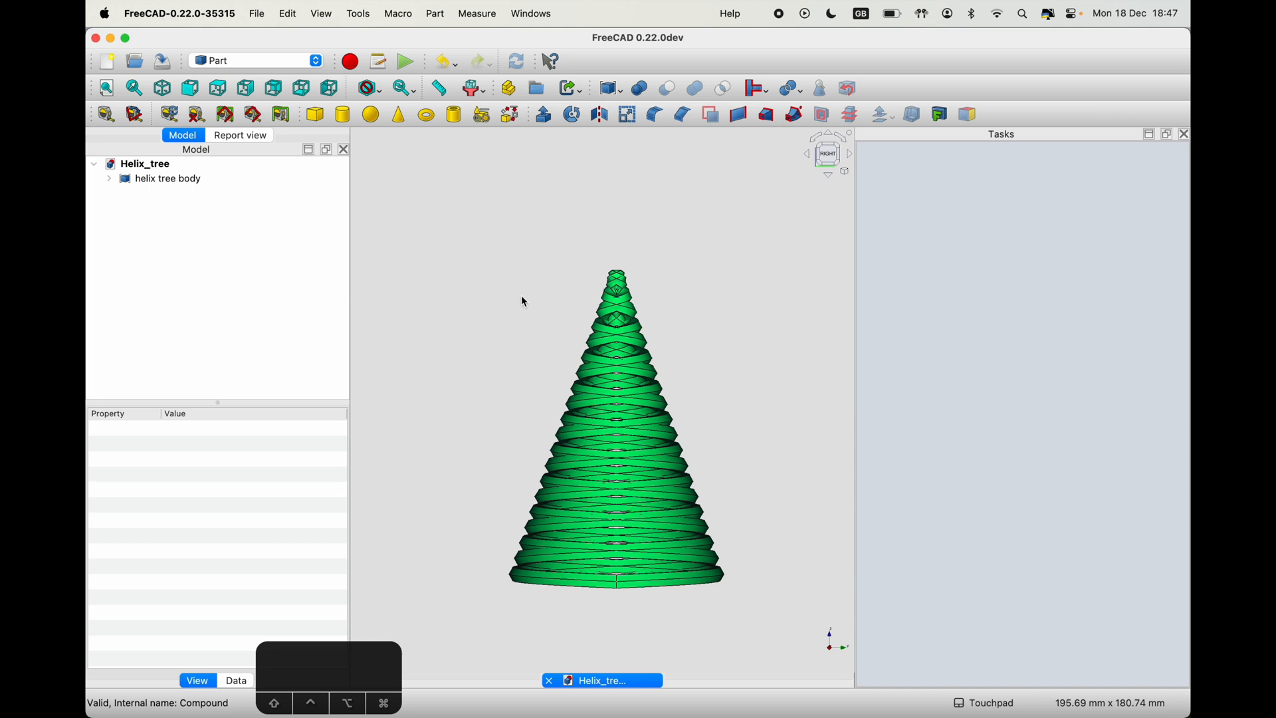
shift+drag(696, 452, 672, 496)
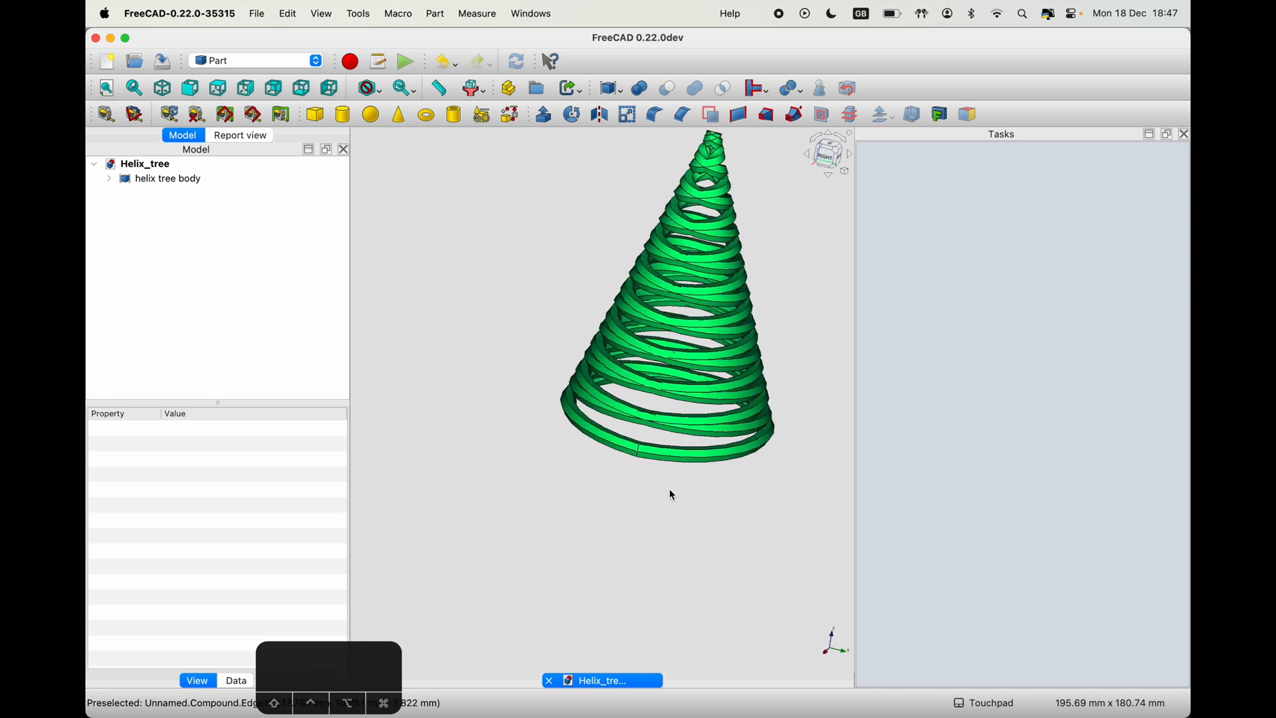
scroll(699, 498, up, 10)
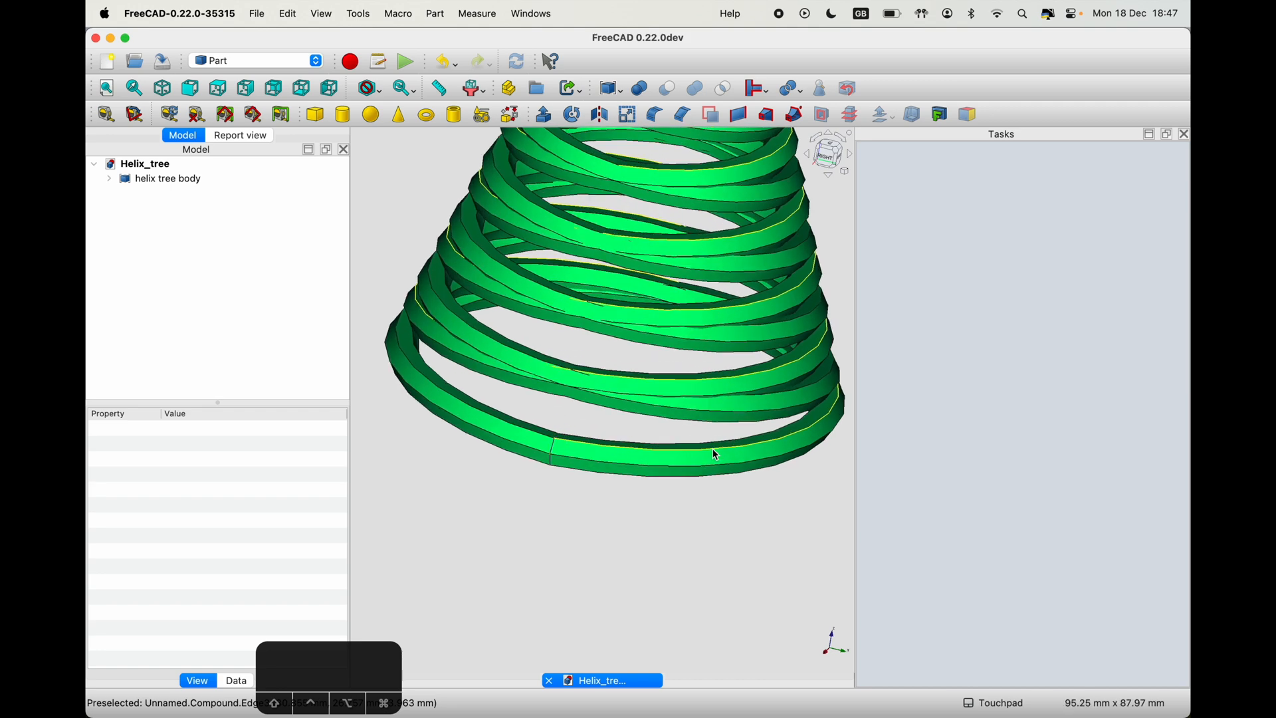
scroll(712, 450, up, 6)
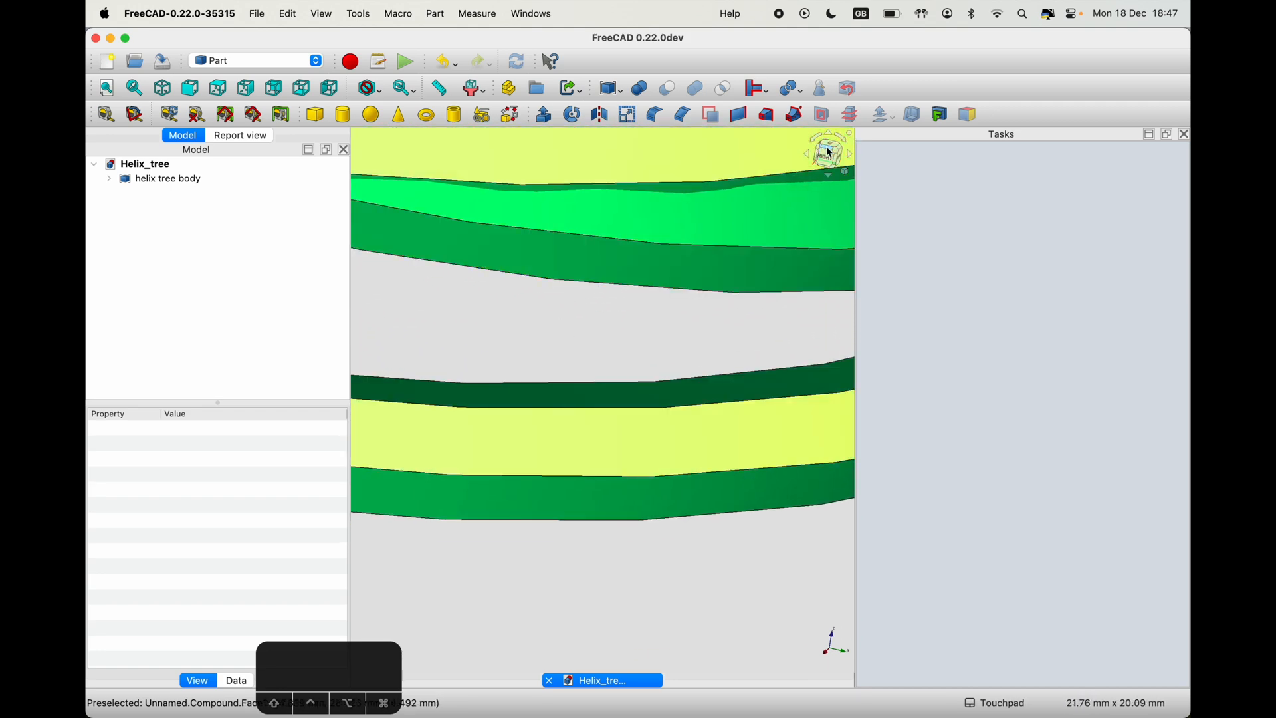
drag(827, 148, 834, 159)
scroll(651, 453, down, 10)
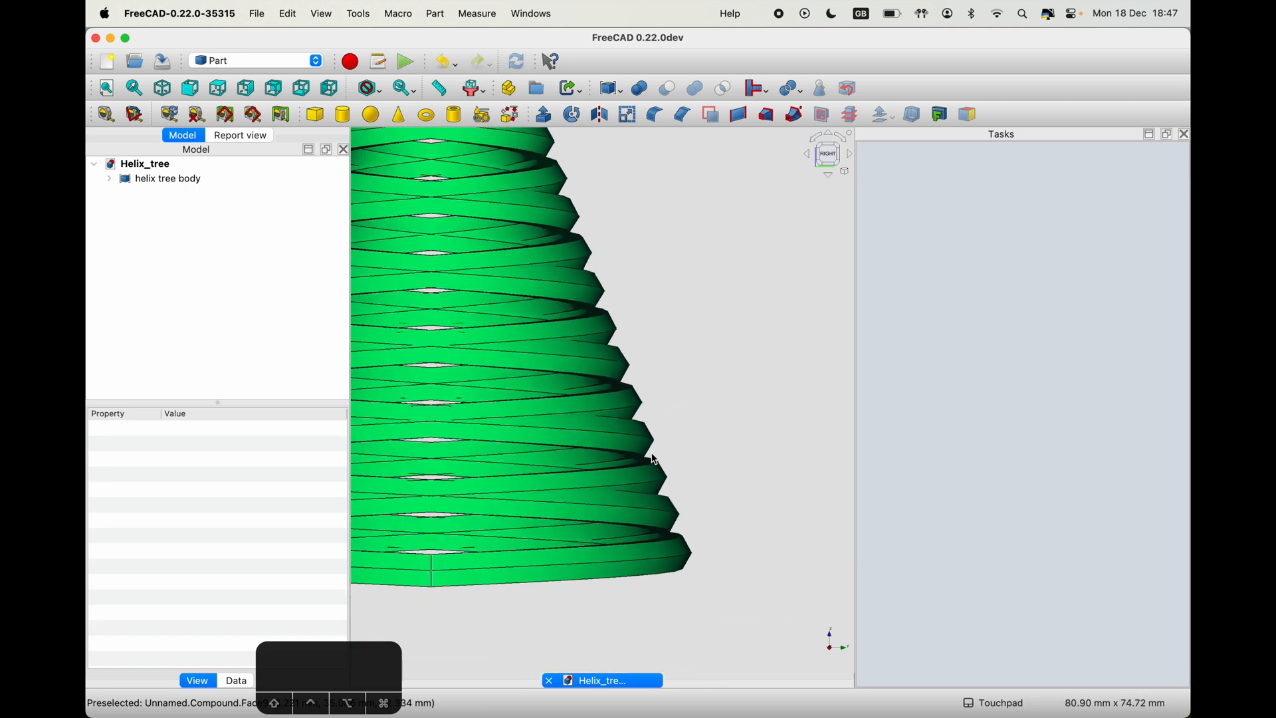
- Switch to PrusaSlicer and inspect the star topper and the helix tree on the print bed
mouse_move(650, 701)
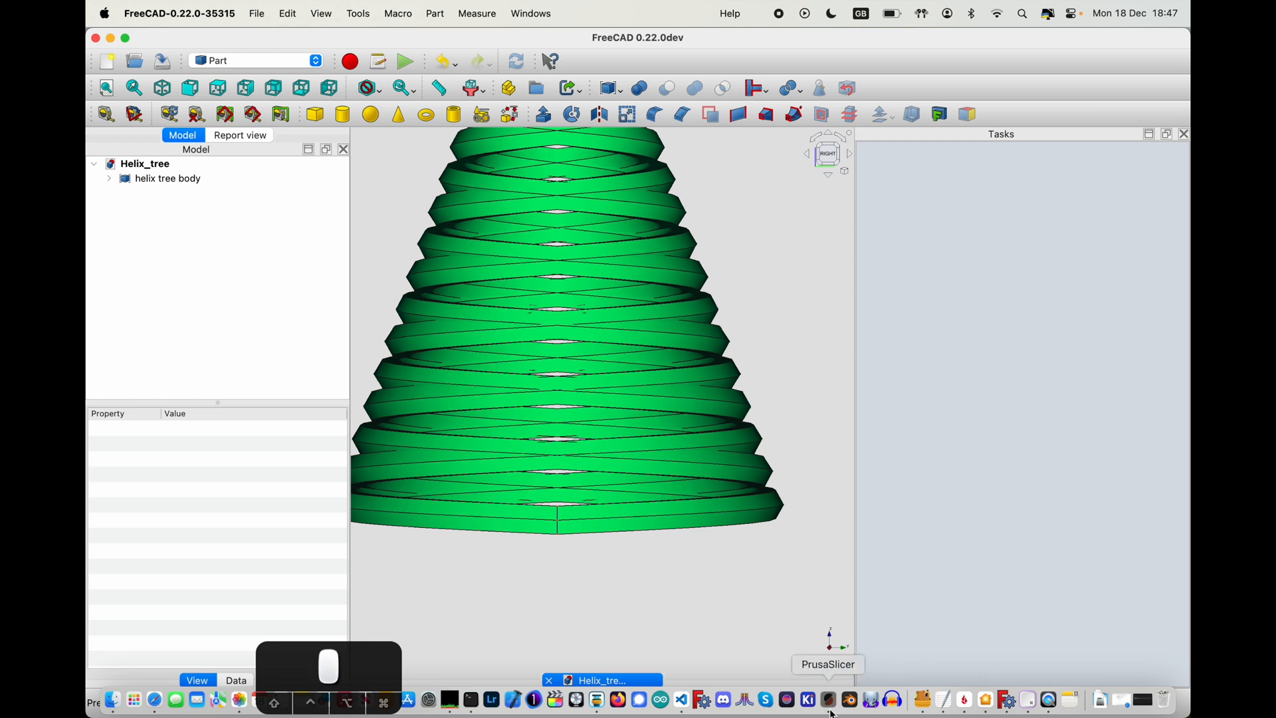
key(super+Tab)
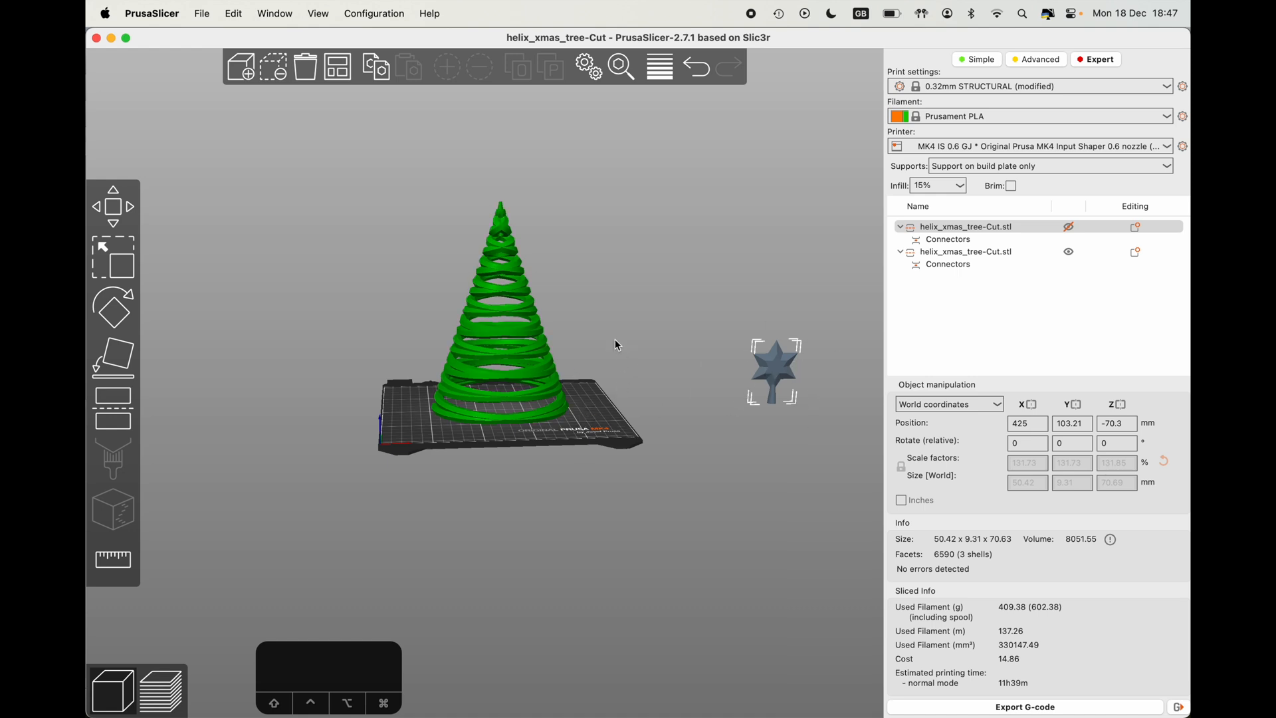
click(645, 296)
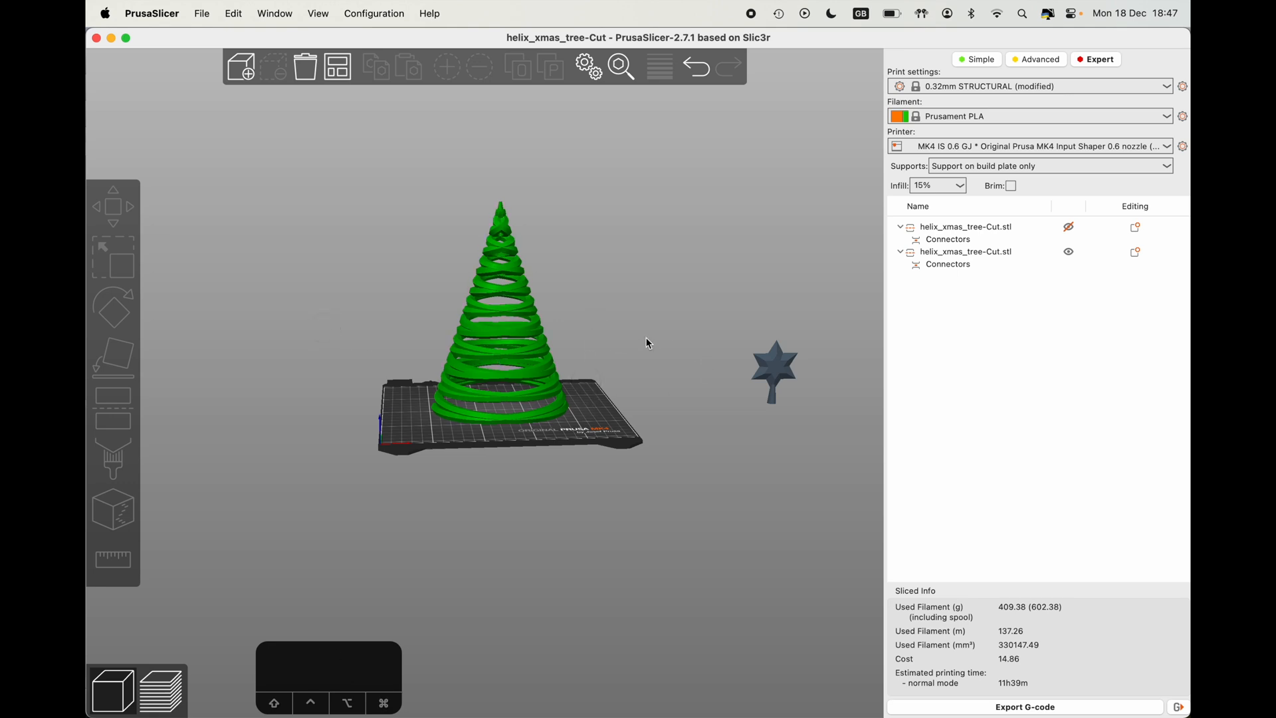
click(773, 359)
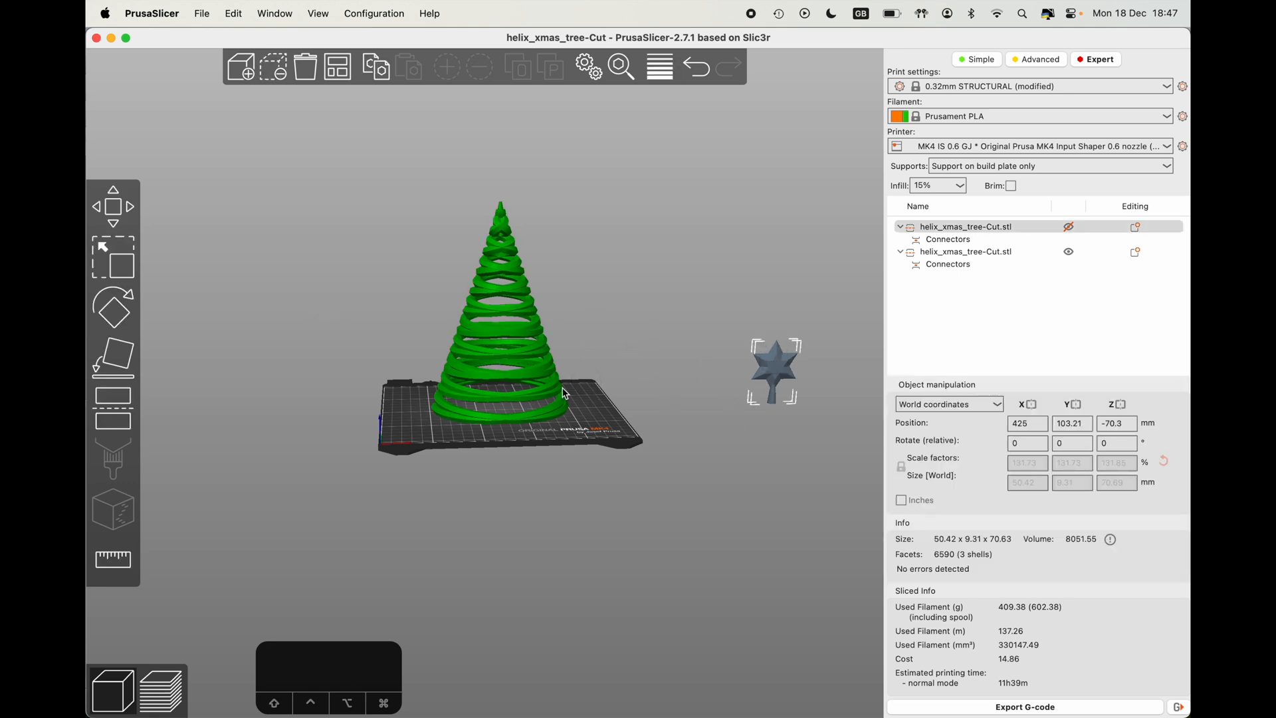
scroll(538, 300, up, 5)
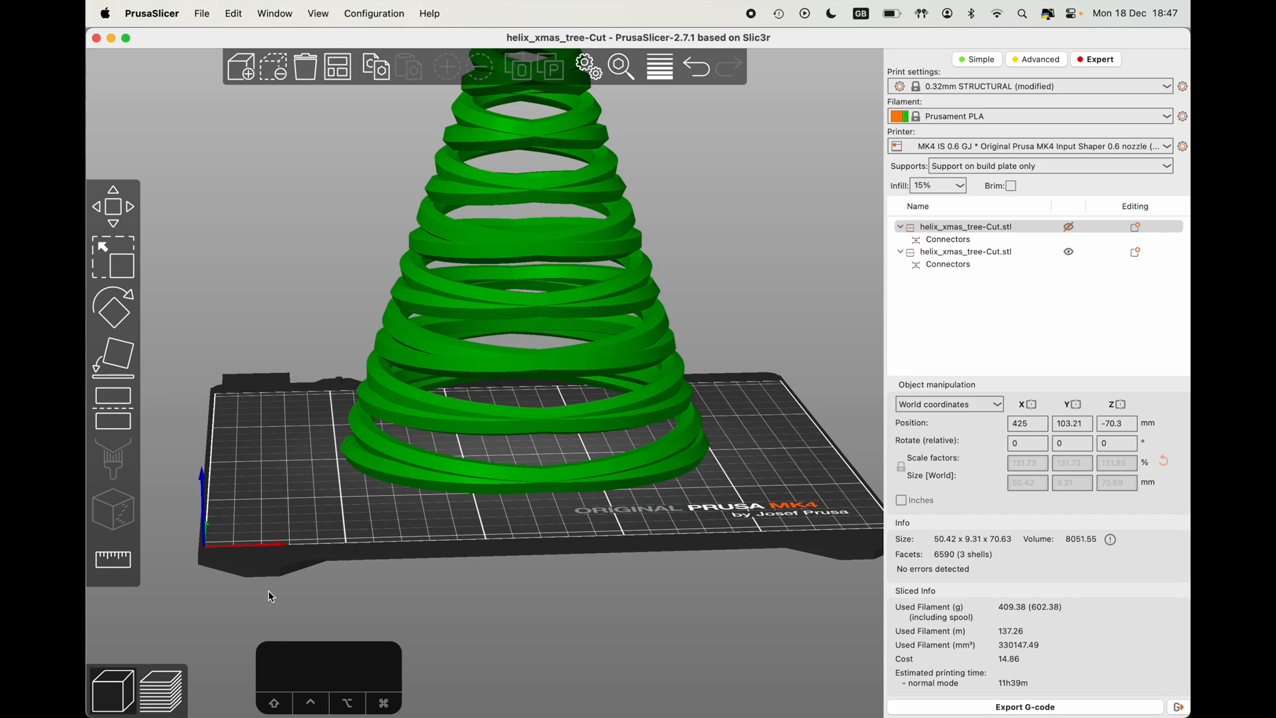
- Preview the sliced tree and examine its layers and supports at a lower layer height
click(163, 688)
drag(701, 449, 758, 245)
drag(842, 67, 808, 59)
drag(708, 224, 725, 374)
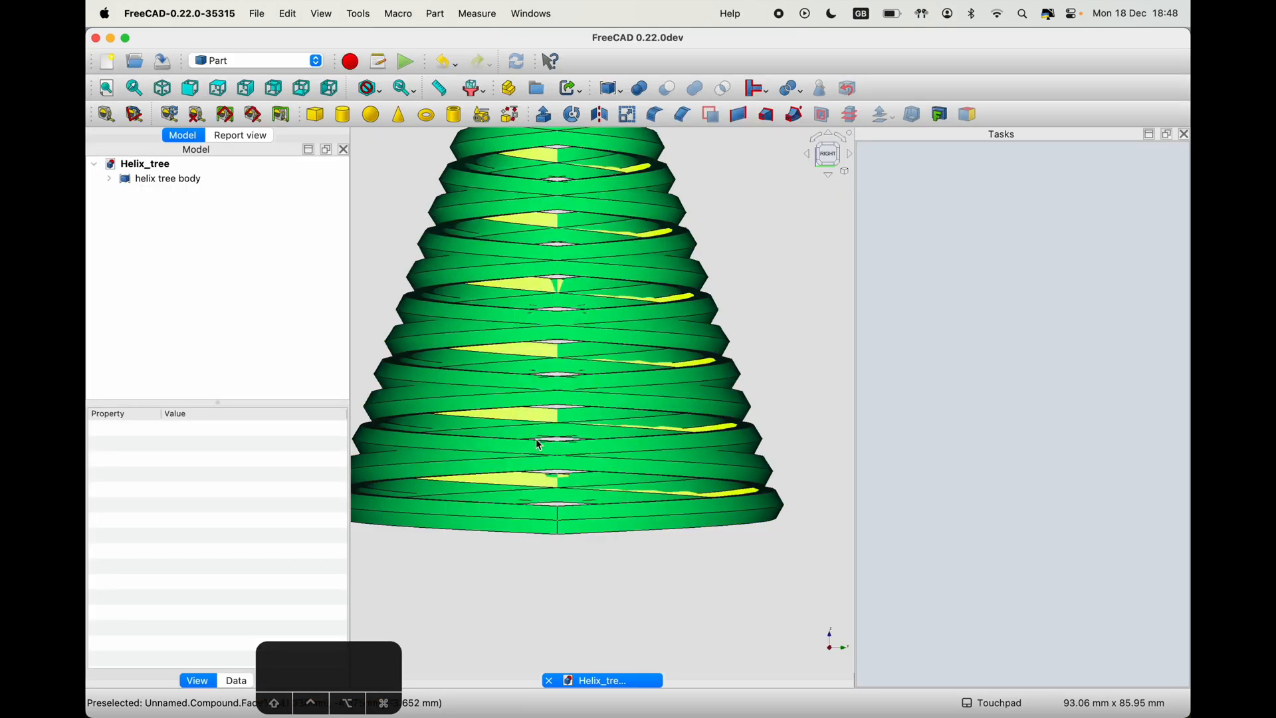
- Return to FreeCAD, change to the Part Design workbench and create a new body
scroll(704, 379, down, 10)
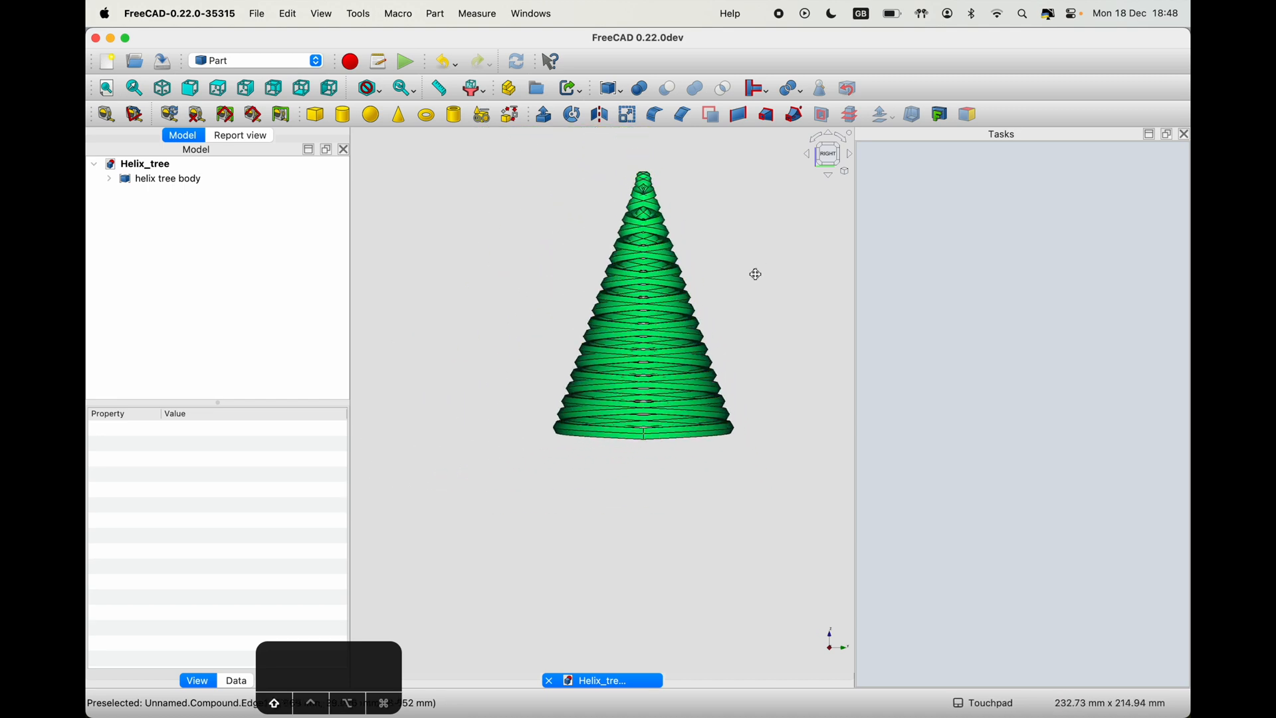
scroll(596, 257, up, 10)
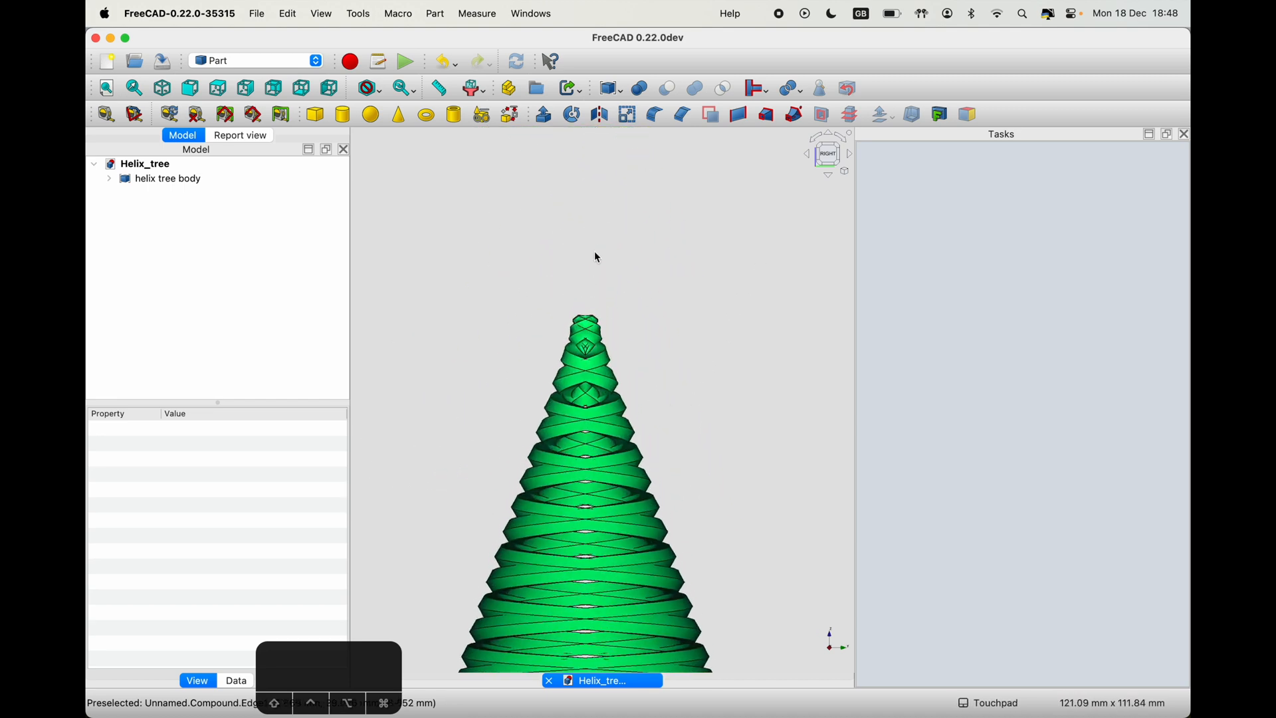
scroll(619, 278, down, 8)
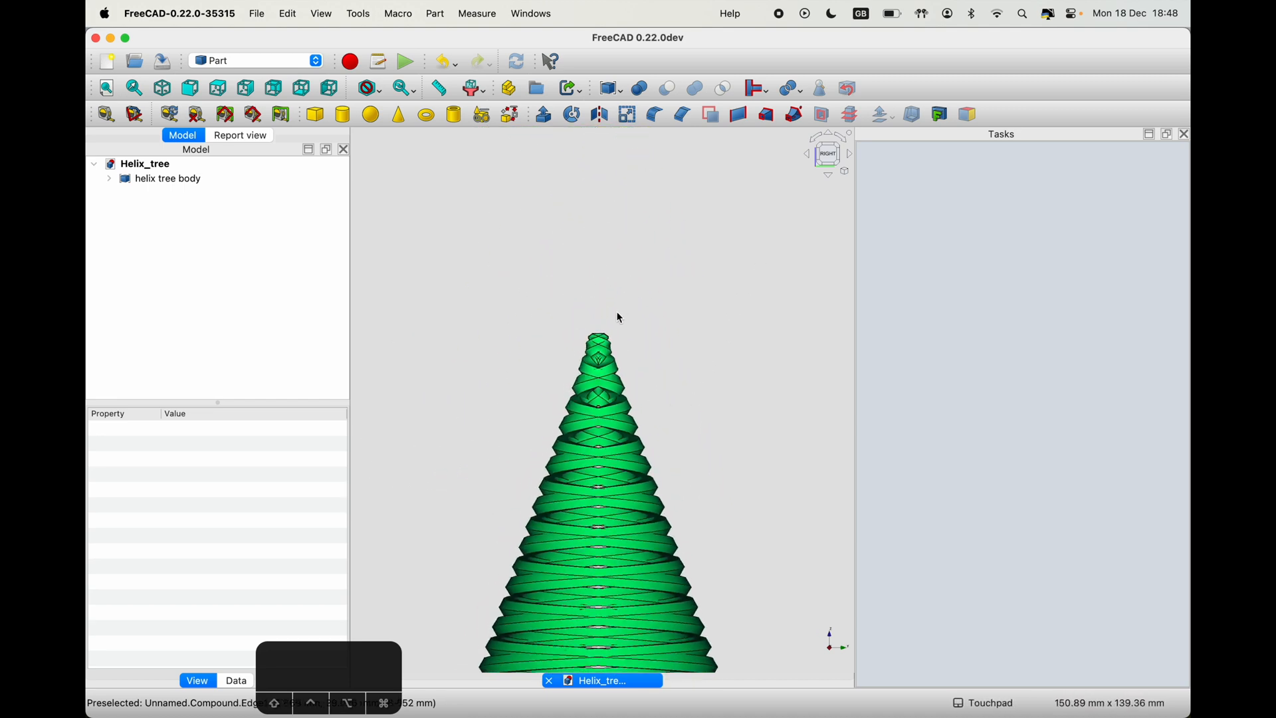
shift+drag(623, 295, 620, 304)
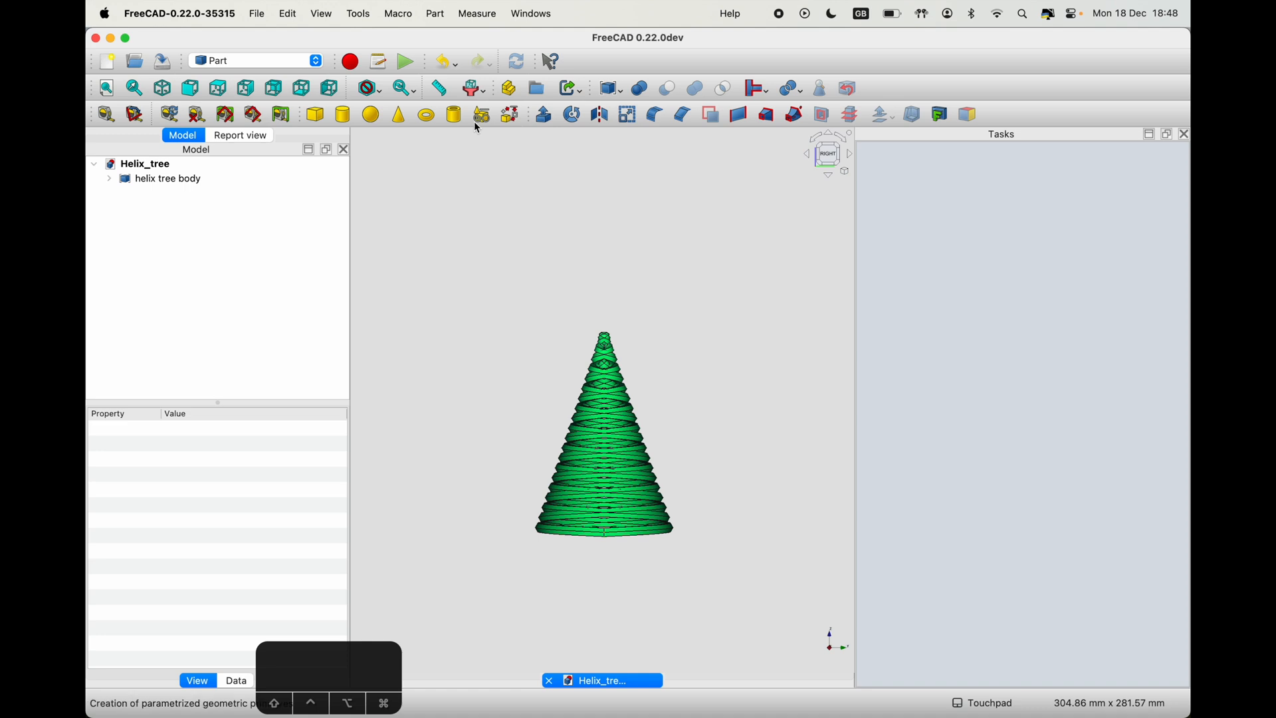
click(243, 60)
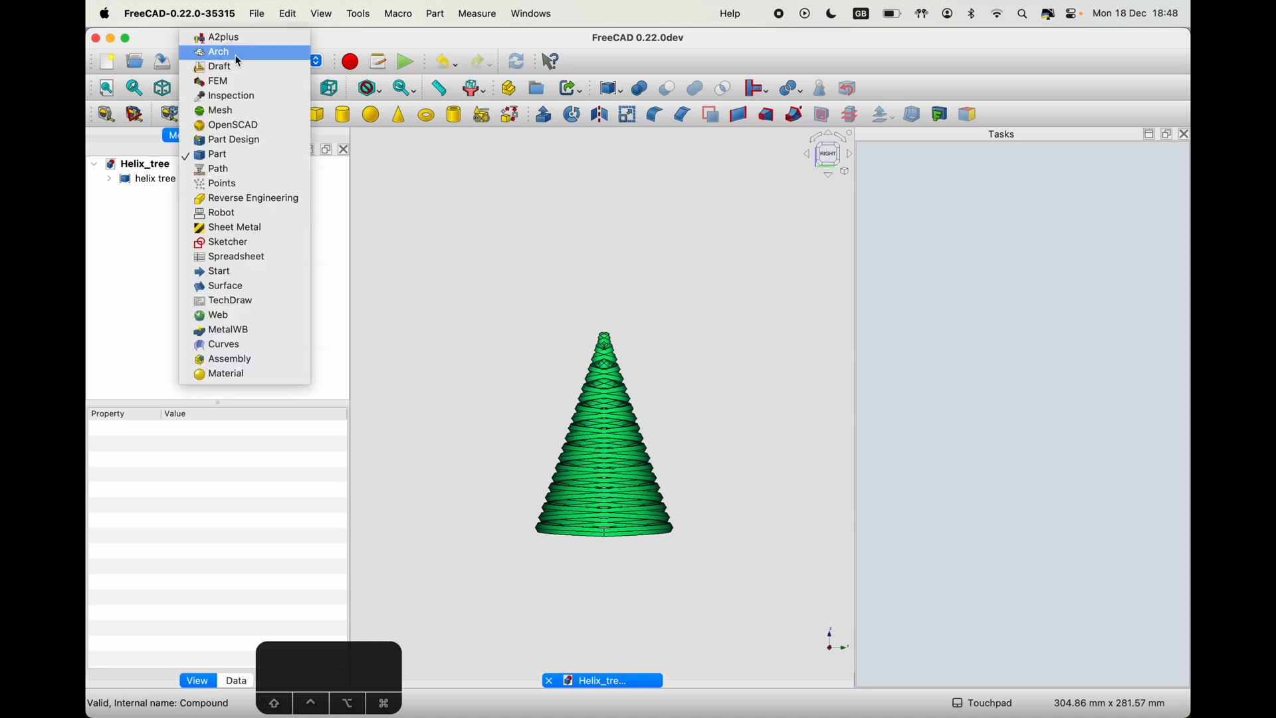
click(268, 137)
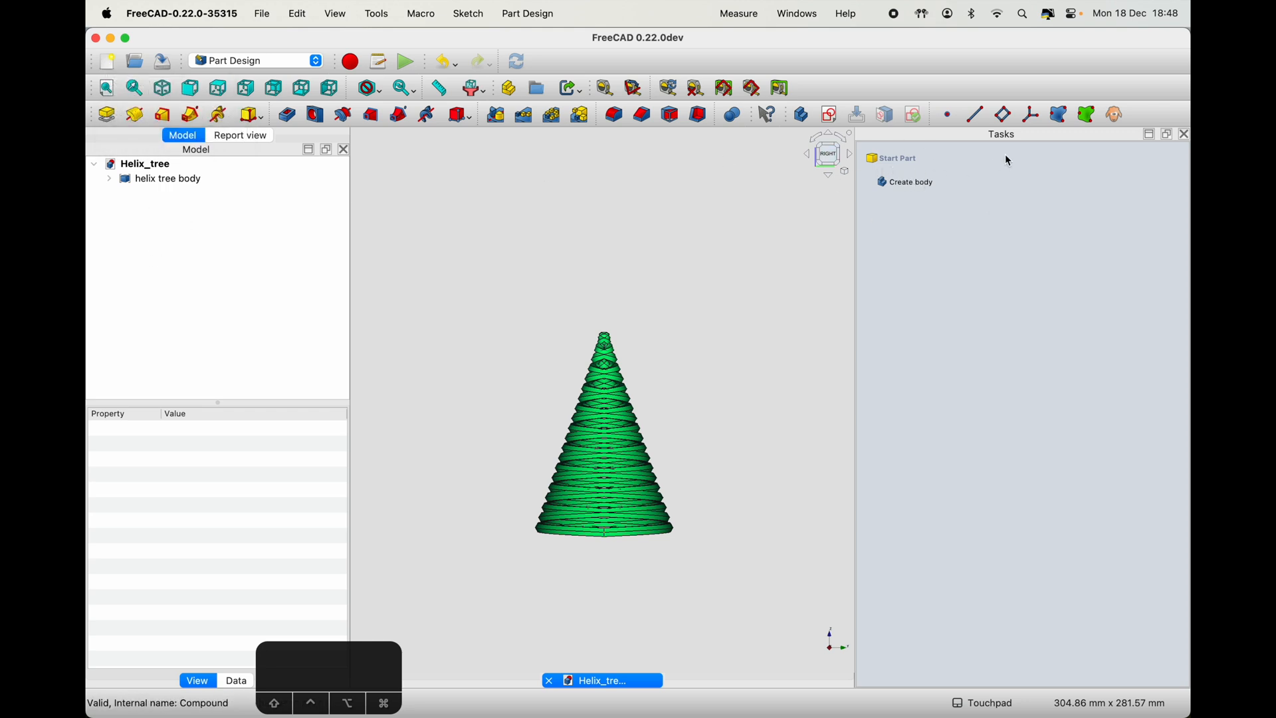
click(916, 184)
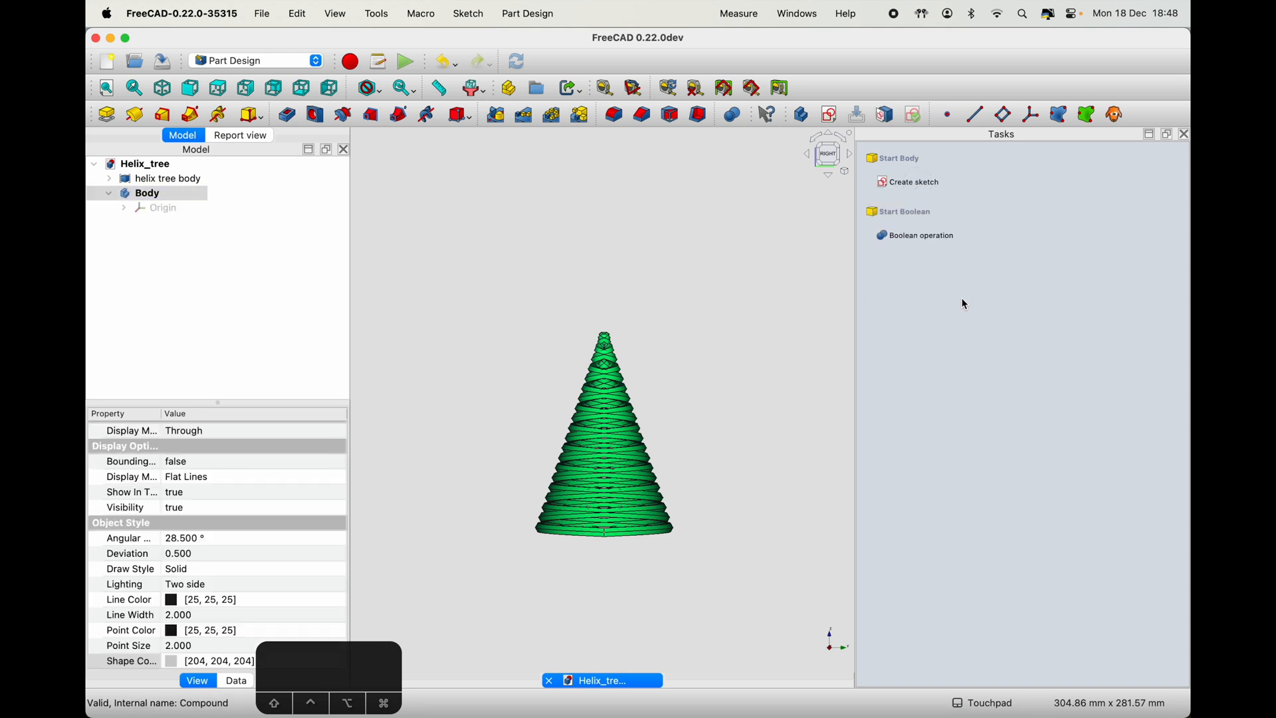
- Create an empty sketch on the YZ plane of the new body and close it
click(920, 180)
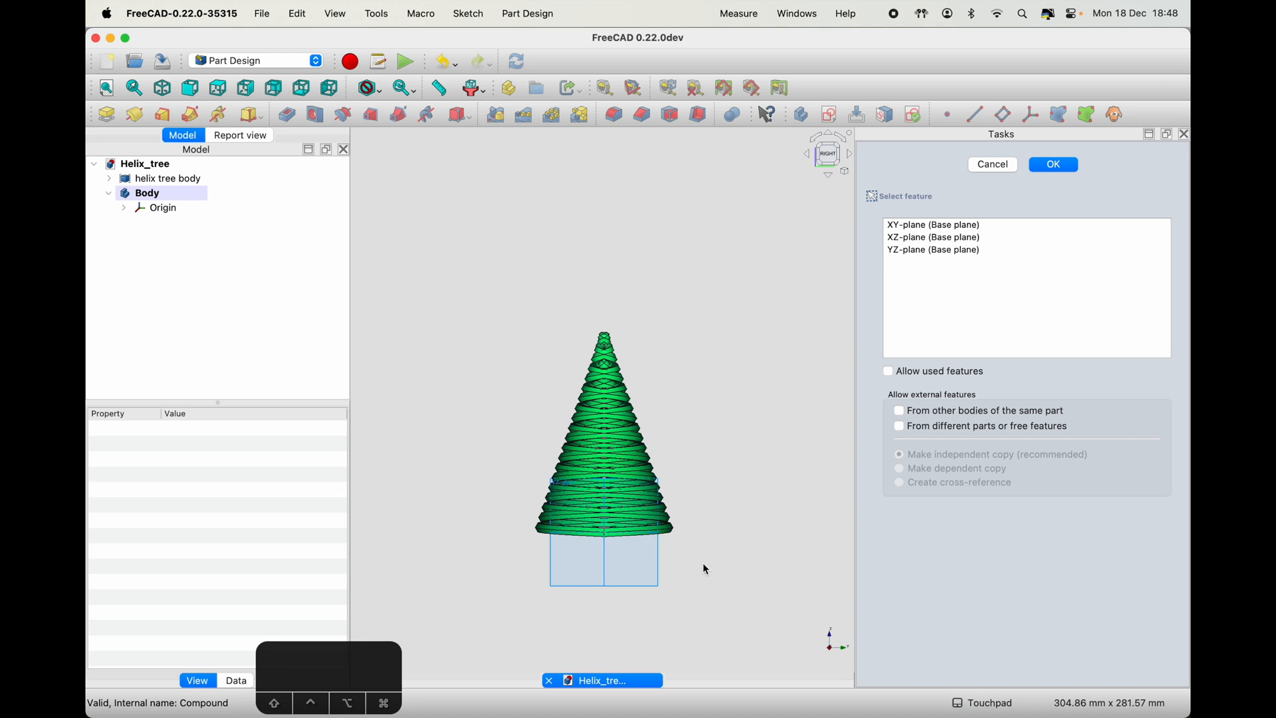
click(656, 565)
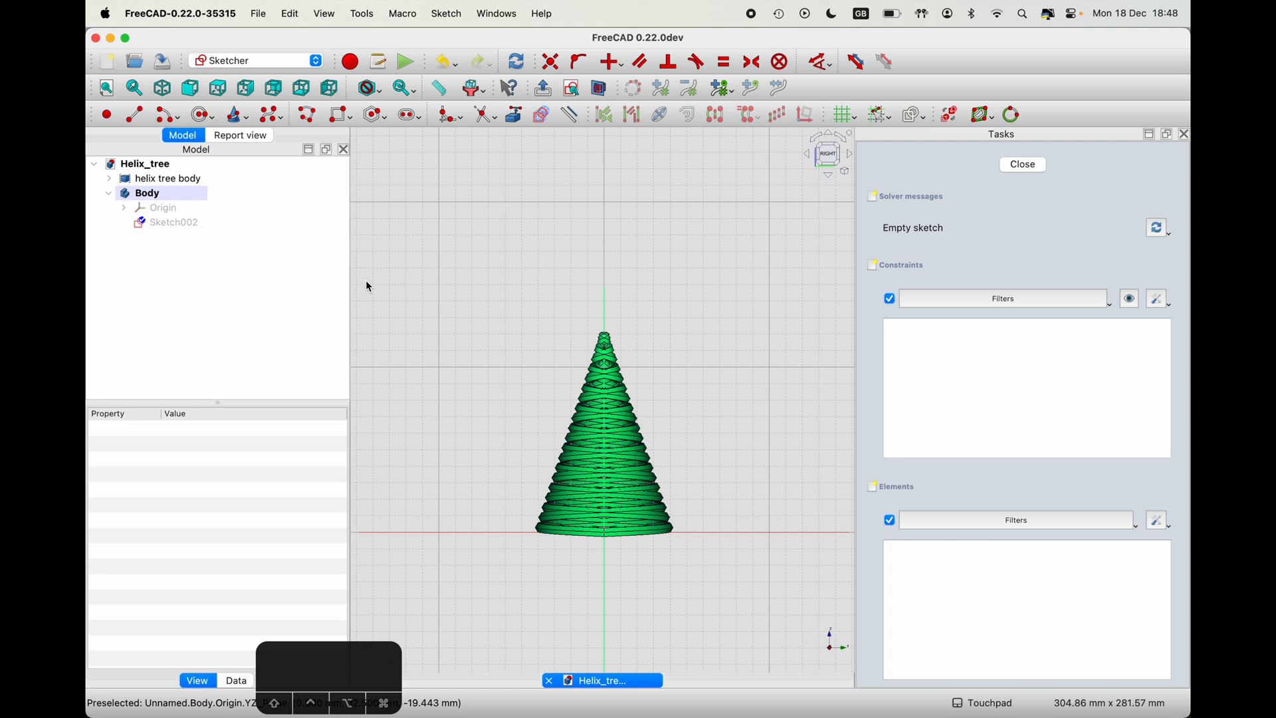
click(1027, 164)
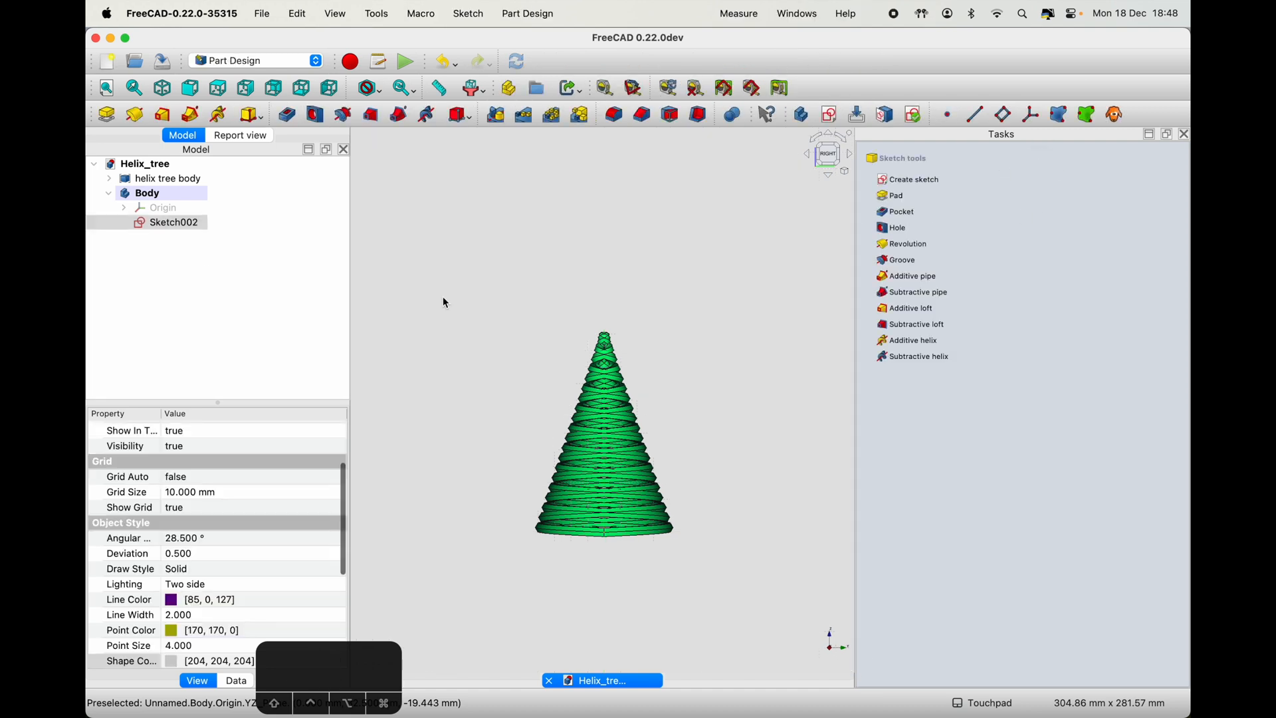
- Rename the new body as star and open its empty sketch for editing
click(163, 192)
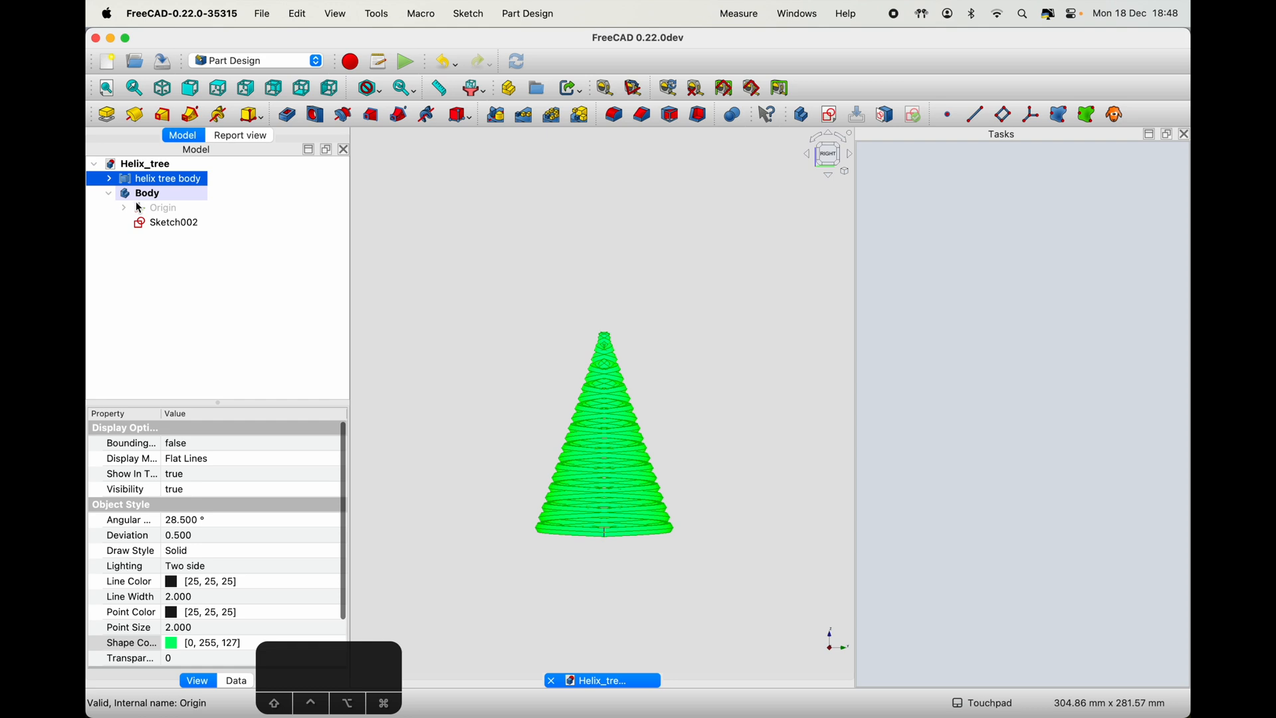
right_click(150, 196)
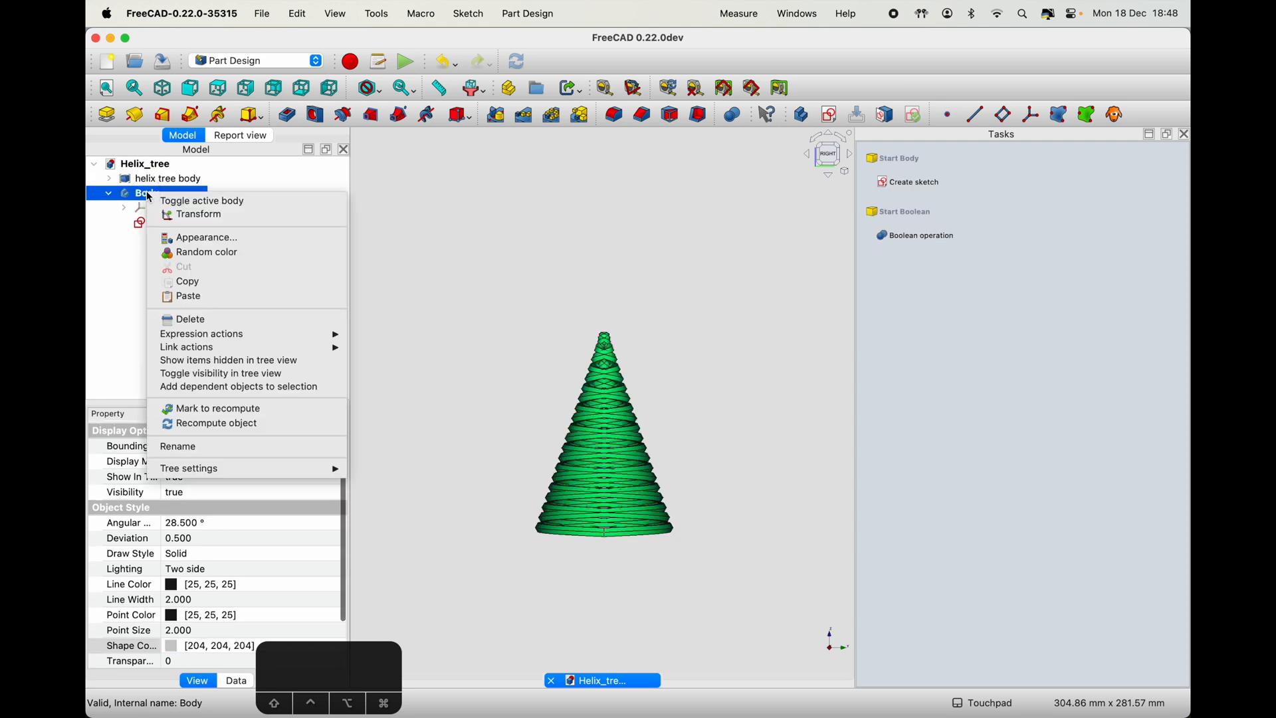
click(200, 447)
text(star)
key(Return)
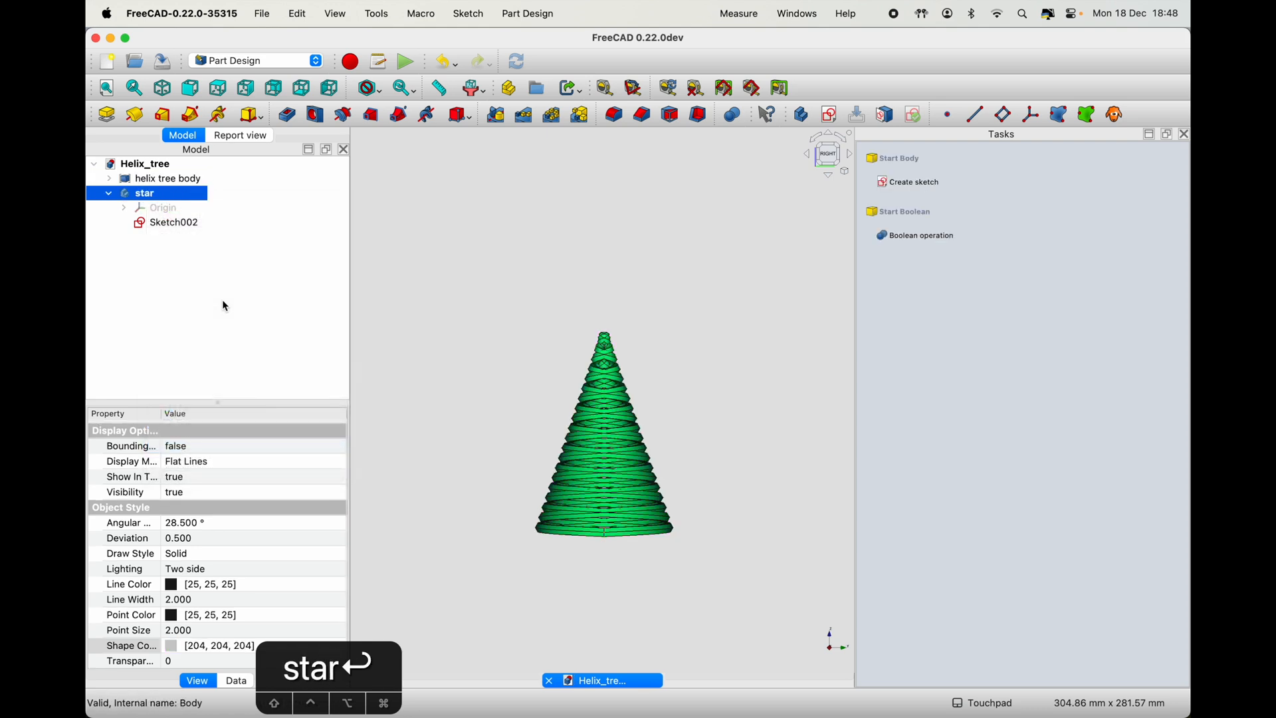
click(176, 225)
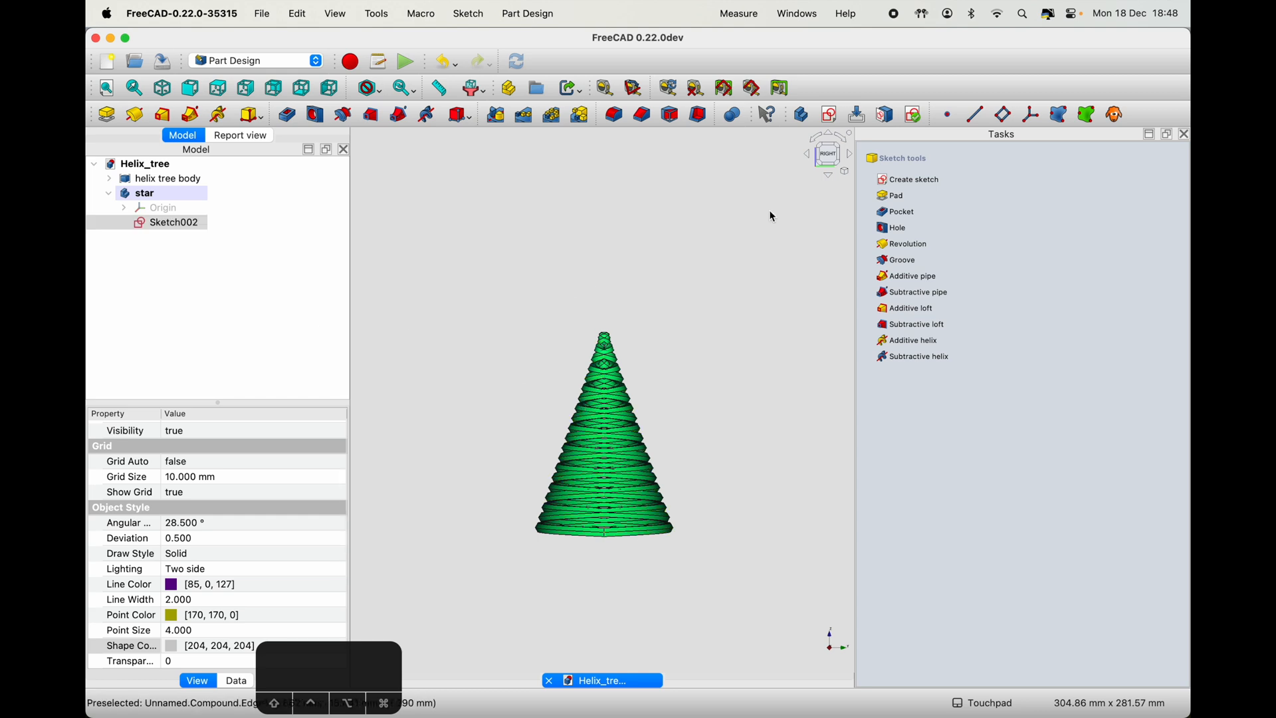
double_click(170, 226)
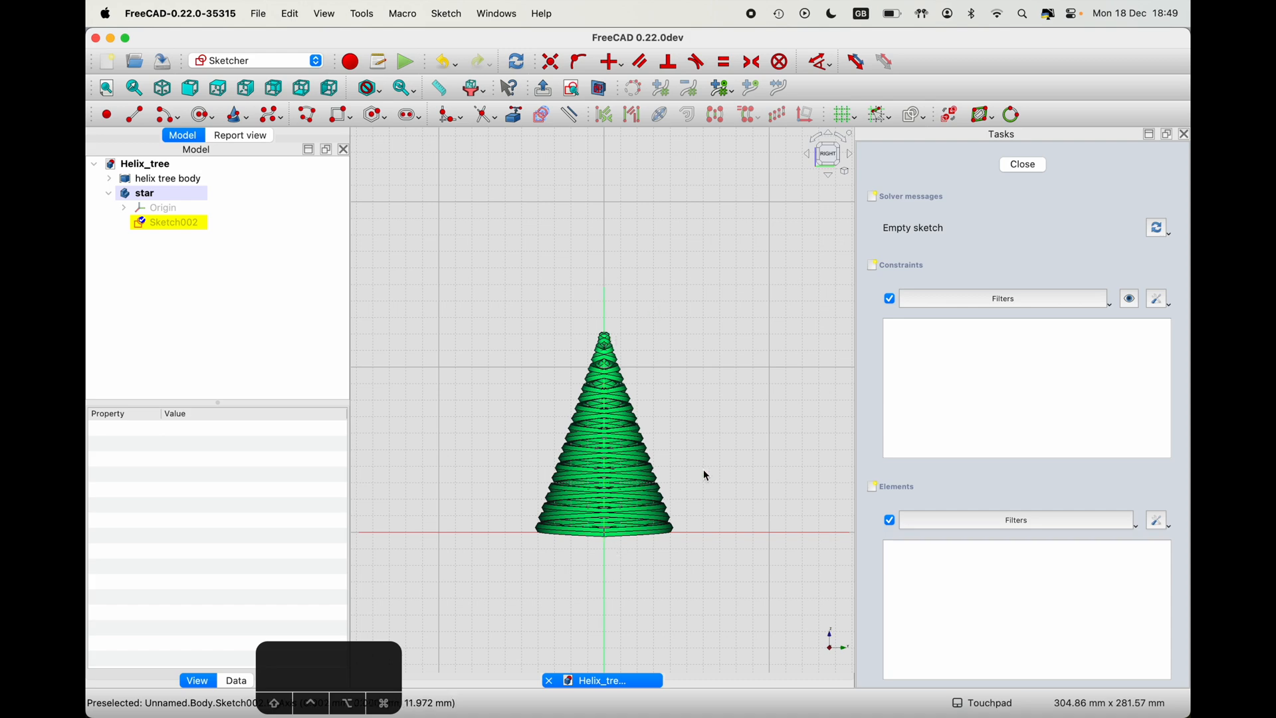
- Examine the tree against the sketch plane from an oblique angle and from each side, returning to the right view
mouse_move(718, 493)
shift+mouse_down()
mouse_move(698, 450)
mouse_move(736, 440)
mouse_move(750, 547)
mouse_move(721, 538)
mouse_move(741, 421)
shift+mouse_up()
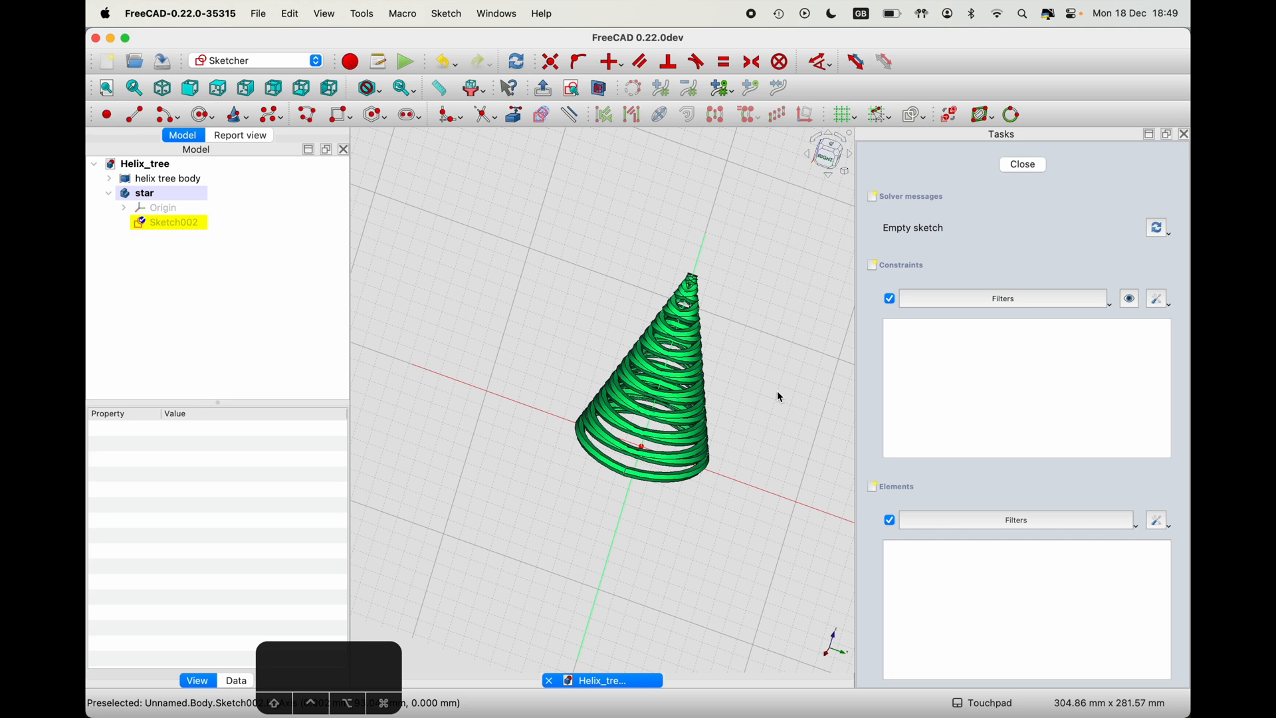
click(829, 158)
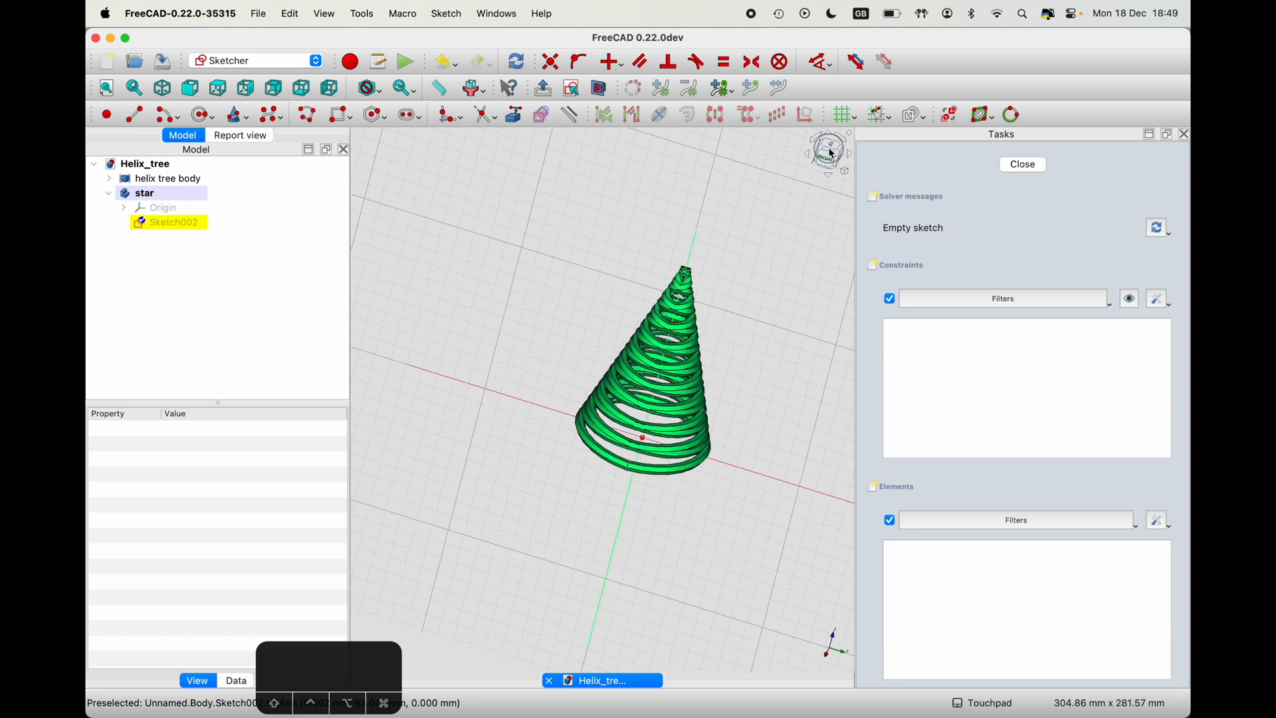
click(829, 162)
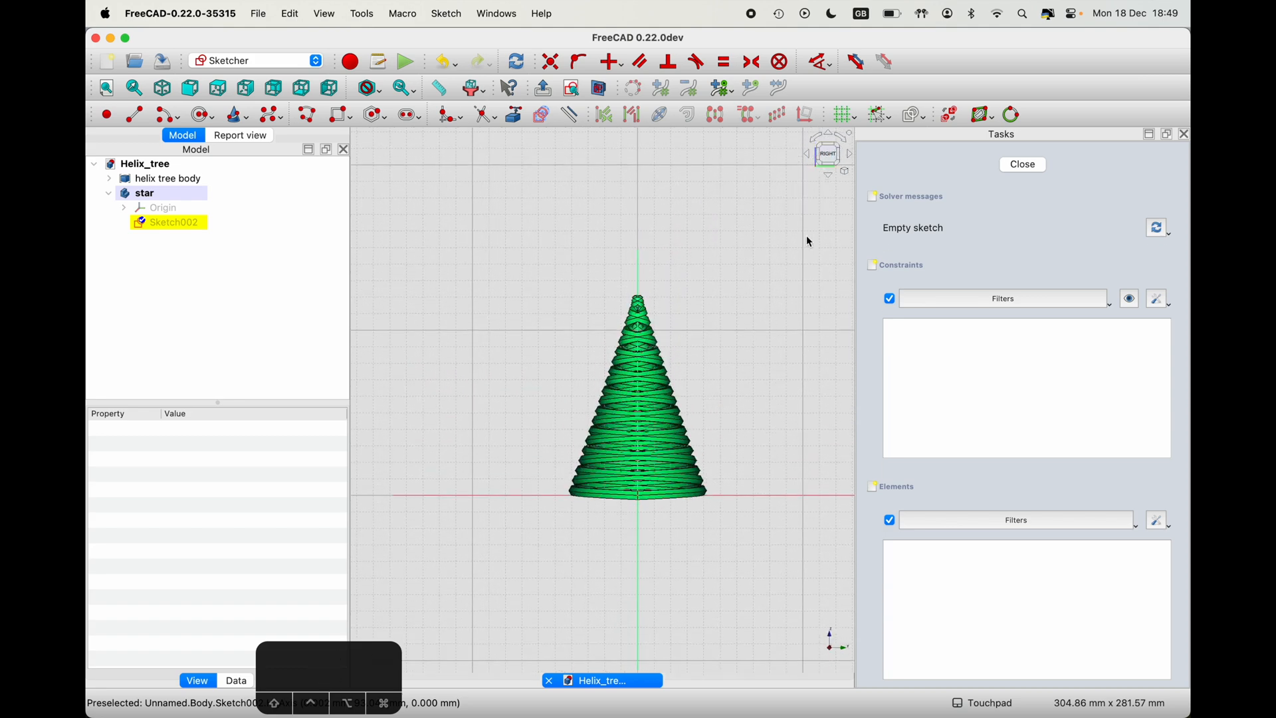
click(856, 160)
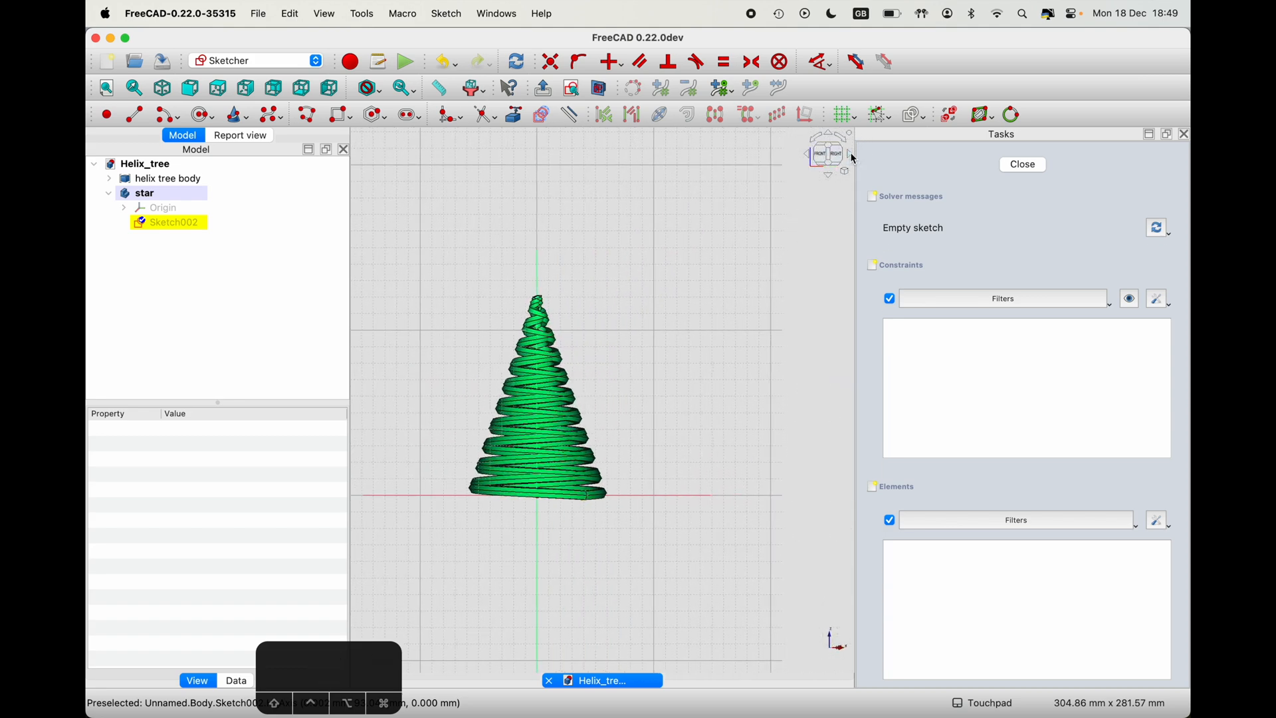
shift+middle_drag(574, 419, 692, 423)
click(853, 161)
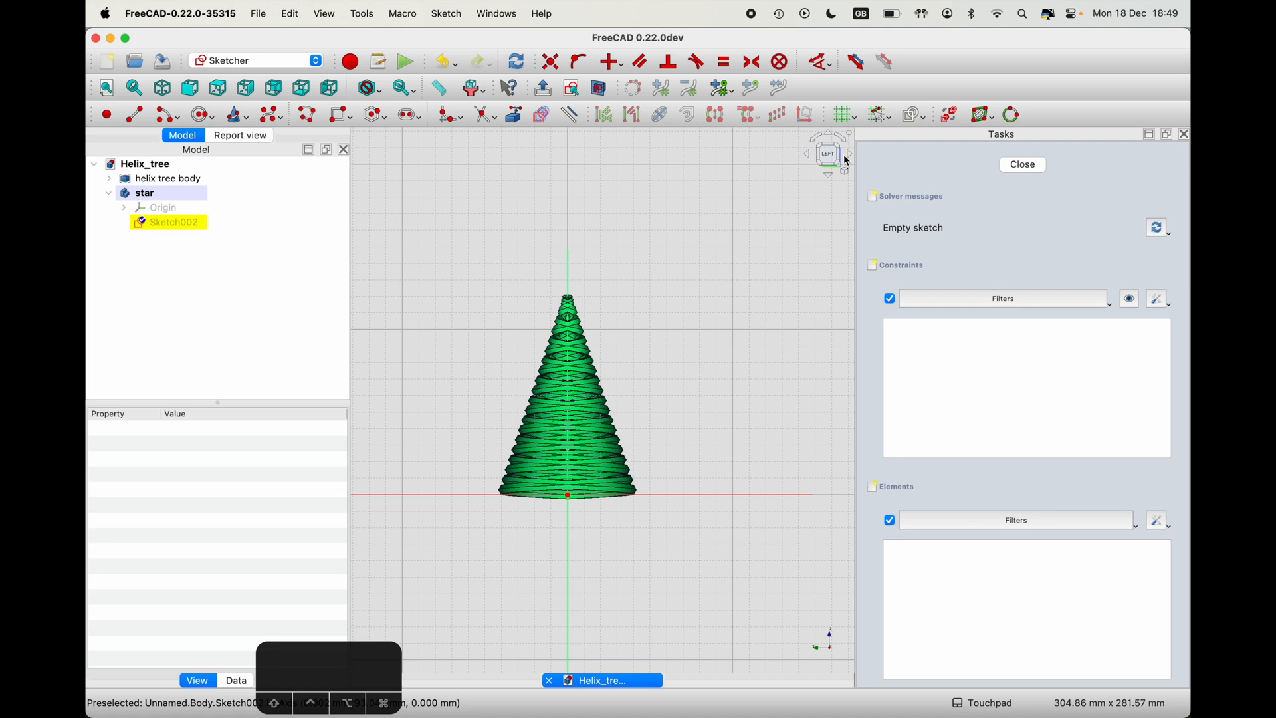
click(855, 160)
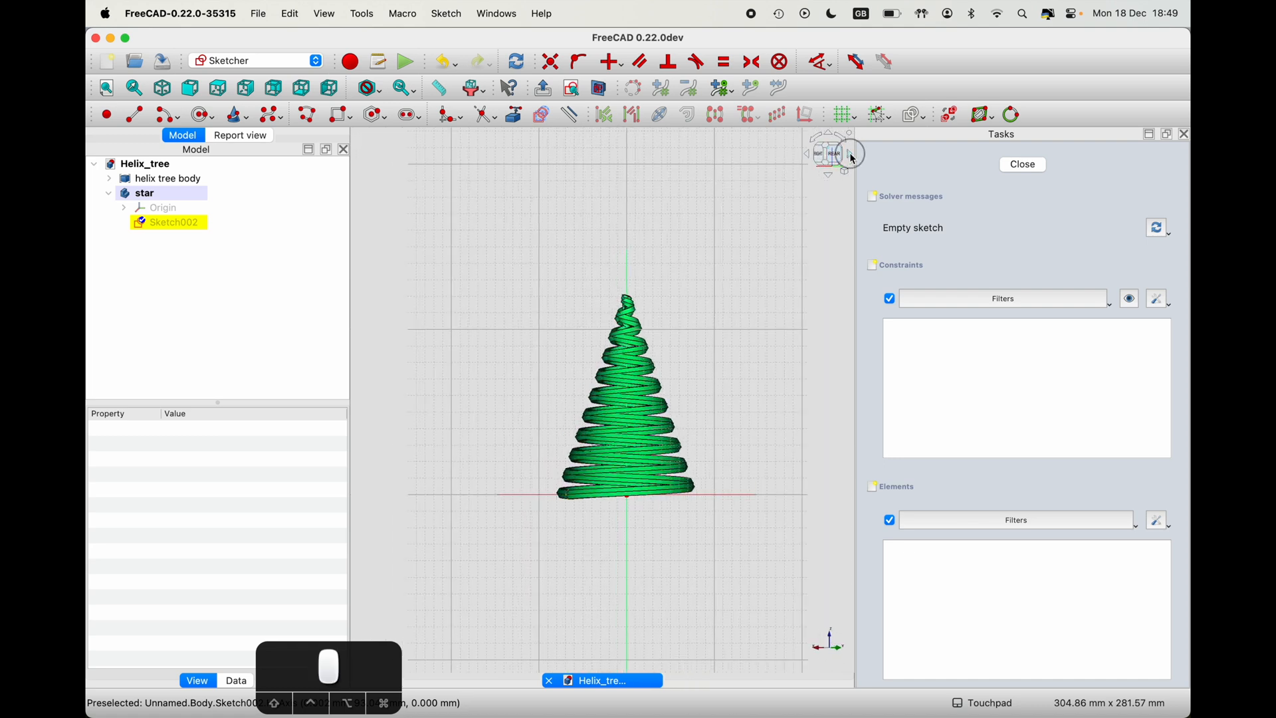
click(855, 160)
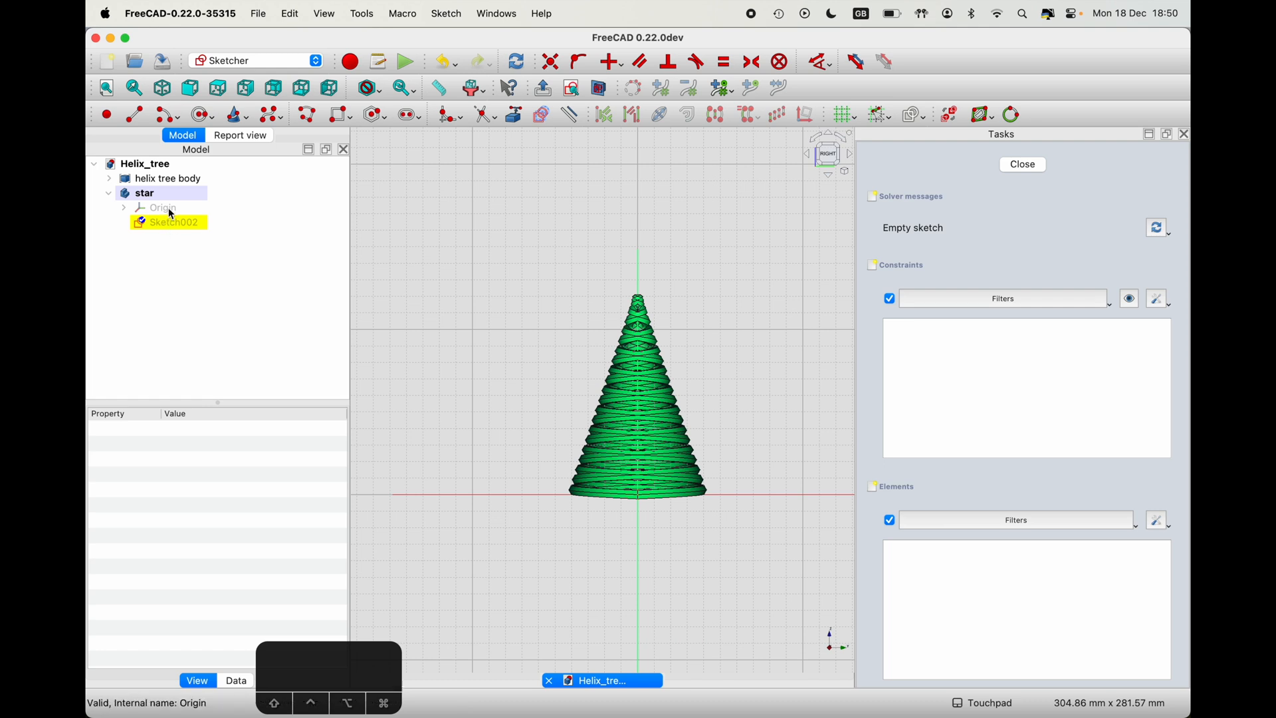
- Show the star body's origin planes, check their placement from an oblique angle and return to the right view
click(199, 208)
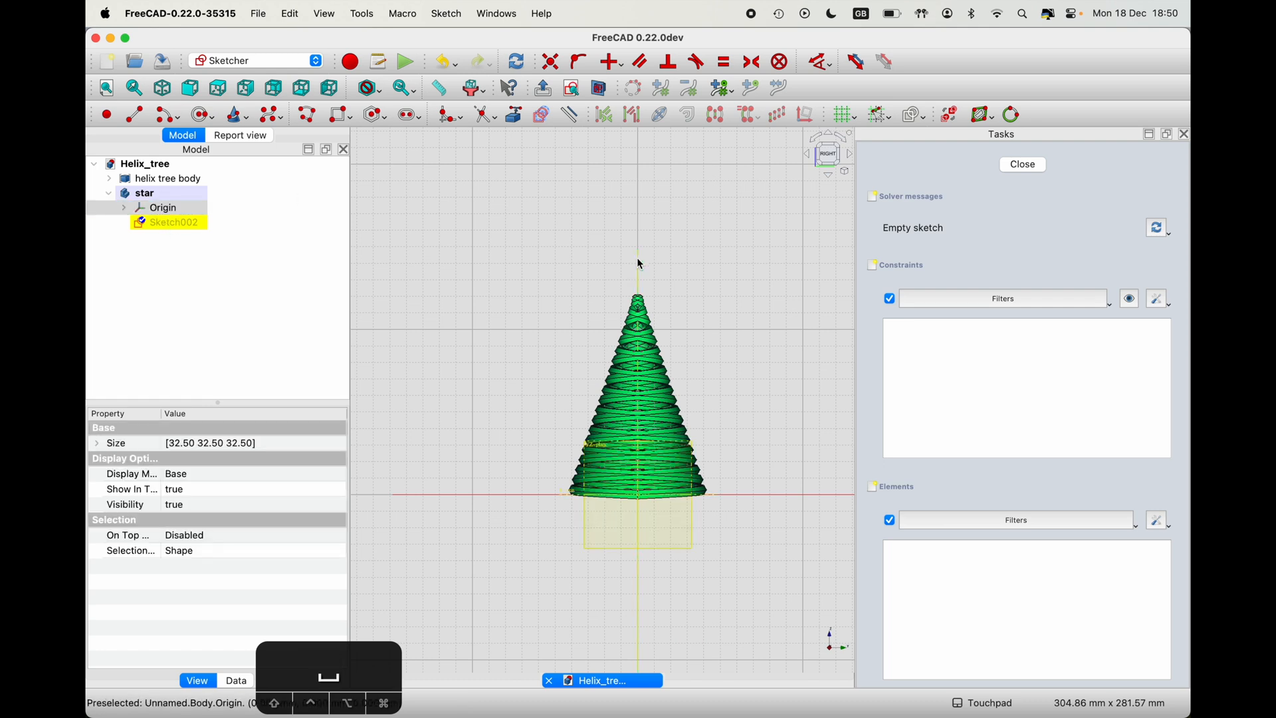
right_click(752, 365)
key(Escape)
key(Escape)
click(730, 350)
mouse_move(730, 350)
shift+mouse_down()
mouse_move(658, 365)
mouse_move(823, 523)
shift+mouse_up()
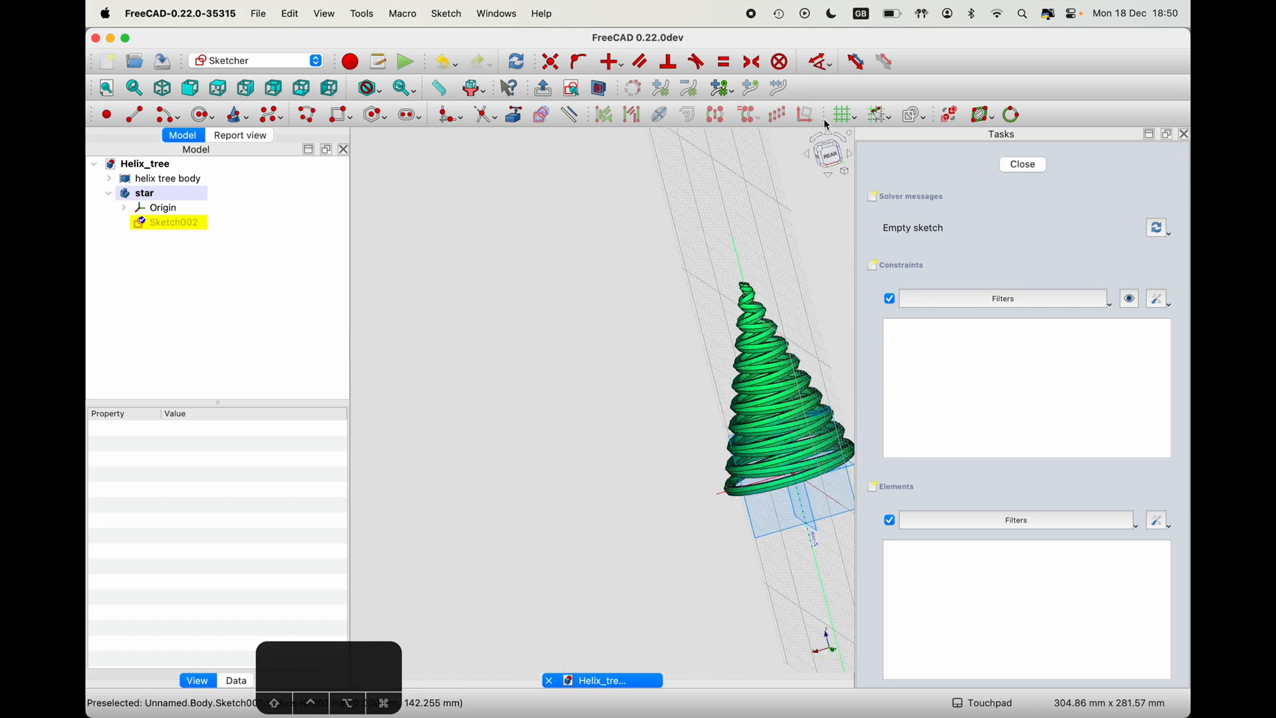
click(819, 159)
shift+drag(571, 354, 635, 335)
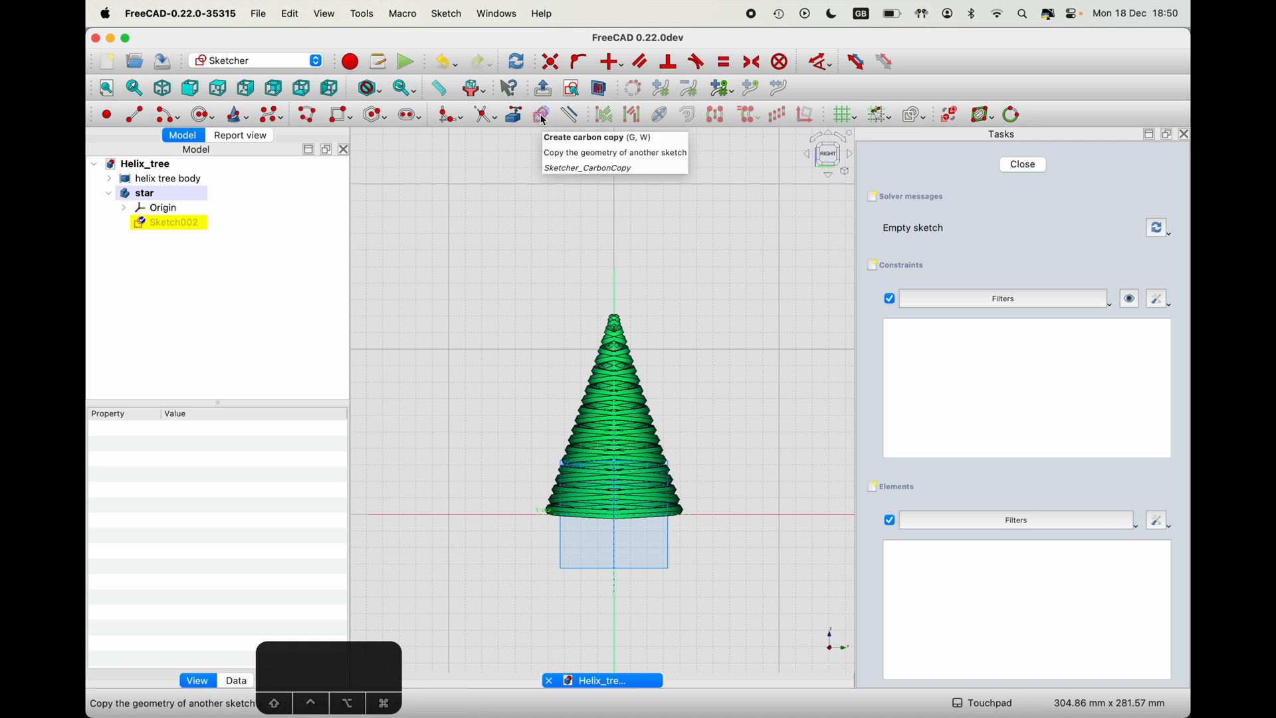
- Switch the sketch to section view so the helix tree is cut at the sketch plane
click(239, 180)
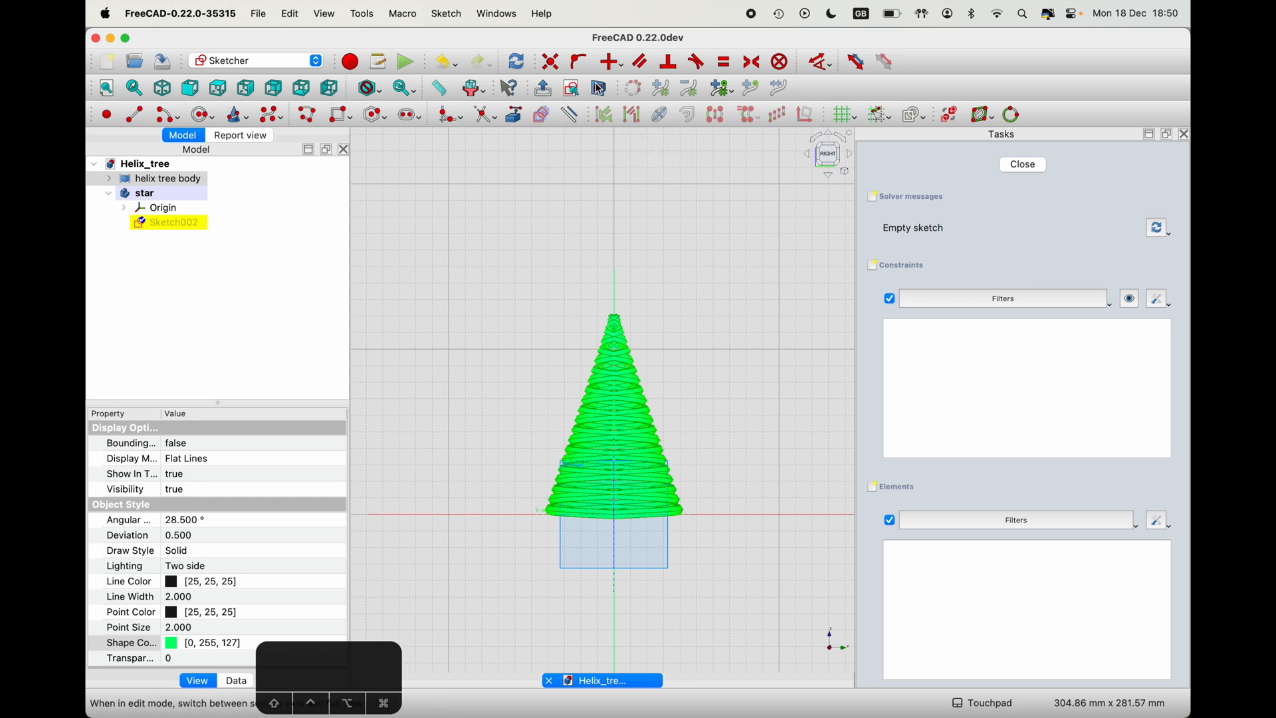
click(601, 89)
scroll(645, 305, up, 3)
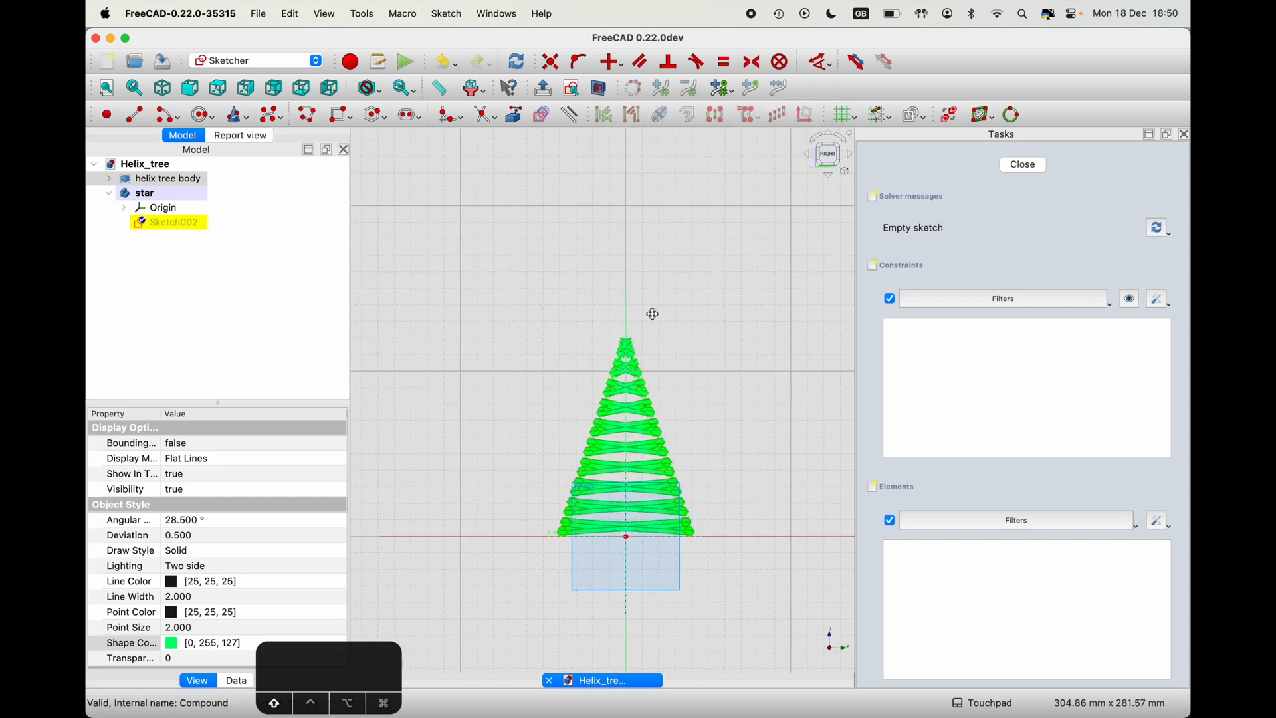
scroll(638, 370, down, 1)
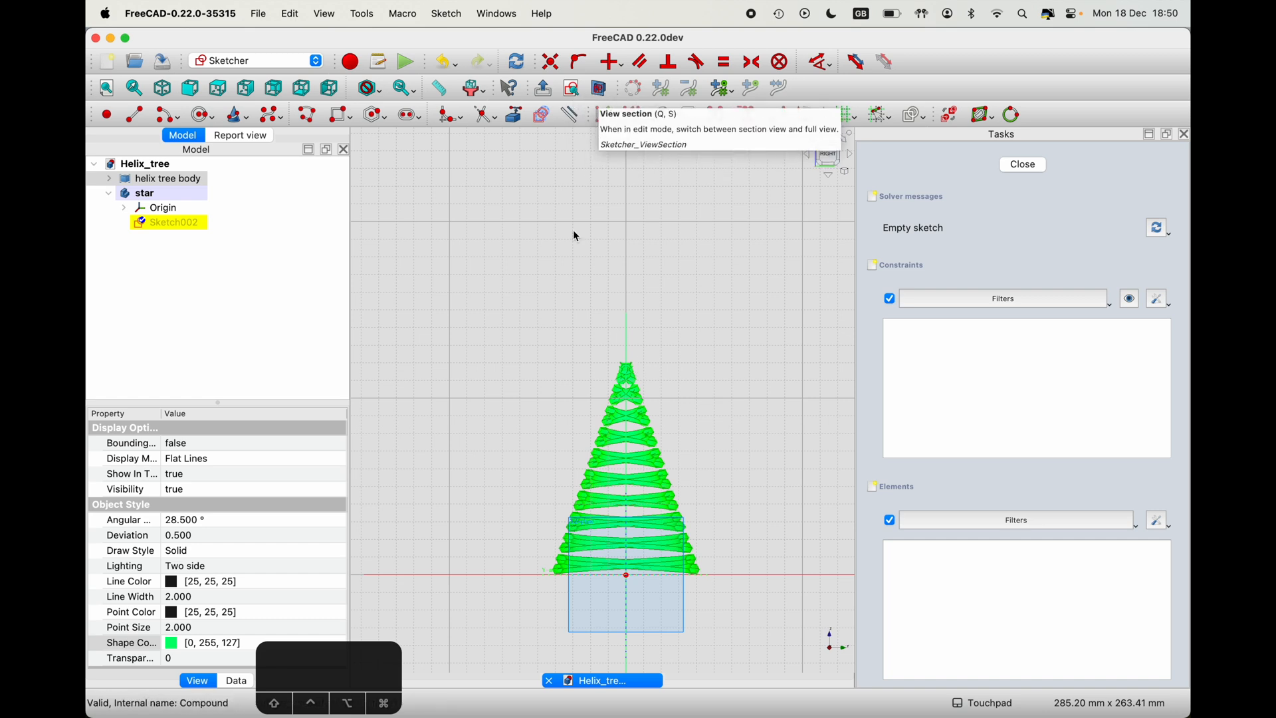
click(447, 13)
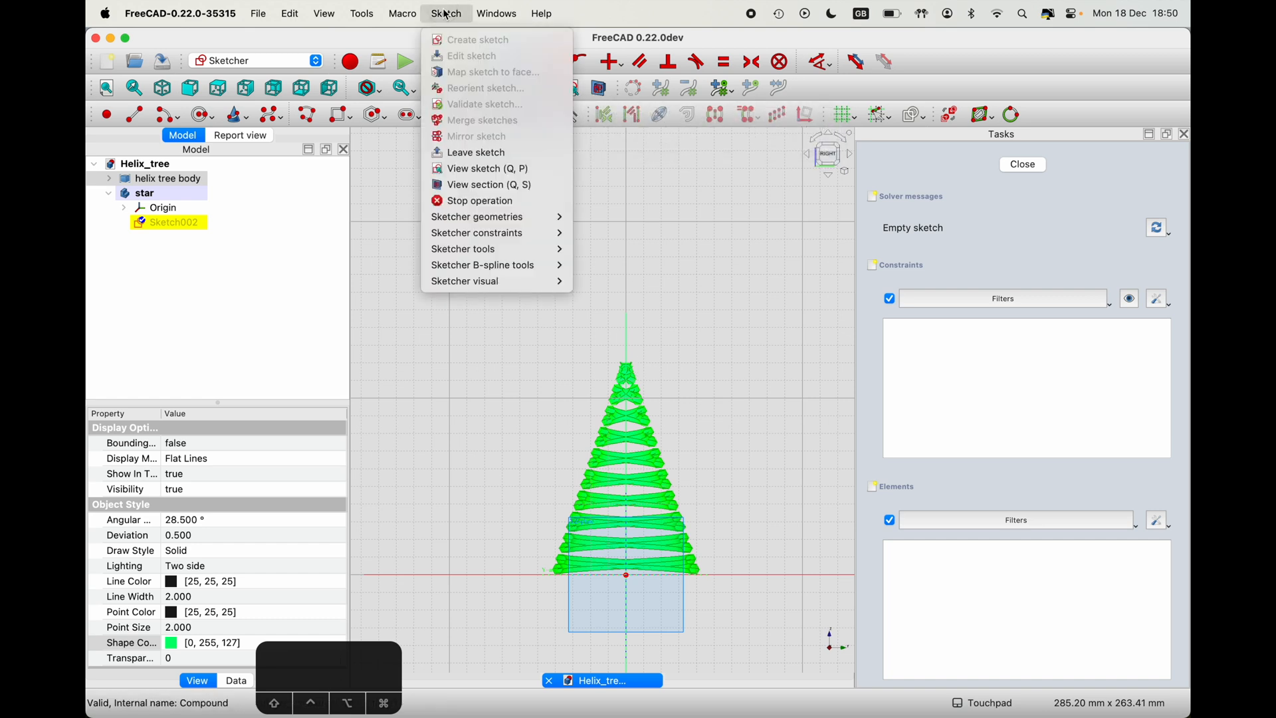
mouse_move(490, 254)
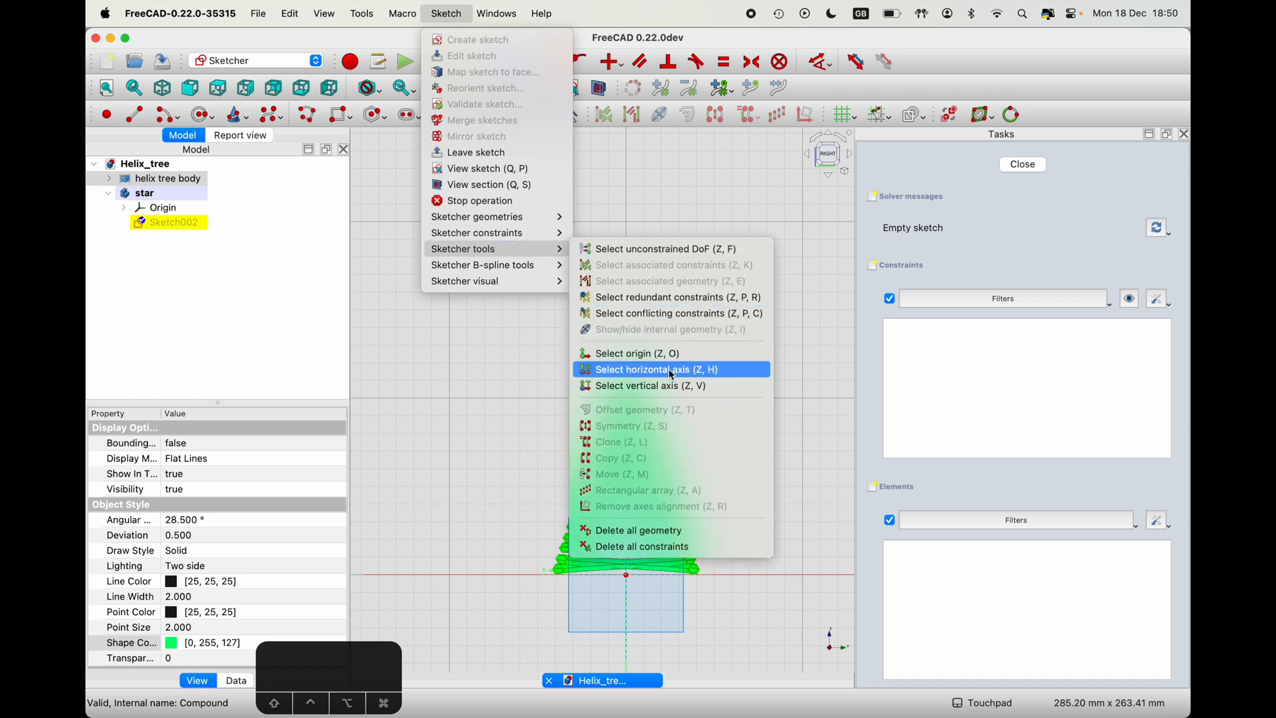
key(Escape)
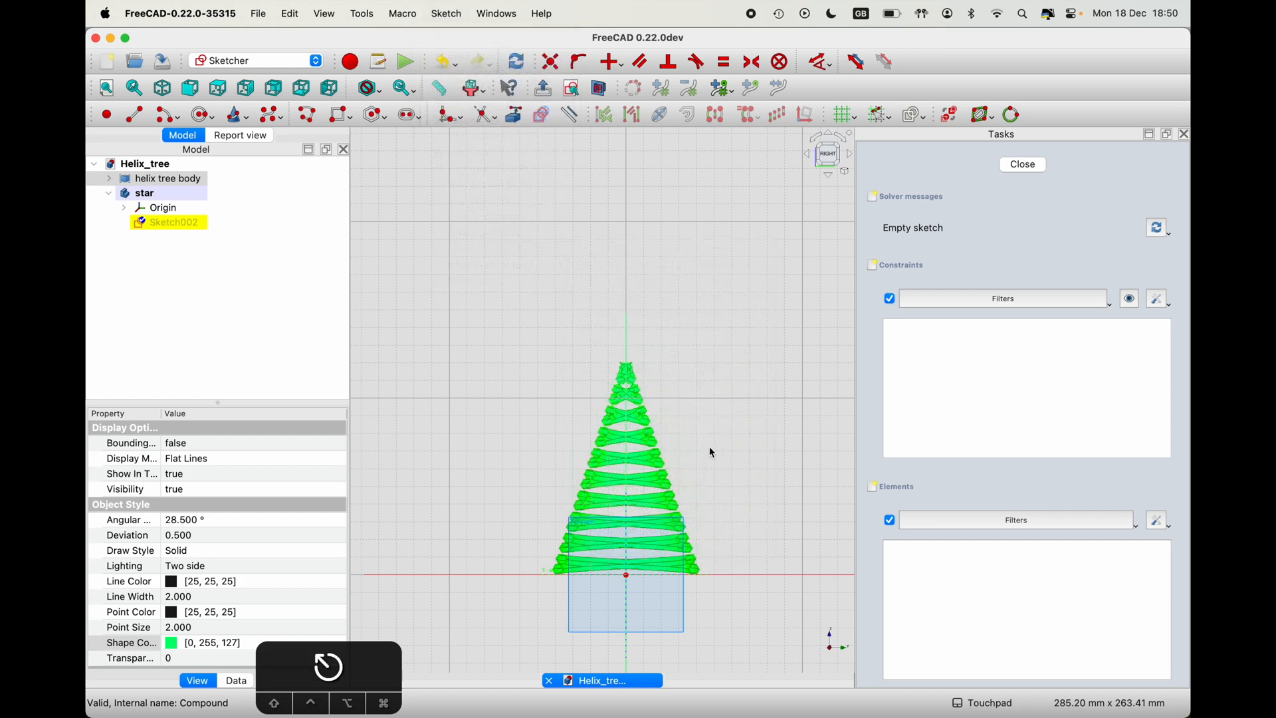
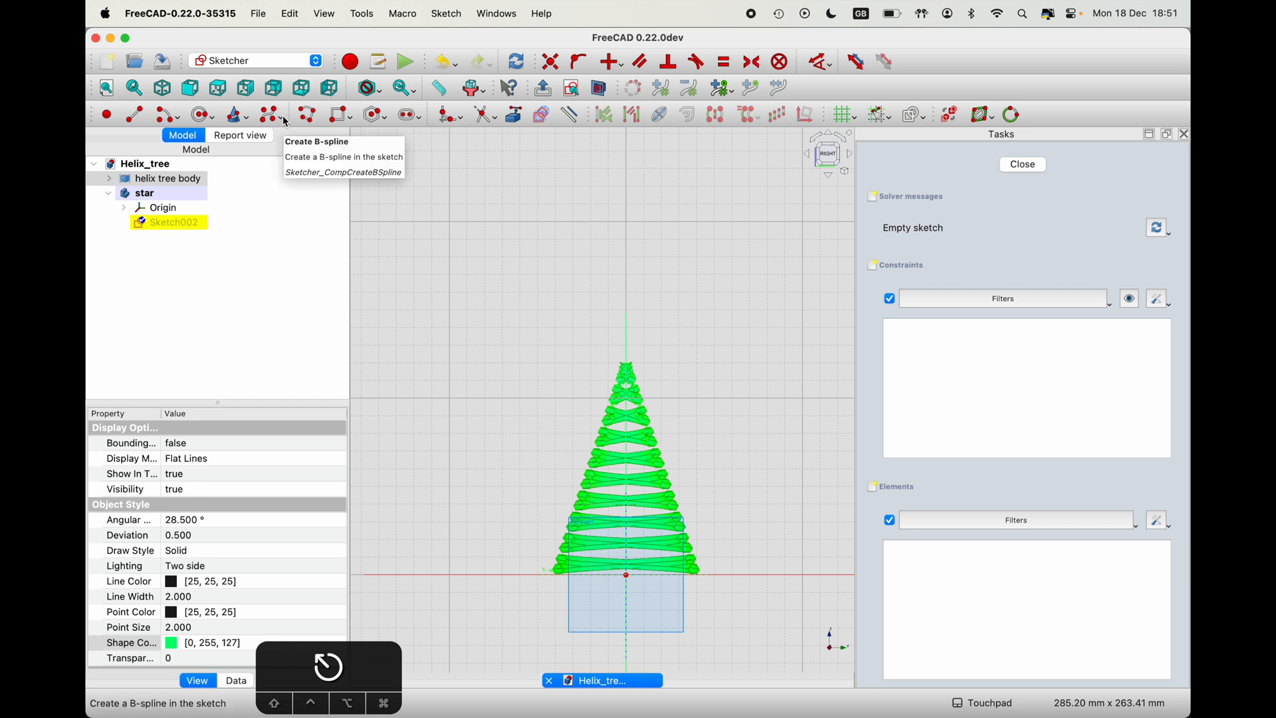
click(212, 121)
click(213, 121)
click(178, 119)
click(179, 120)
click(418, 120)
click(418, 120)
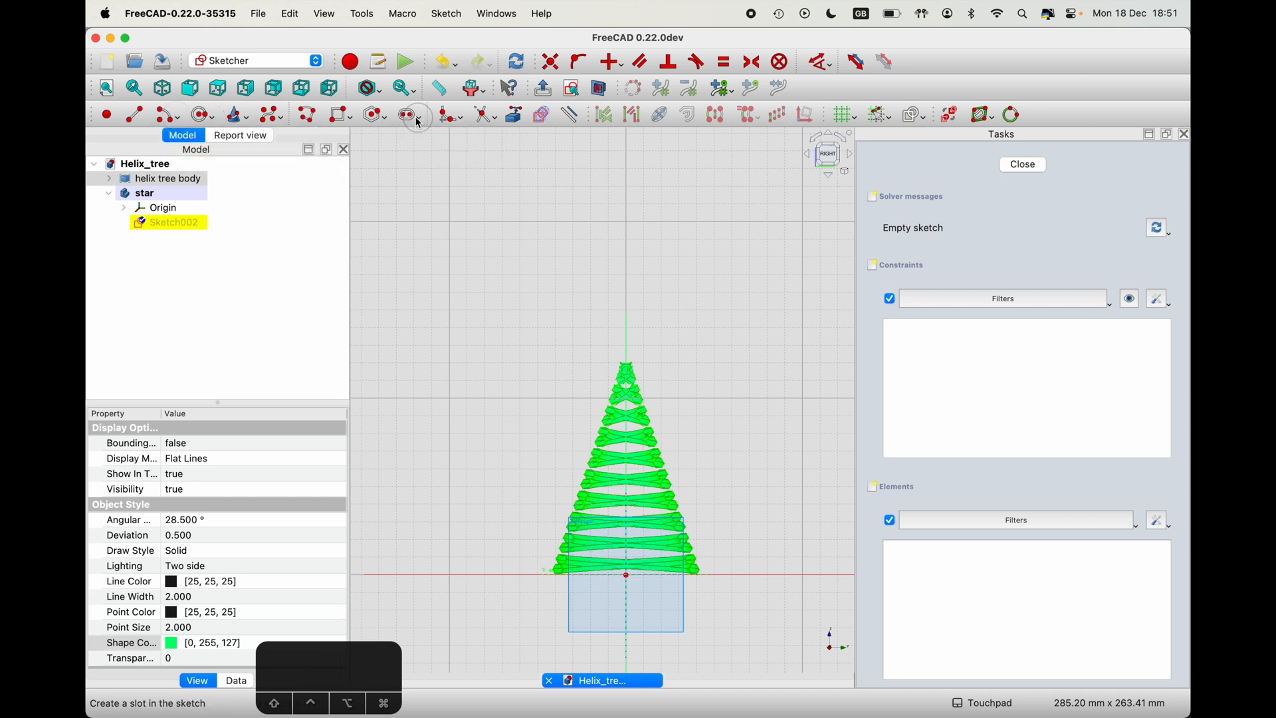
- Draw an equilateral triangle above the treetop, centred on the vertical axis with its apex about 9.2 mm above the centre
click(385, 122)
click(388, 122)
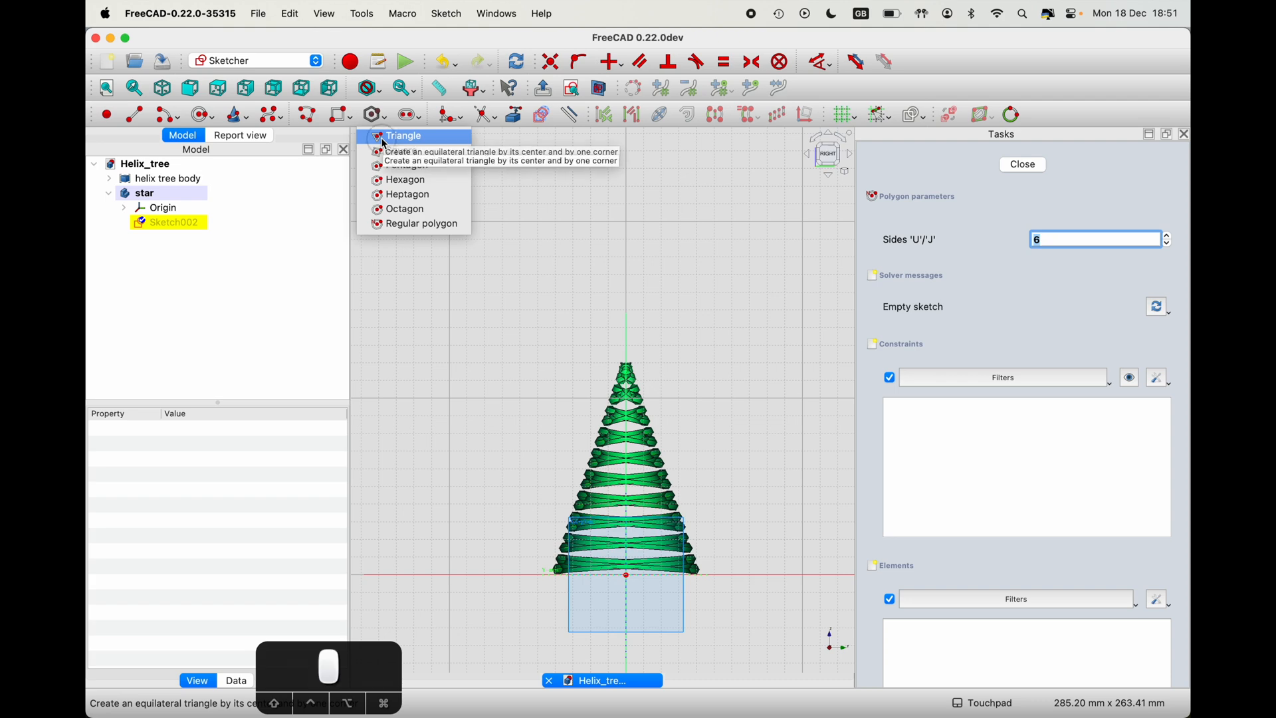
click(384, 139)
scroll(632, 336, up, 3)
scroll(630, 337, up, 3)
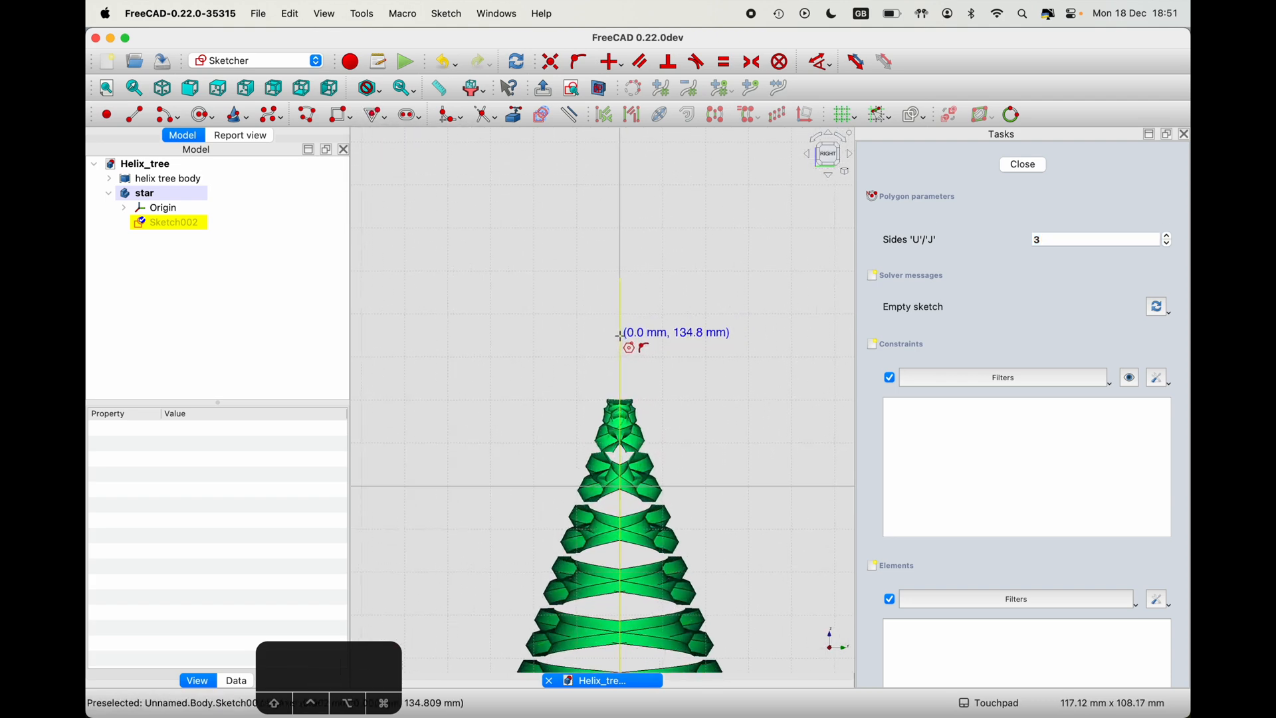
click(621, 336)
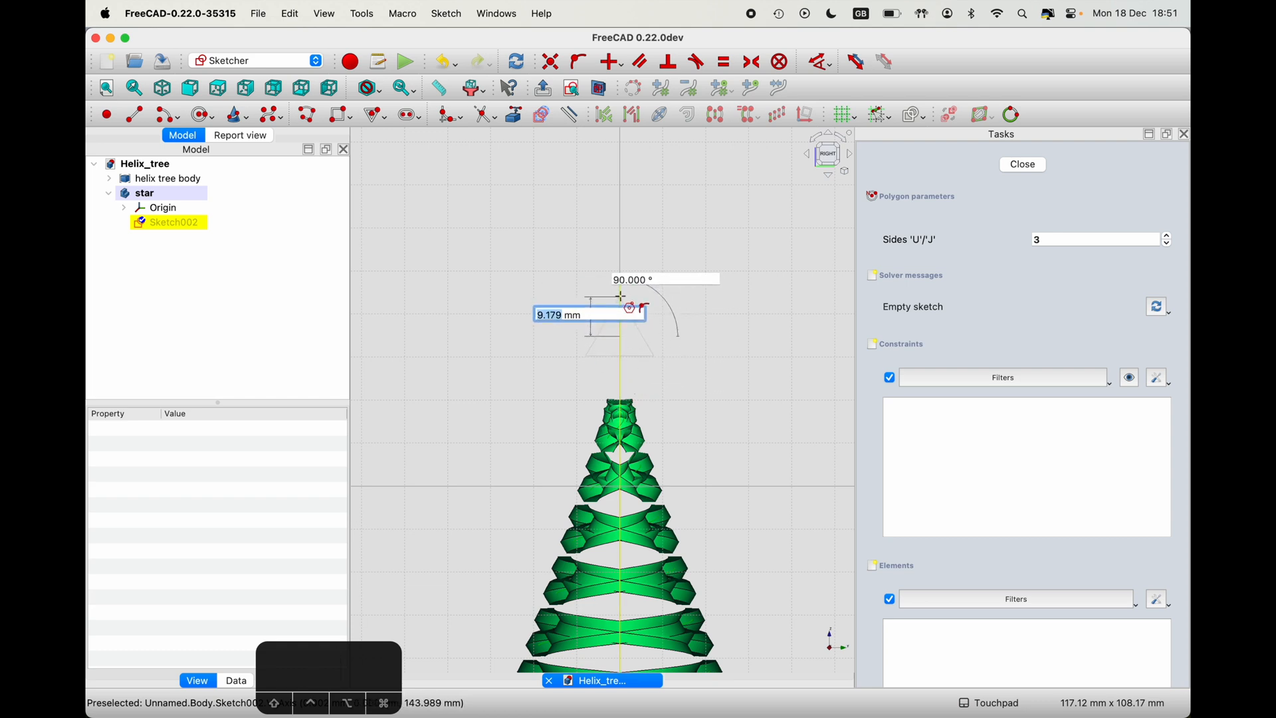
click(621, 296)
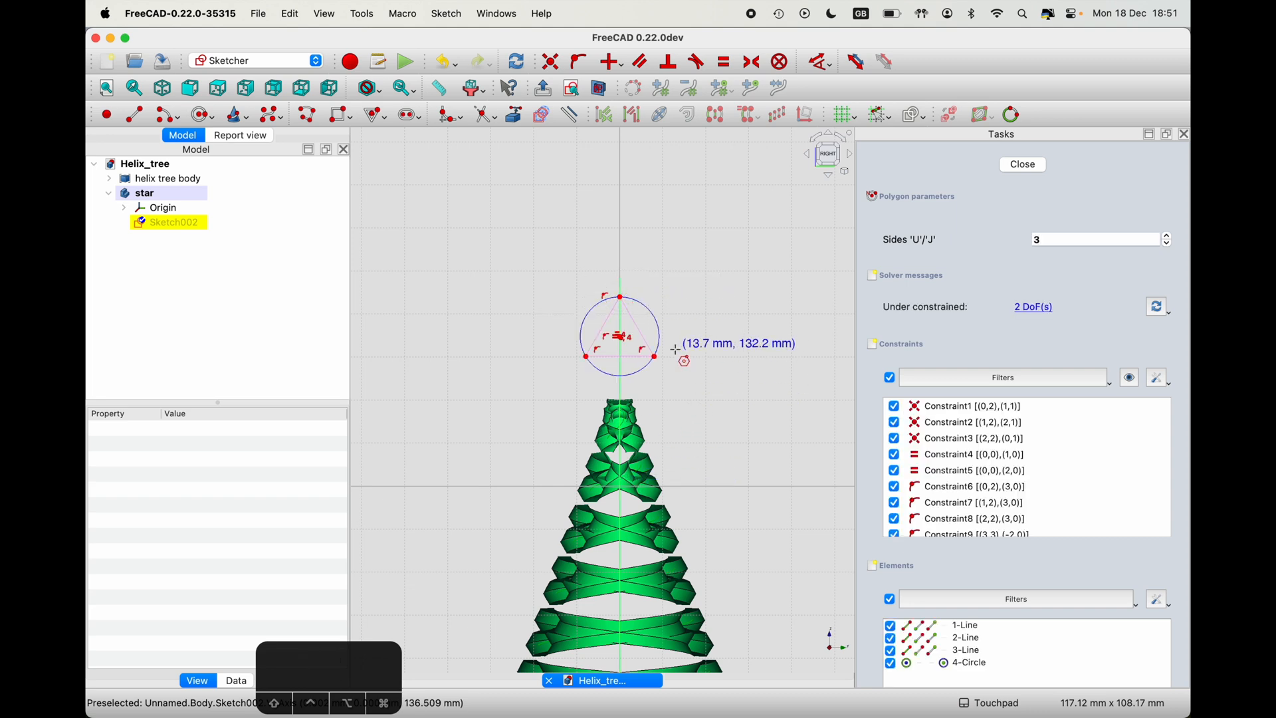
key(Escape)
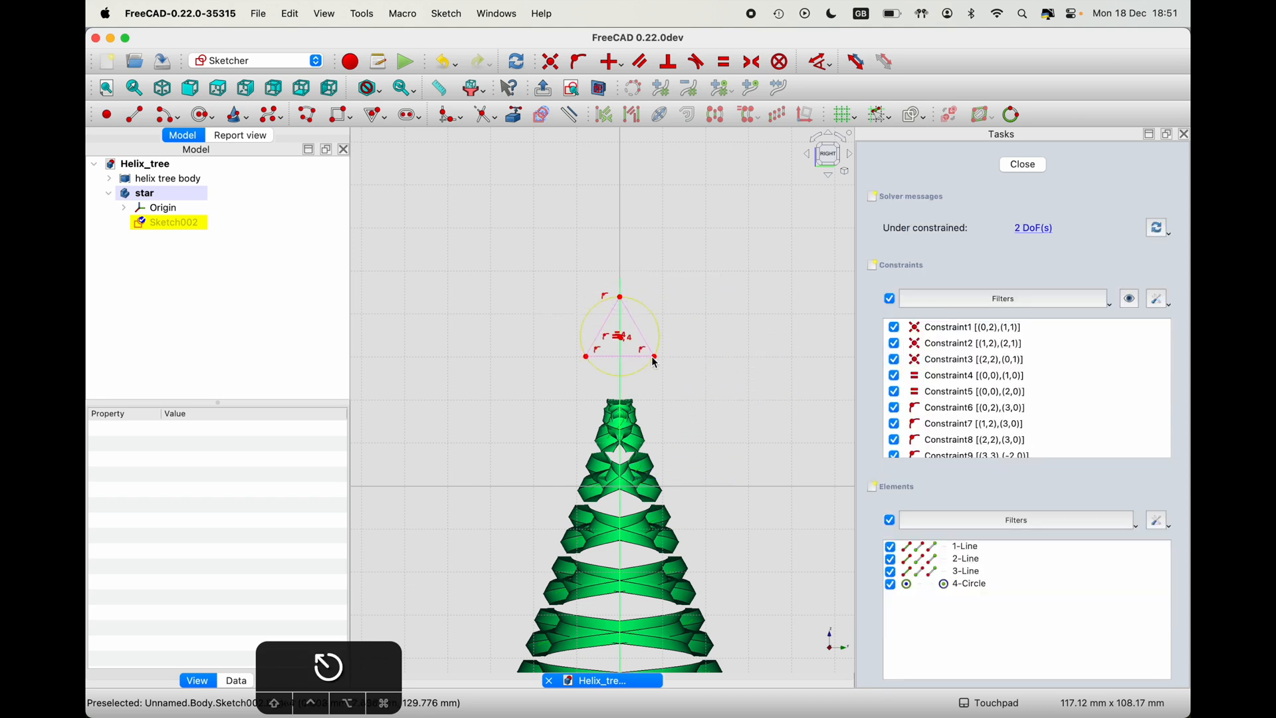
- Delete the triangle's circumscribed construction circle and enlarge the triangle slightly by its base corner
mouse_move(657, 363)
mouse_down()
mouse_move(622, 363)
mouse_move(663, 360)
mouse_up()
click(671, 333)
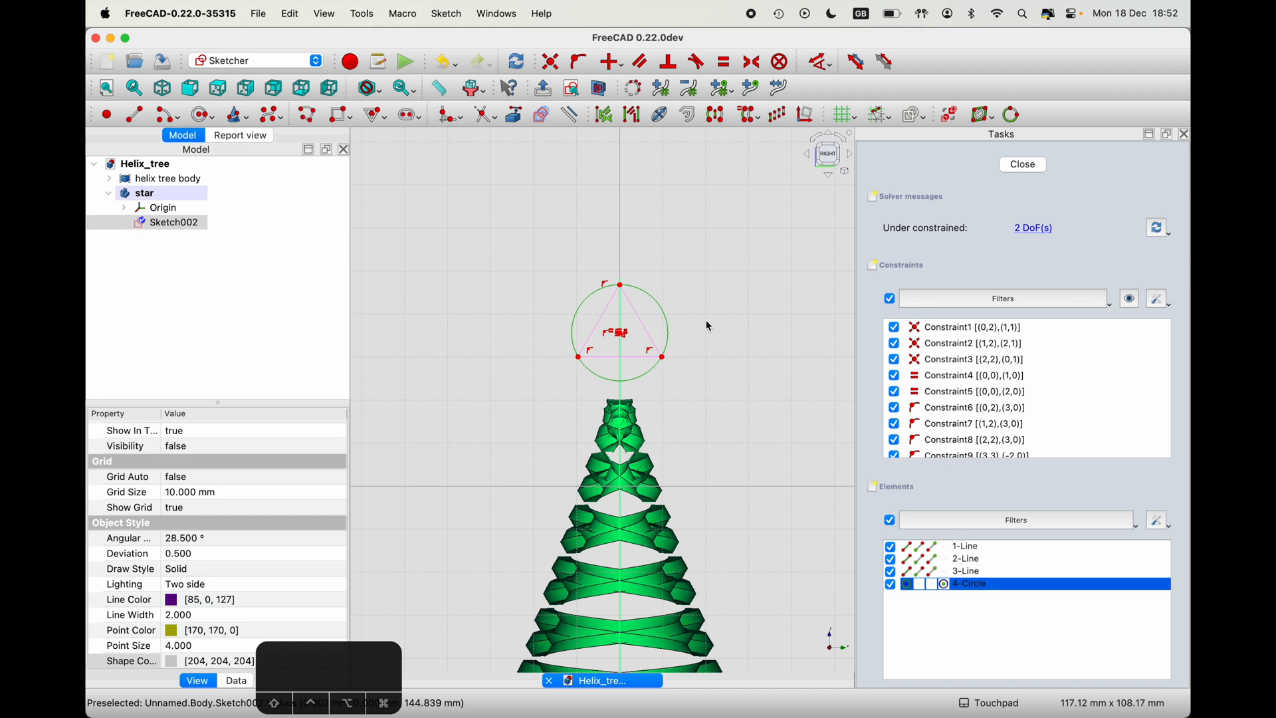
key(BackSpace)
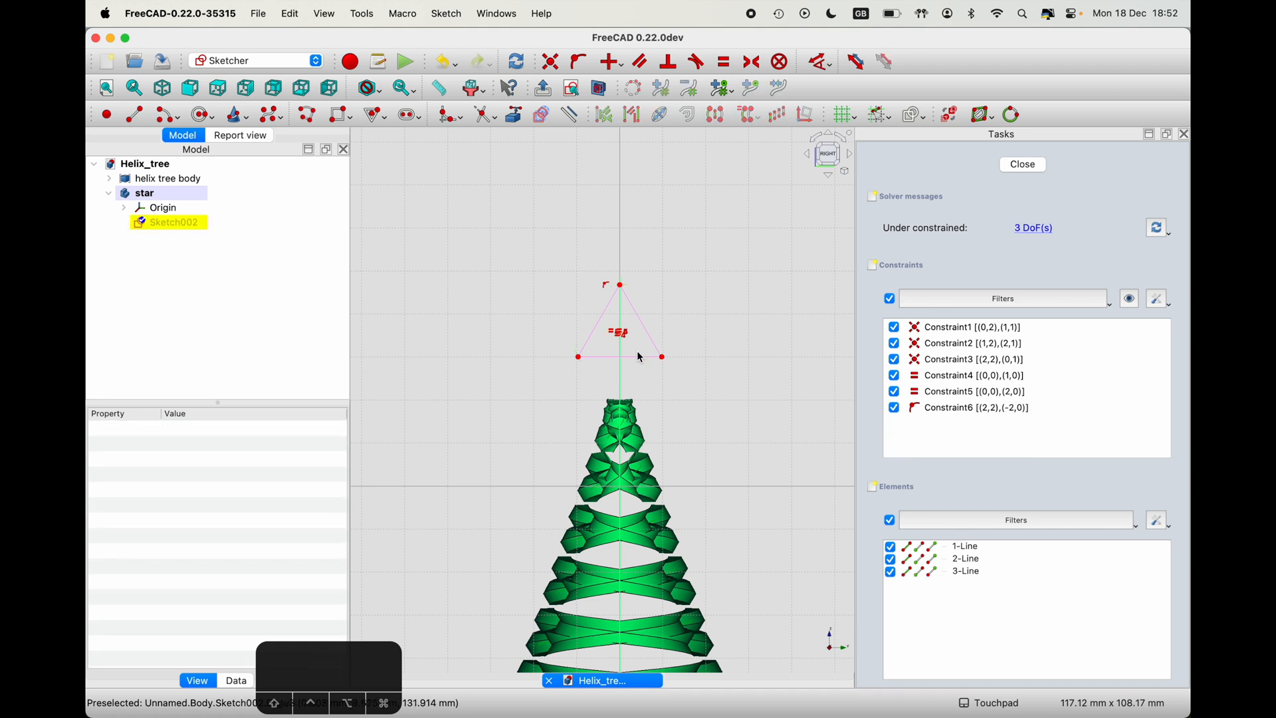
mouse_move(666, 361)
mouse_down()
mouse_move(633, 354)
mouse_move(668, 367)
mouse_up()
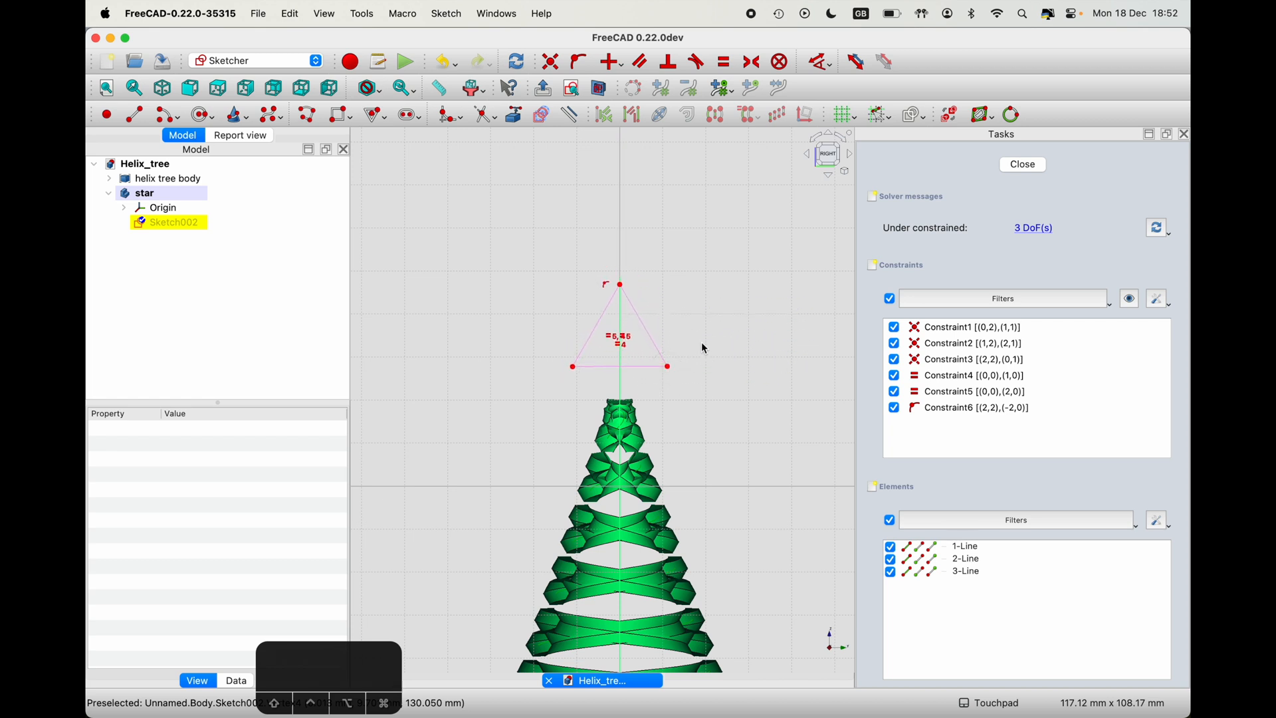
- Constrain the triangle's two base corners symmetric about the vertical axis and enlarge the triangle by one base corner
click(669, 367)
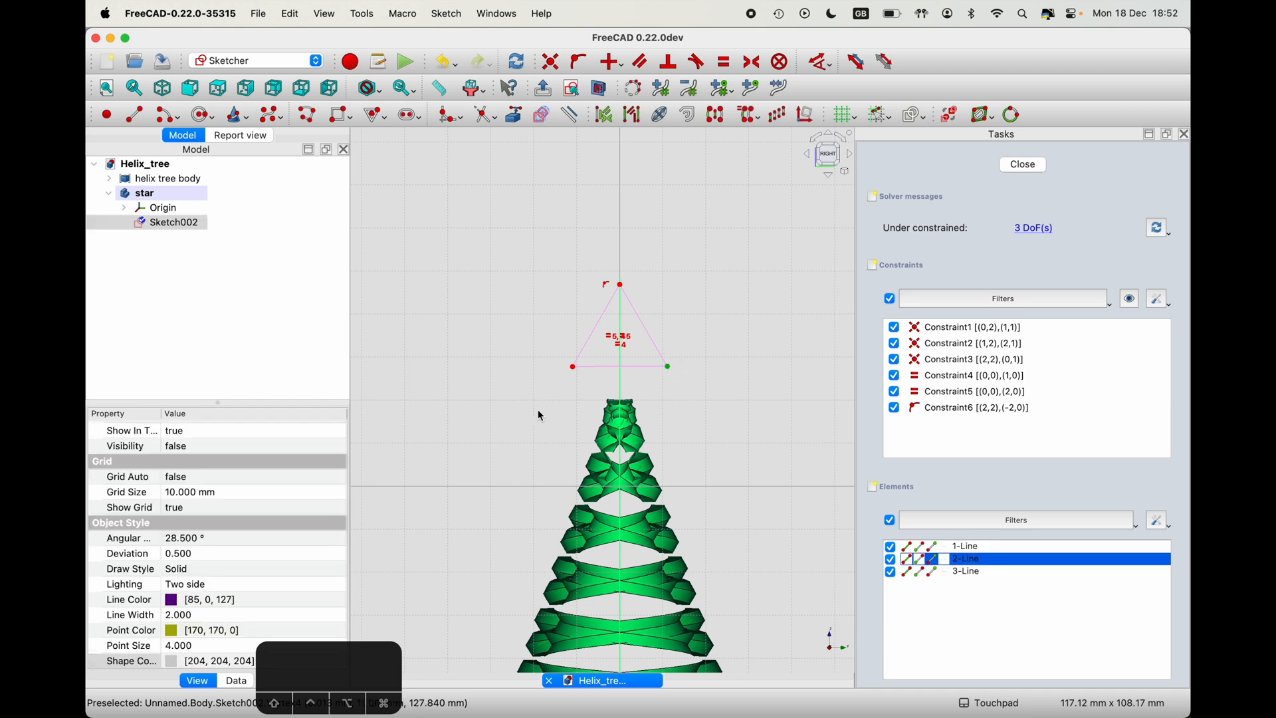
click(573, 368)
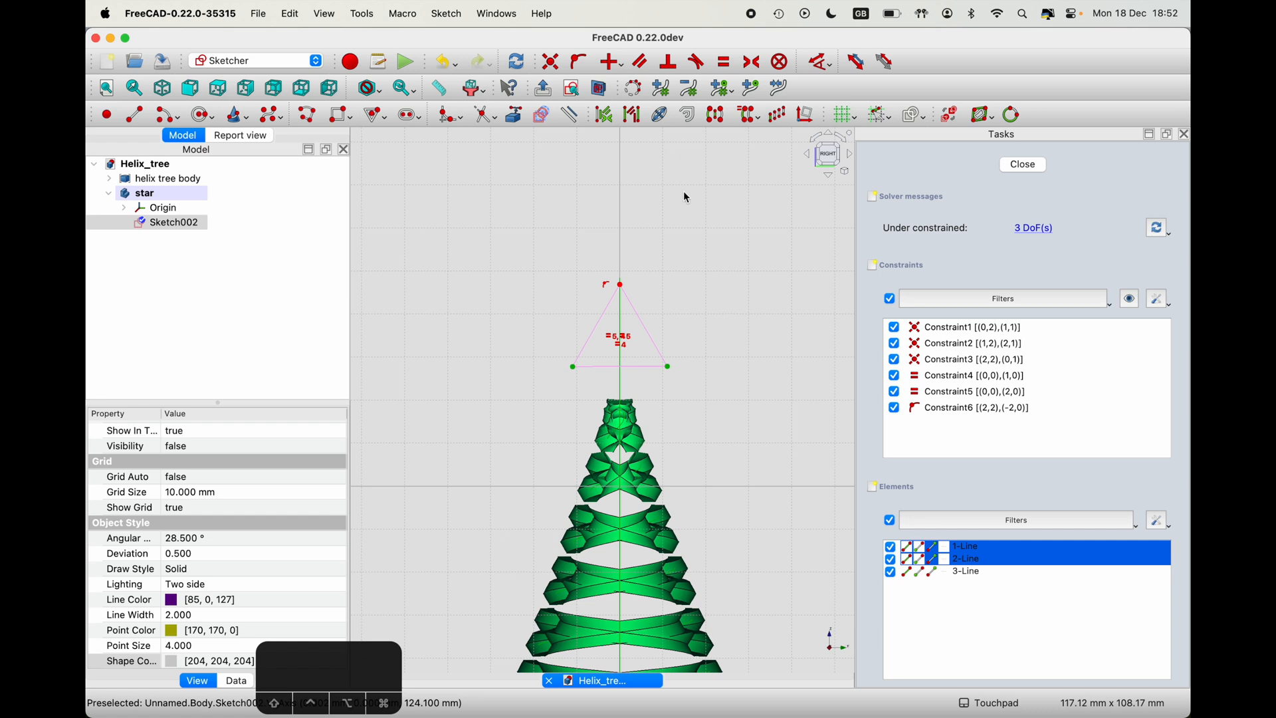
click(758, 63)
drag(670, 369, 697, 363)
- Delete the triangle's two equal-length constraints and move its base corner onto the upper edge of the treetop
click(619, 341)
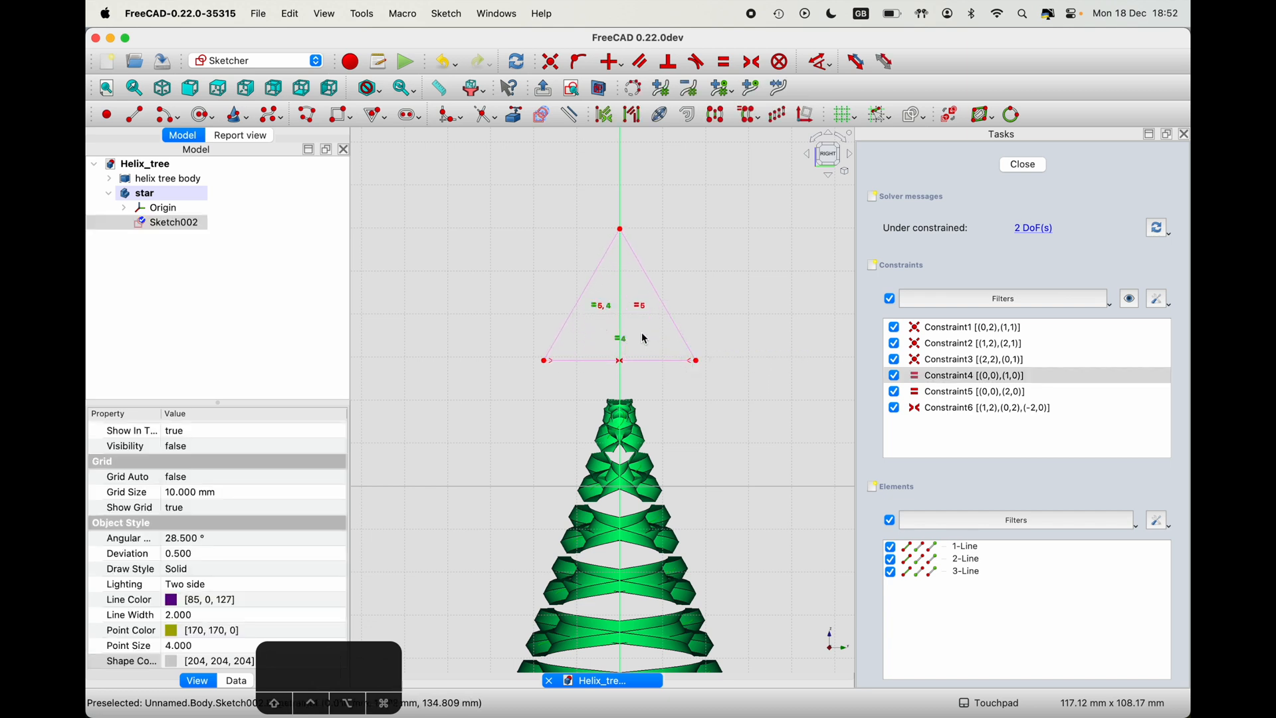
super+click(946, 391)
right_click(968, 384)
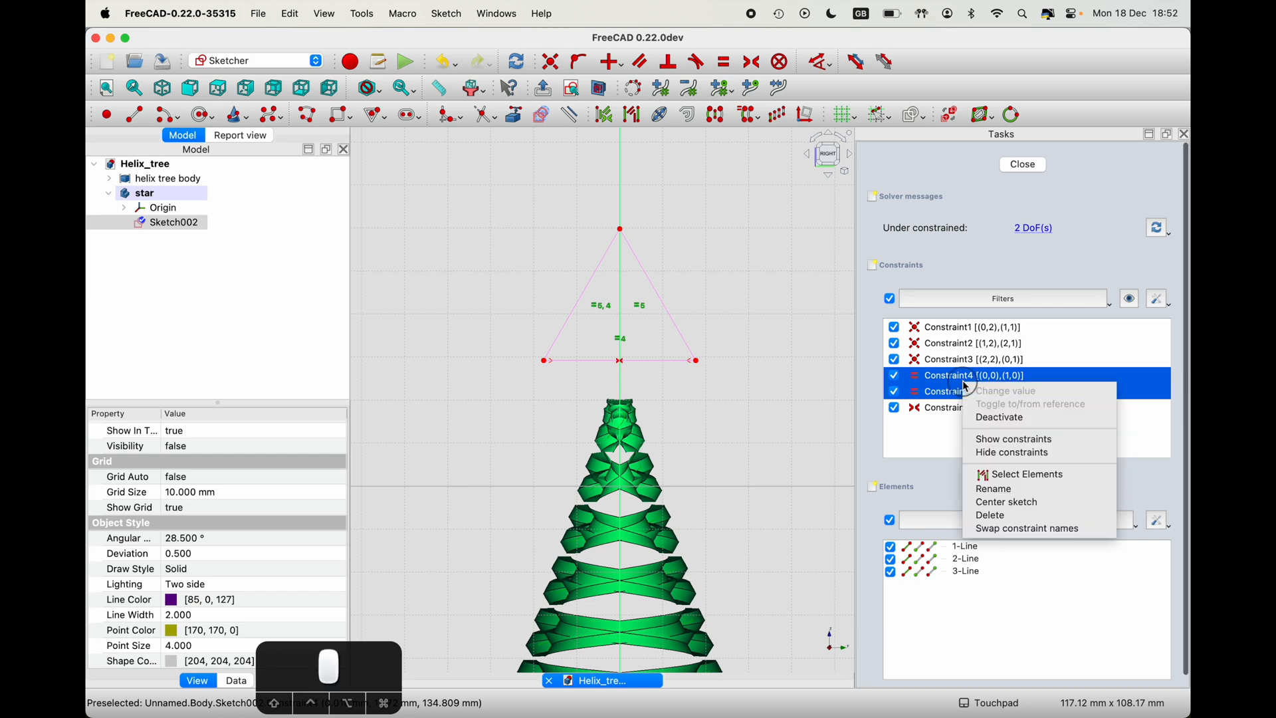
click(993, 517)
drag(699, 362, 633, 401)
scroll(633, 413, up, 10)
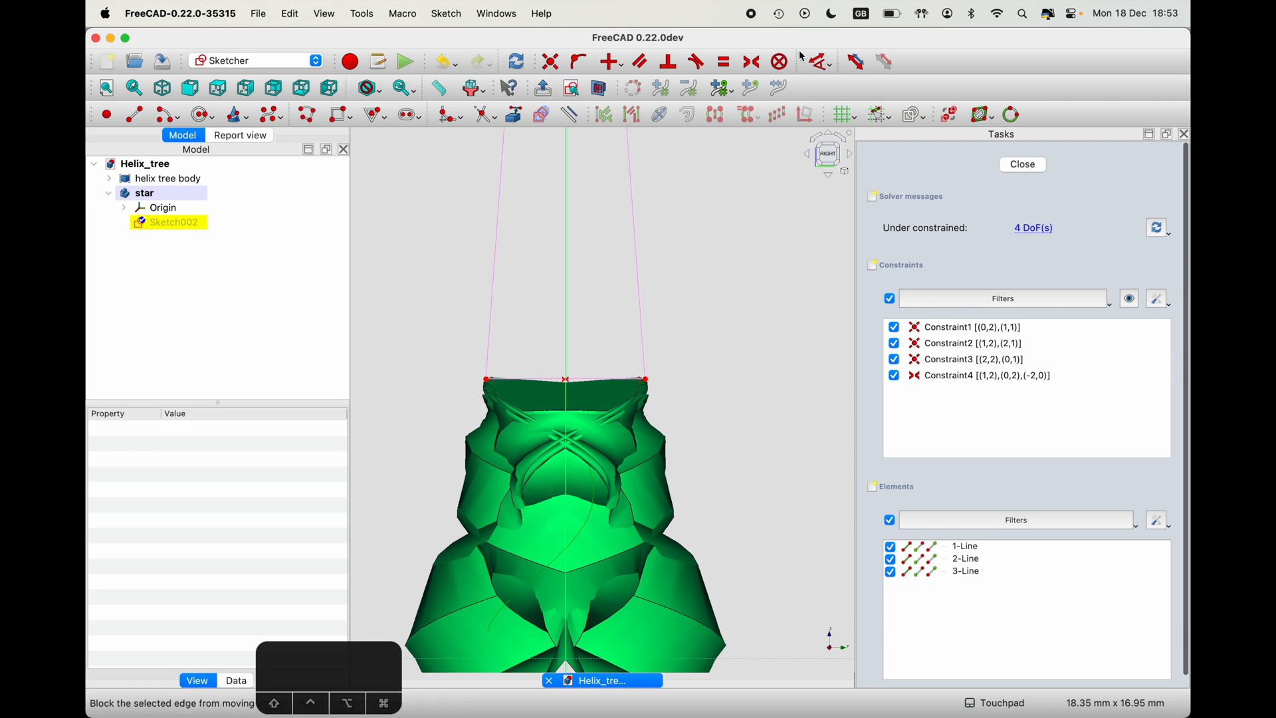
- Dimension the distance between the triangle's two base corners as 5.8 mm
click(822, 65)
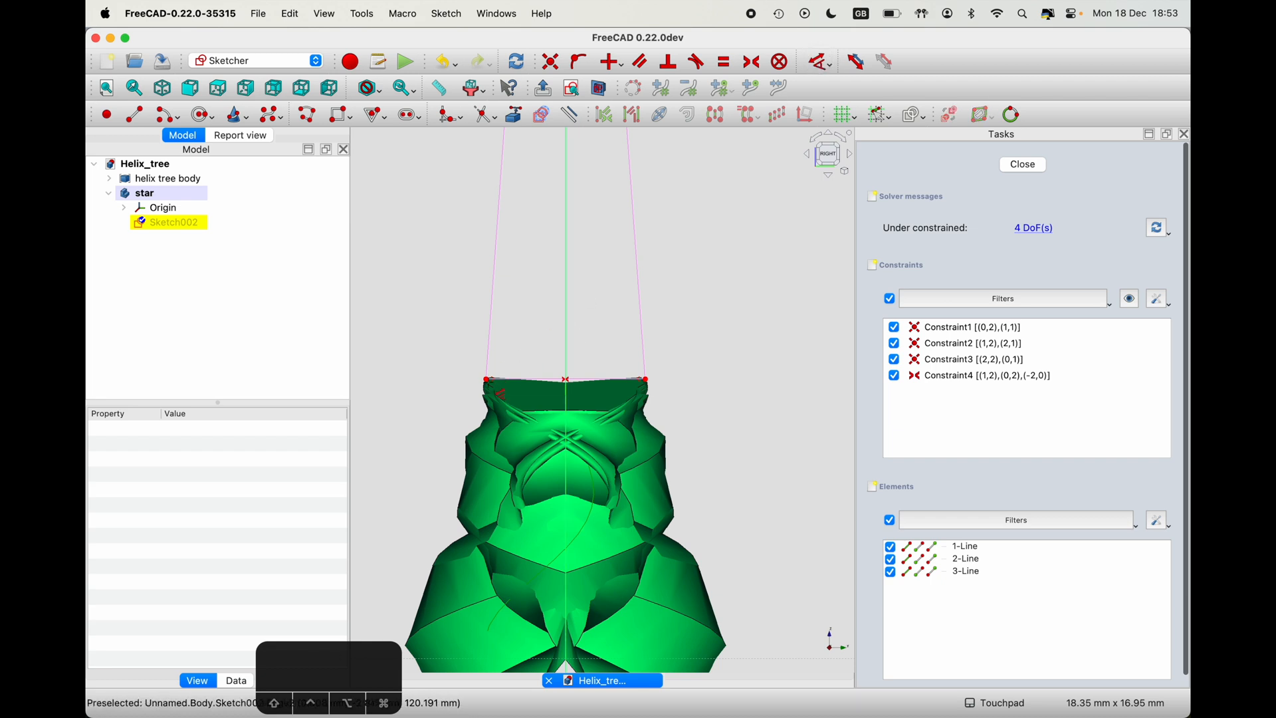
click(486, 379)
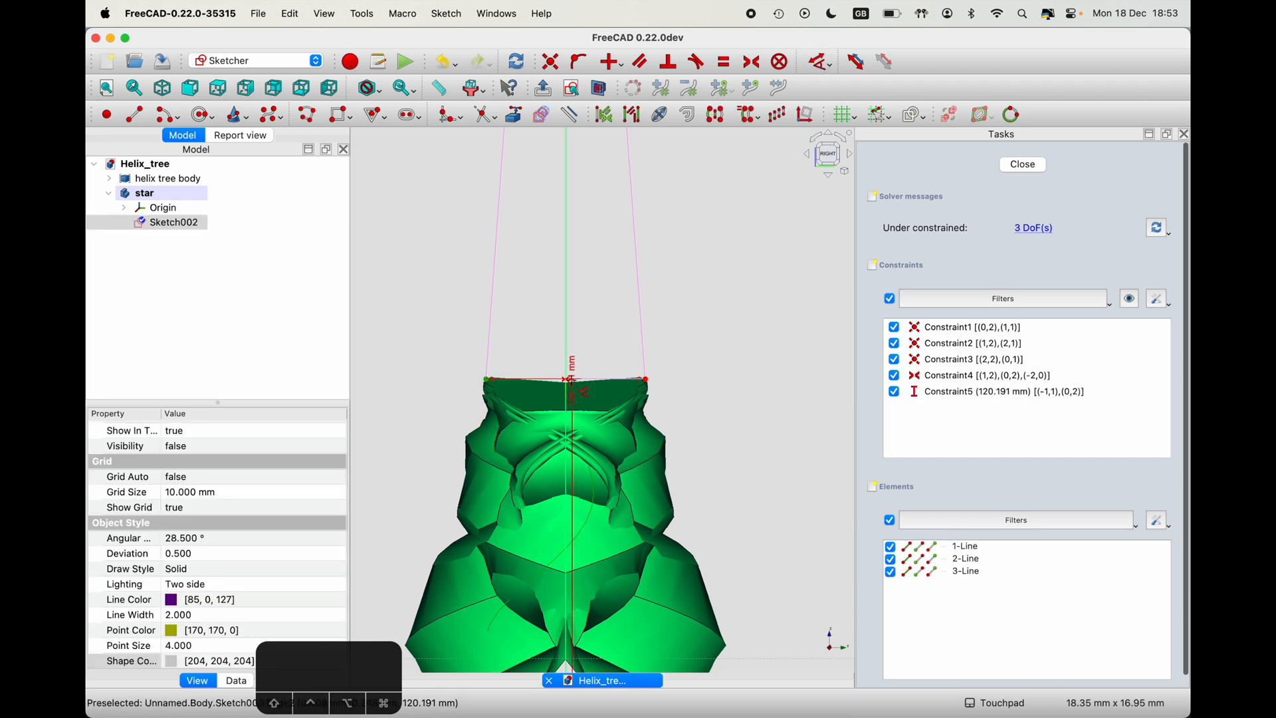
click(566, 381)
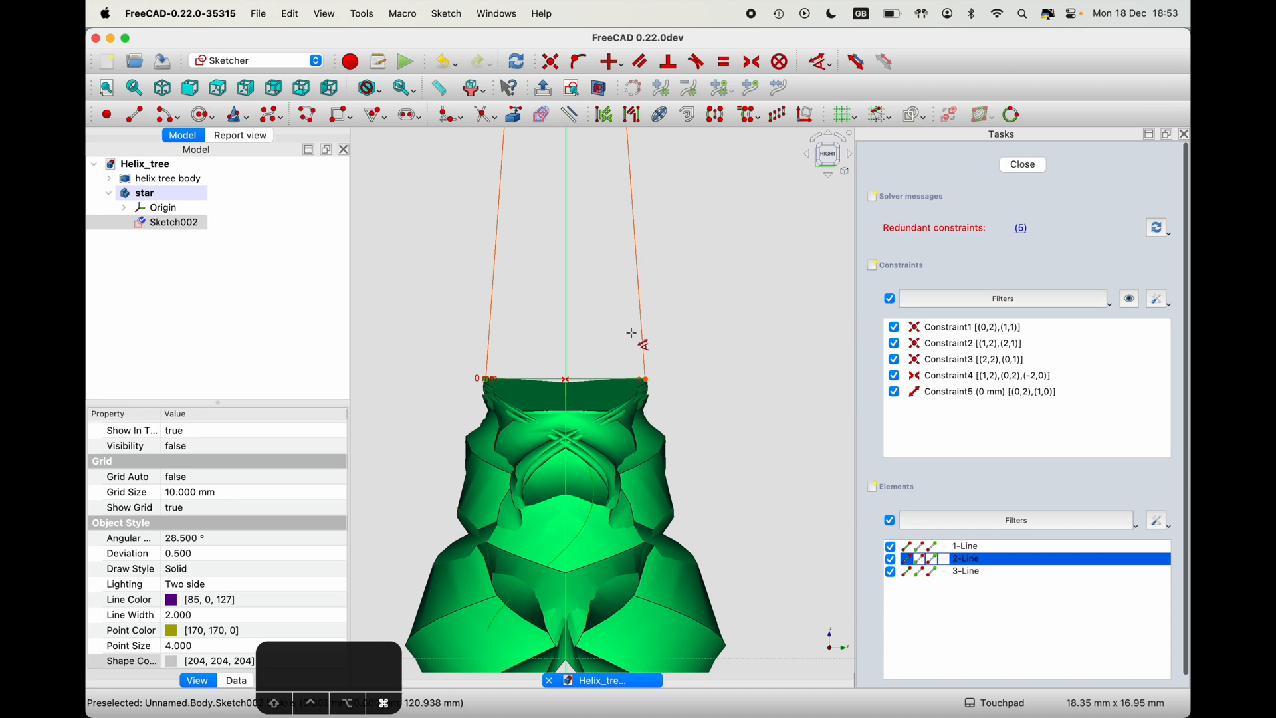
key(super+z)
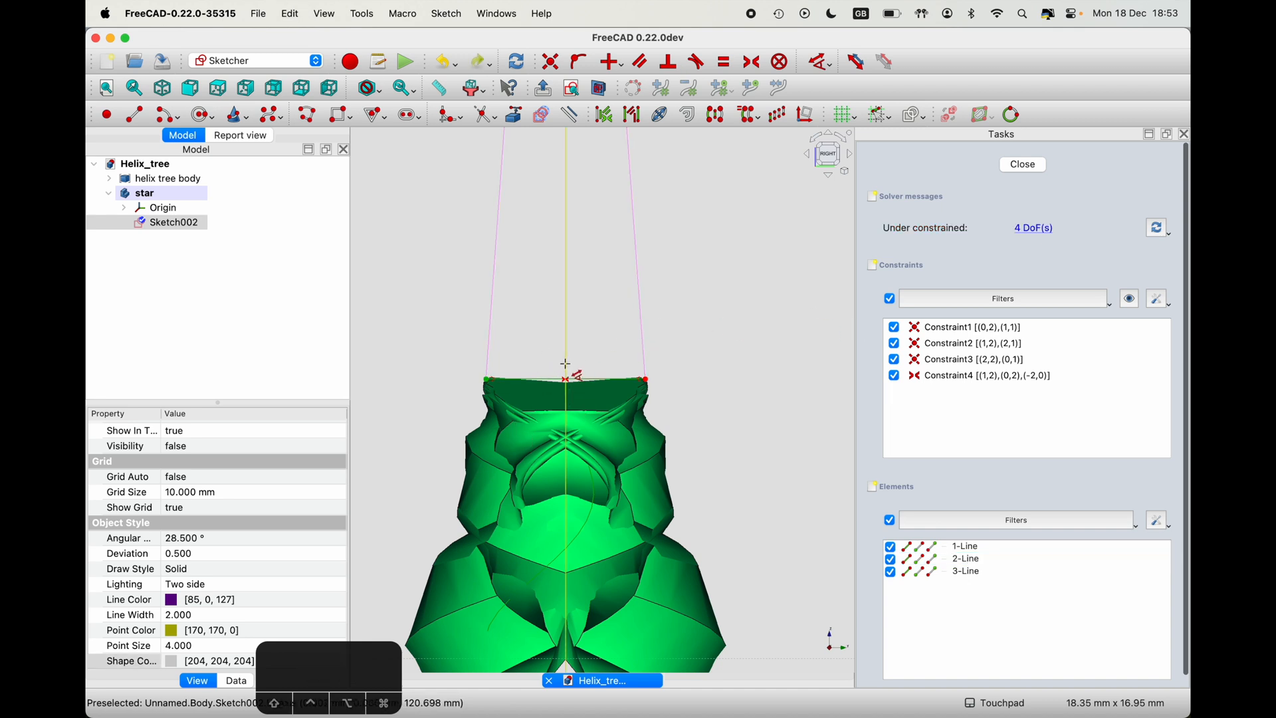
click(490, 381)
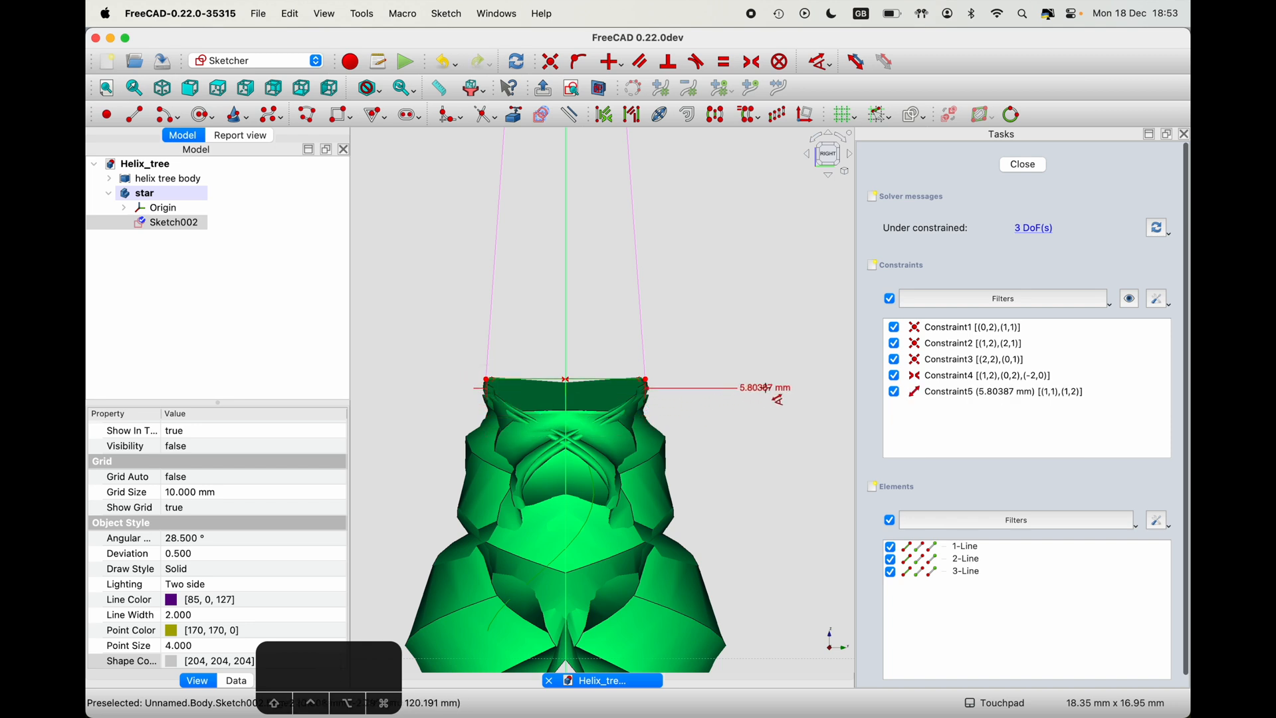
click(781, 398)
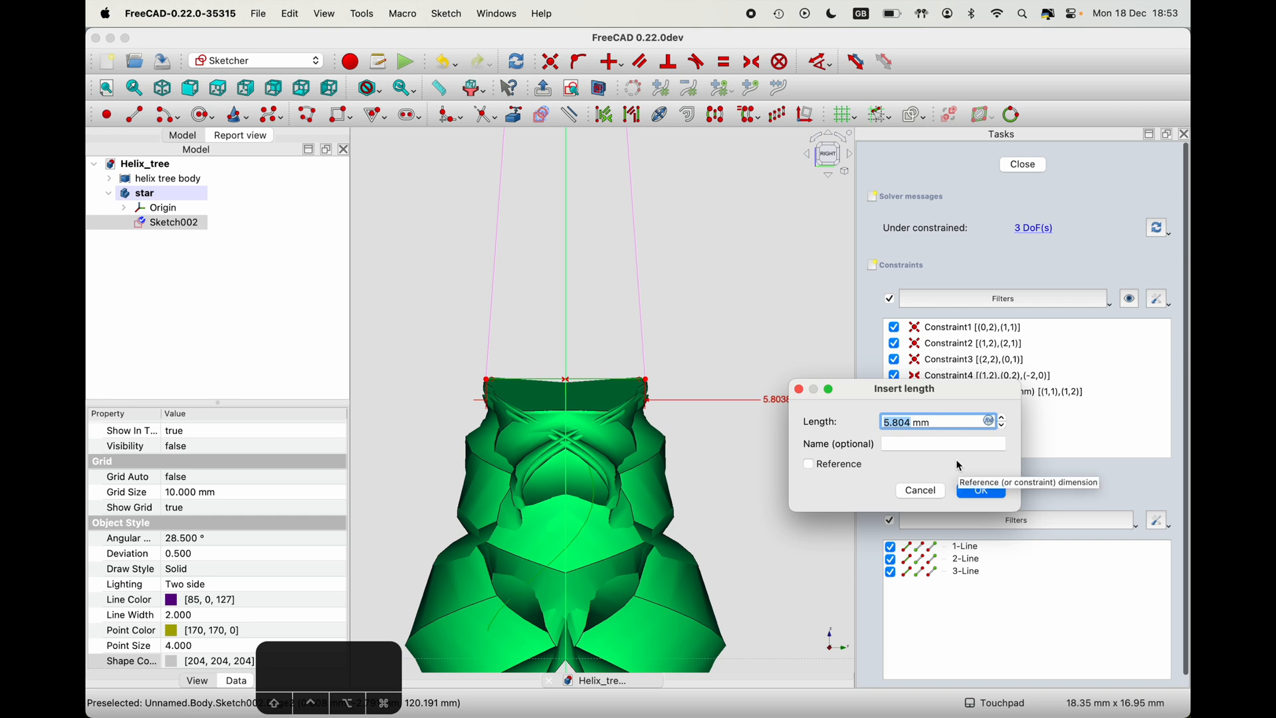
text(5.8)
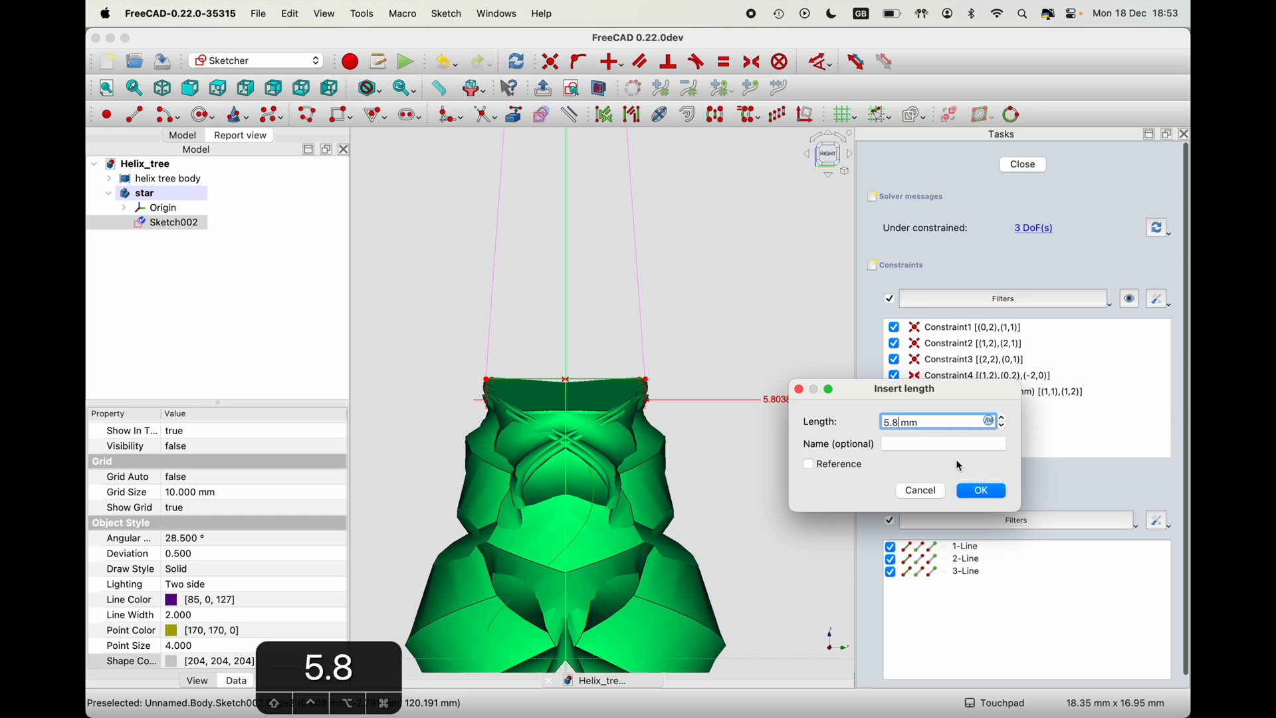
click(981, 491)
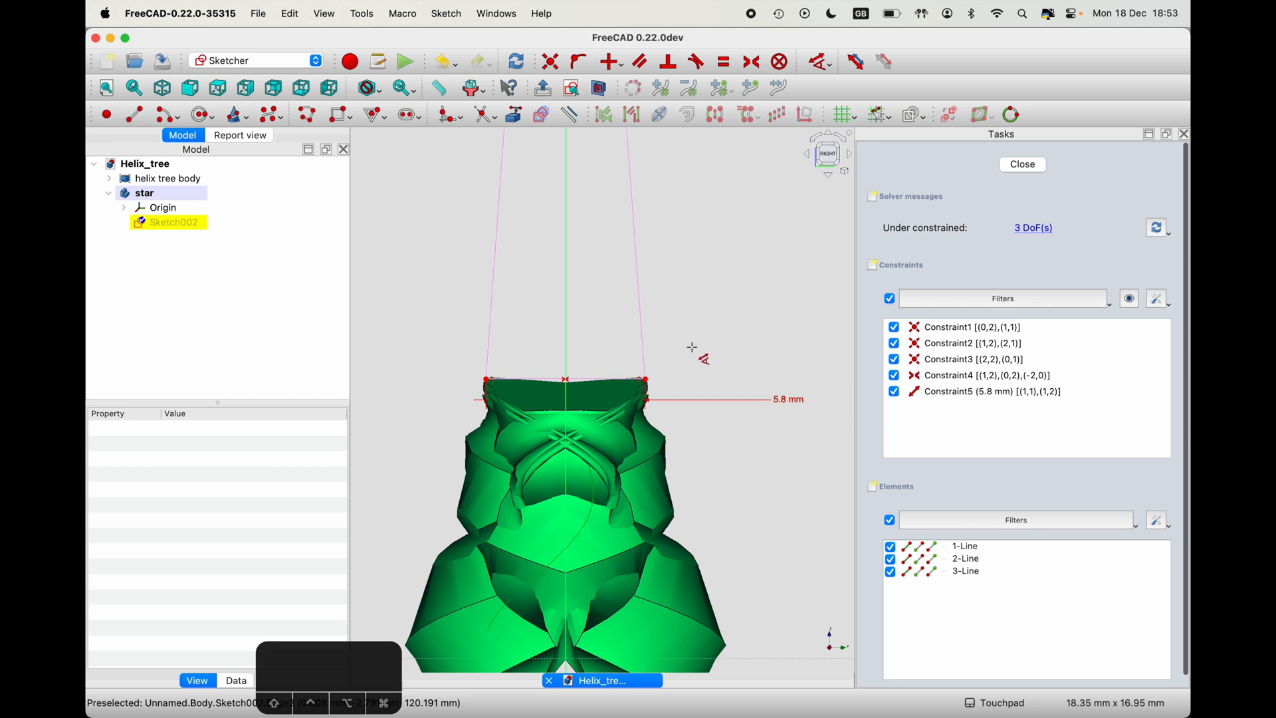
- Lower the triangle's apex to about 10 mm above its base and constrain it to the vertical axis
scroll(692, 328, down, 3)
shift+drag(698, 292, 689, 530)
scroll(689, 529, down, 5)
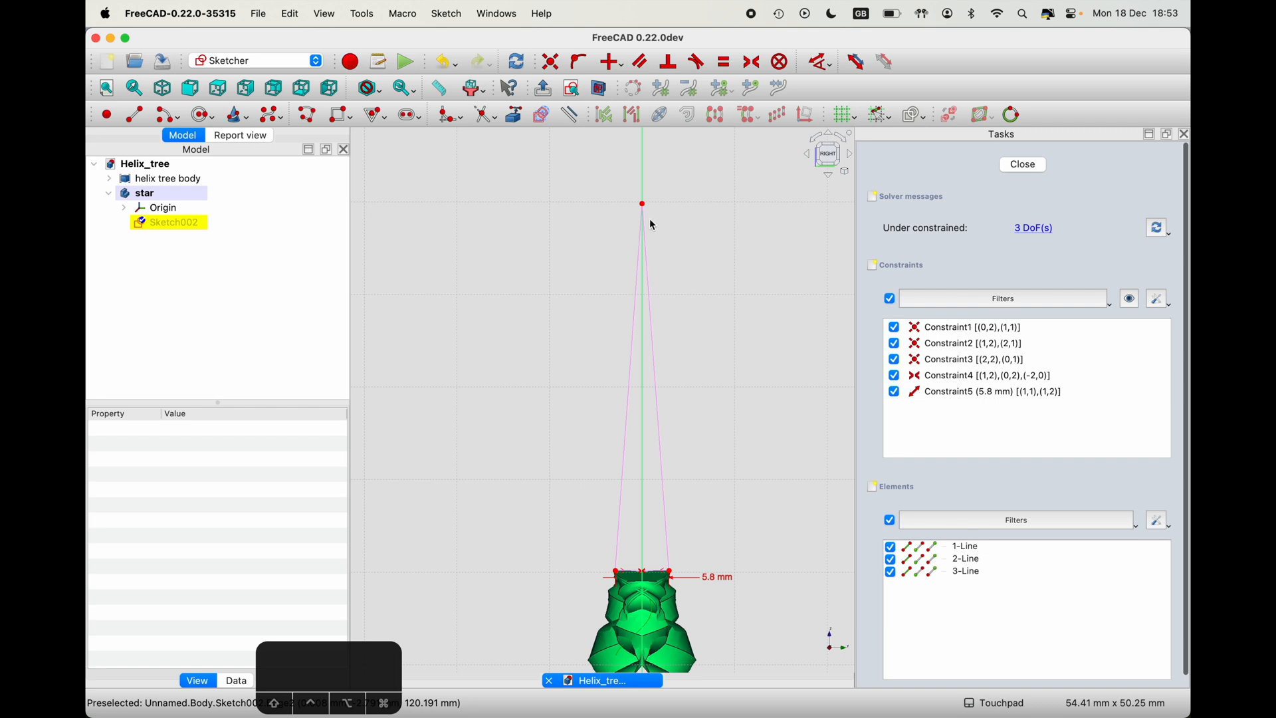
key(Escape)
drag(644, 206, 643, 455)
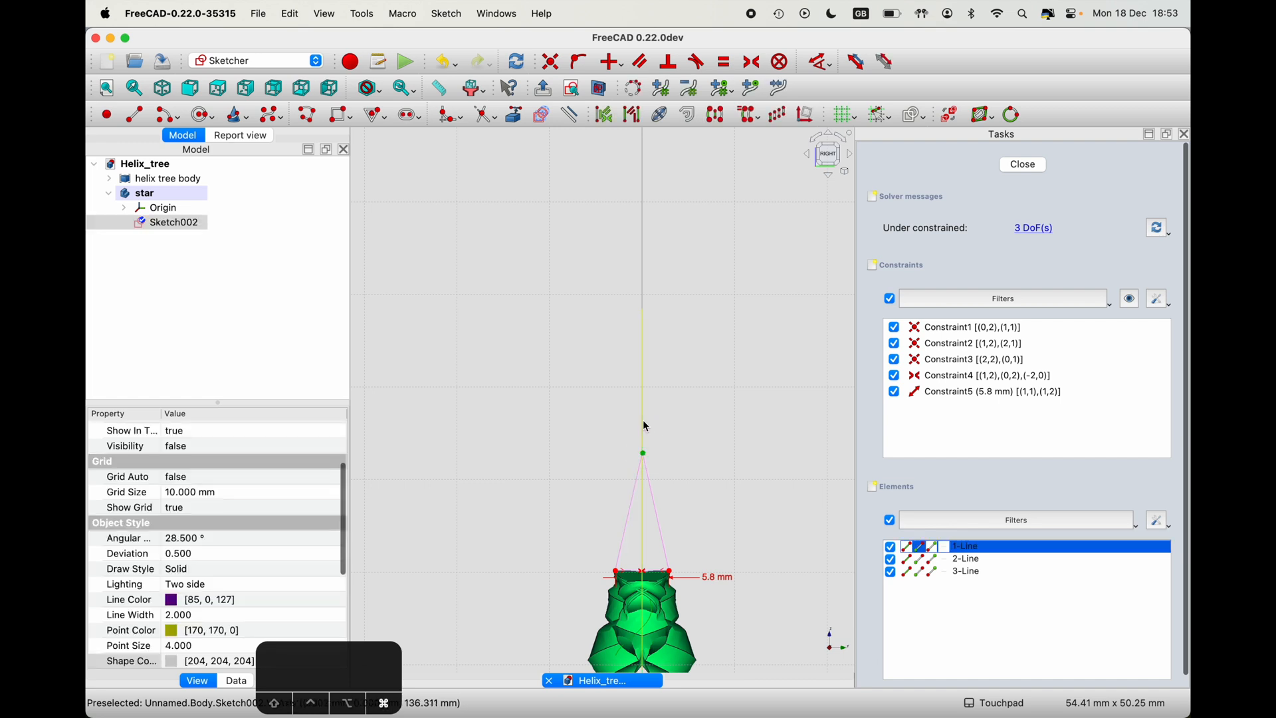
click(577, 64)
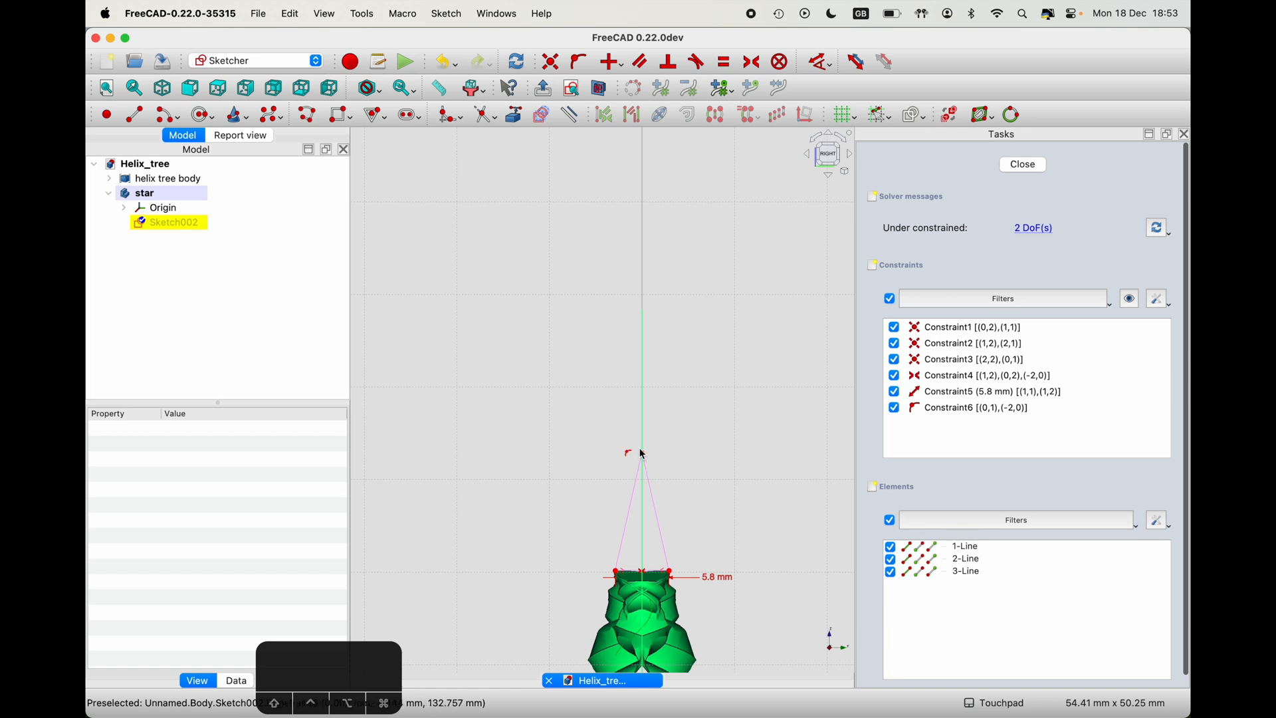
drag(643, 456, 643, 518)
drag(644, 522, 642, 477)
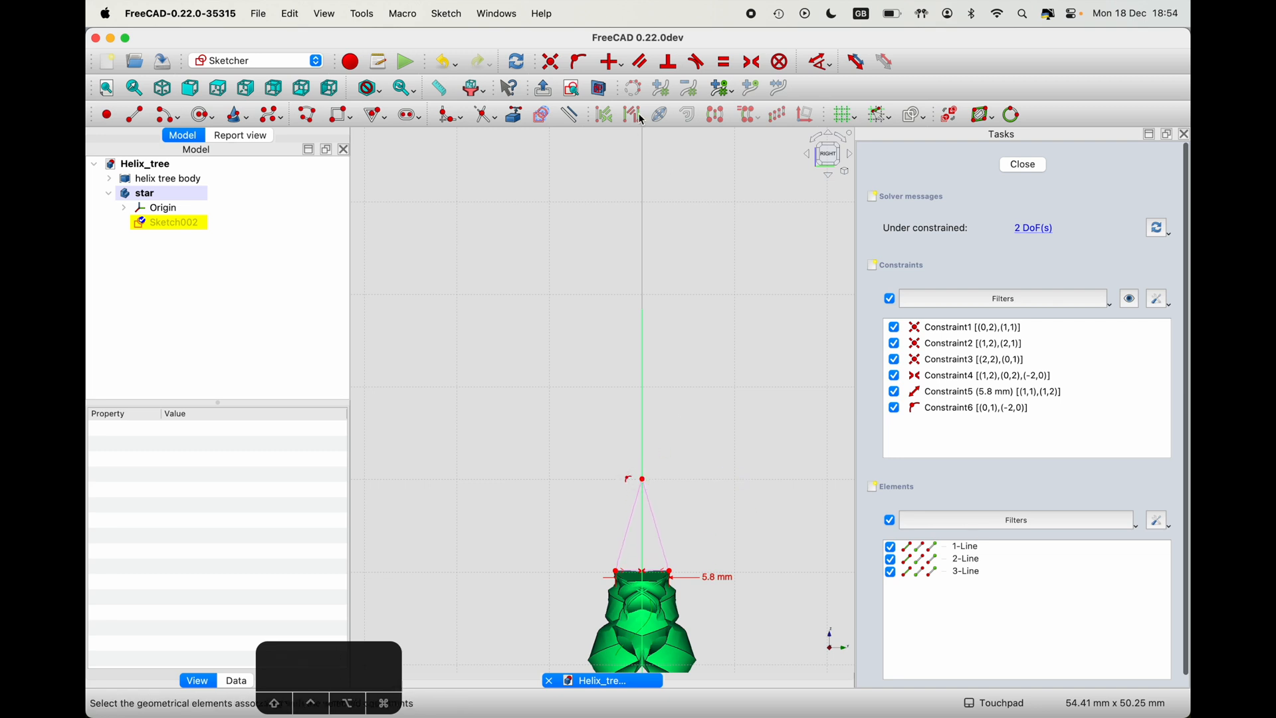
- Dimension the triangle's height from base to apex as 10 mm and close the sketch
click(819, 62)
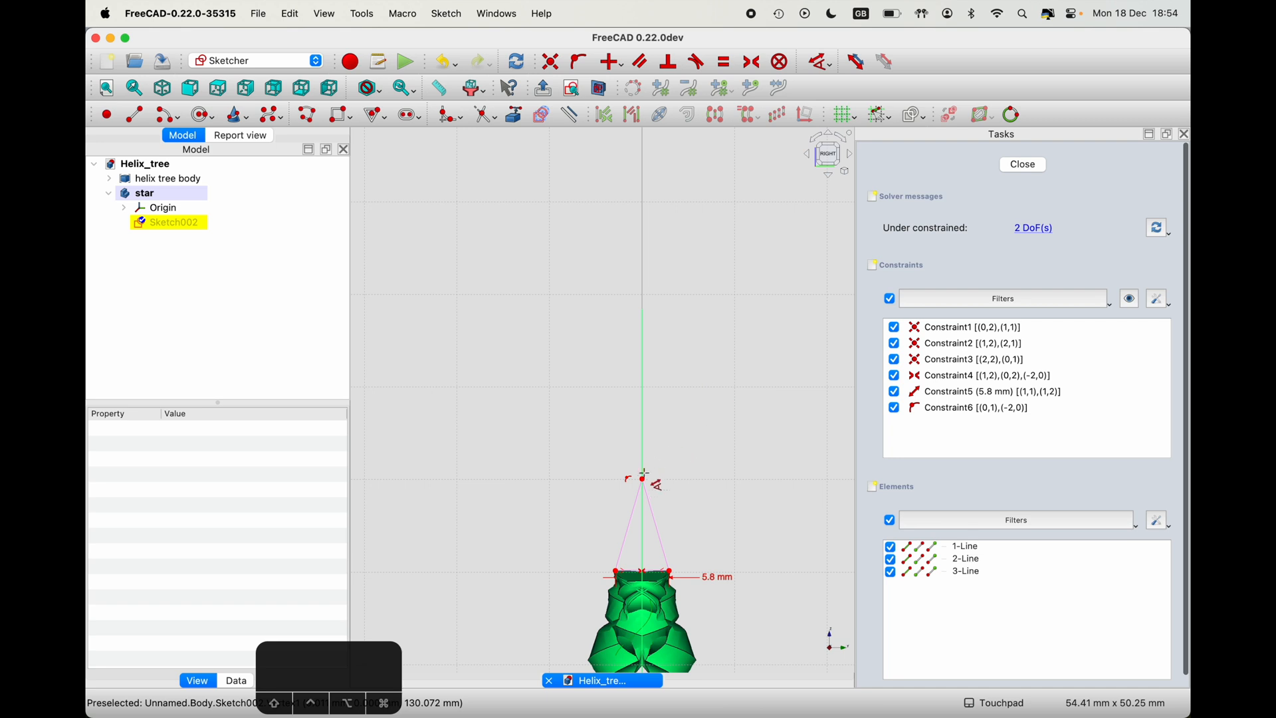
click(645, 481)
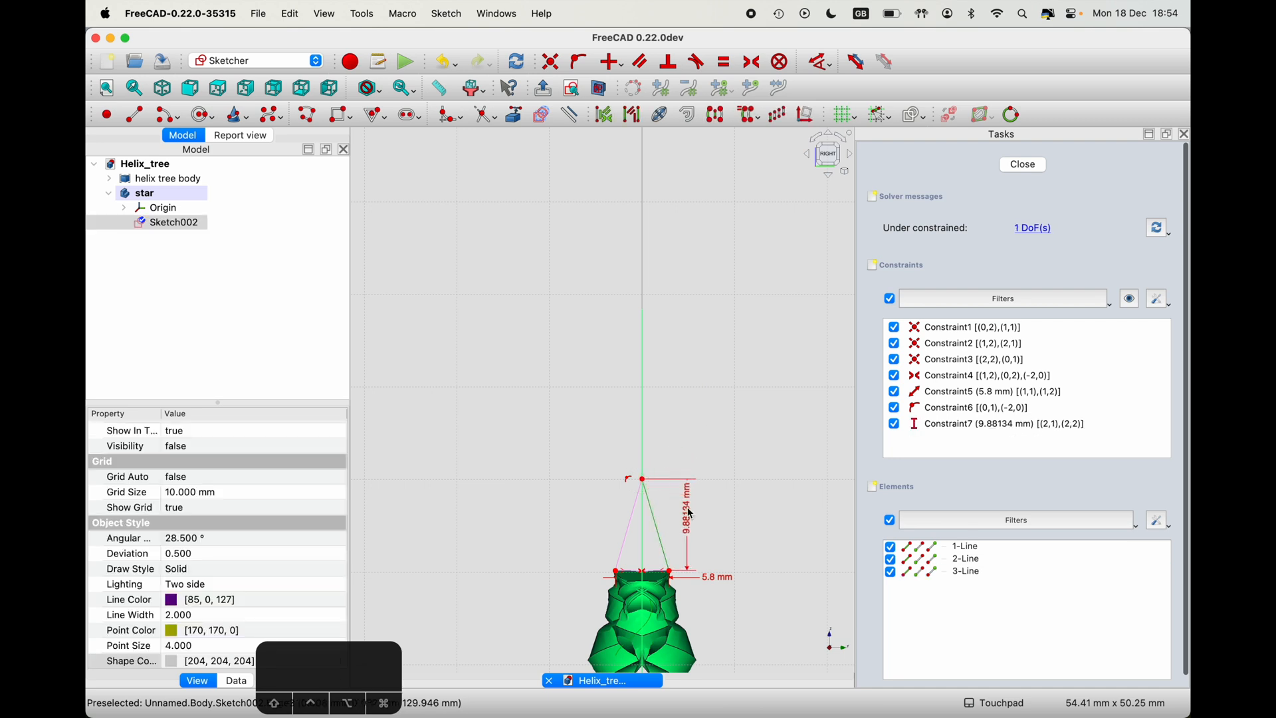
click(801, 510)
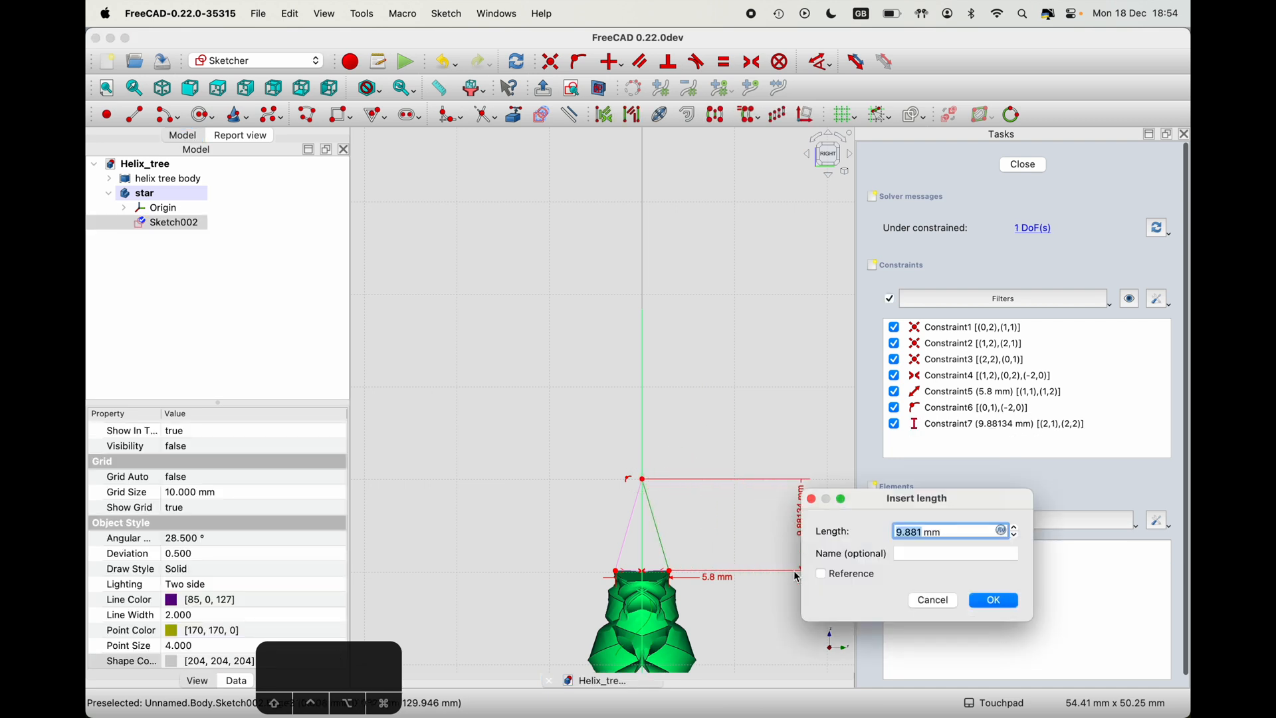
text(10)
key(Return)
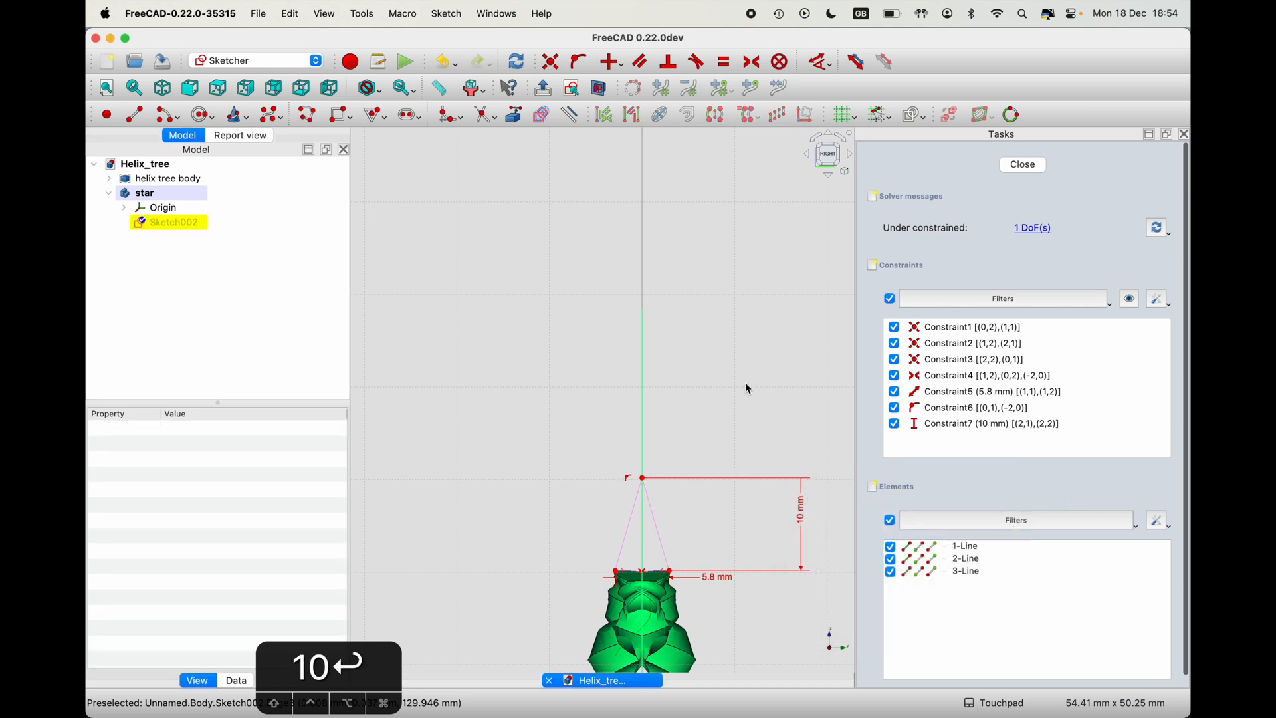
click(1022, 166)
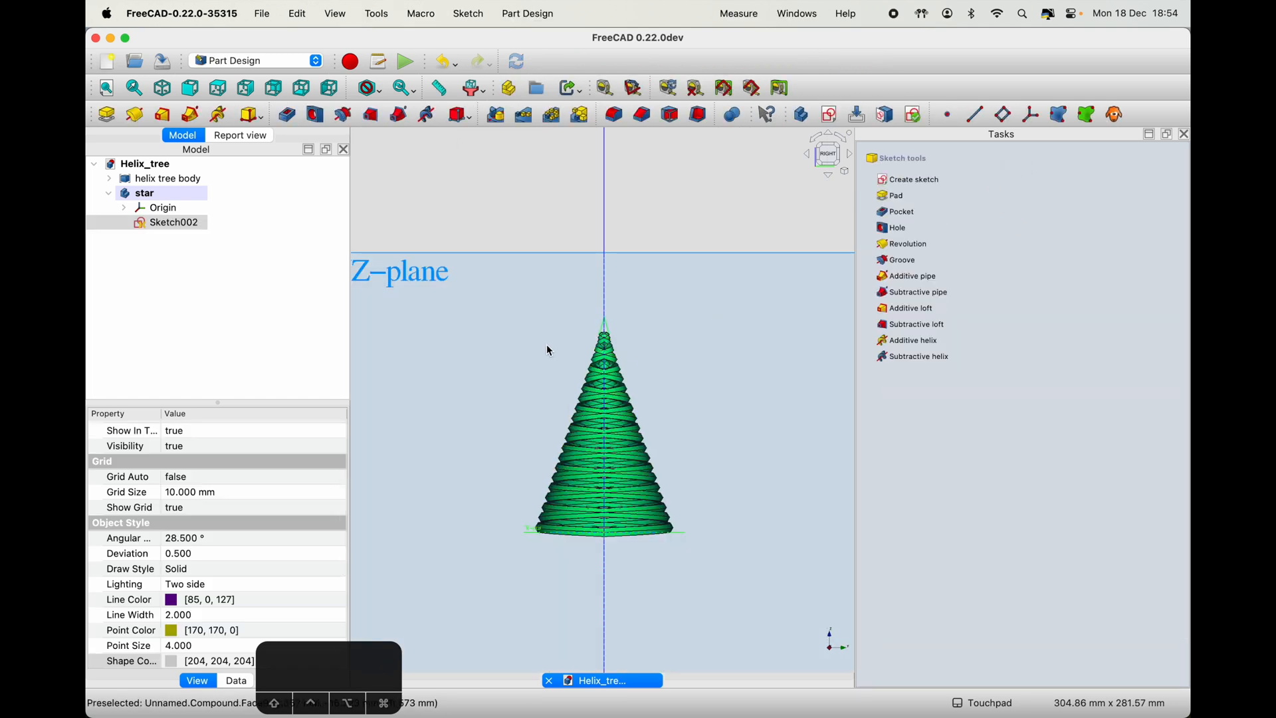
- Try to revolve the triangle sketch around the vertical sketch axis, first at 360° and with the angle set to 180°
click(187, 222)
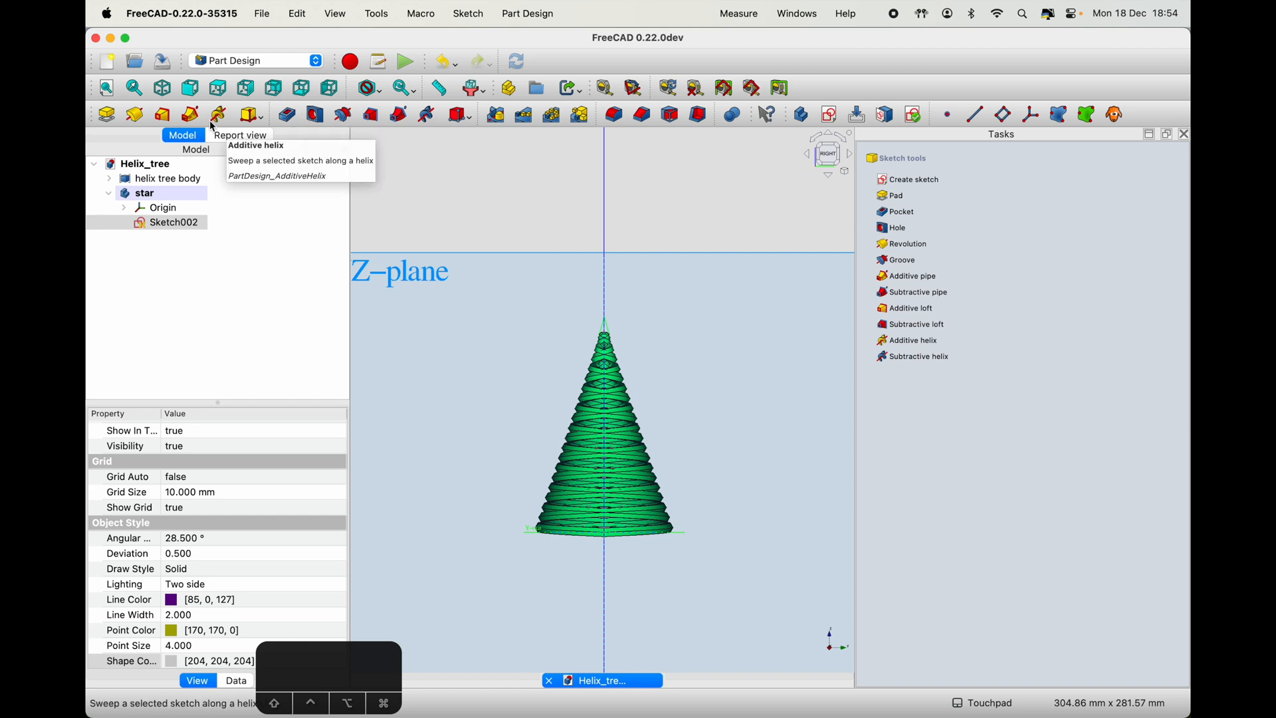
click(136, 117)
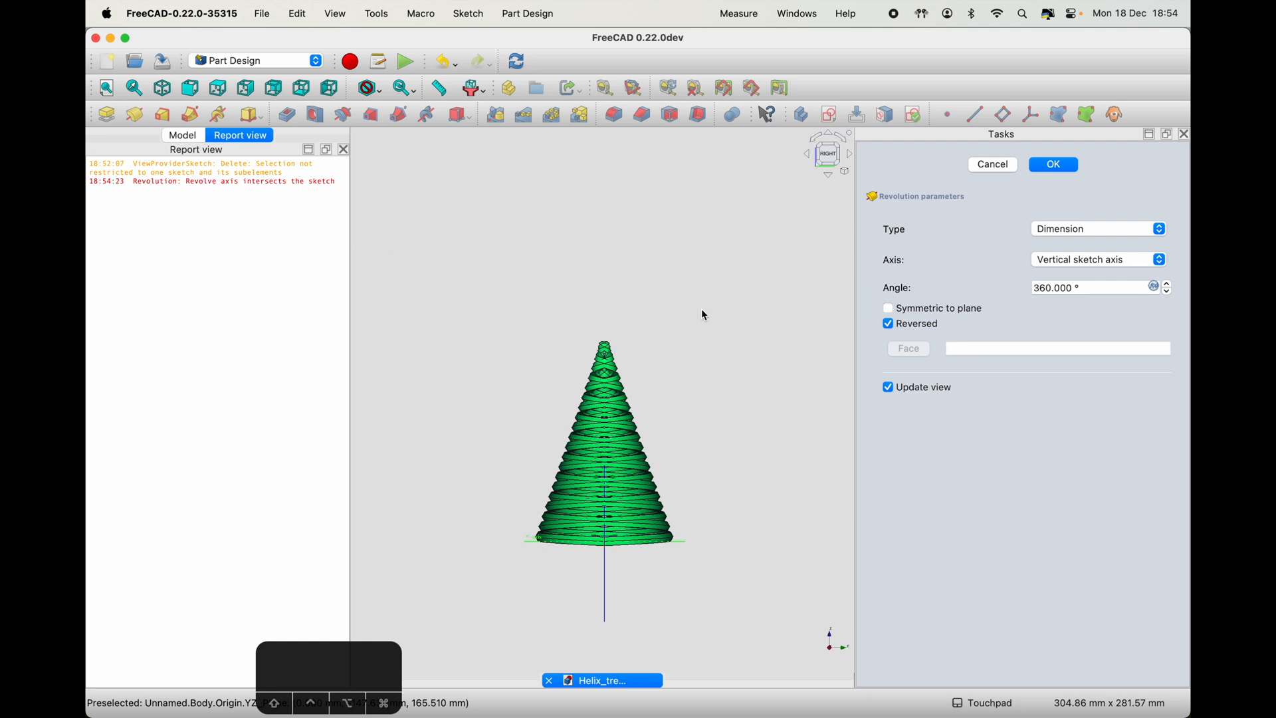
click(606, 579)
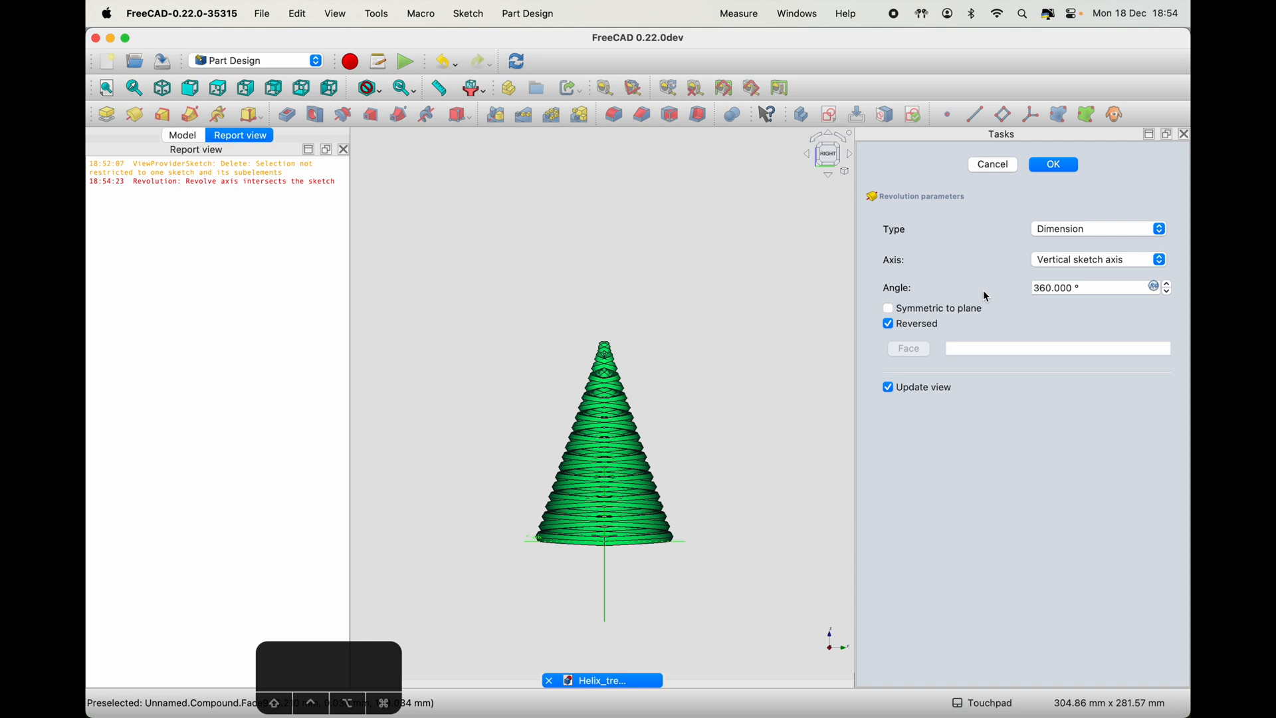
click(1090, 288)
text(180)
key(Return)
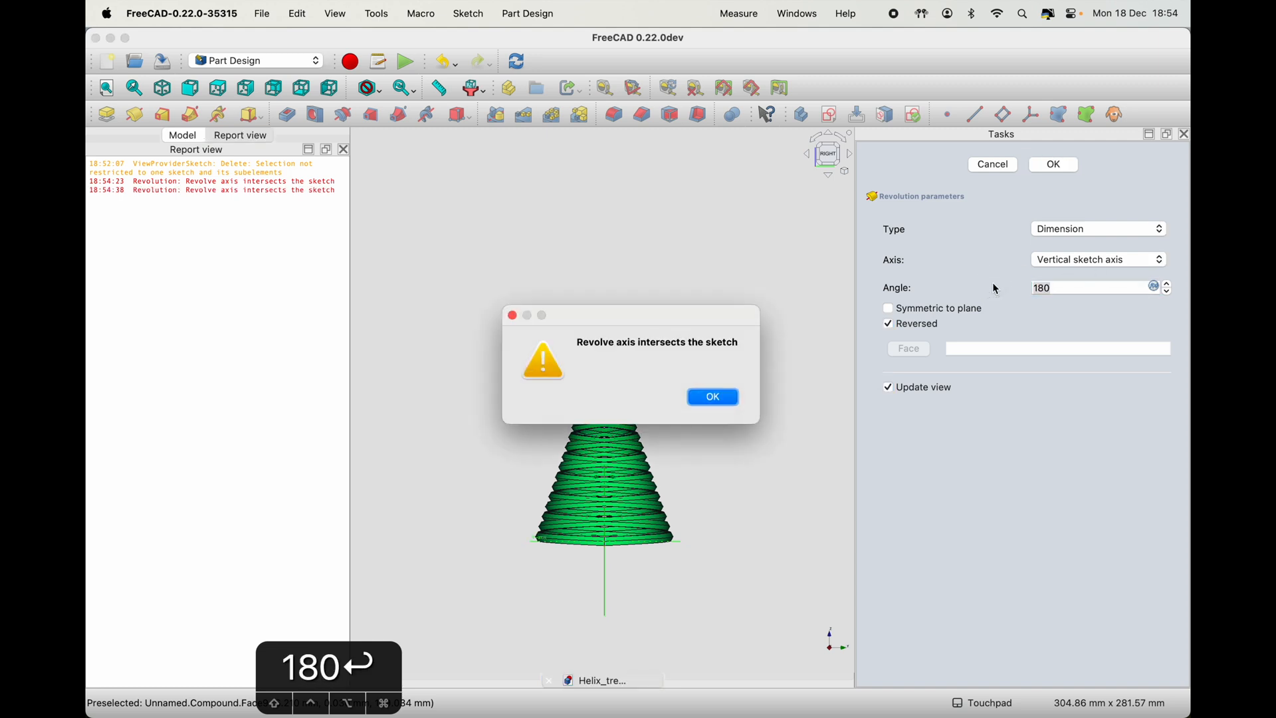
click(729, 397)
click(994, 165)
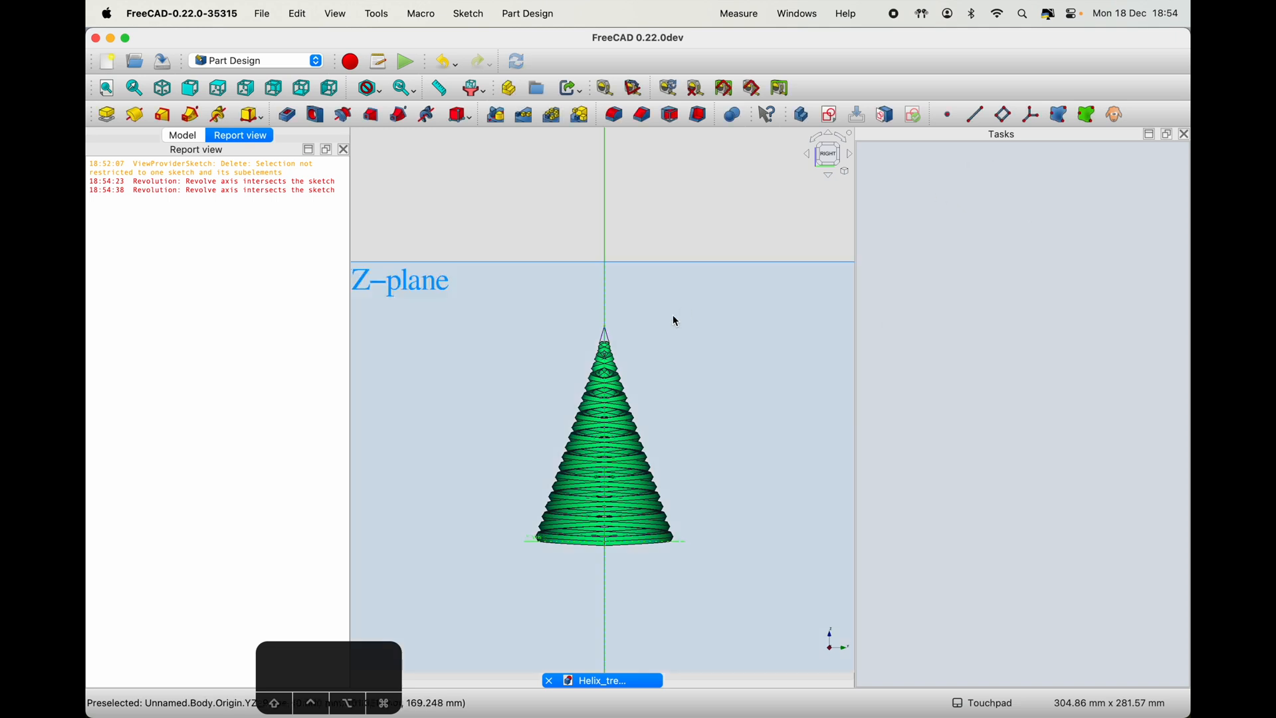
- Reopen the star body's triangle sketch and delete the sloped side to the right of the vertical axis and the base line
scroll(628, 338, up, 10)
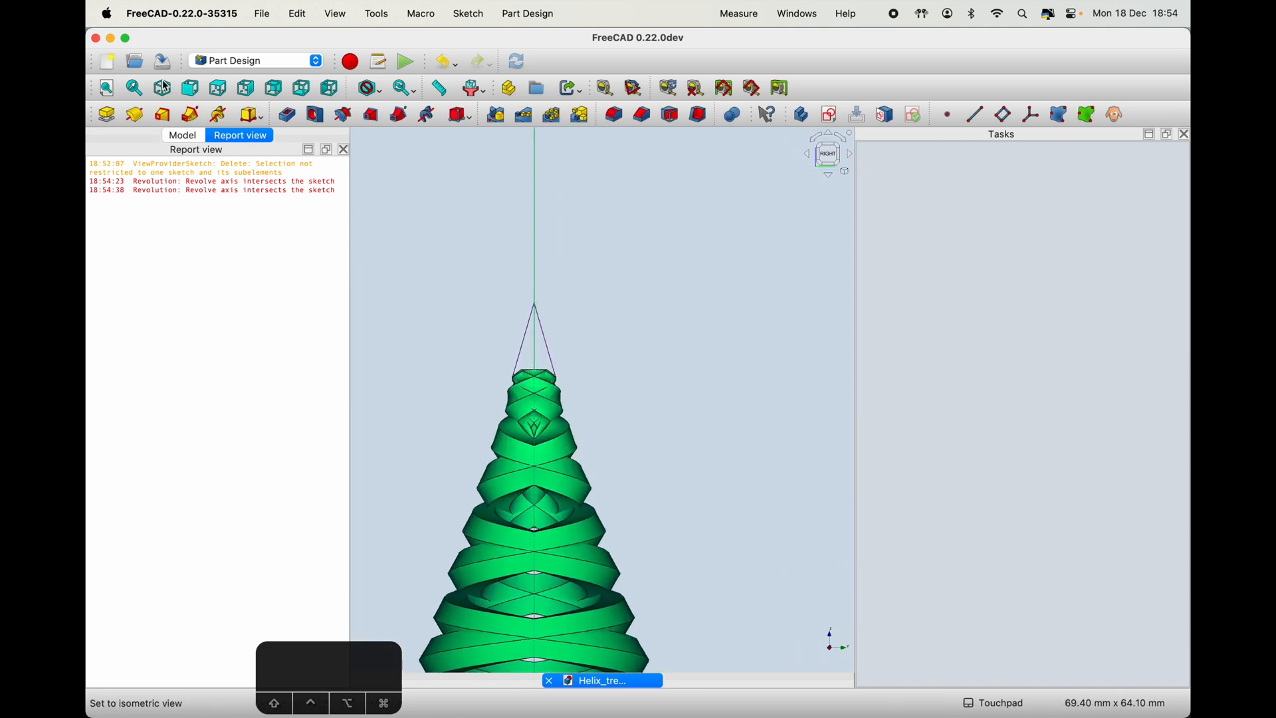
click(178, 136)
double_click(171, 222)
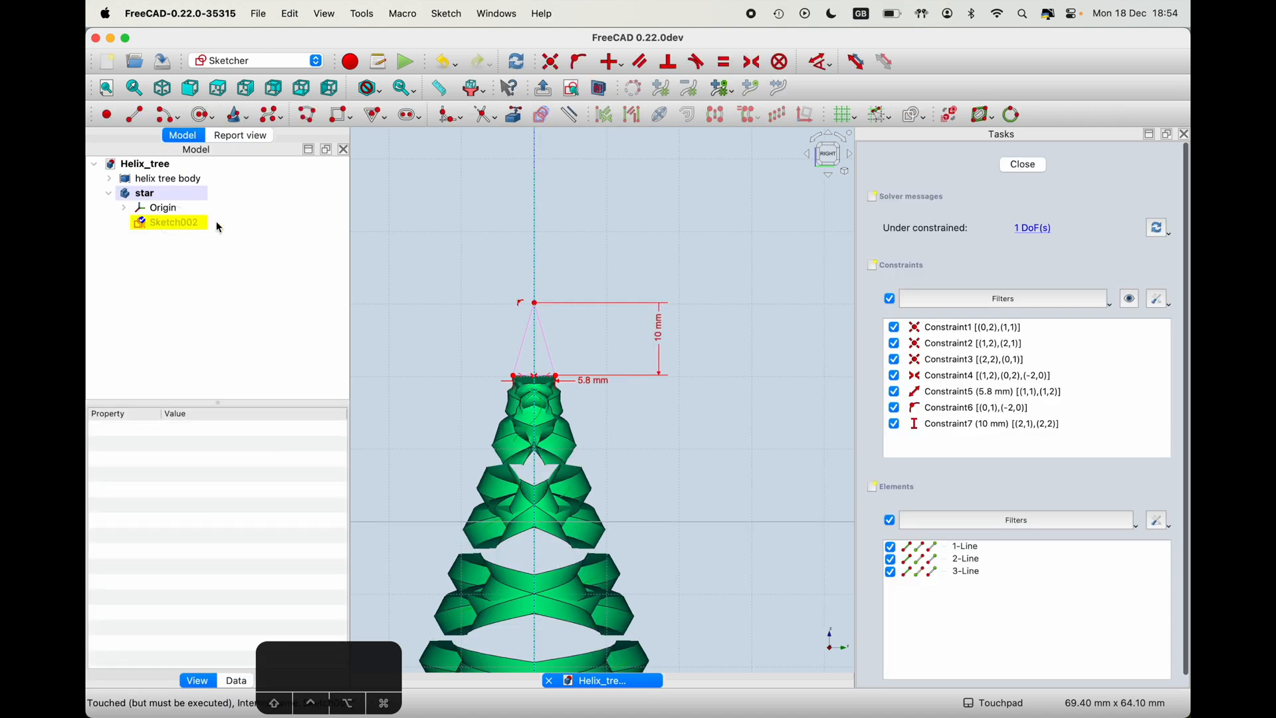
scroll(499, 351, up, 5)
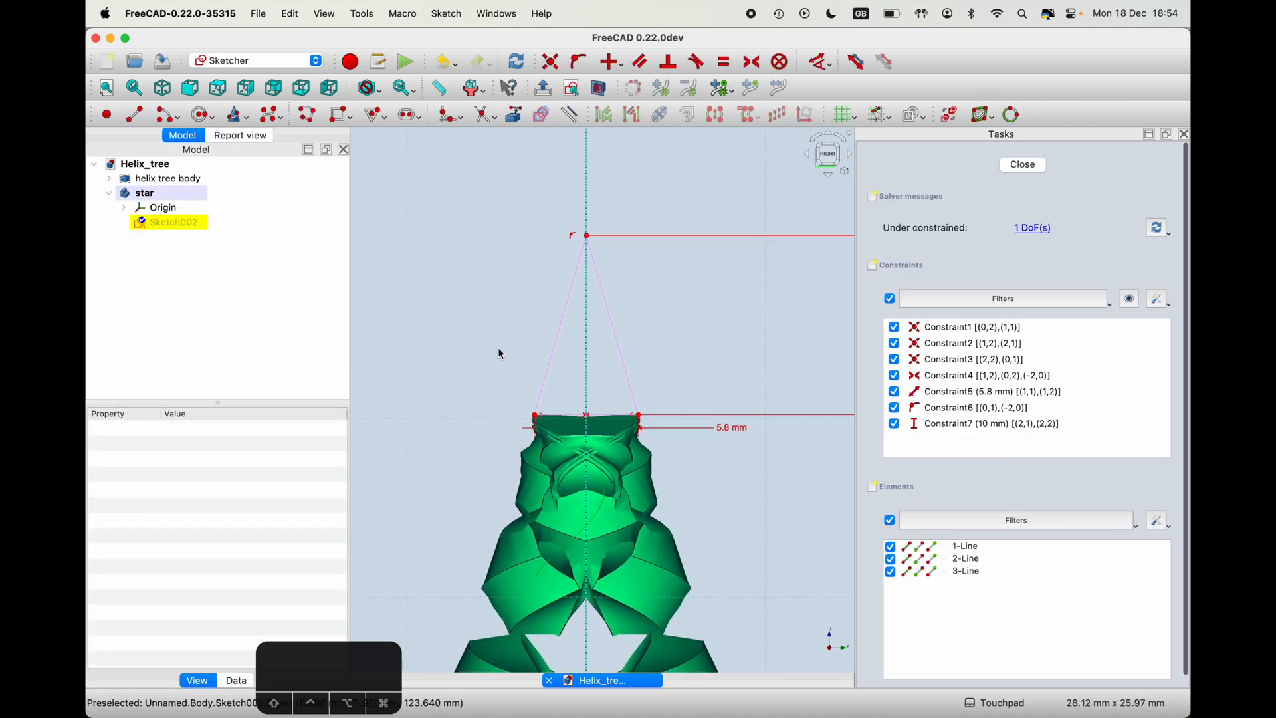
scroll(498, 349, down, 2)
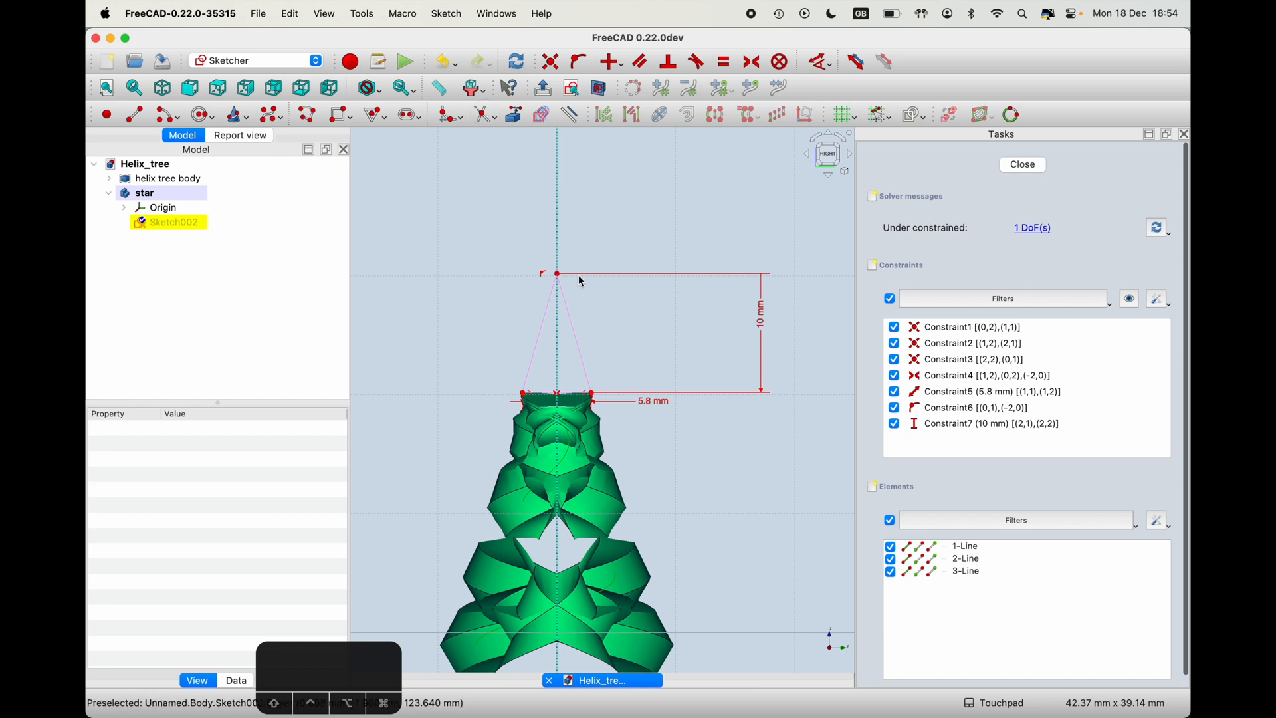
click(579, 342)
key(Delete)
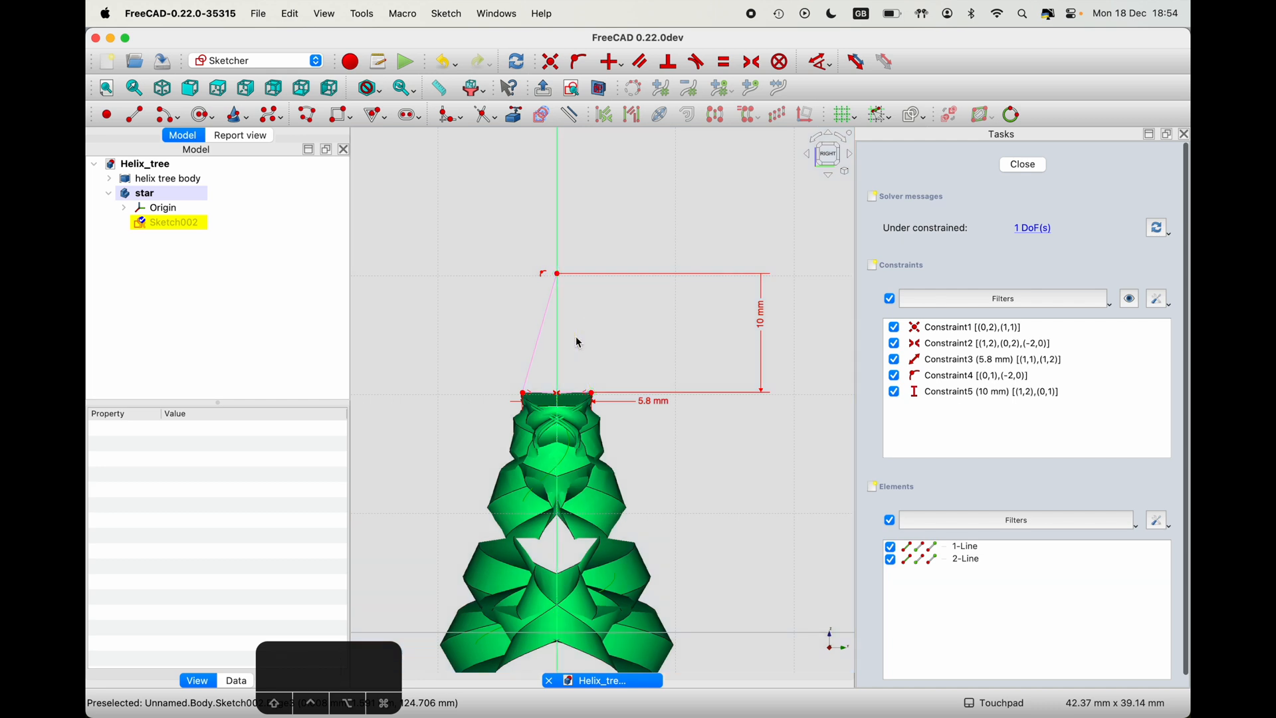
click(573, 392)
key(Delete)
- Close the half-triangle profile with a horizontal base line about 2.9 mm long to the vertical axis and a line along the axis to the apex
scroll(573, 340, up, 5)
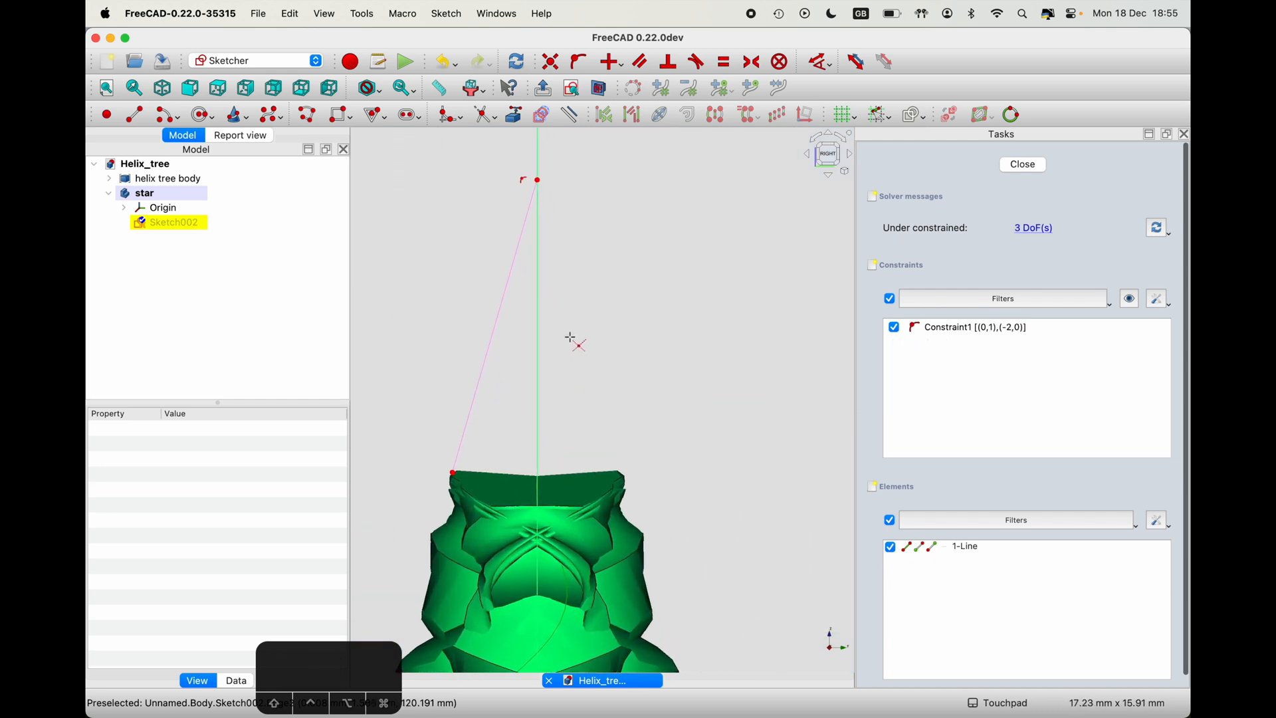
click(137, 117)
click(455, 477)
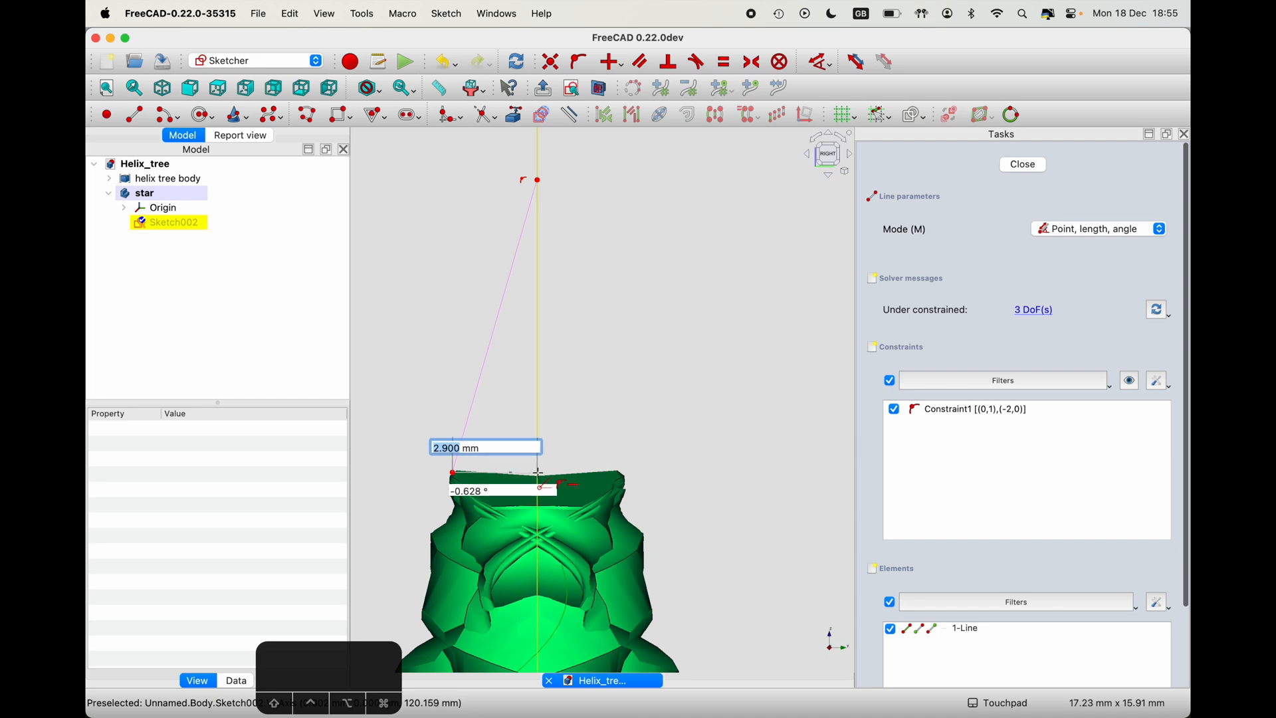
click(540, 473)
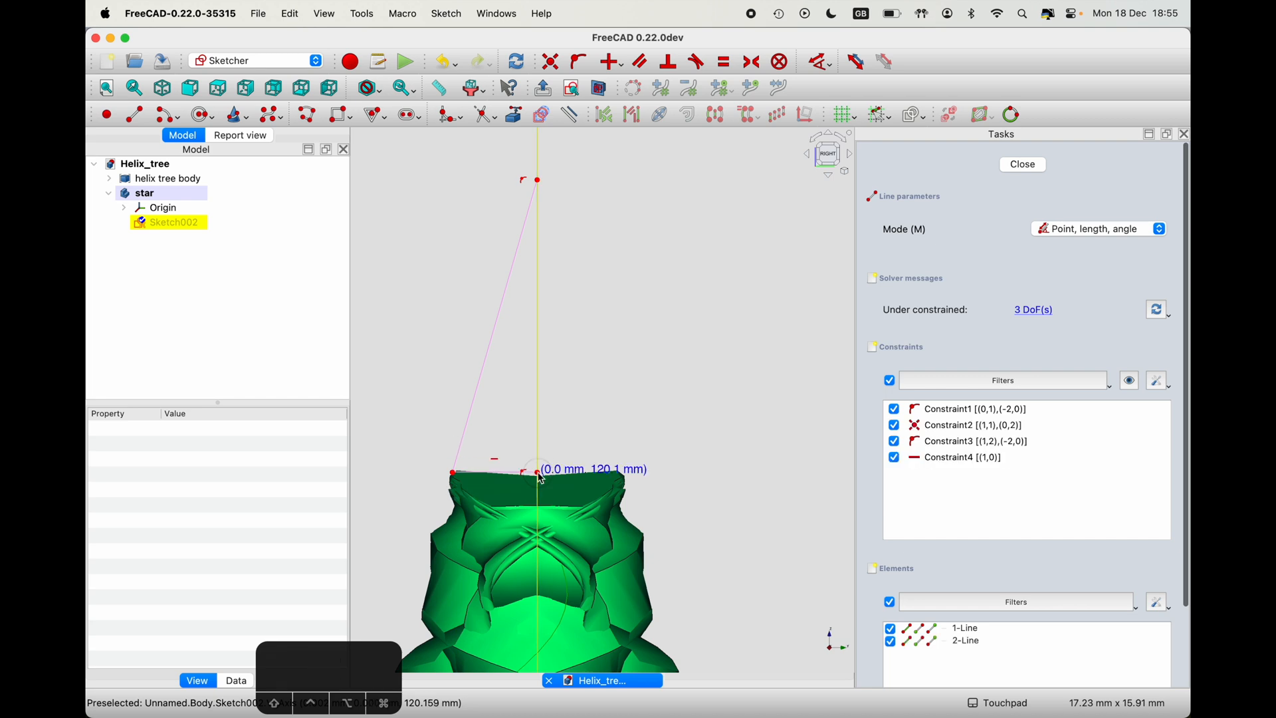
click(539, 179)
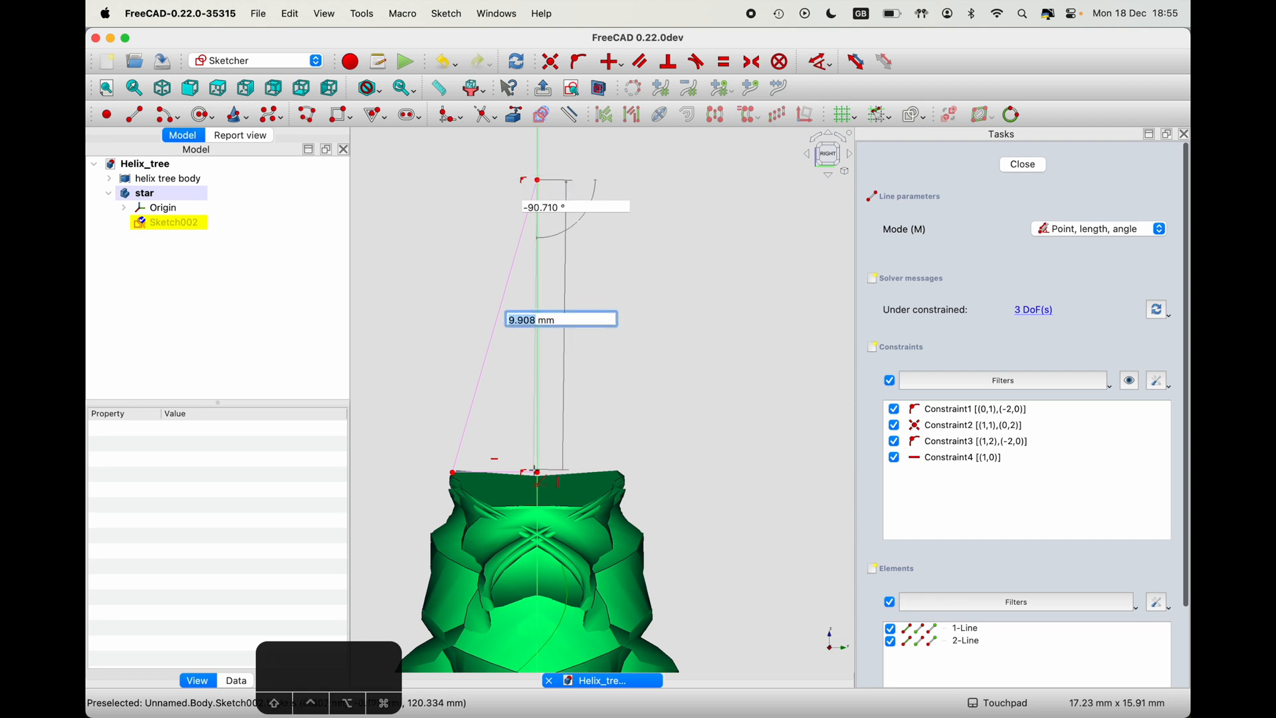
click(539, 473)
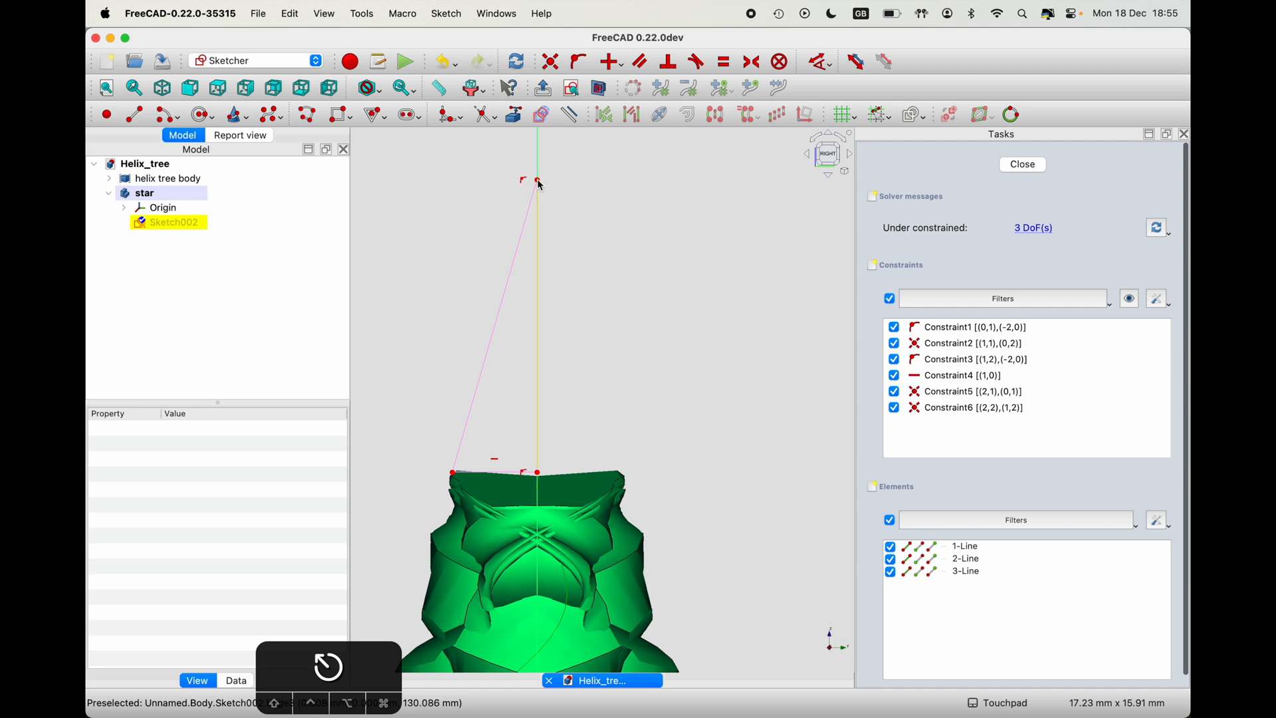
- Dimension the half-triangle's height from apex to base at 10 mm
click(825, 64)
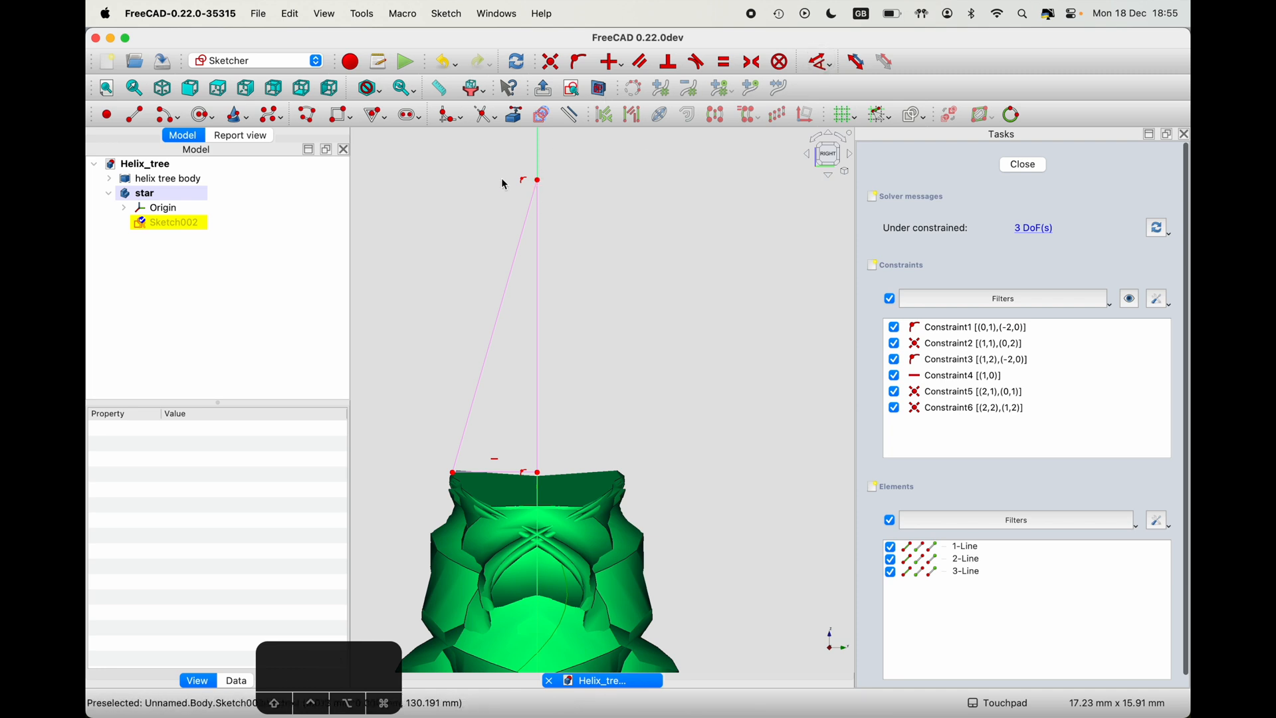
click(538, 179)
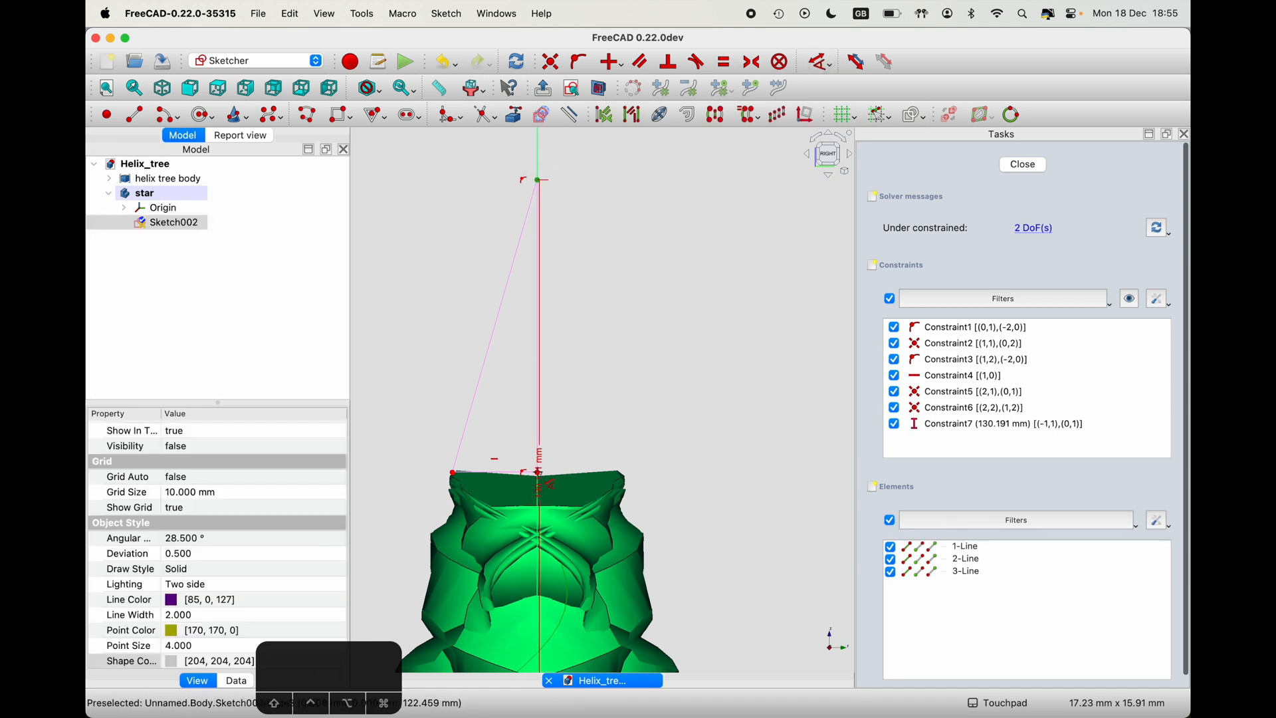
click(539, 472)
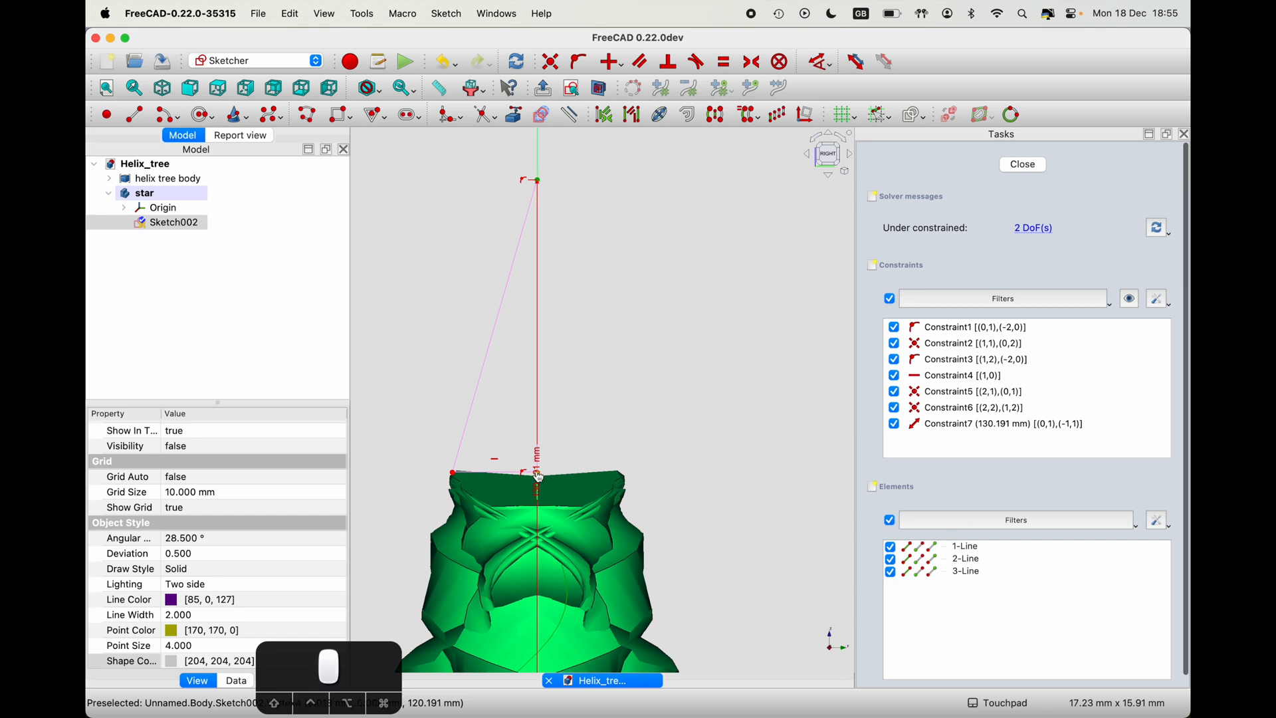
click(766, 528)
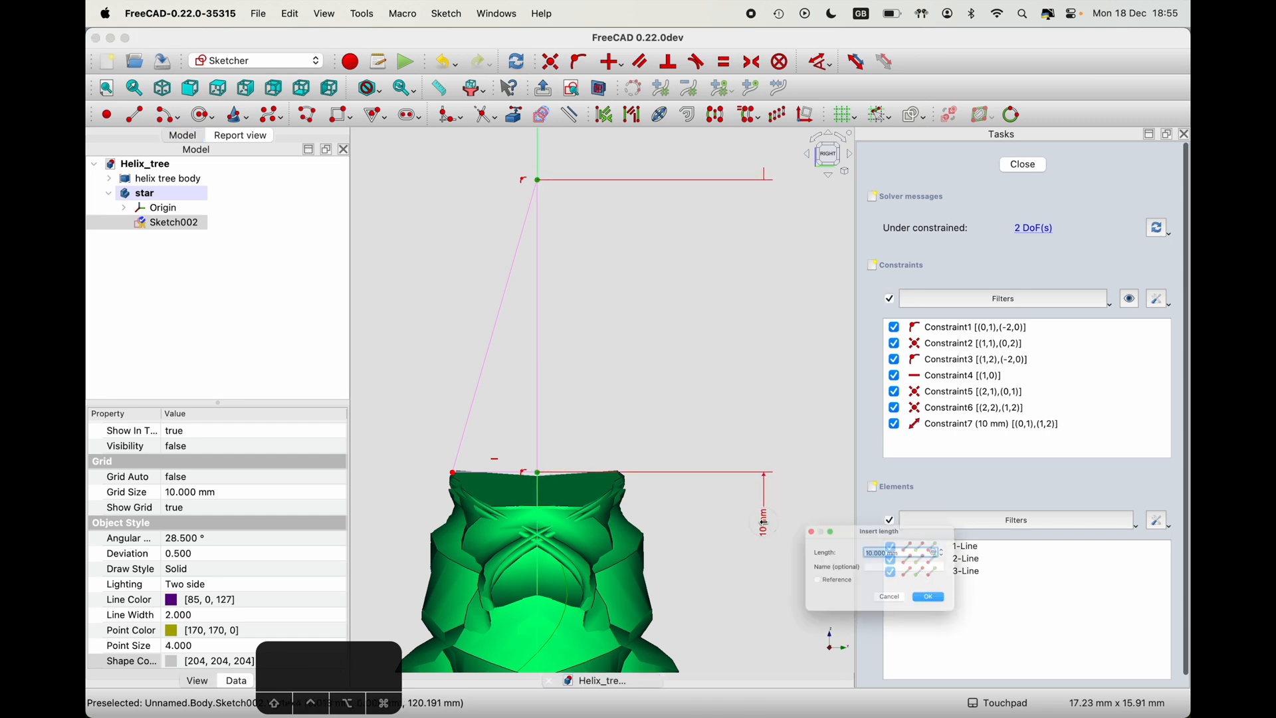
click(958, 613)
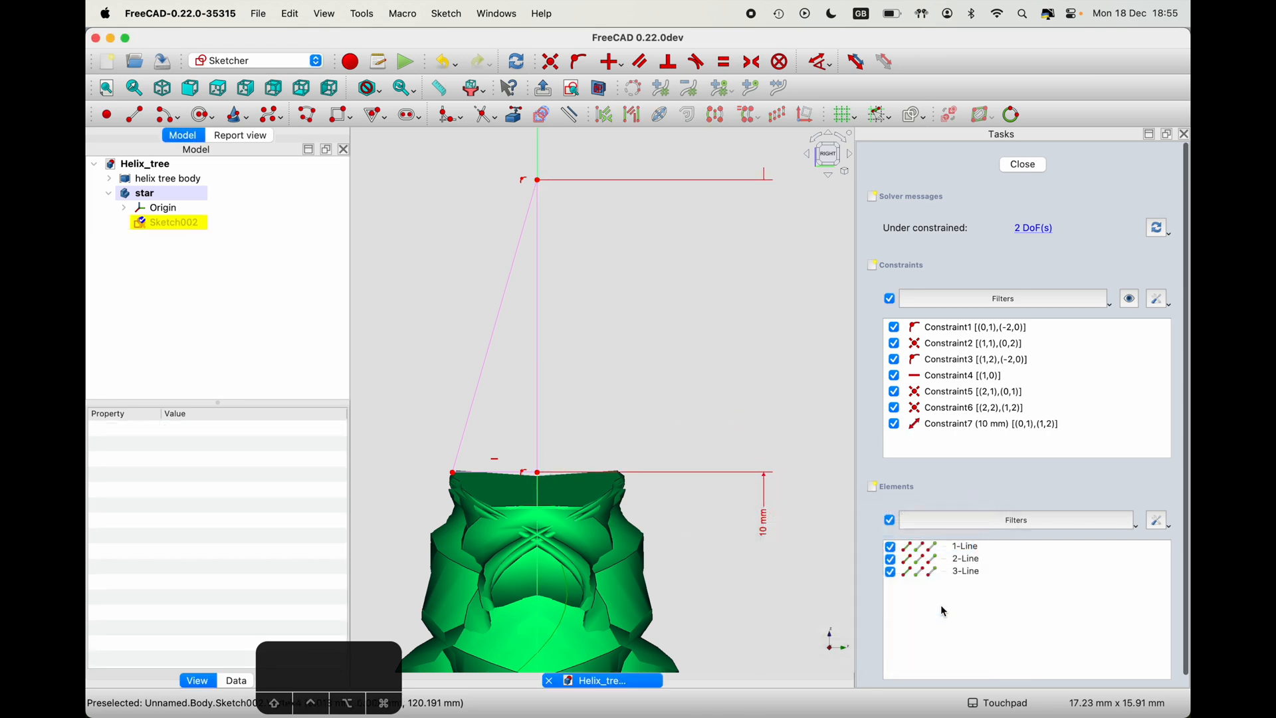
- Dimension the horizontal base of the half-triangle and set its length to 2.8 mm
click(453, 473)
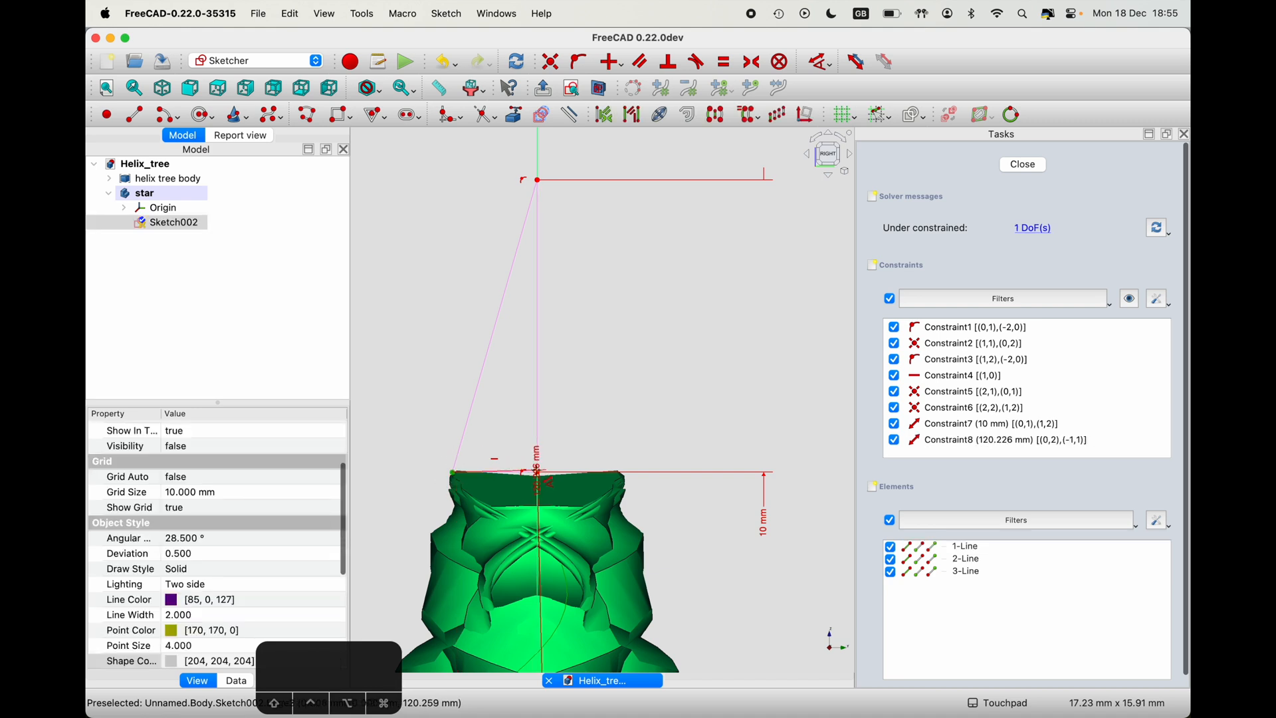
click(538, 472)
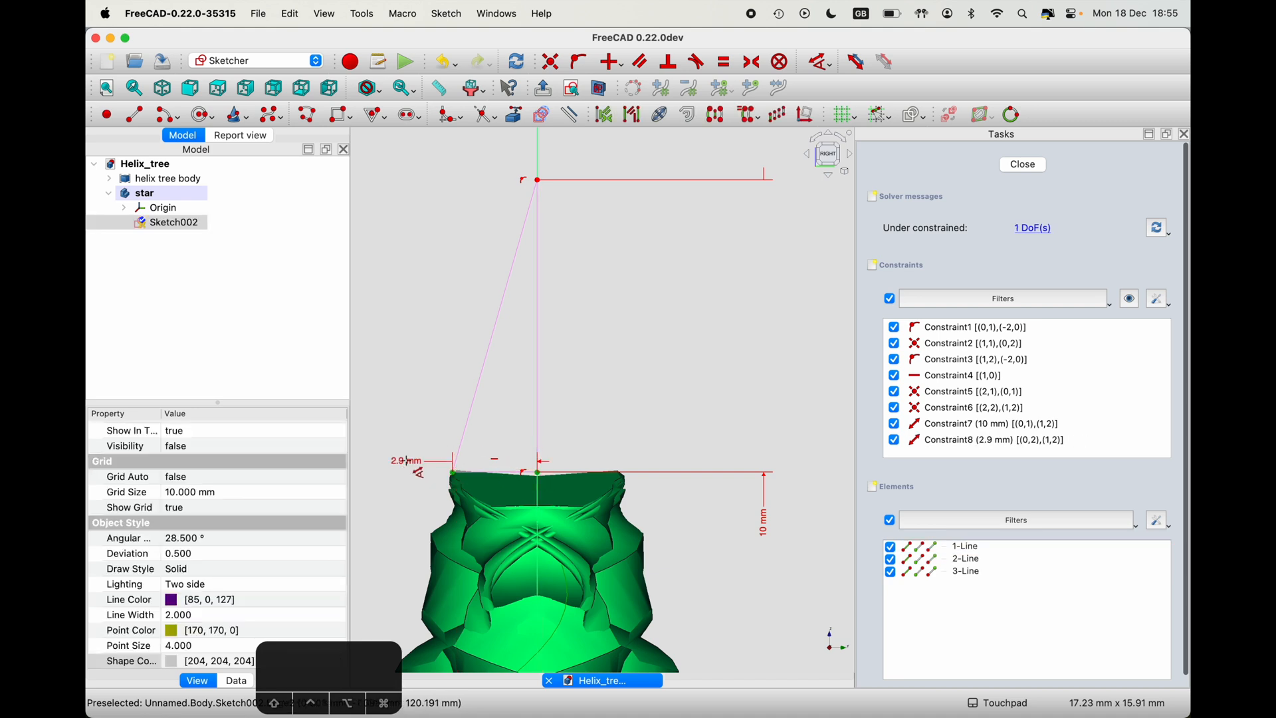
click(384, 441)
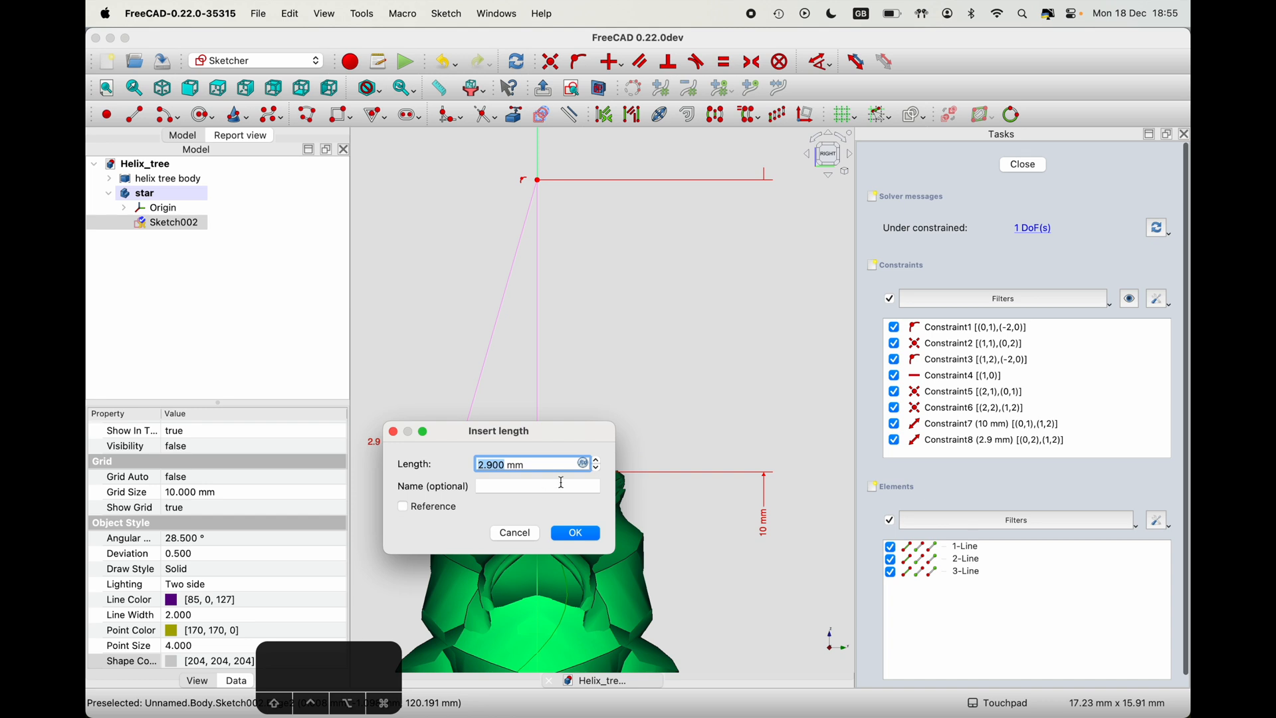
text(2.8)
key(Return)
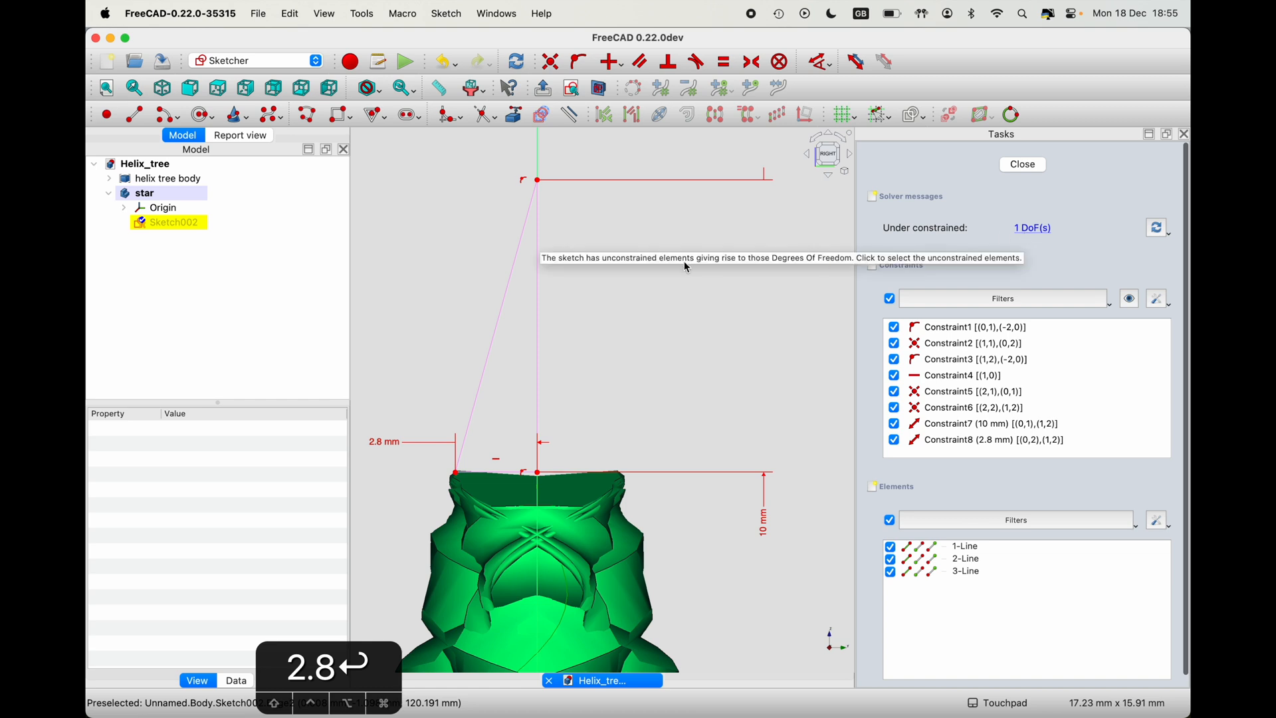
- Constrain the vertical distance from the sketch origin to the base's point on the axis to 120 mm
mouse_move(538, 181)
mouse_down()
mouse_move(536, 230)
mouse_move(540, 183)
mouse_up()
scroll(582, 392, down, 1)
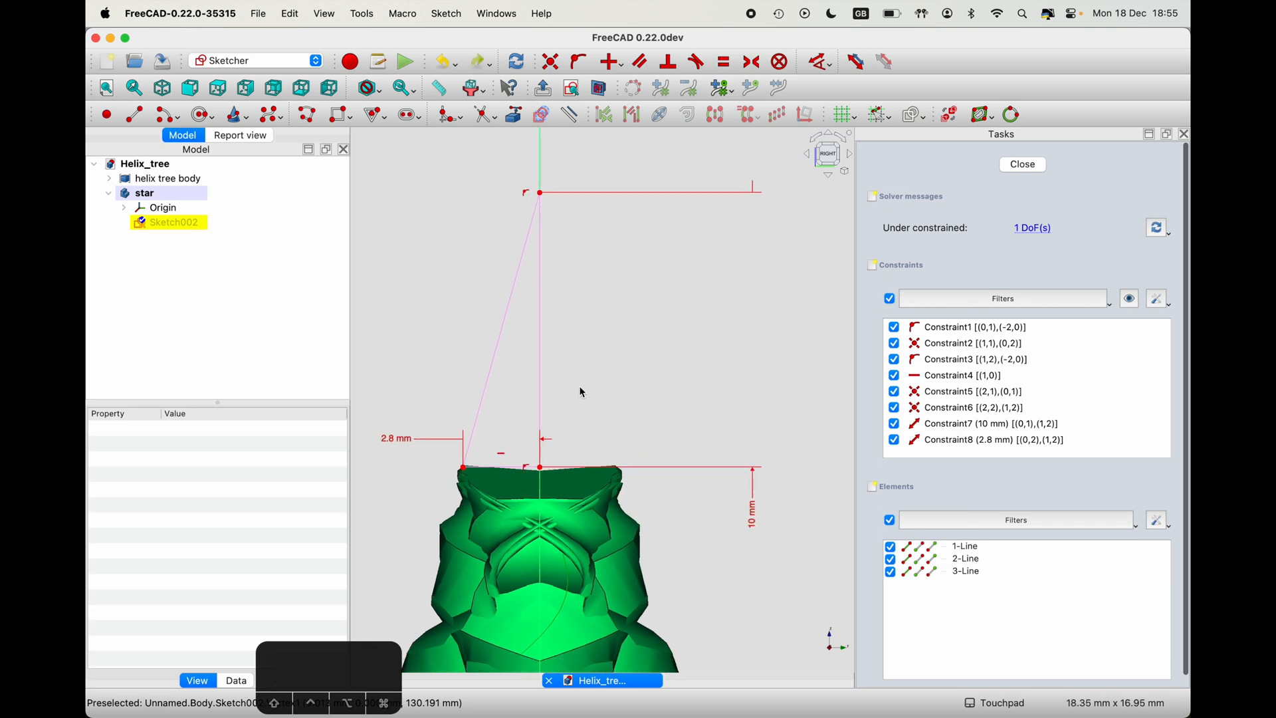
scroll(582, 393, down, 10)
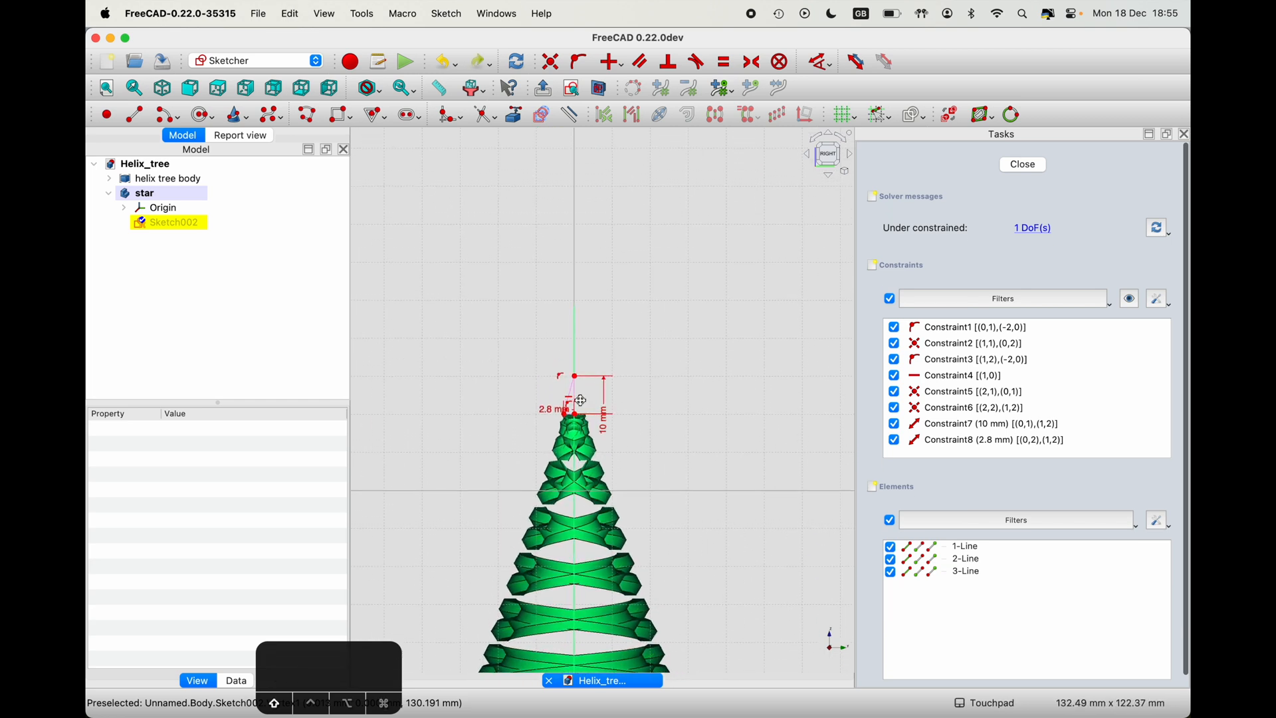
shift+middle_drag(580, 400, 587, 290)
click(582, 304)
shift+middle_drag(636, 384, 636, 230)
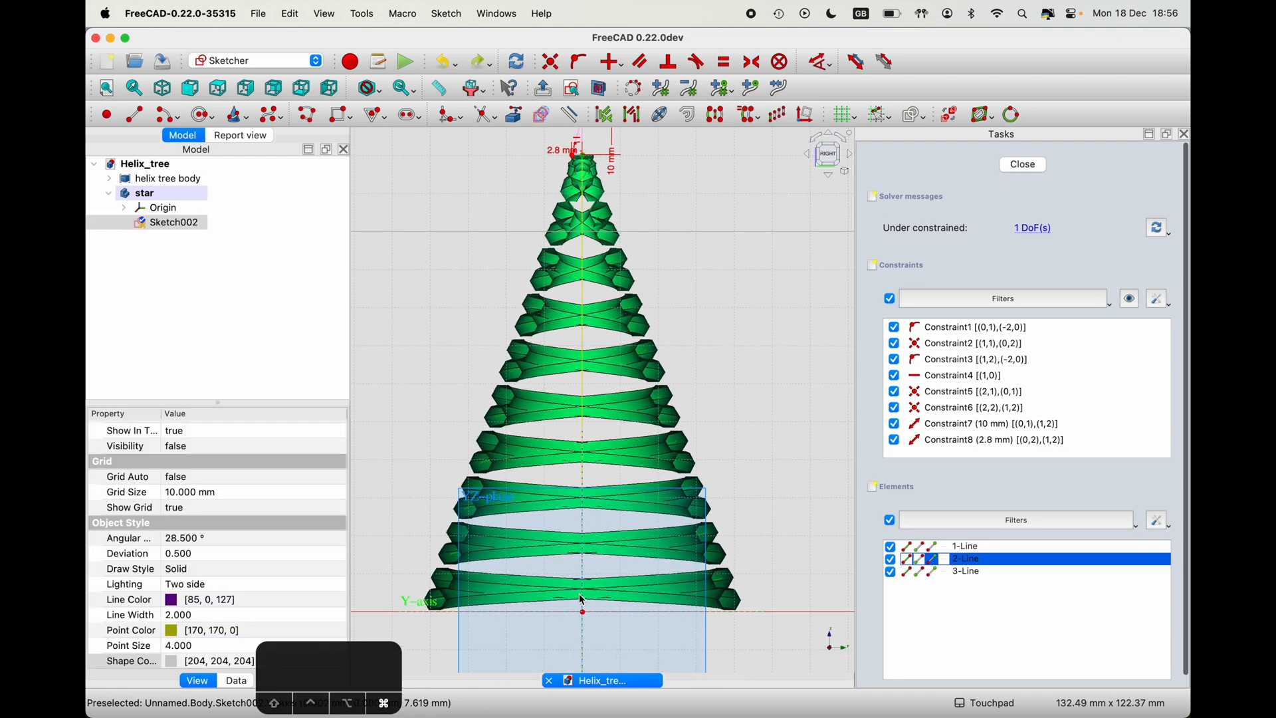
shift+middle_drag(708, 223, 699, 331)
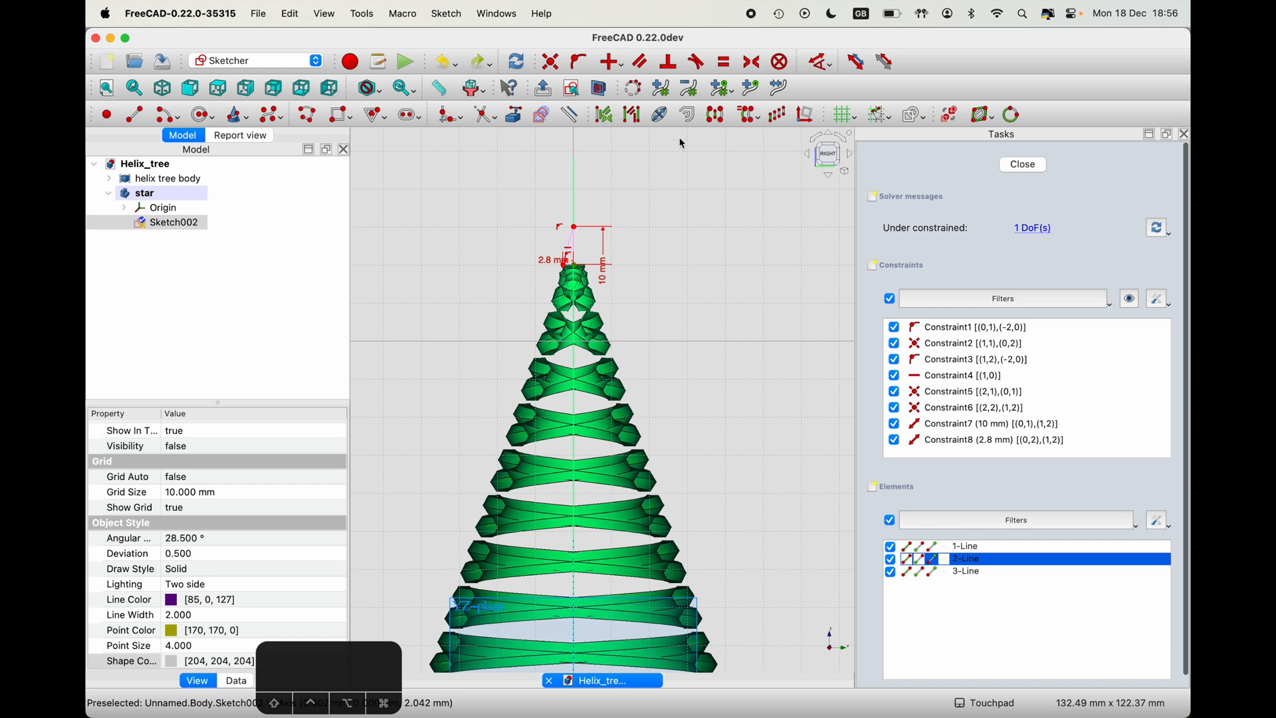
click(821, 63)
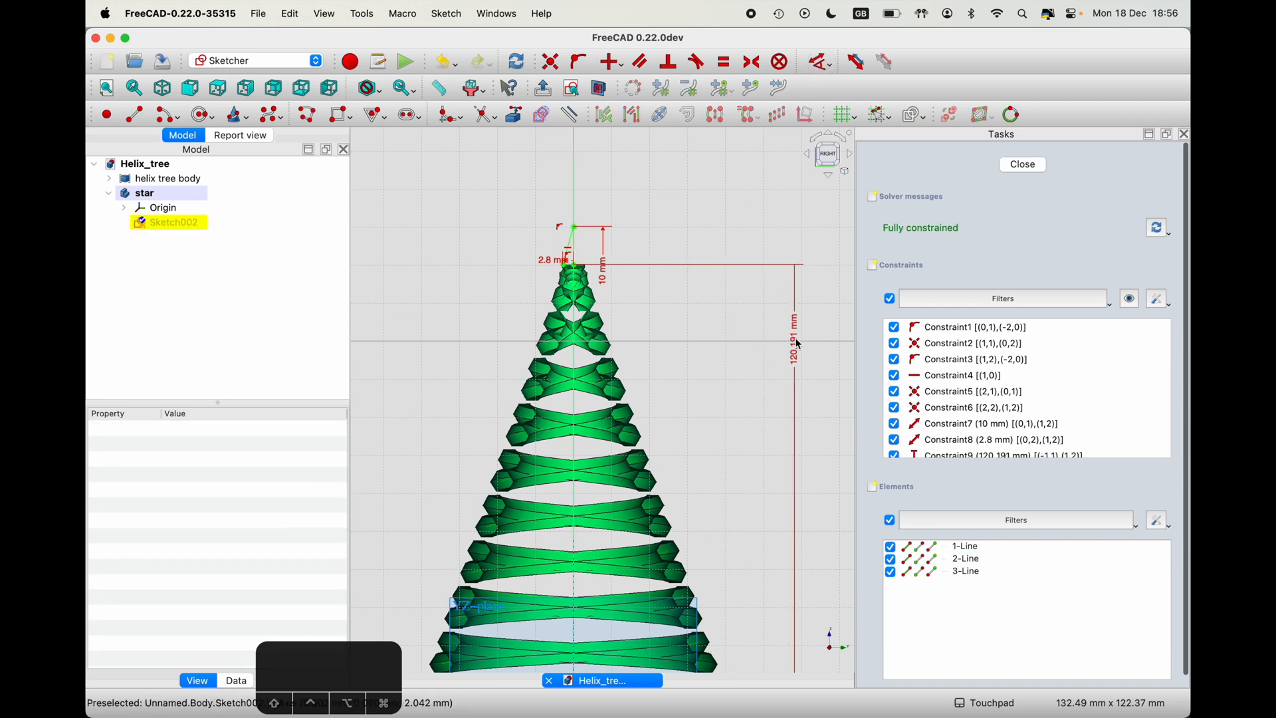
click(820, 340)
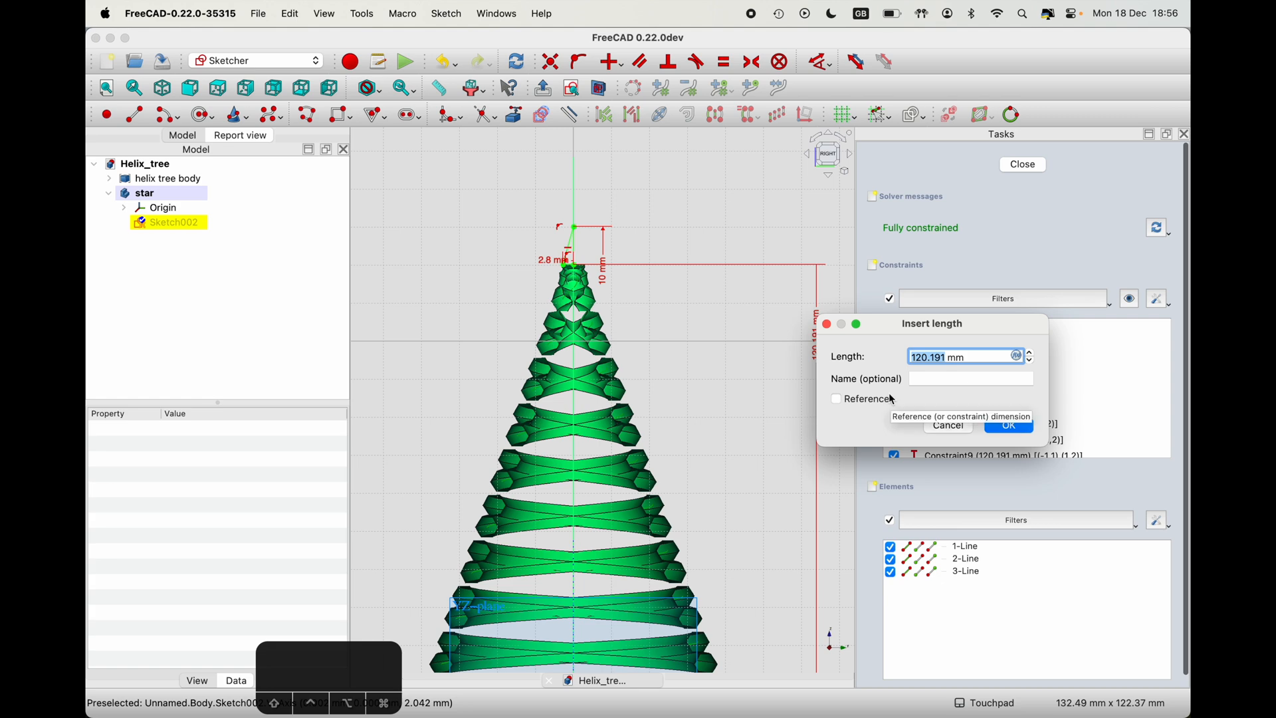
text(120)
key(Return)
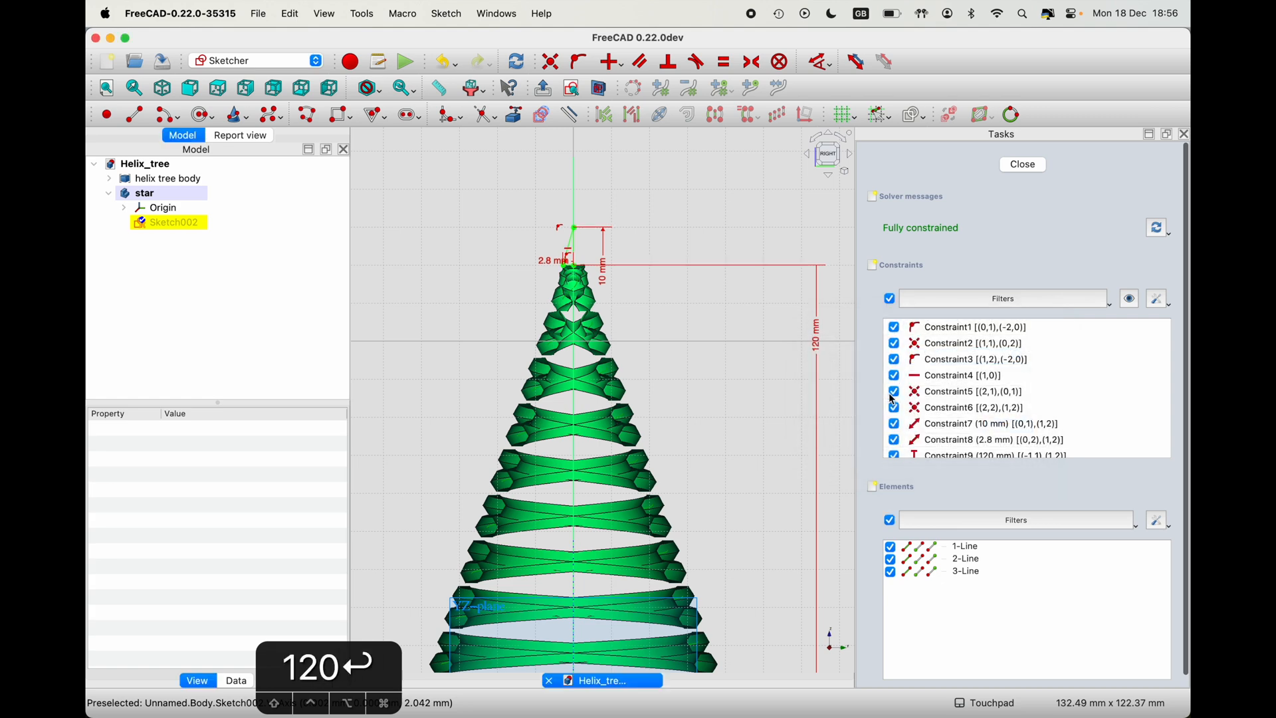
- End the dimension command and move the 10 mm and 2.8 mm dimension labels clear of the profile, to the left of the treetop
mouse_move(760, 435)
shift+middle_down()
mouse_move(747, 300)
mouse_move(760, 316)
mouse_move(761, 498)
shift+middle_up()
scroll(577, 321, up, 5)
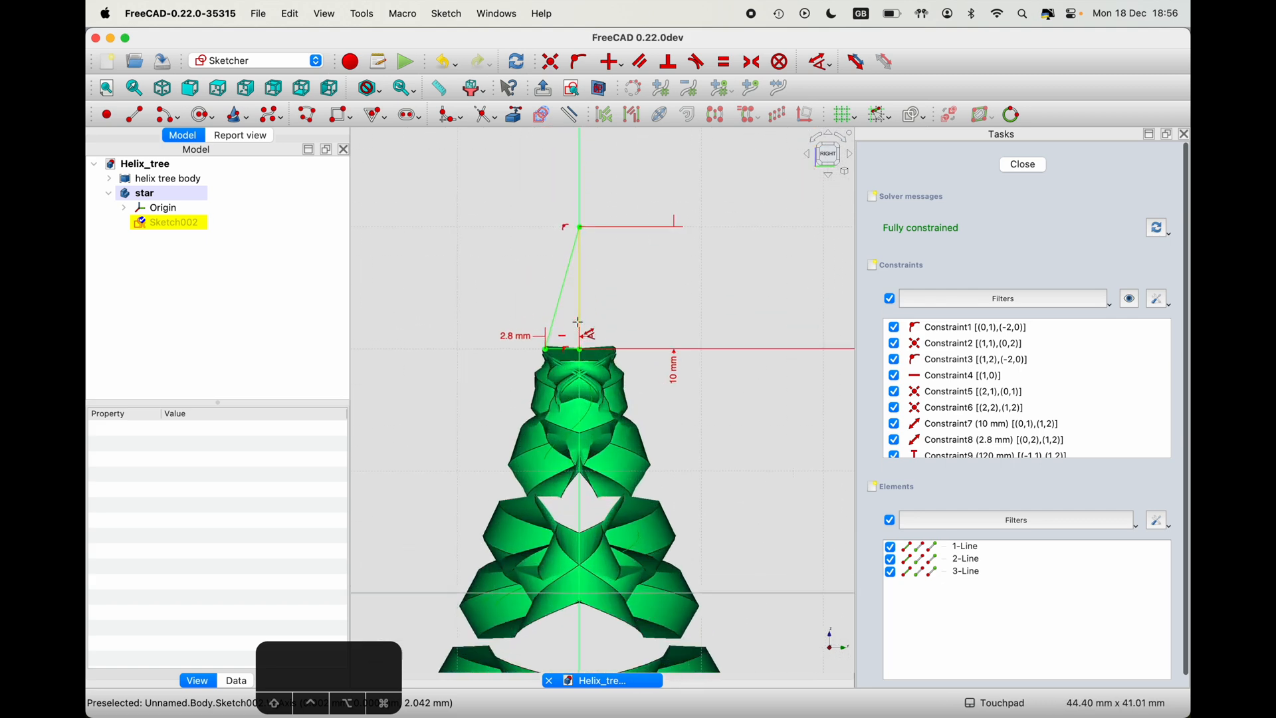
scroll(577, 320, up, 3)
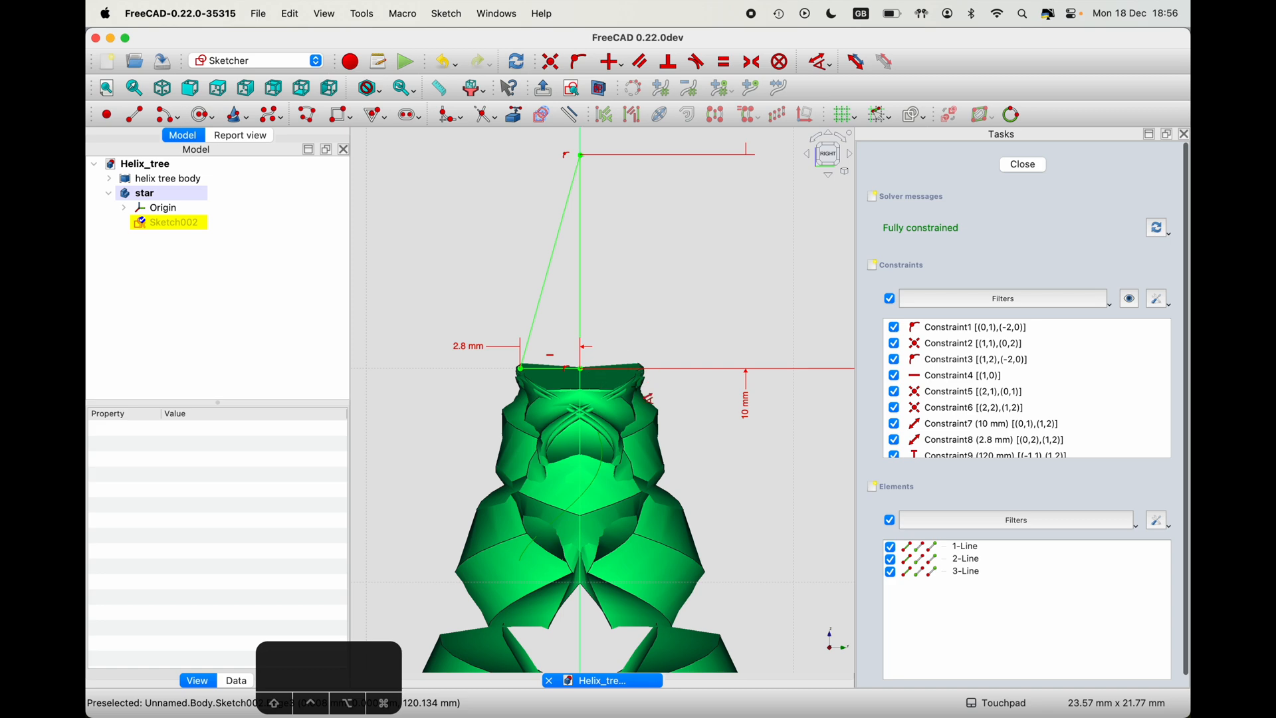
scroll(619, 317, down, 9)
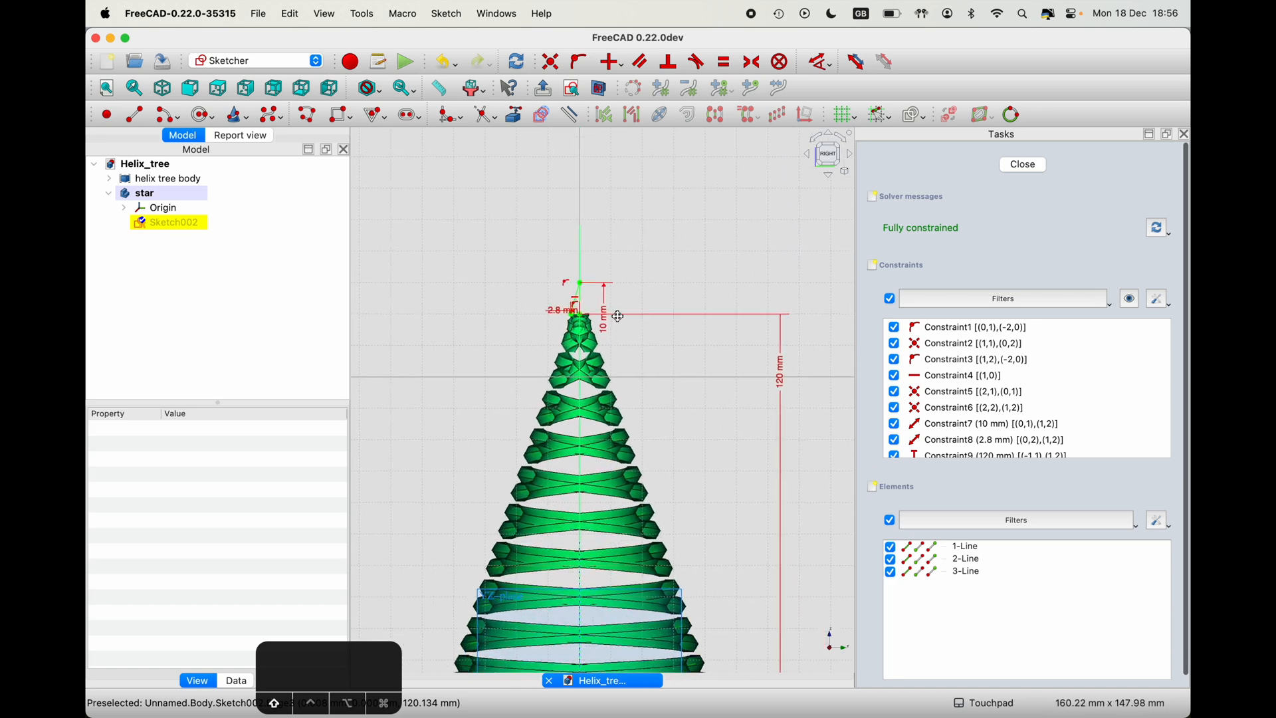
shift+middle_drag(618, 316, 615, 306)
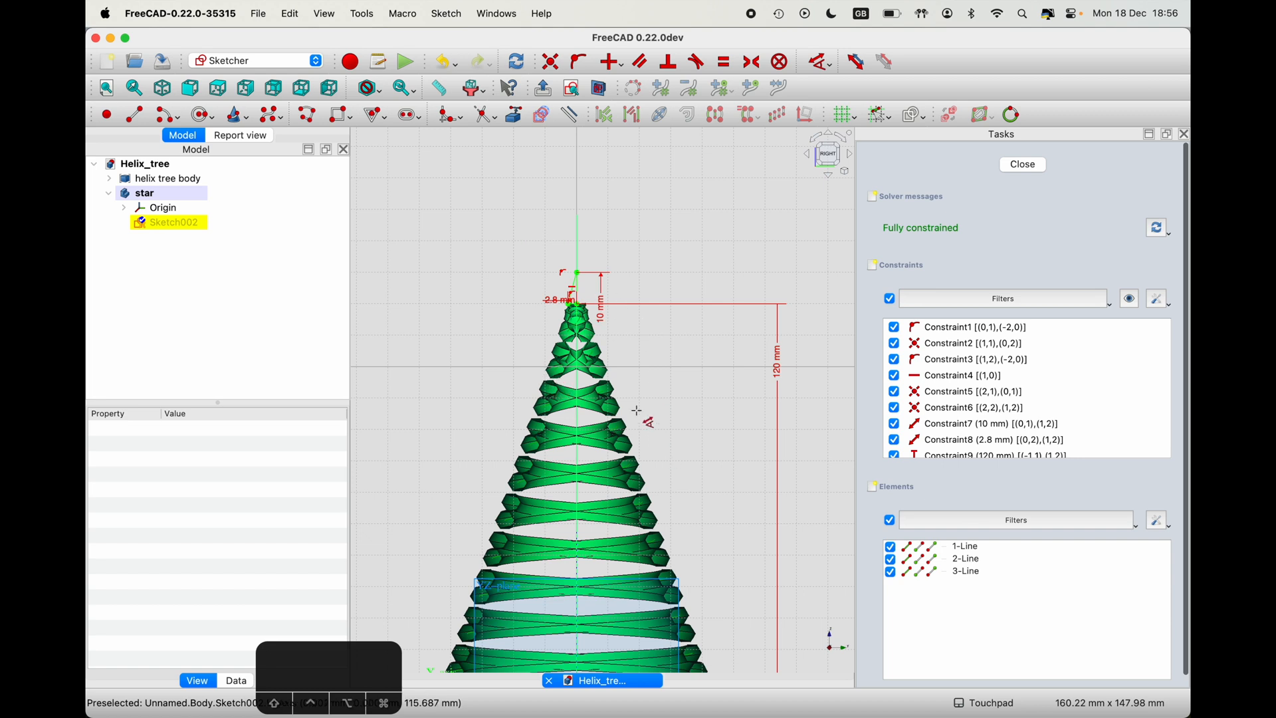
key(Escape)
mouse_move(604, 301)
mouse_down()
mouse_move(499, 302)
mouse_move(474, 332)
mouse_up()
click(558, 306)
drag(558, 307, 525, 343)
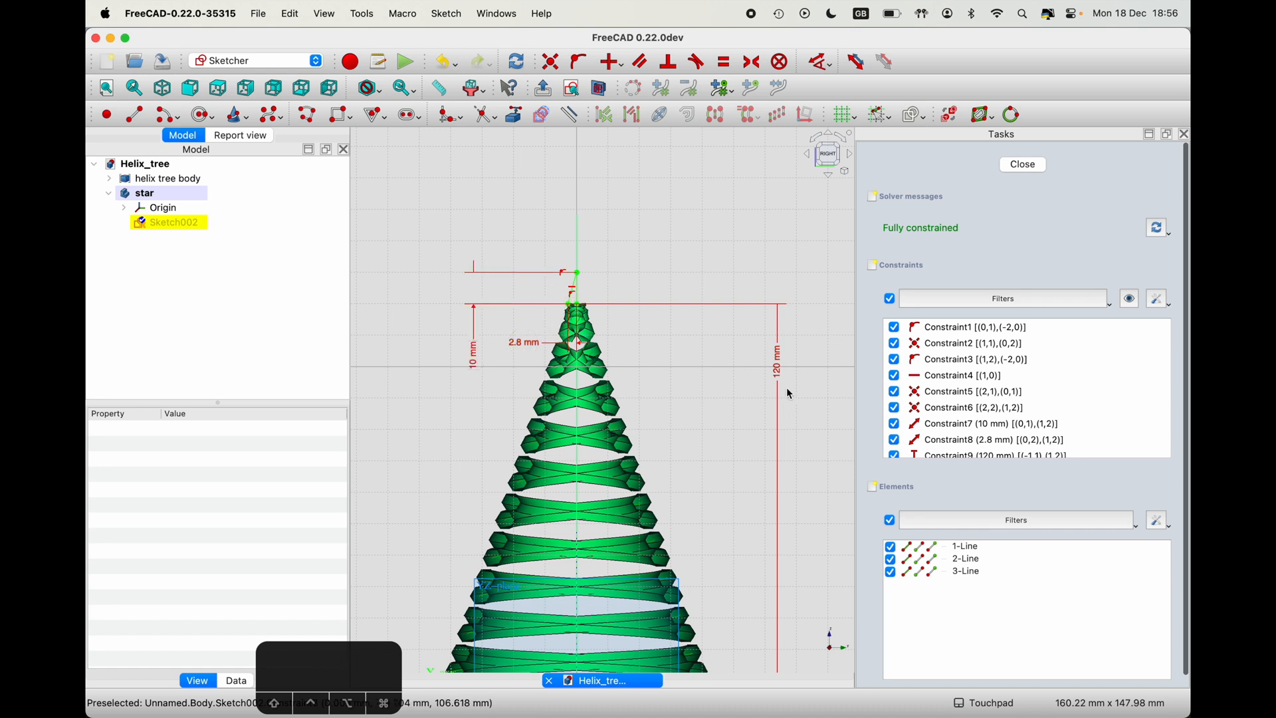
- Try to drive the 120 mm base-height dimension with an expression that references <<Helix_tree>>
click(778, 368)
click(778, 369)
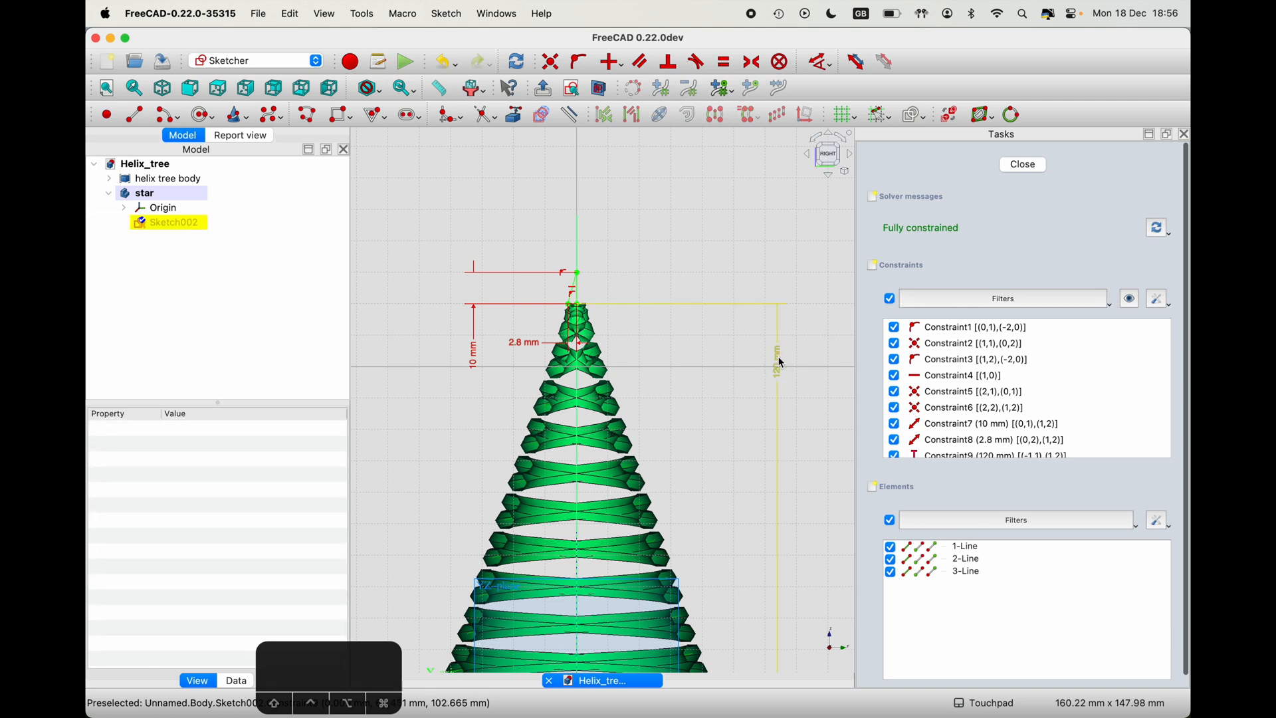
double_click(778, 357)
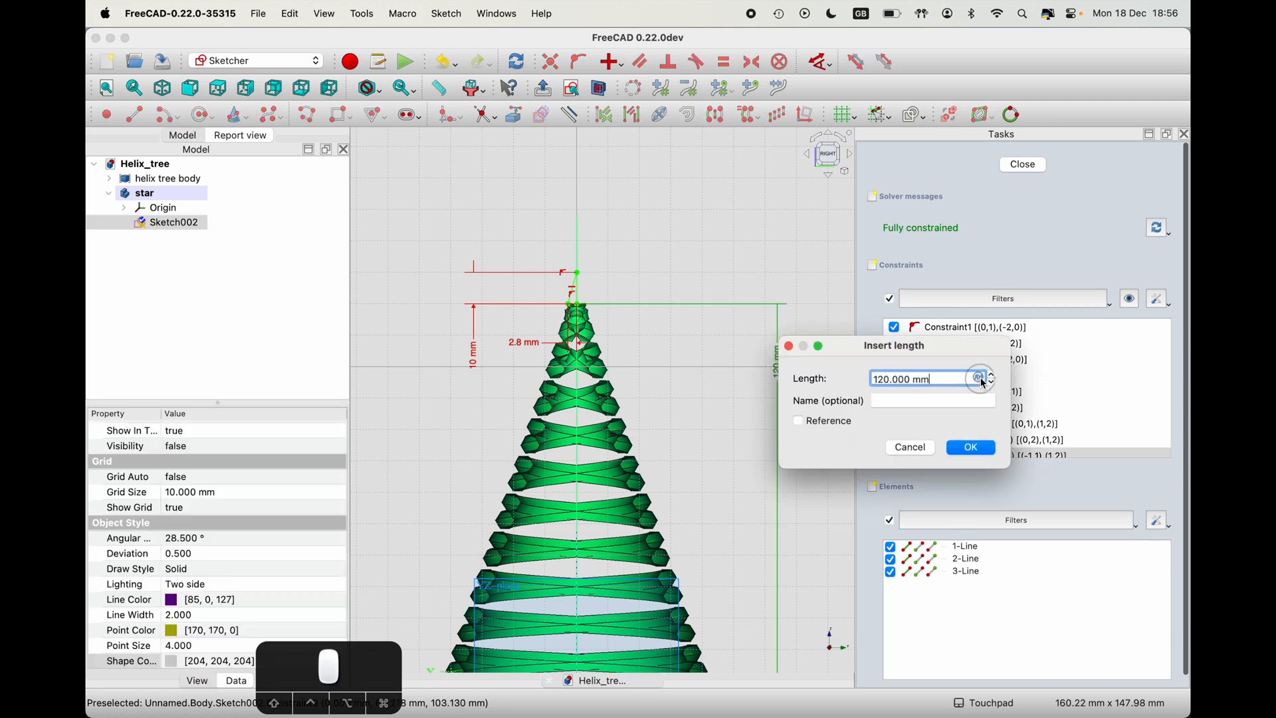
click(983, 379)
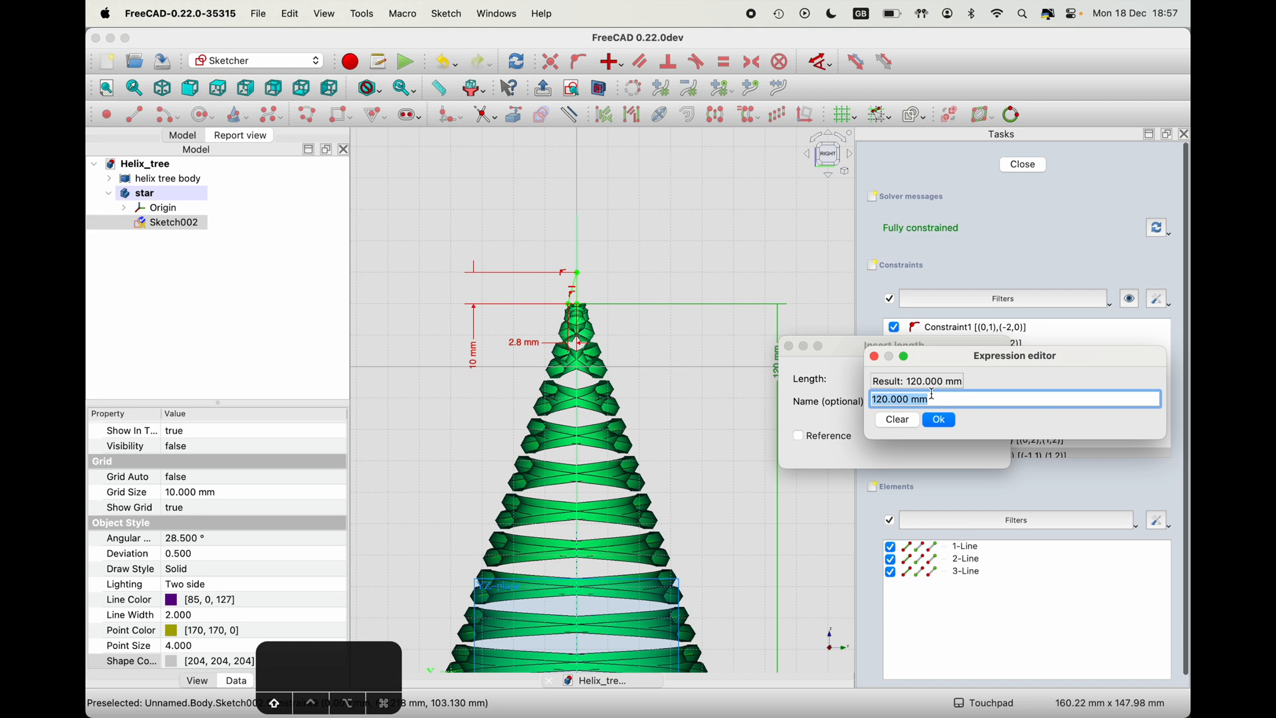
text(Hex)
key(BackSpace)
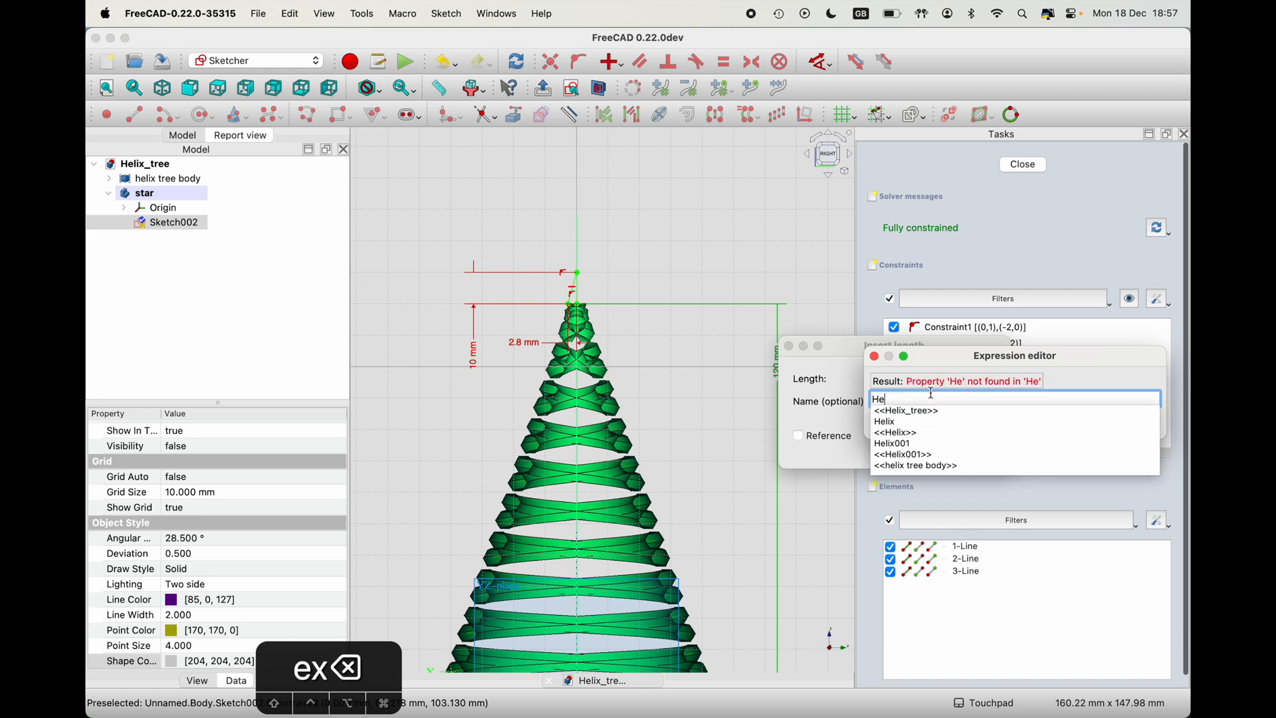
click(910, 412)
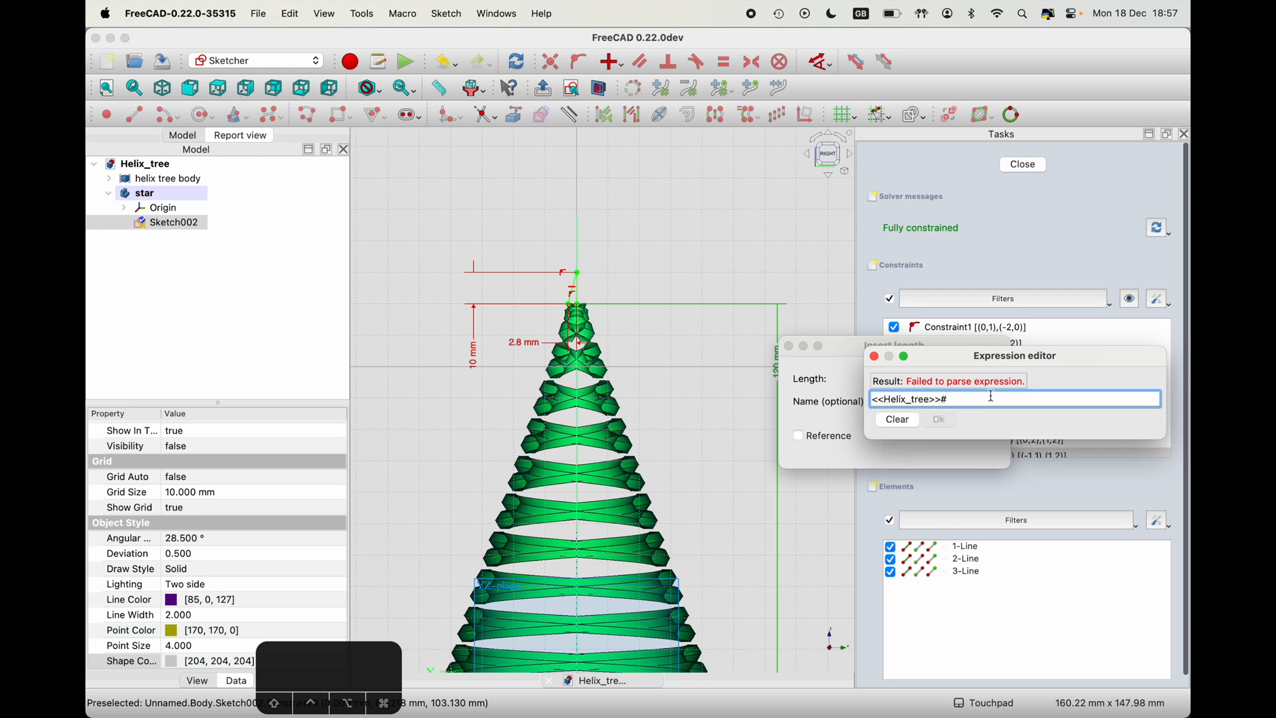
key(BackSpace)
key(BackSpace)
text(.)
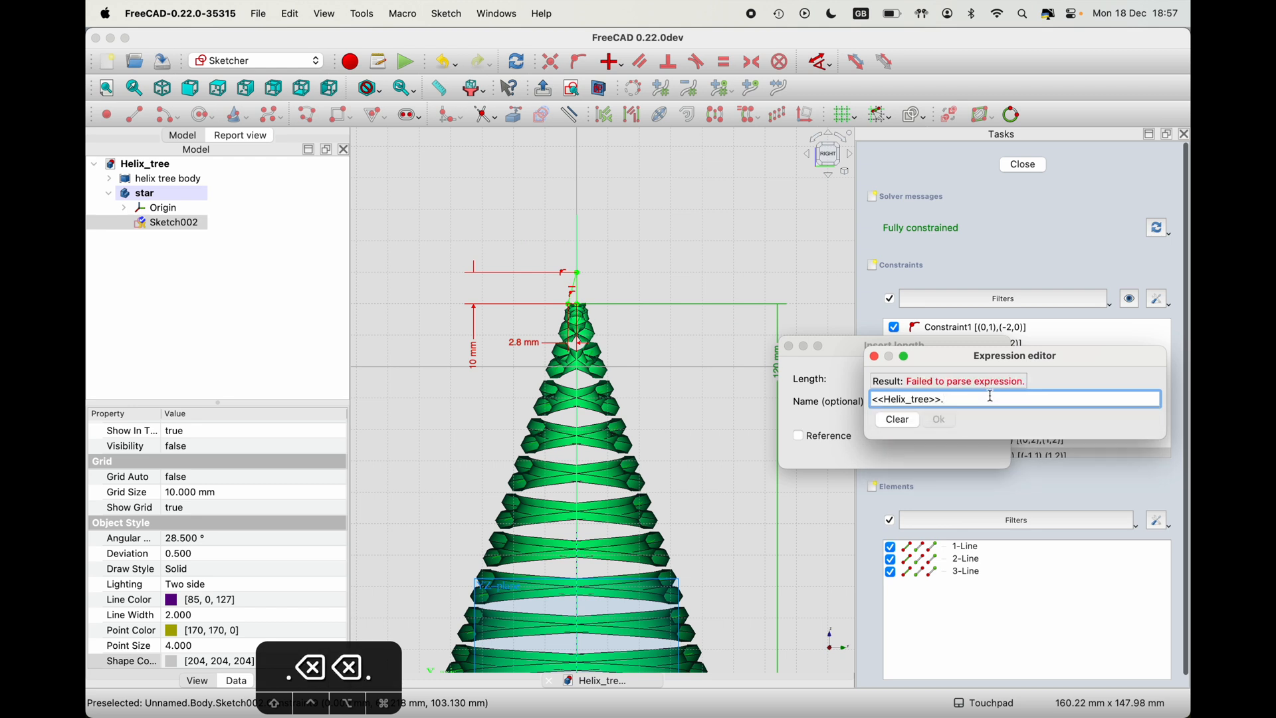
- Try to extend the dimension's expression to <<Helix_tree>>#<<helix tree body>>.Shape
text(Helix)
key(BackSpace)
key(BackSpace)
key(BackSpace)
key(BackSpace)
key(BackSpace)
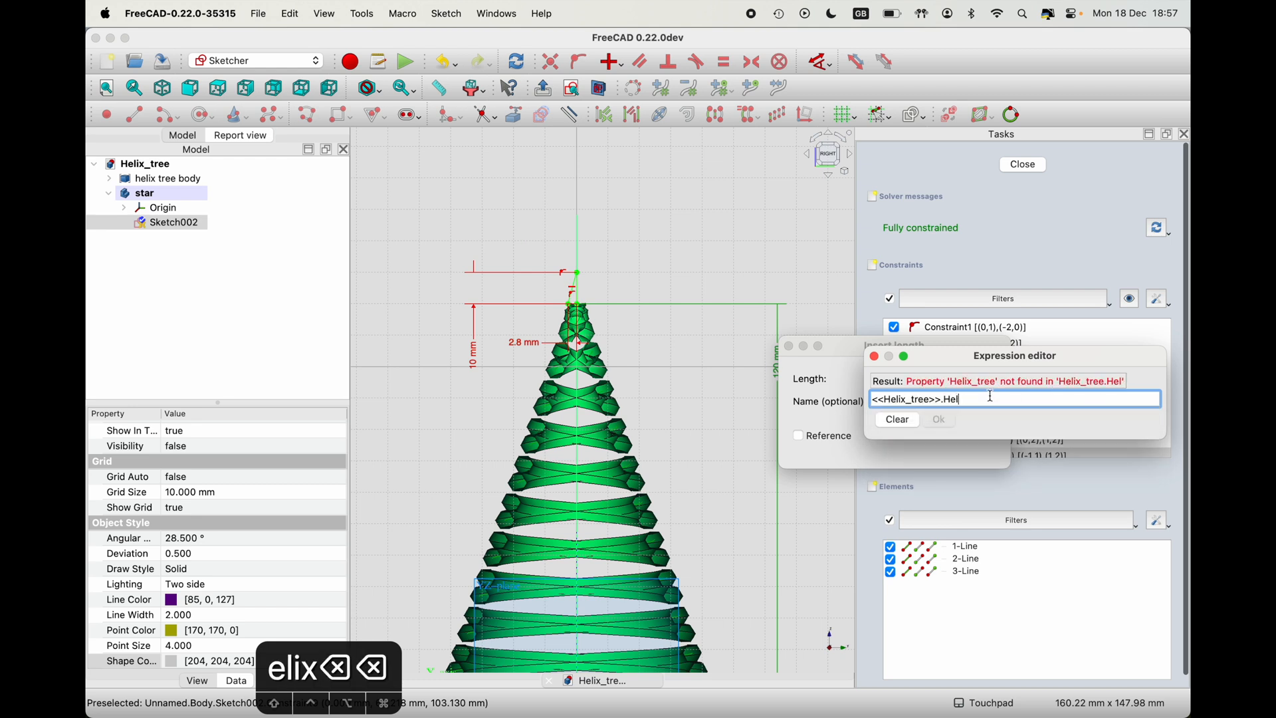
key(BackSpace)
text(#)
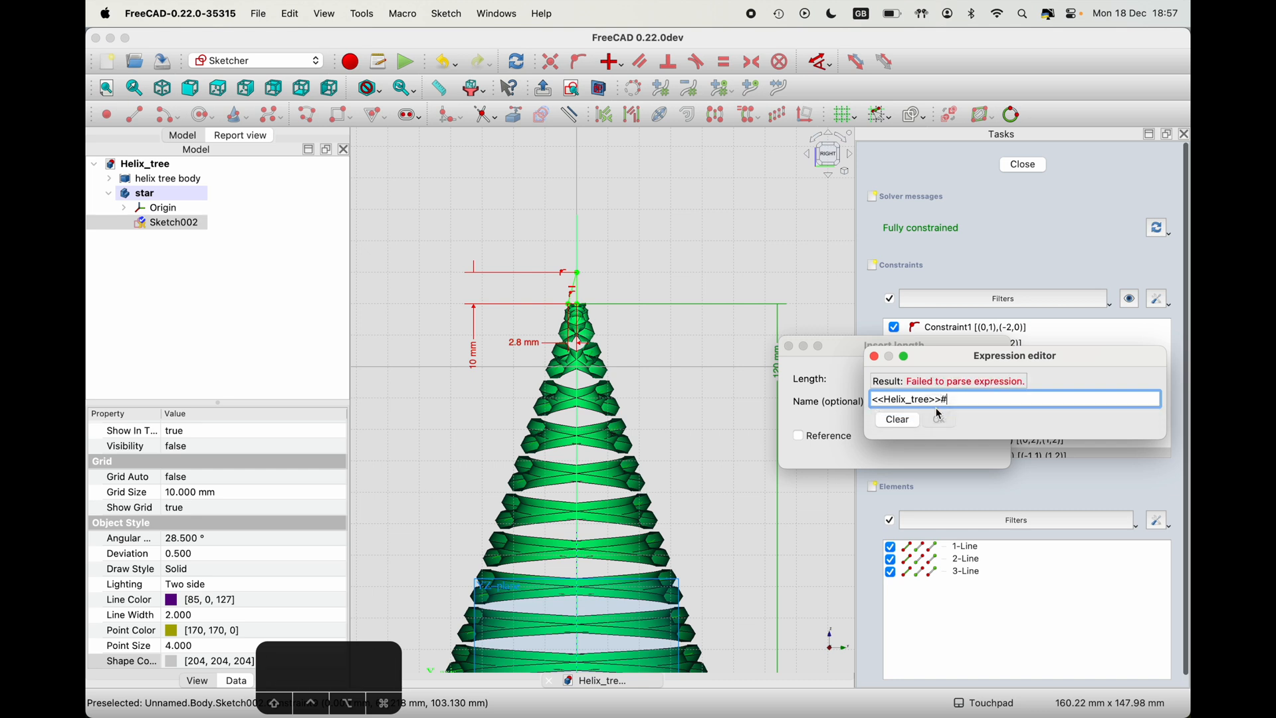
text(he)
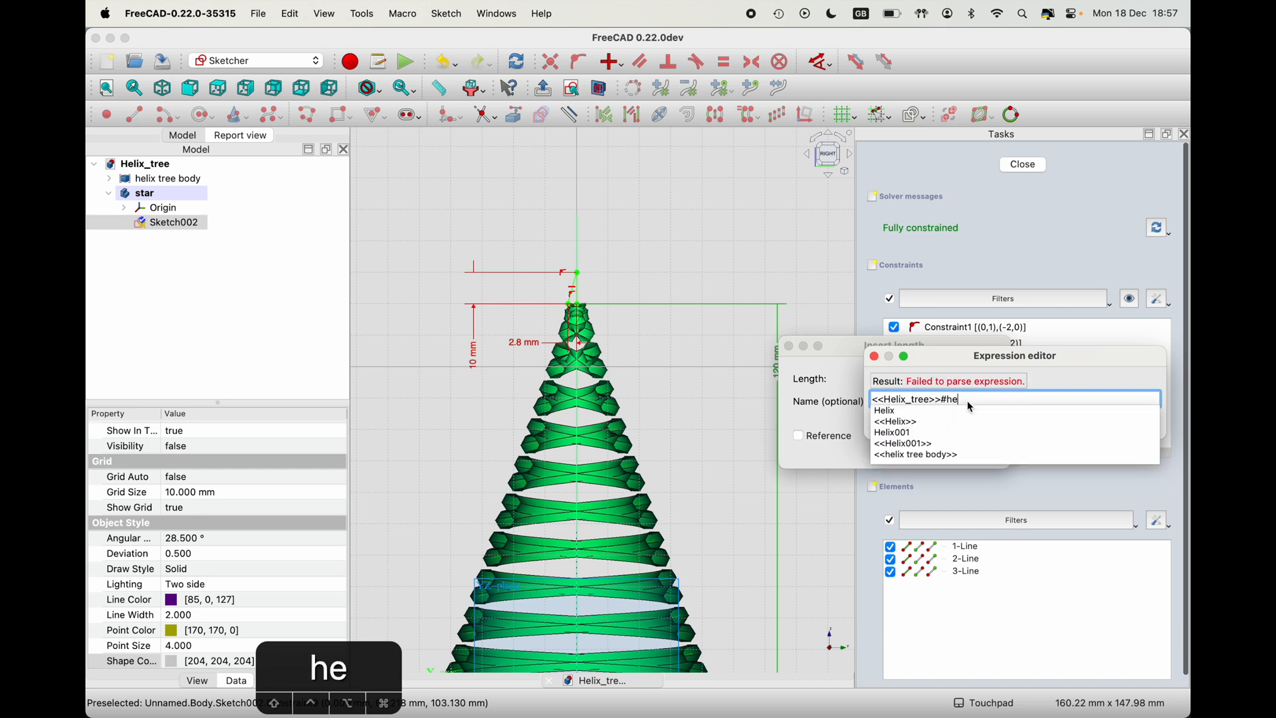
click(934, 456)
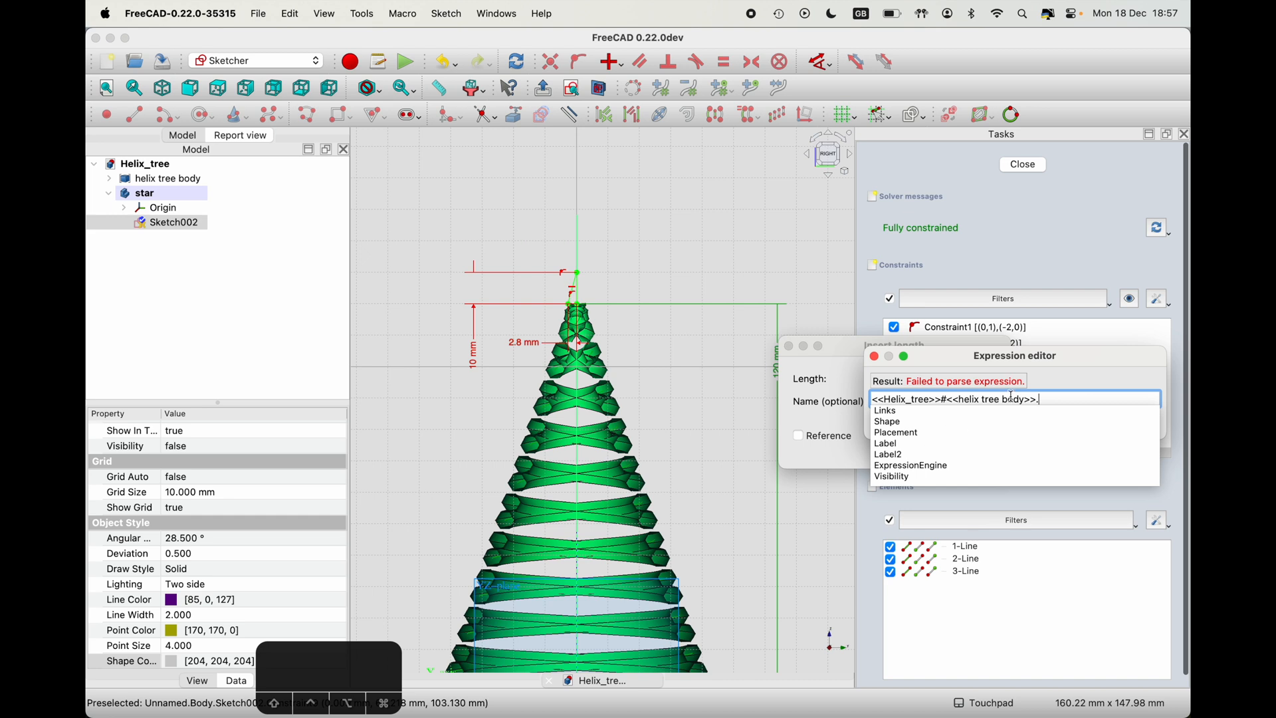
click(899, 422)
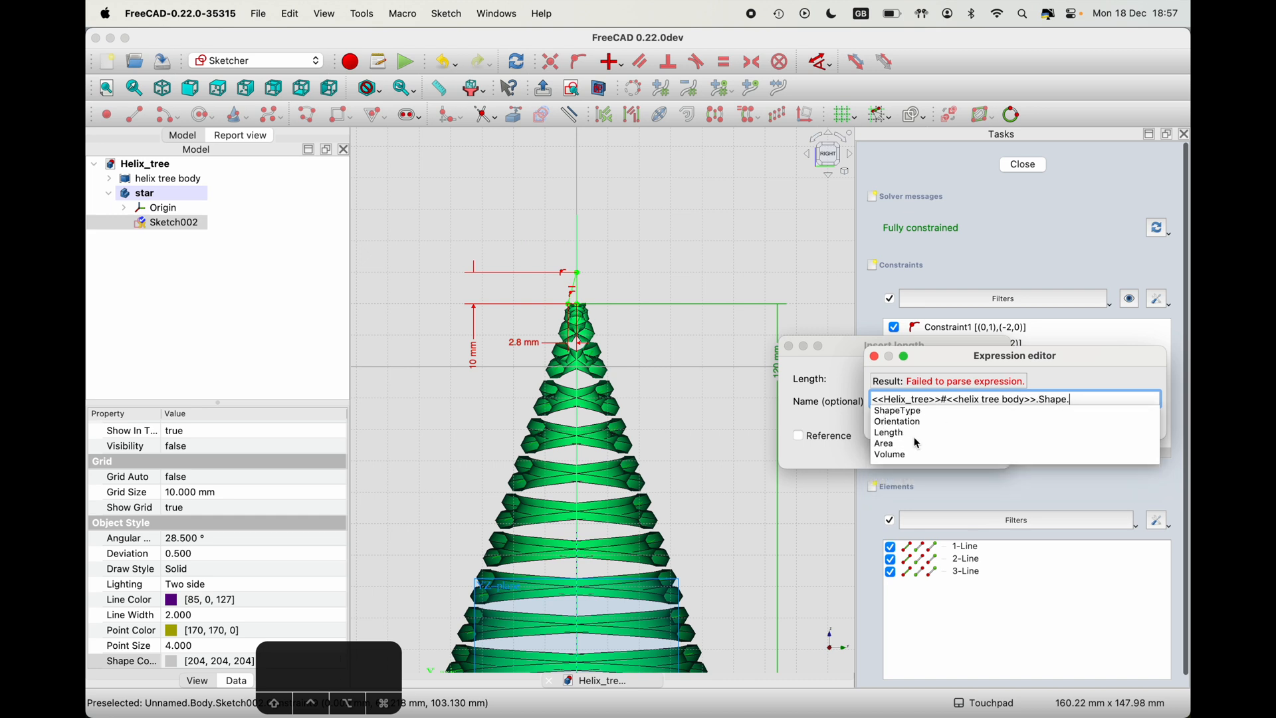
- Copy and clear the unfinished expression, leave the expression editor and accept the length of 120 mm
key(Escape)
key(super+a)
key(super+c)
key(BackSpace)
key(Escape)
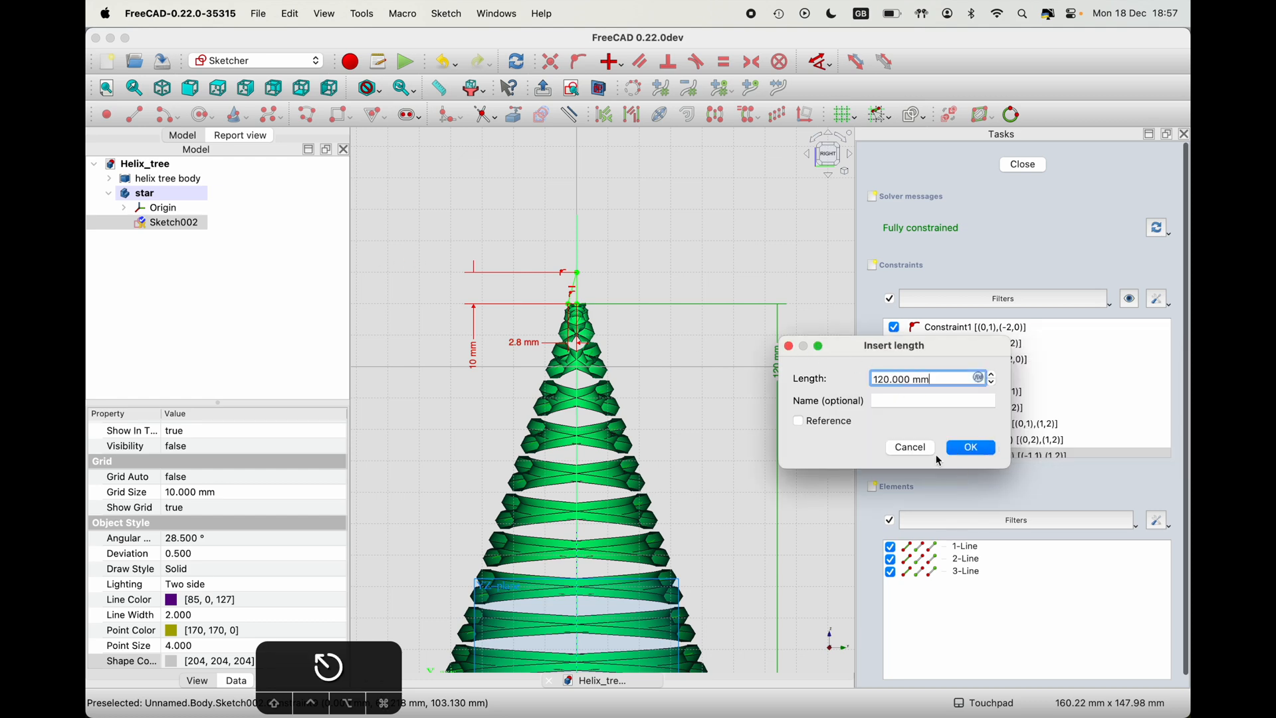
key(Return)
- Expand the helix tree body and its first Sweep, and examine the Helix's data properties
click(110, 179)
click(133, 195)
click(124, 194)
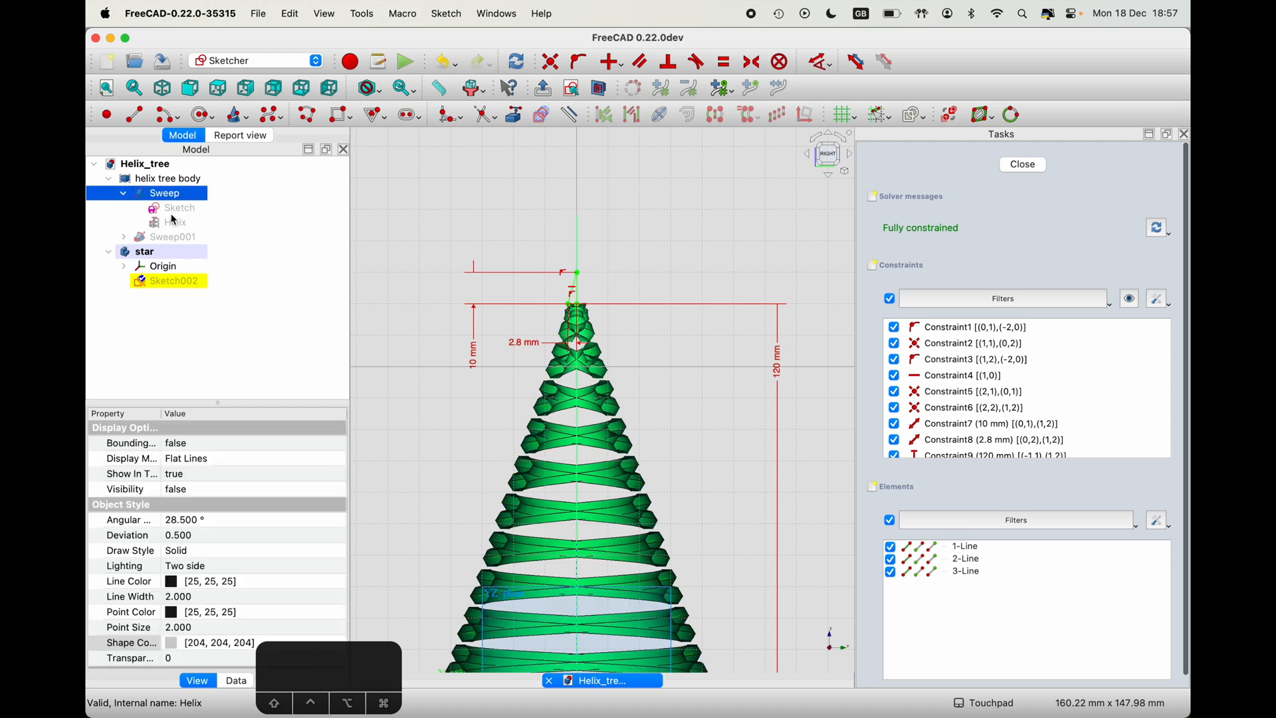
click(171, 209)
click(178, 227)
scroll(184, 474, up, 3)
scroll(184, 474, down, 2)
scroll(184, 473, down, 2)
click(246, 683)
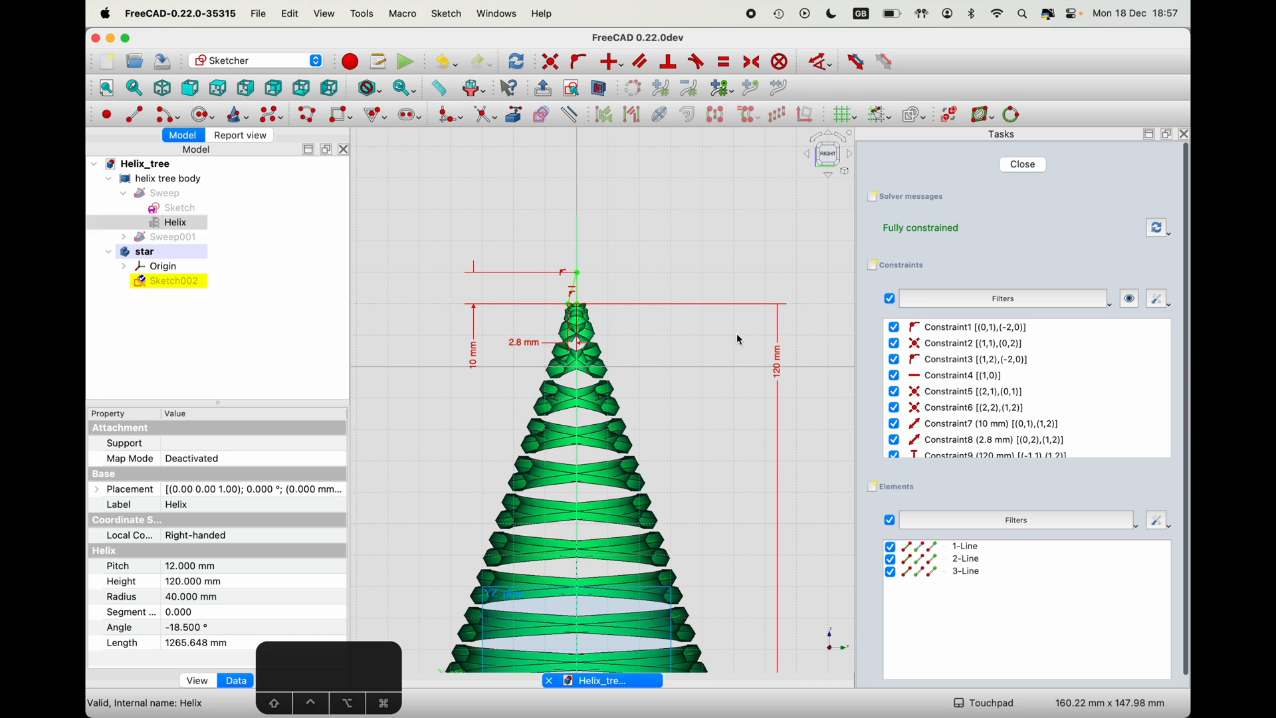
- Reopen the 120 mm dimension's expression, paste the copied reference to <<Helix_tree>>#<<helix tree body>> and strip off its Shape property
double_click(784, 357)
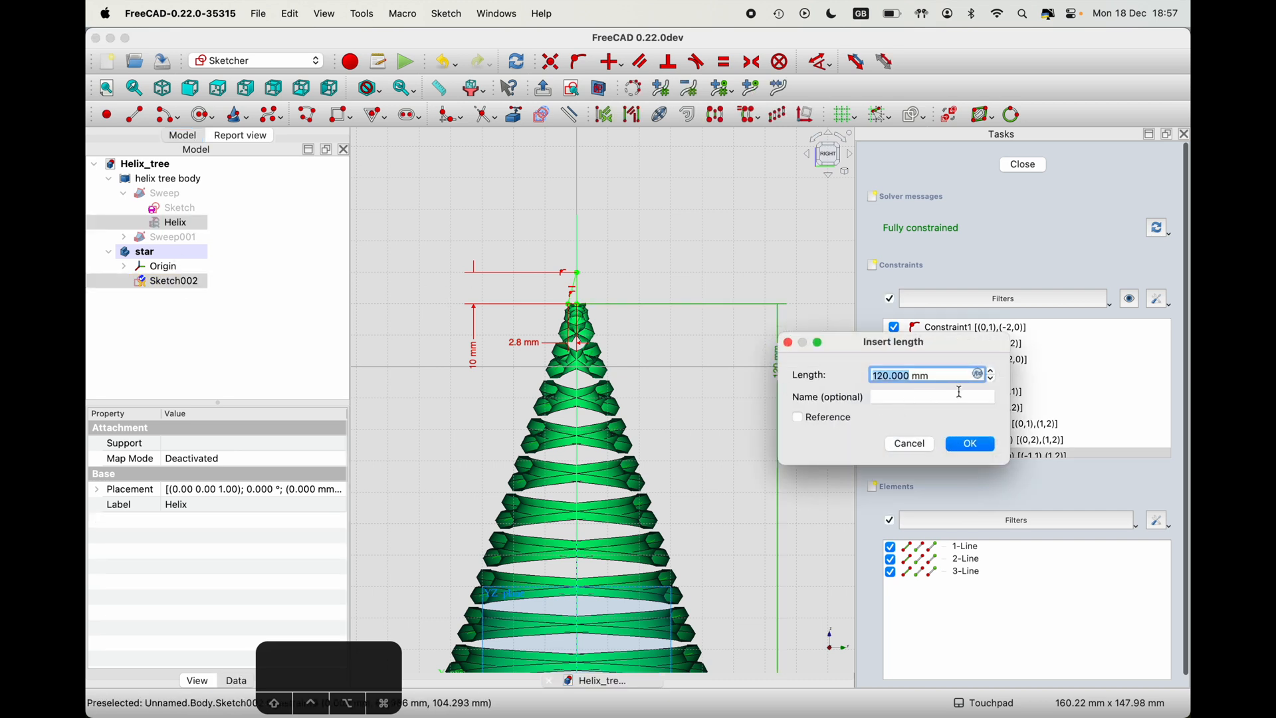
click(984, 375)
key(super+v)
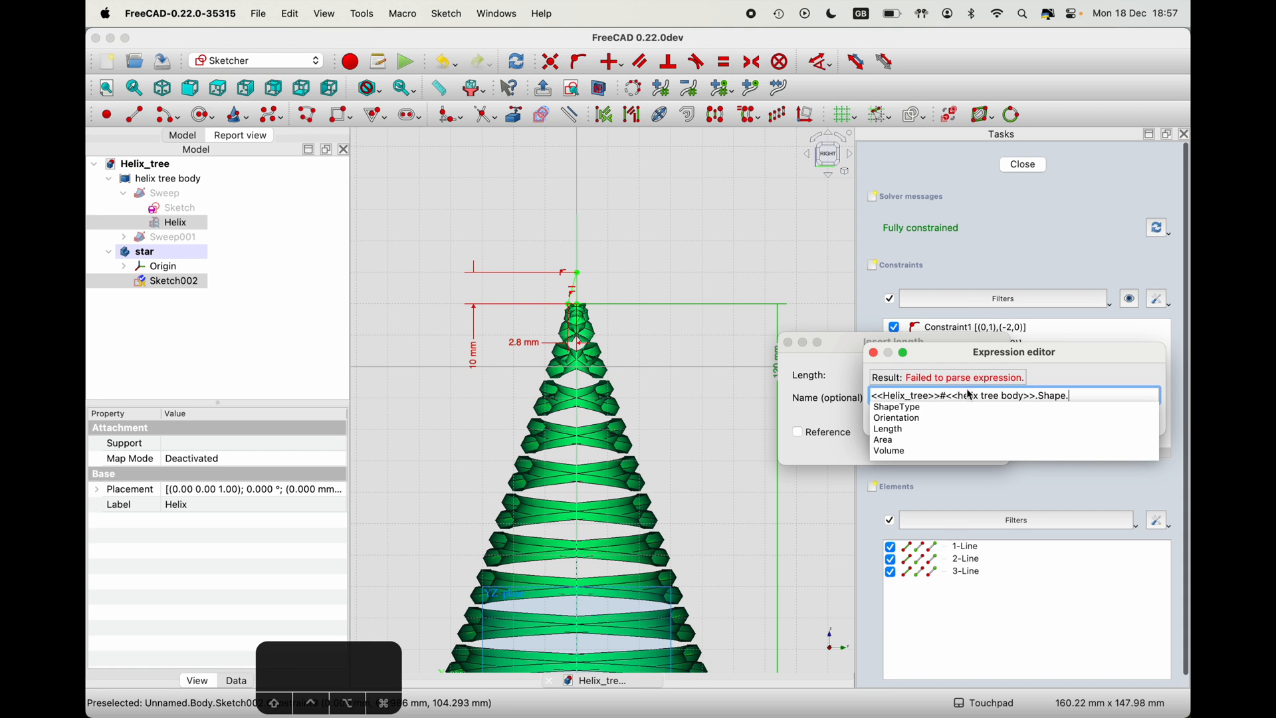
click(1048, 395)
double_click(1057, 395)
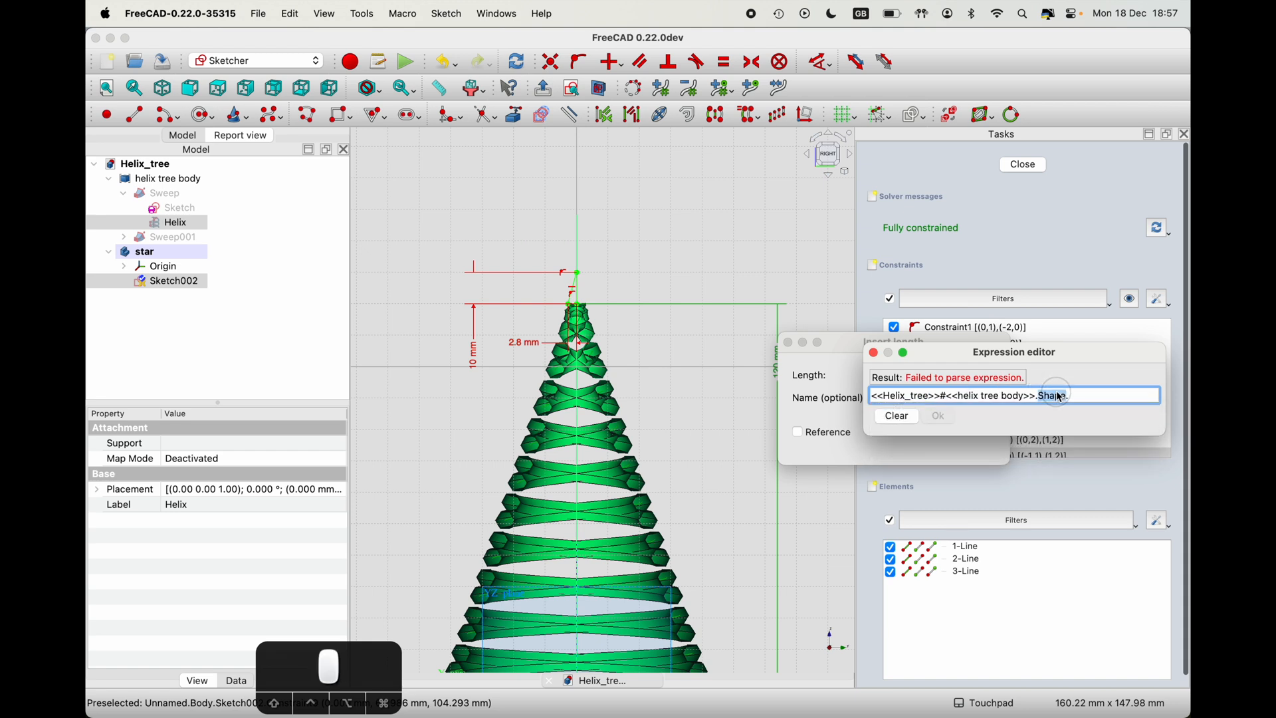
key(BackSpace)
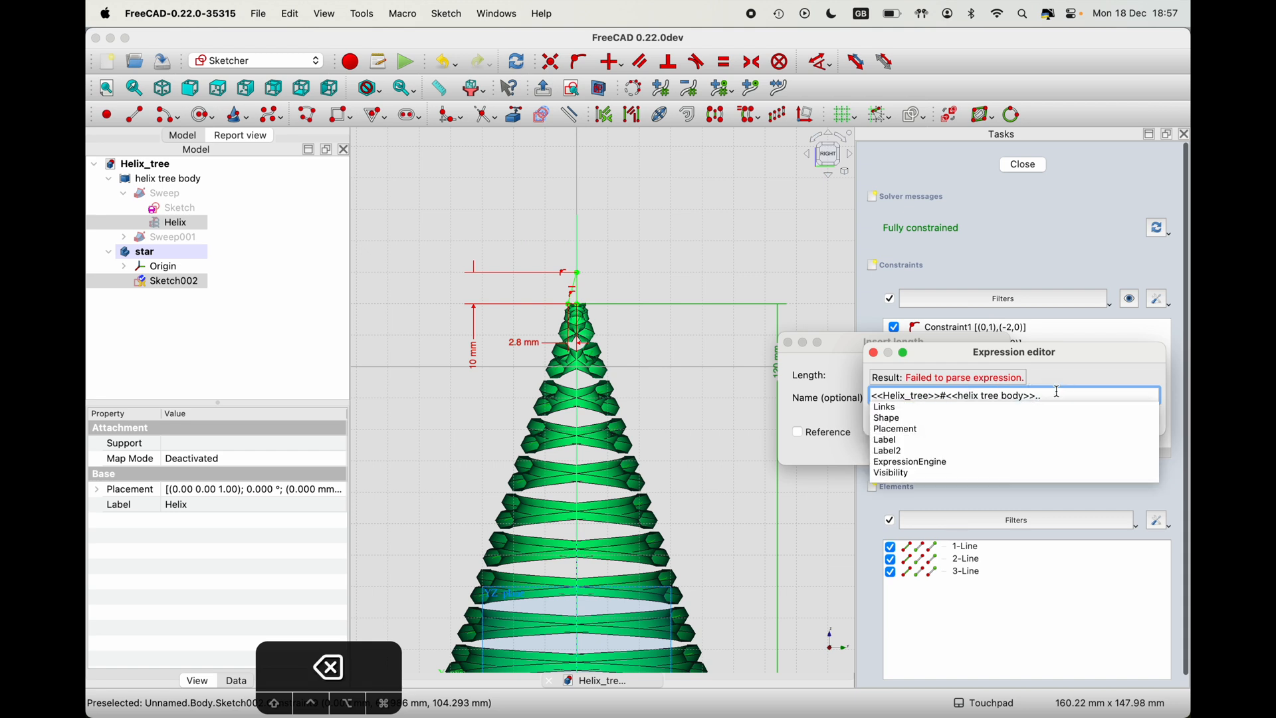
key(BackSpace)
- Try to extend the <<helix tree body>> reference to one of its child objects with a further # separator
text(w)
key(BackSpace)
key(BackSpace)
text(#w)
key(BackSpace)
key(BackSpace)
key(BackSpace)
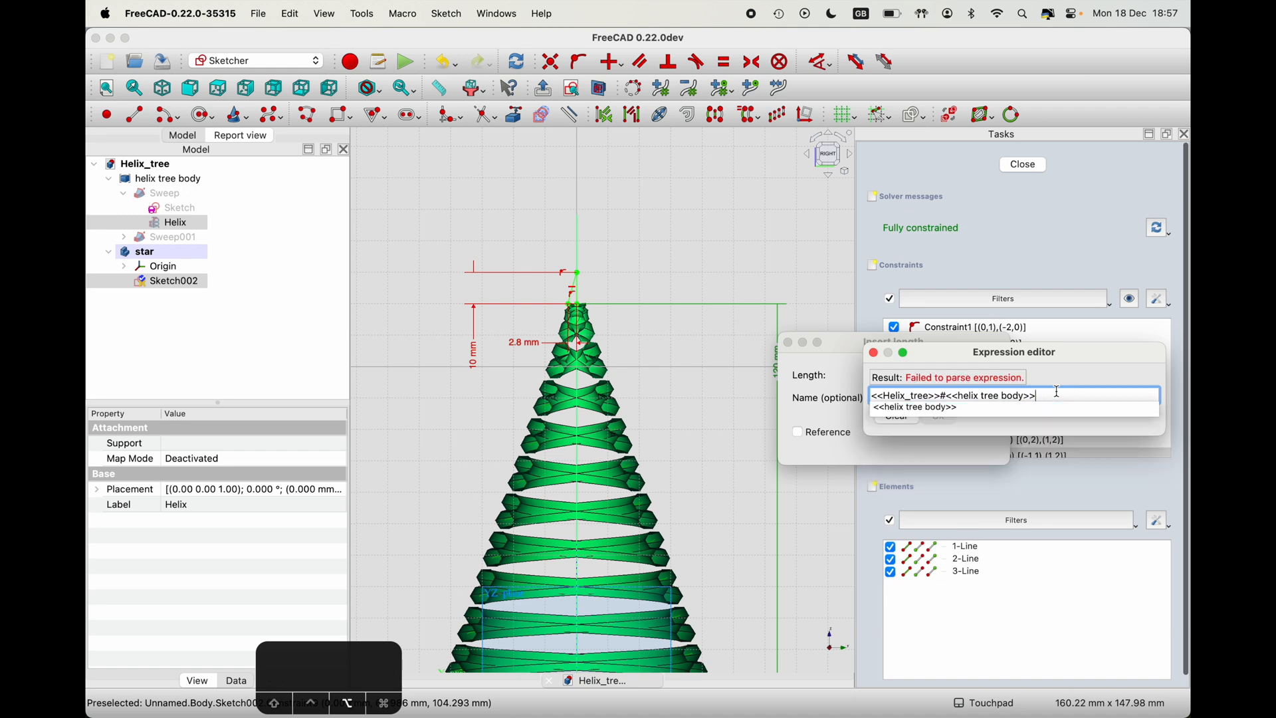
text(#)
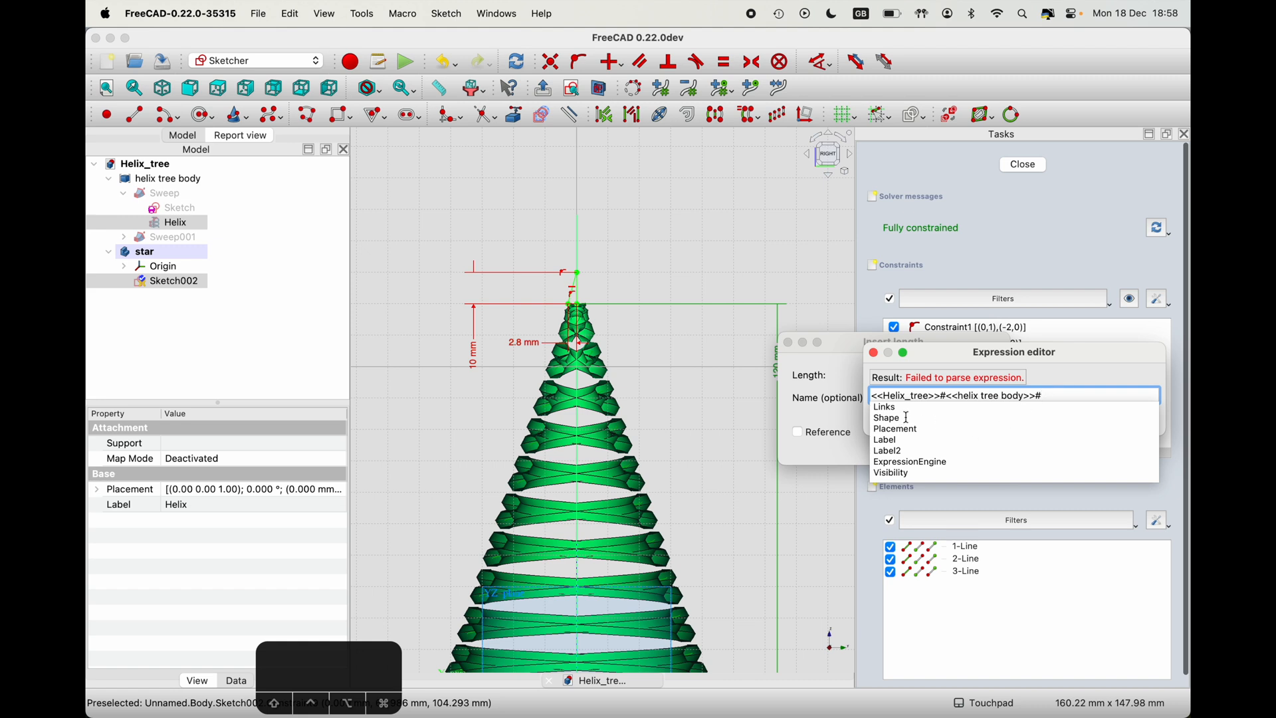
- Try the Links property of <<helix tree body>> in the expression, then abandon the expression and accept the fixed 120 mm length
key(BackSpace)
text(.)
click(909, 411)
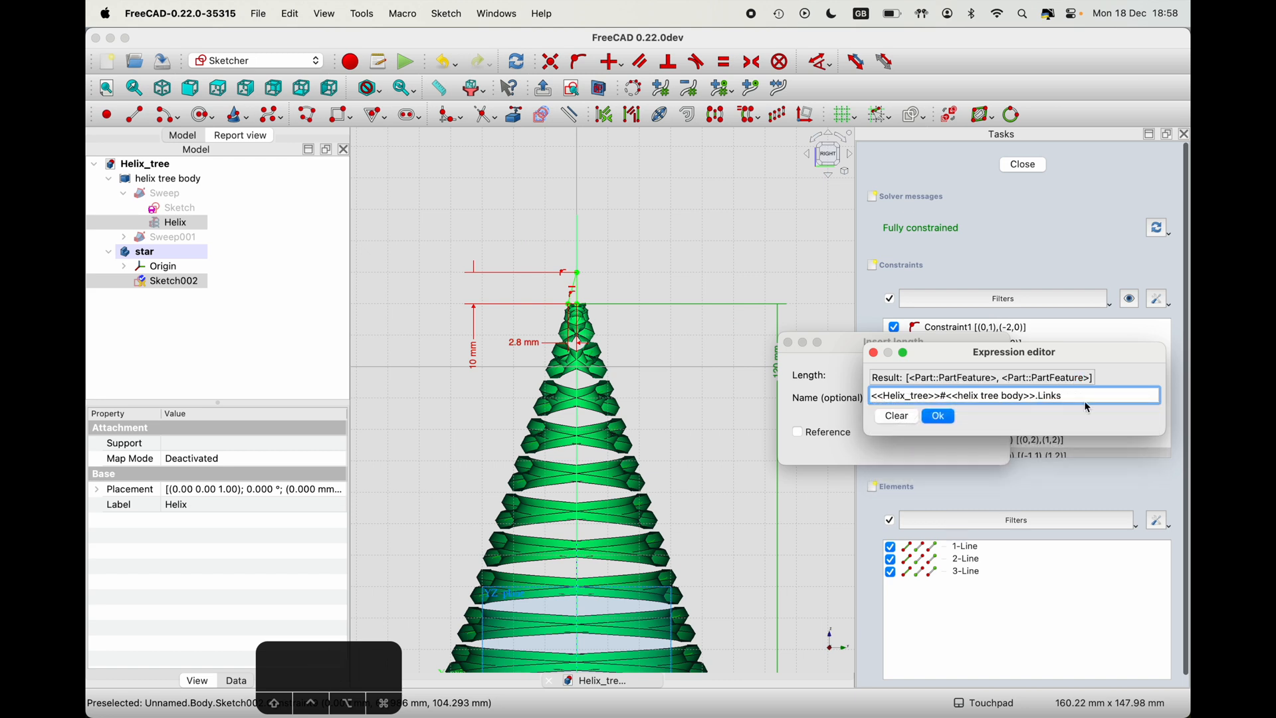
key(BackSpace)
key(BackSpace)
key(BackSpace)
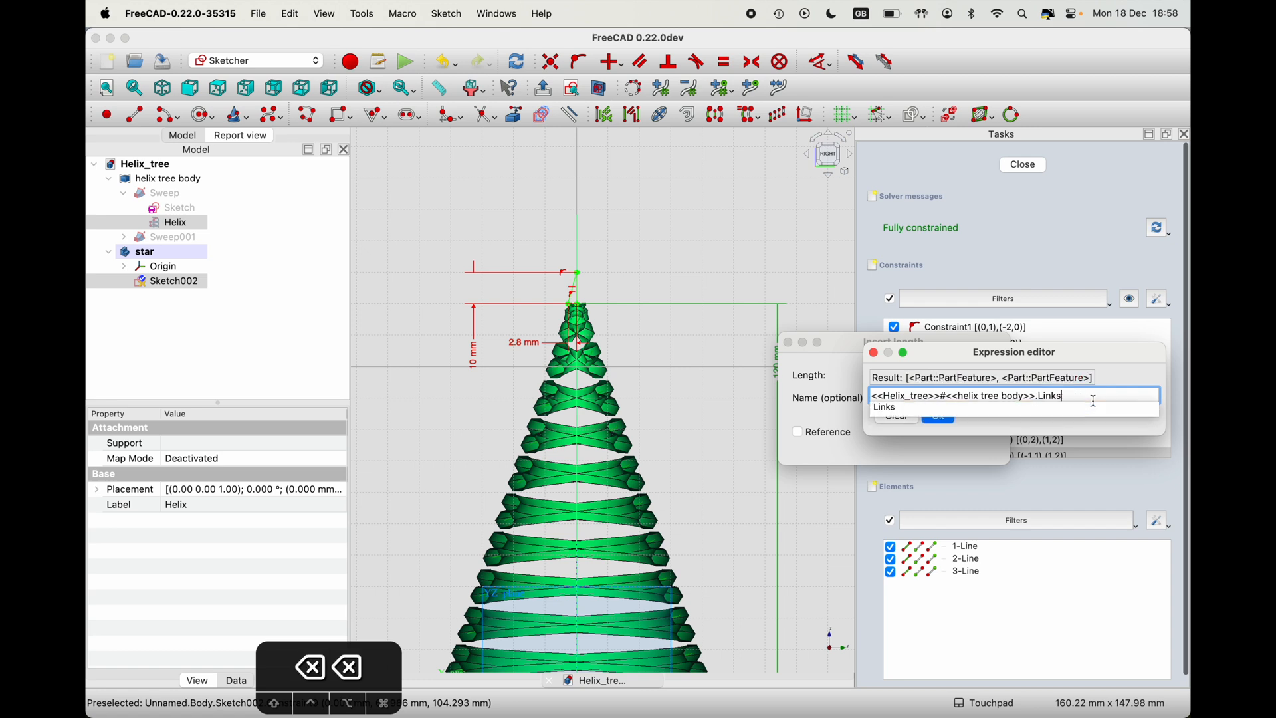
key(Escape)
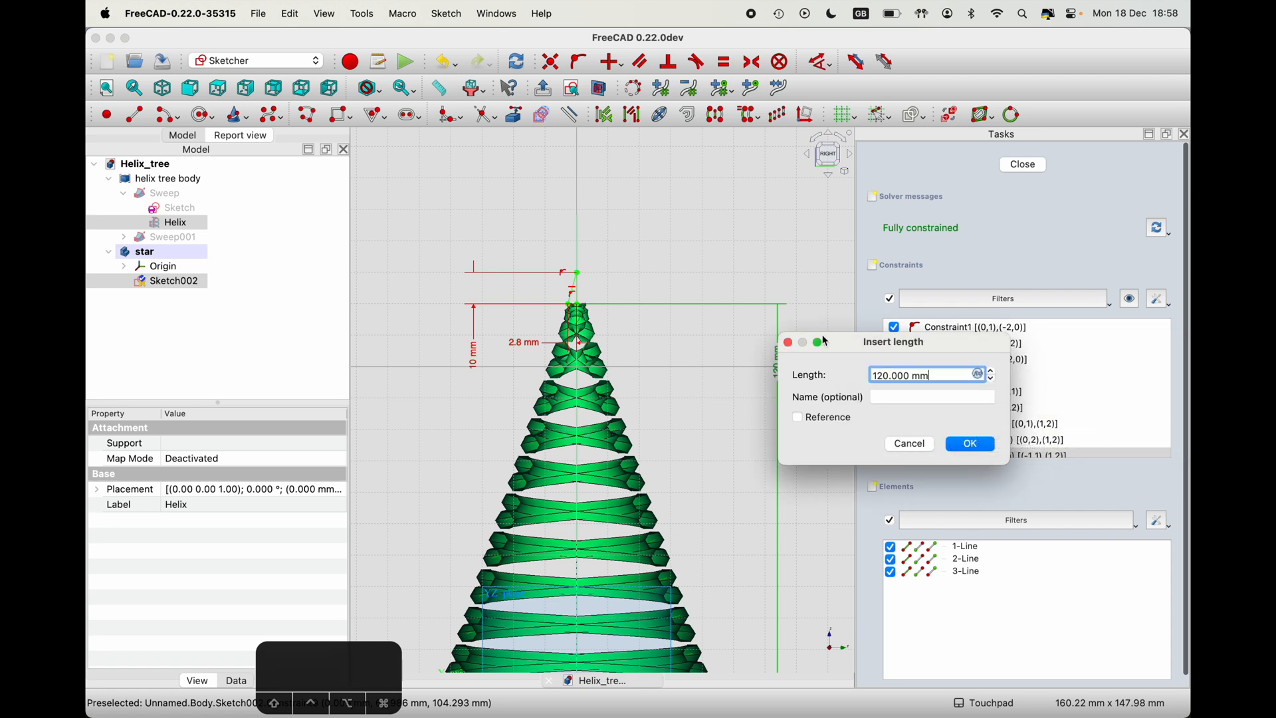
click(974, 446)
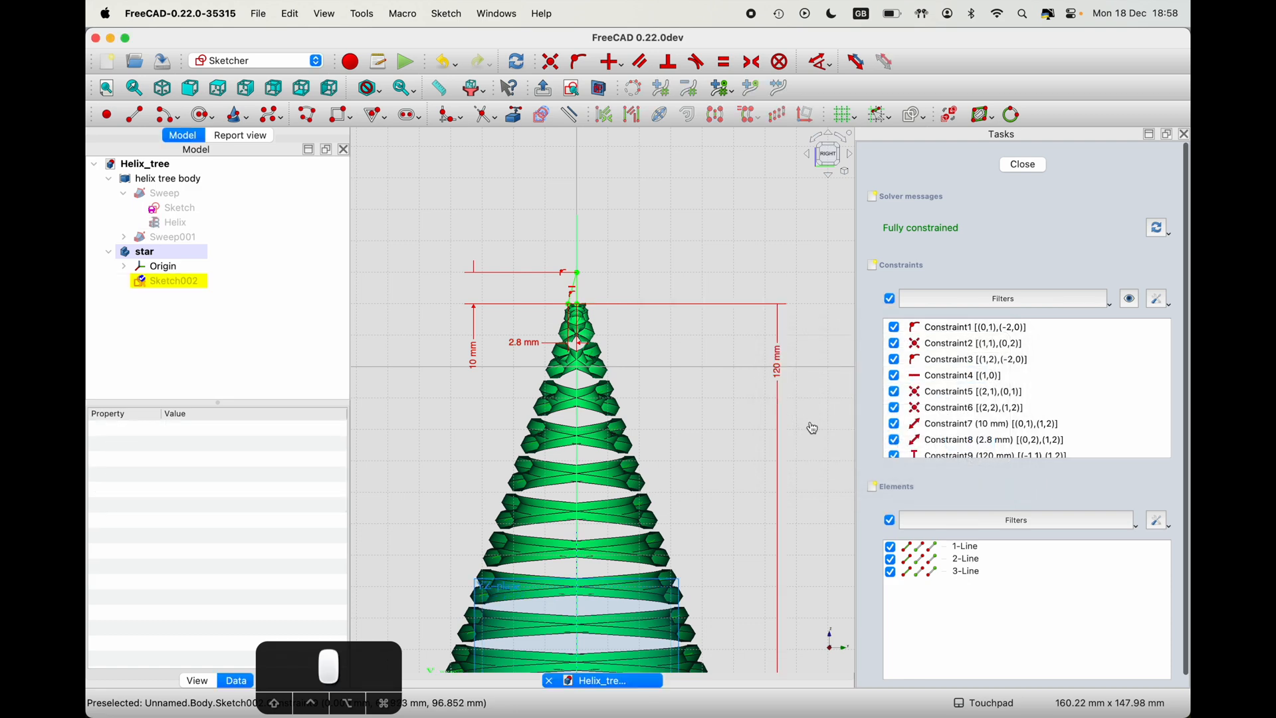
- Close the half-triangle sketch and revolve it 360° about the vertical sketch axis to form the cone
scroll(806, 460, down, 5)
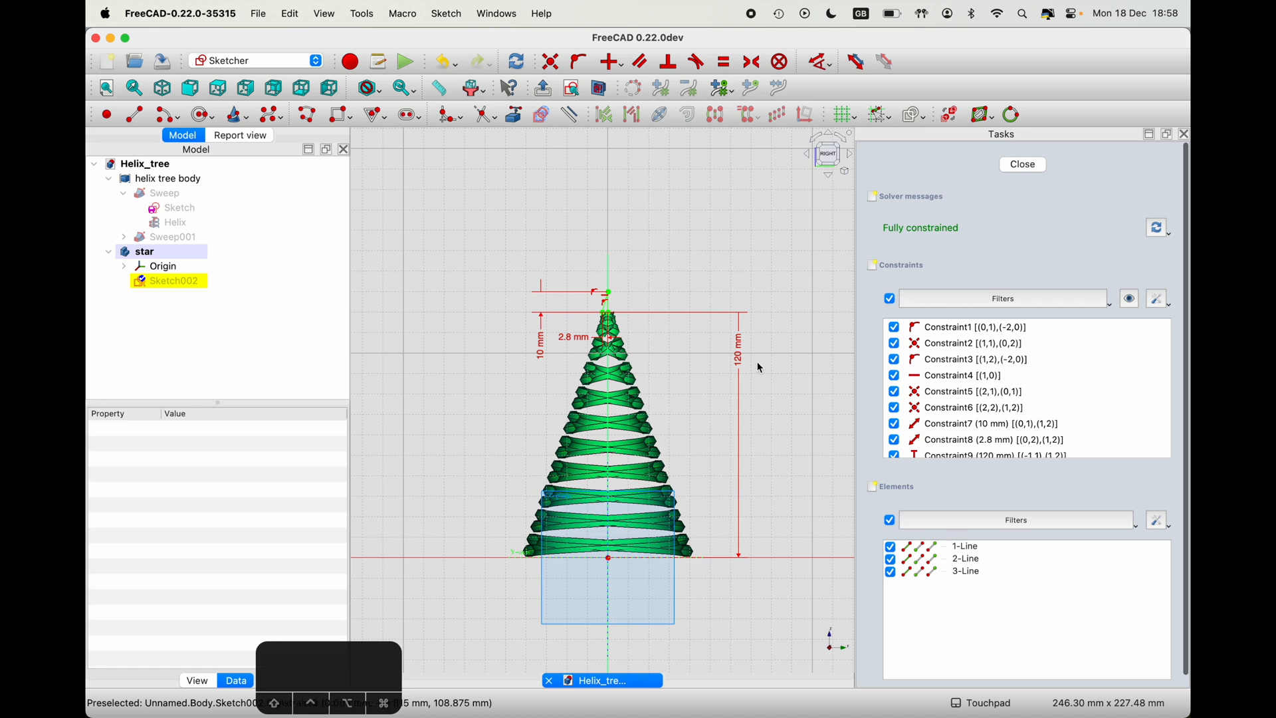
scroll(615, 289, up, 3)
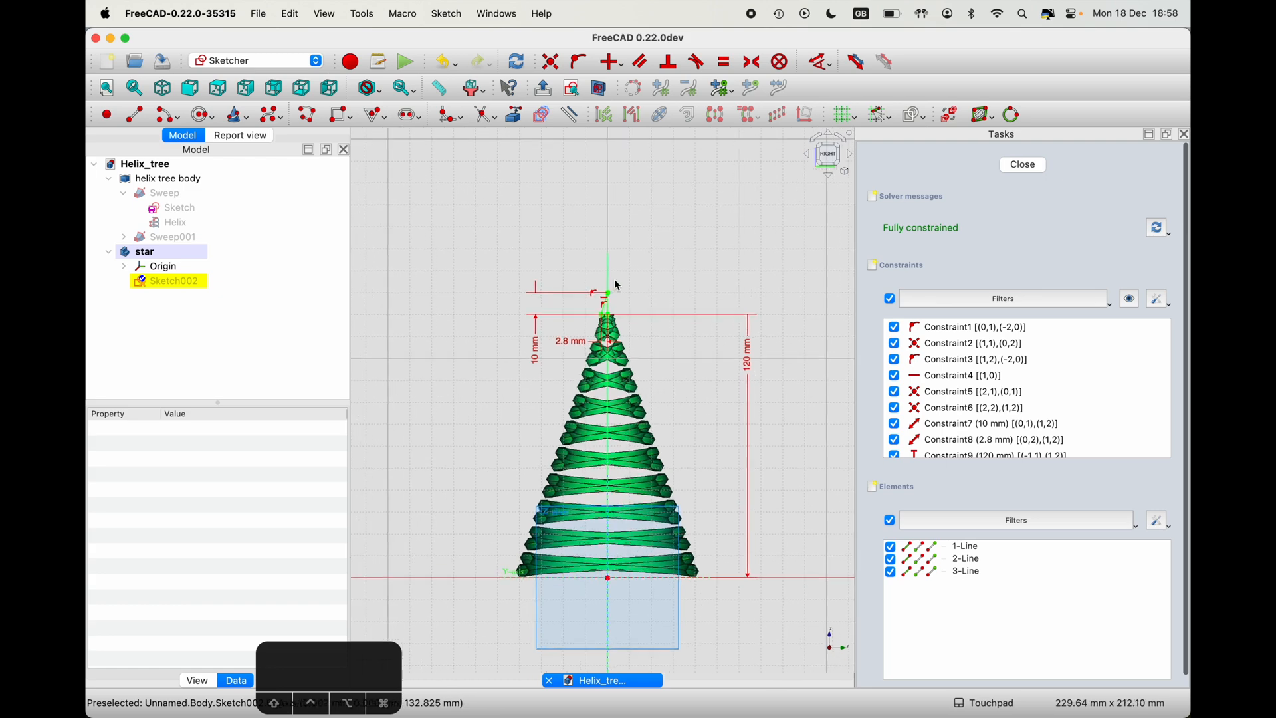
scroll(619, 286, up, 3)
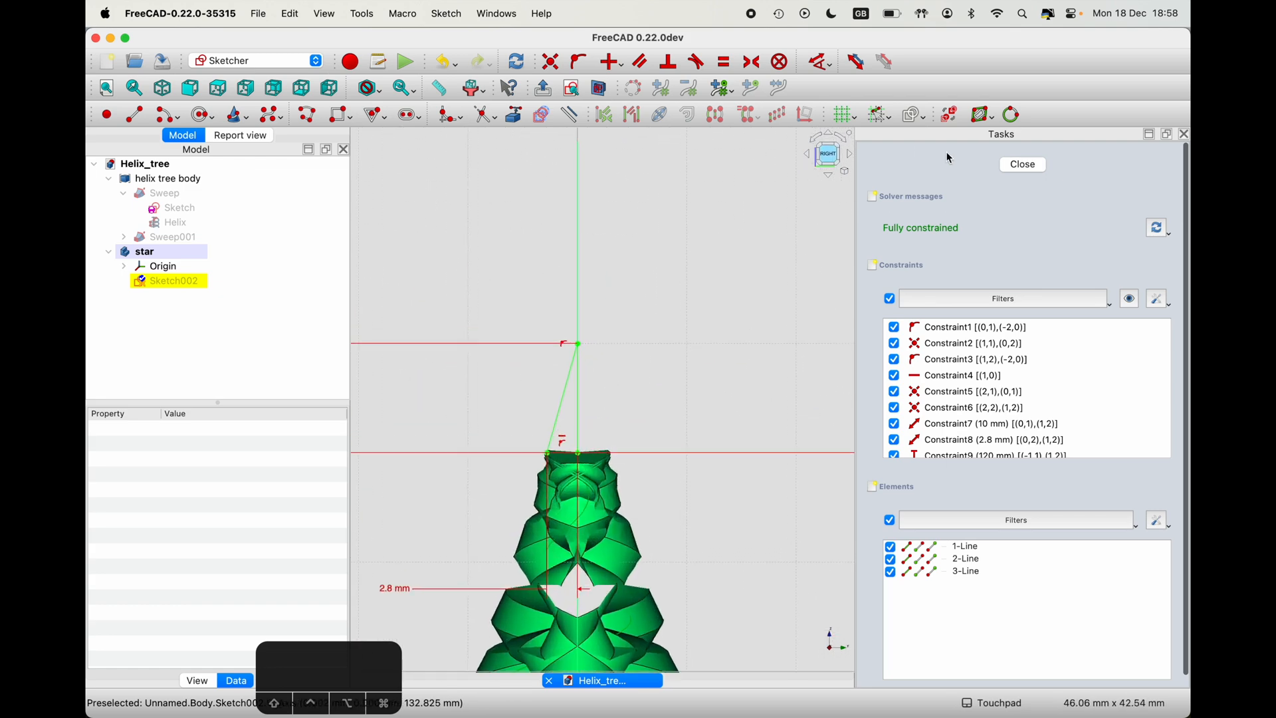
click(1024, 165)
click(189, 284)
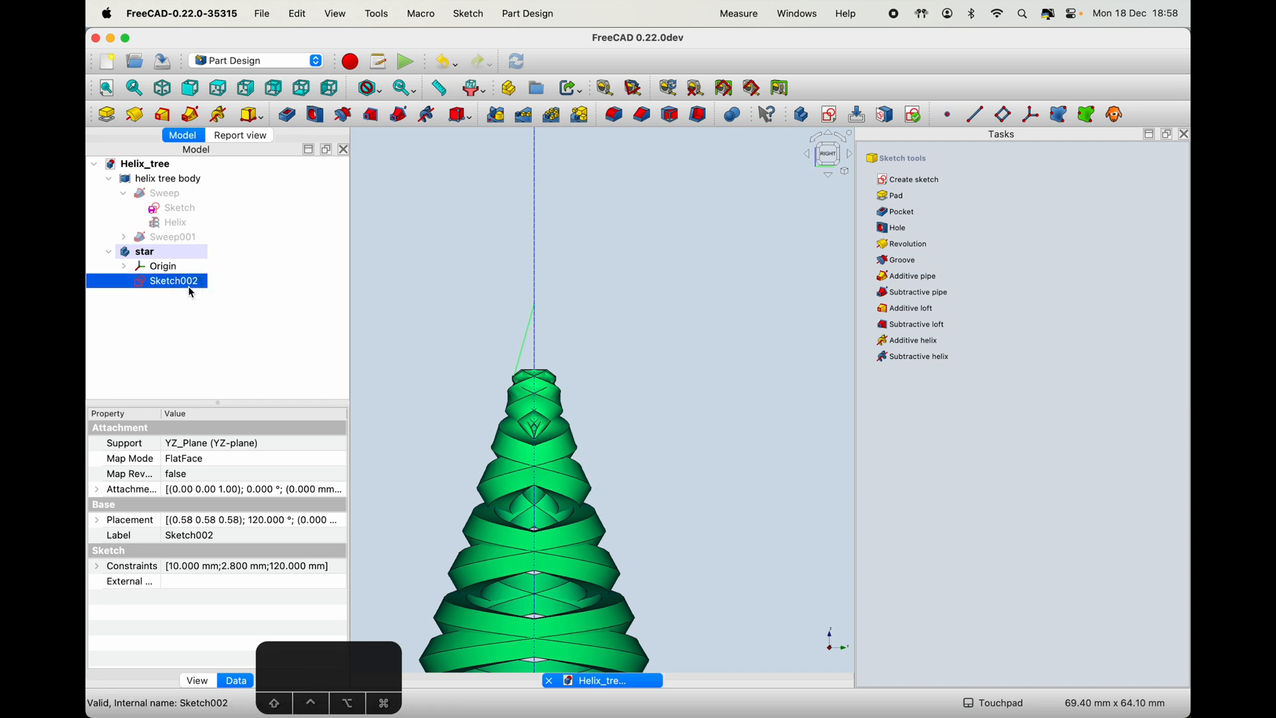
click(918, 252)
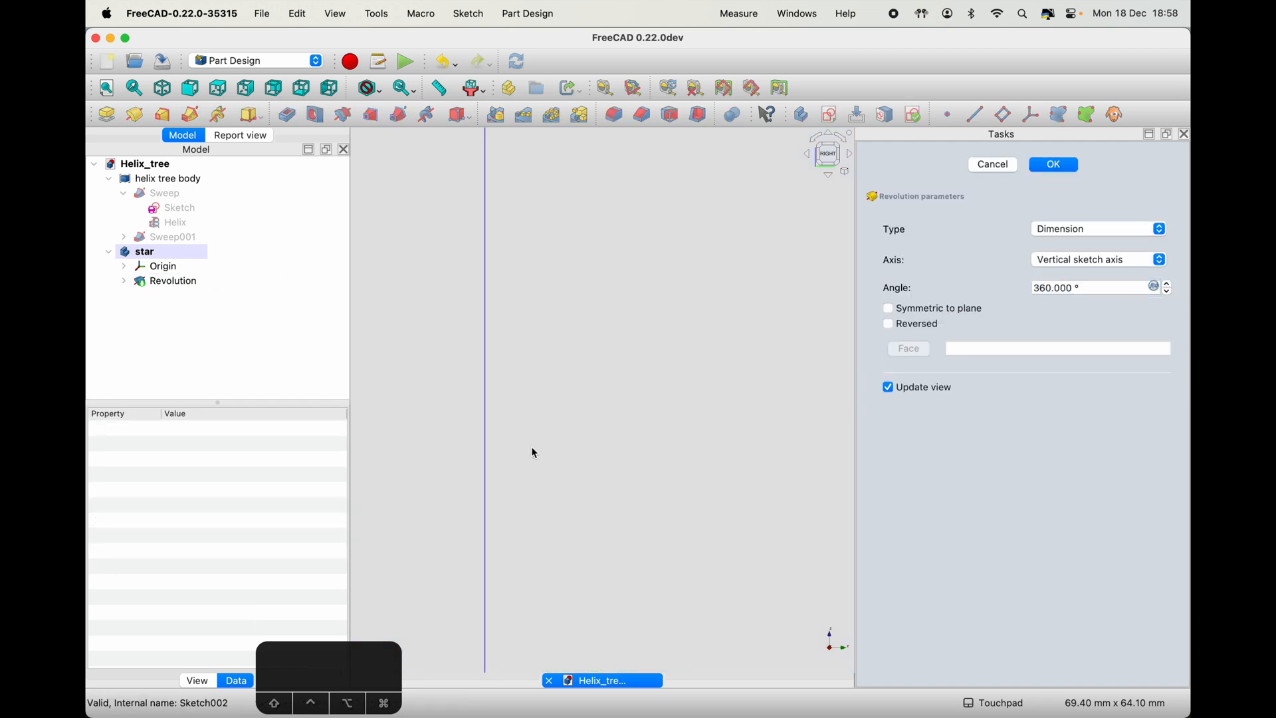
click(488, 461)
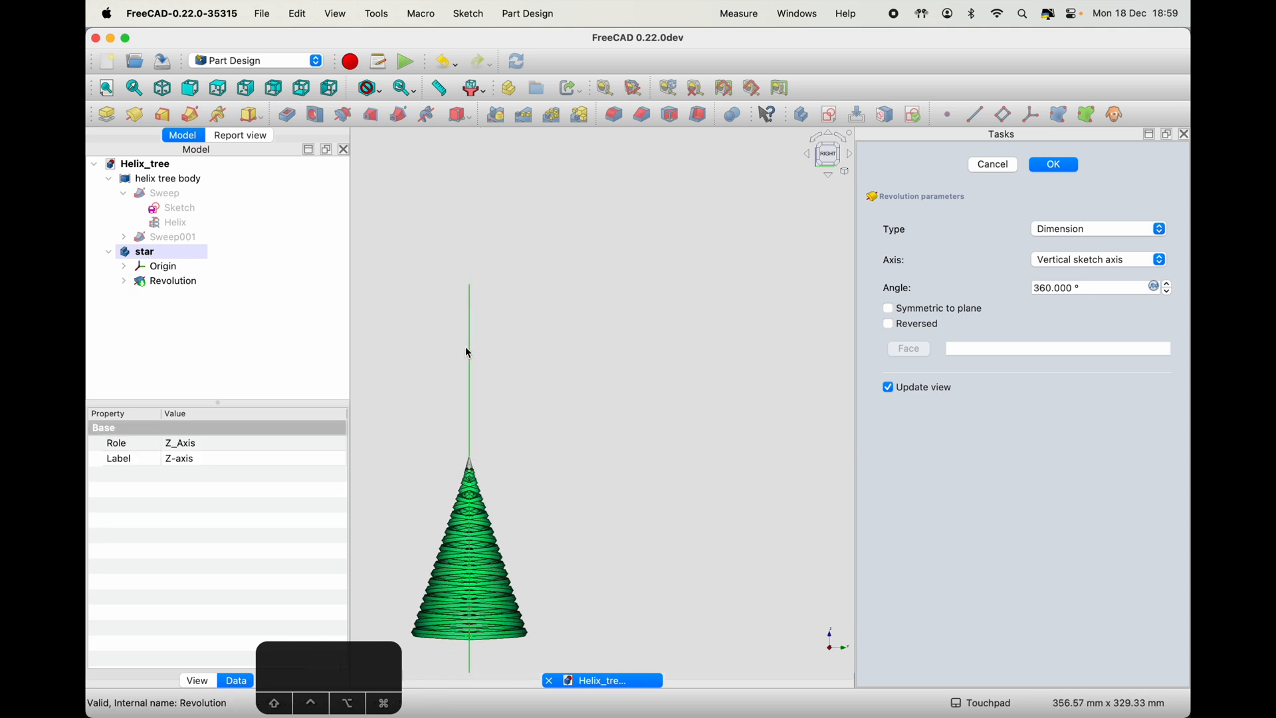
shift+middle_drag(469, 460, 596, 386)
scroll(594, 387, up, 2)
scroll(597, 392, up, 8)
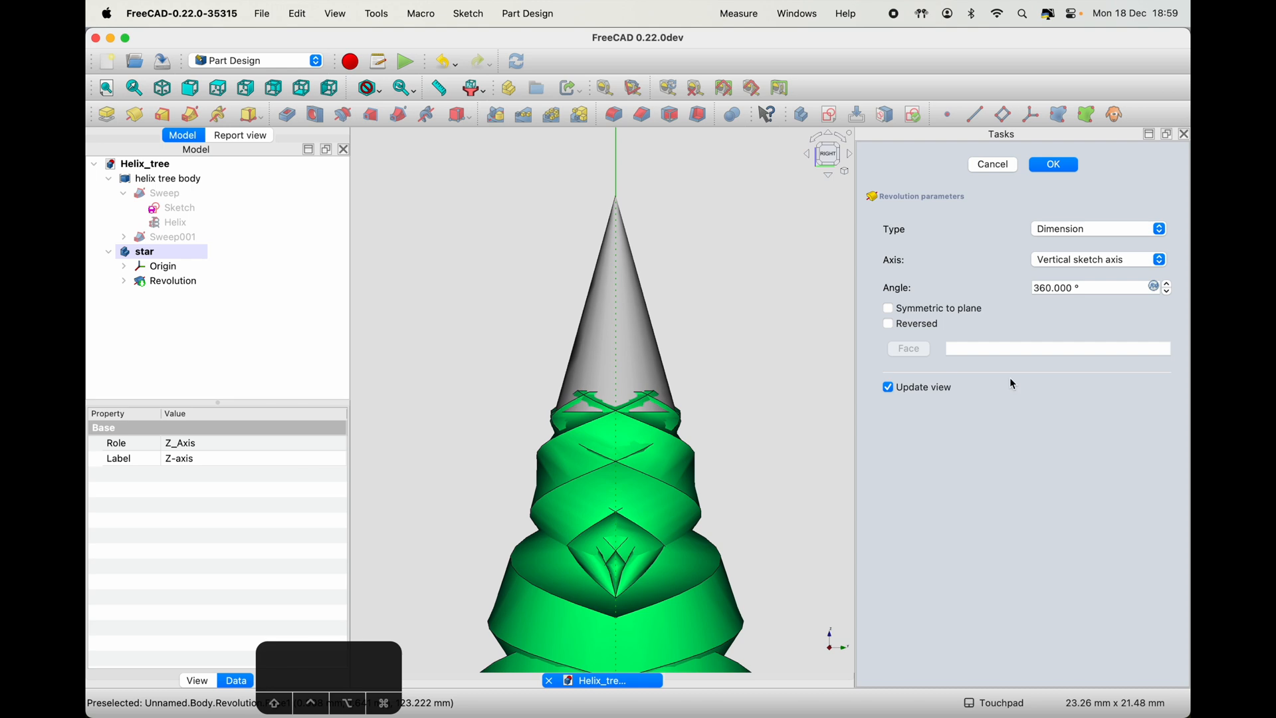
click(1061, 165)
- Expand the star body's Revolution and list the individual constraint values of its Sketch002
scroll(722, 397, down, 2)
shift+drag(745, 357, 709, 368)
scroll(698, 376, down, 4)
scroll(569, 406, up, 2)
scroll(574, 412, up, 5)
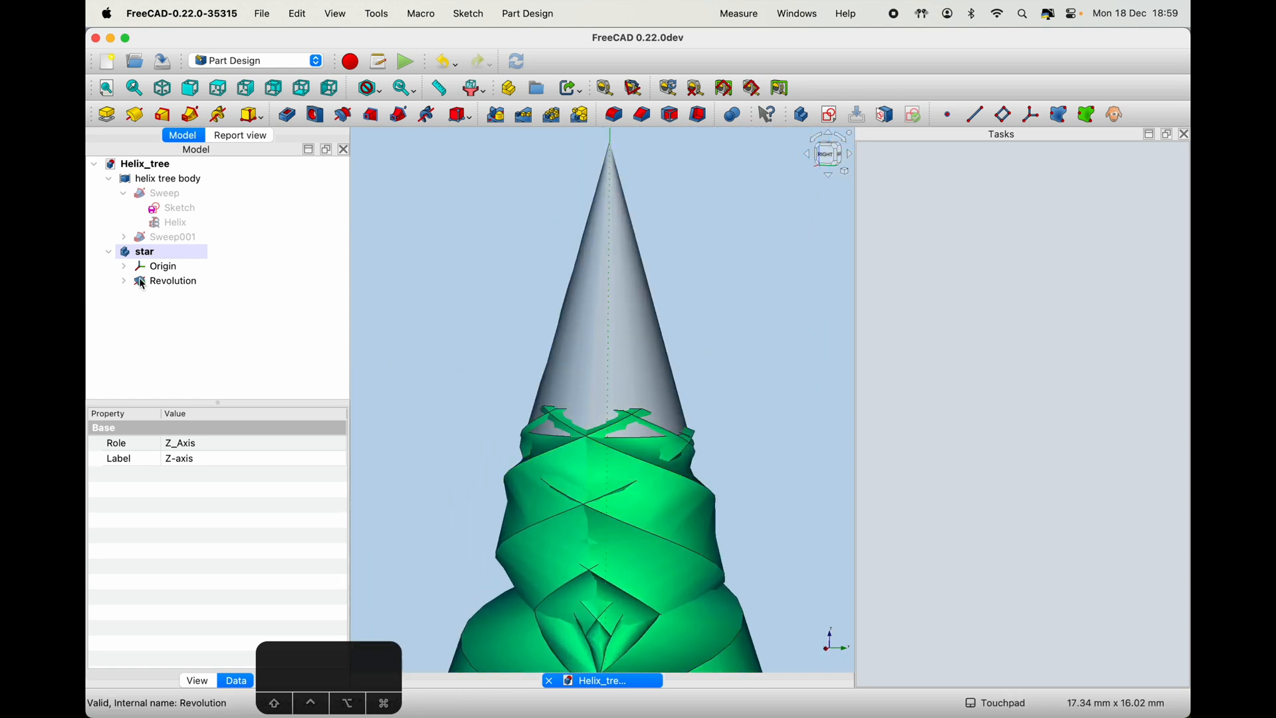
click(123, 281)
click(159, 281)
click(175, 298)
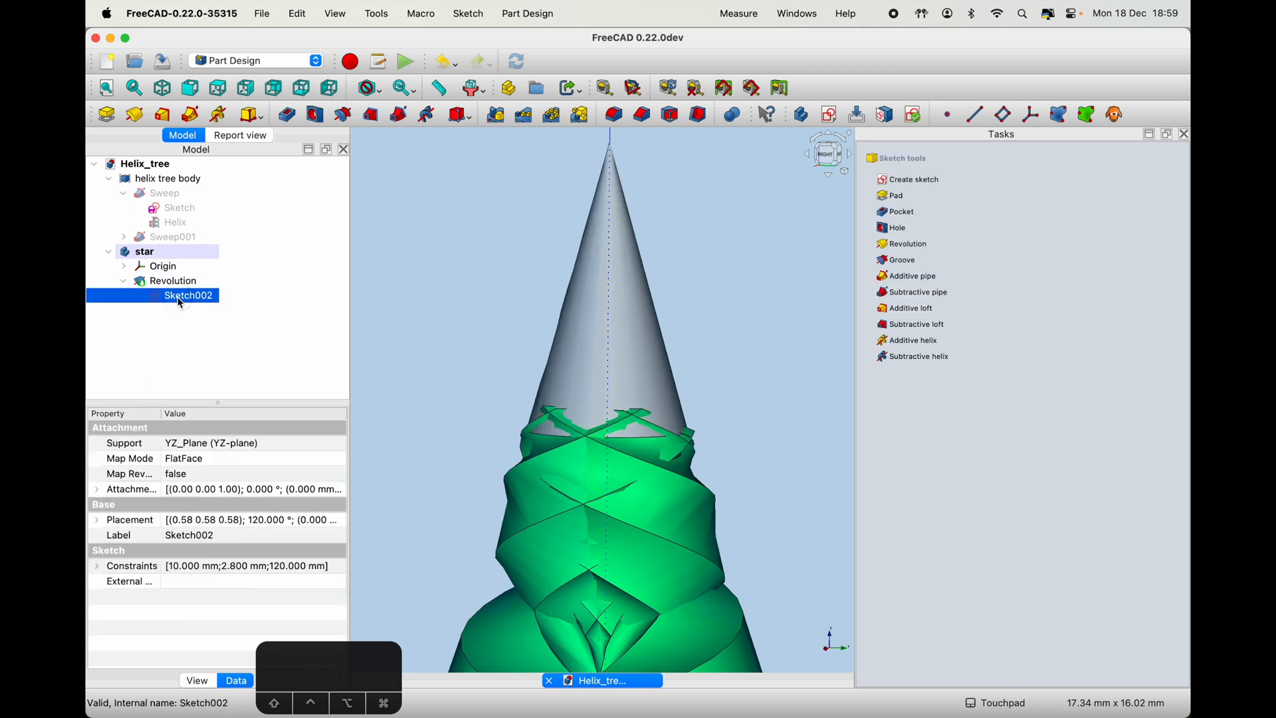
click(98, 567)
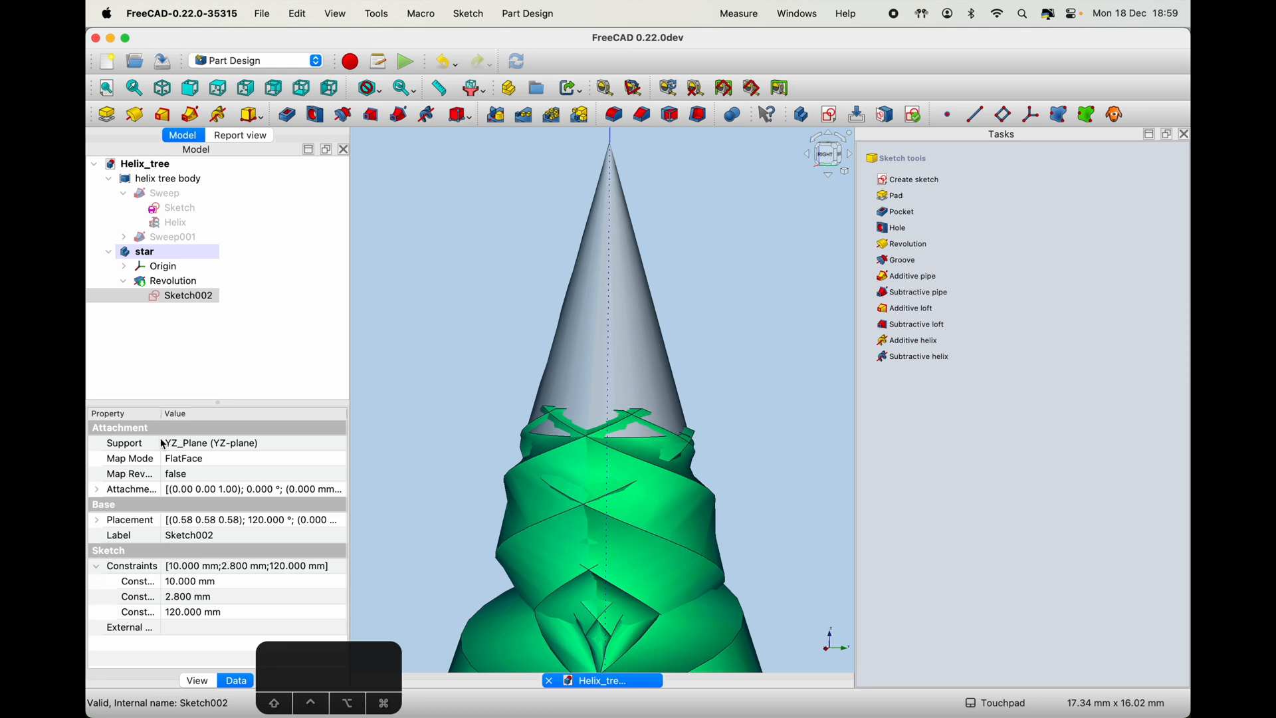
- Set the cone sketch's base-height constraint to 123 mm
click(169, 613)
drag(169, 613, 181, 611)
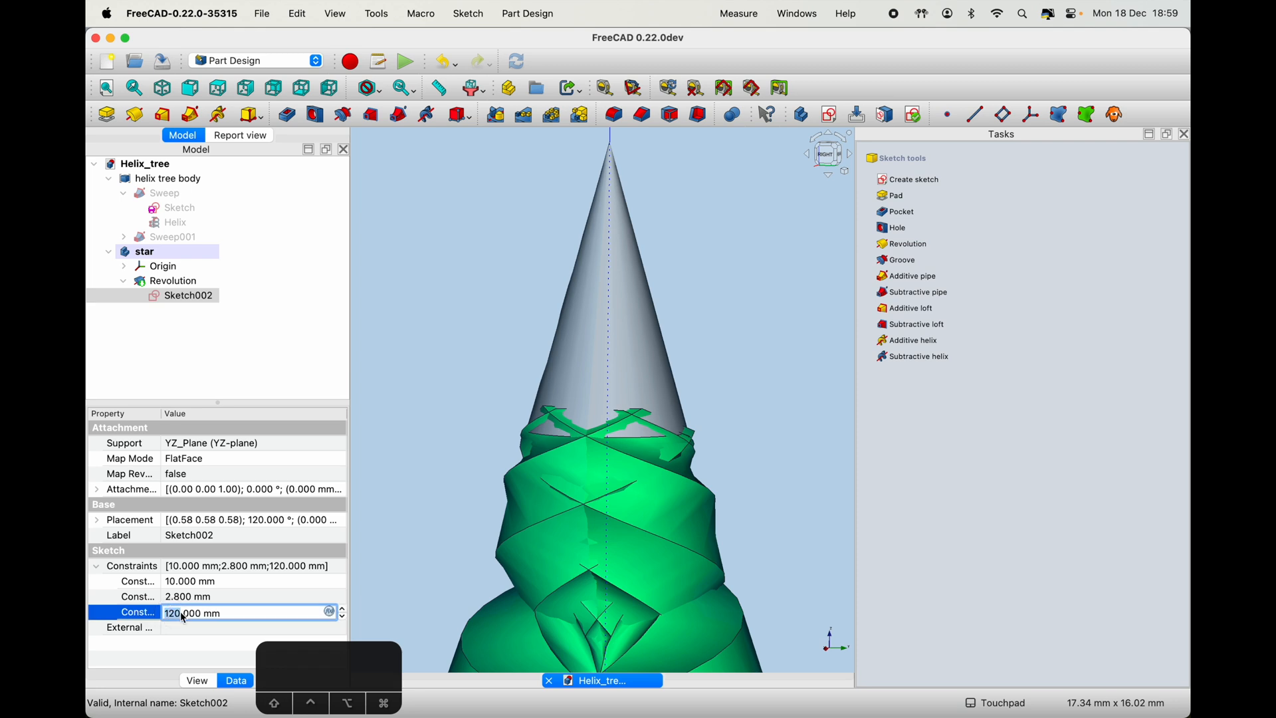
key(BackSpace)
text(3)
key(Return)
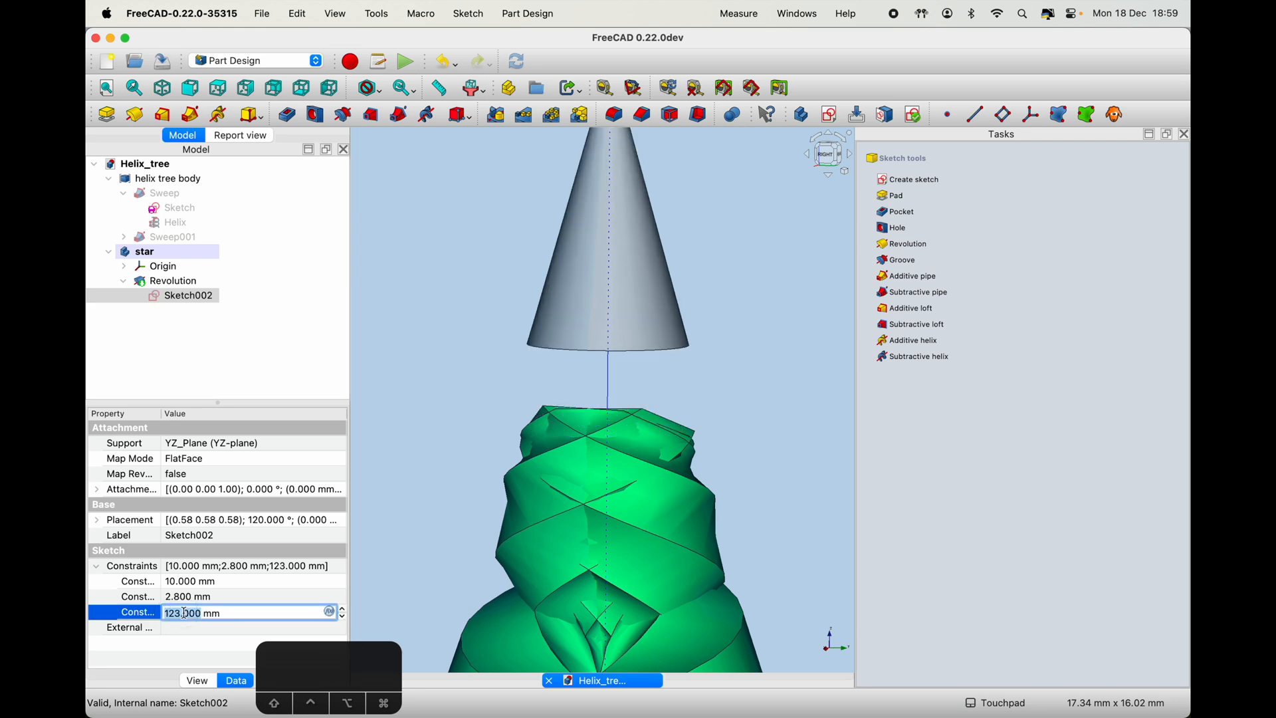
- Lower the cone sketch's base-height constraint to 121 mm
click(185, 620)
key(BackSpace)
text(1)
key(Return)
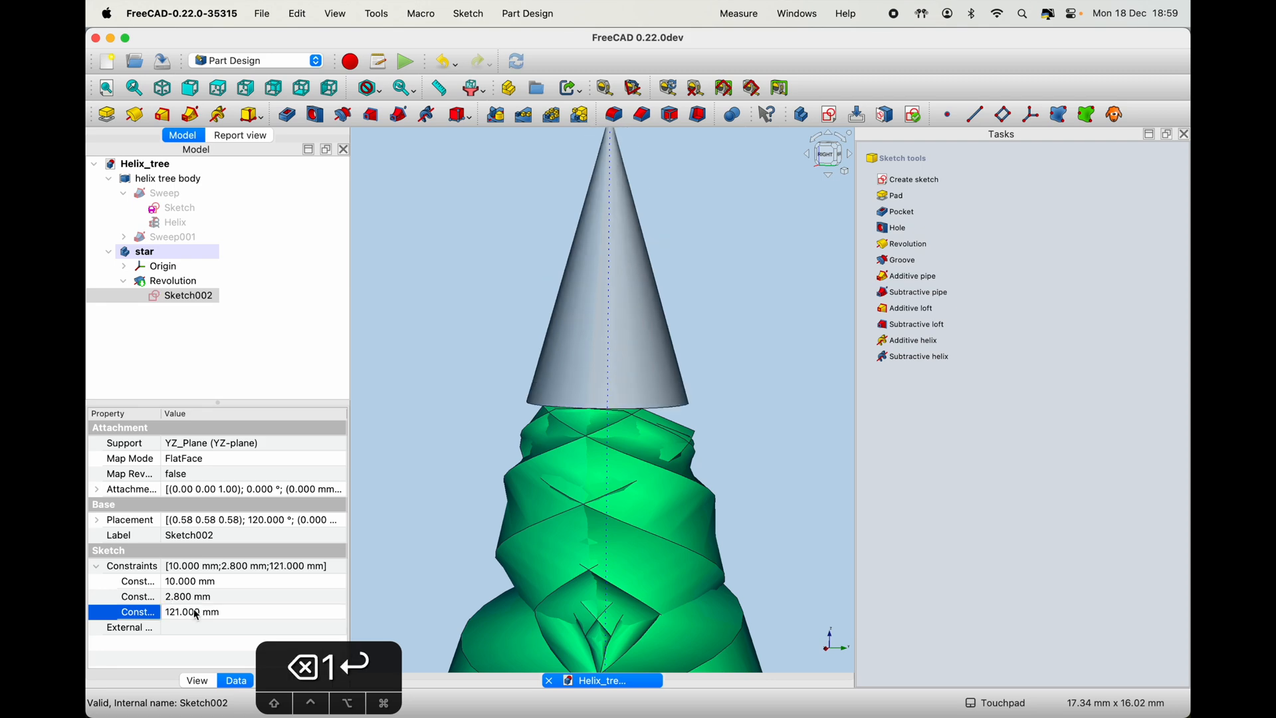
- Check the seam between cone and tree and set the base-height constraint to 120 mm
shift+drag(587, 486, 644, 461)
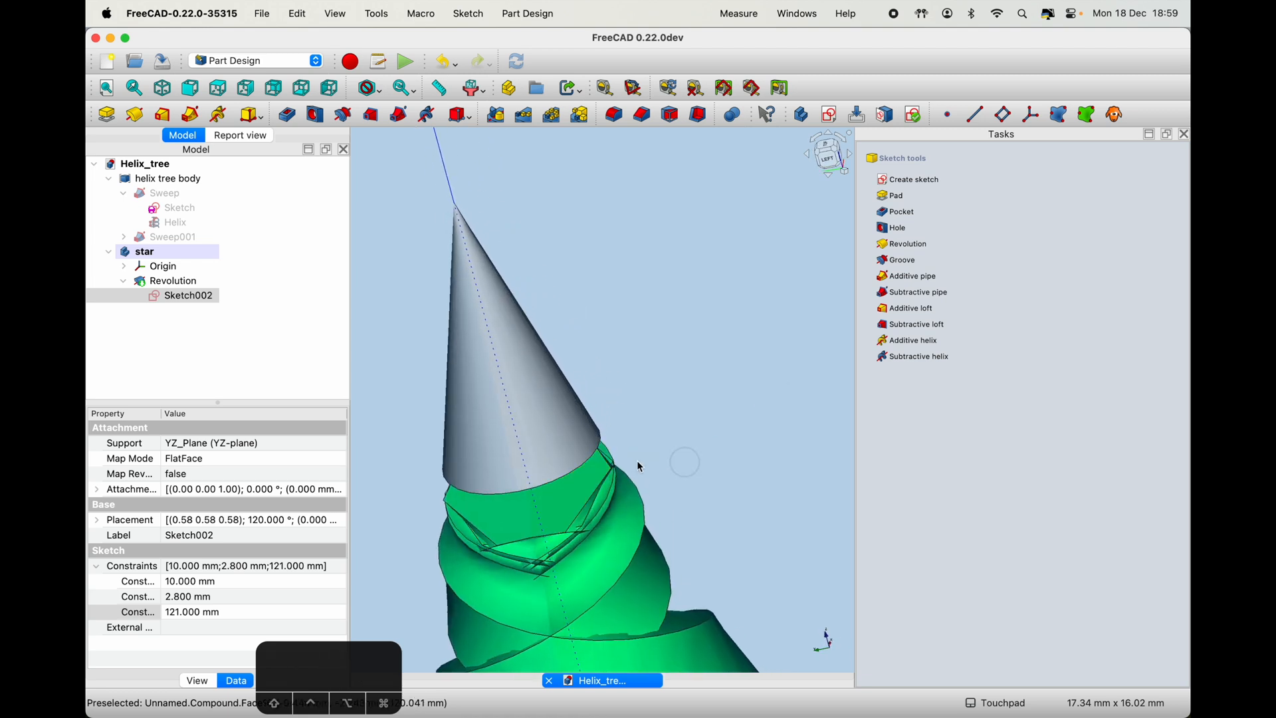
click(189, 615)
key(BackSpace)
text(0)
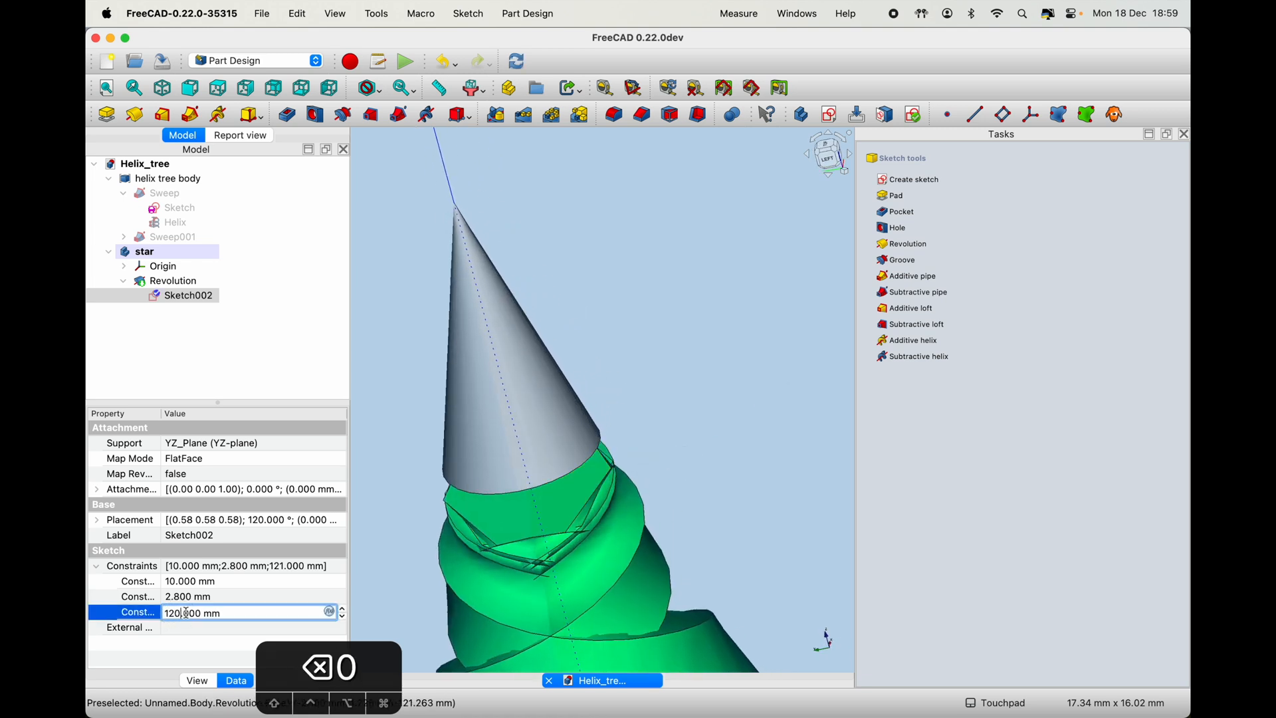
key(Return)
- Inspect the cone's underside where it meets the tree and set the base-height constraint to 119 mm
mouse_move(432, 538)
shift+mouse_down()
mouse_move(417, 545)
mouse_move(427, 516)
shift+mouse_up()
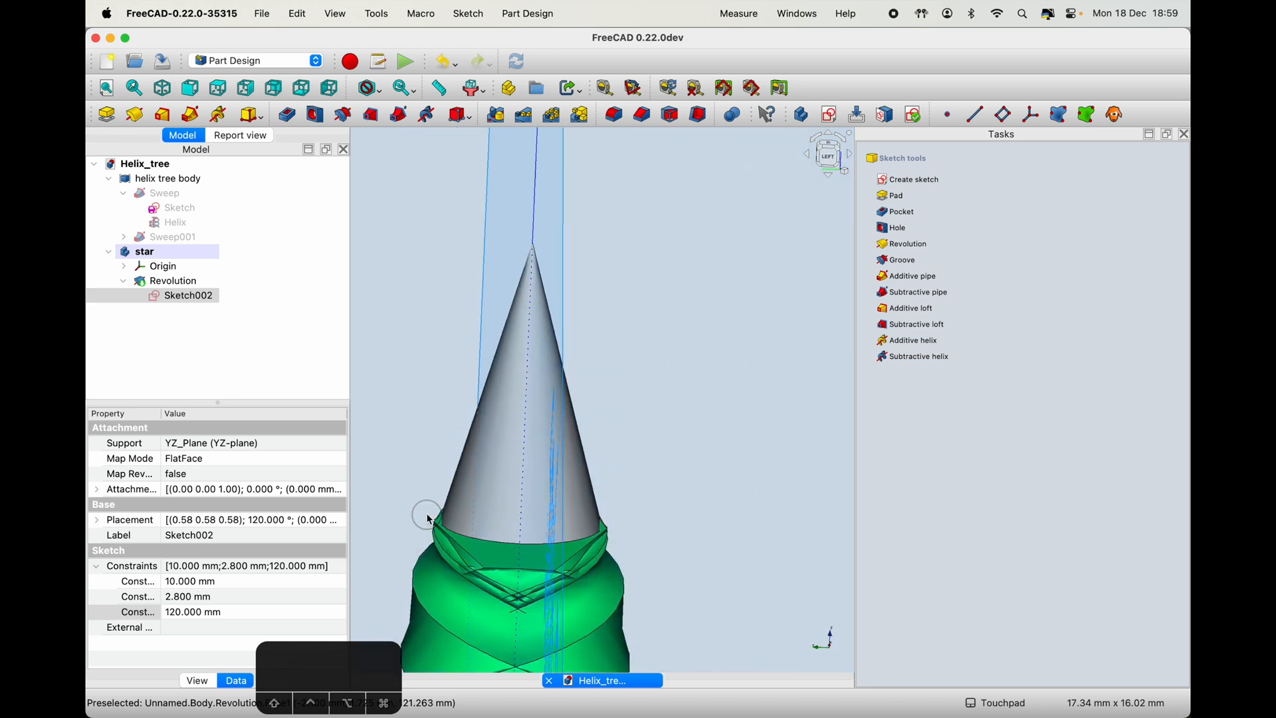
click(825, 153)
shift+drag(583, 444, 601, 404)
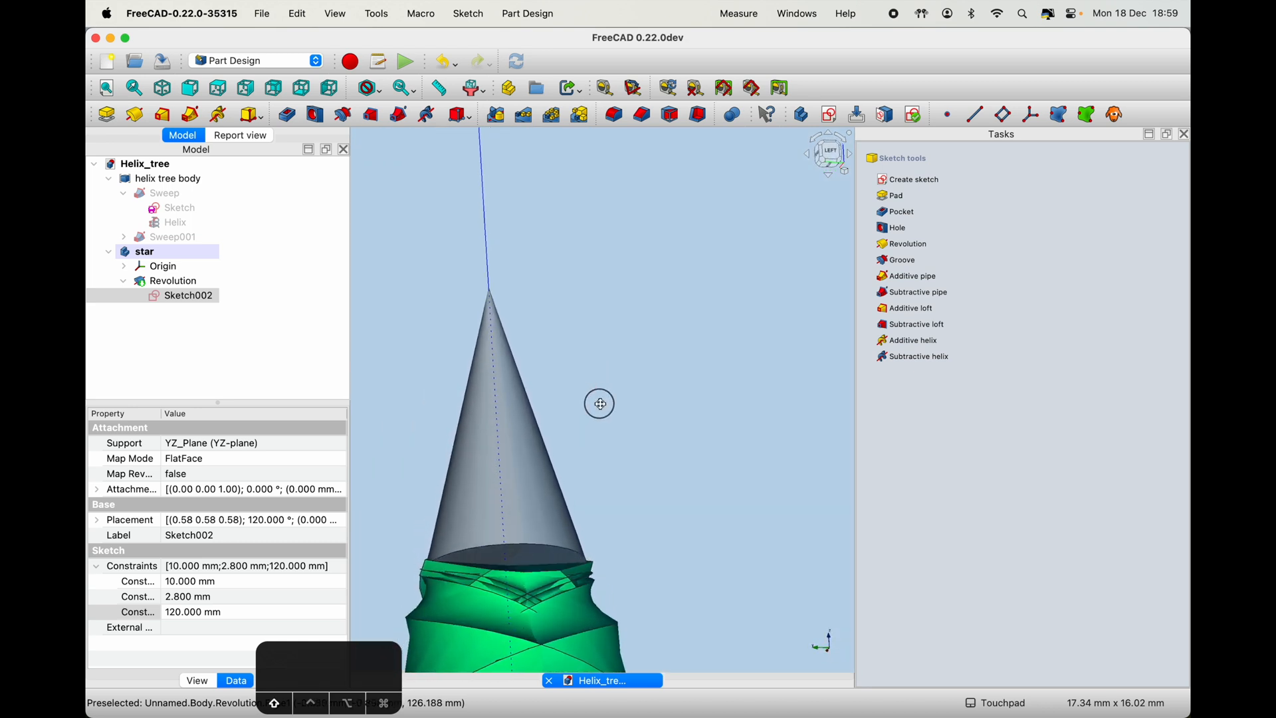
click(186, 612)
click(179, 612)
key(BackSpace)
key(BackSpace)
text(19)
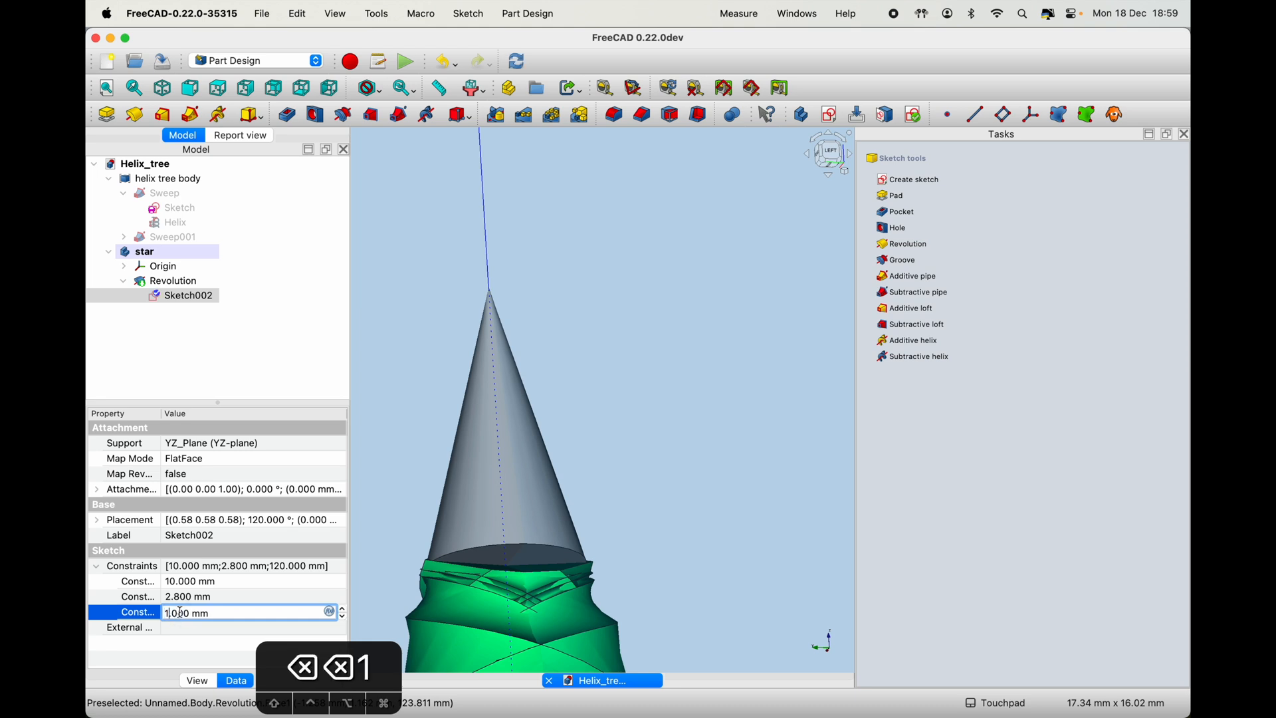
key(Return)
- Increase the cone sketch's base-radius constraint to 2.9 mm
shift+drag(427, 502, 395, 575)
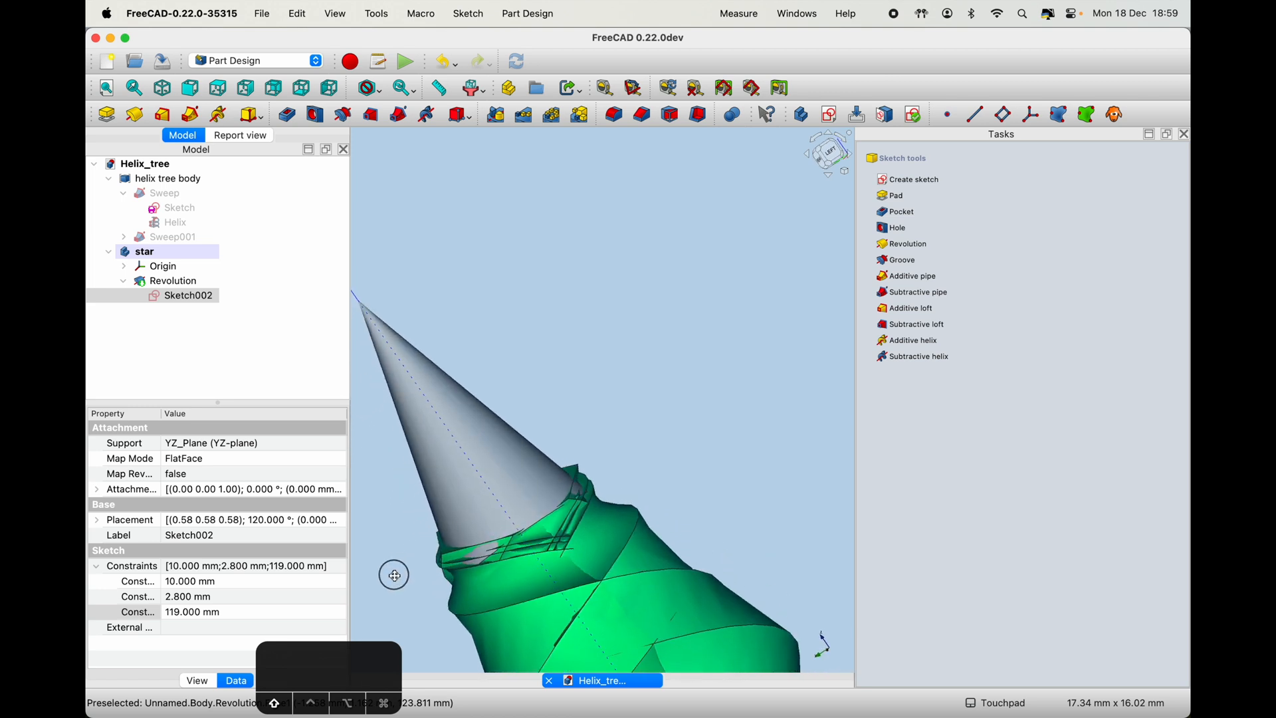
click(152, 603)
click(179, 598)
key(BackSpace)
text(9)
key(Return)
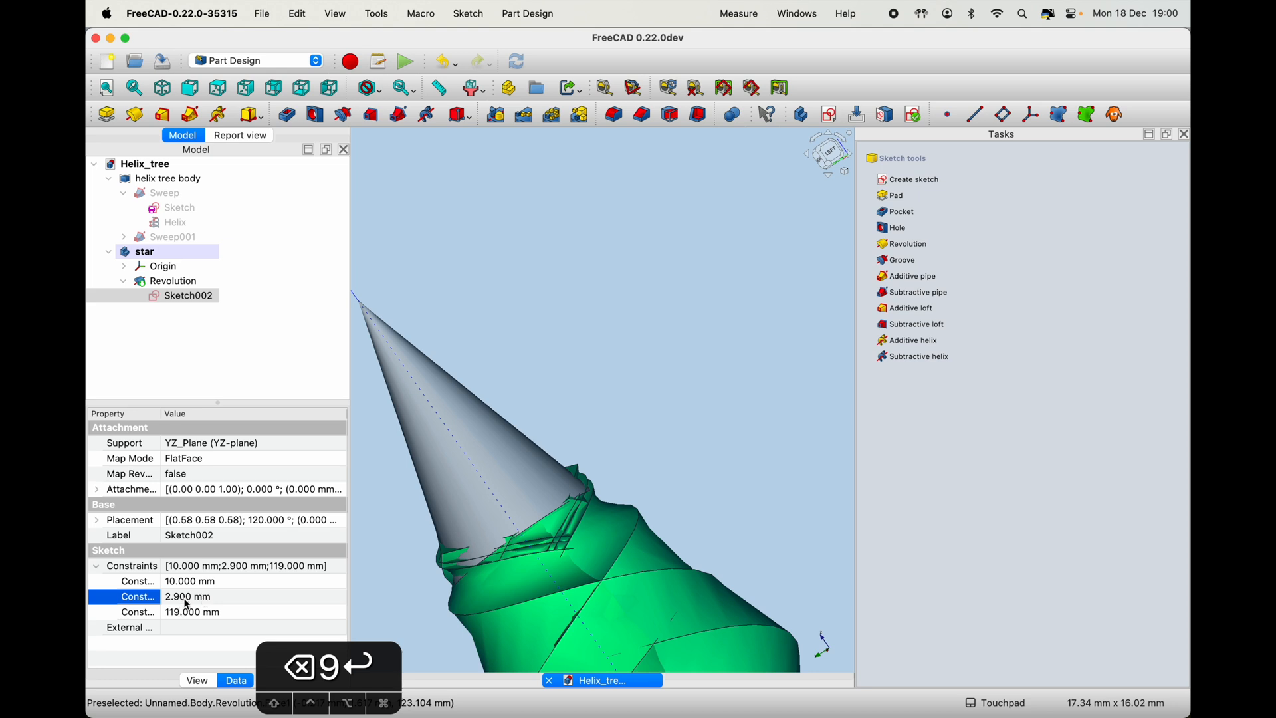
- Set the cone sketch's base-radius constraint to 3 mm and check the cone's fit on the tree tip
click(179, 601)
click(179, 599)
key(BackSpace)
key(BackSpace)
key(BackSpace)
text(3)
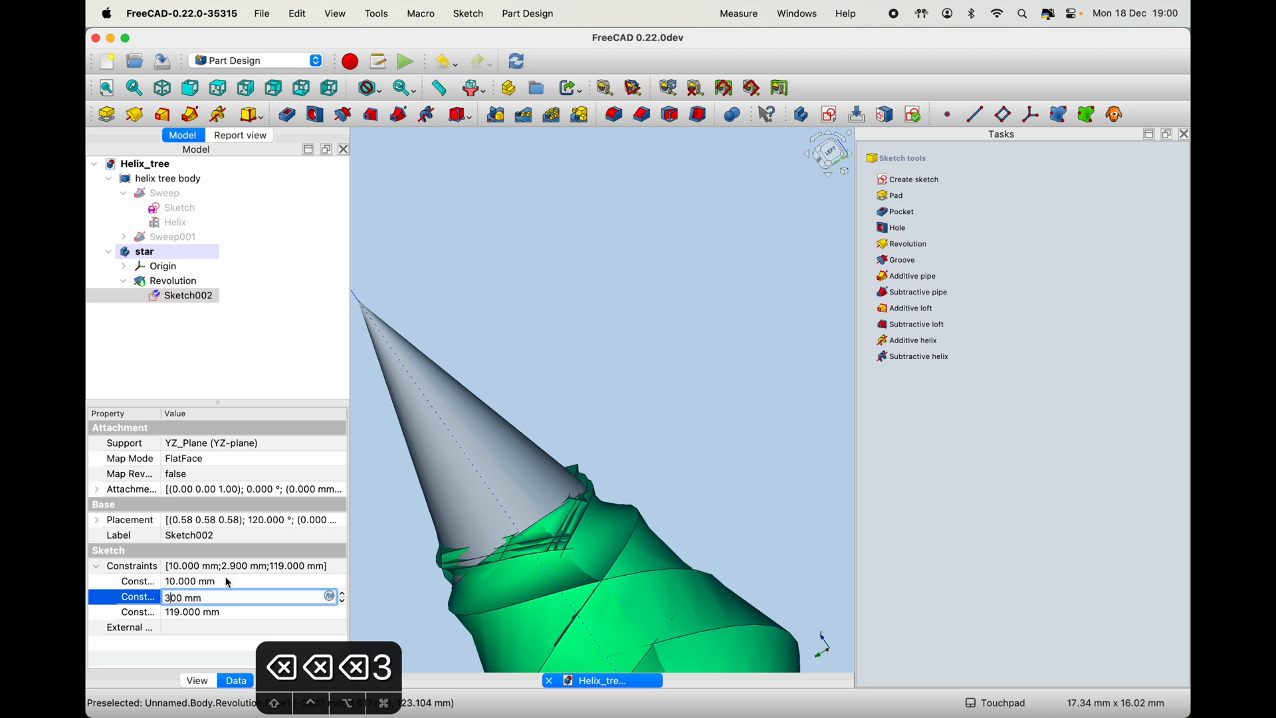
text(.)
key(Return)
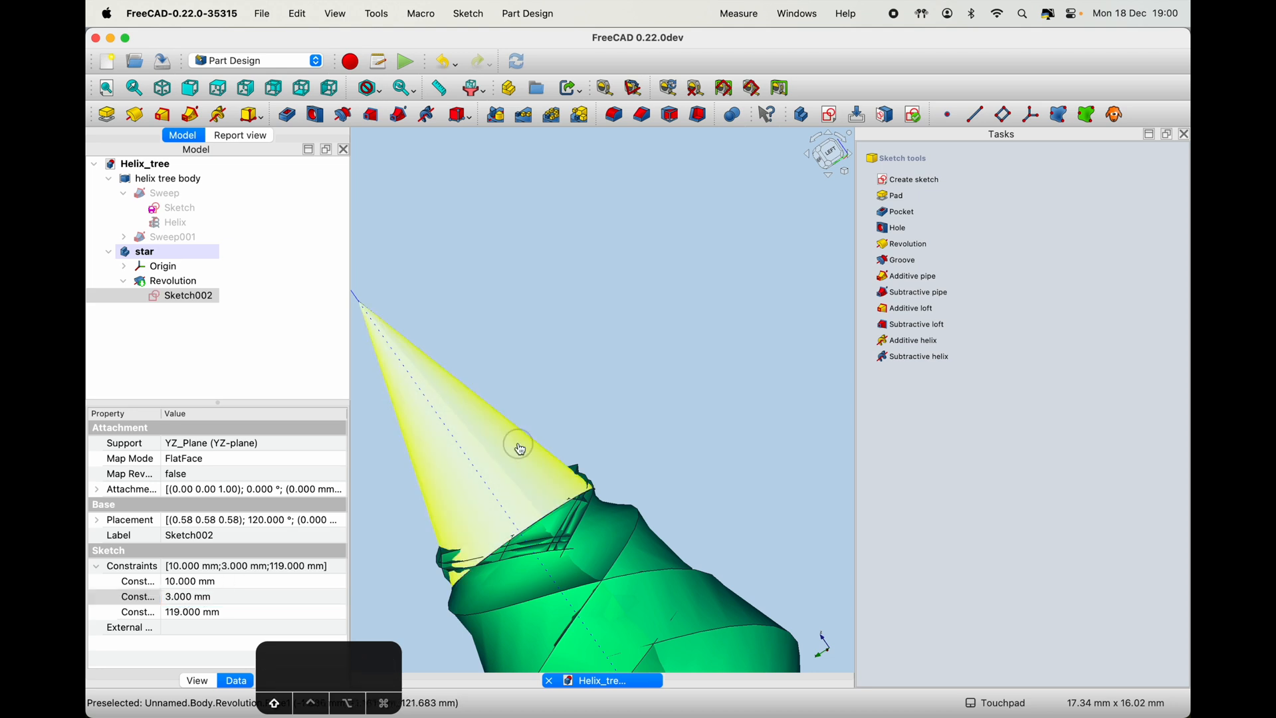
shift+drag(586, 427, 725, 358)
click(833, 163)
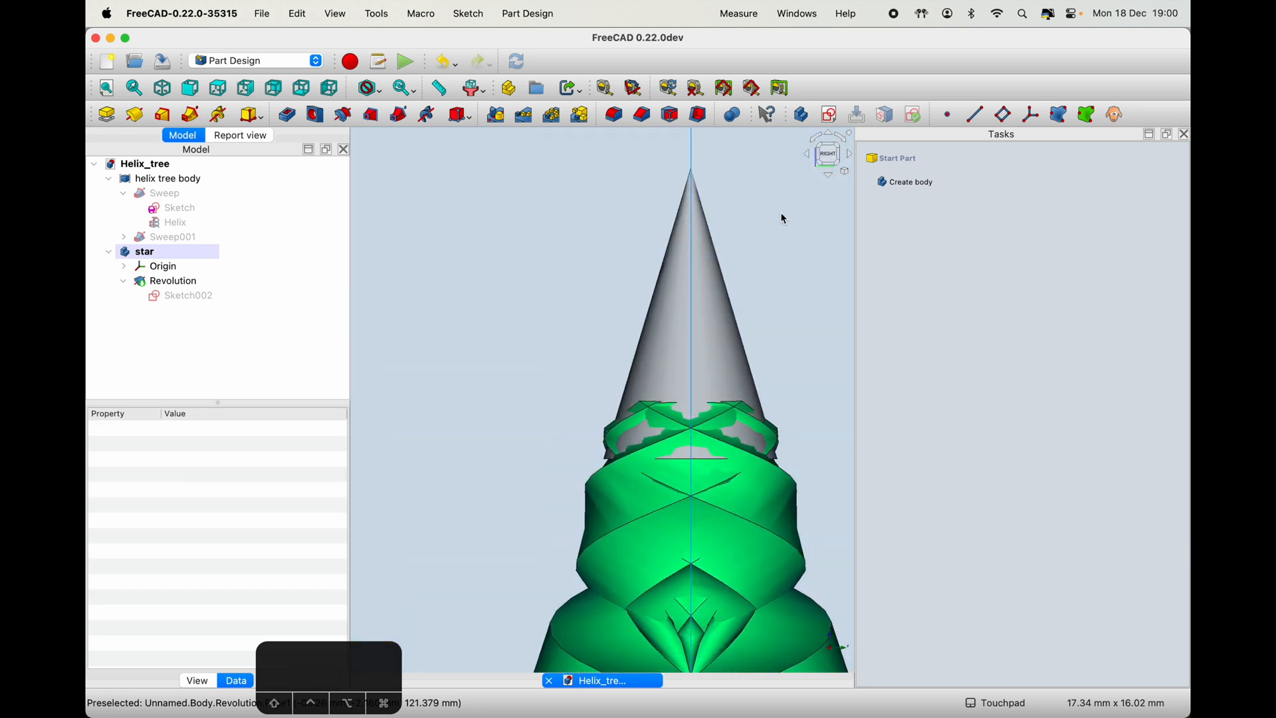
scroll(749, 320, down, 8)
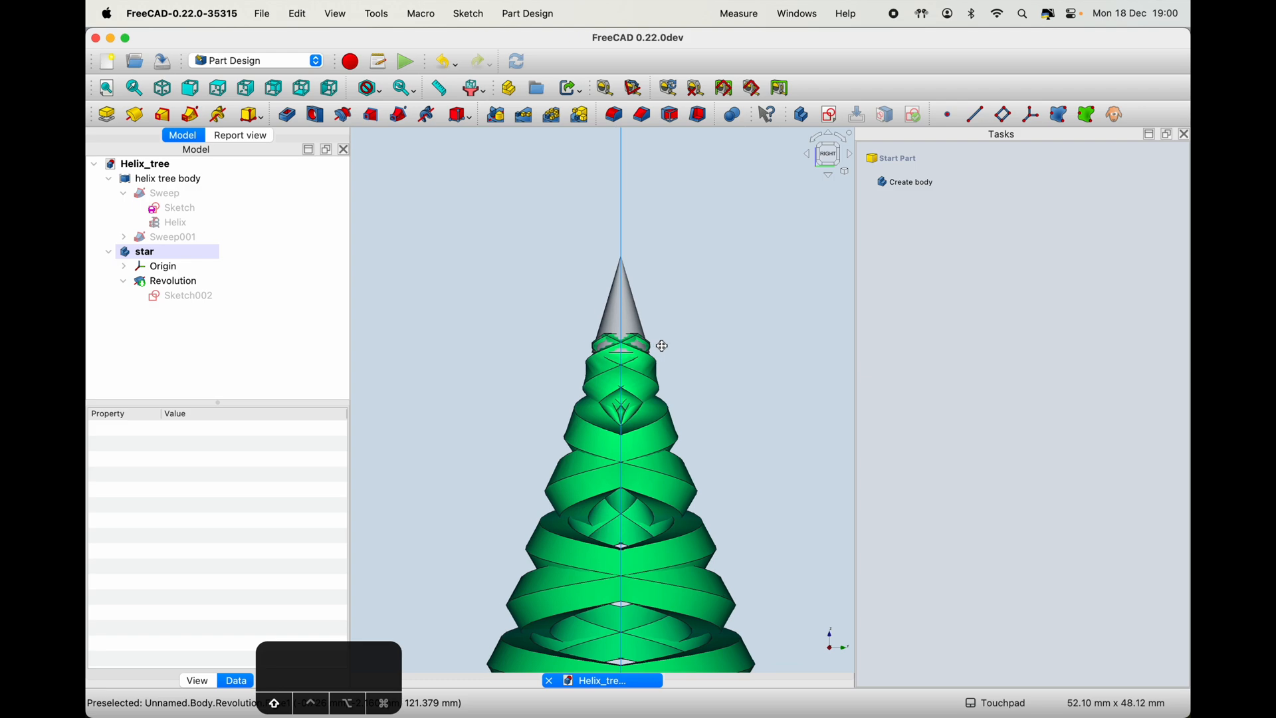
shift+drag(641, 319, 633, 345)
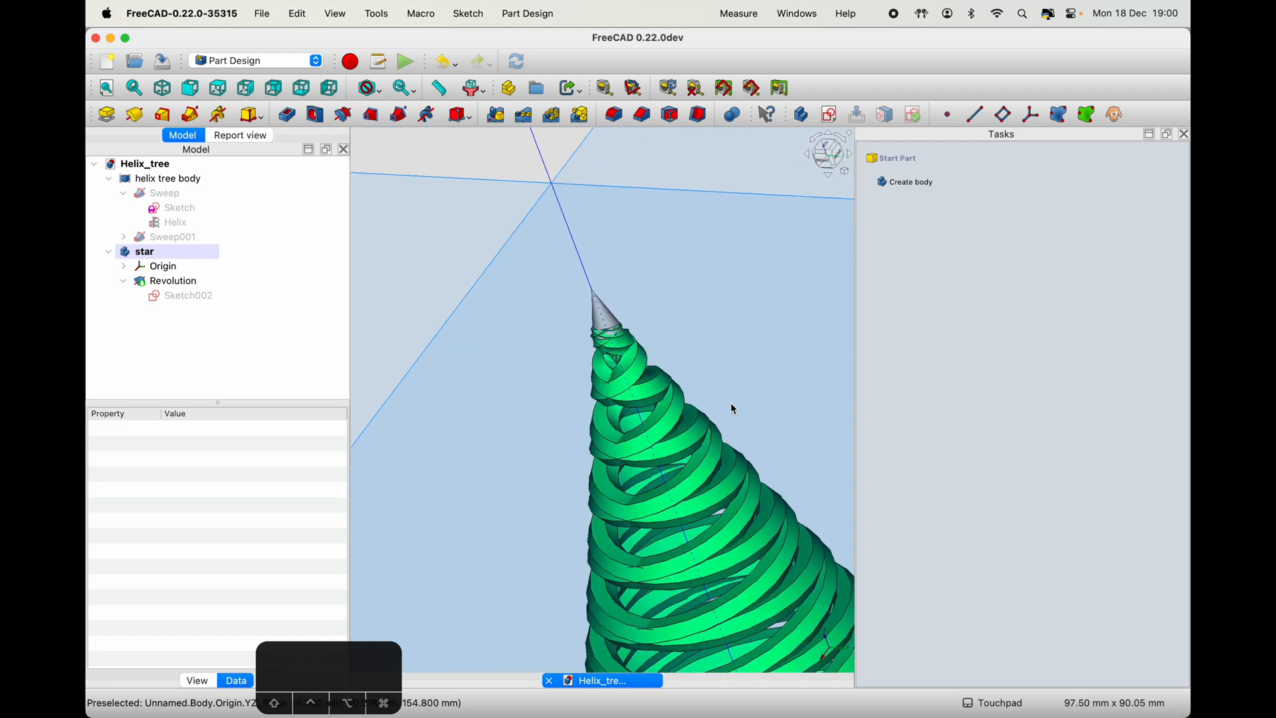
- Examine the cone's fit on the tree tip from an angle, close up and in upright side views of the whole tree
shift+drag(732, 403, 636, 430)
scroll(645, 391, down, 3)
scroll(645, 367, up, 2)
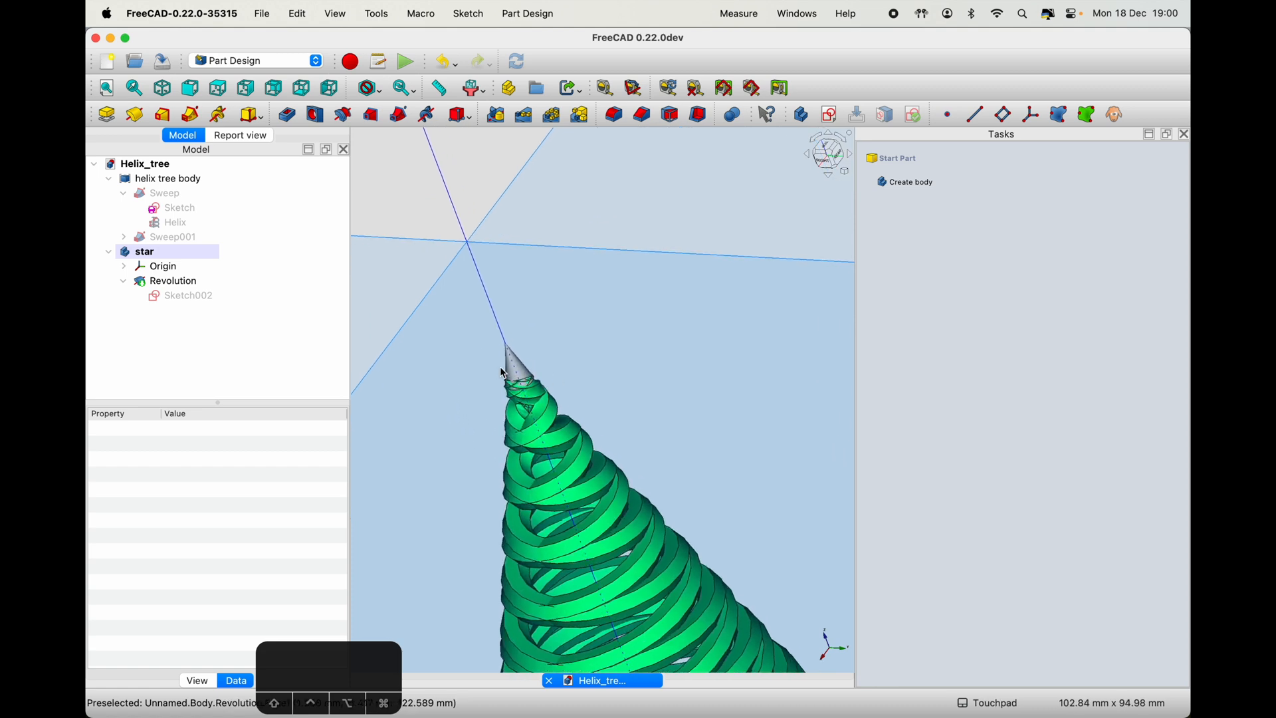
scroll(500, 368, up, 3)
shift+drag(658, 365, 550, 425)
click(844, 152)
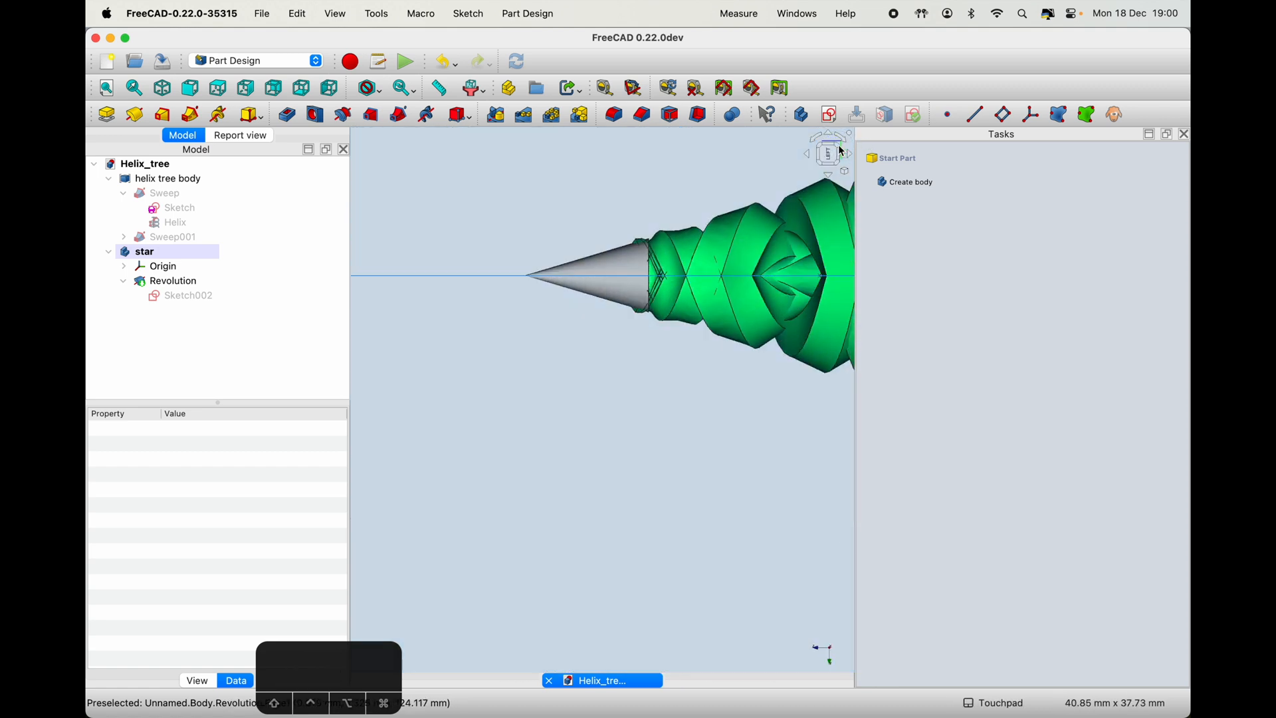
click(108, 88)
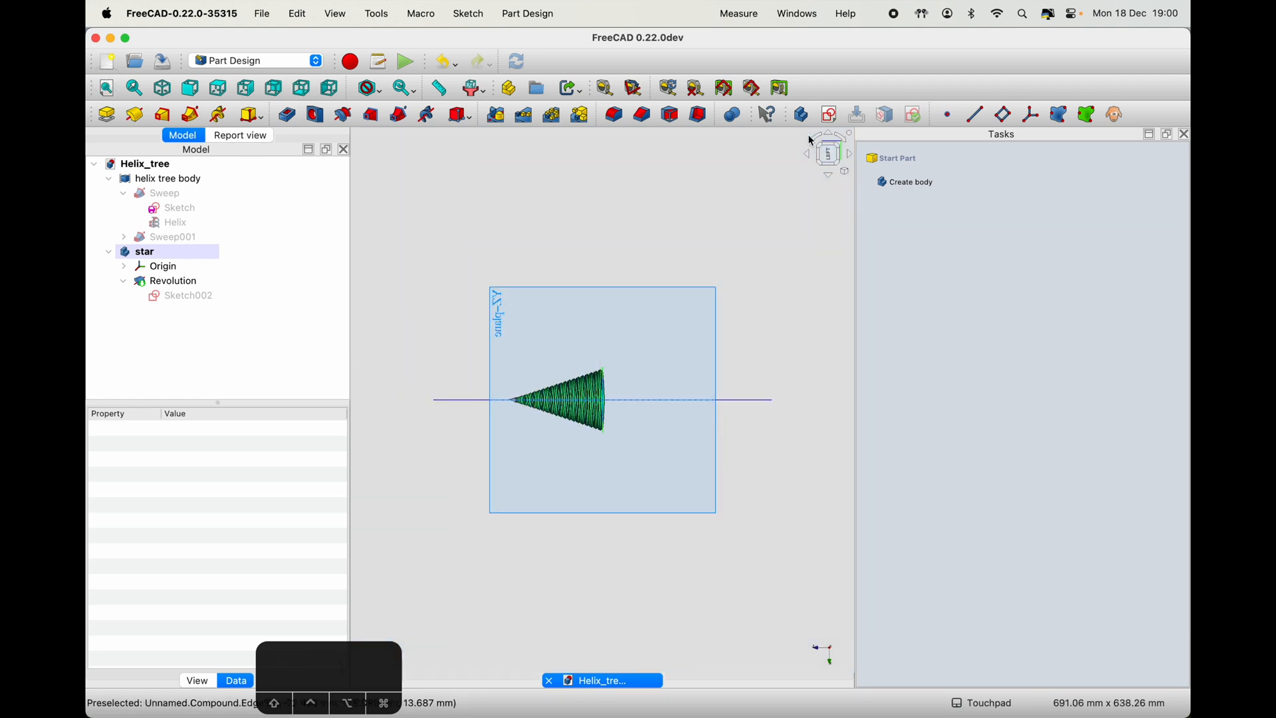
double_click(843, 139)
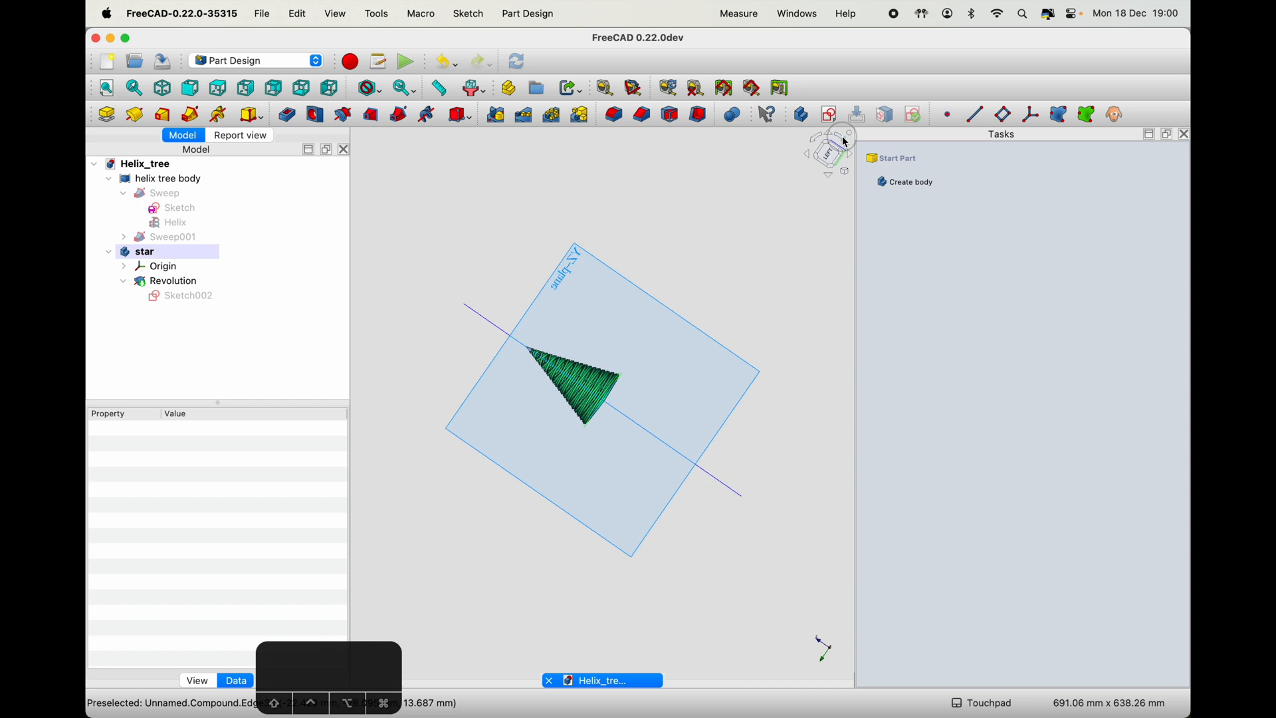
click(816, 136)
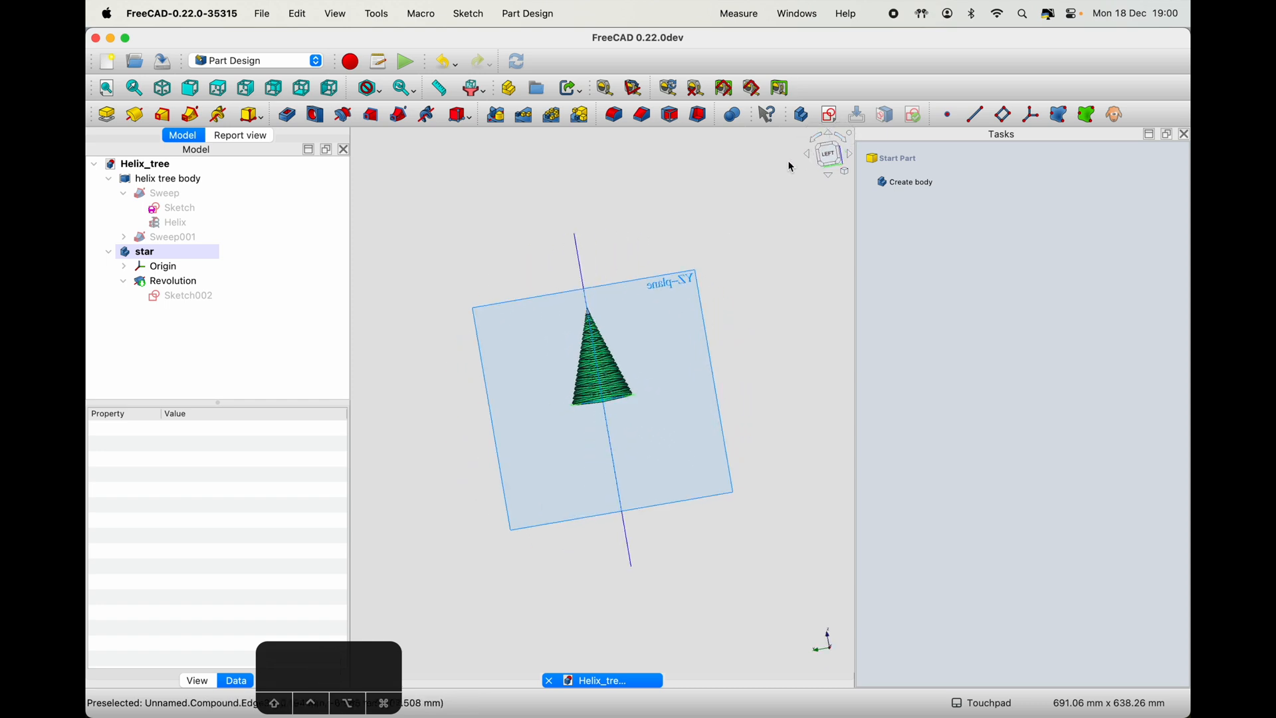
click(826, 158)
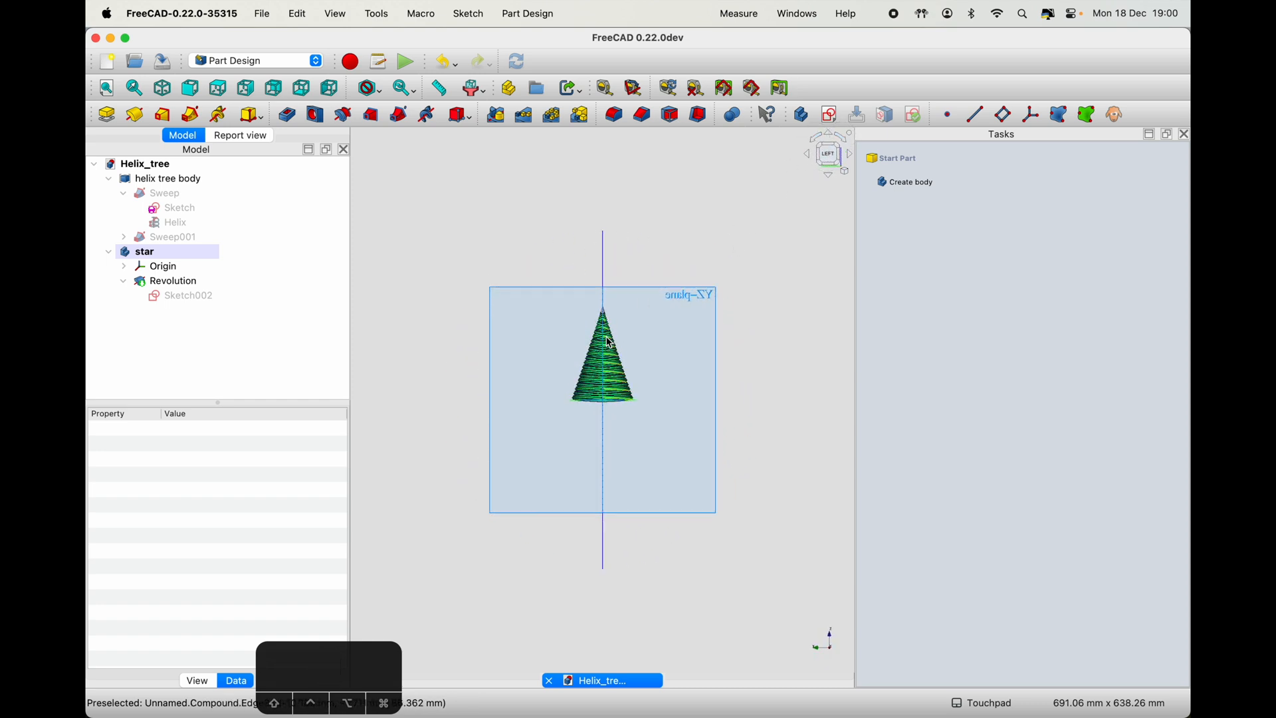
scroll(604, 337, up, 6)
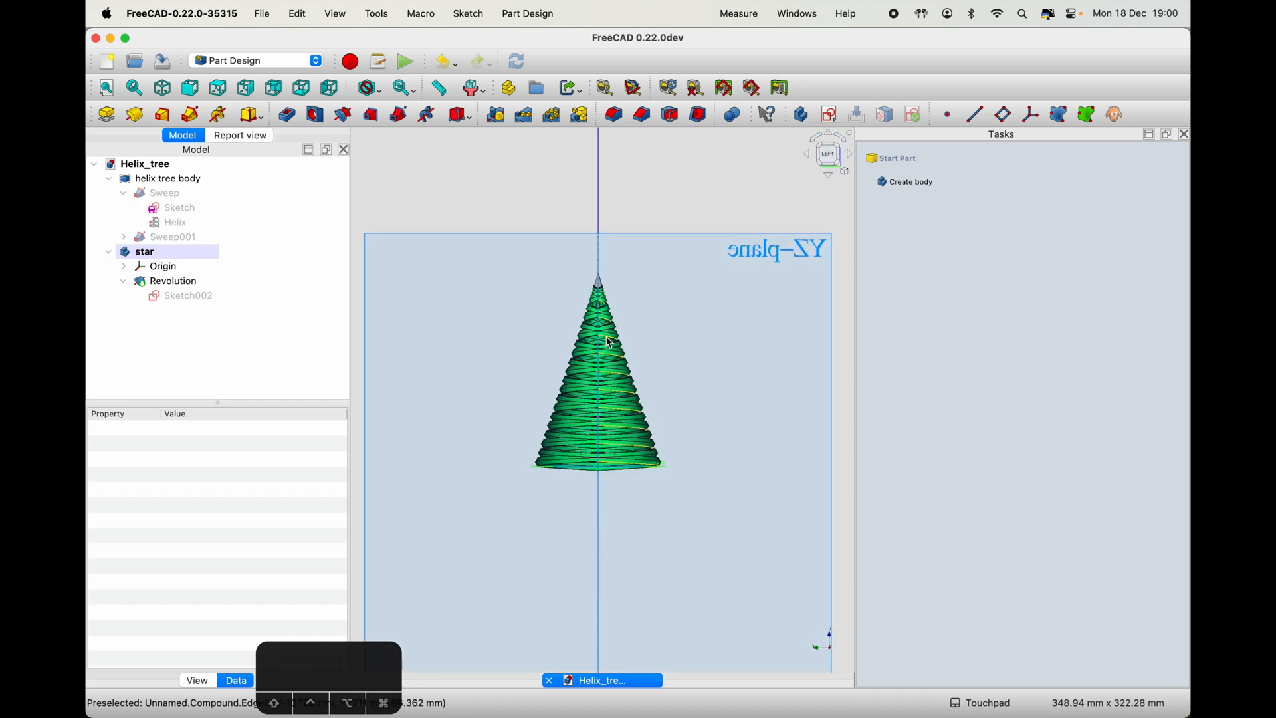
click(853, 160)
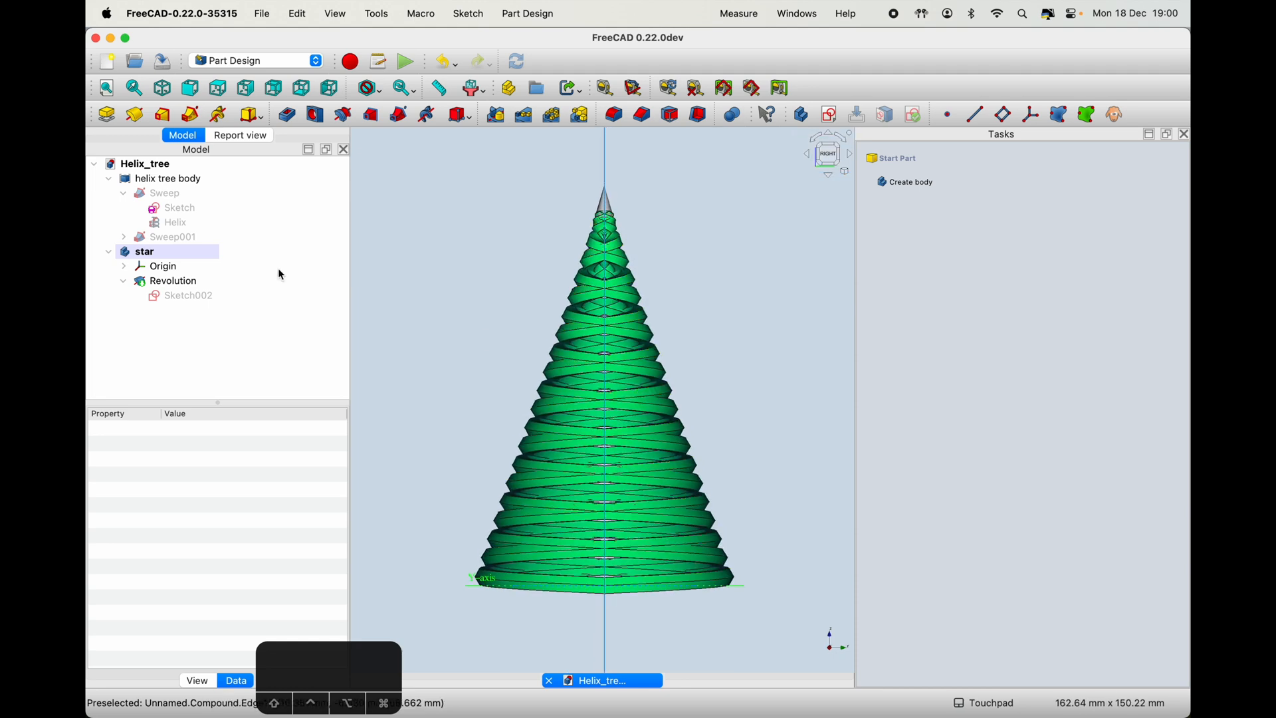
- Hide the star body's origin planes and axes
click(154, 266)
key(space)
click(477, 306)
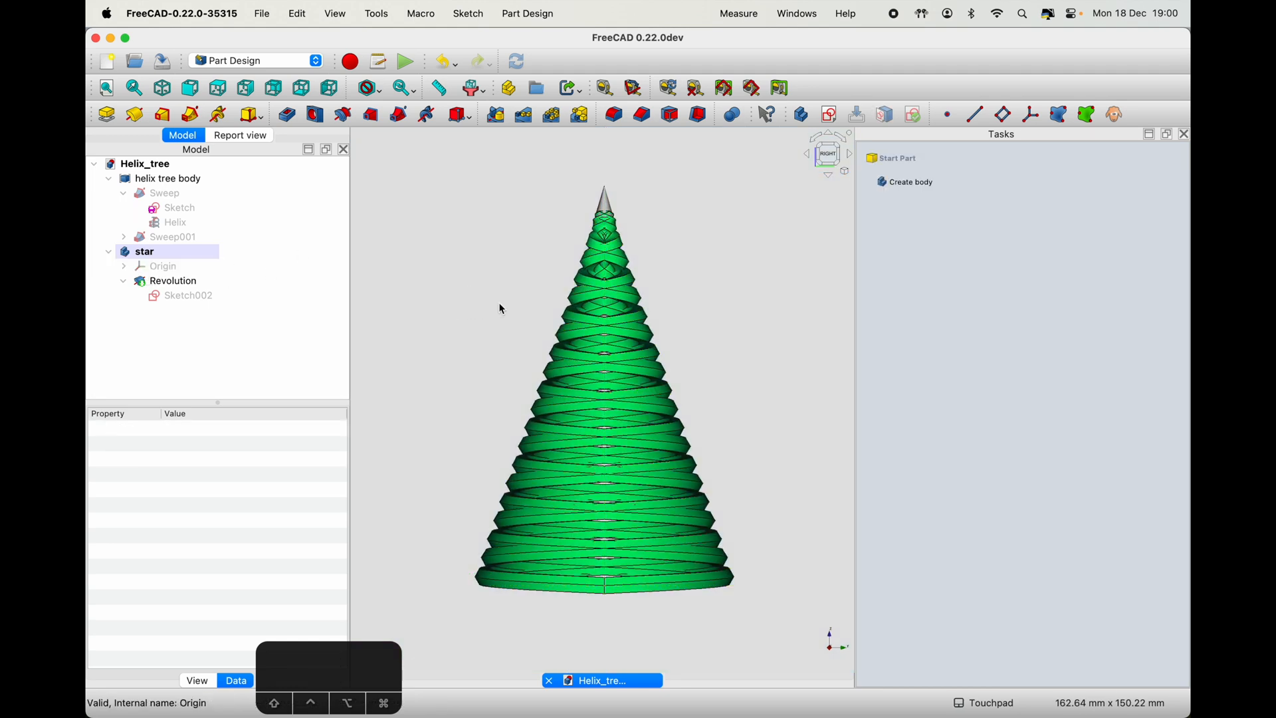
- Create a new sketch on the YZ-plane of the star body
scroll(613, 218, up, 3)
scroll(620, 290, down, 5)
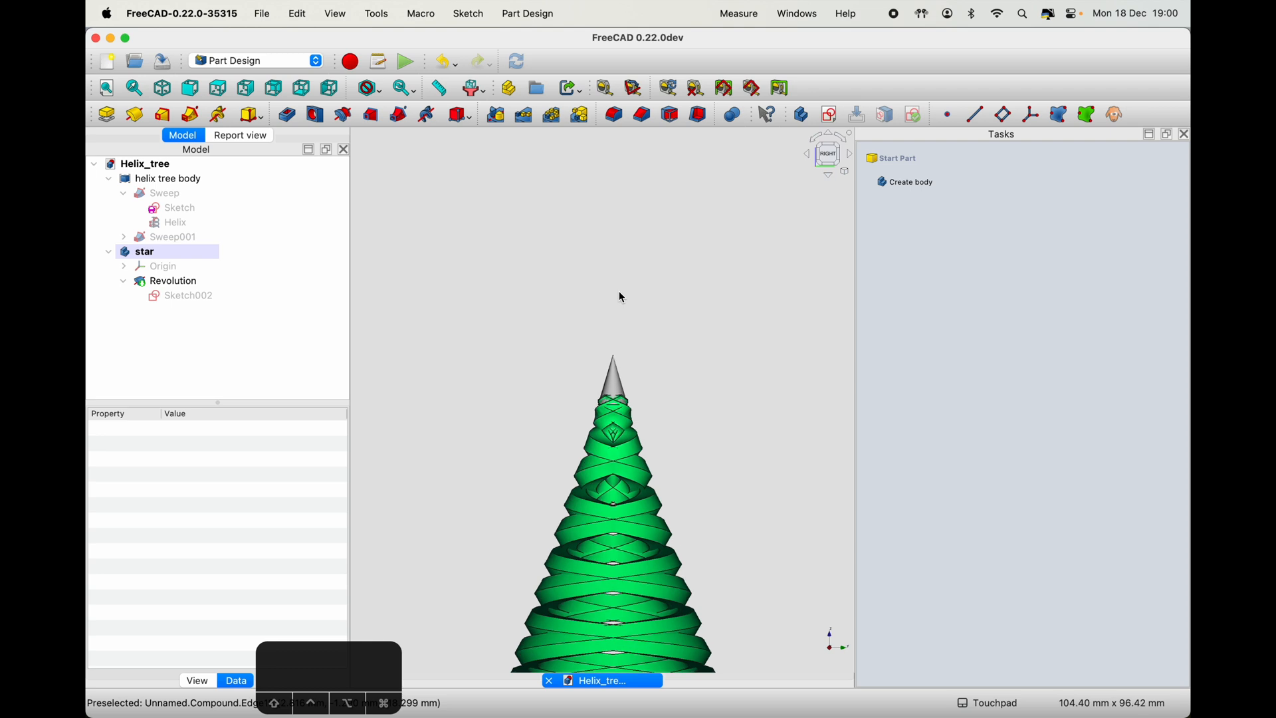
click(186, 254)
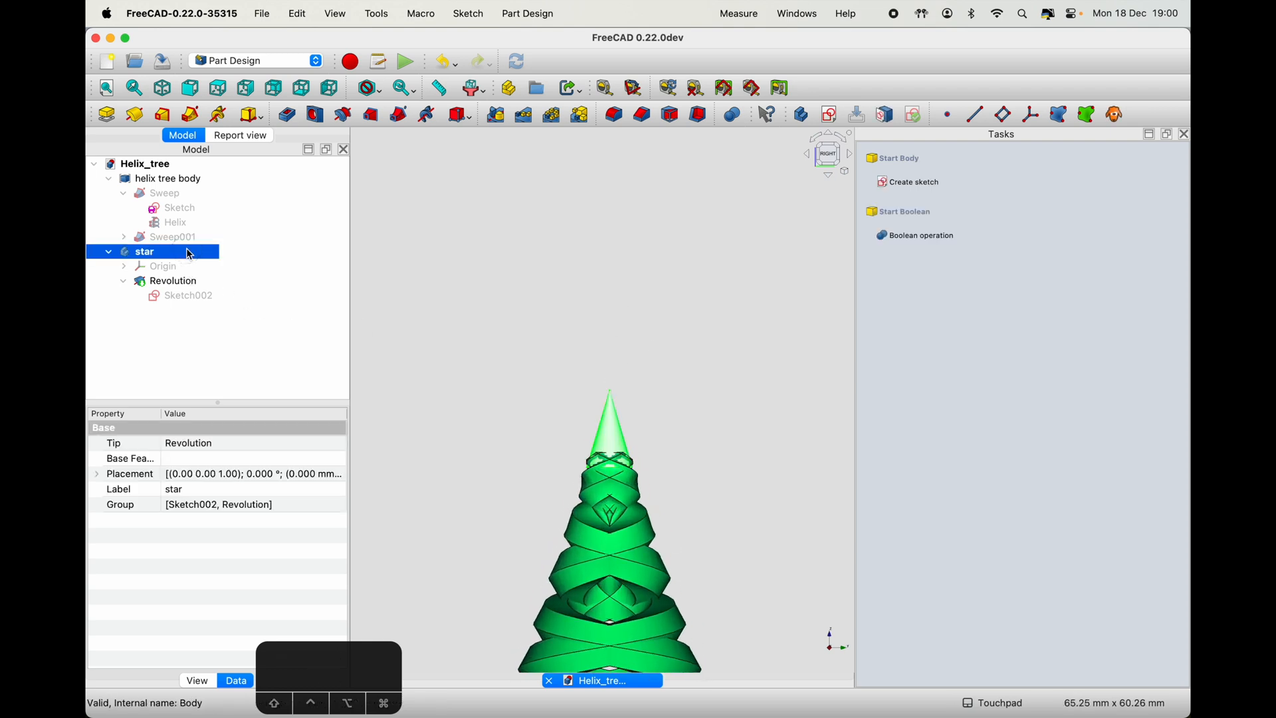
click(931, 181)
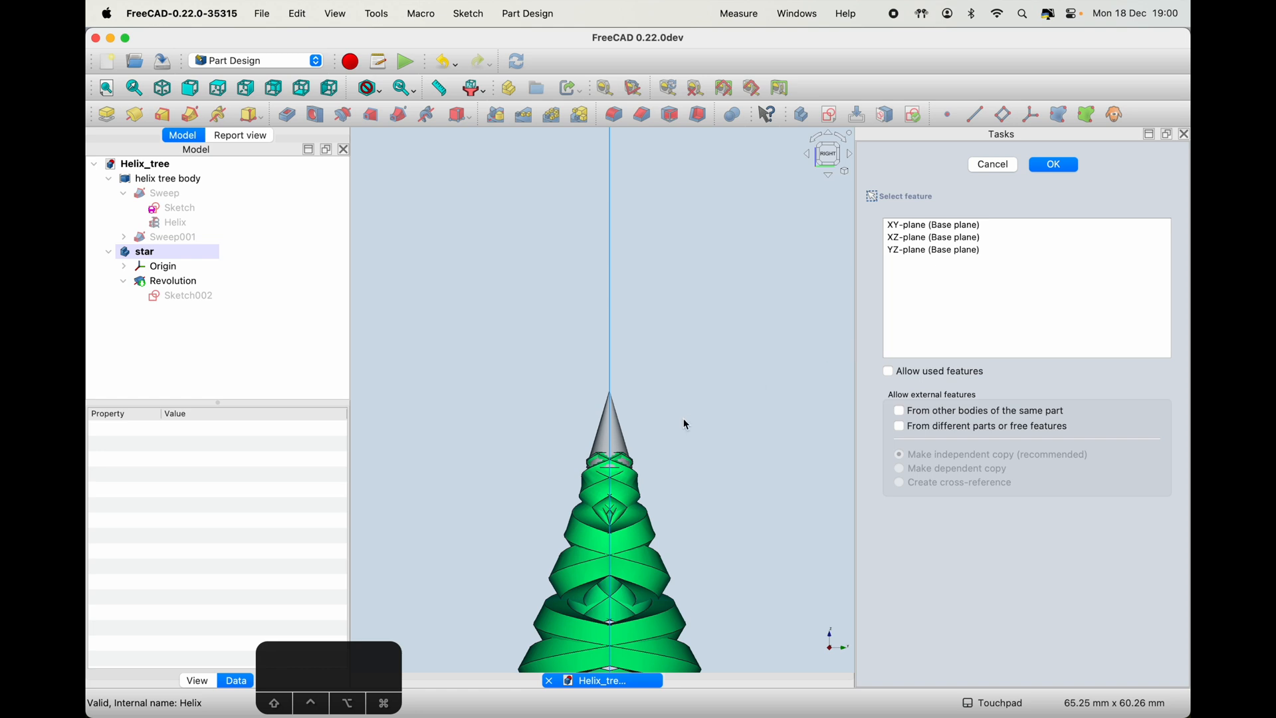
scroll(616, 387, up, 5)
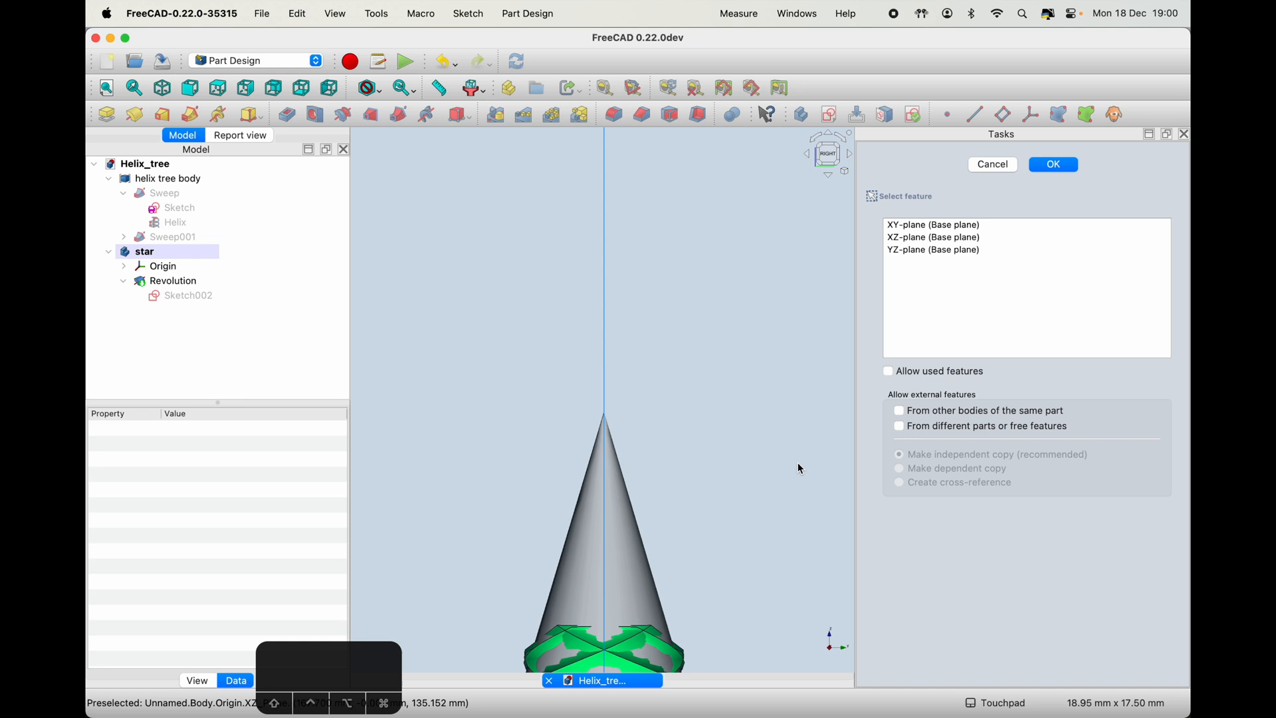
click(921, 251)
click(1052, 172)
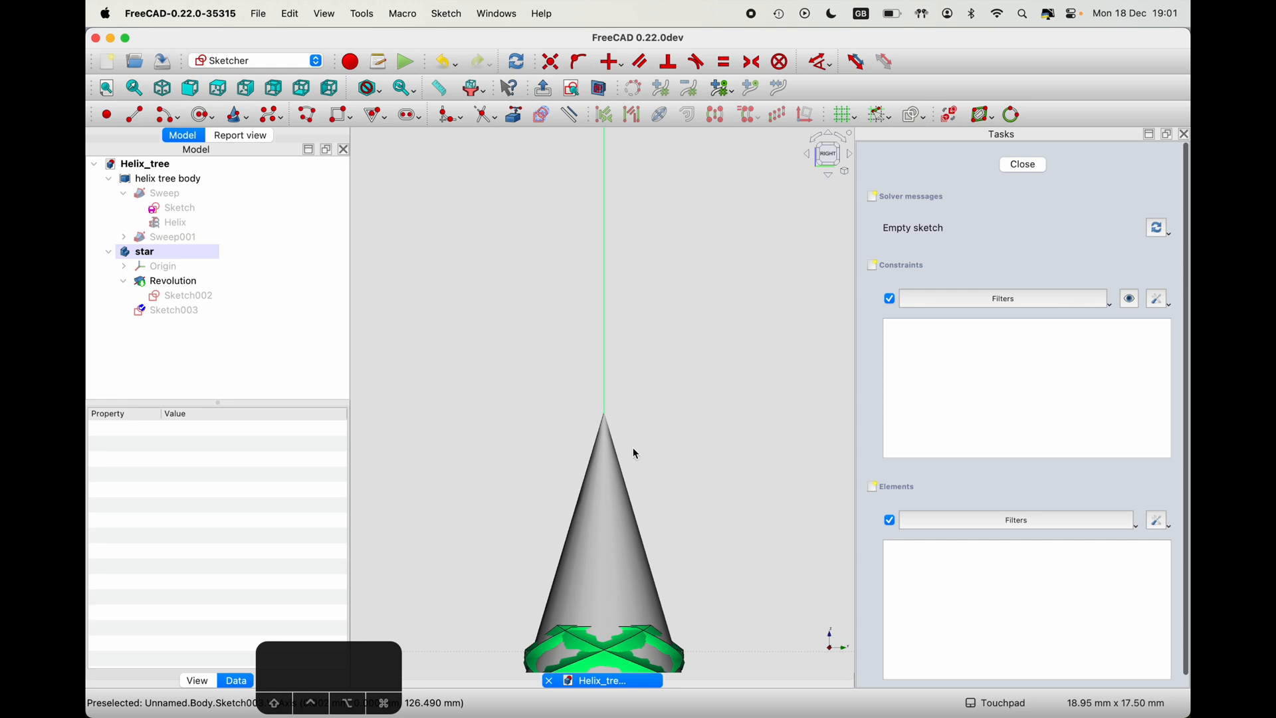
- Turn on the sketch's section view, inspect the cut through the cone base, and return to the straight-on right view
middle_drag(611, 472, 622, 402)
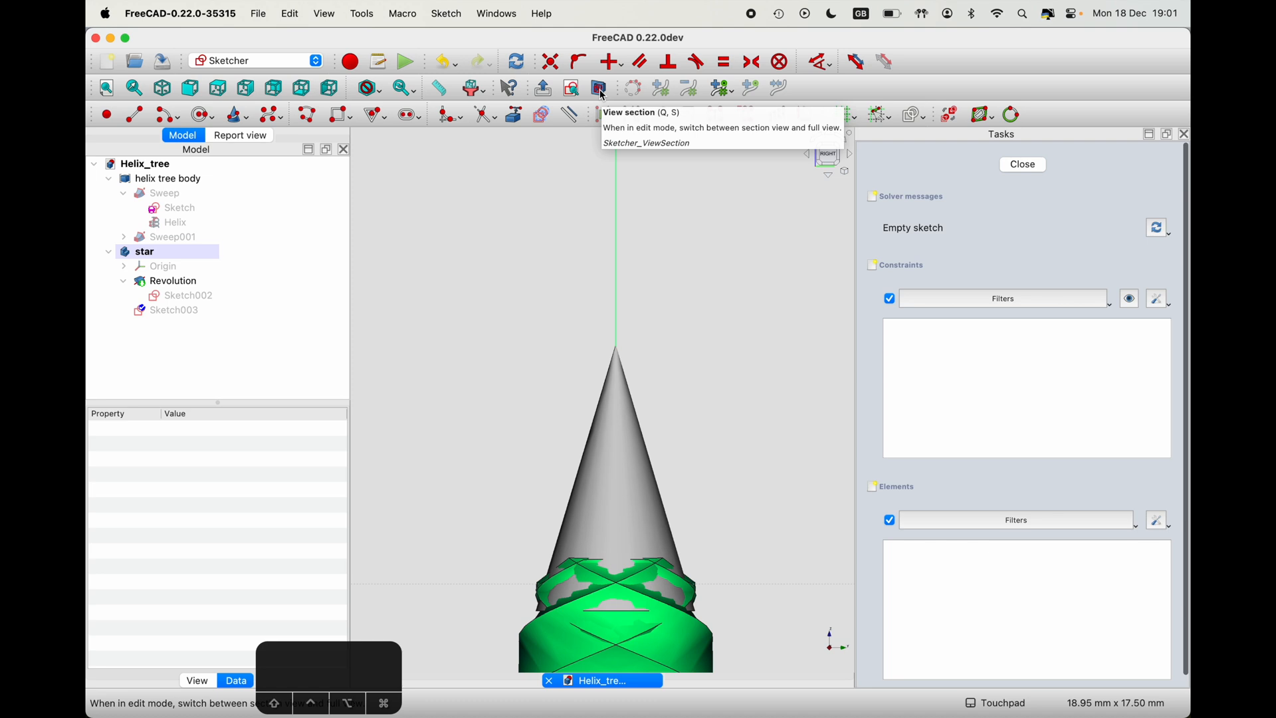
key(q)
key(s)
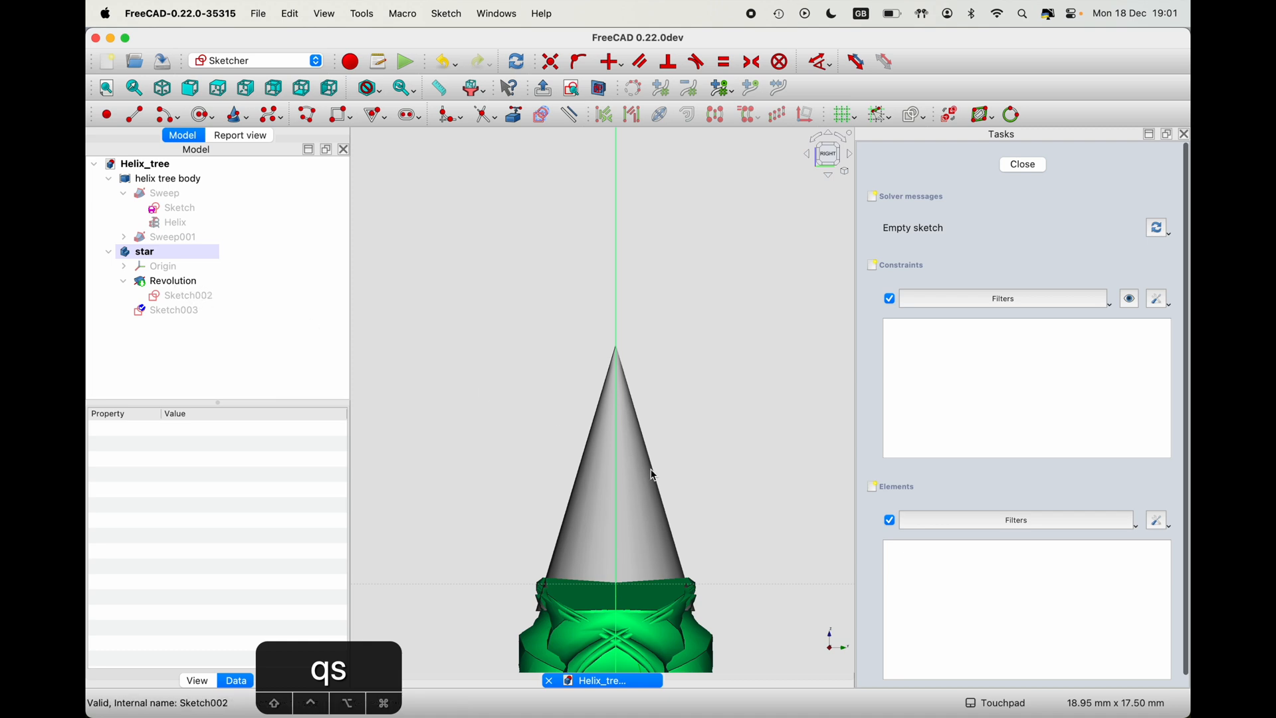
shift+drag(701, 469, 672, 405)
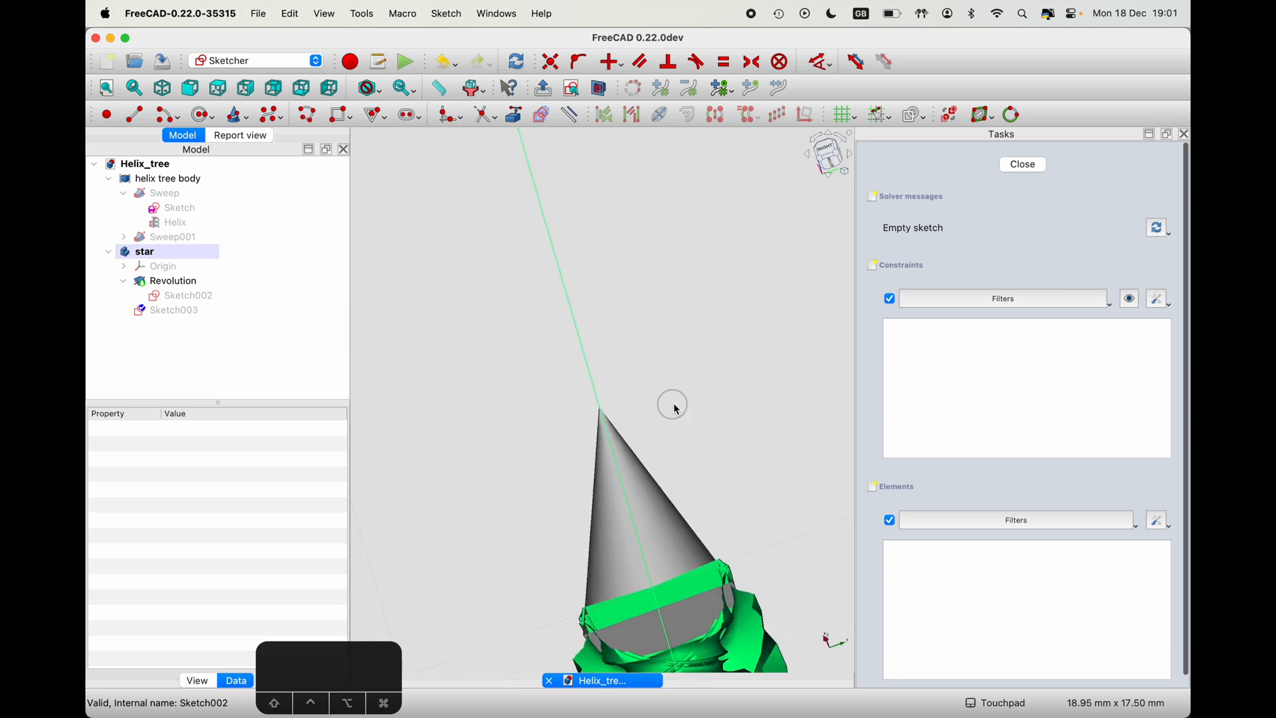
click(831, 156)
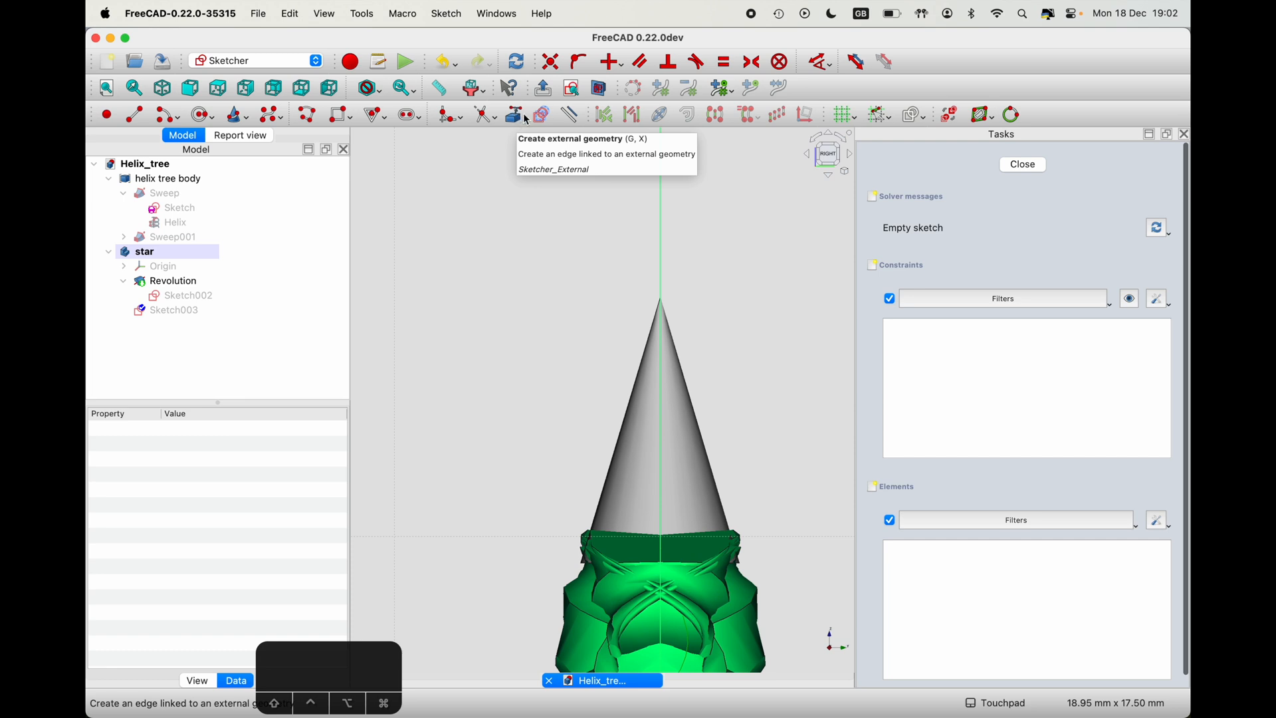
- Link the cone's slanted outline edge and its base edge into the sketch as external geometry
click(519, 117)
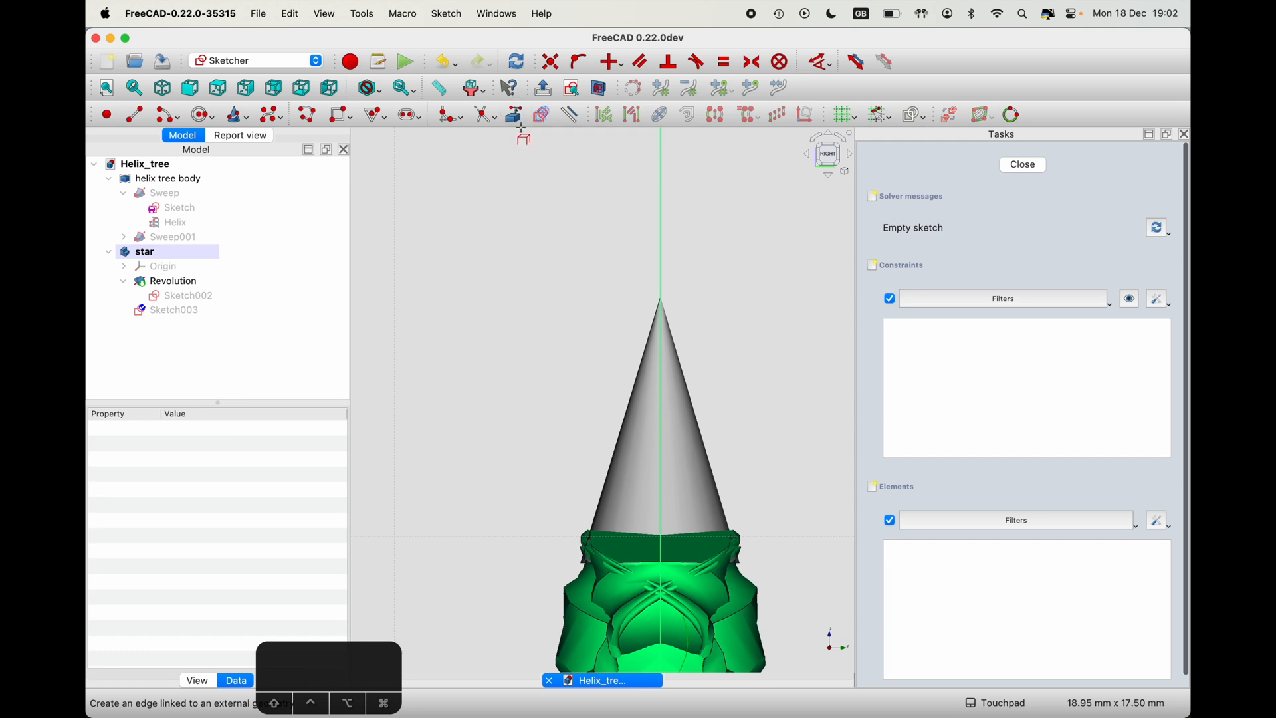
click(654, 324)
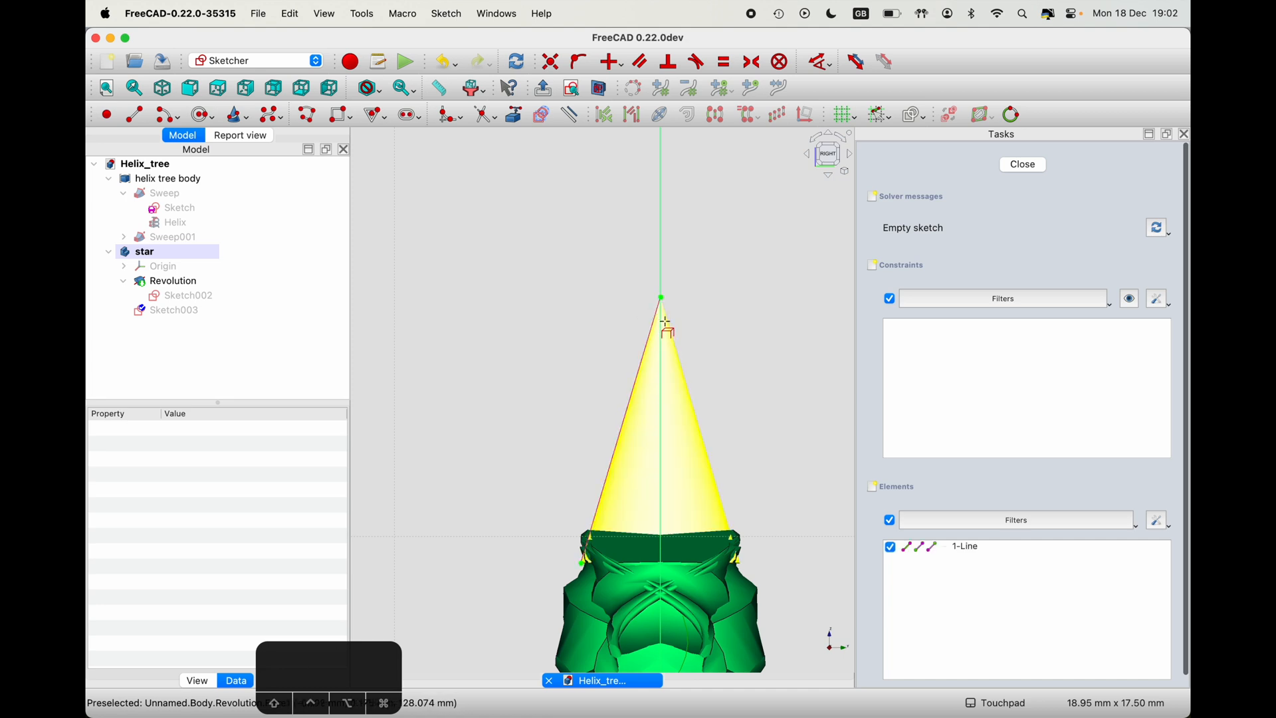
click(668, 322)
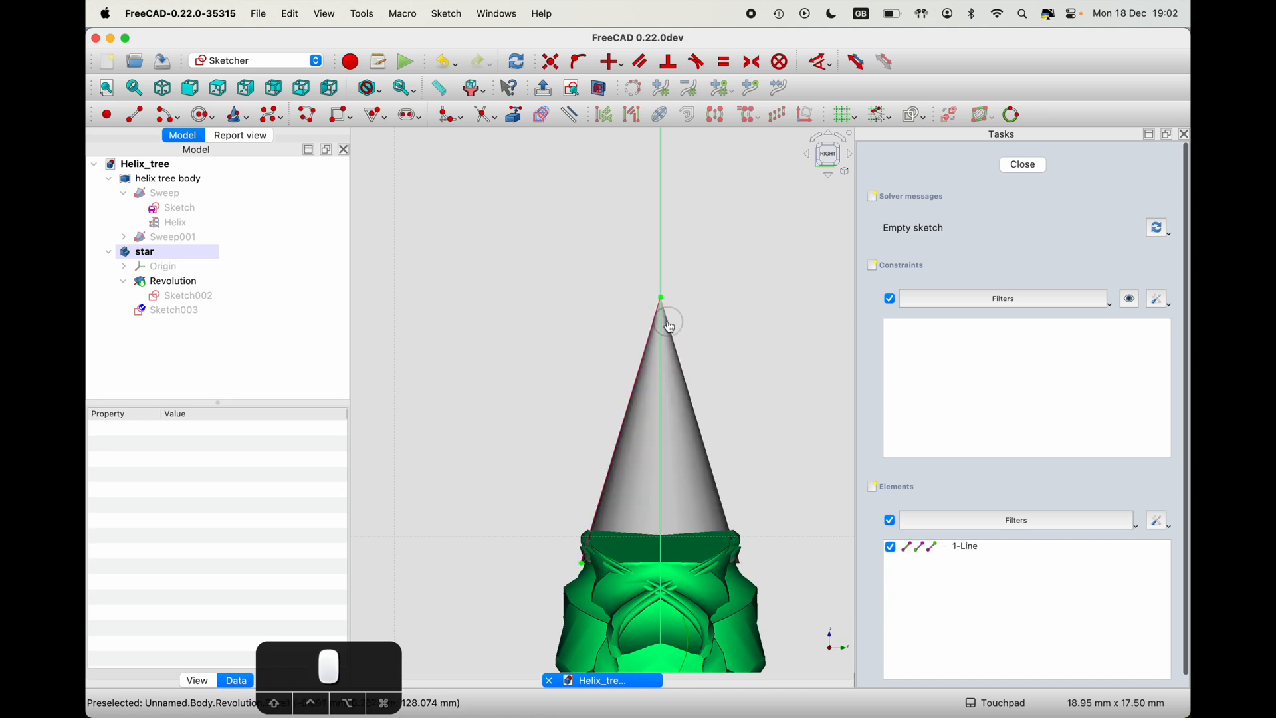
click(677, 352)
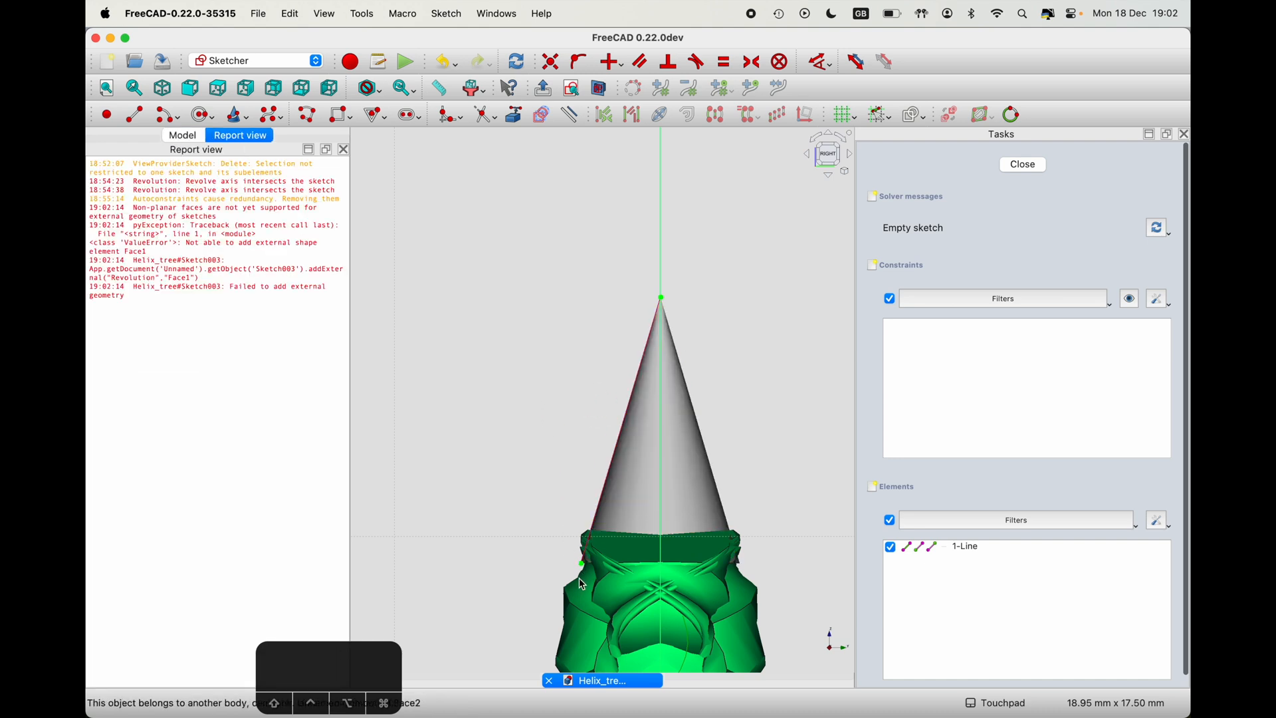
click(743, 564)
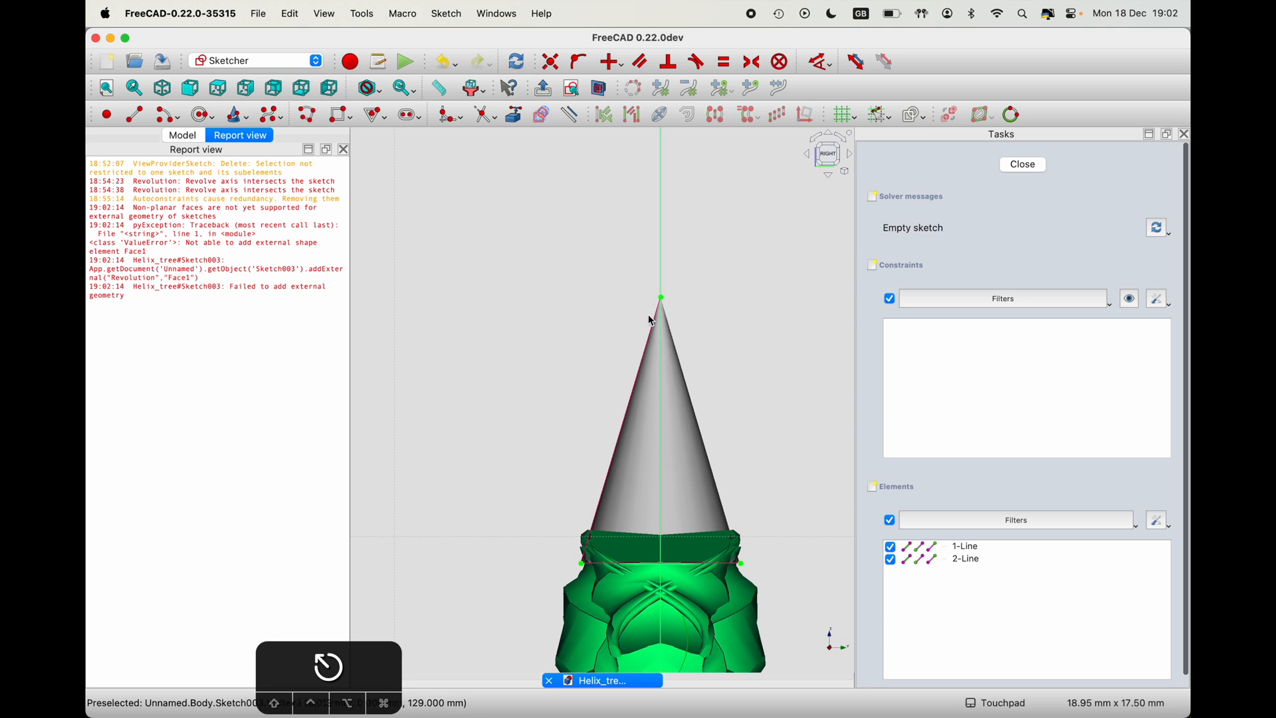
- Draw an equilateral triangle centred on the cone's apex with a 6 mm radius and its corner at 0°
shift+drag(571, 196, 528, 278)
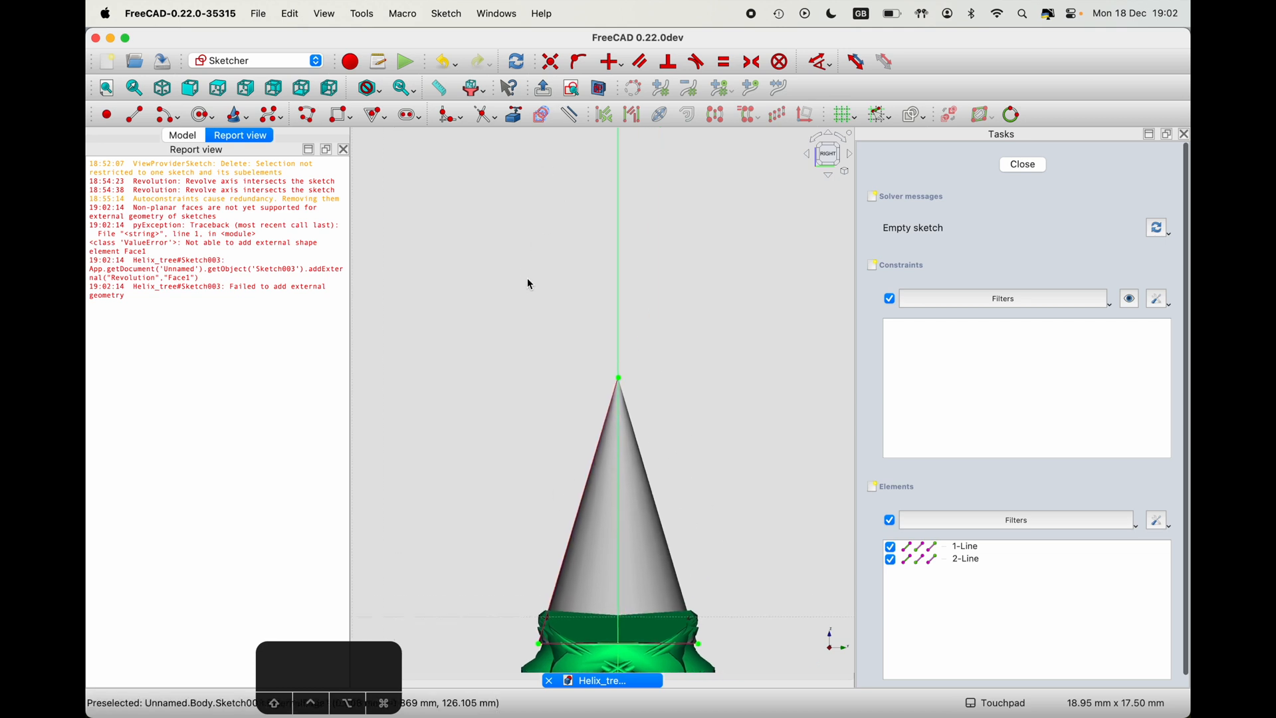
scroll(528, 278, down, 2)
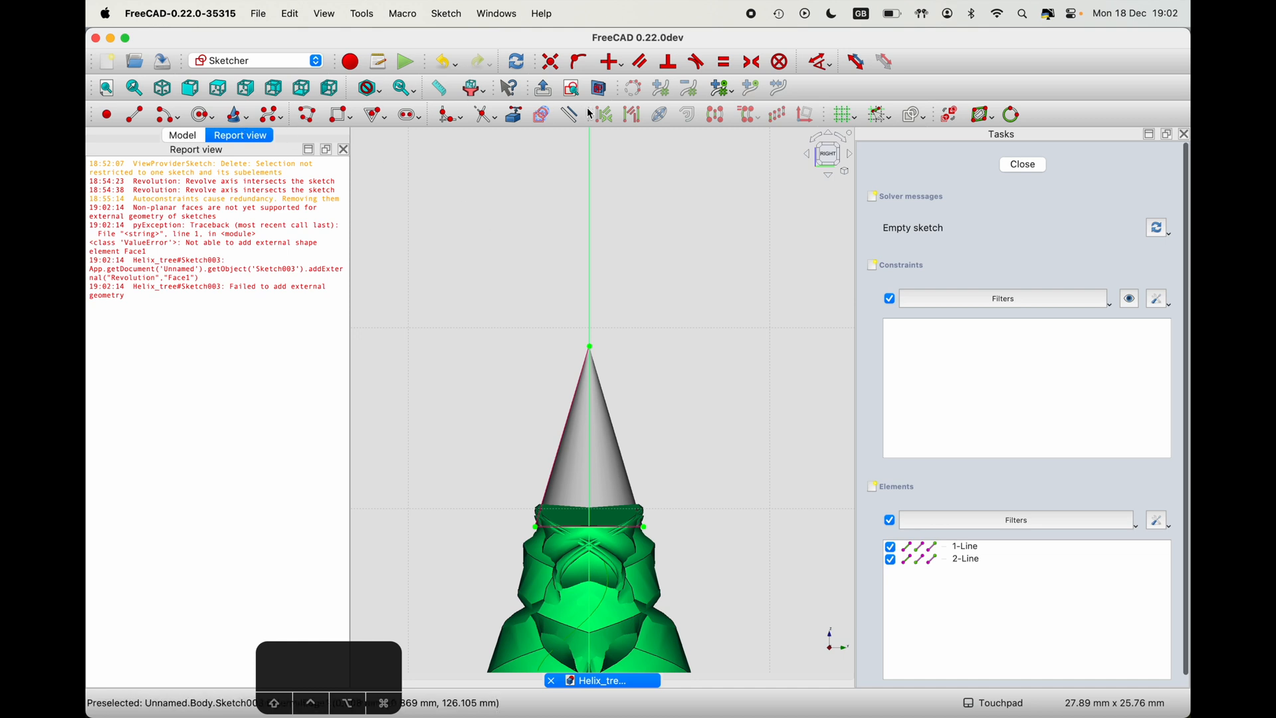
click(386, 119)
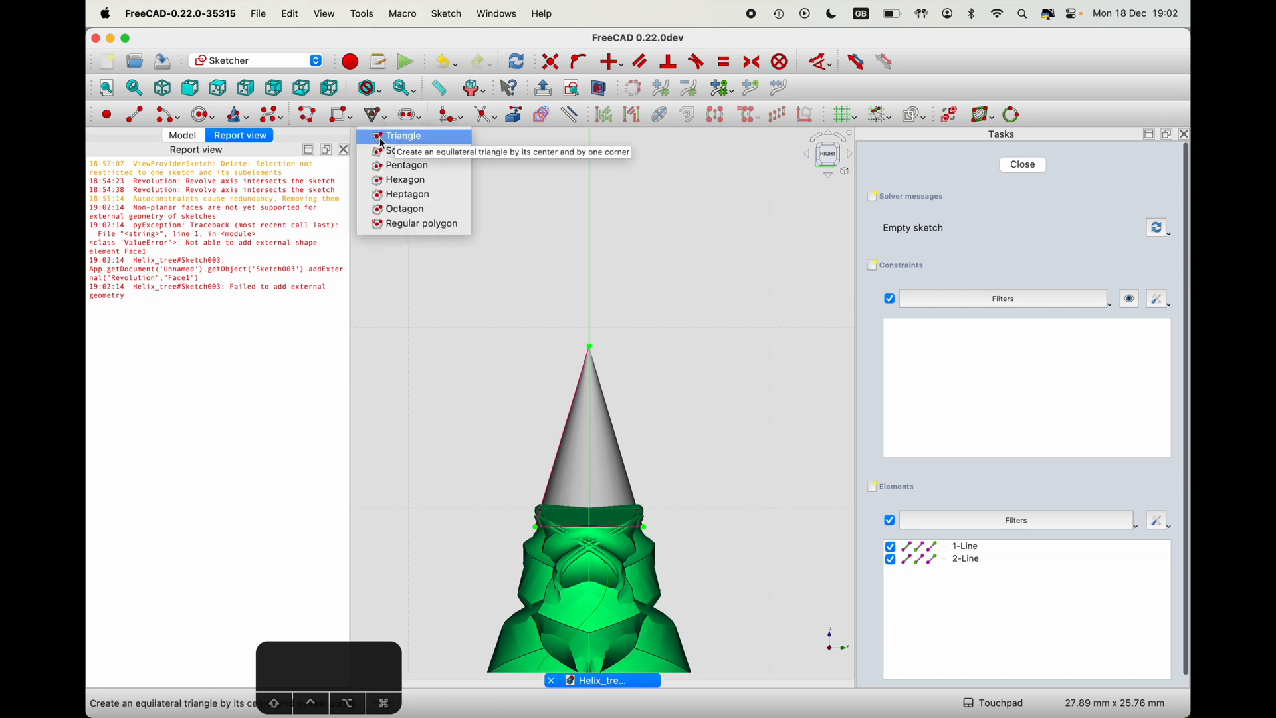
click(382, 137)
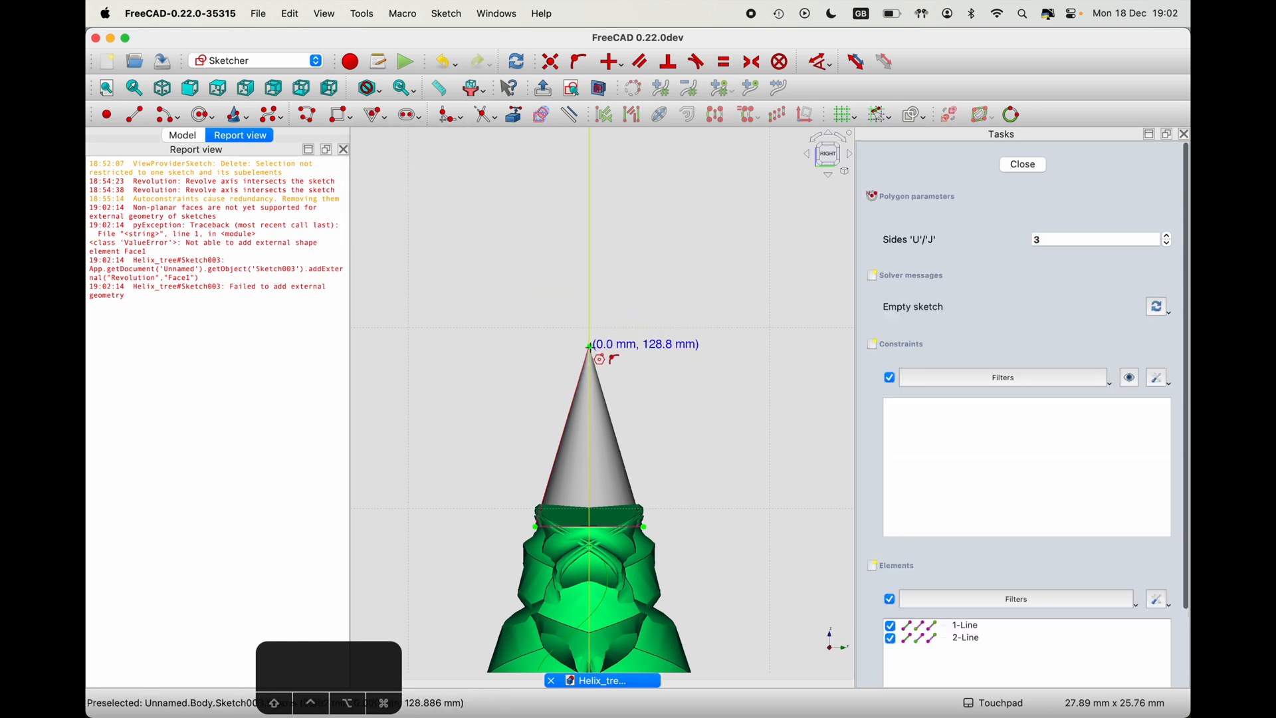
click(589, 346)
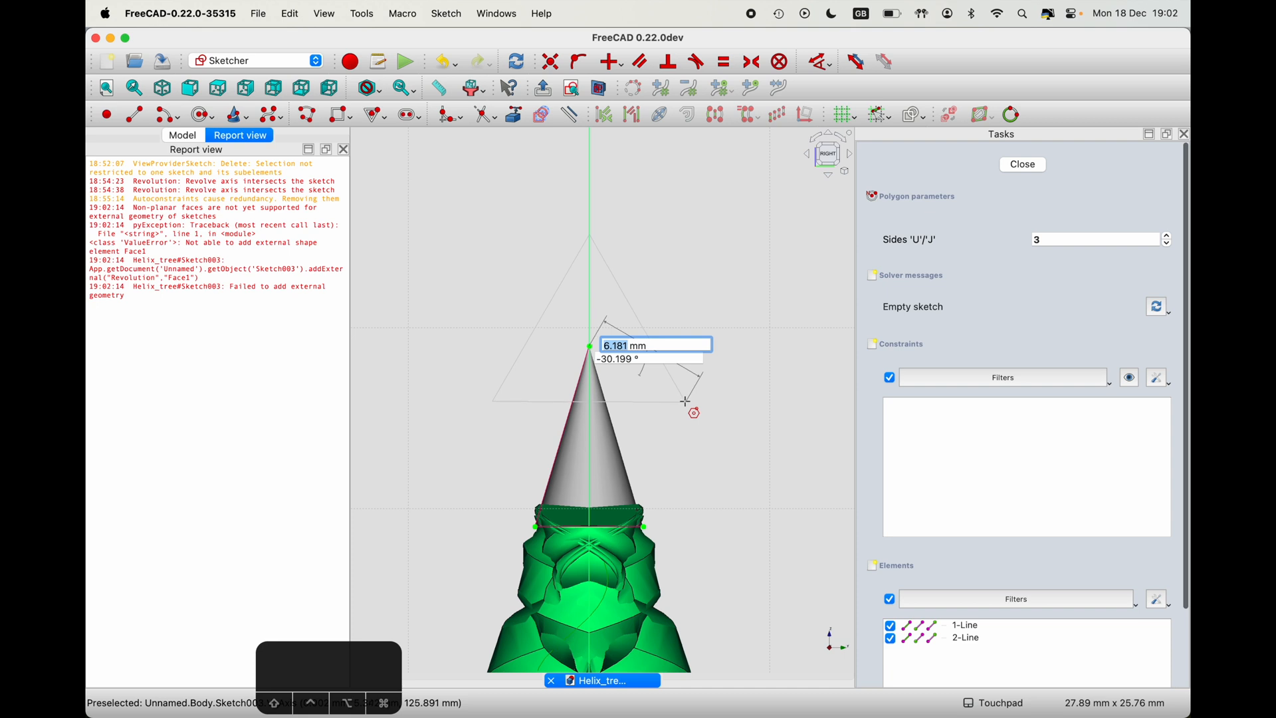
text(6)
key(Tab)
text(0)
key(Tab)
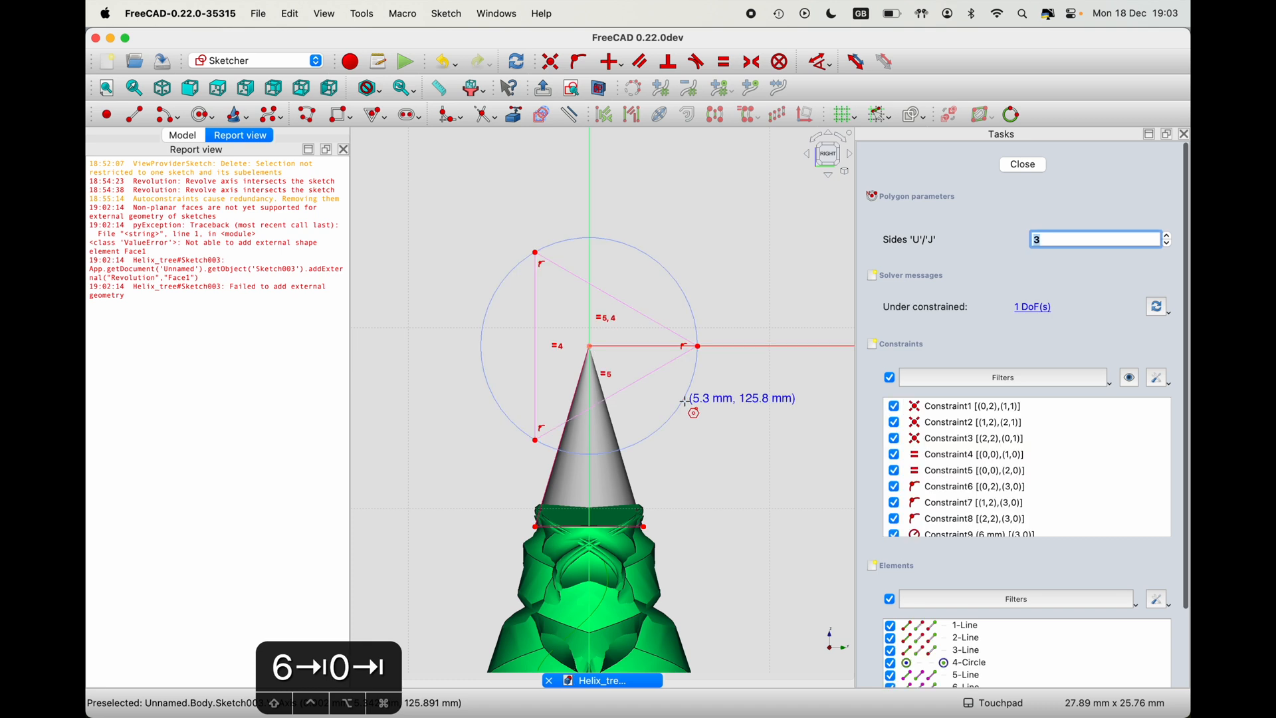
key(Escape)
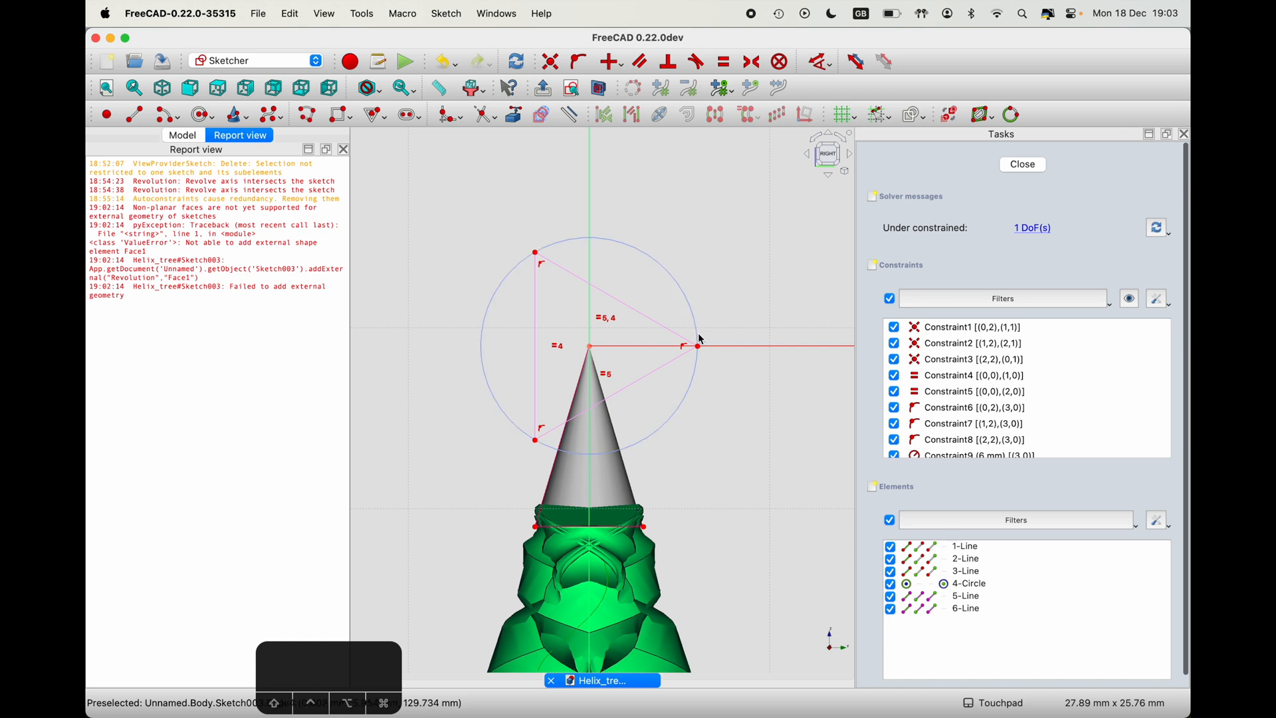
- Rotate the triangle until one corner points down and constrain its upper edge to be horizontal
drag(702, 352, 694, 291)
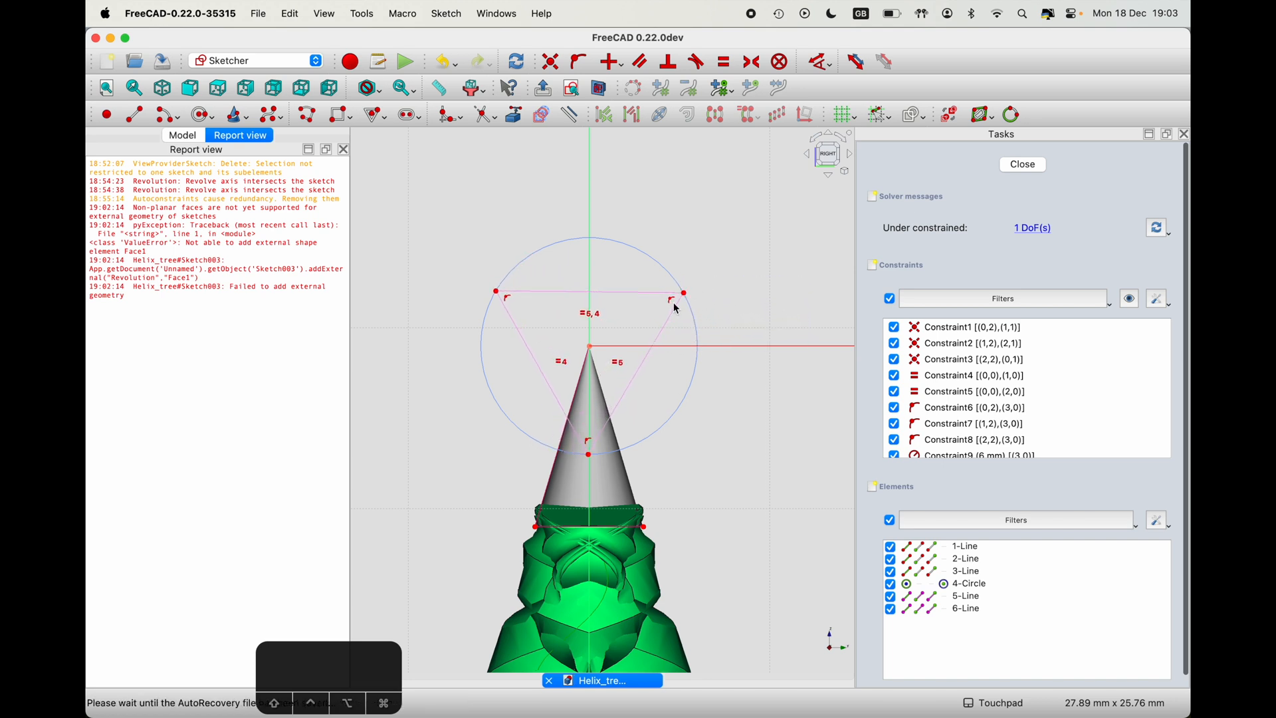
click(588, 454)
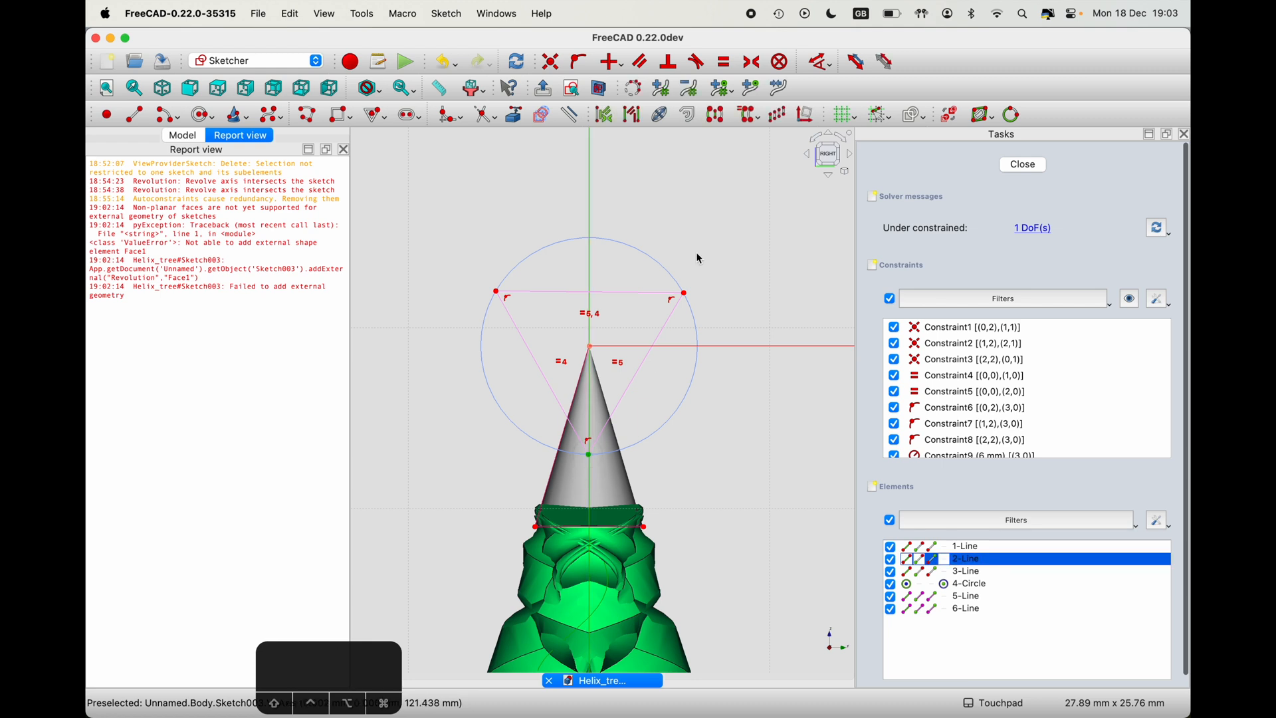
click(637, 292)
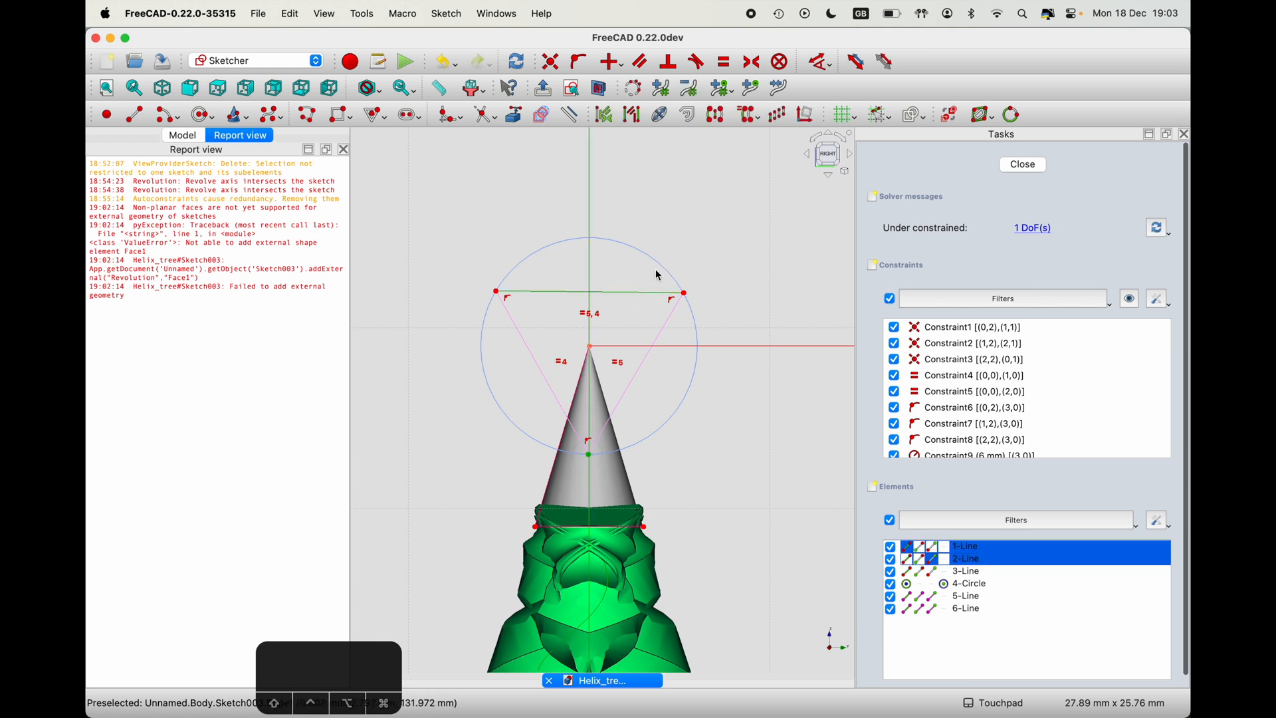
click(612, 65)
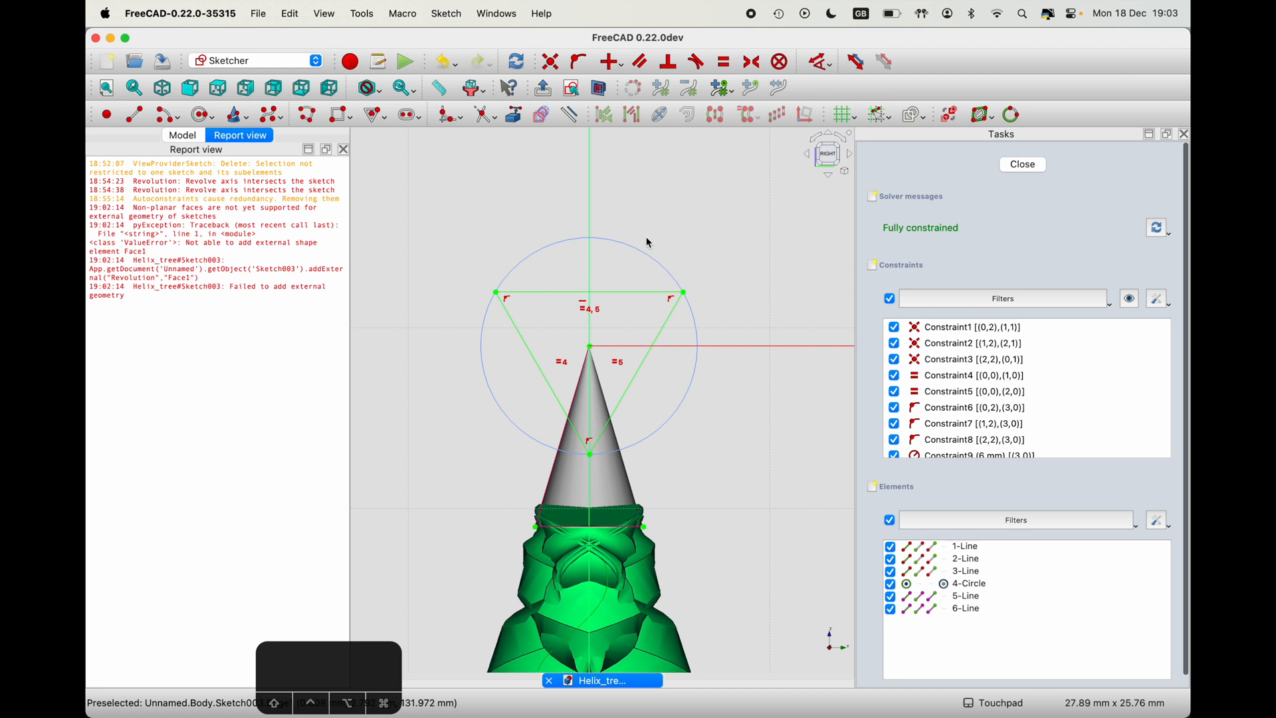
- Draw a second equilateral triangle centred on the vertical axis above the first, with a 6 mm radius and its corner at 0°
click(378, 120)
click(589, 199)
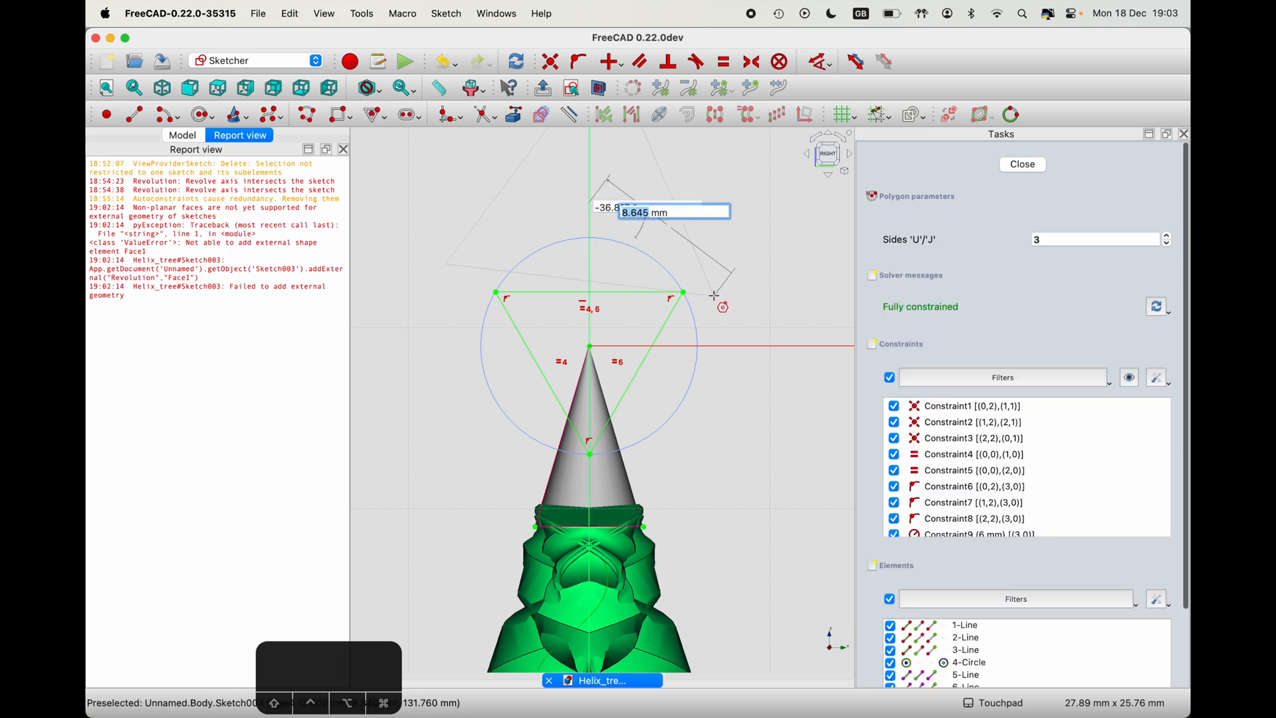
text(6)
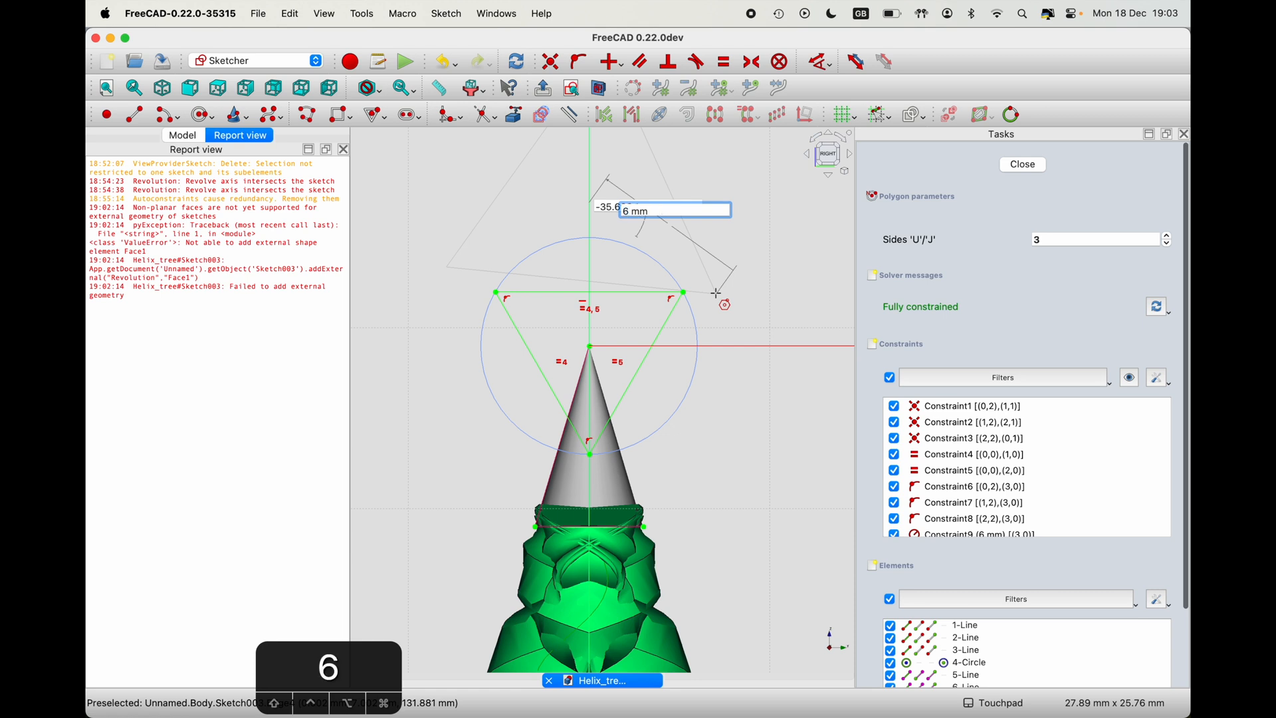
key(Return)
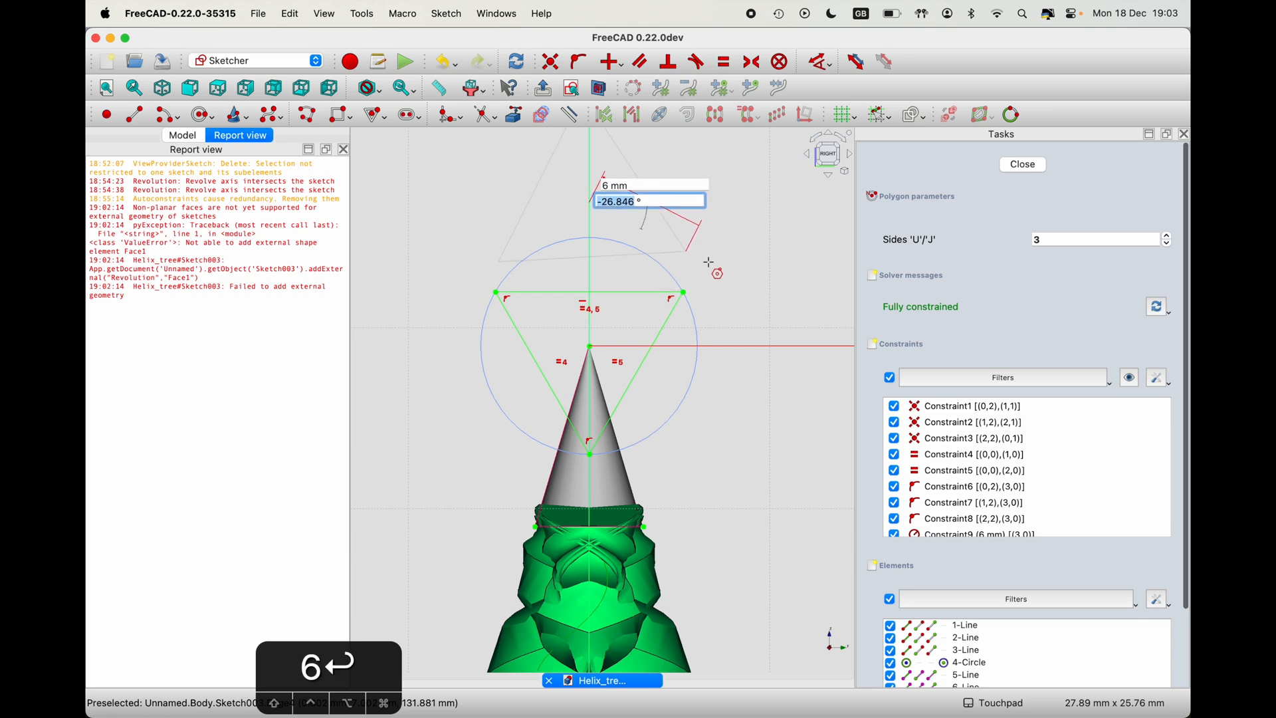
text(0)
key(Return)
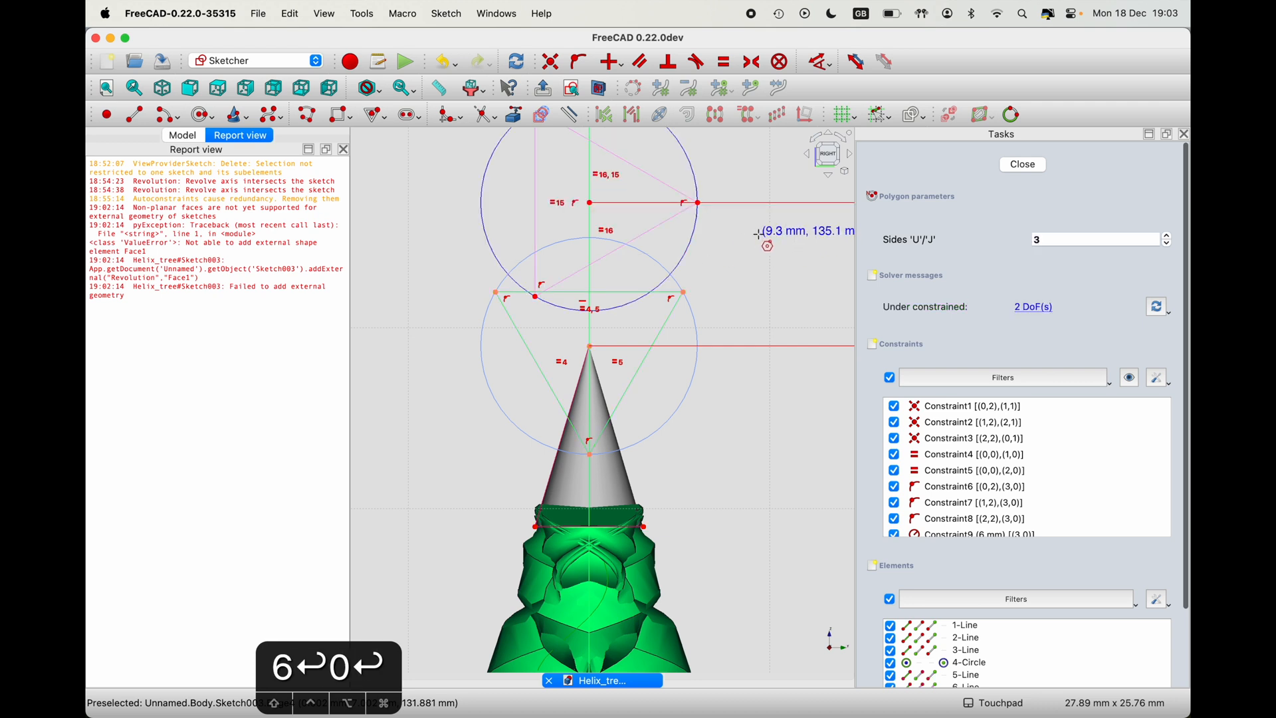
key(Escape)
- Delete the second triangle's construction circle and swing its right-hand corner down to tilt the triangle
shift+middle_drag(728, 222, 712, 359)
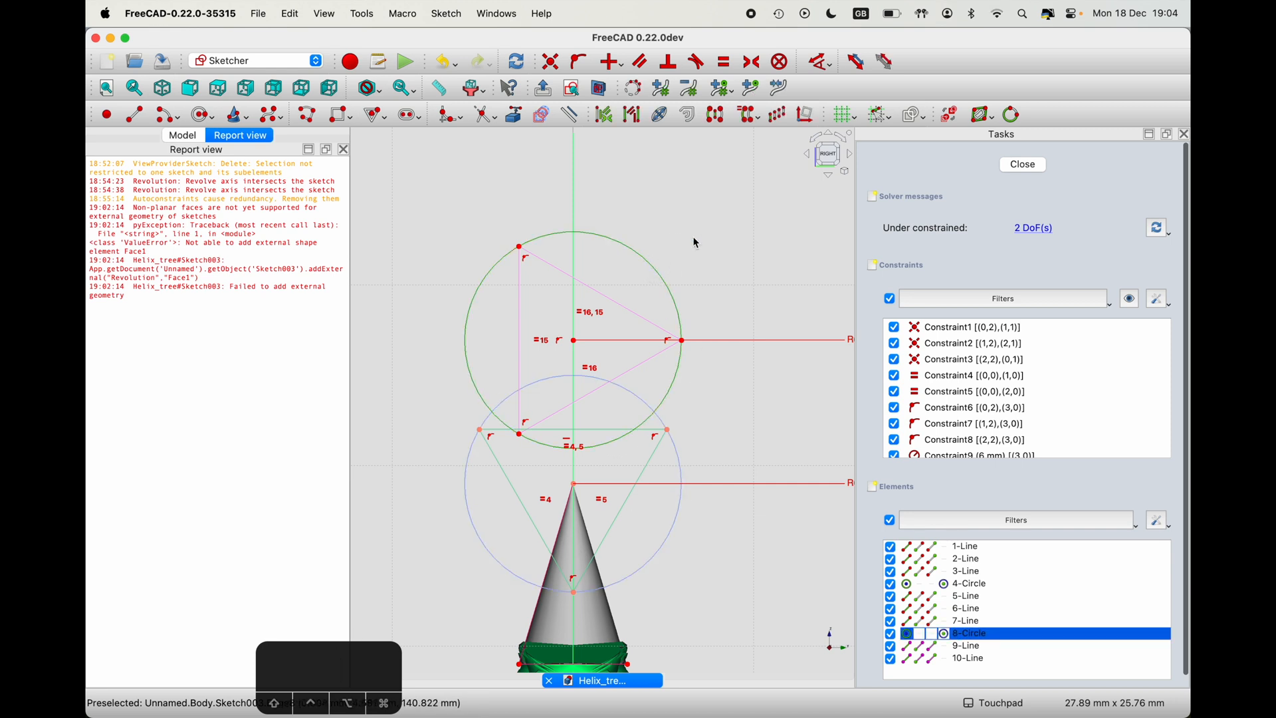
key(BackSpace)
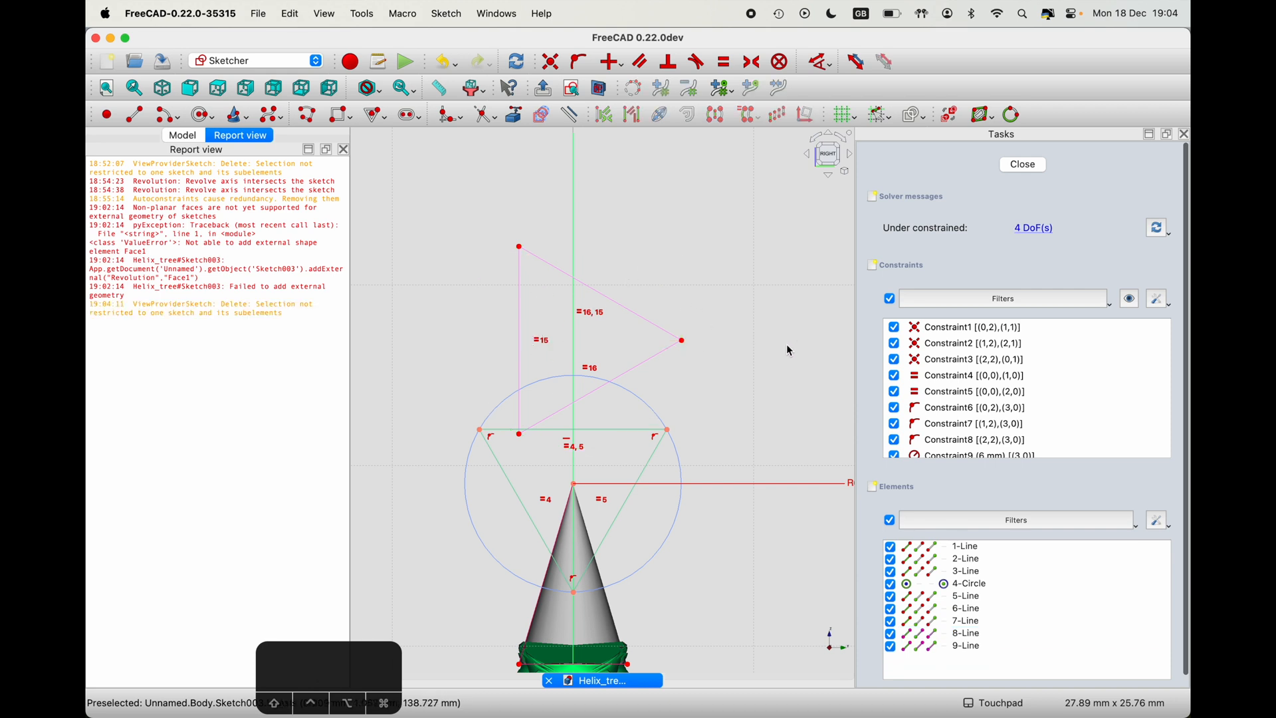
click(968, 650)
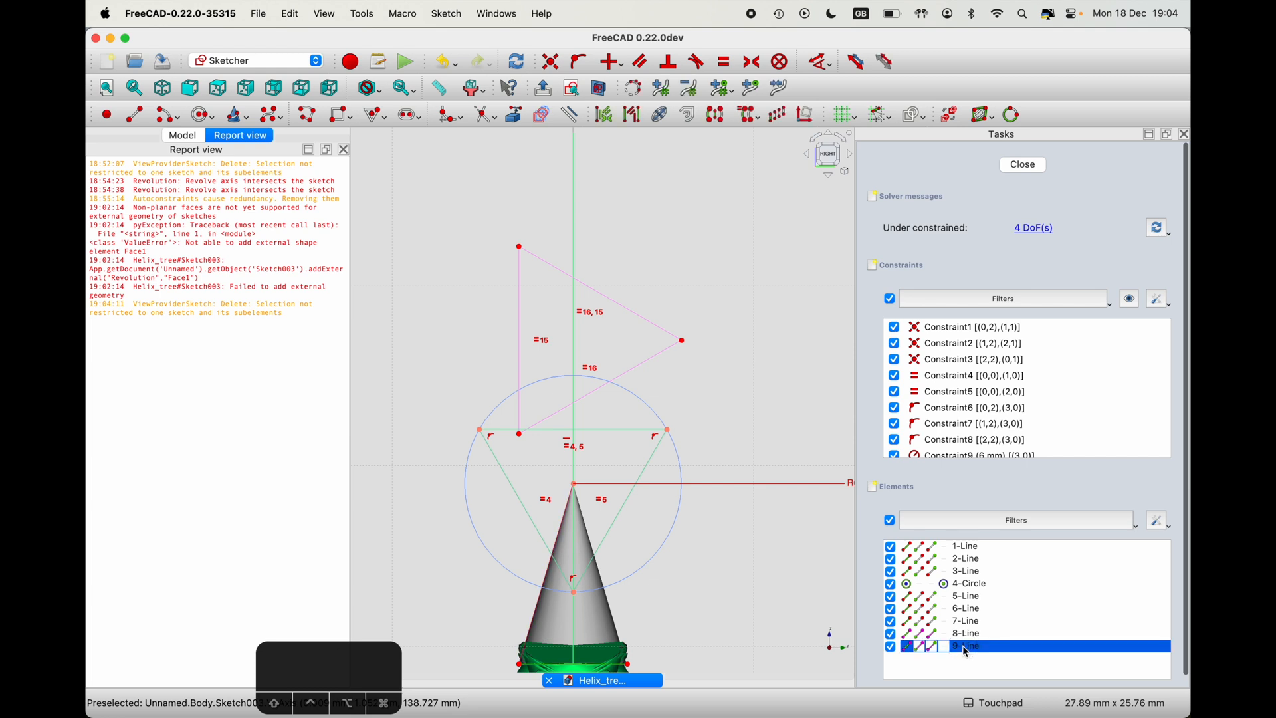
super+click(970, 633)
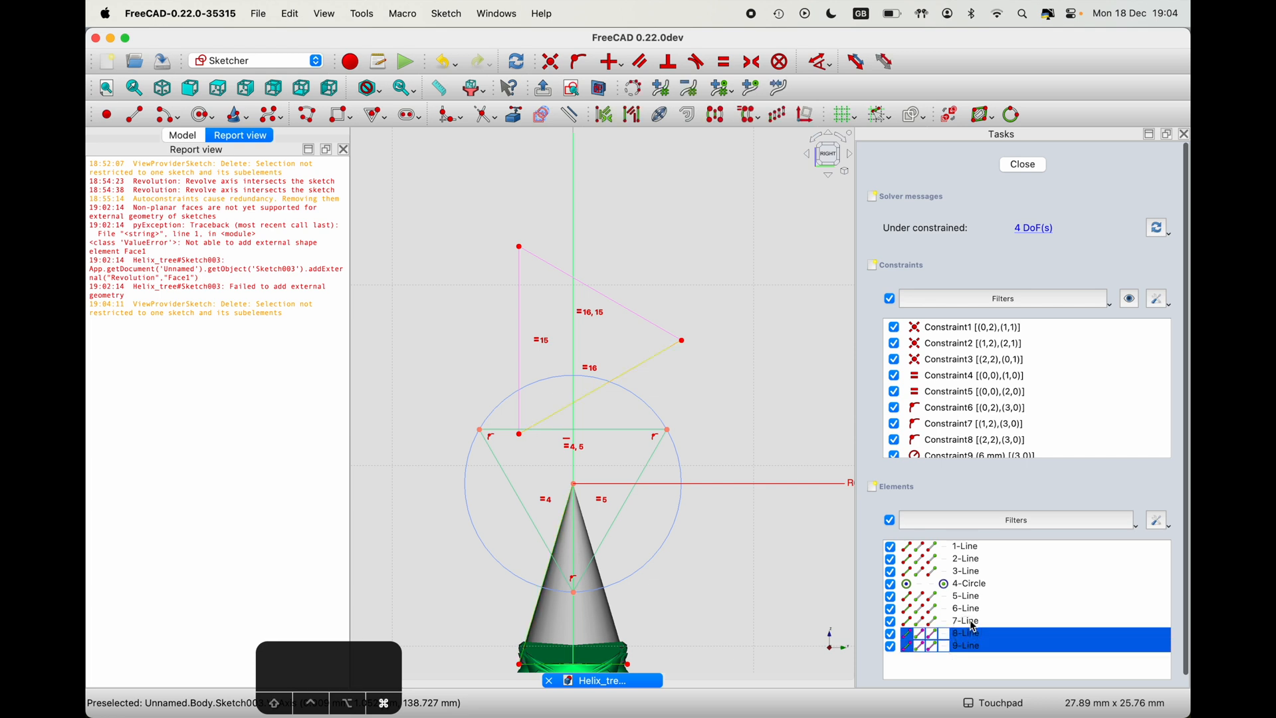
super+click(976, 628)
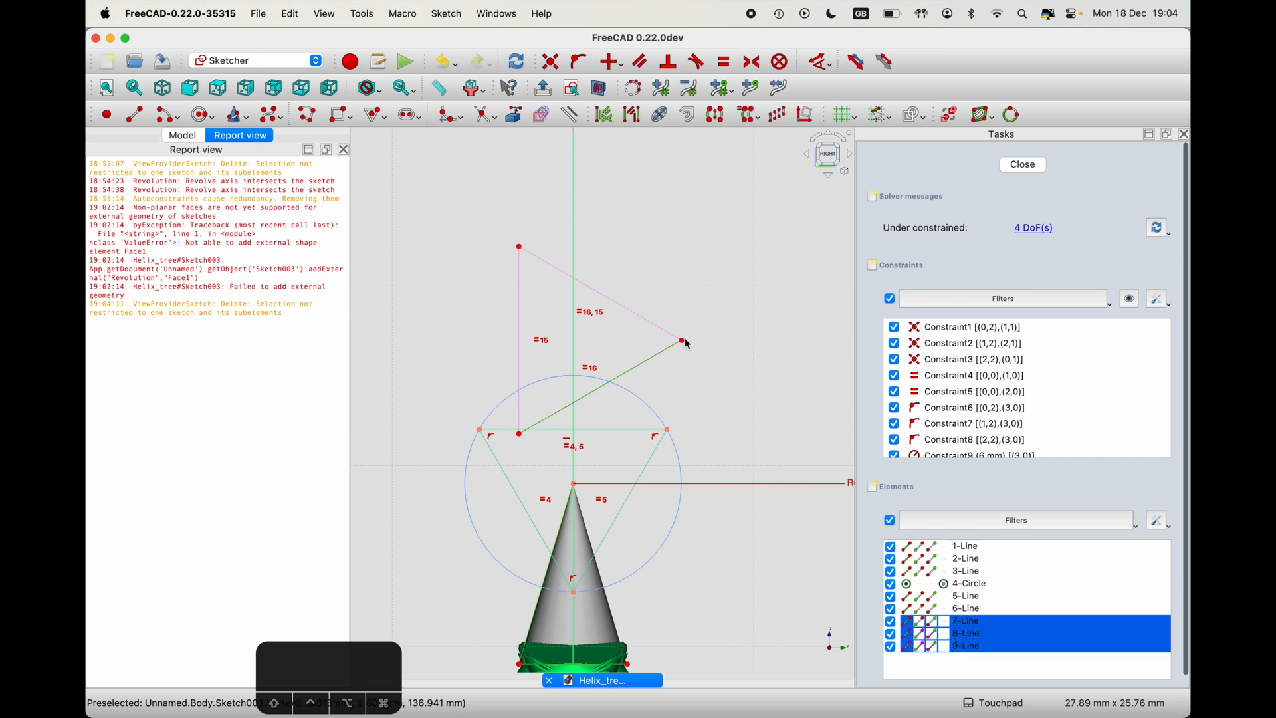
mouse_move(685, 346)
mouse_down()
mouse_move(676, 390)
mouse_move(684, 421)
mouse_move(695, 419)
mouse_up()
- Select the three corners of the tilted triangle and move it down over the first triangle and its circle
click(558, 267)
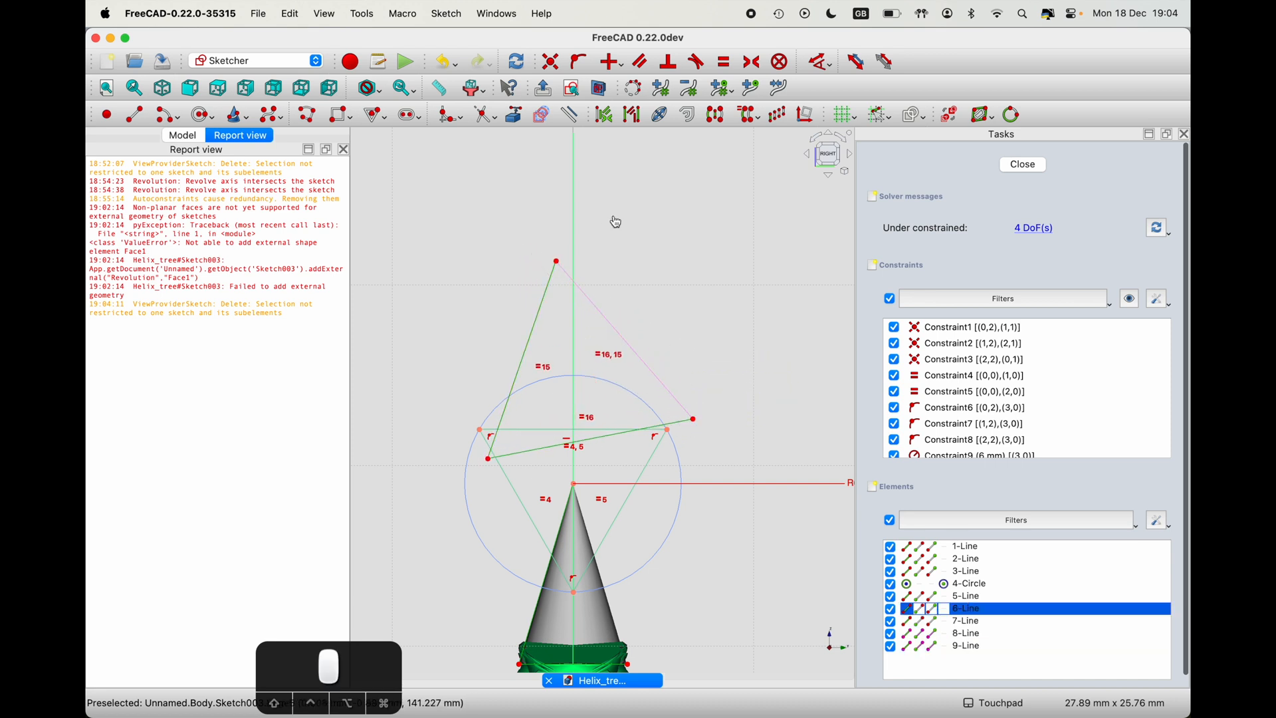
click(560, 267)
click(557, 261)
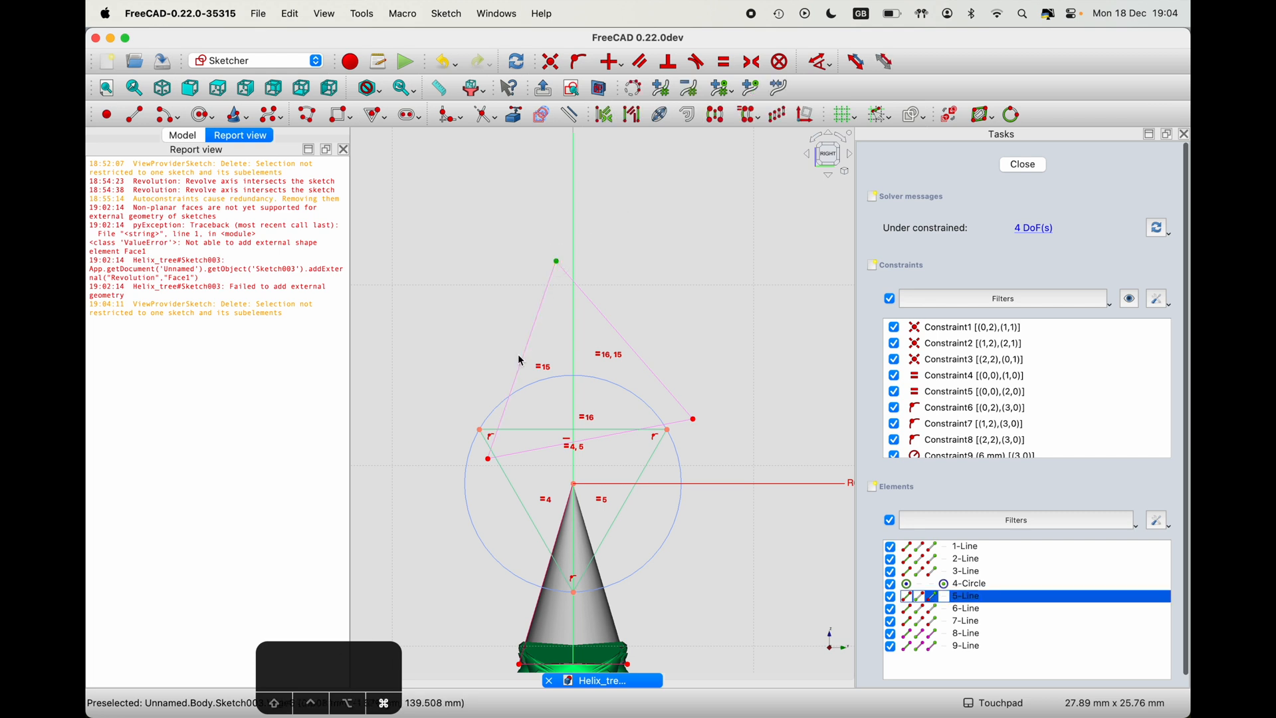
click(489, 459)
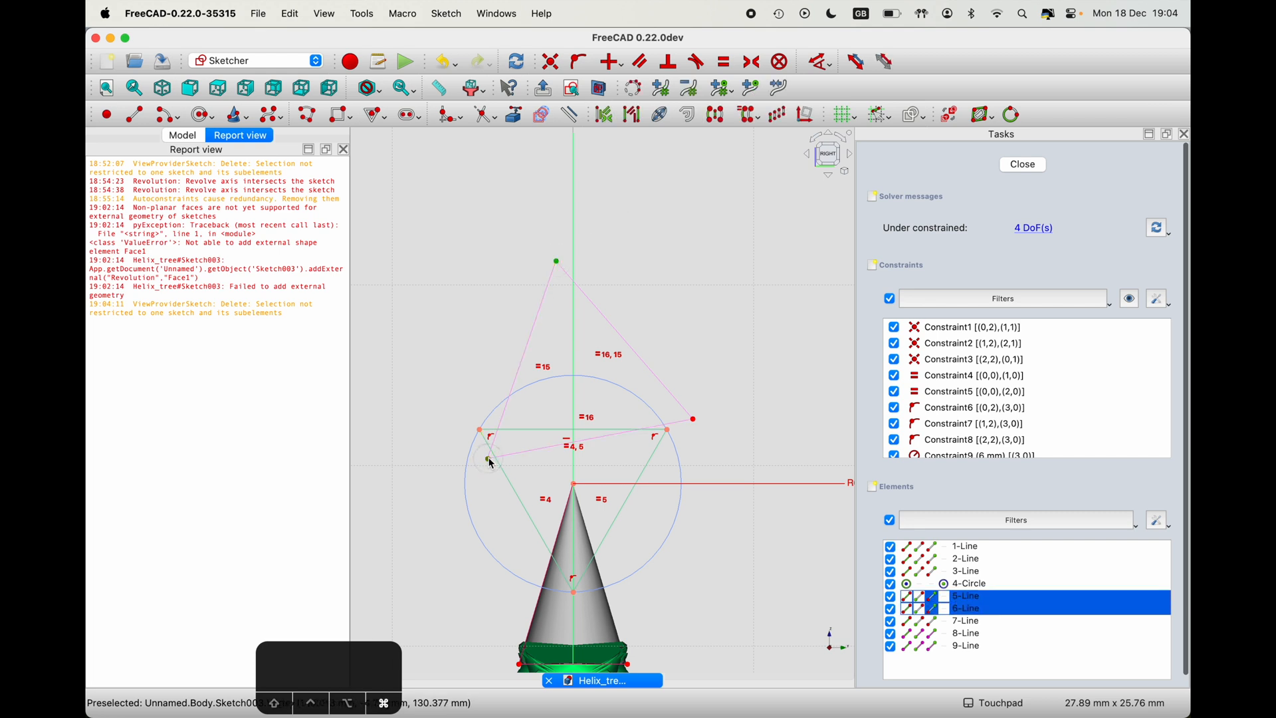
click(694, 420)
drag(585, 294, 579, 398)
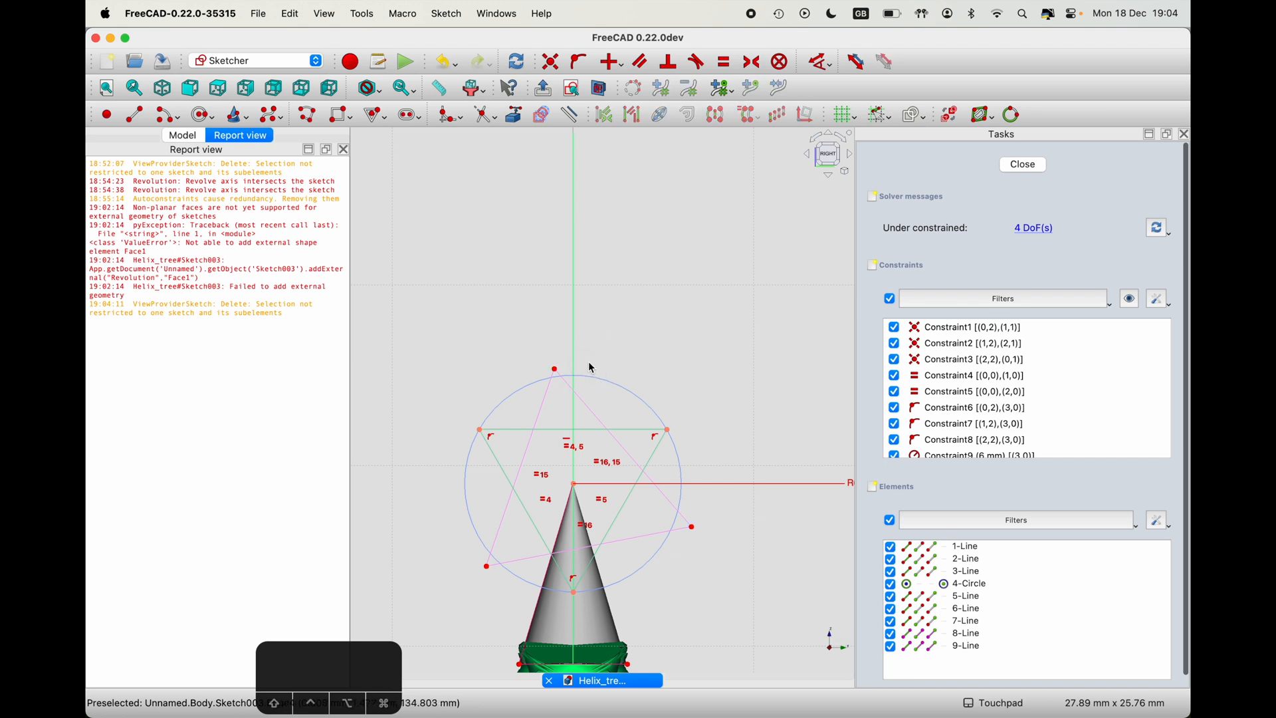
- Constrain the uppermost corner of the second triangle onto the first triangle's circle
click(556, 370)
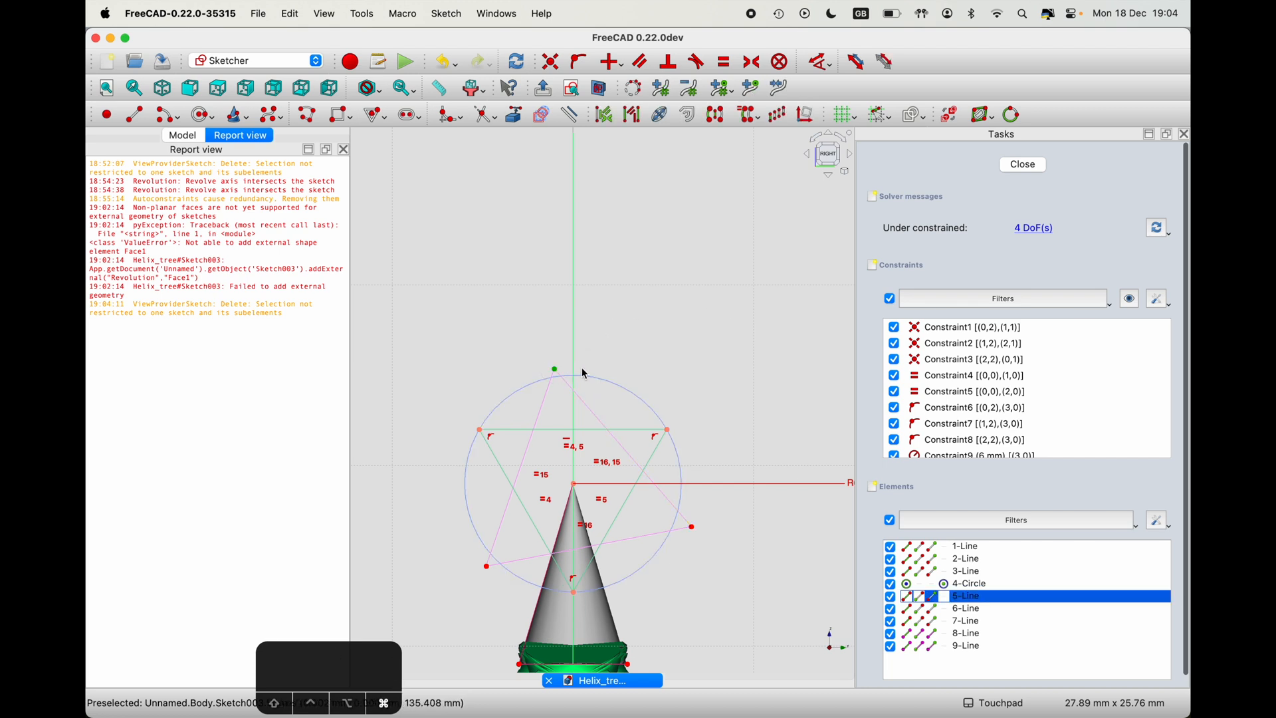
click(589, 378)
click(576, 61)
- Try to constrain the second triangle's right-hand corner onto the circle with its lower edge also selected, and undo the attempt
click(695, 532)
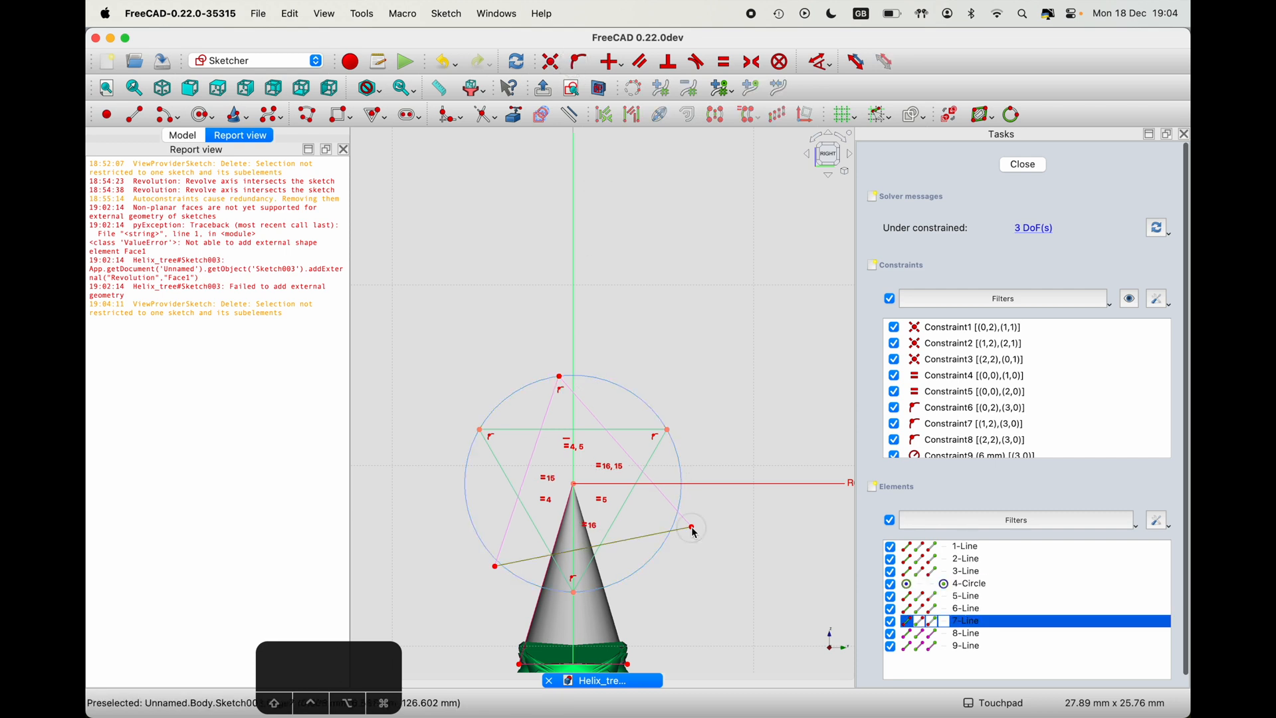
click(679, 499)
click(680, 496)
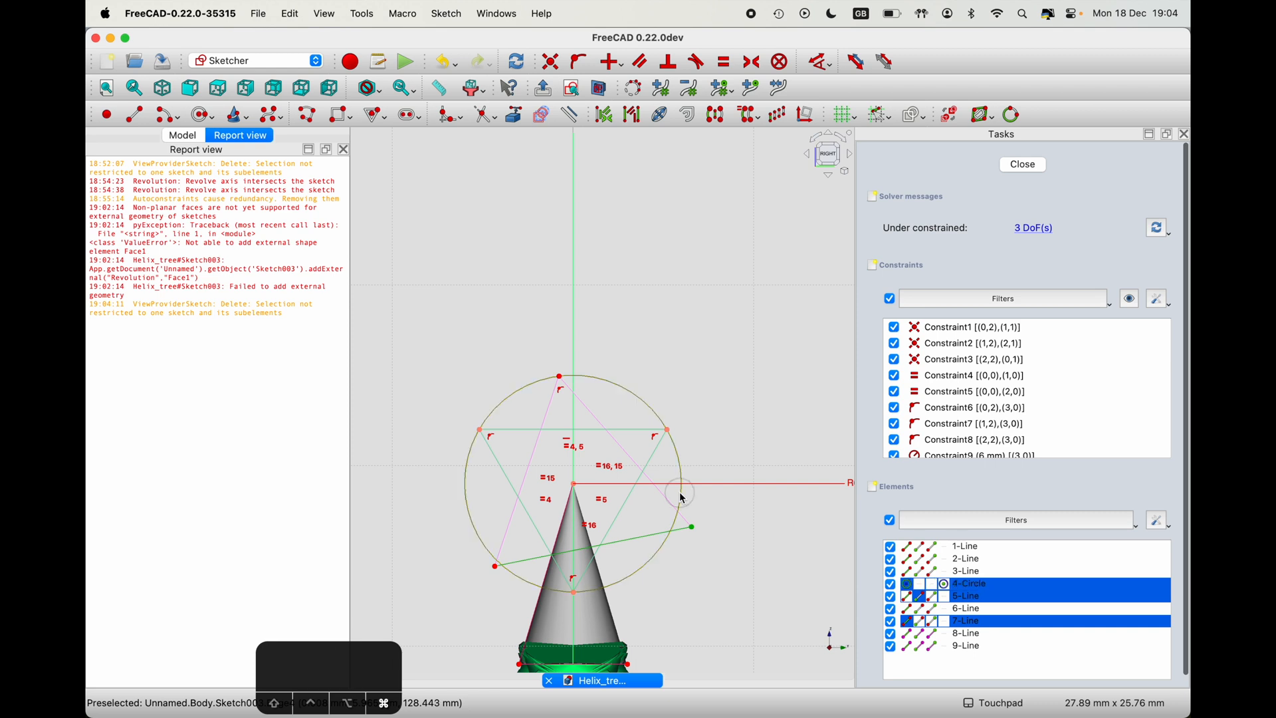
click(578, 63)
key(super+z)
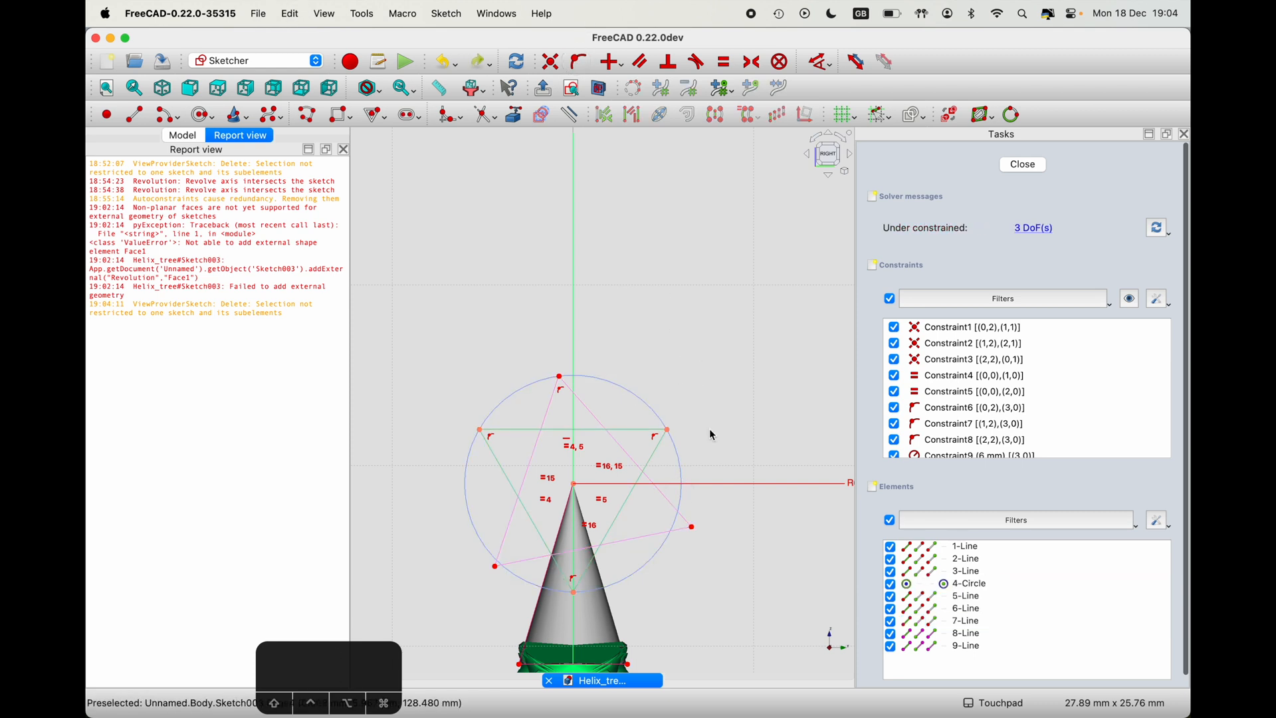
- Constrain only the second triangle's lower-right corner onto the first triangle's circle
click(694, 529)
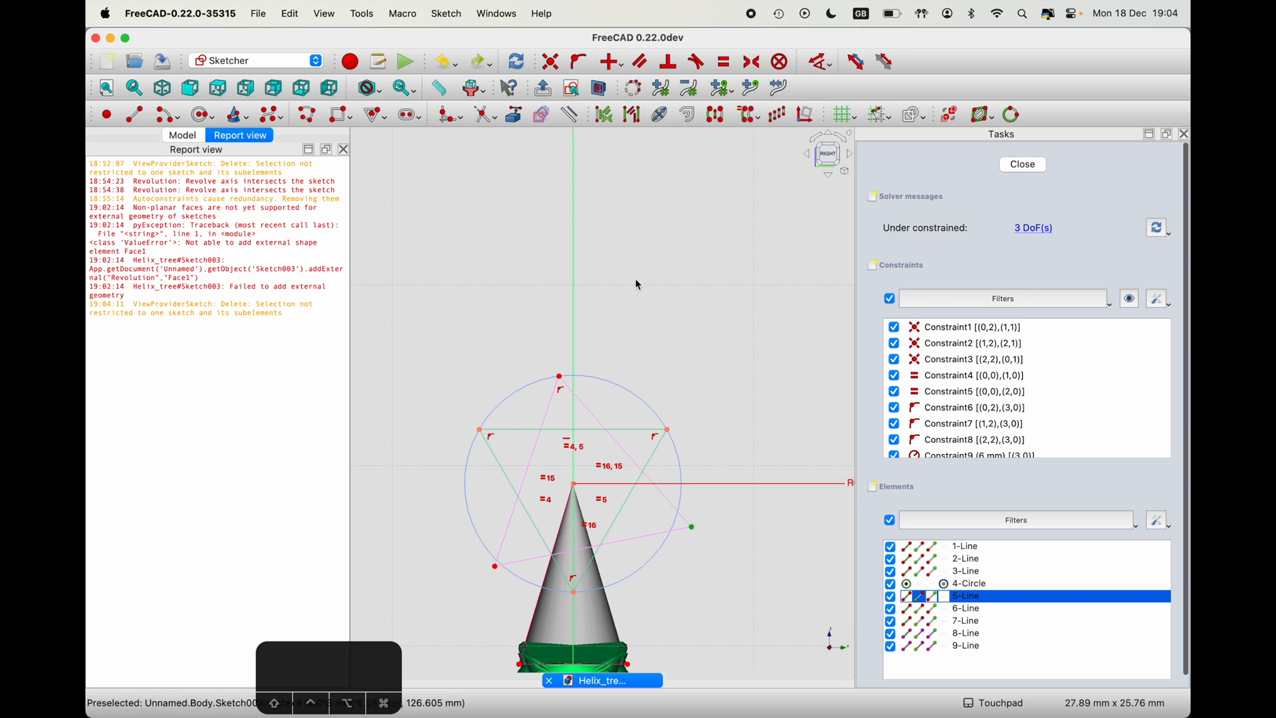
click(621, 385)
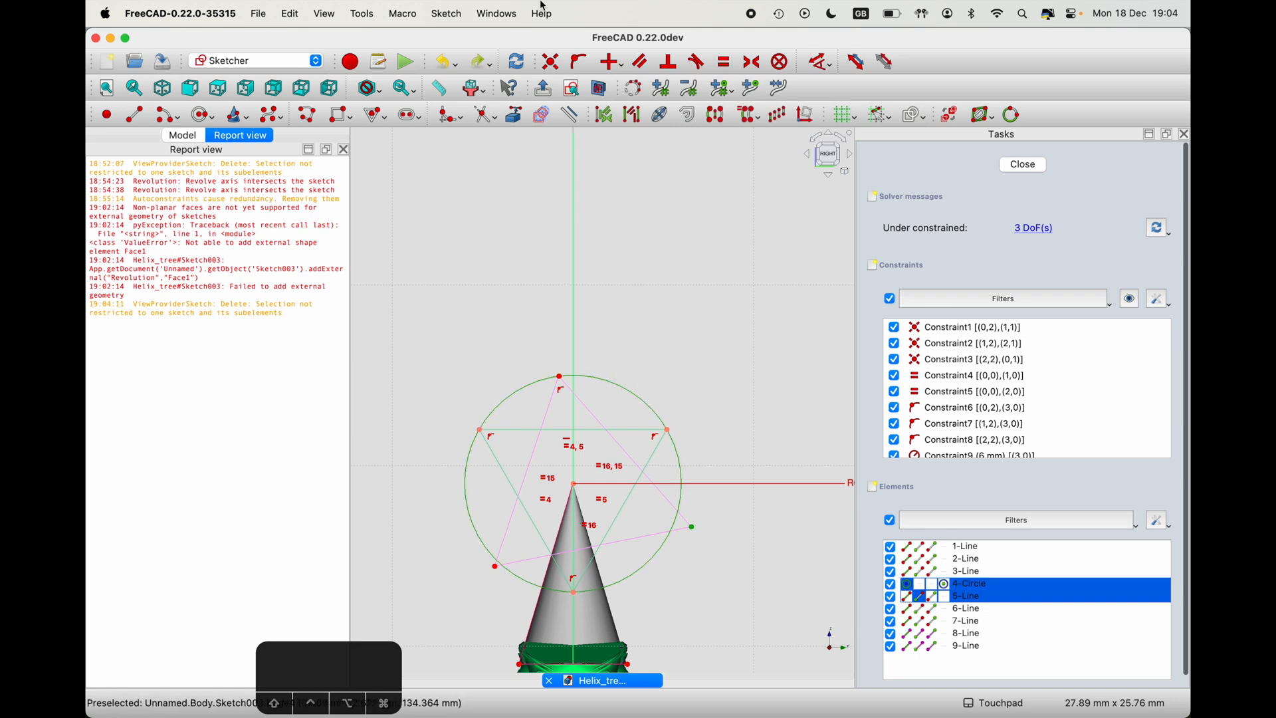
- Constrain the second triangle's two lower corners onto the circle and make its lower edge horizontal
click(579, 63)
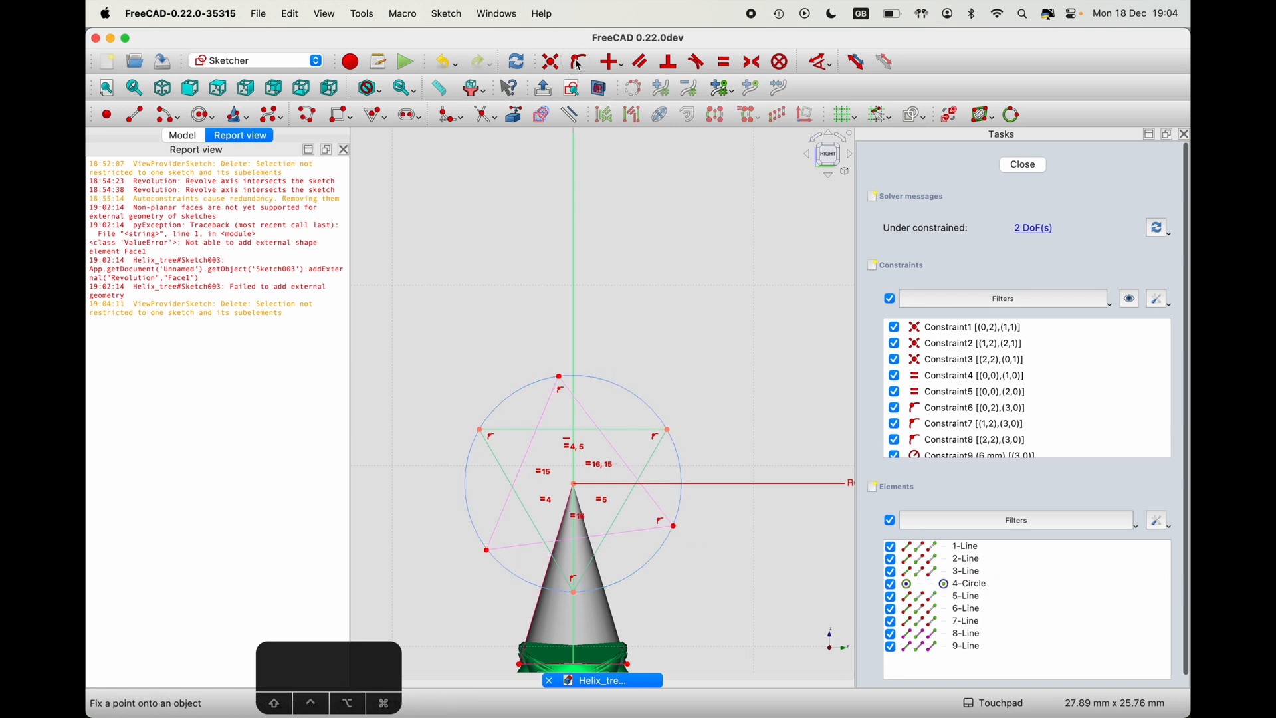
click(488, 552)
click(471, 519)
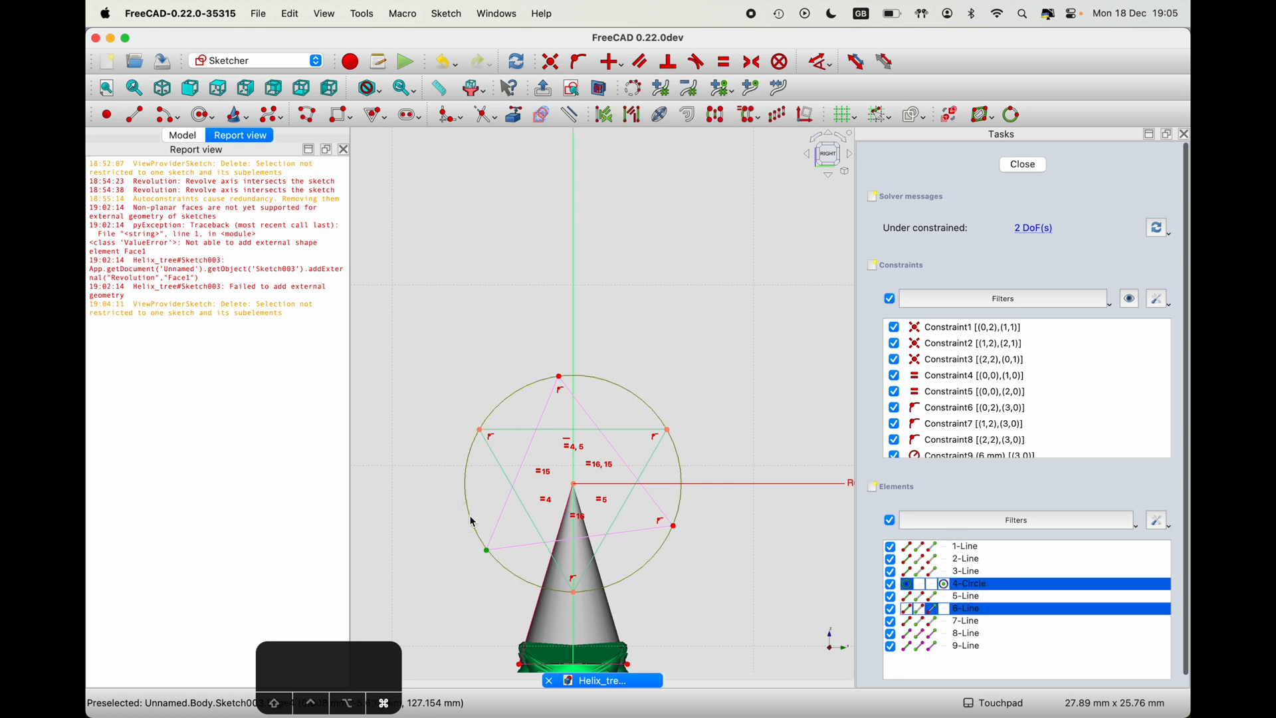
click(581, 67)
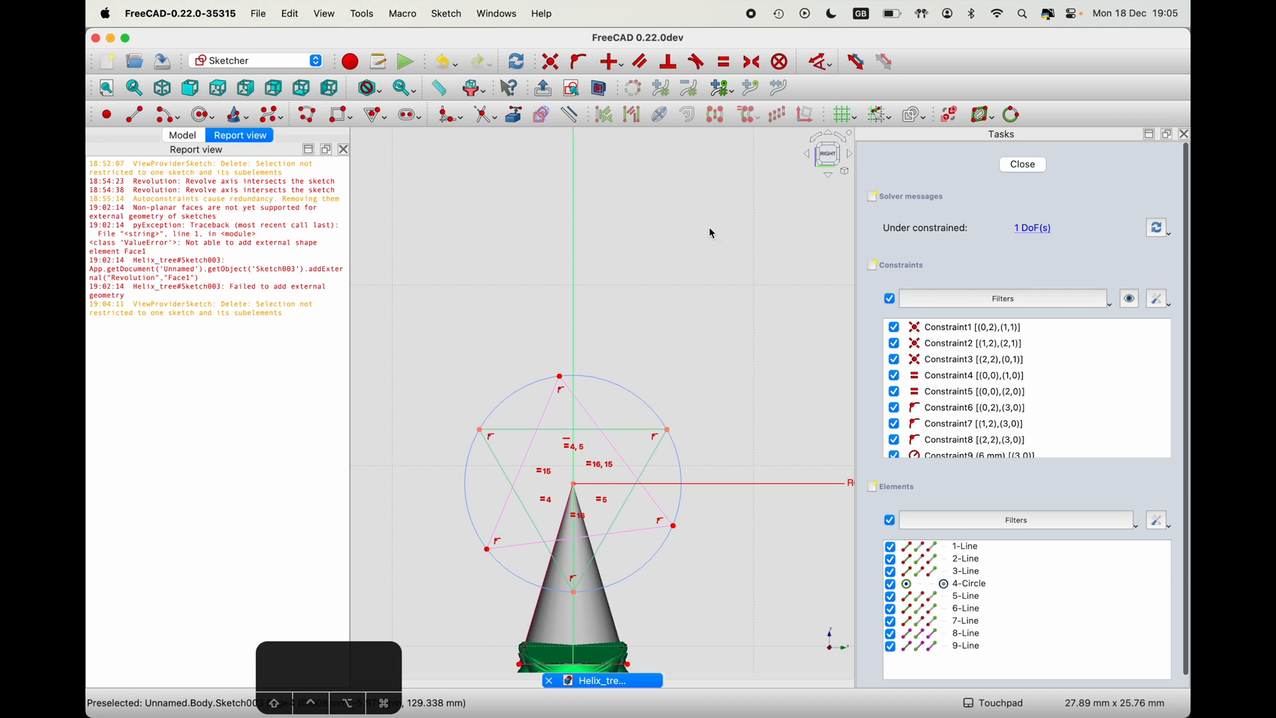
click(636, 529)
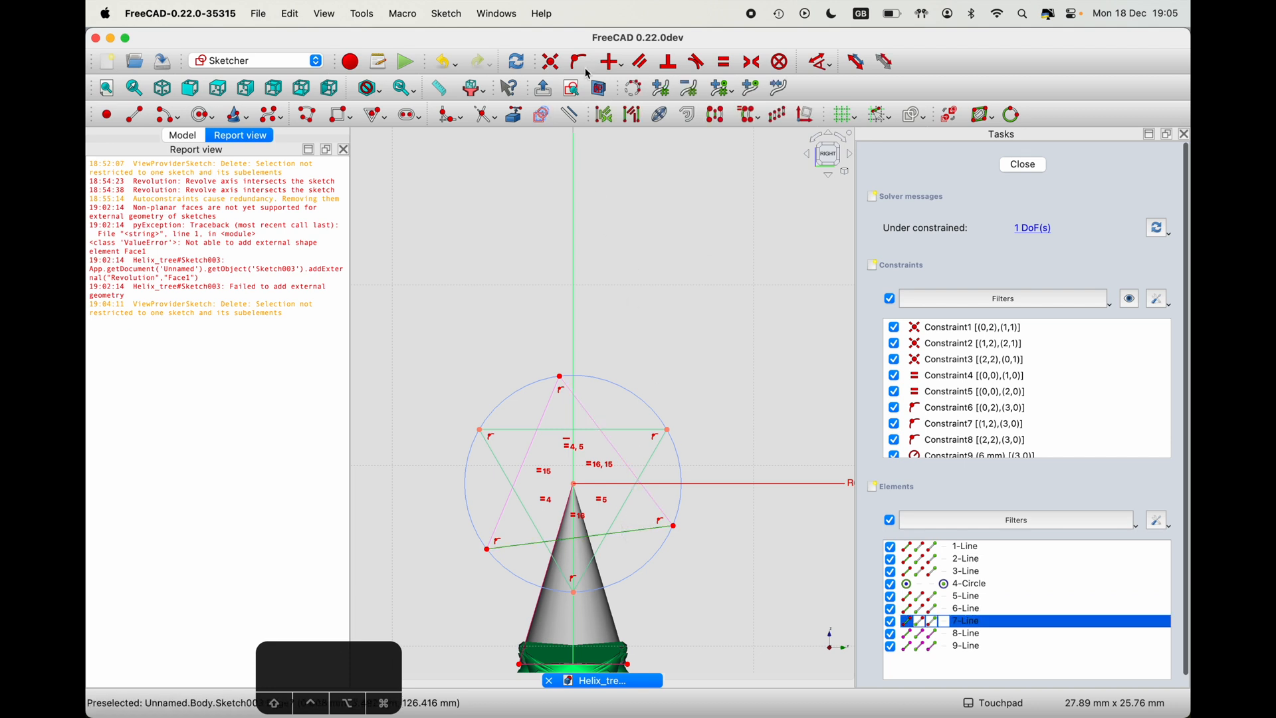
click(611, 66)
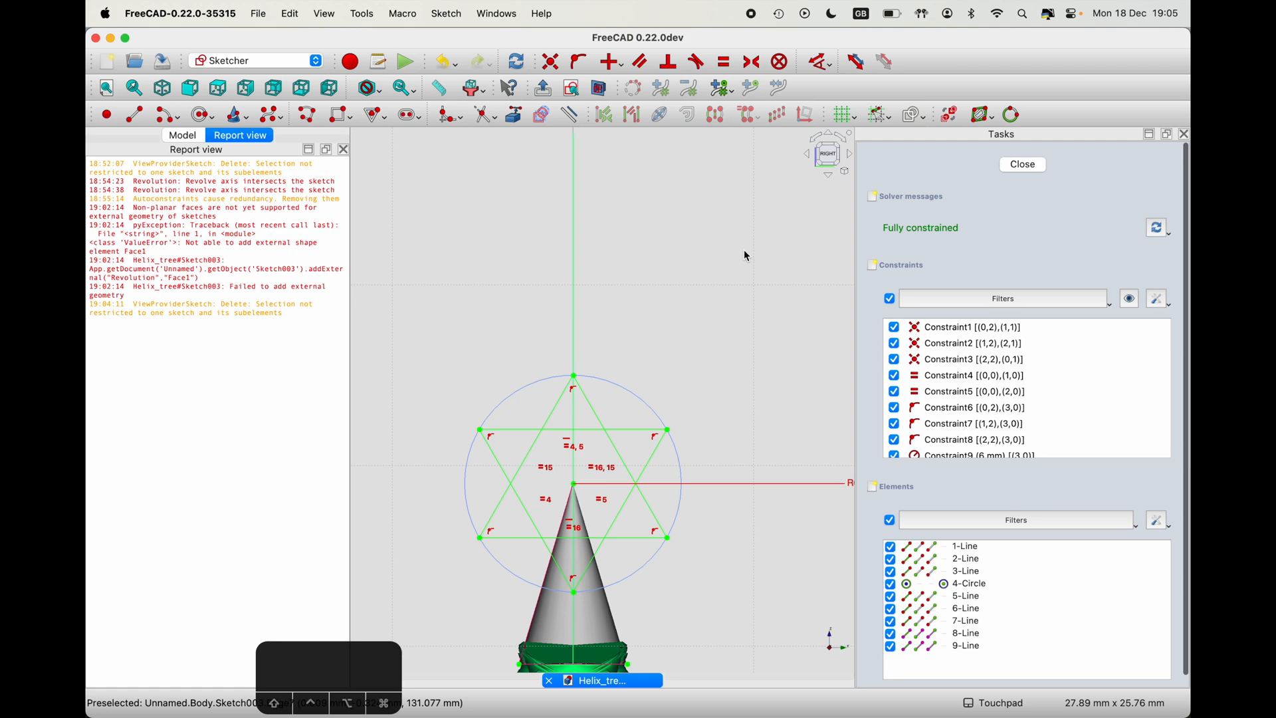
- Close the star sketch and try to pad it
click(182, 135)
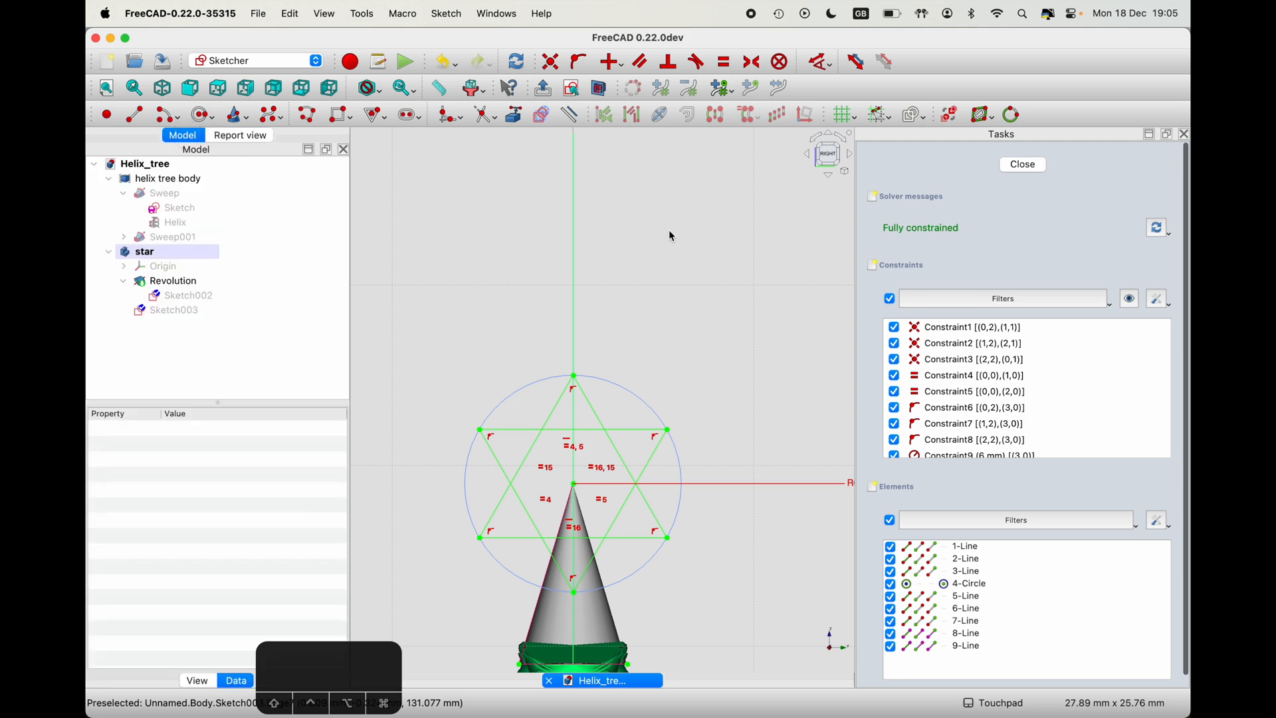
click(1021, 166)
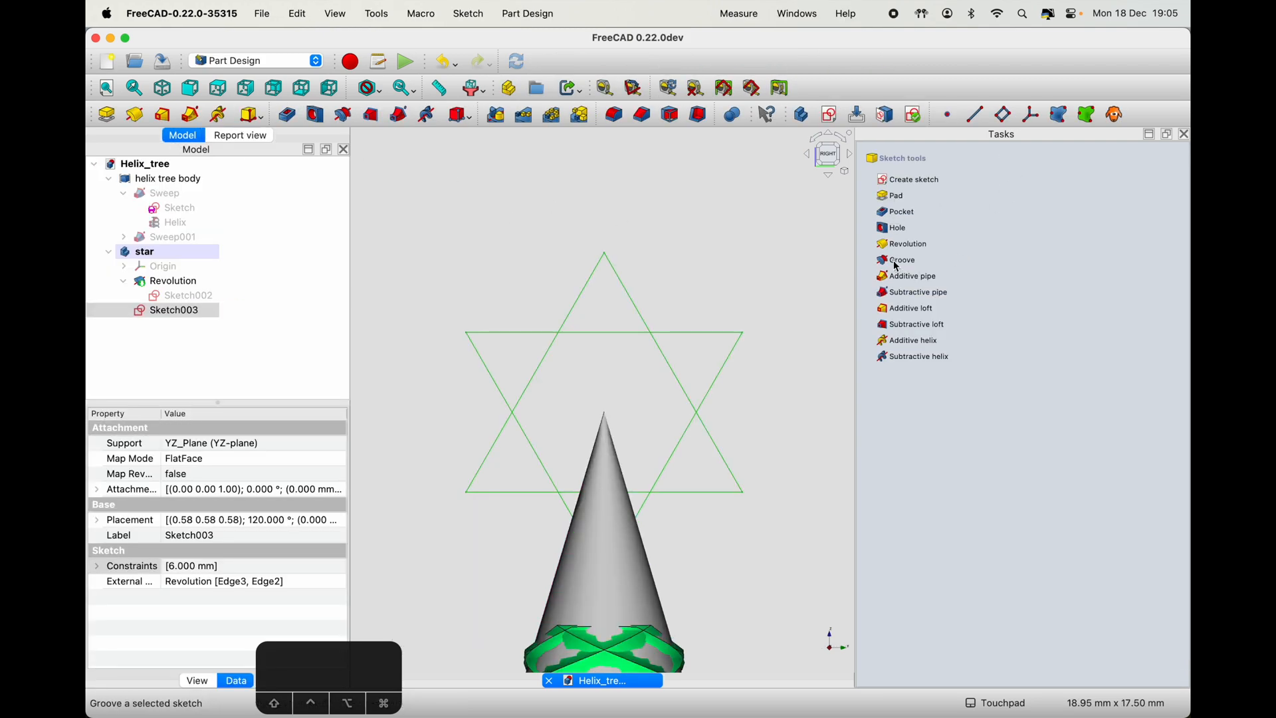
click(898, 199)
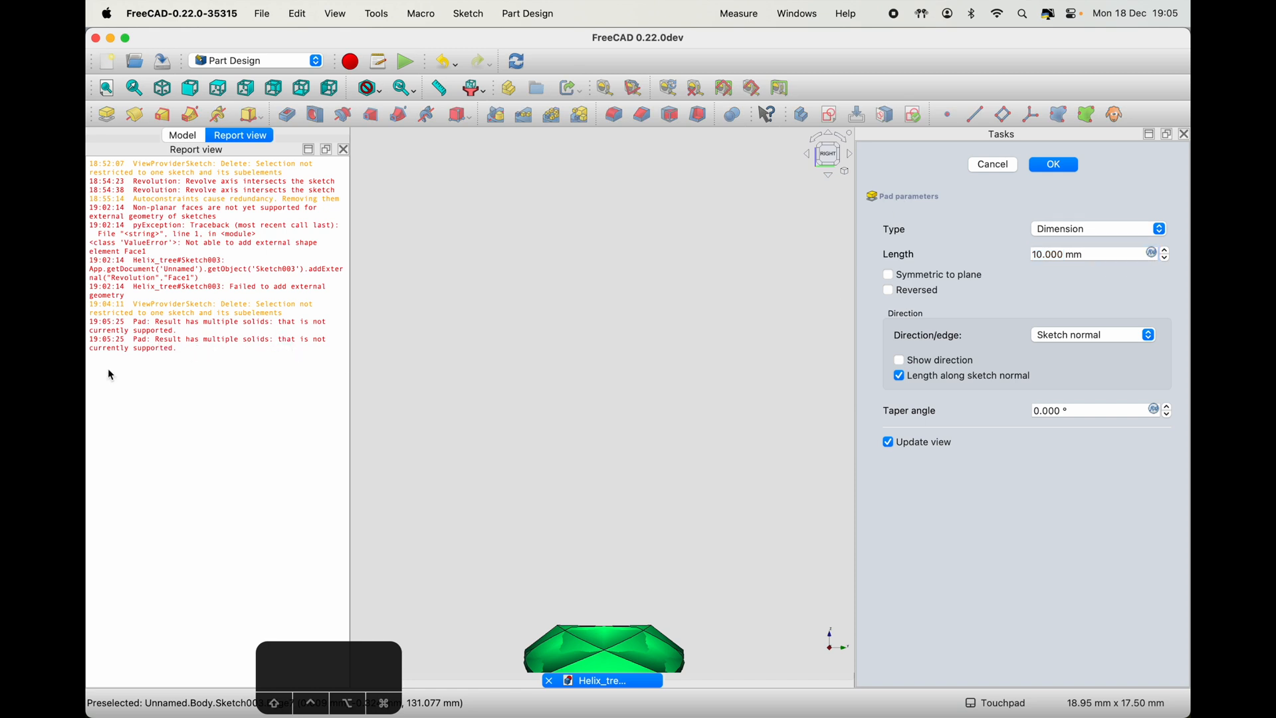
click(996, 166)
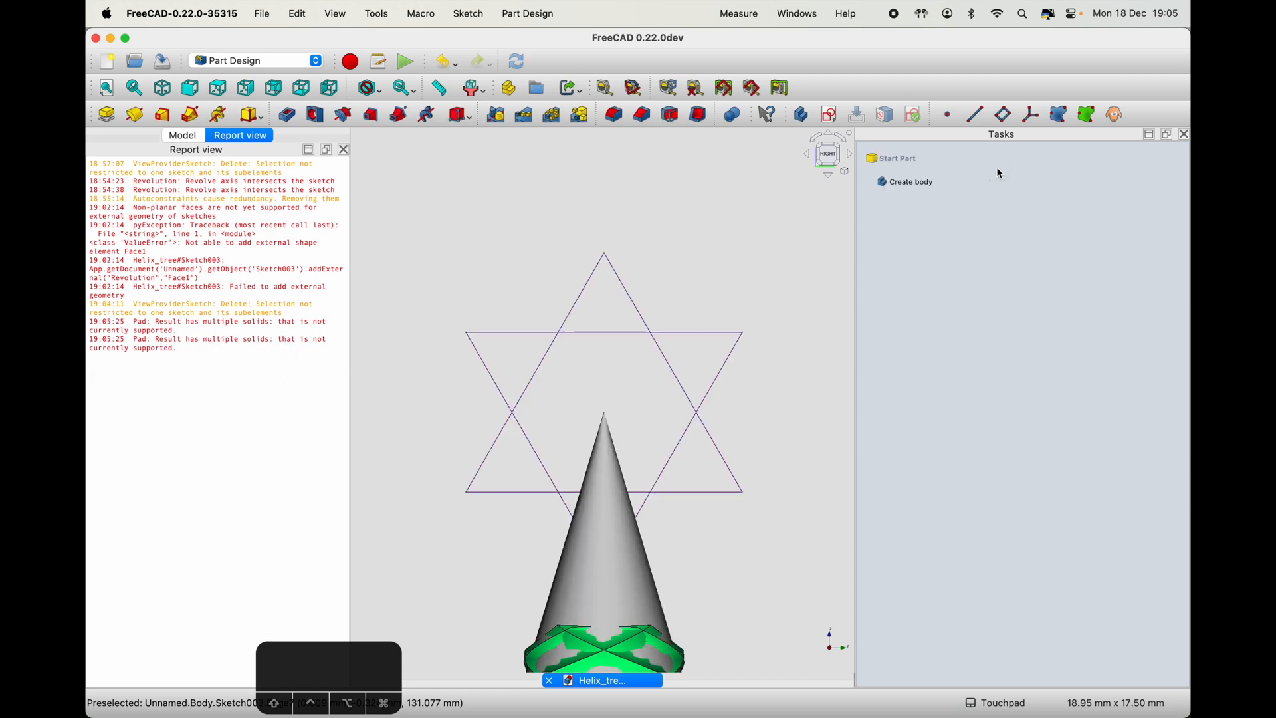
click(196, 135)
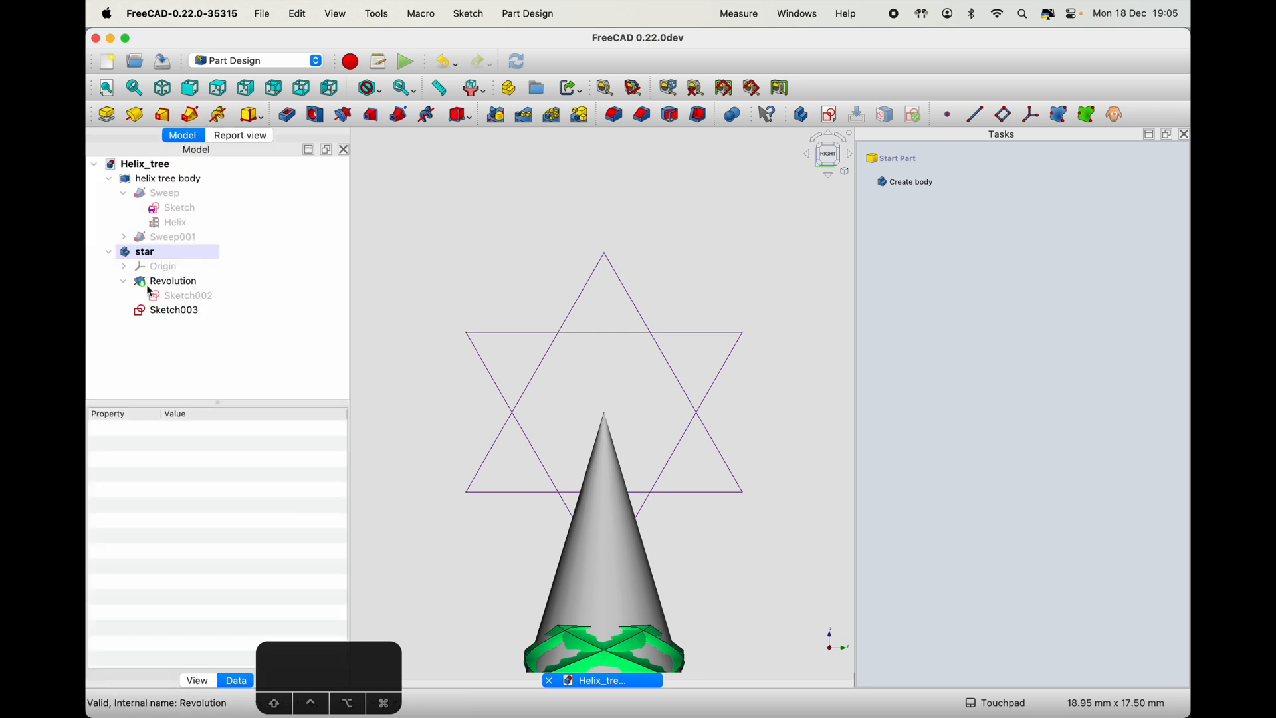
- Reopen Sketch003 and trim away the inner segments of both triangles, leaving only the six-pointed star outline
double_click(166, 311)
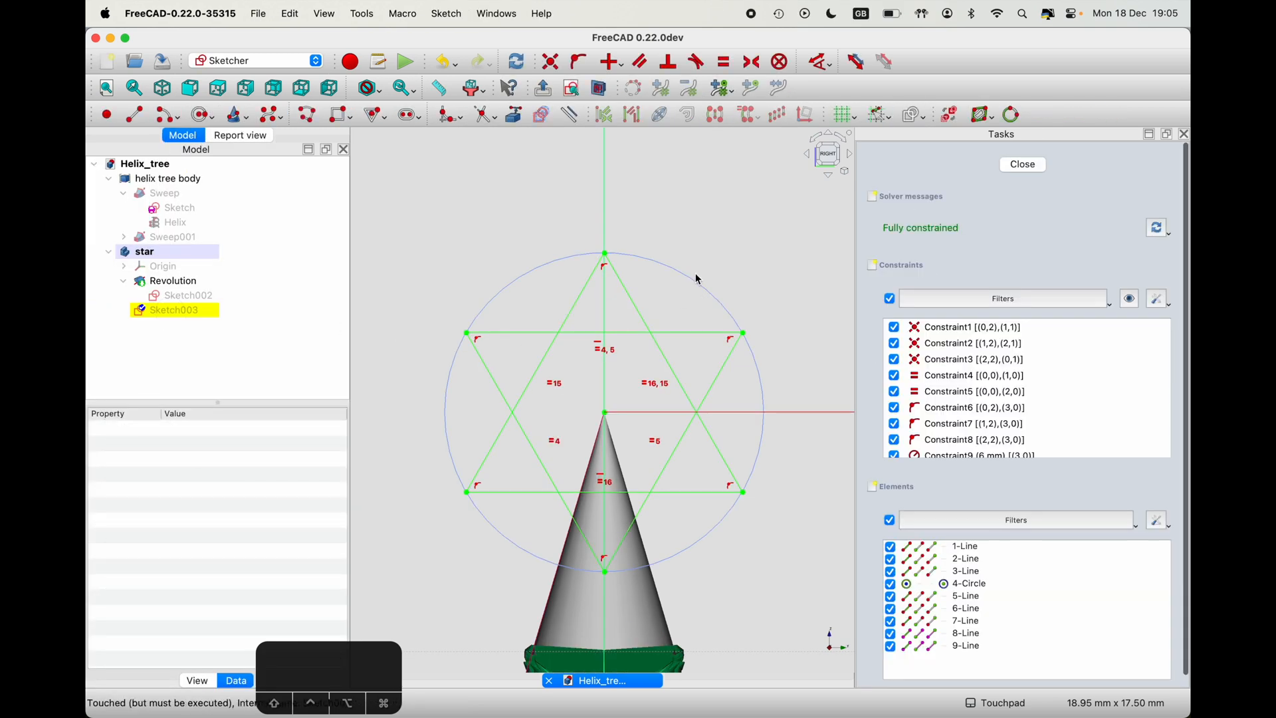
click(484, 118)
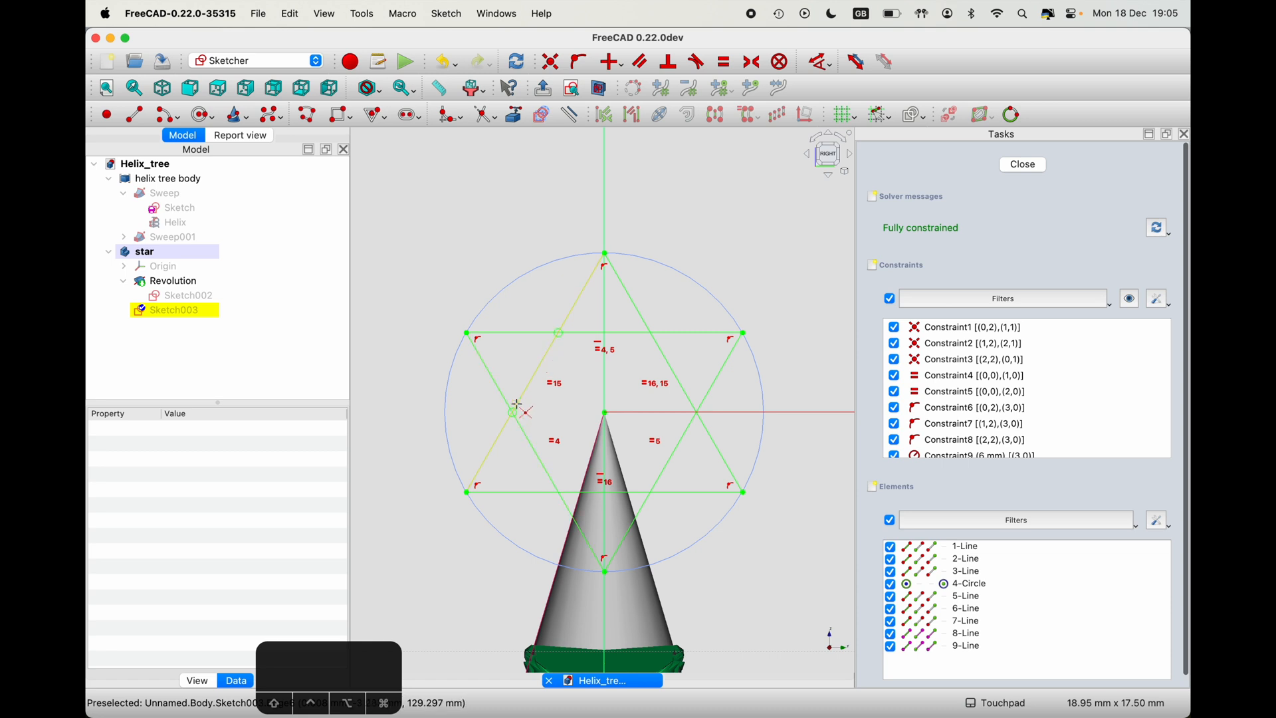
click(550, 348)
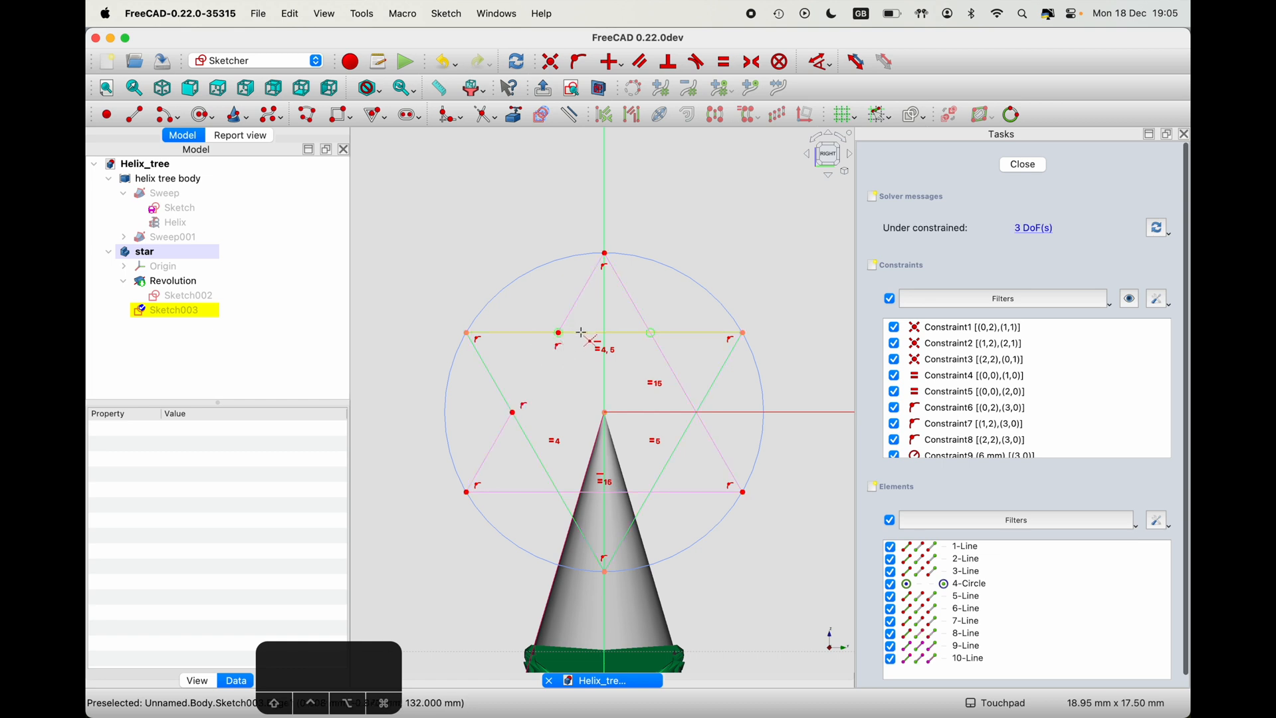
click(583, 332)
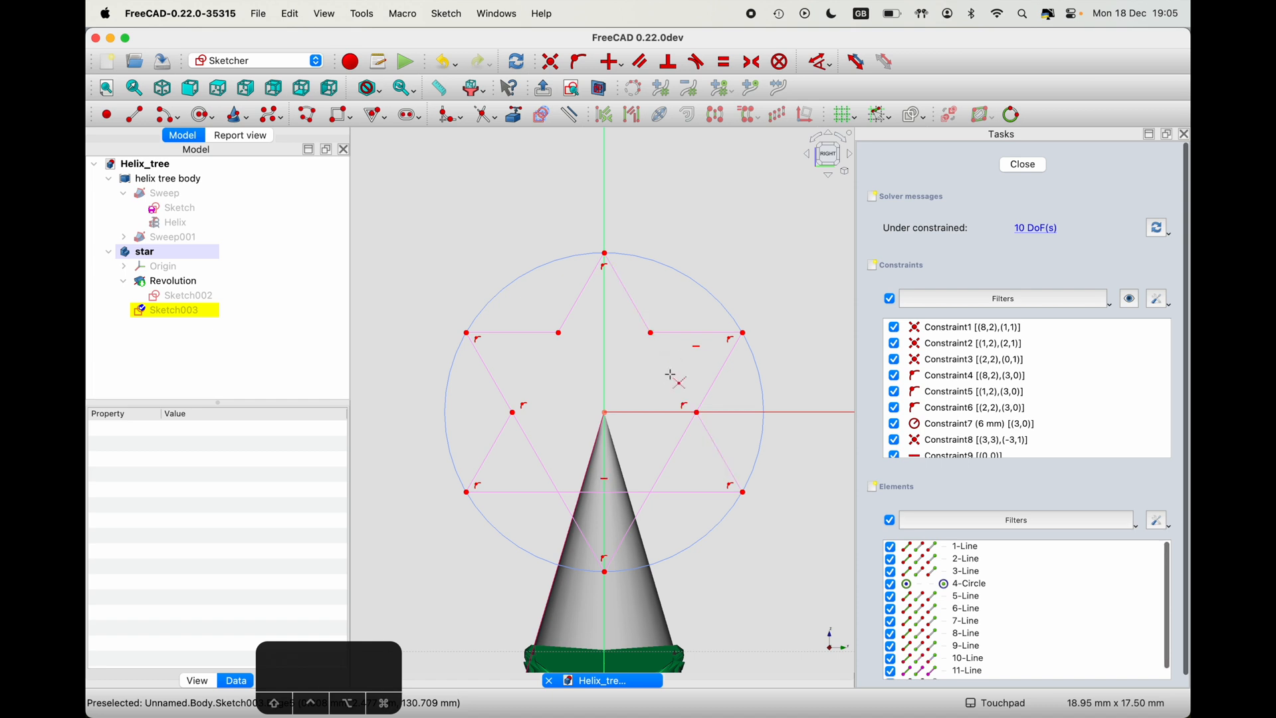
click(679, 449)
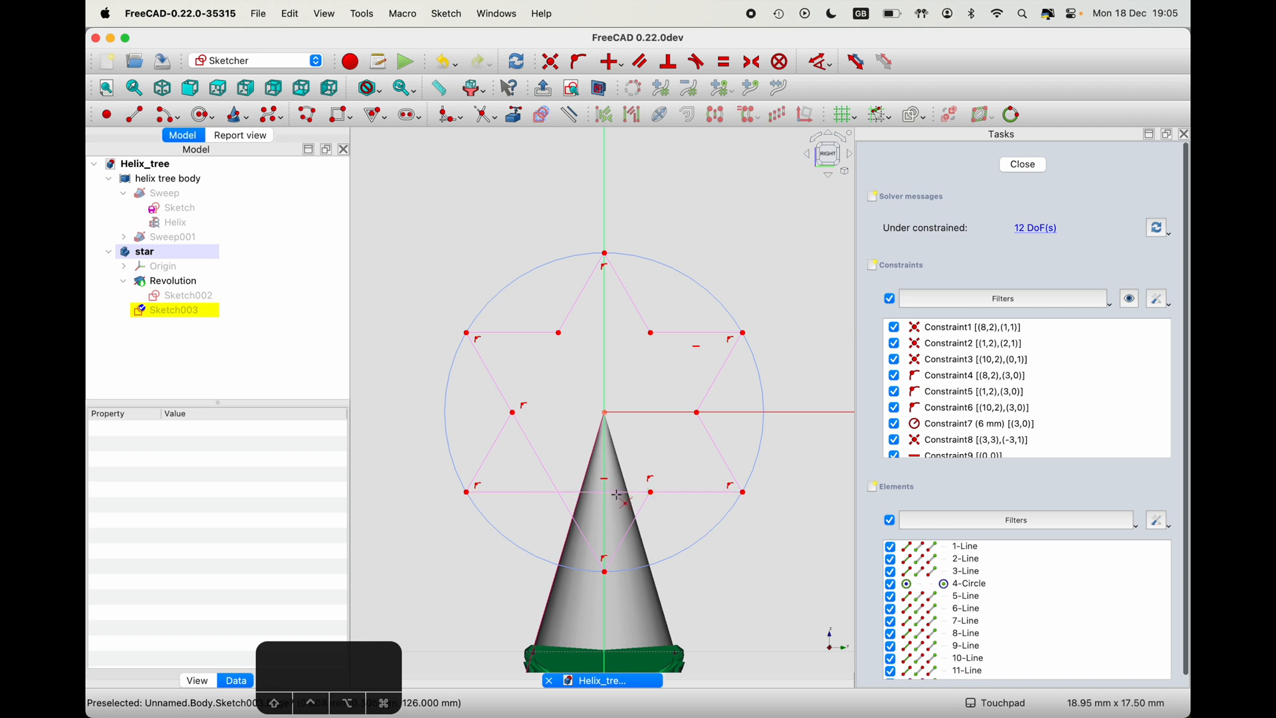
click(572, 492)
scroll(618, 493, up, 3)
scroll(618, 492, up, 3)
scroll(593, 517, down, 2)
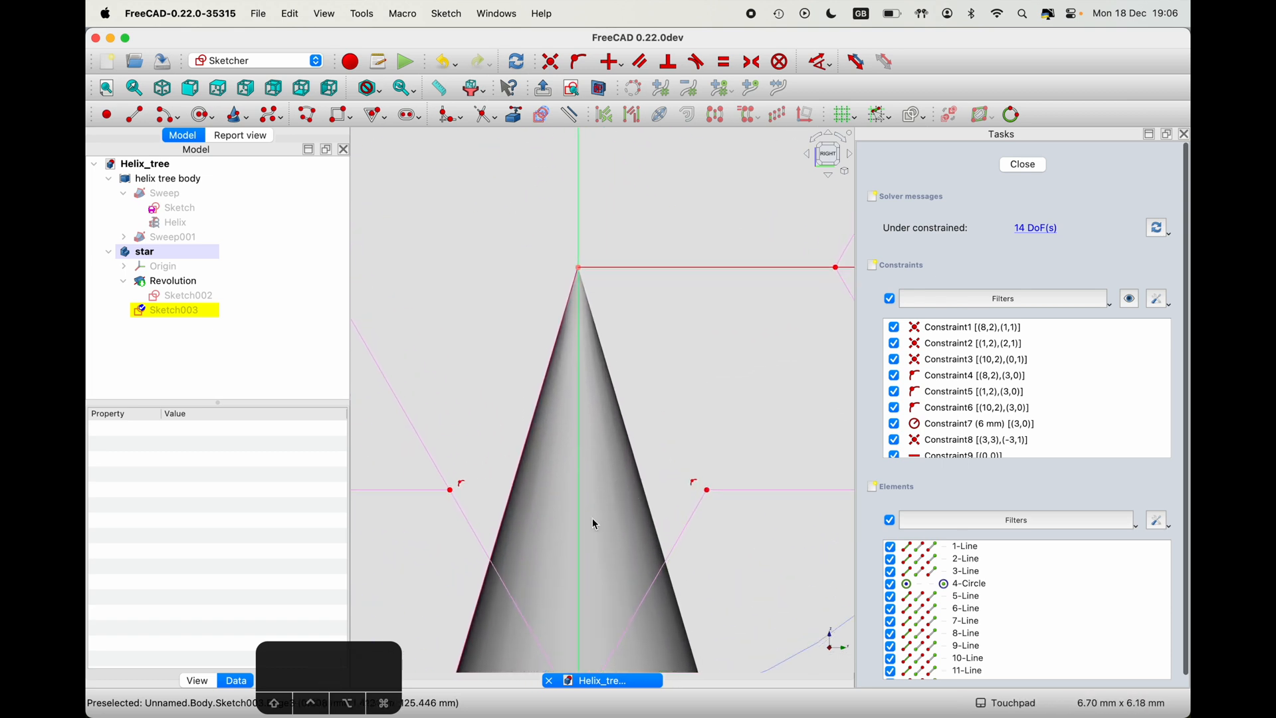
scroll(554, 459, down, 5)
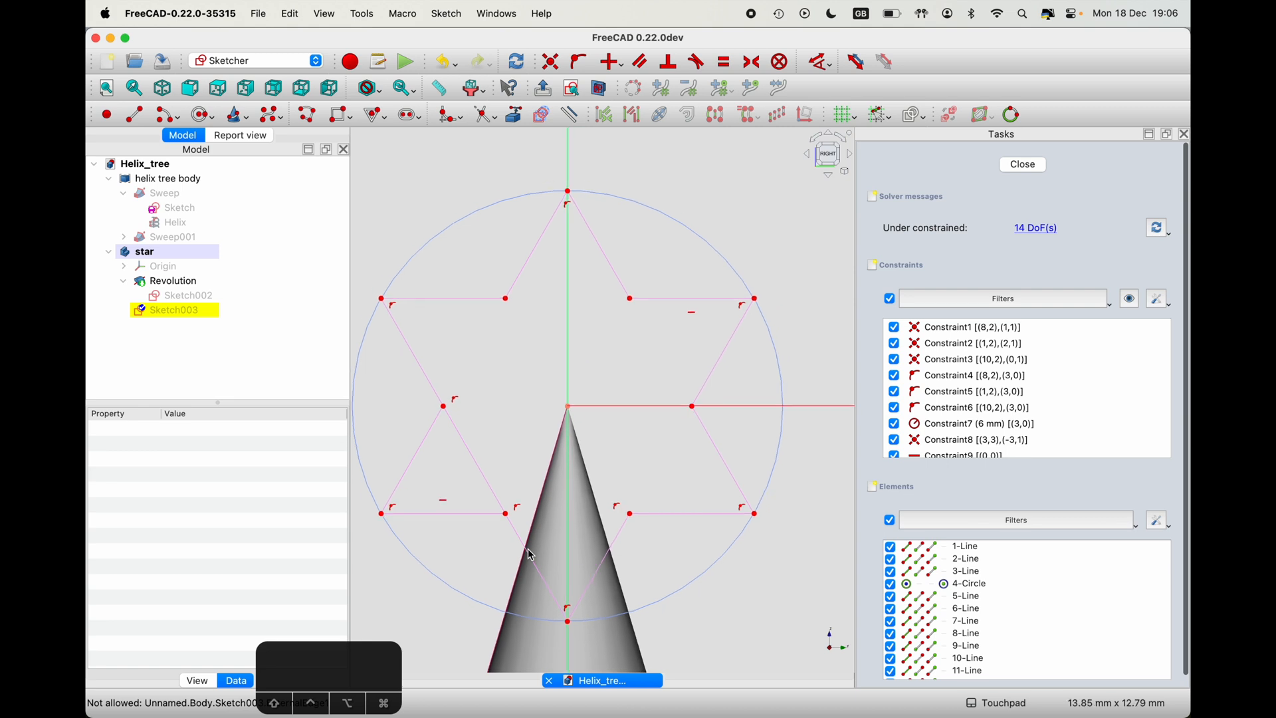
click(493, 484)
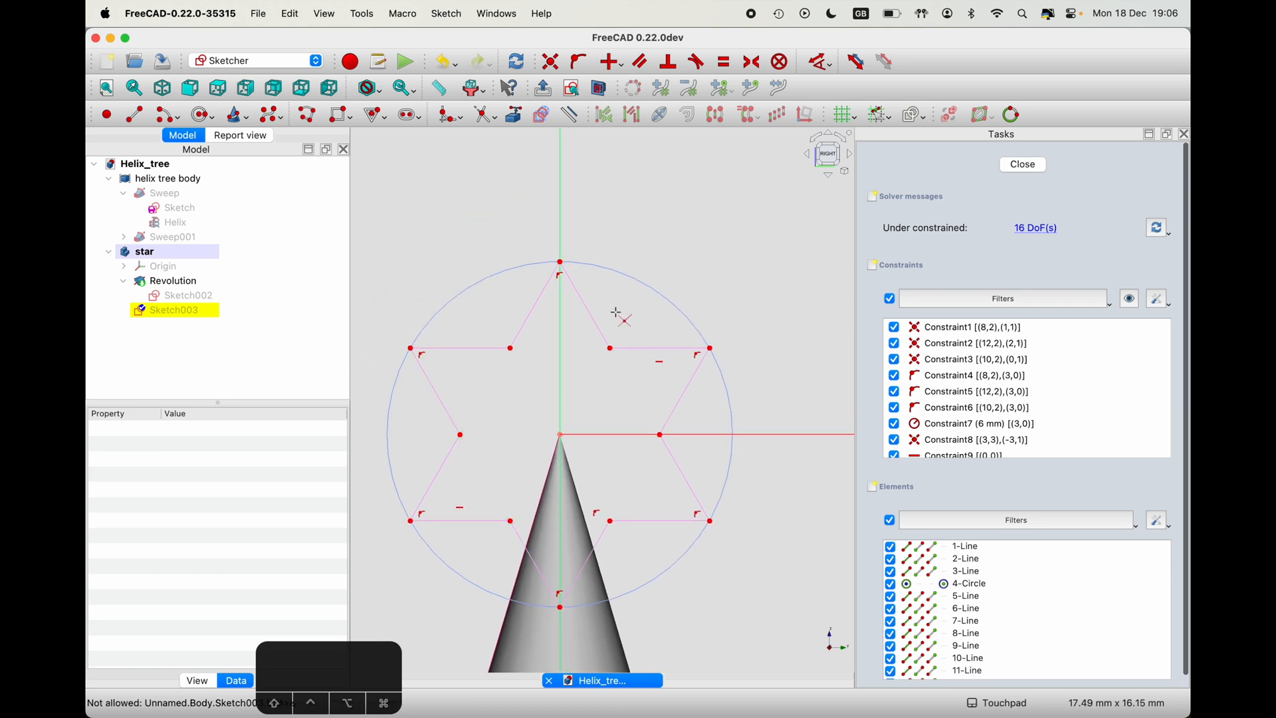
right_click(752, 322)
- Examine the circle's radius constraint and test how freely the star's lower-left inner corner moves
click(722, 370)
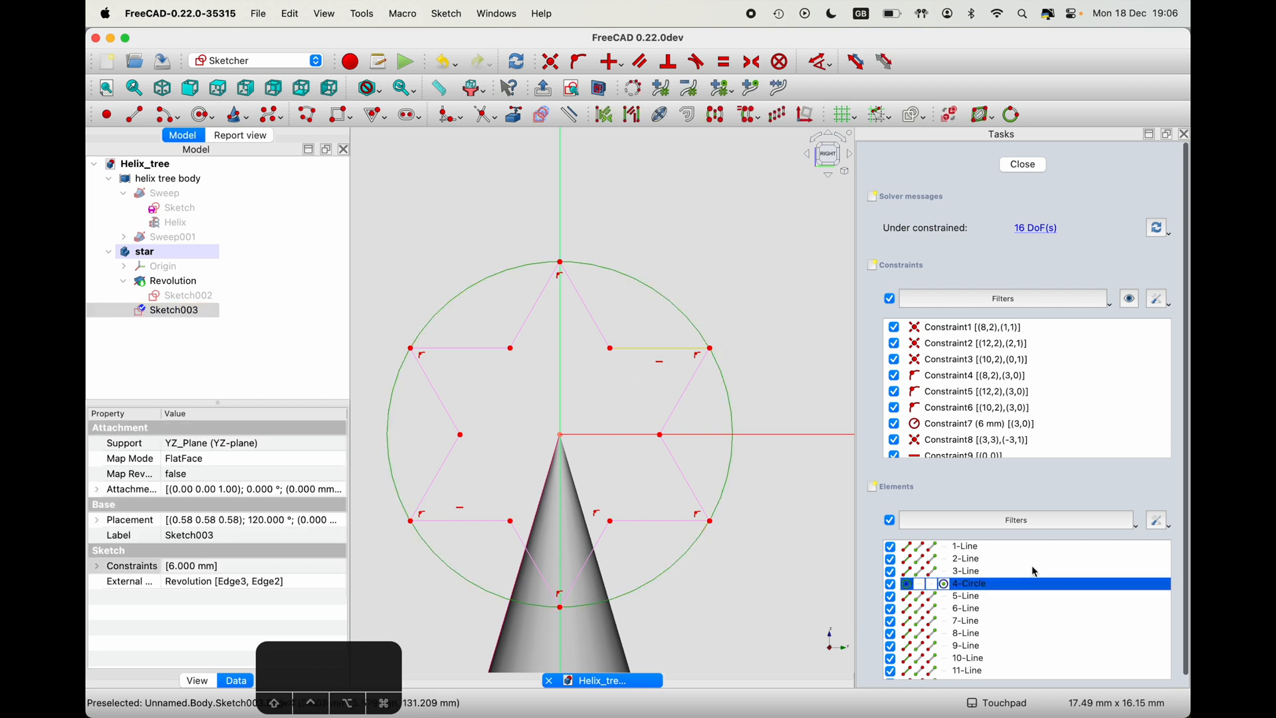
scroll(1039, 426, down, 5)
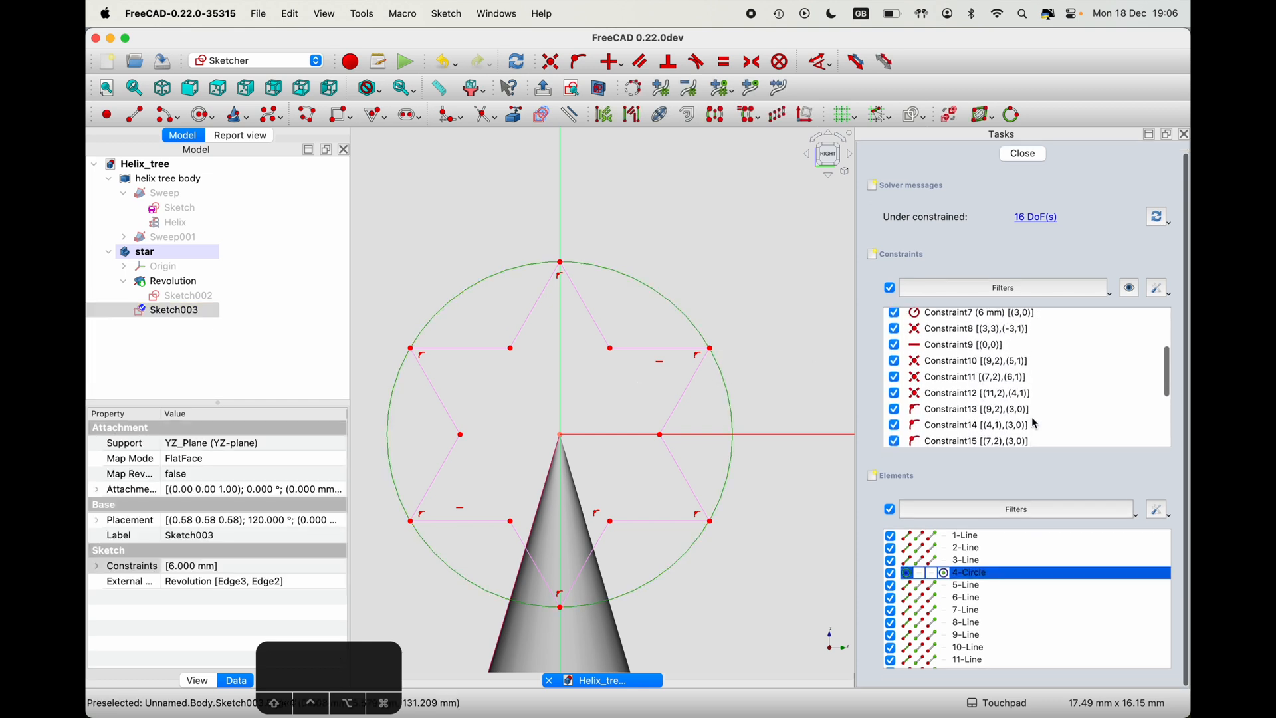
click(1039, 361)
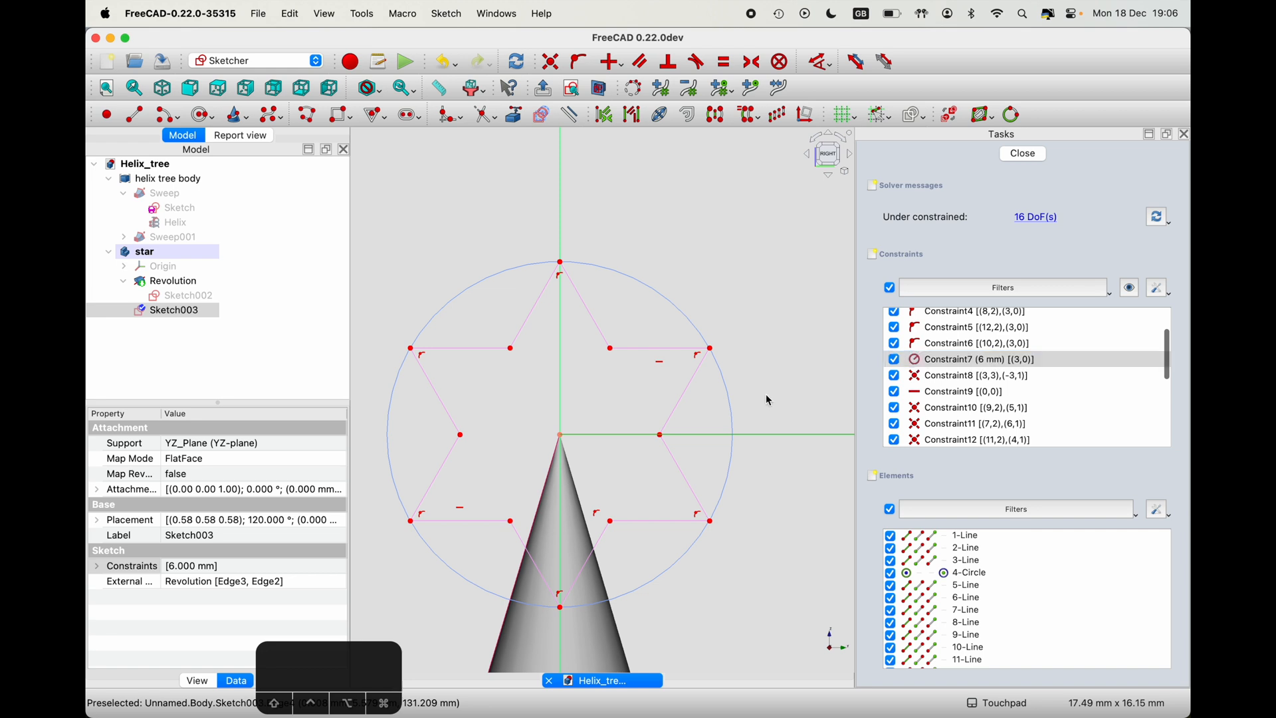
click(785, 348)
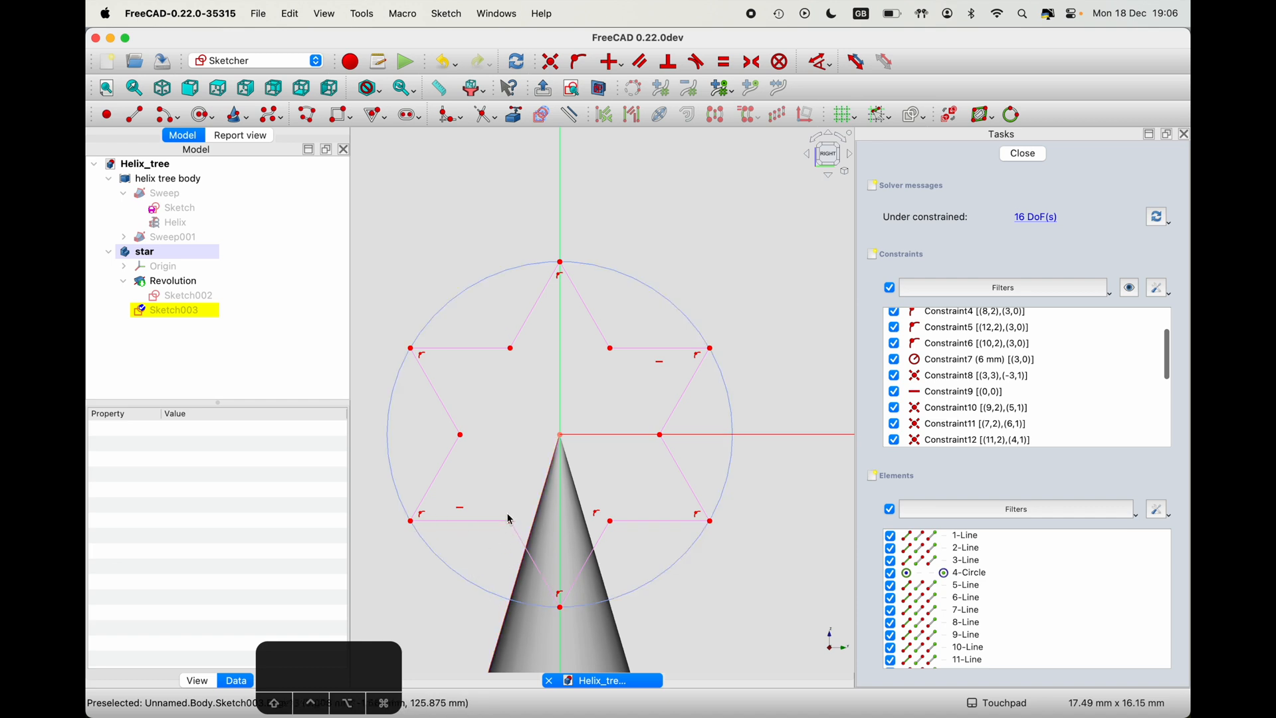
mouse_move(510, 520)
mouse_down()
mouse_move(479, 536)
mouse_move(498, 517)
mouse_up()
key(super+z)
- Constrain the star's left and right inner corners symmetric about the circle's centre
click(457, 439)
click(474, 428)
click(461, 436)
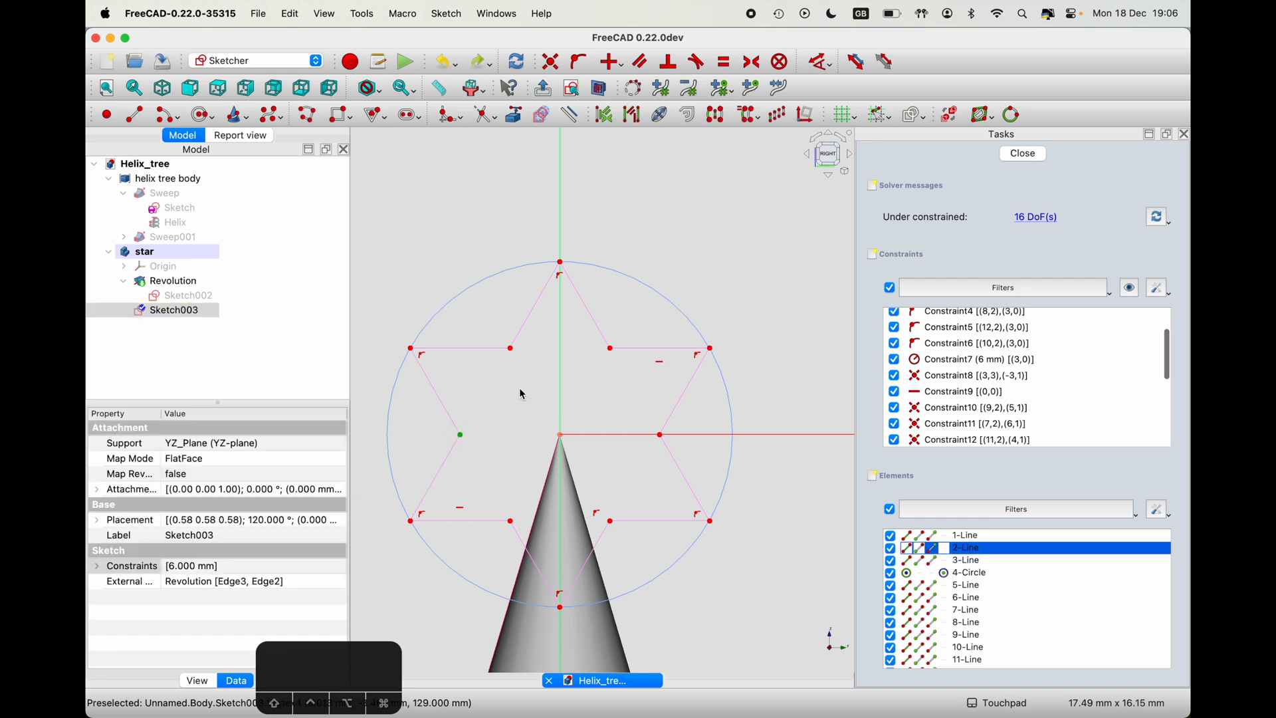
click(661, 436)
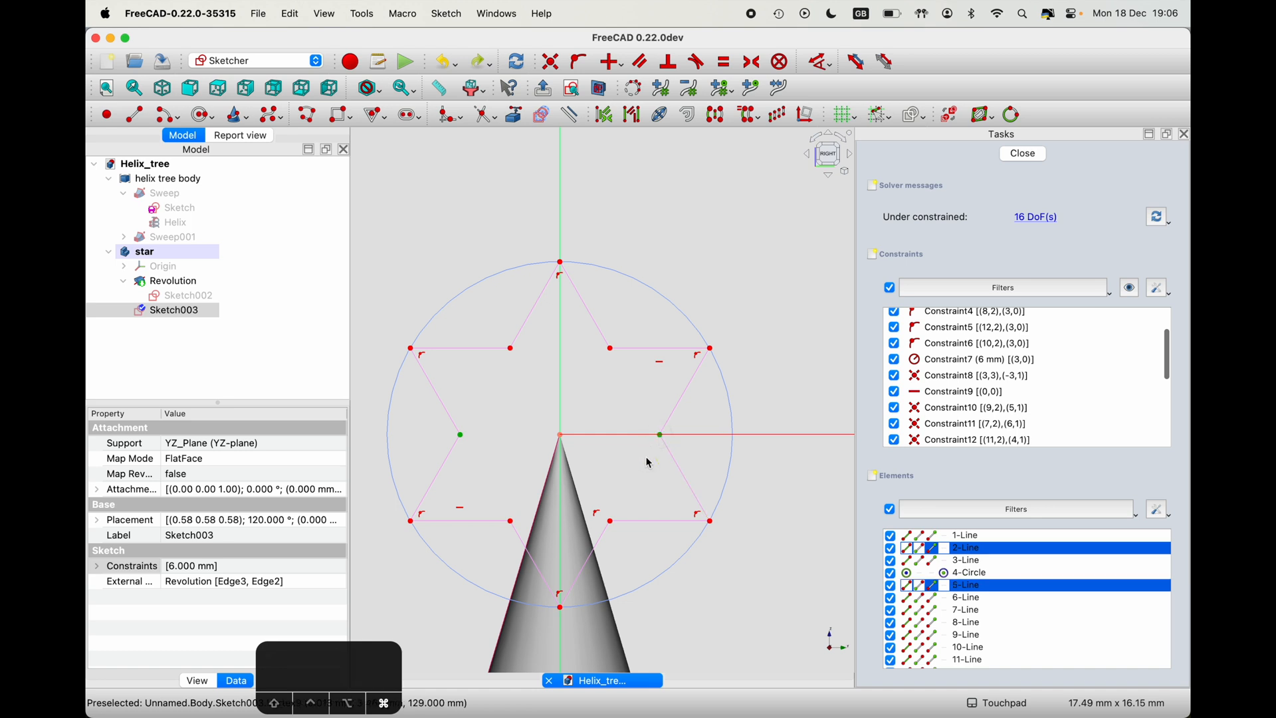
click(562, 437)
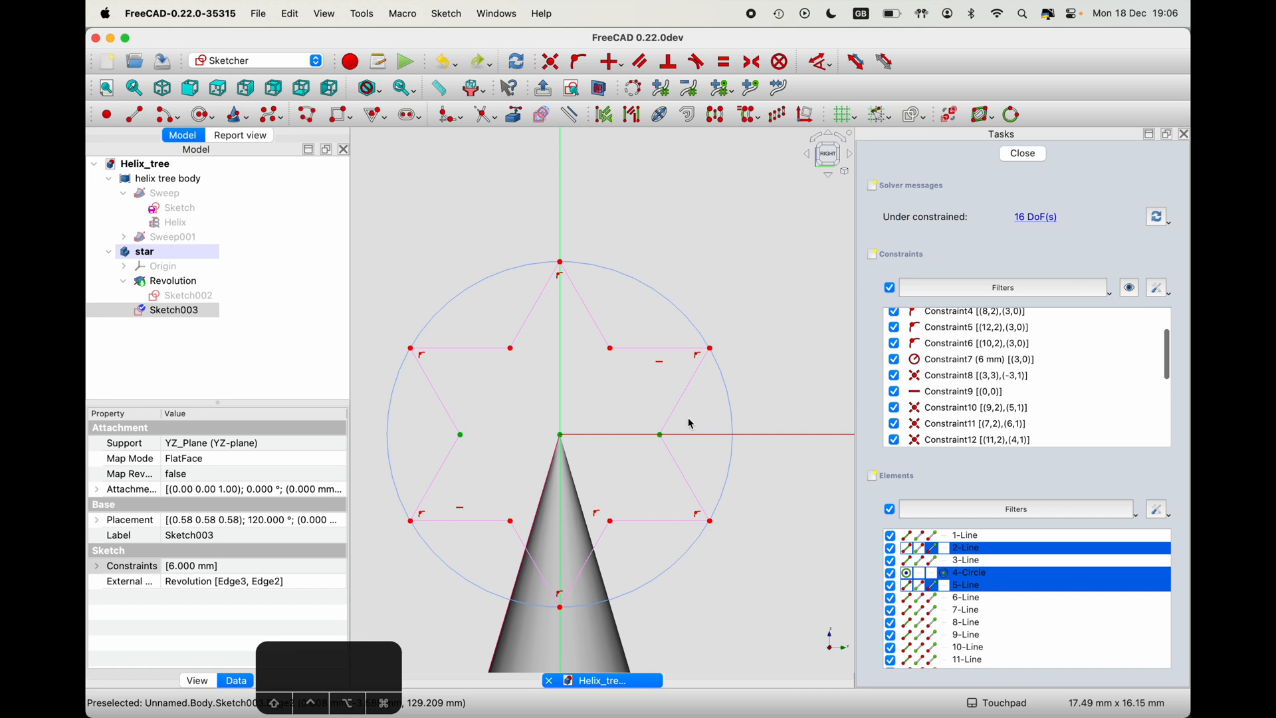
click(755, 63)
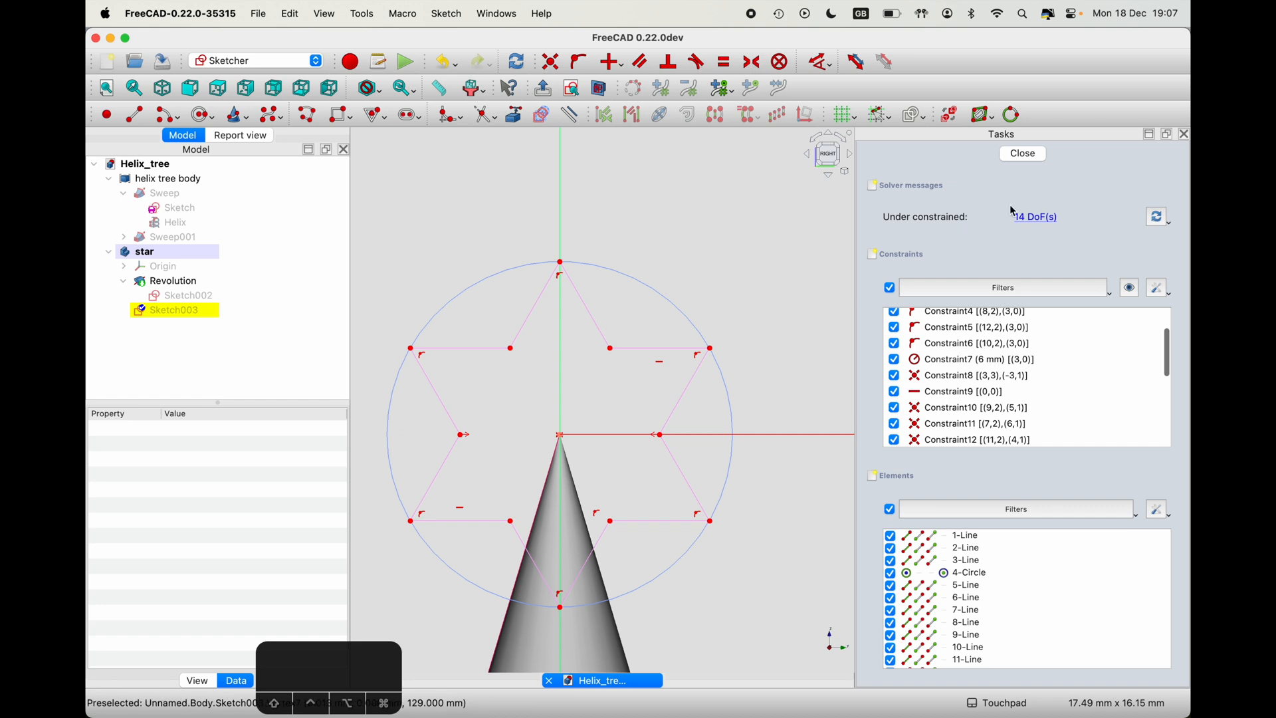
- Constrain the star's upper-left and lower-right inner corners symmetric about the circle's centre
click(518, 369)
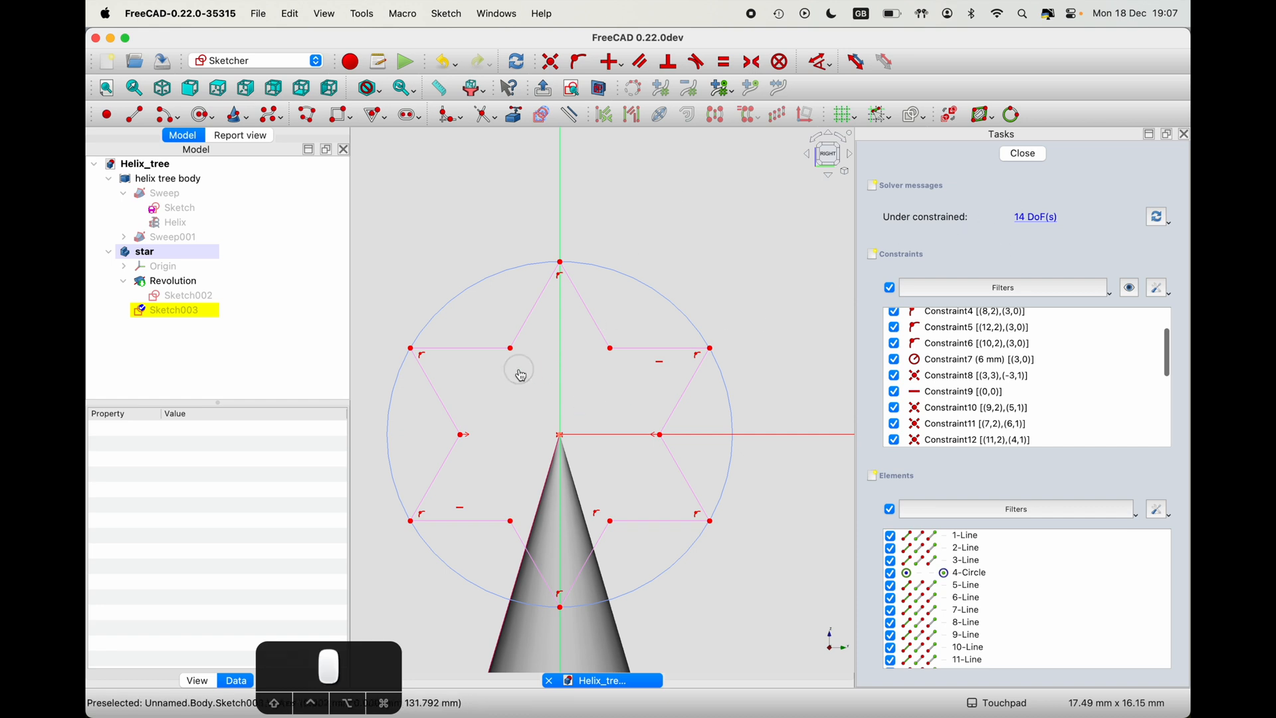
click(512, 351)
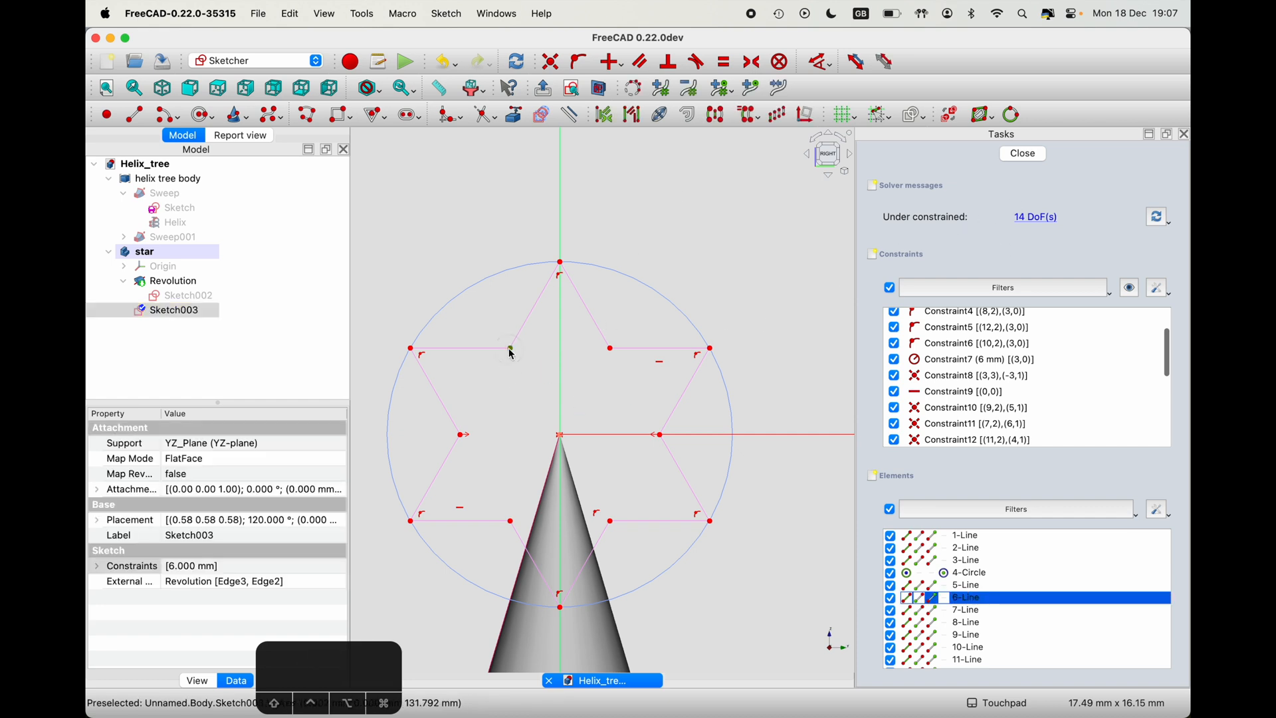
click(611, 521)
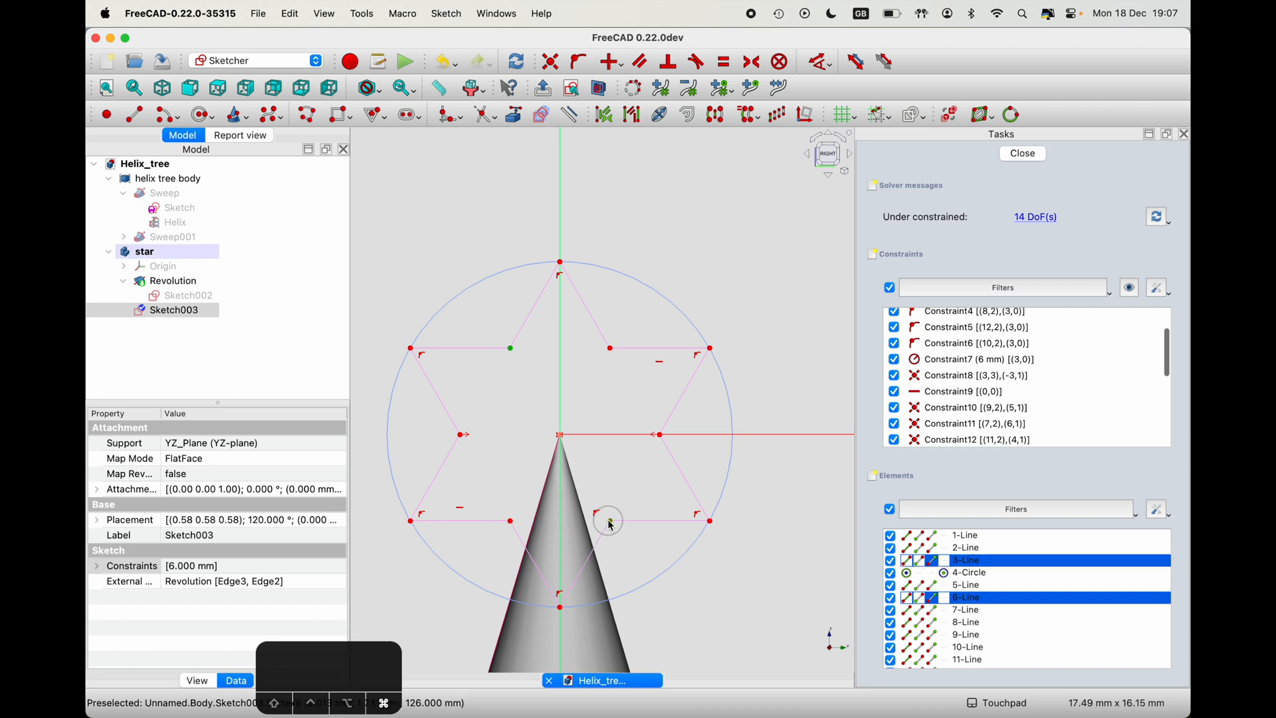
click(562, 436)
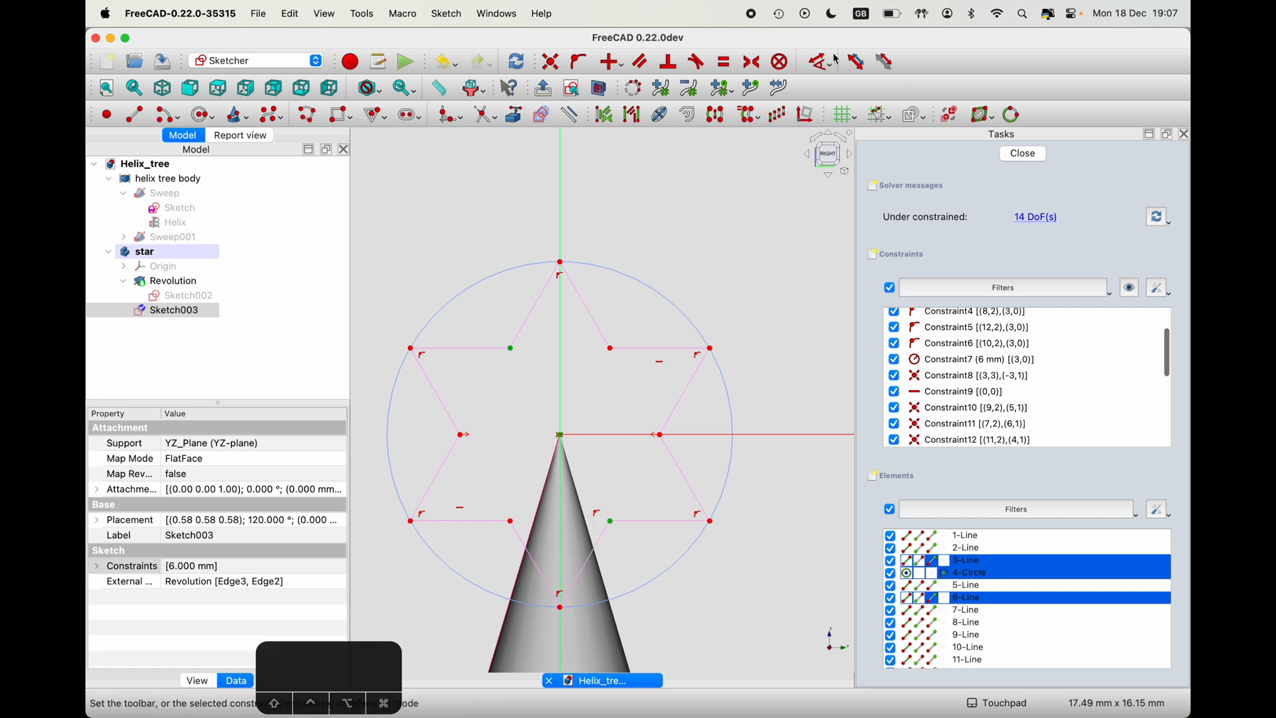
click(752, 62)
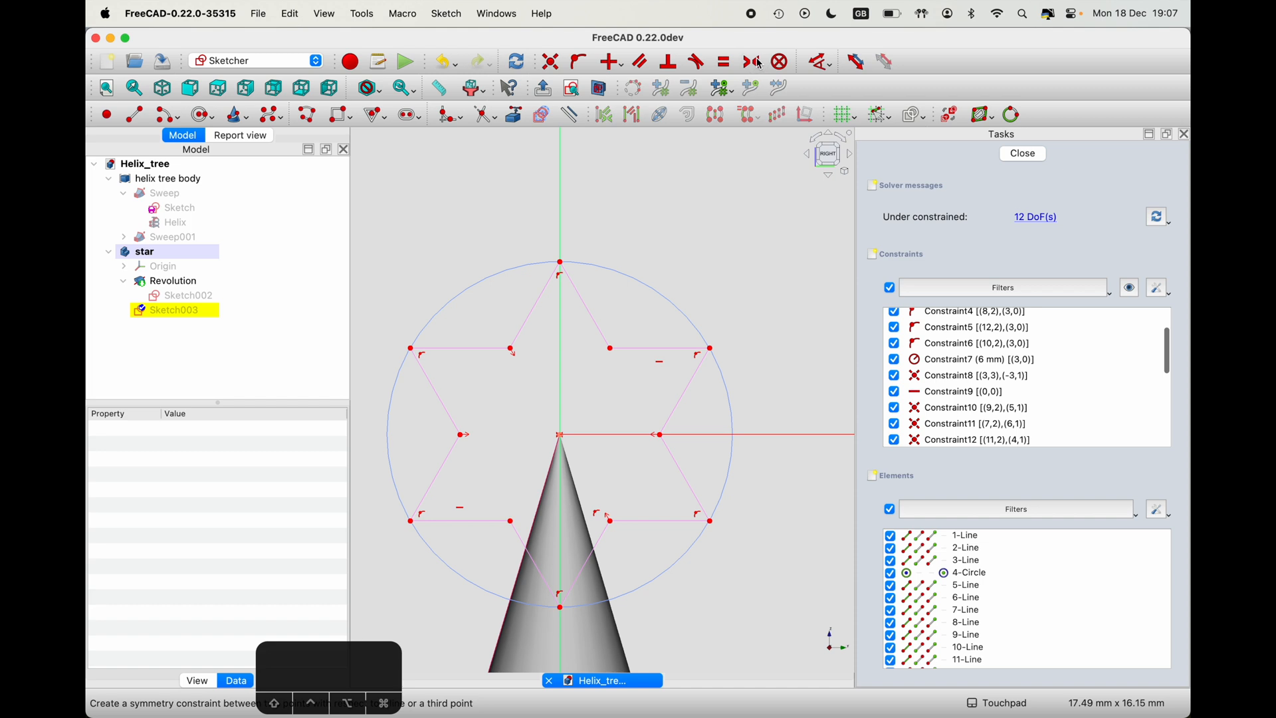
- Constrain the star's upper-right and lower-left inner corners symmetric about the circle's centre and test how freely the upper-right tip moves
click(611, 350)
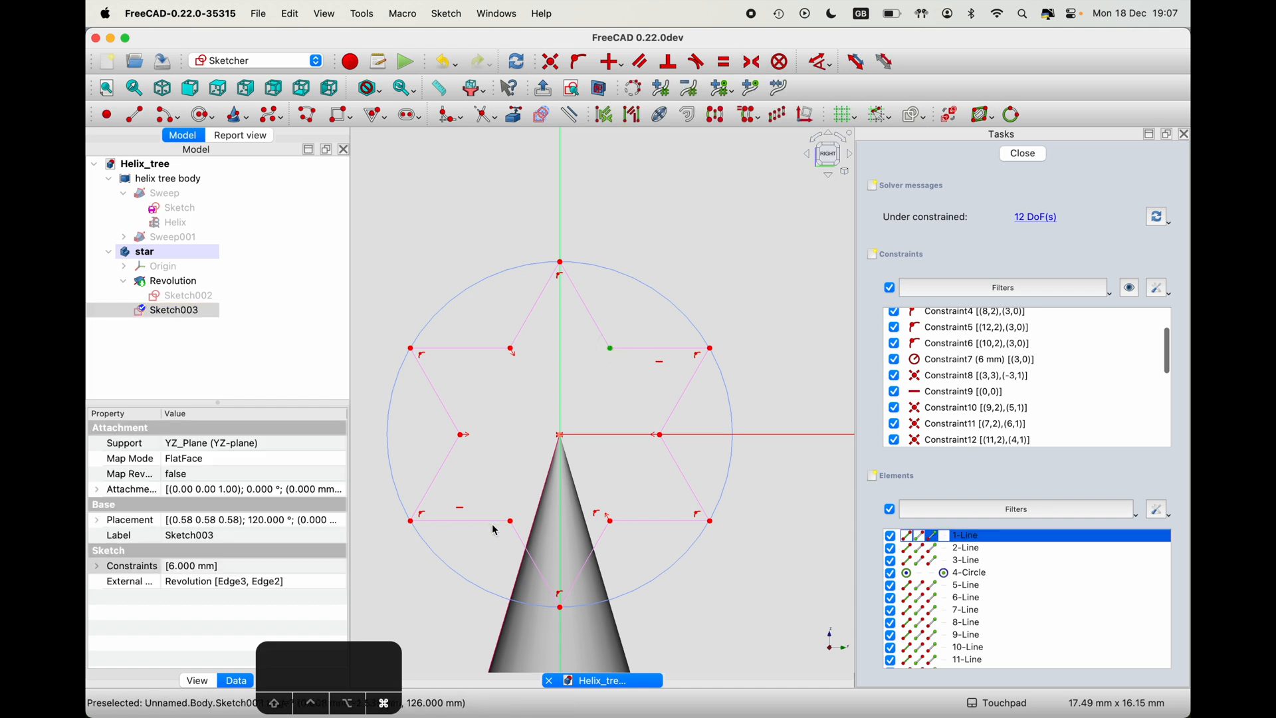
click(512, 523)
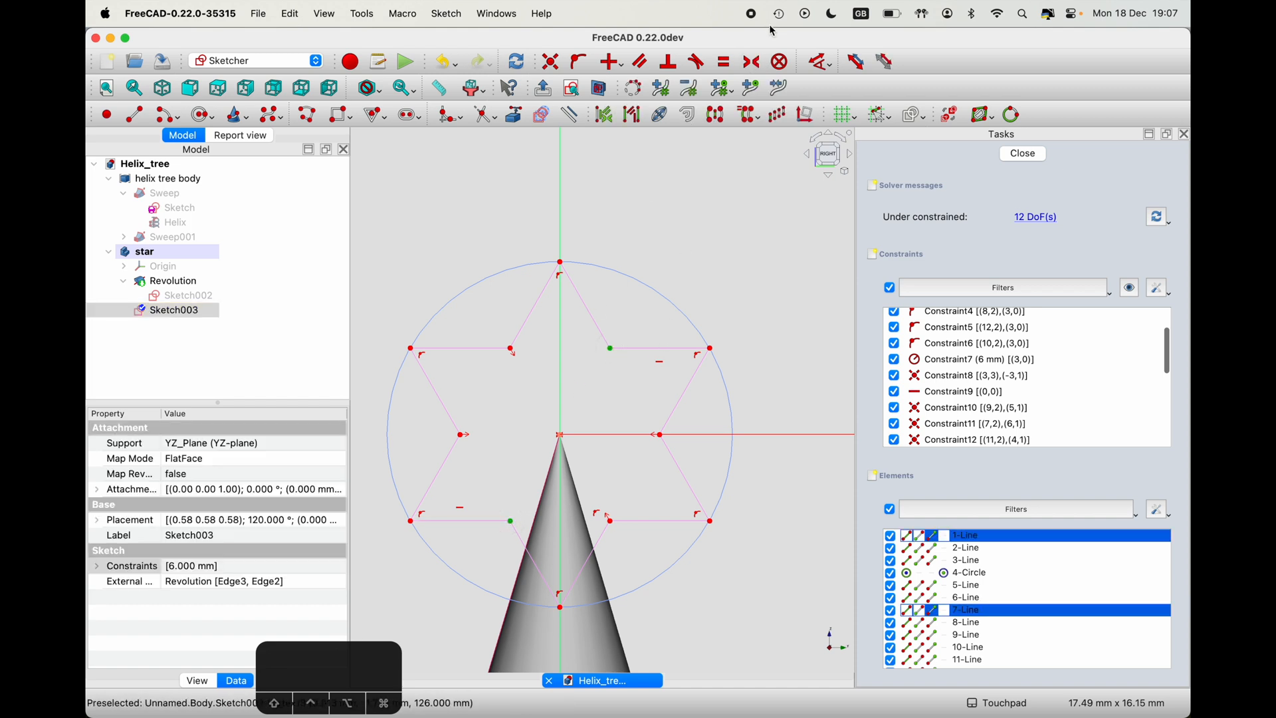
click(753, 62)
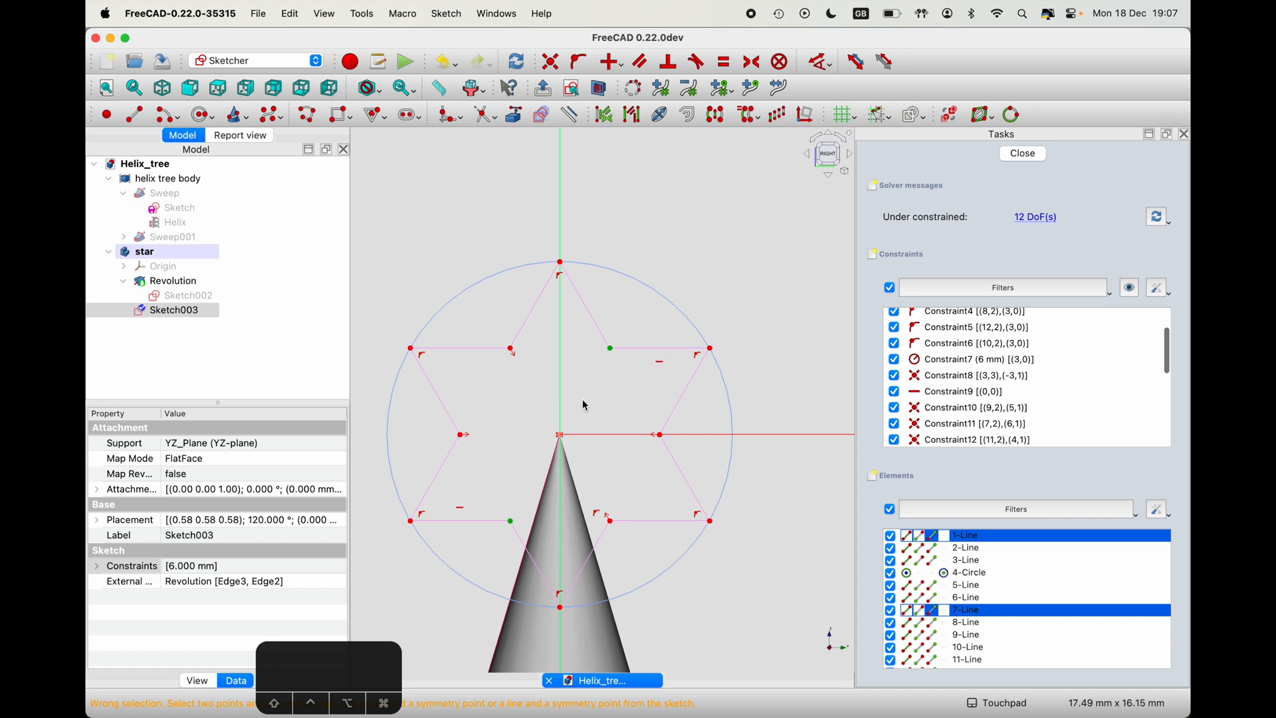
super+click(561, 436)
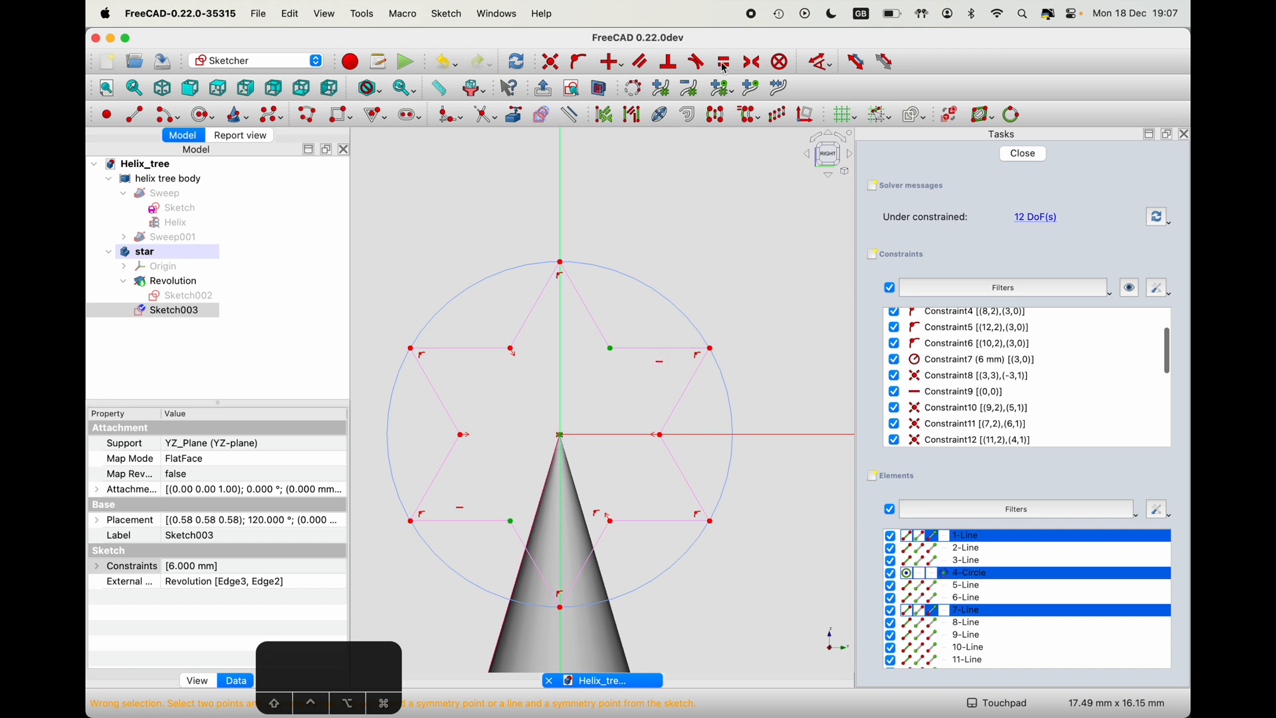
click(754, 63)
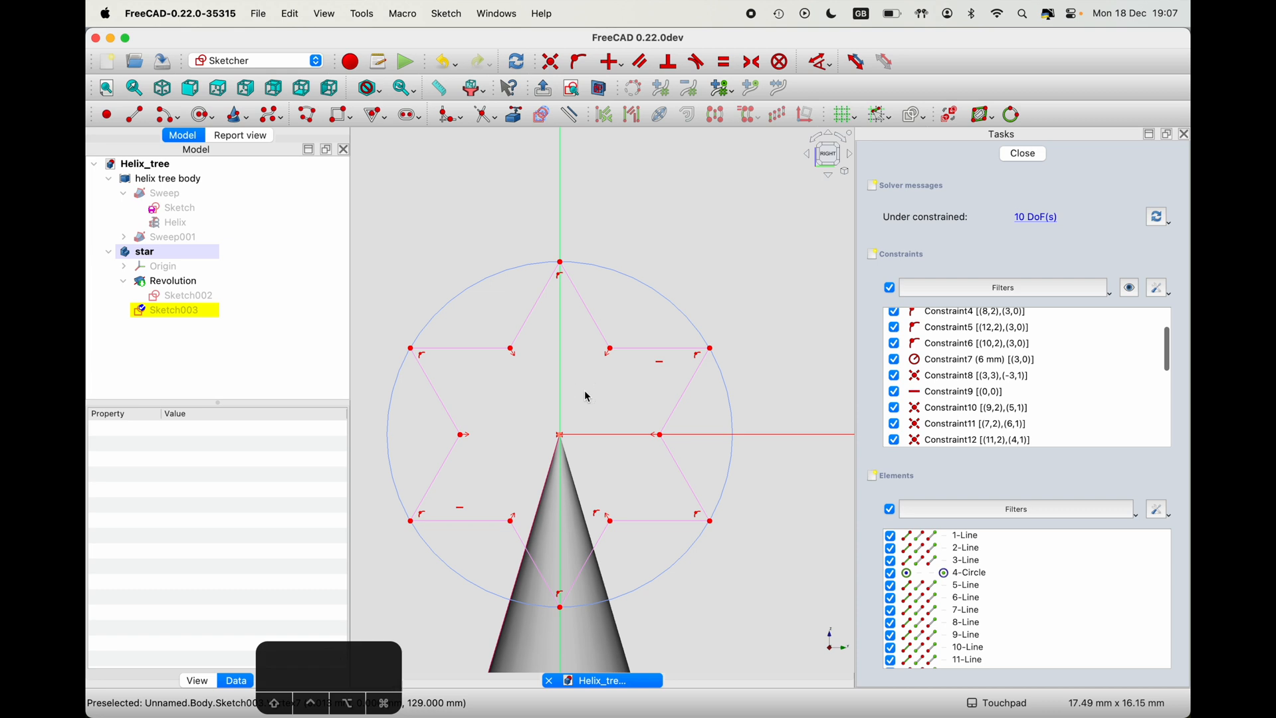
mouse_move(706, 347)
mouse_down()
mouse_move(713, 335)
mouse_move(692, 363)
mouse_up()
key(super+z)
- Make the upper-left tip's slanted edge equal to the upper-right horizontal edge, and the upper-left horizontal edge equal to the lower-right one
click(440, 397)
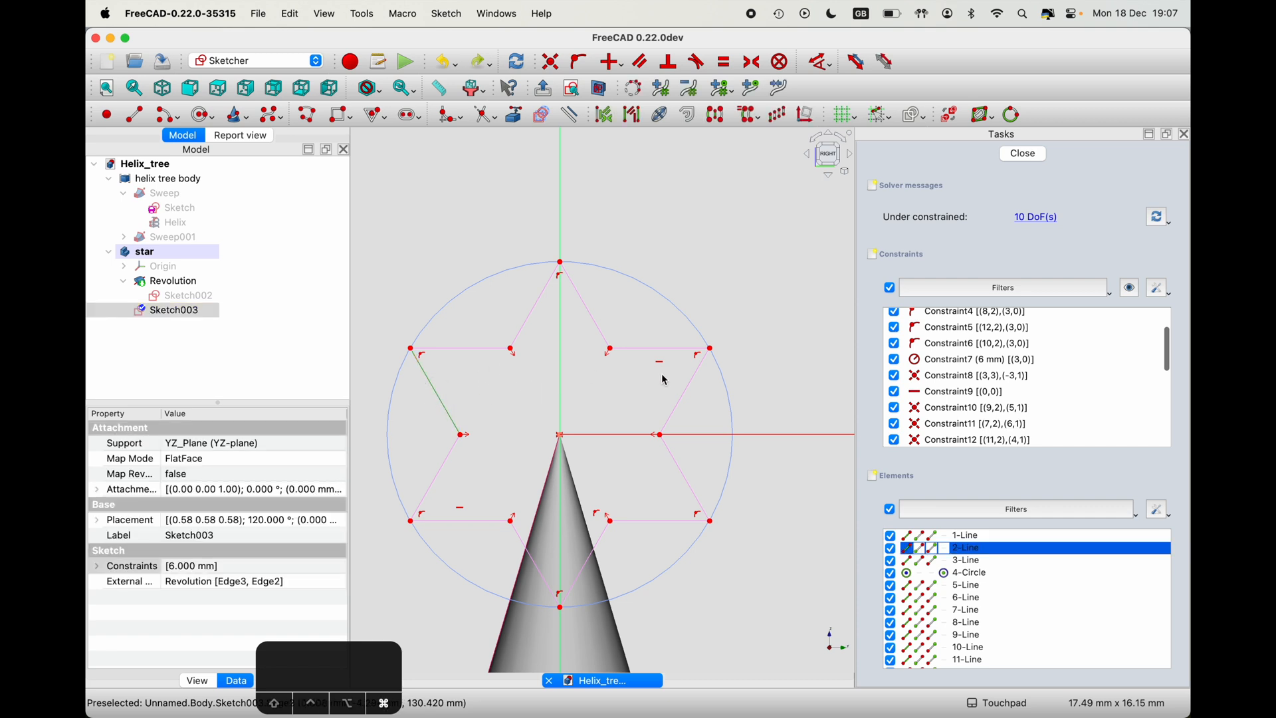
click(648, 353)
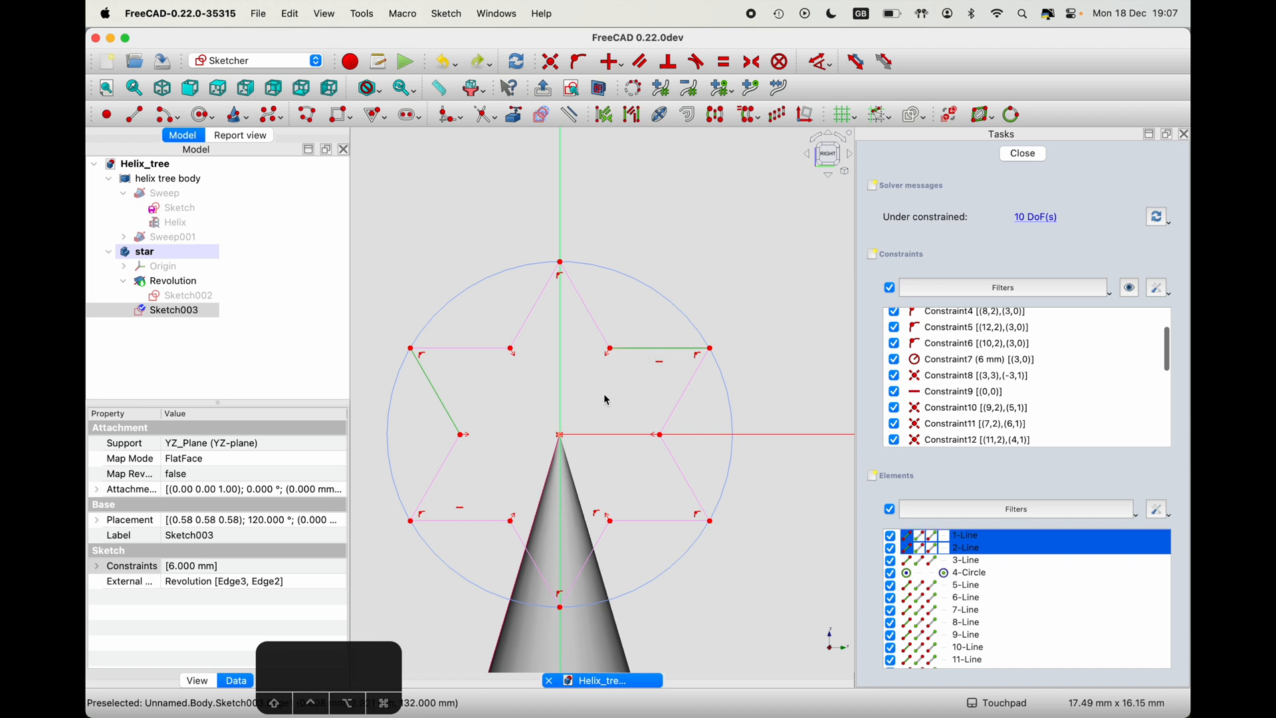
click(725, 62)
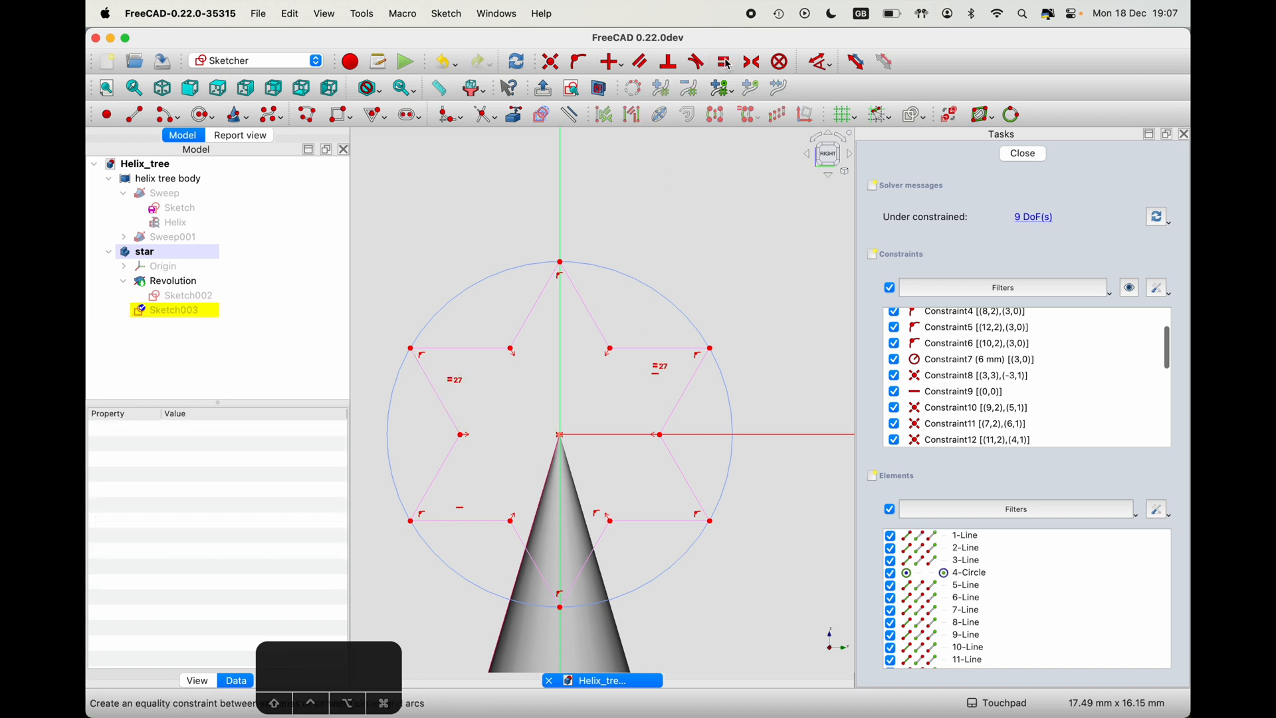
click(474, 352)
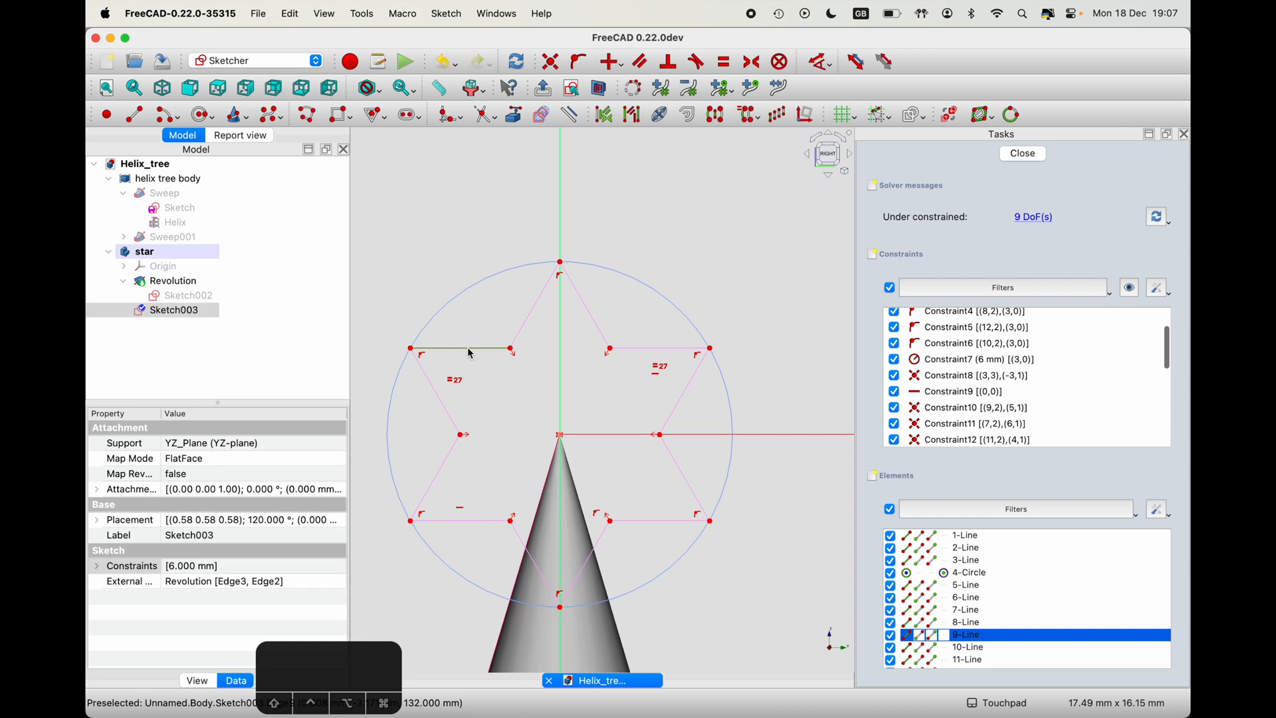
click(654, 524)
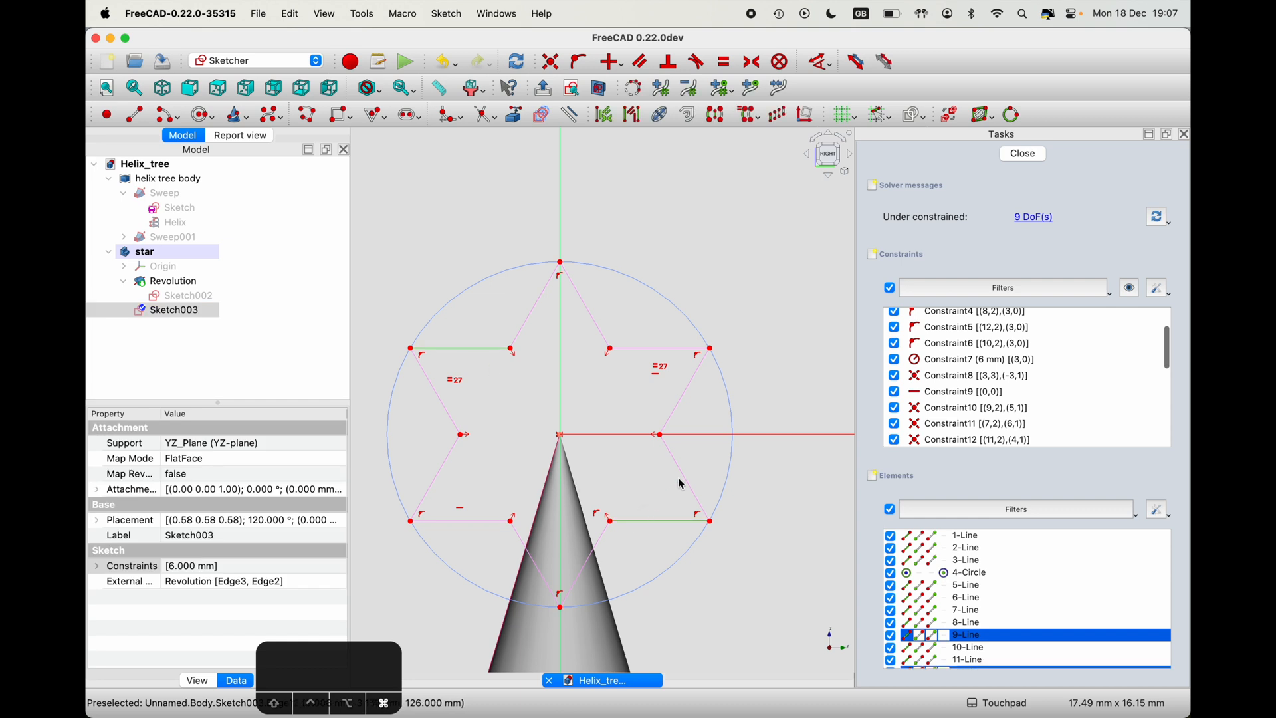
click(724, 62)
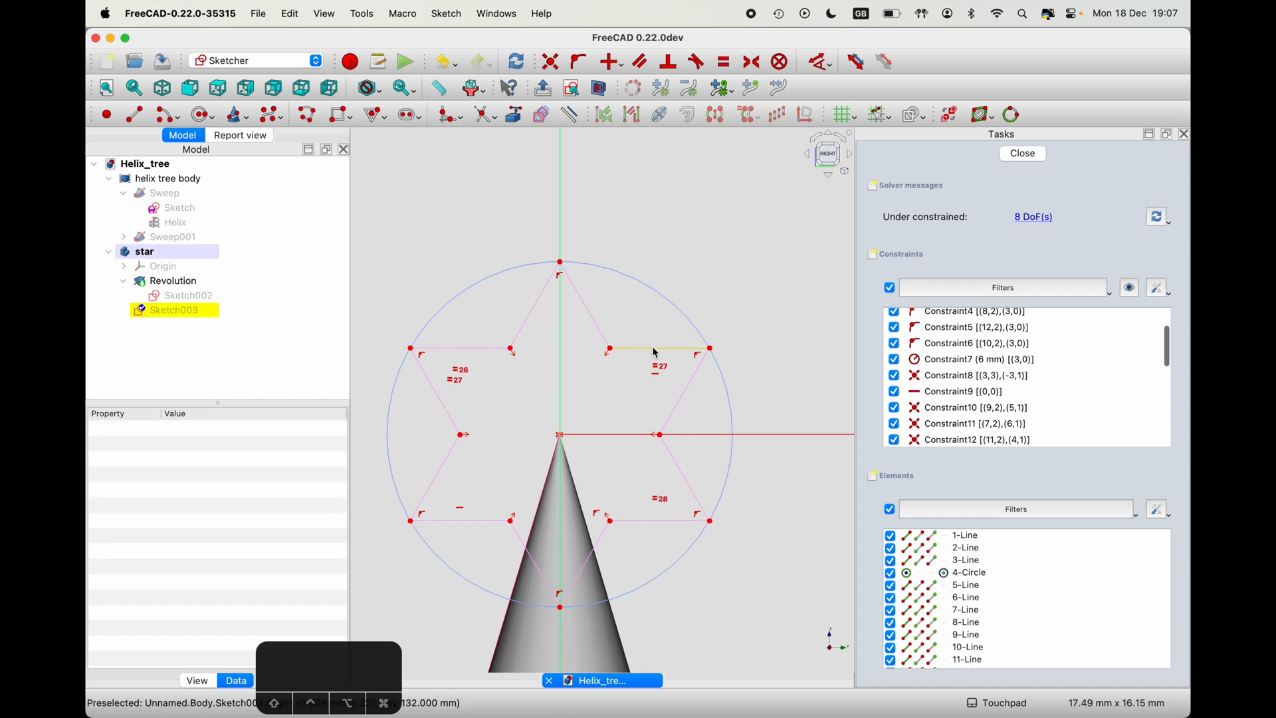
- Constrain the two slanted edges meeting at the star's right inner corner equal, and likewise the two meeting at its left inner corner
click(680, 463)
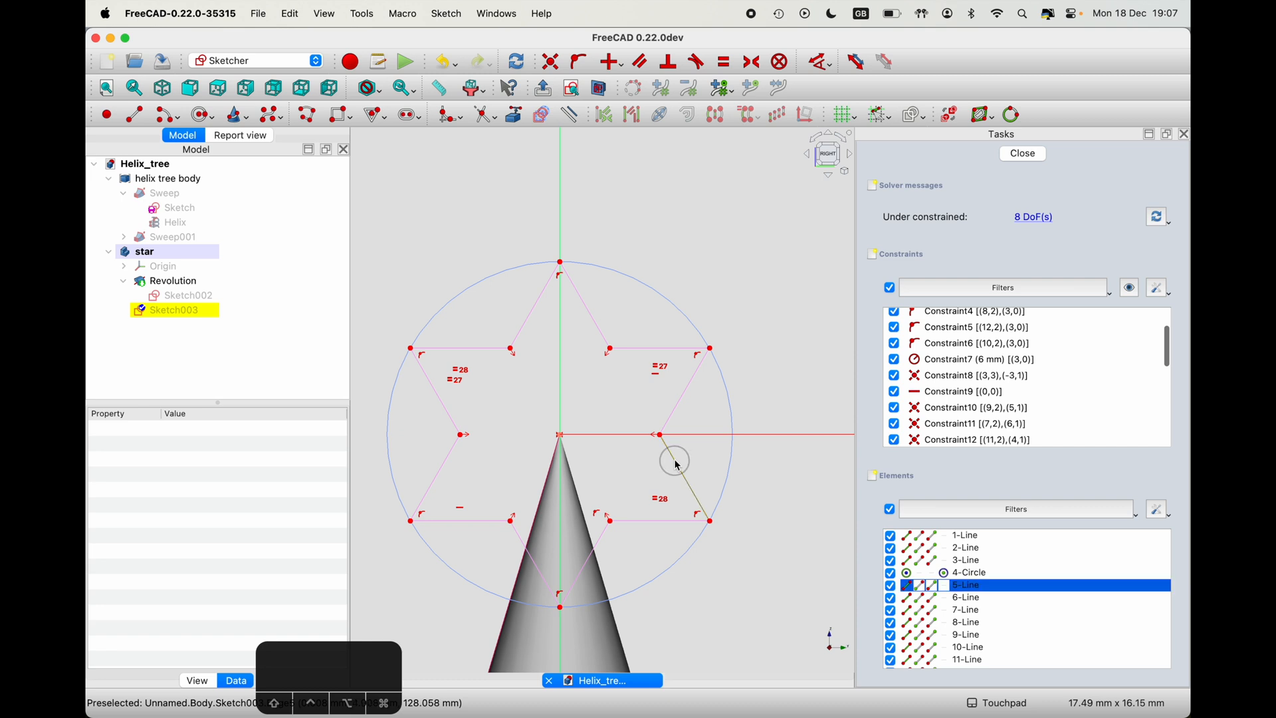
click(680, 398)
click(725, 62)
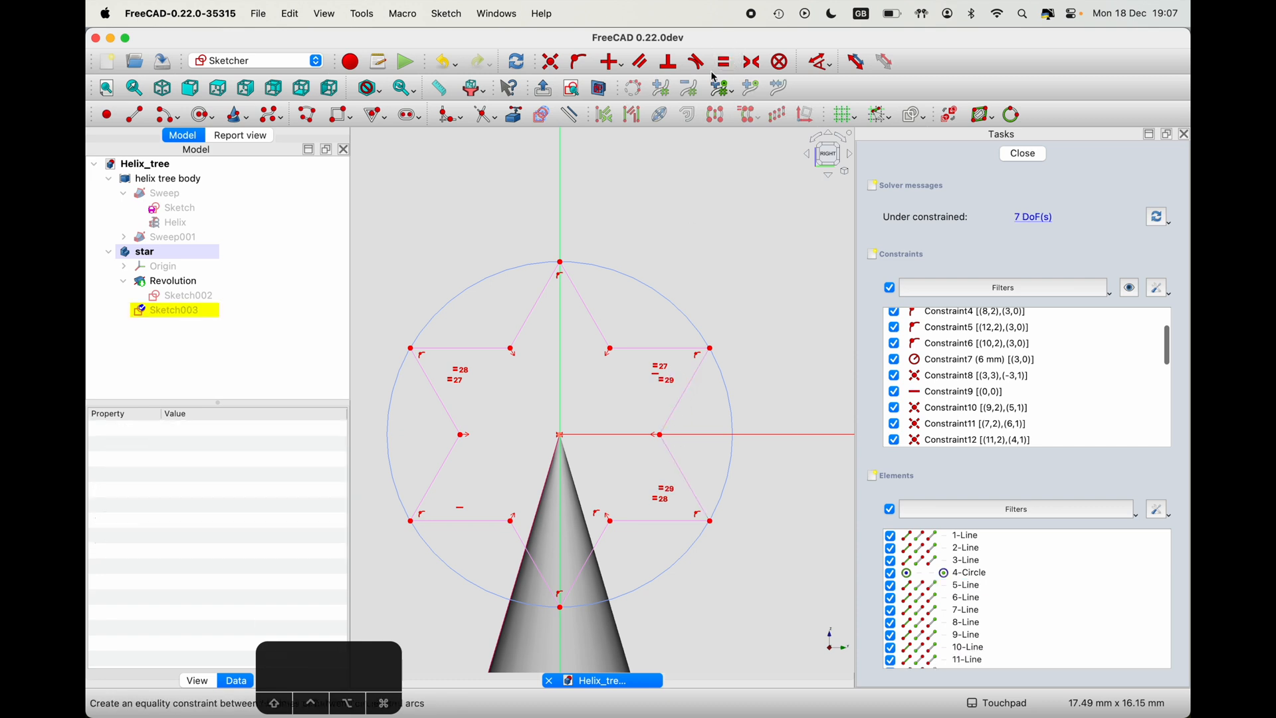
click(435, 392)
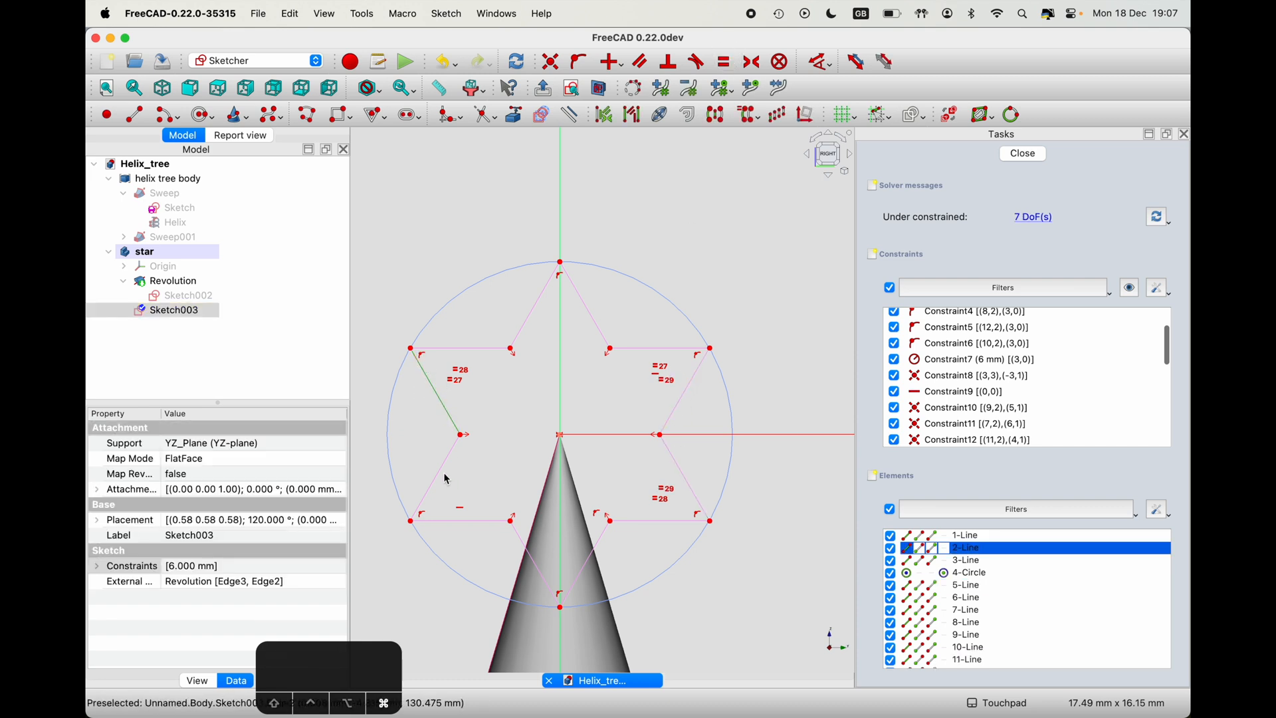
super+click(444, 467)
click(727, 65)
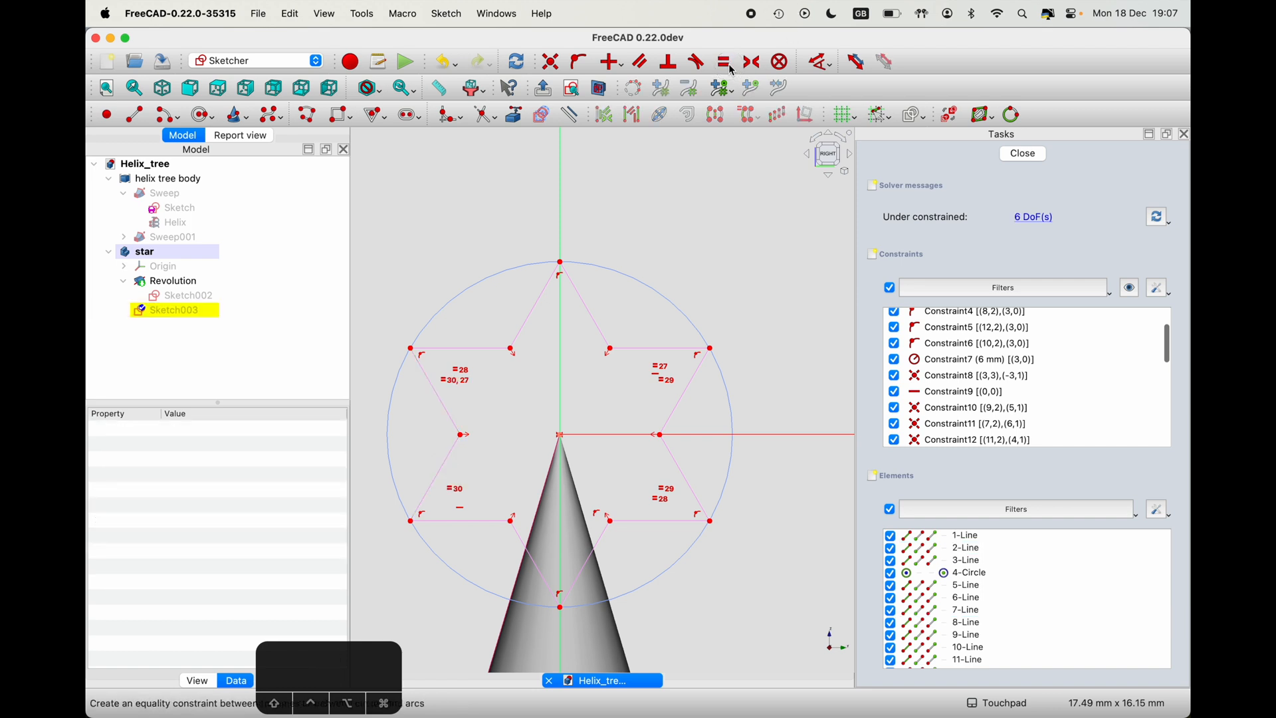
- Make the upper-left horizontal edge equal to the top tip's left edge, and the top tip's right edge equal to the lower horizontal and bottom-tip edges
click(482, 348)
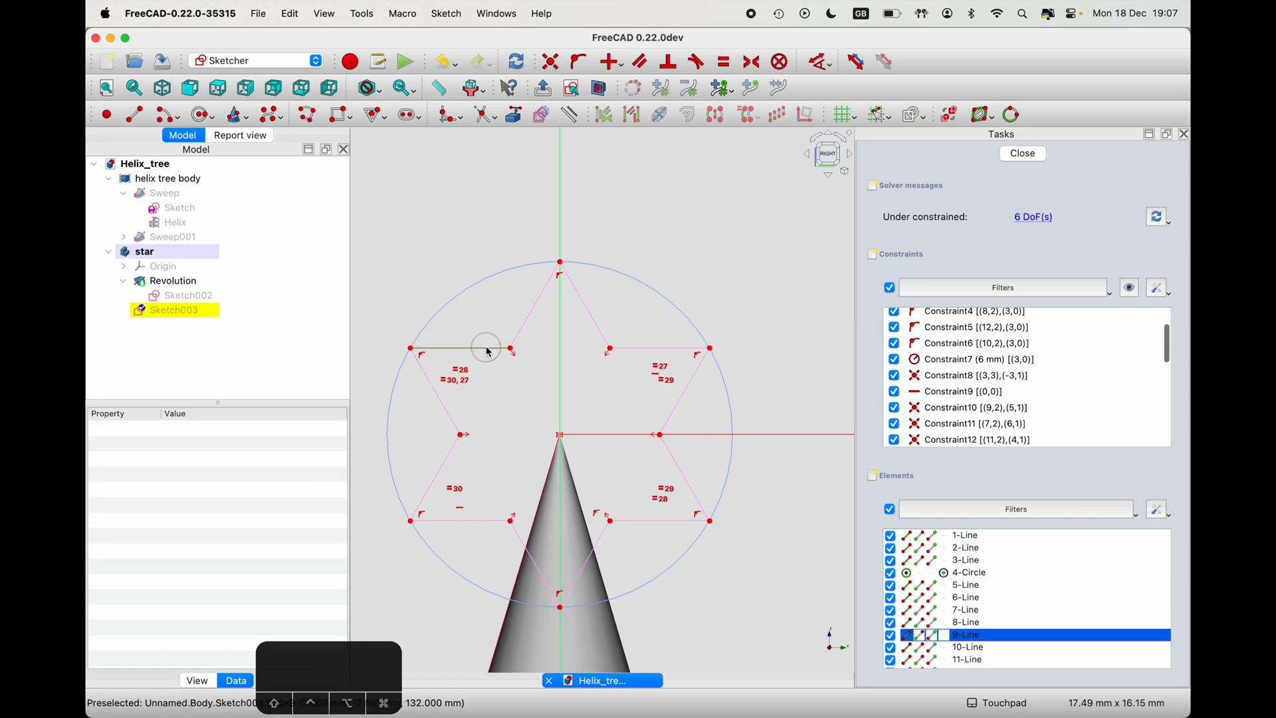
super+click(530, 325)
click(725, 62)
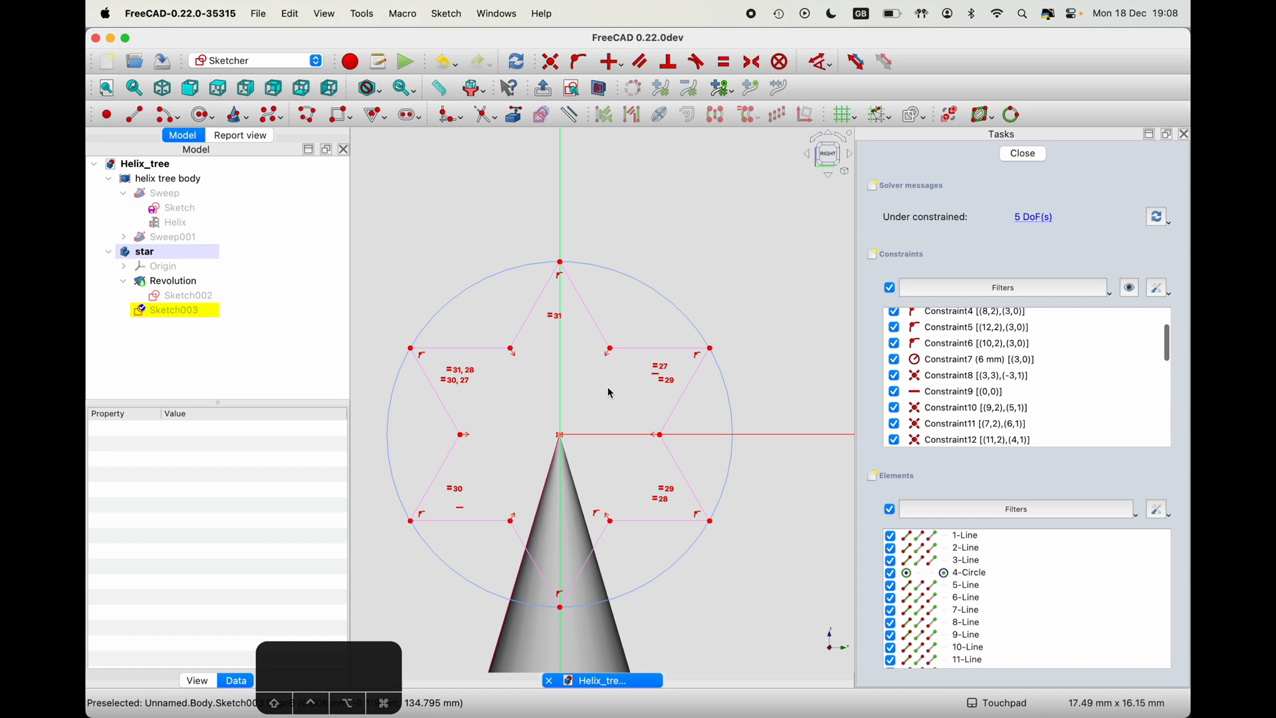
click(598, 323)
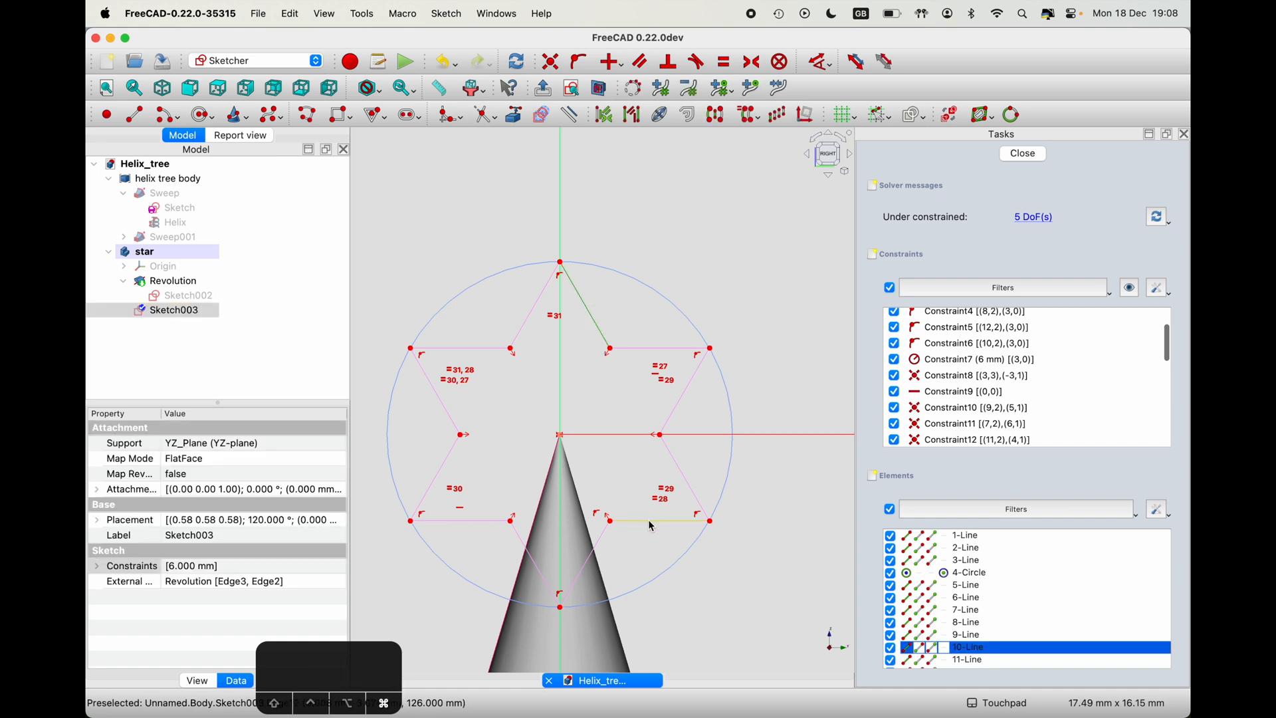
super+click(598, 548)
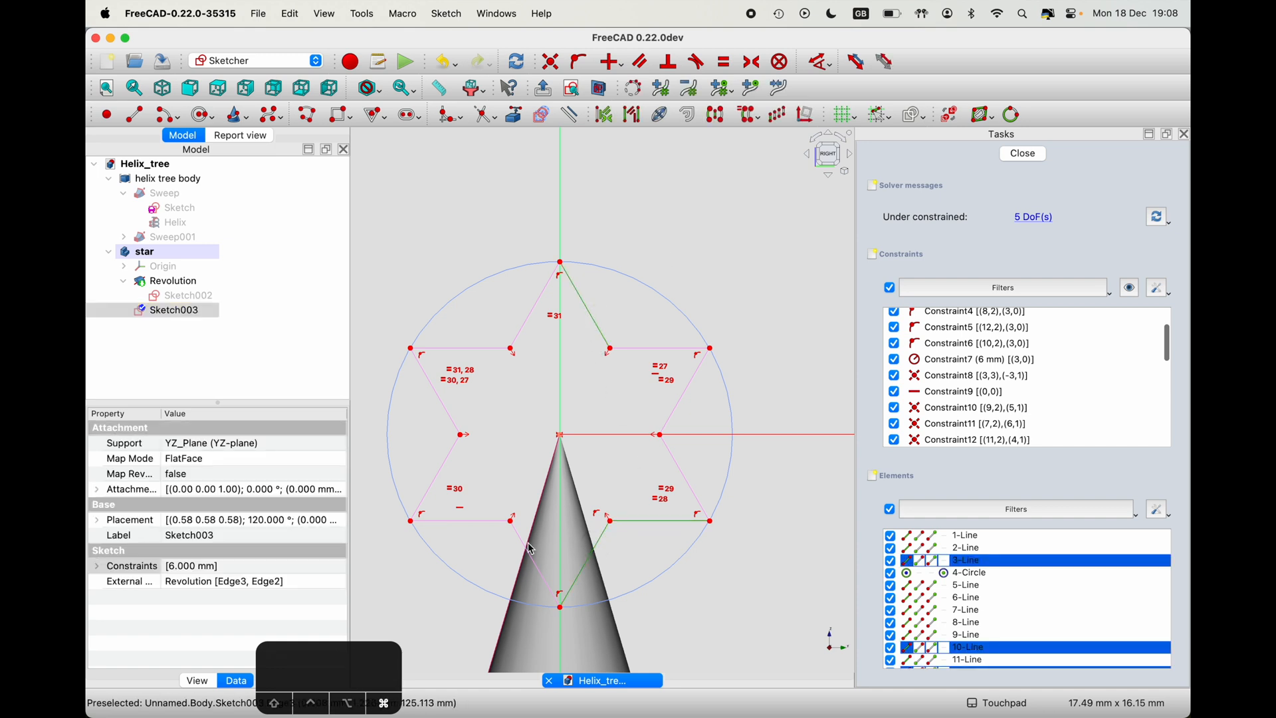
super+click(492, 520)
click(724, 62)
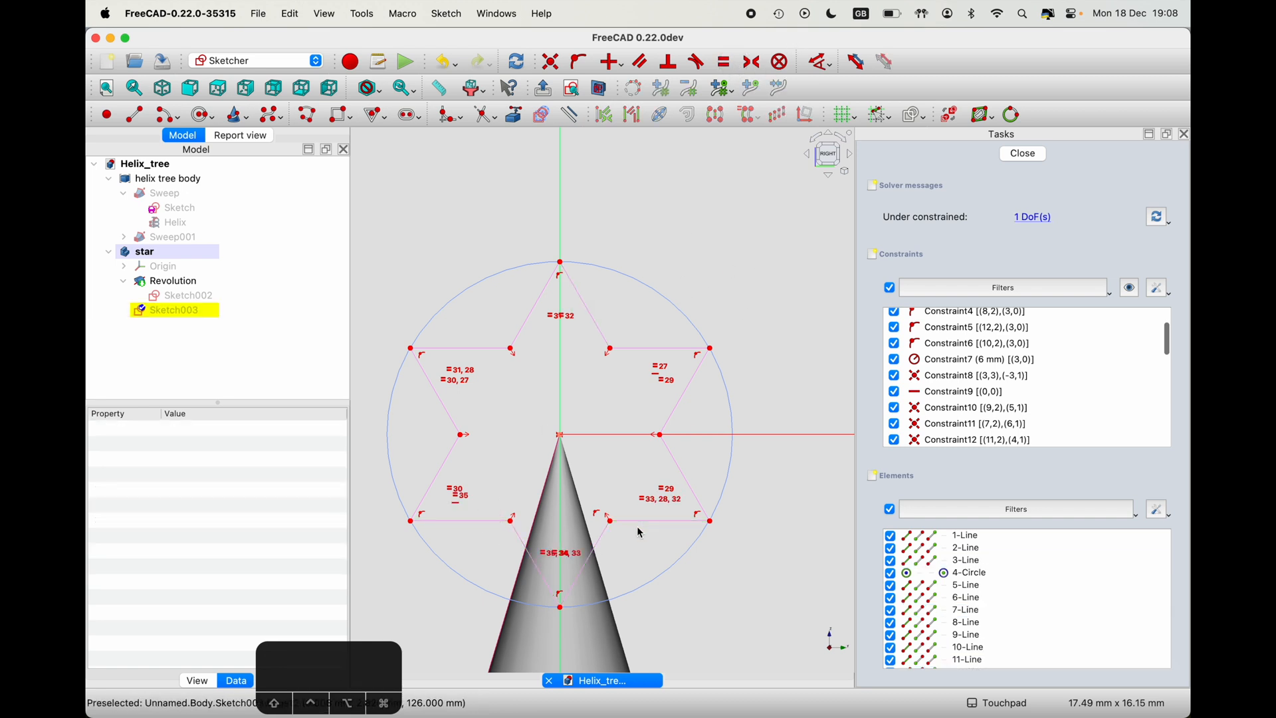
- Test how freely the star's inner corners, lower-left and bottom tips and the circle's centre move
drag(610, 520, 686, 529)
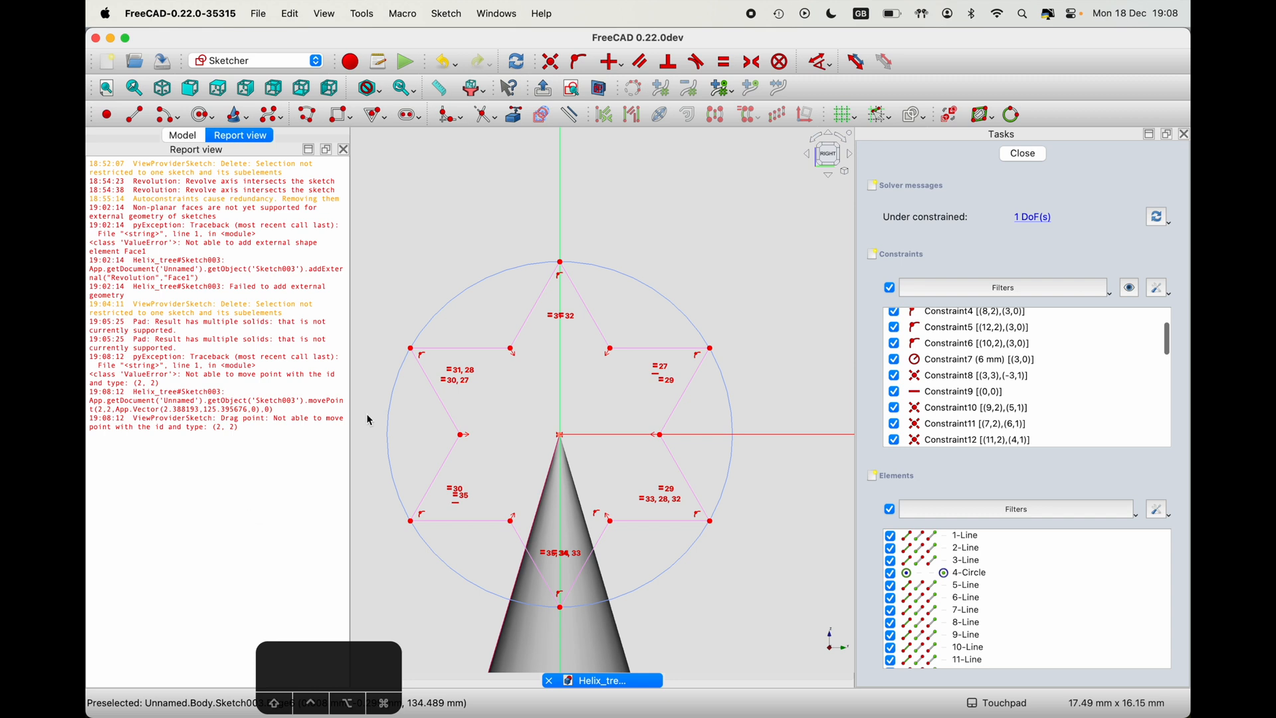
drag(510, 349, 488, 364)
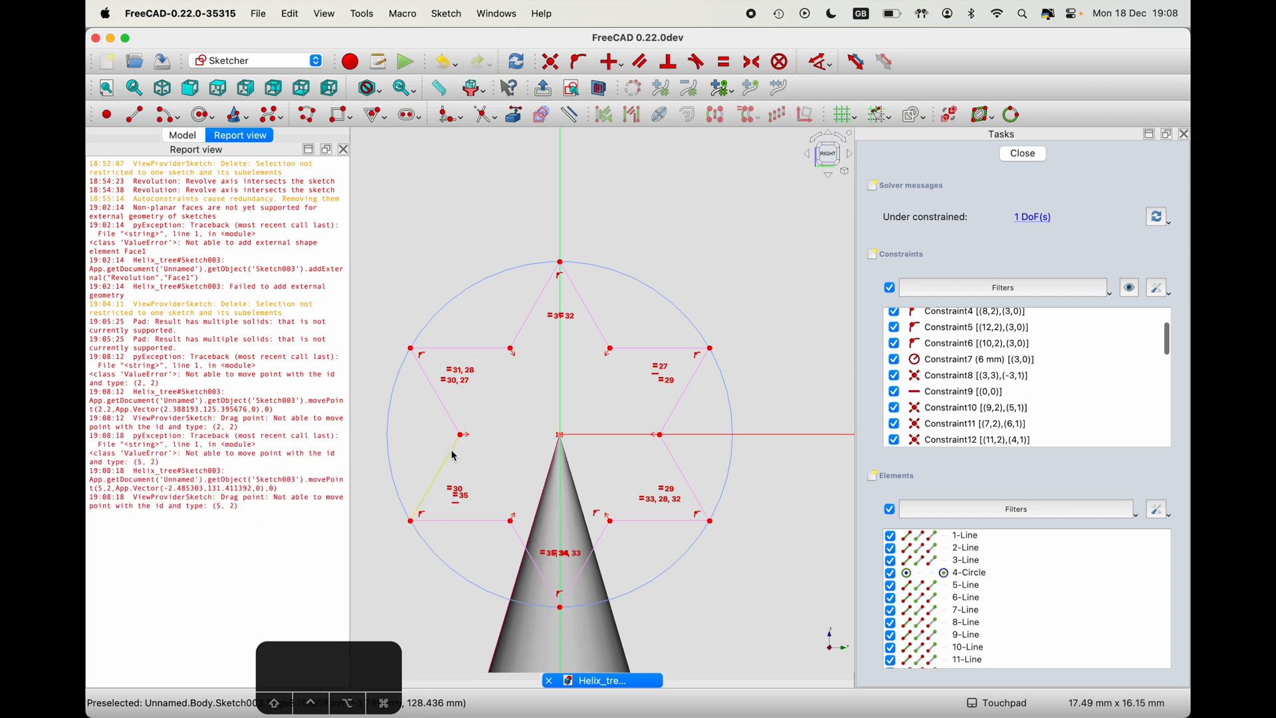
drag(460, 435, 449, 436)
drag(411, 522, 401, 522)
mouse_move(559, 435)
mouse_down()
mouse_move(559, 462)
mouse_move(559, 424)
mouse_up()
drag(560, 607, 564, 434)
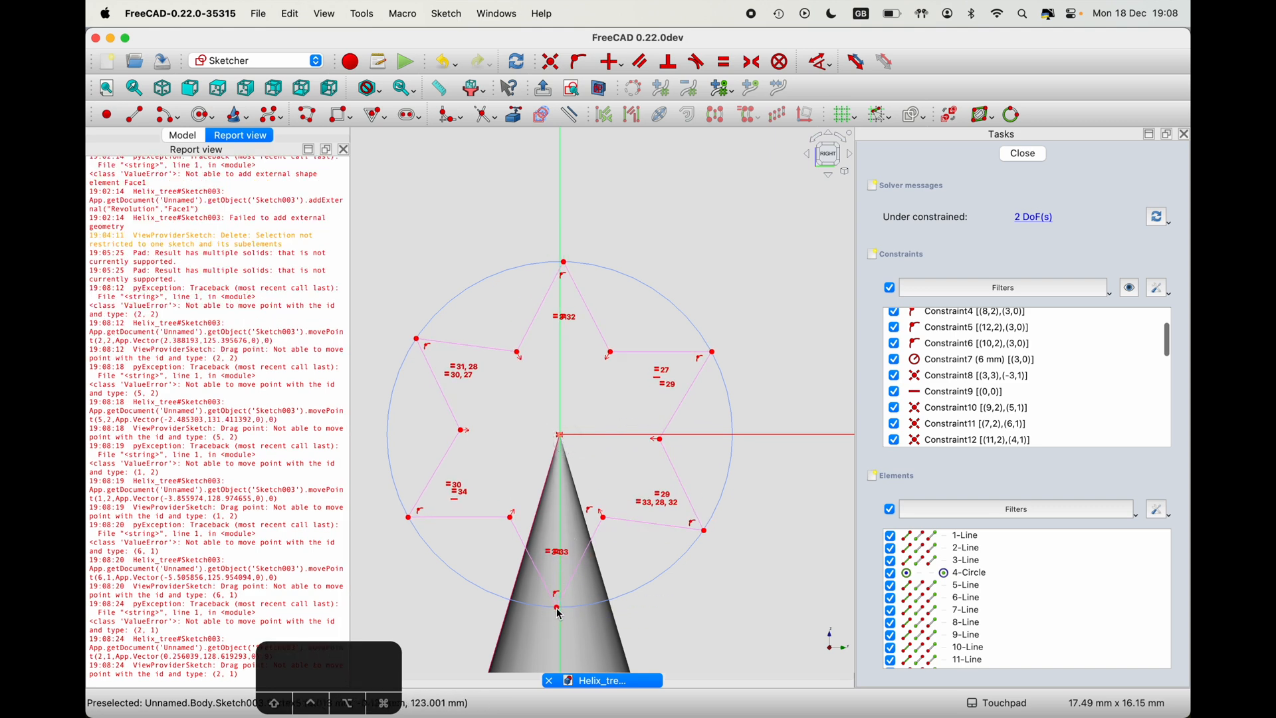
drag(560, 612, 558, 608)
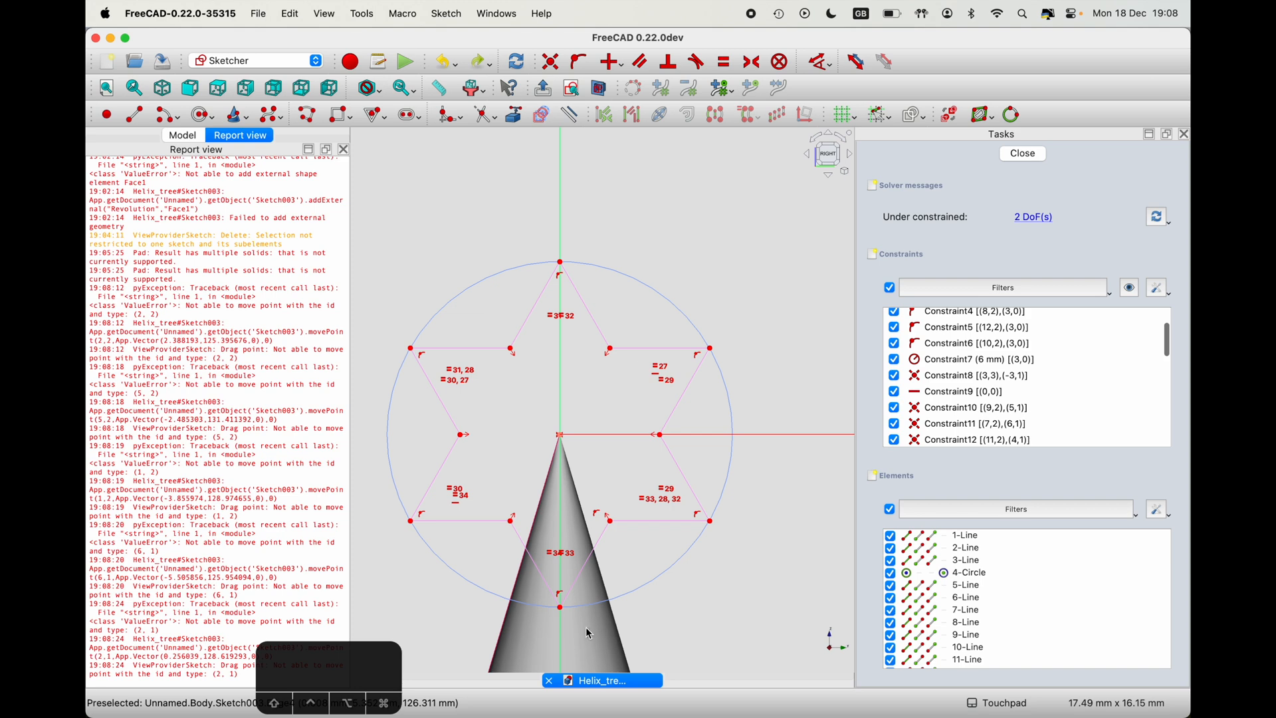
- Constrain the star's bottom tip onto the vertical axis and test how freely its top tip, centre and right inner corner move
click(559, 606)
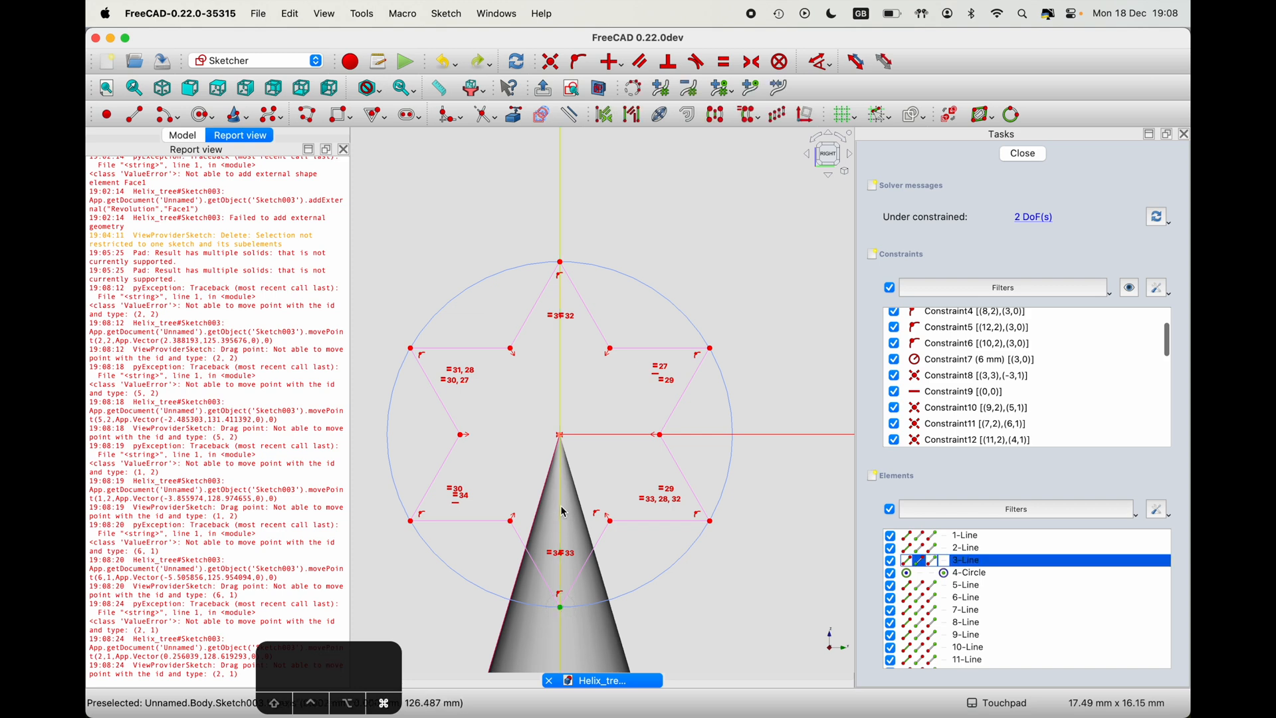
super+click(560, 409)
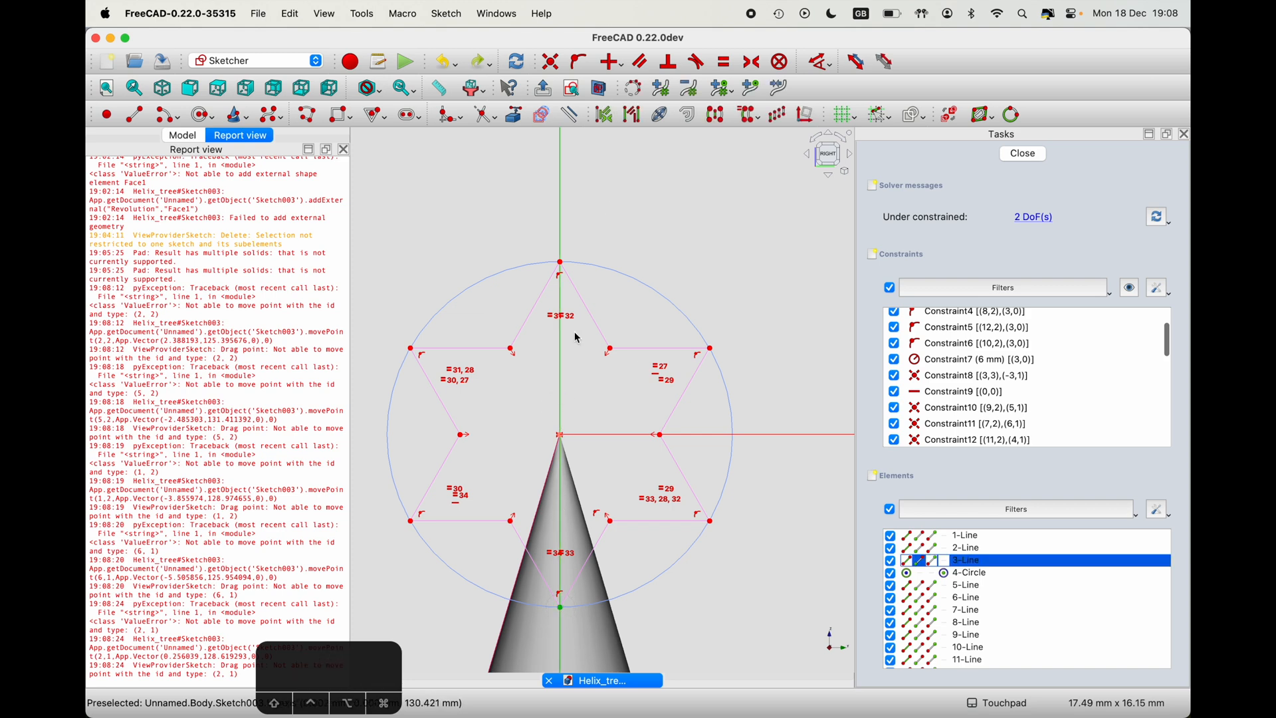
click(581, 64)
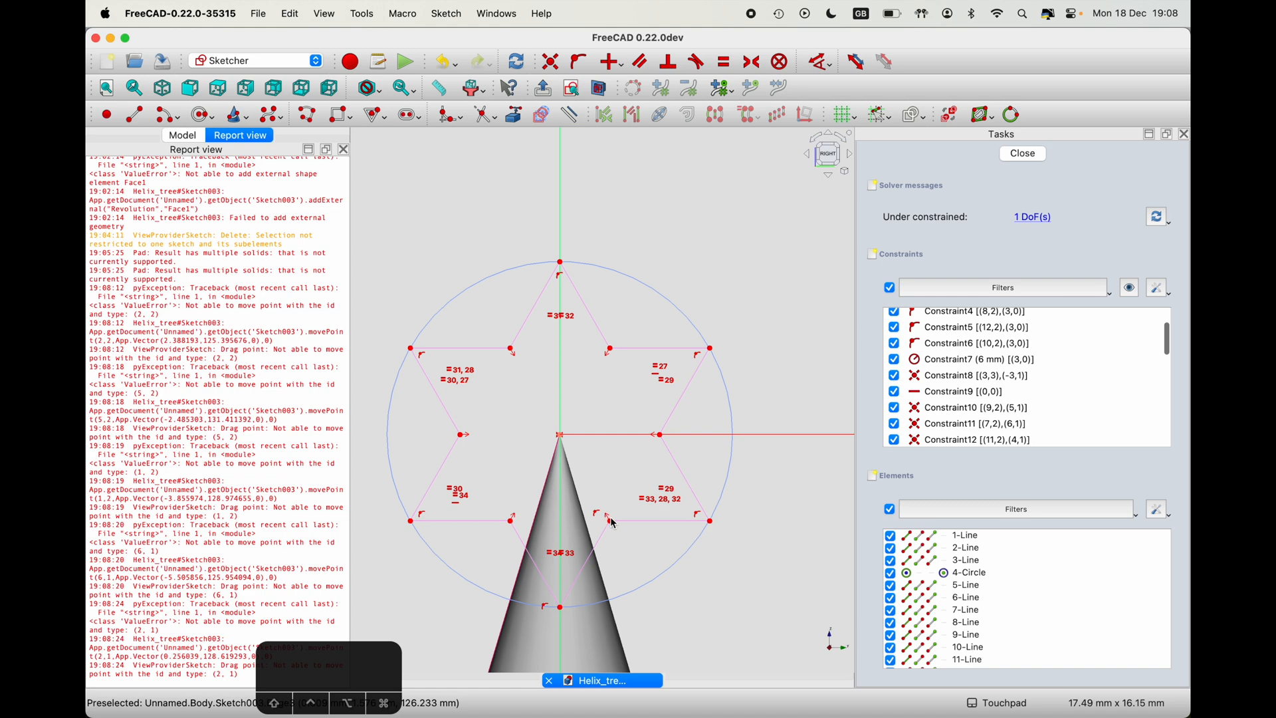
drag(560, 263, 539, 272)
drag(560, 434, 543, 442)
mouse_move(662, 437)
mouse_down()
mouse_move(642, 458)
mouse_move(671, 452)
mouse_move(650, 447)
mouse_move(660, 447)
mouse_up()
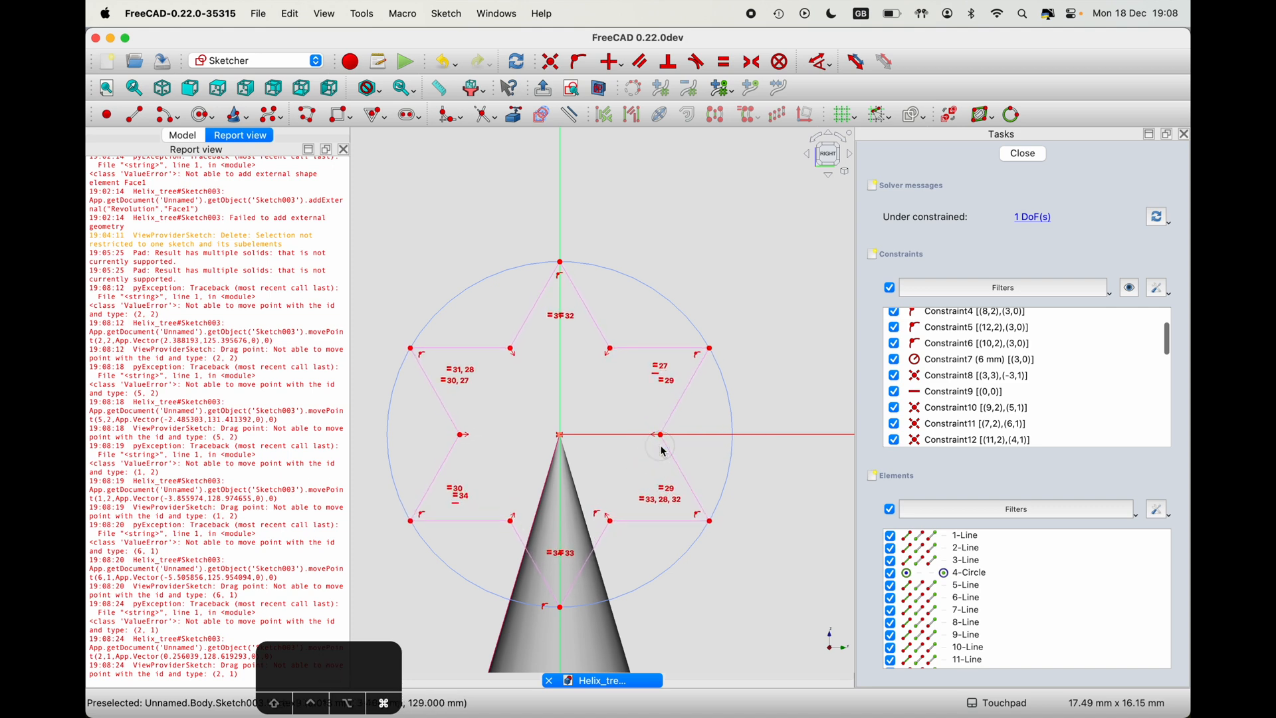
- Dimension the horizontal distance between the star's left inner corner and the circle's centre
click(464, 435)
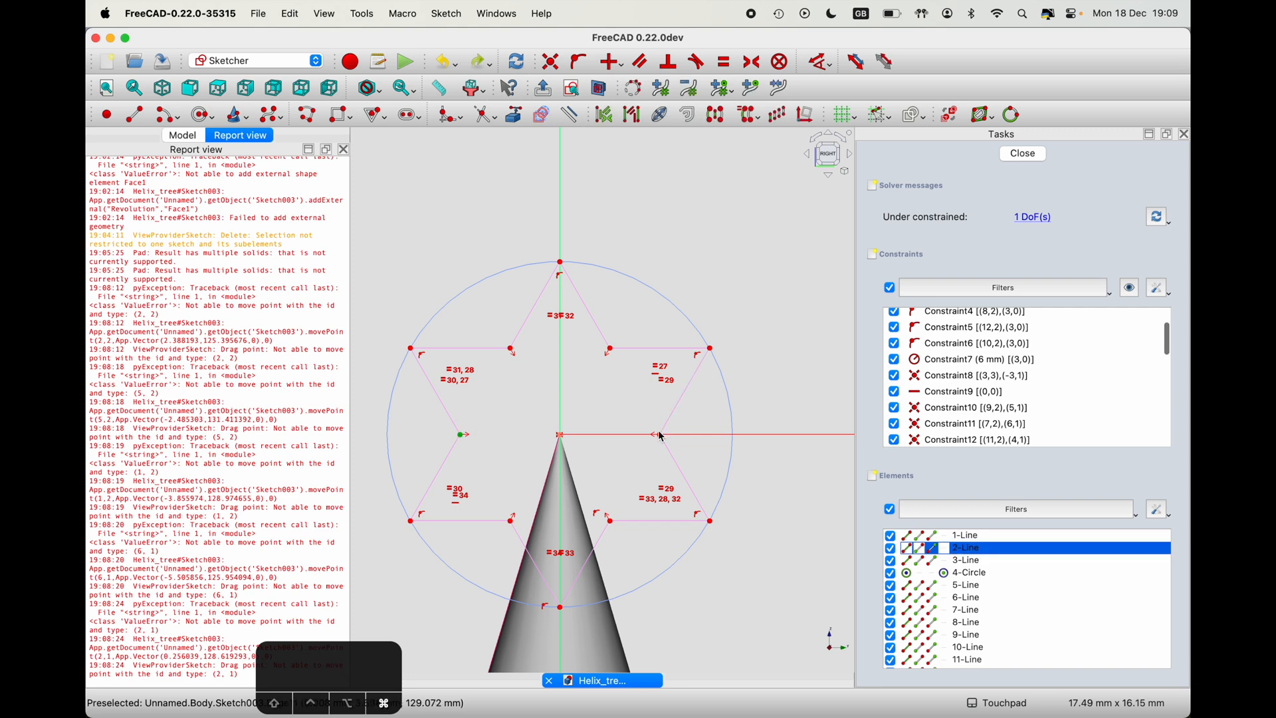
super+click(561, 435)
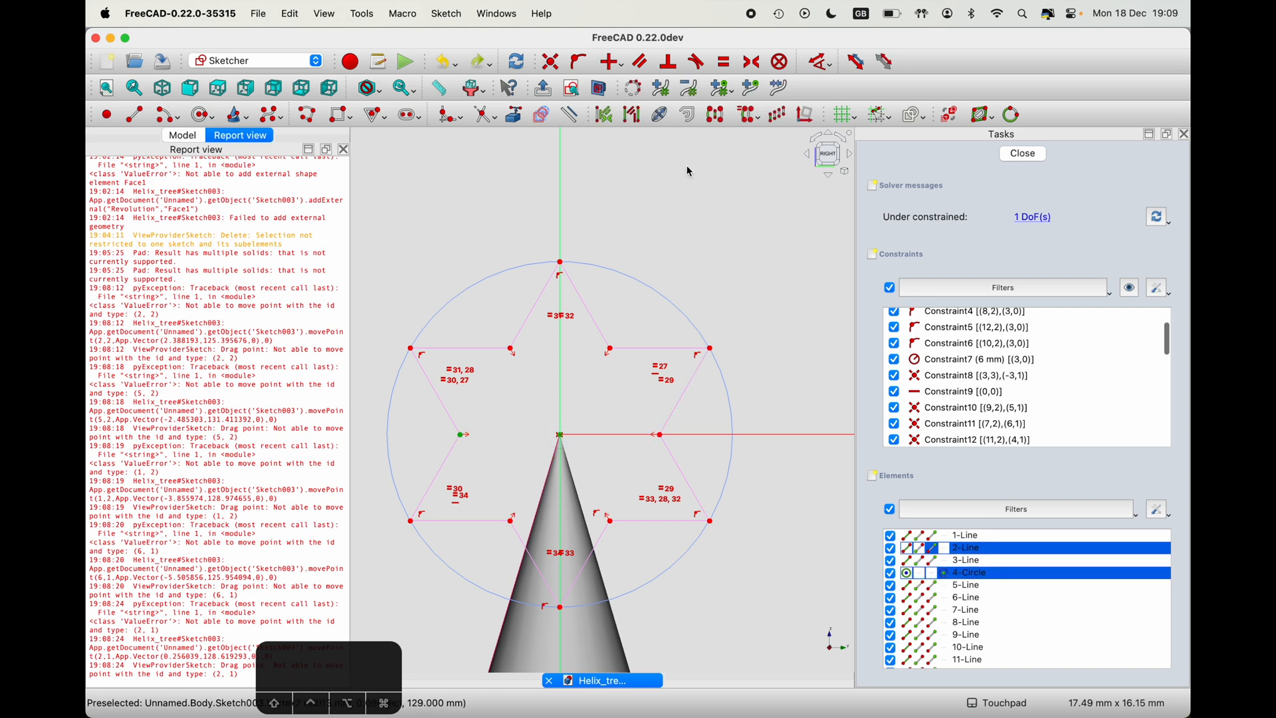
click(752, 62)
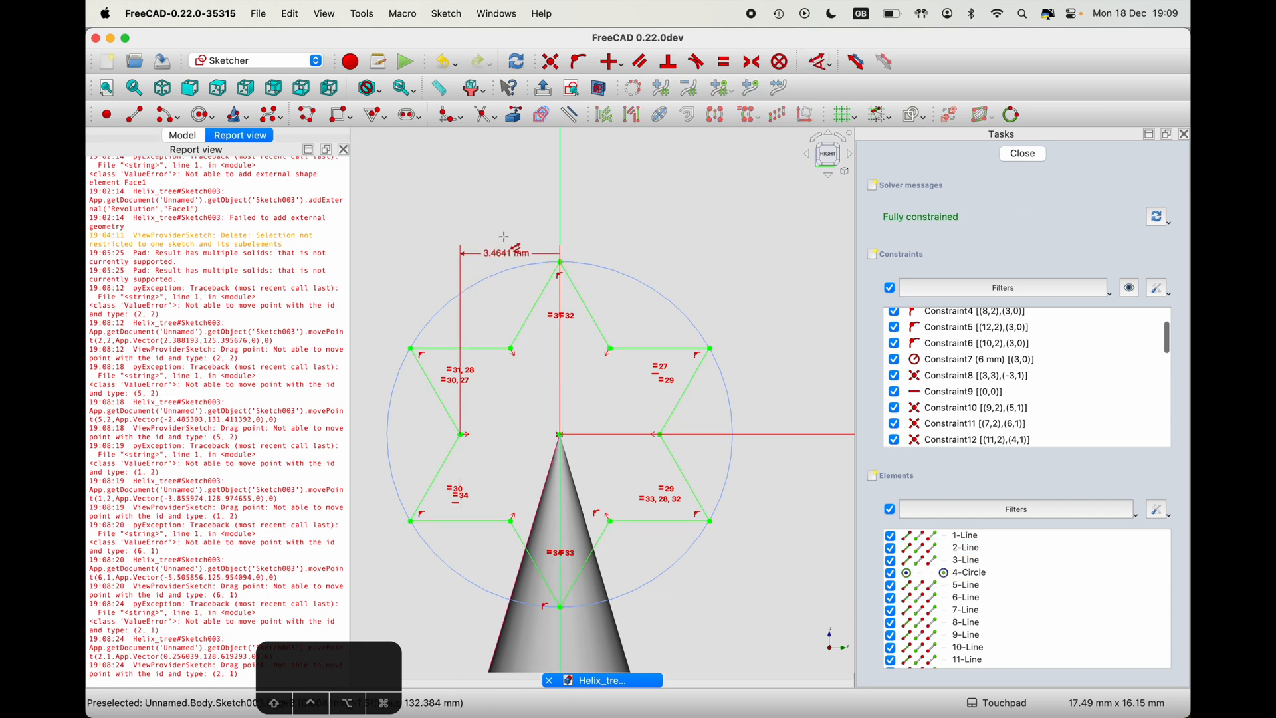
click(416, 207)
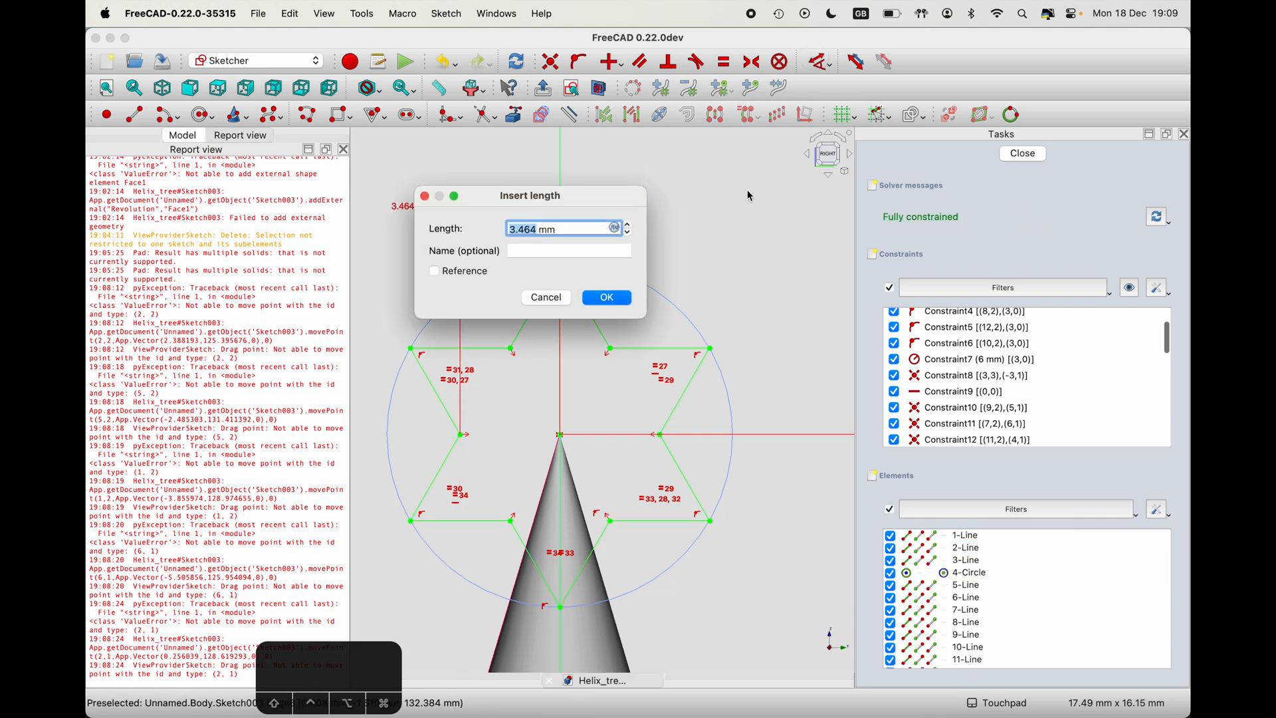
click(620, 300)
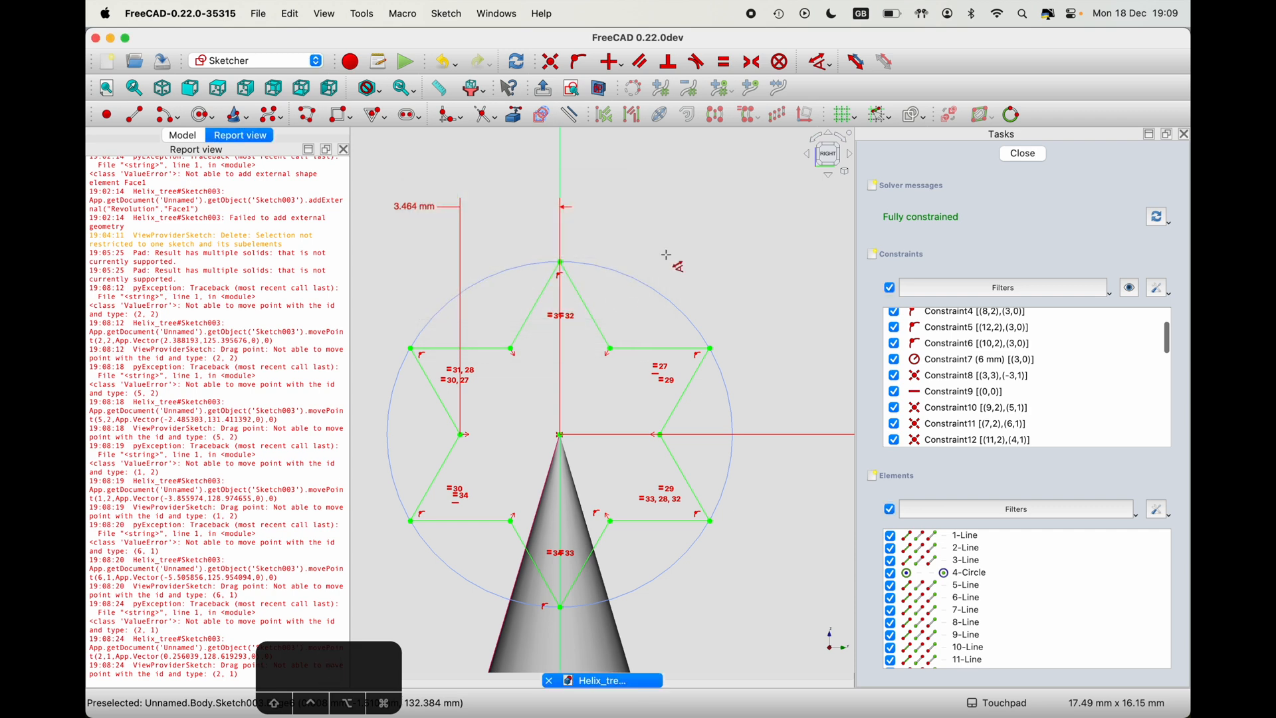
- Set the horizontal distance between the star's left inner corner and the circle's centre to 3 mm
click(186, 135)
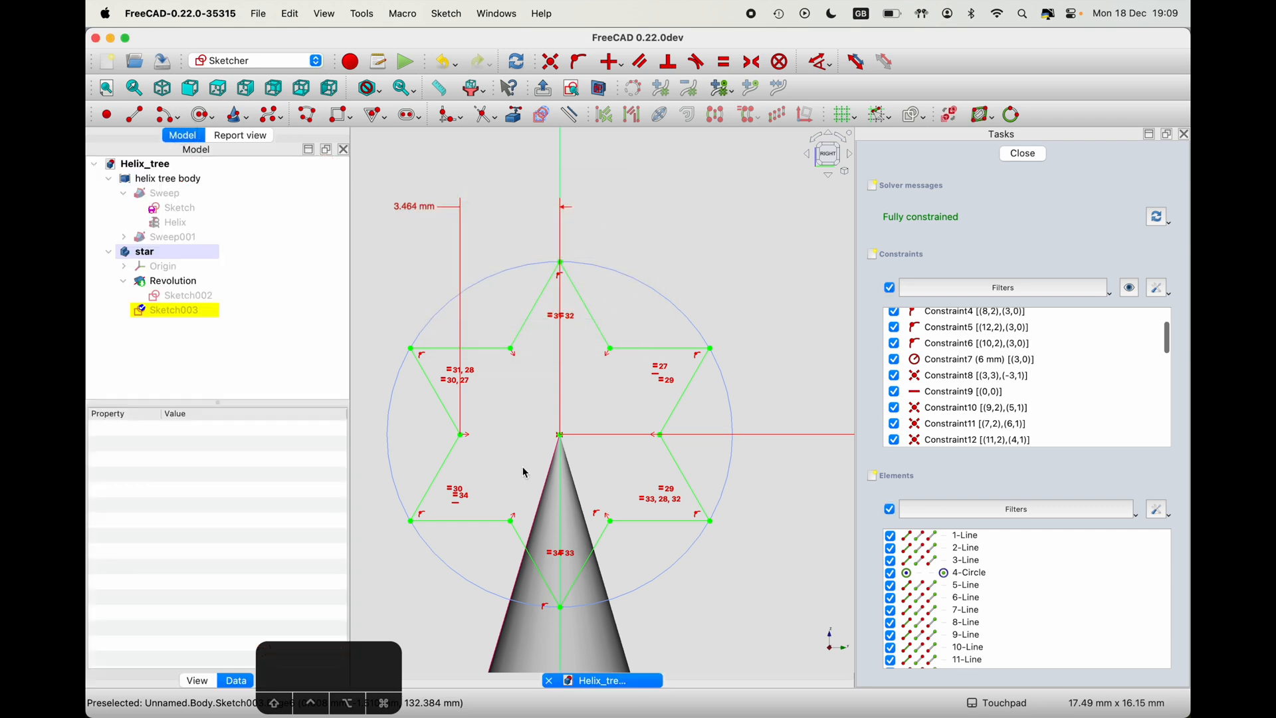
double_click(408, 207)
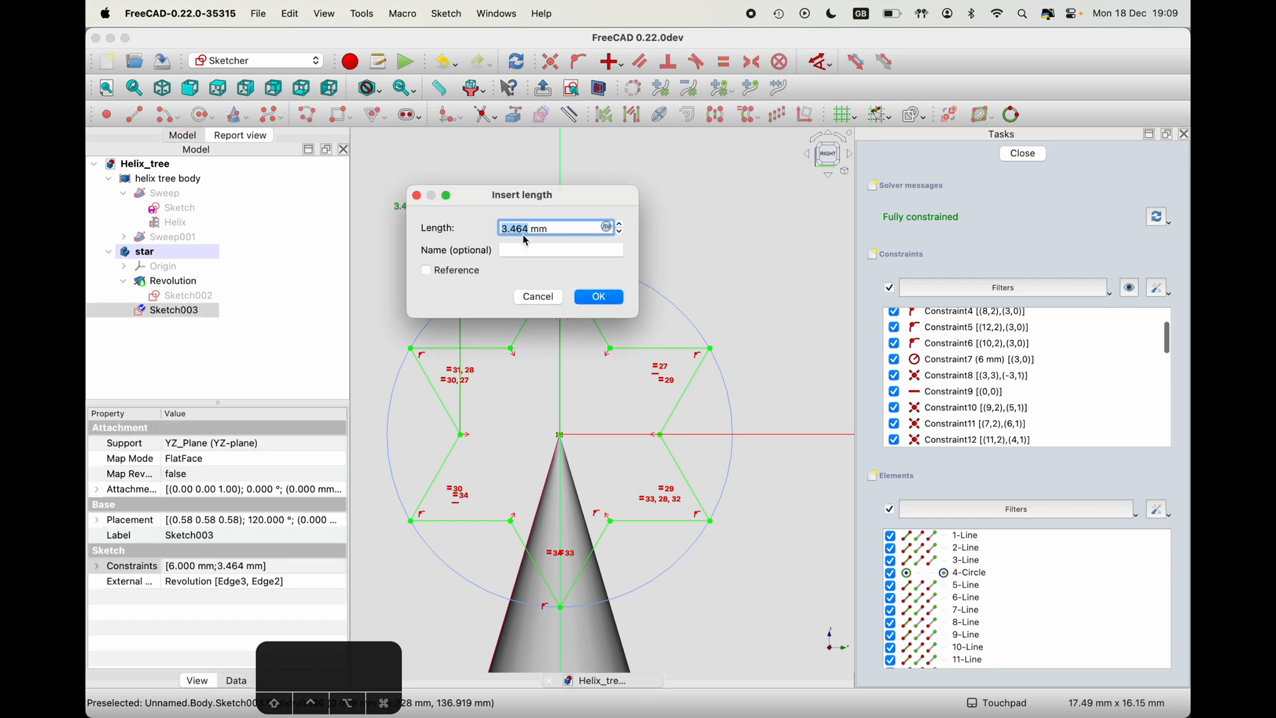
text(3)
click(600, 299)
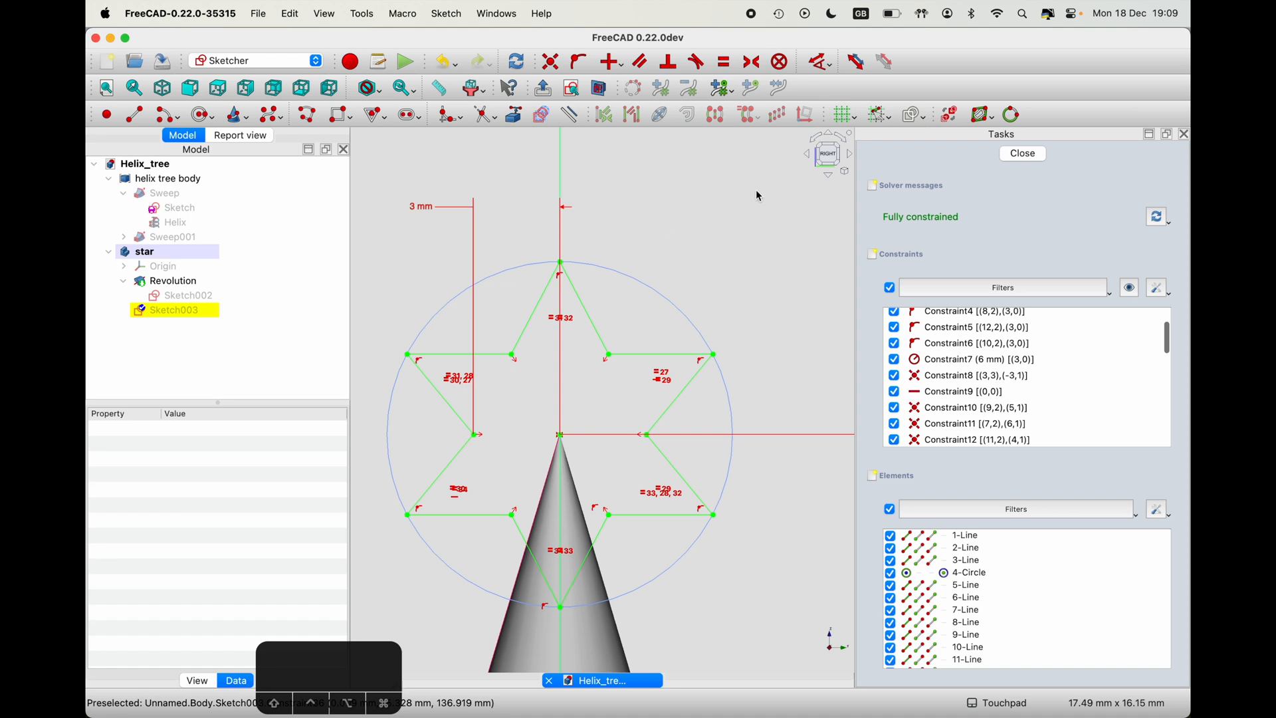
- Name the radius constraint of the star's outer circle StarRadius
click(495, 282)
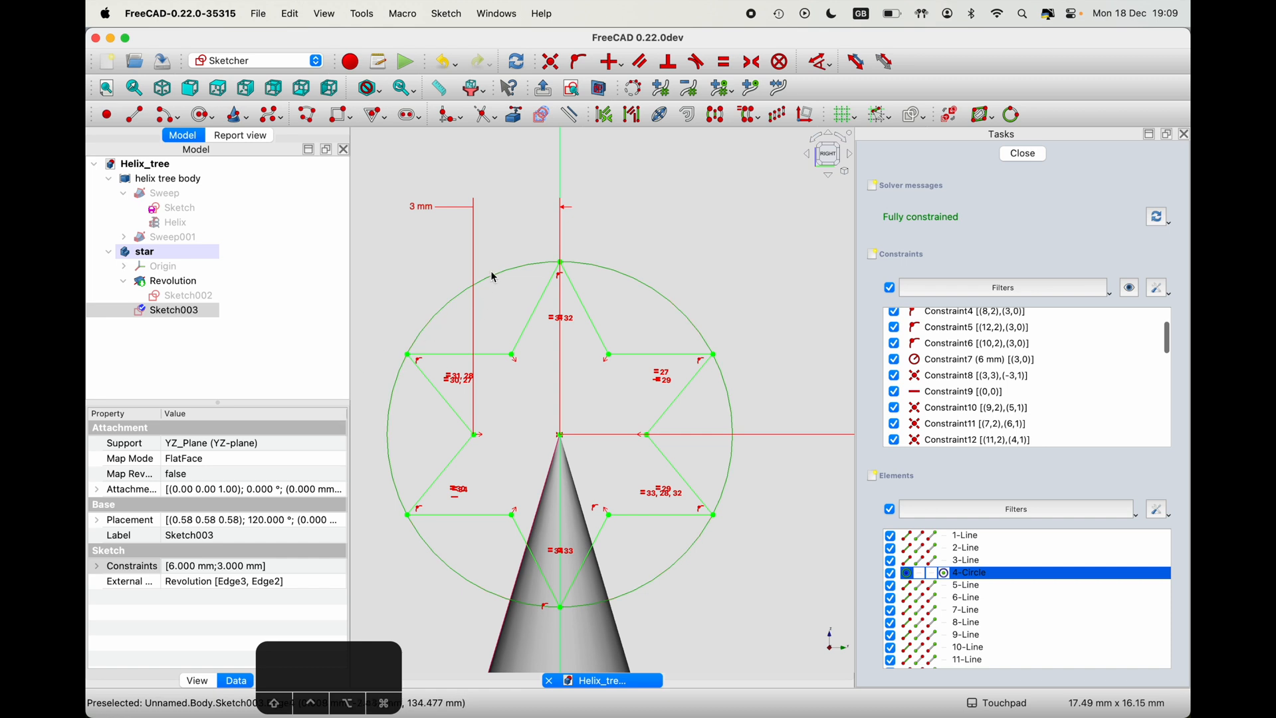
scroll(958, 423, down, 5)
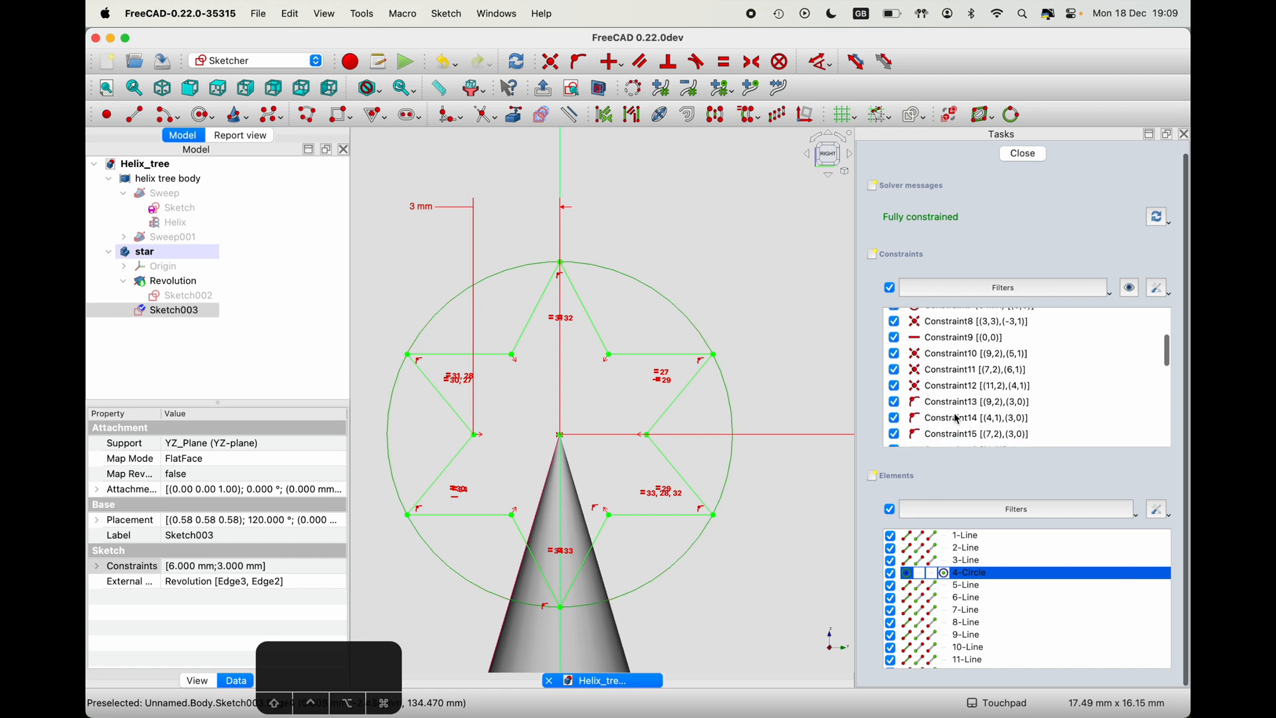
scroll(958, 423, up, 6)
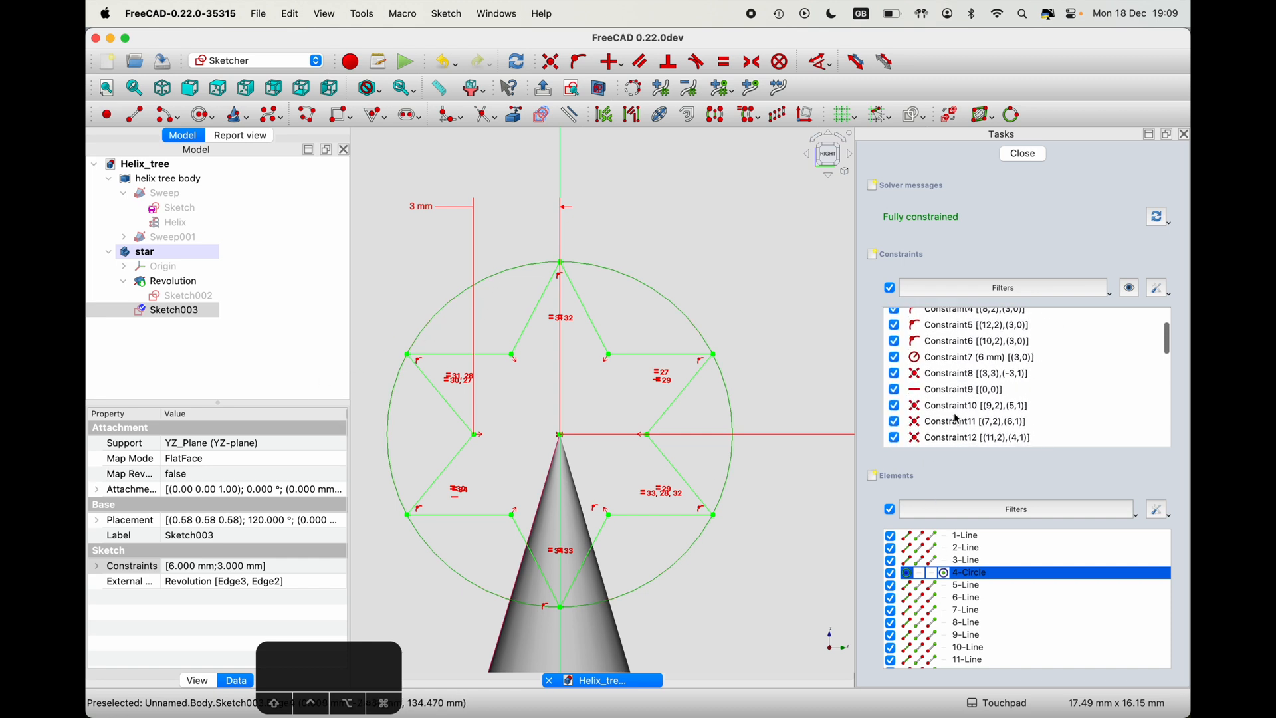
scroll(762, 425, down, 10)
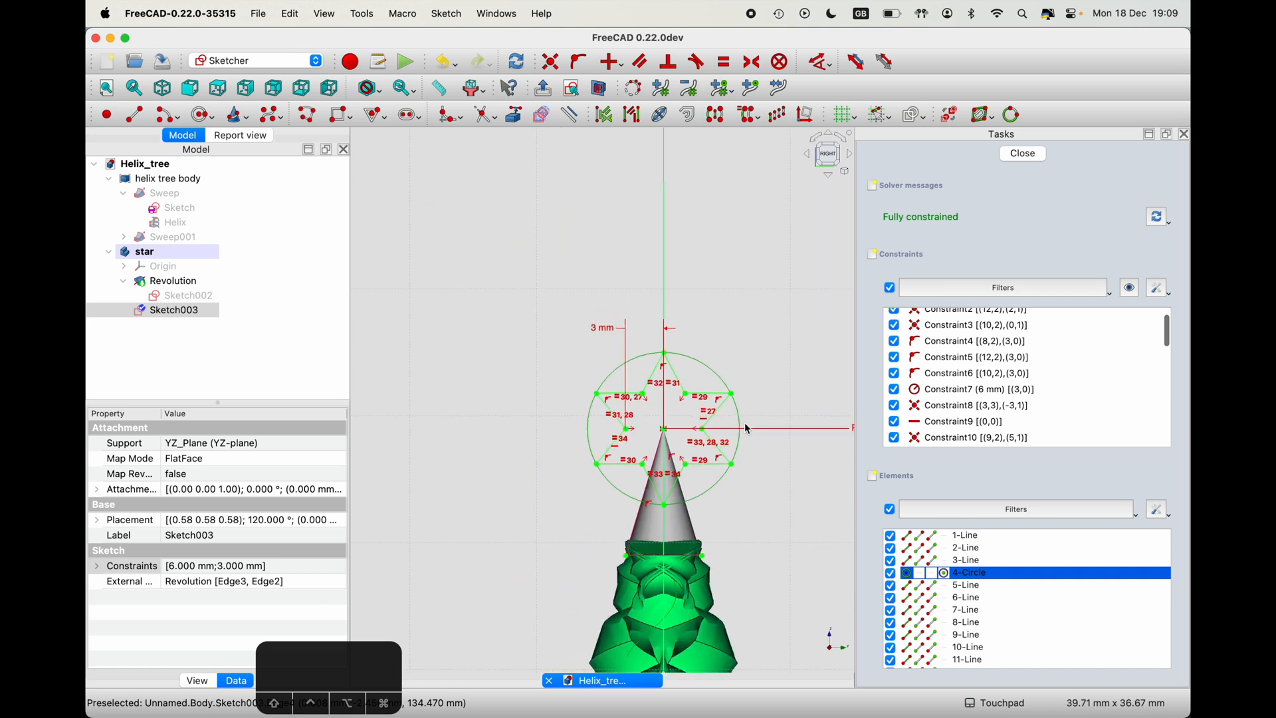
double_click(761, 427)
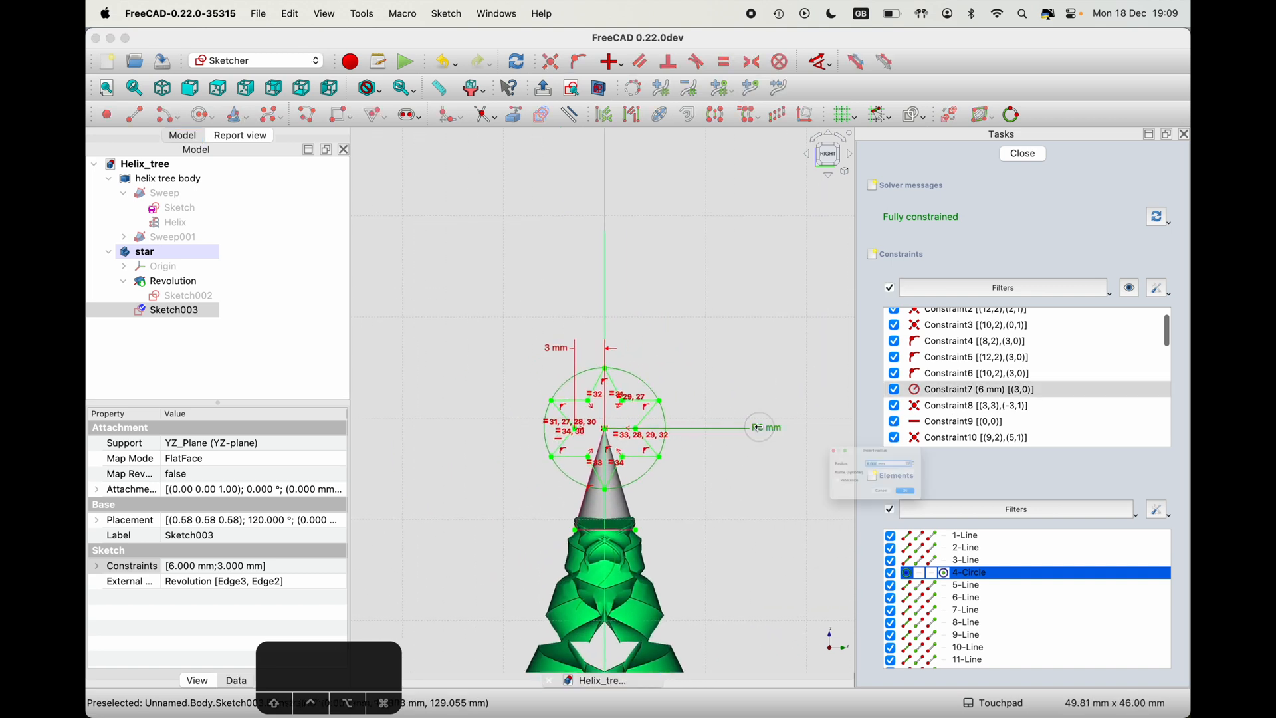
click(882, 474)
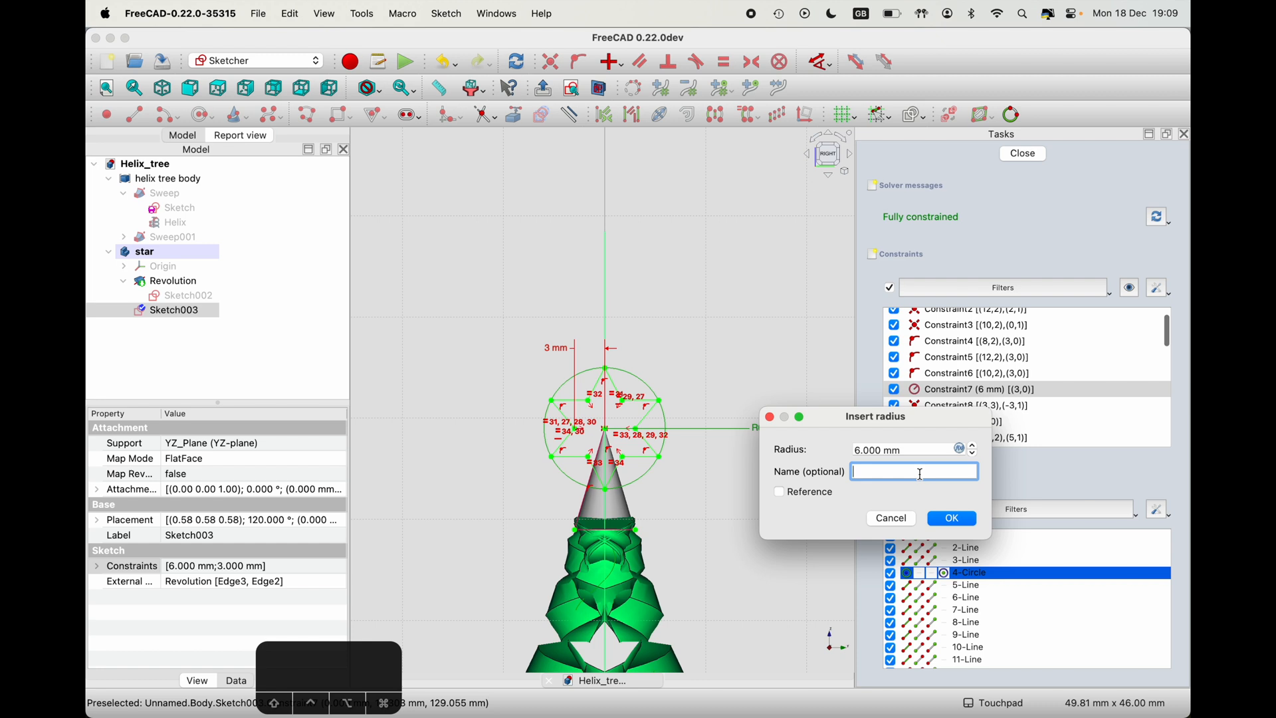
text(Star )
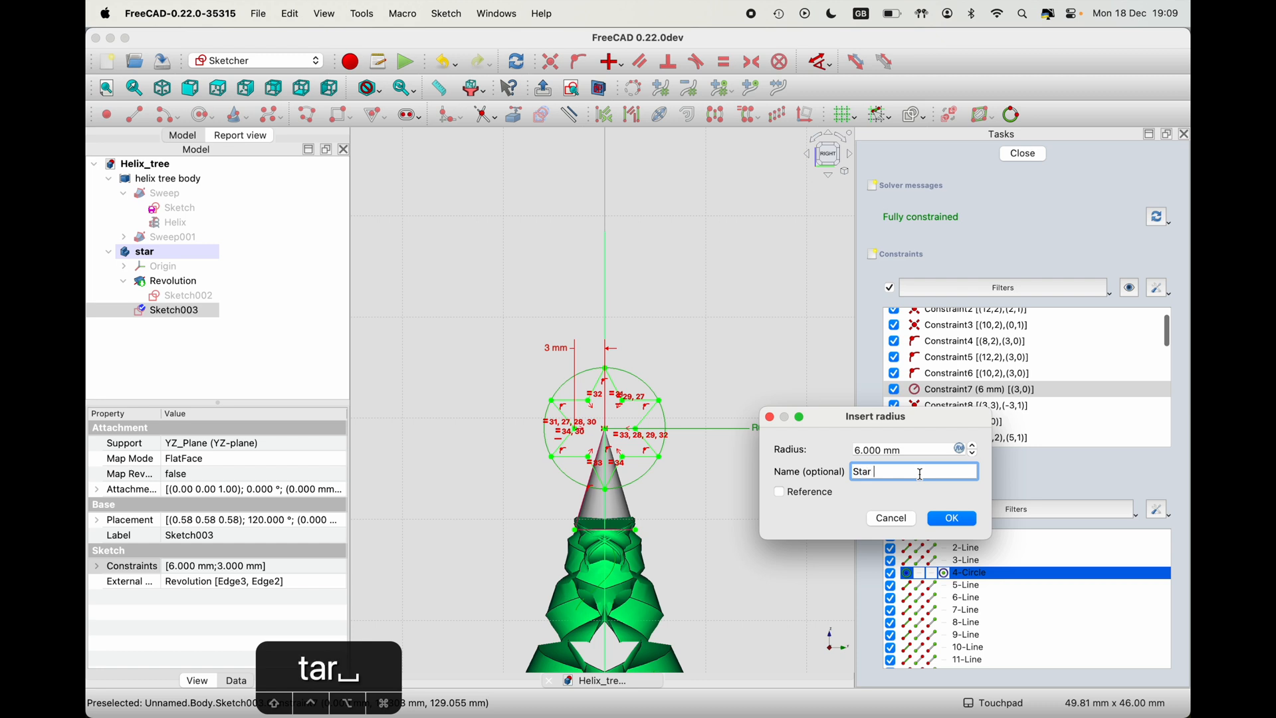
text(Radius)
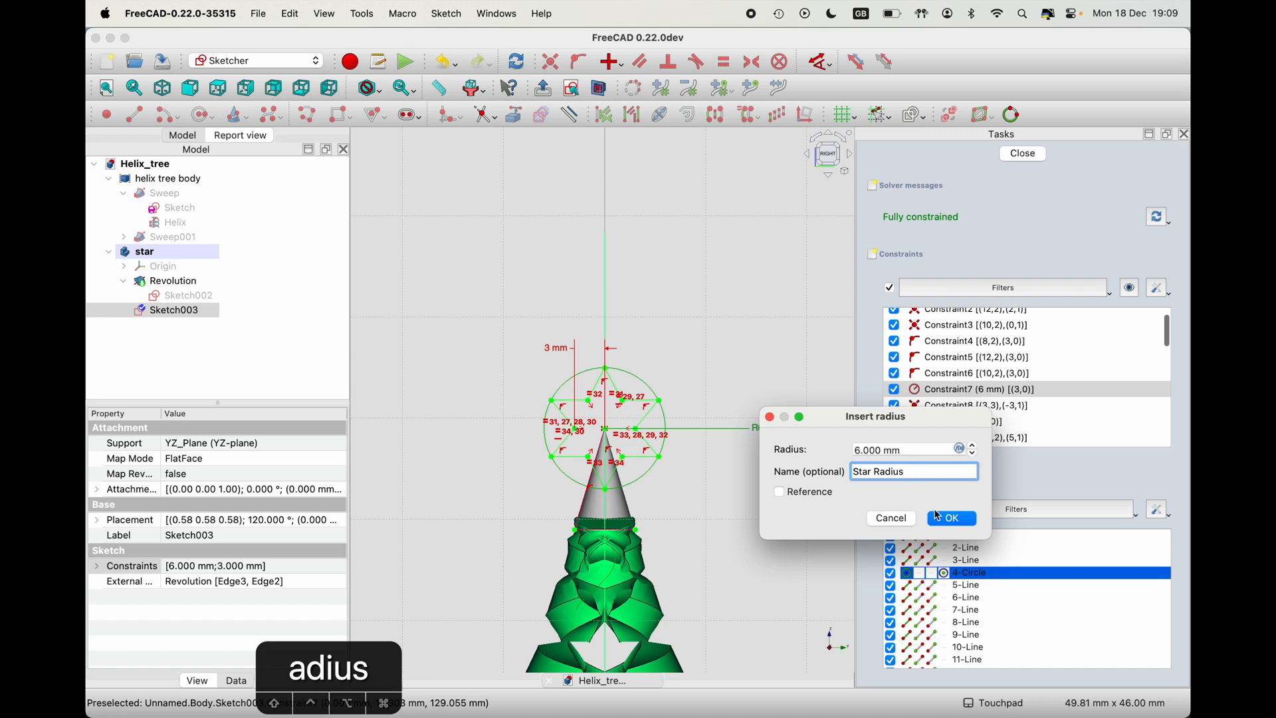
click(876, 472)
key(BackSpace)
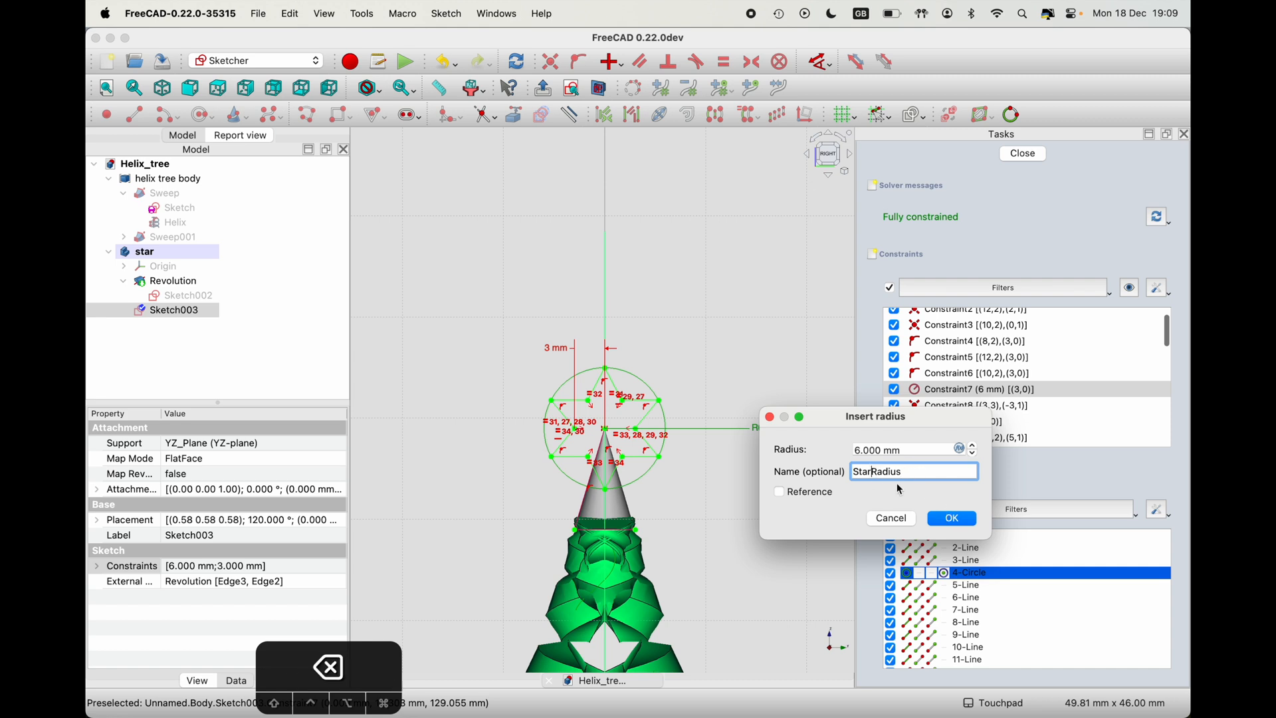
click(955, 521)
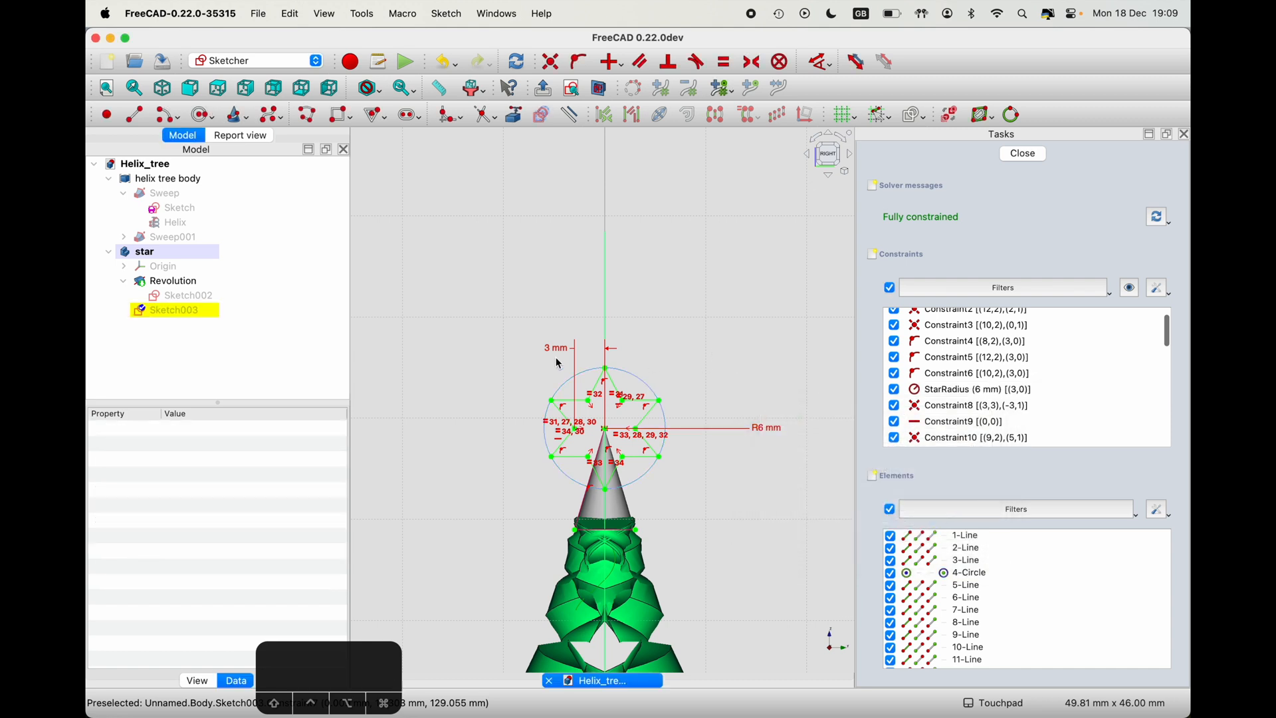
- Try to drive the left inner corner's horizontal distance with an expression that references StarRadius through Sketch003
double_click(556, 352)
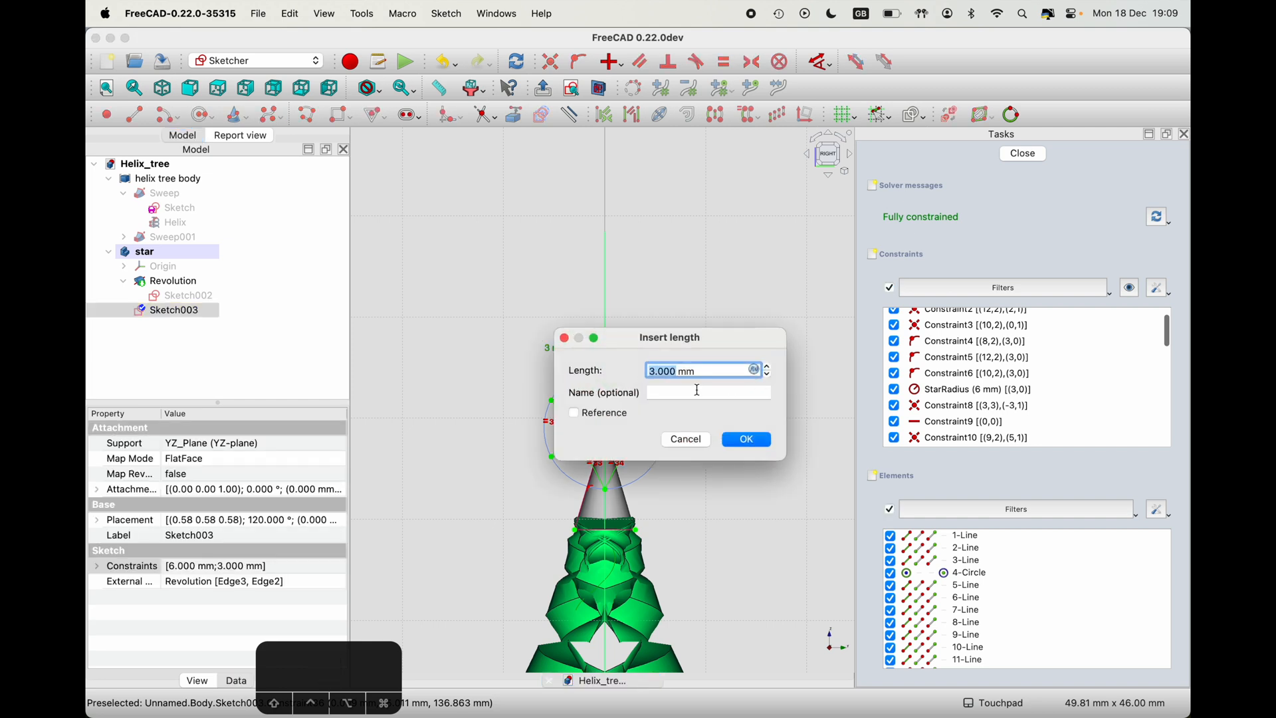
click(755, 371)
text(tar)
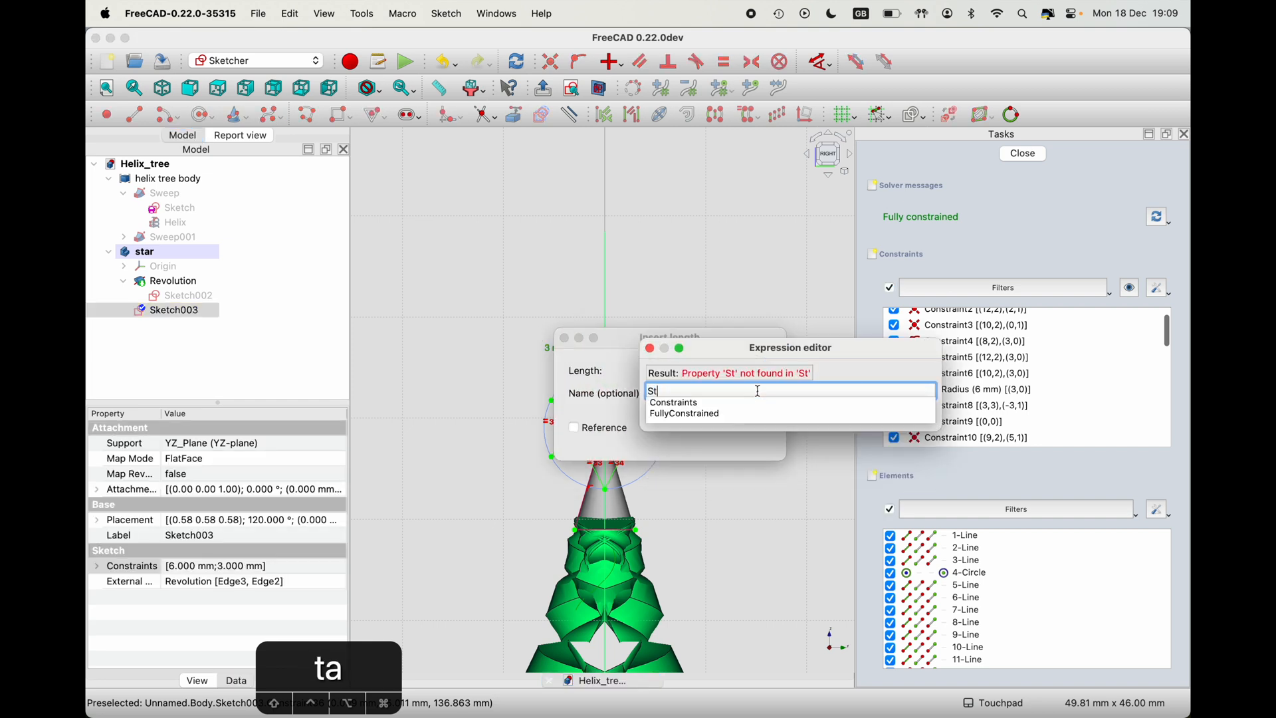
key(BackSpace)
key(BackSpace)
key(BackSpace)
key(BackSpace)
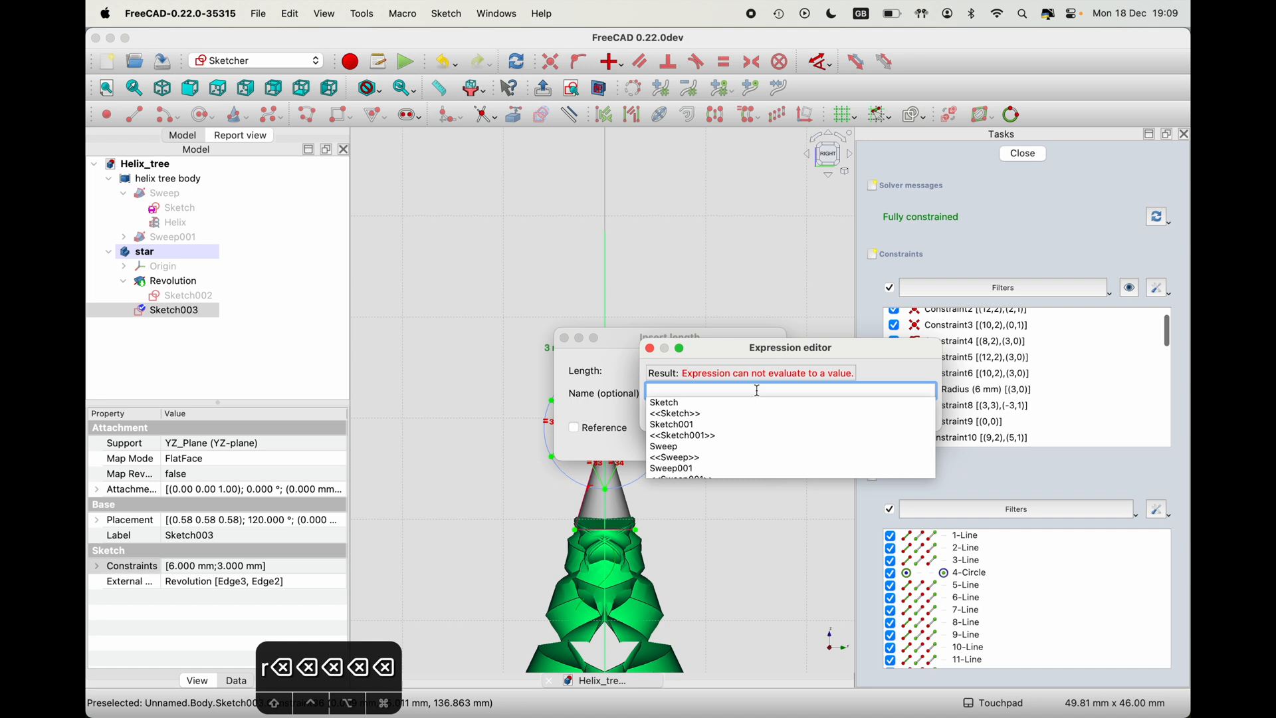
text(Sketch)
key(Down)
key(Down)
key(Down)
key(Down)
key(Down)
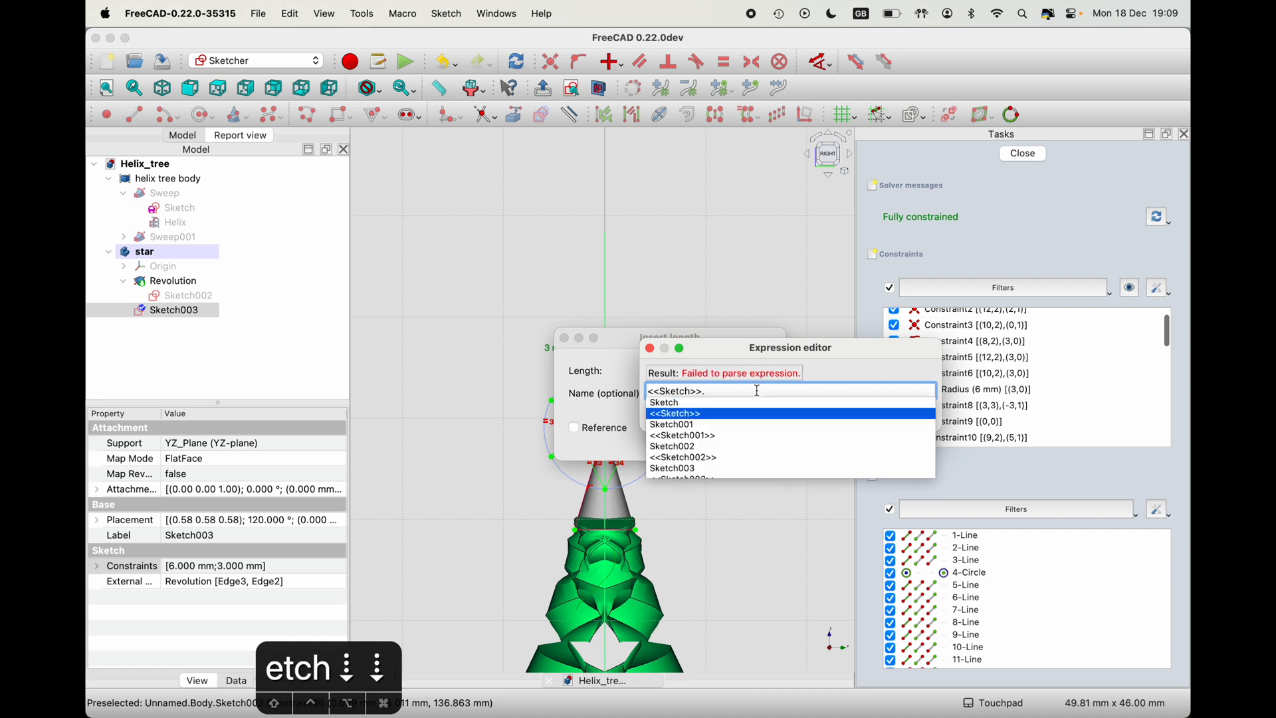
key(Down)
key(Down)
key(Return)
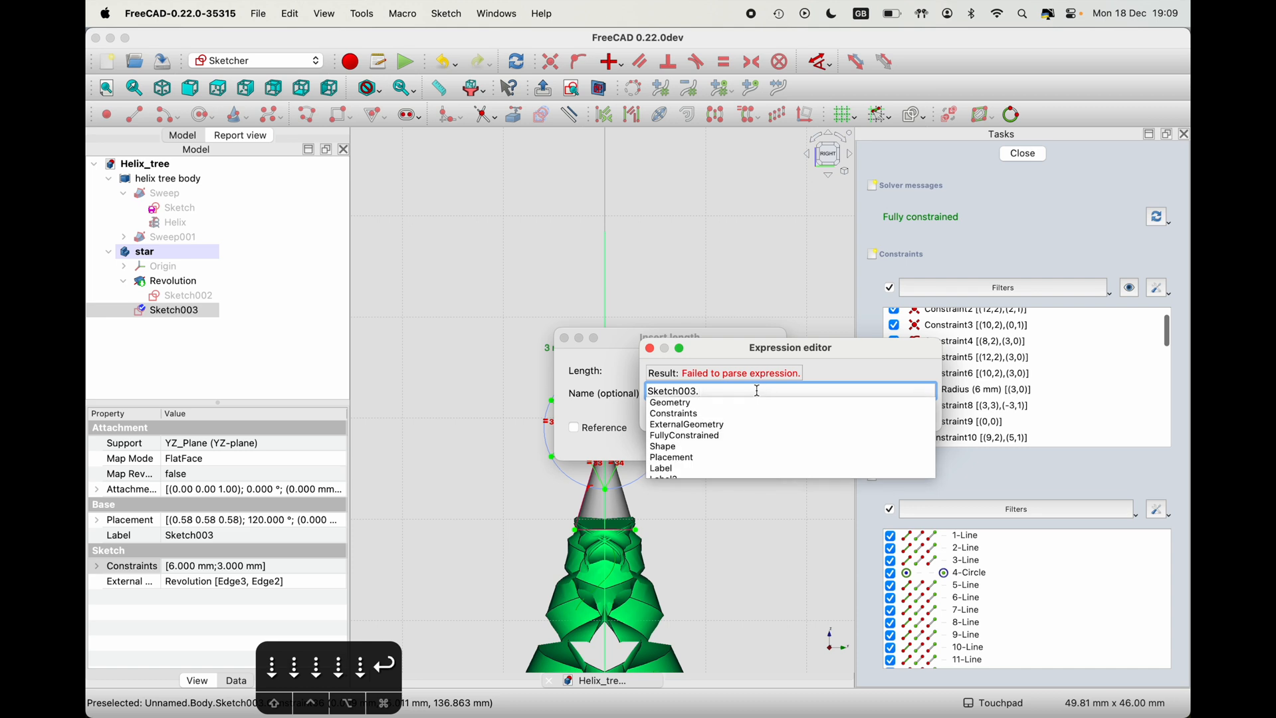
text(sta)
key(BackSpace)
key(BackSpace)
key(BackSpace)
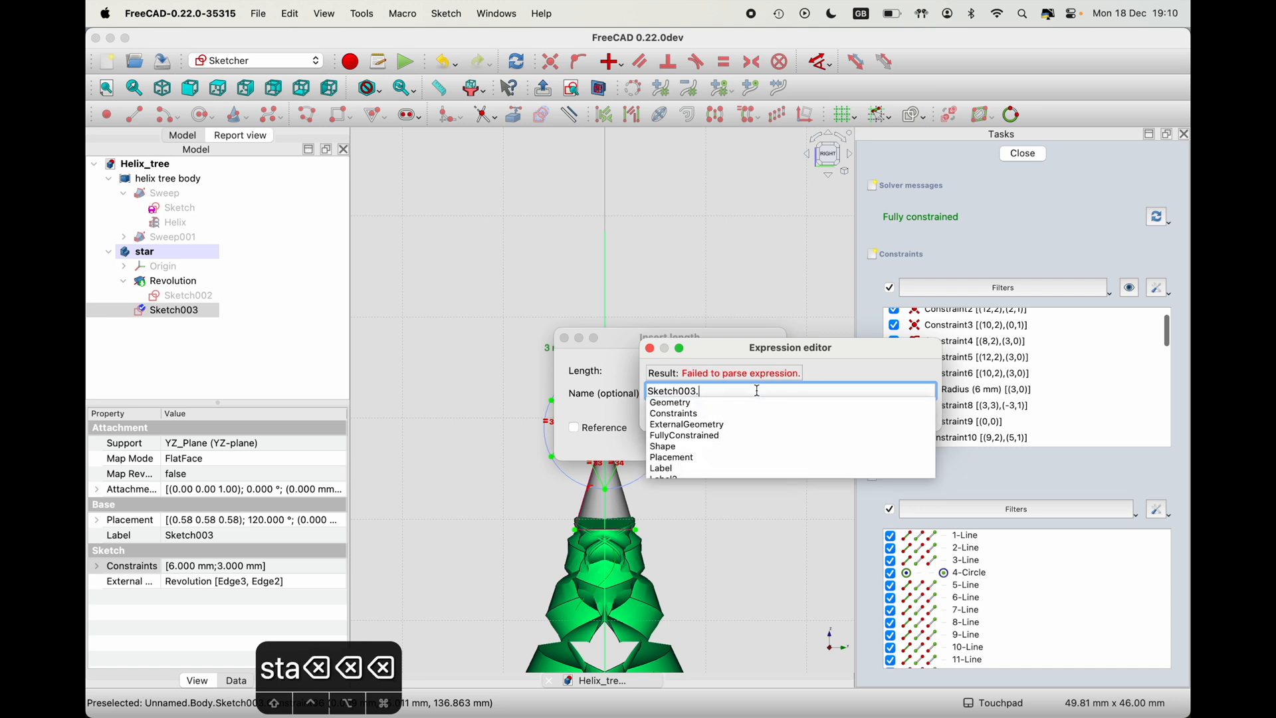
text(cir)
key(BackSpace)
key(BackSpace)
key(BackSpace)
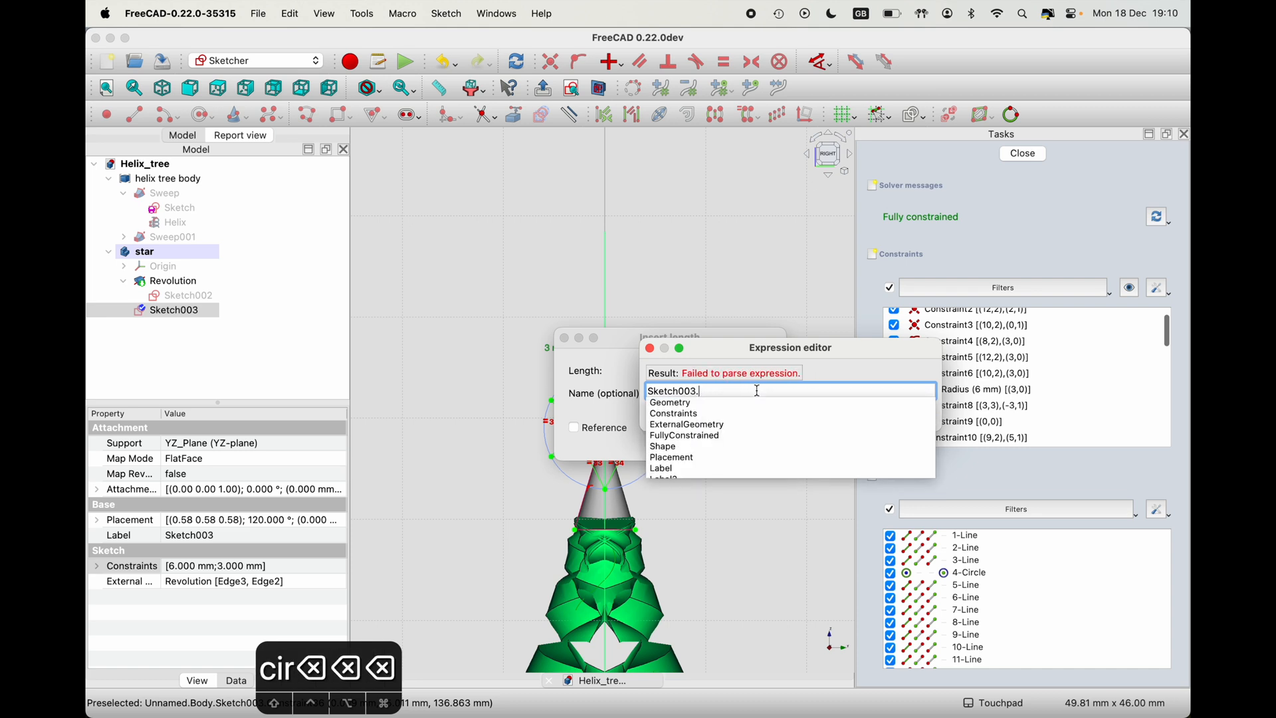
scroll(758, 408, down, 3)
scroll(758, 407, up, 3)
key(BackSpace)
key(BackSpace)
key(BackSpace)
key(BackSpace)
key(BackSpace)
key(BackSpace)
key(BackSpace)
key(BackSpace)
key(BackSpace)
key(BackSpace)
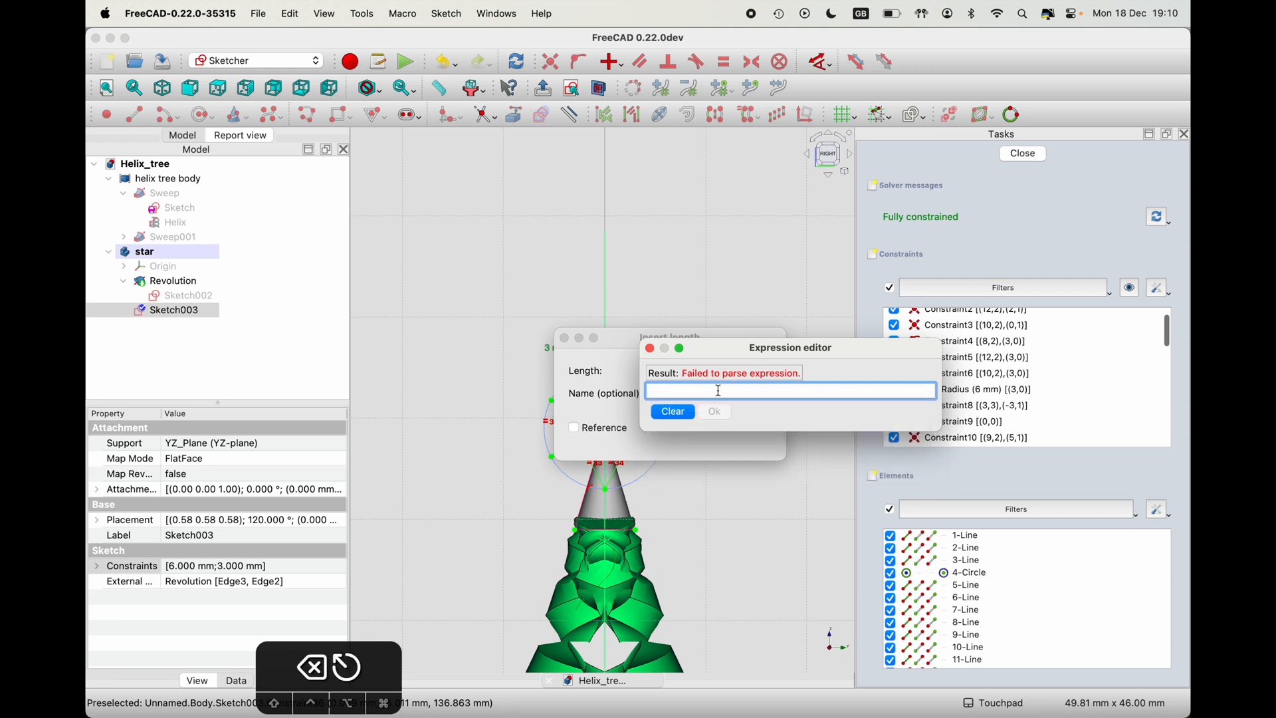
- Try to reference the star radius through <<Sketch003>> in the distance expression, and abandon the edit
text(<<)
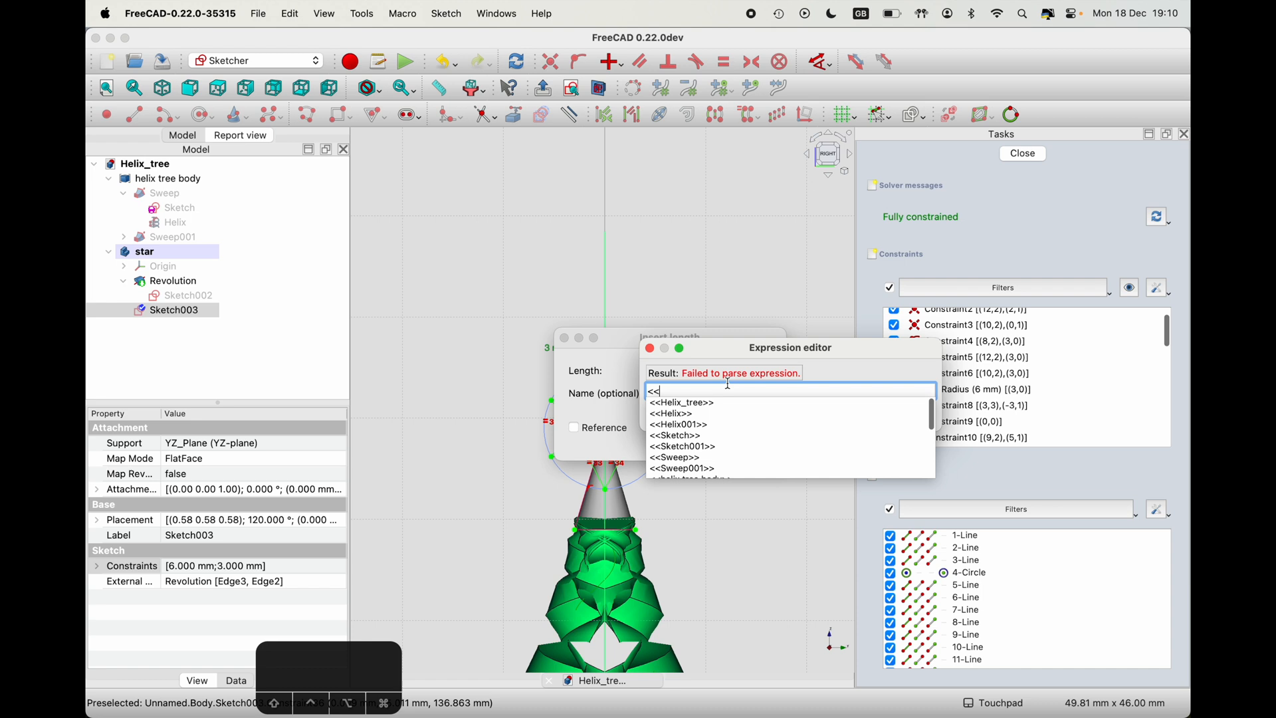
scroll(690, 476, down, 5)
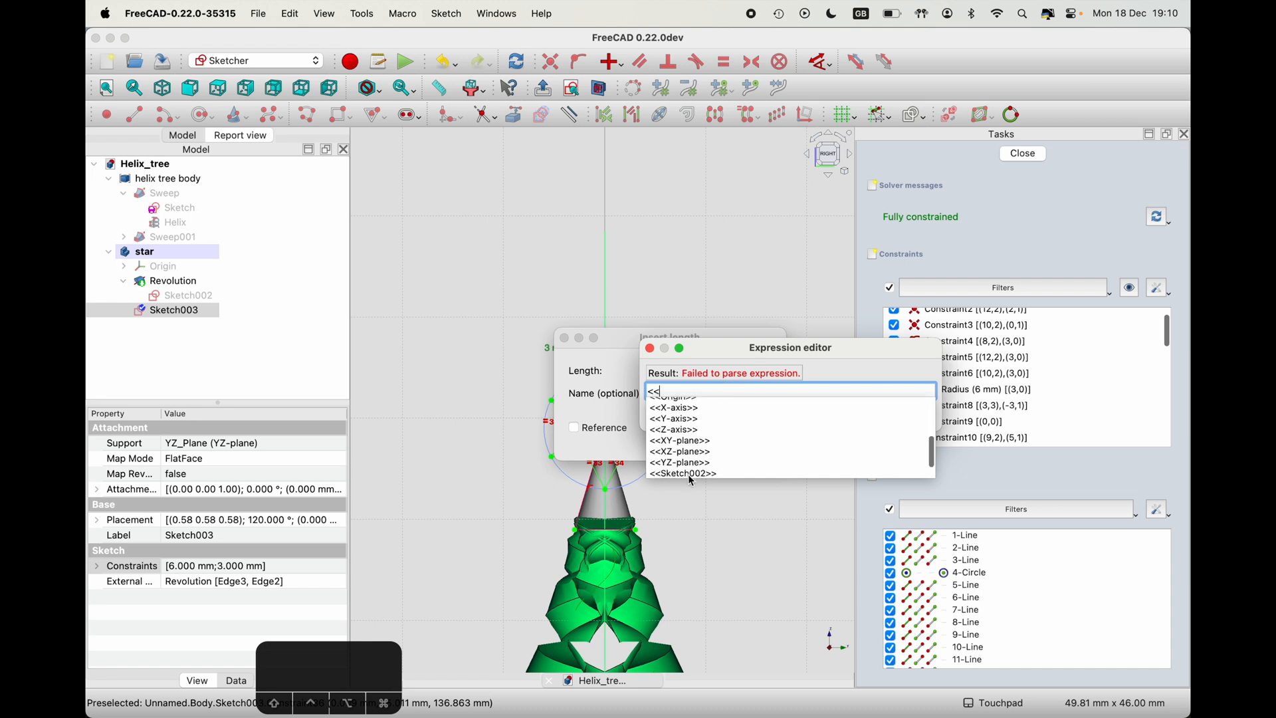
click(703, 474)
text(star)
key(BackSpace)
key(BackSpace)
key(BackSpace)
key(BackSpace)
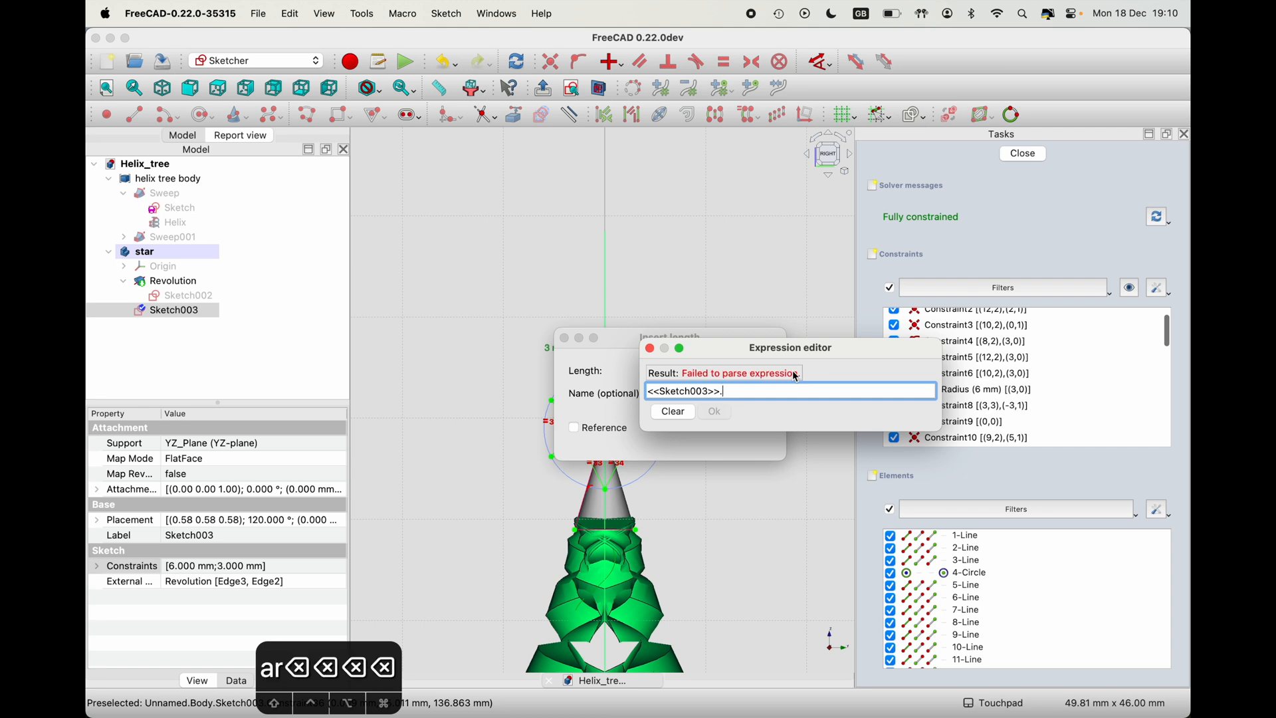
text(cir)
key(BackSpace)
key(BackSpace)
key(BackSpace)
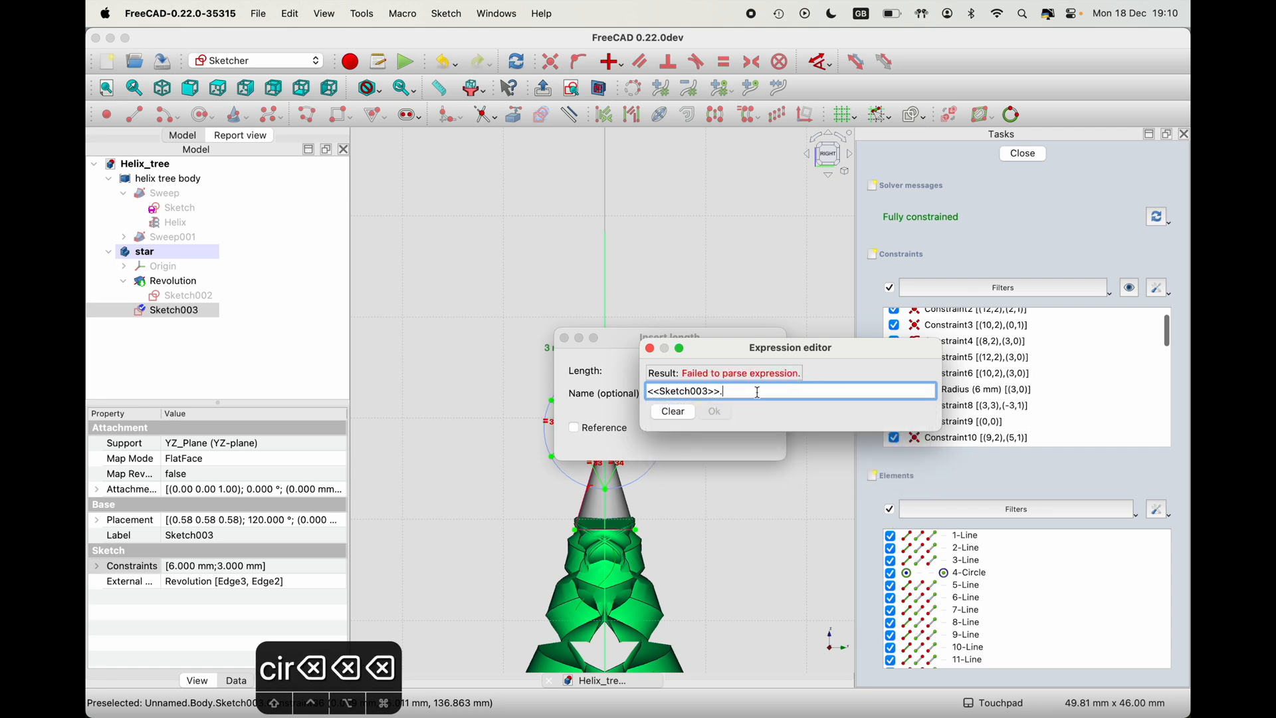
key(Escape)
click(688, 440)
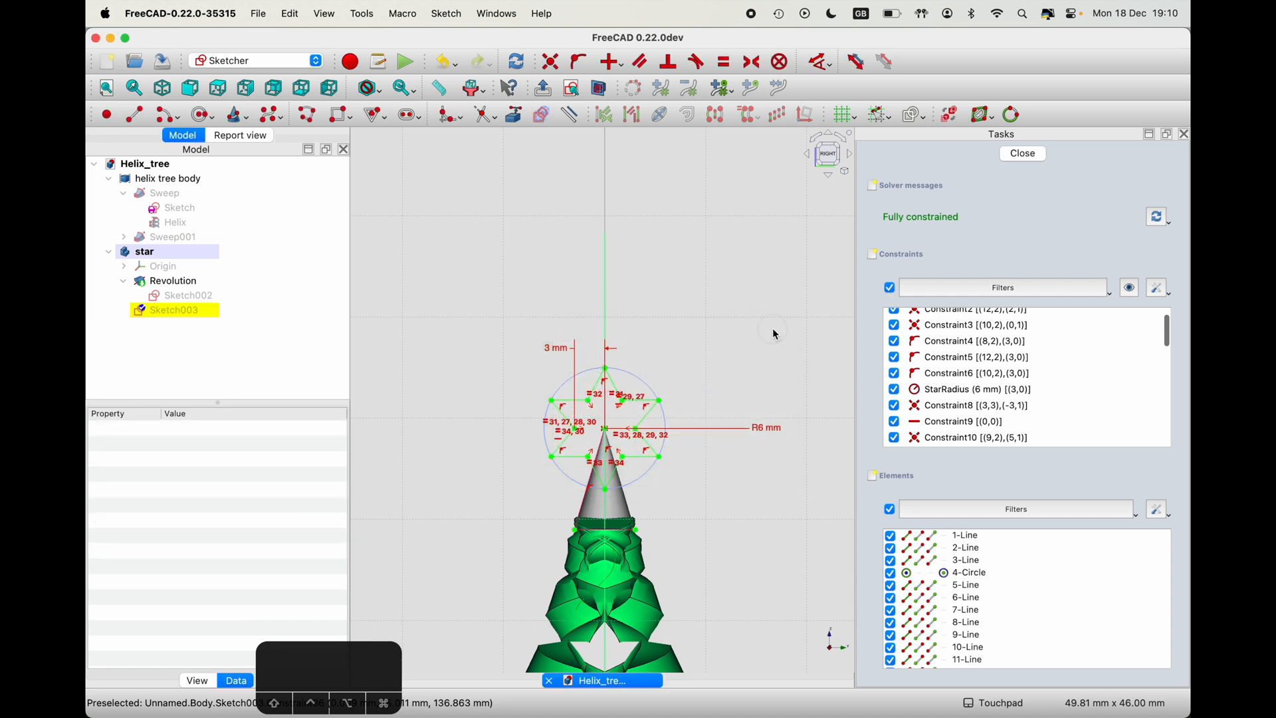
- Examine the proportions of the star's tips and inner corners inside the construction circle
scroll(678, 426, up, 5)
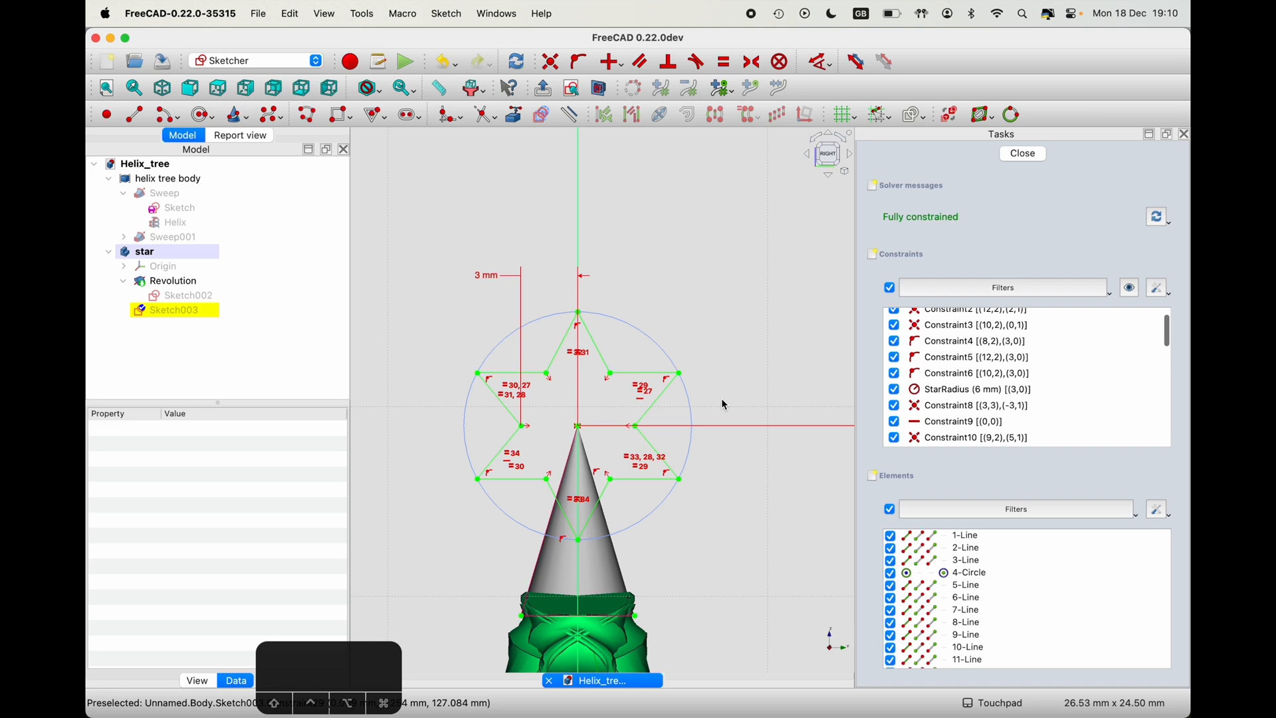
drag(583, 353, 624, 315)
scroll(576, 380, up, 5)
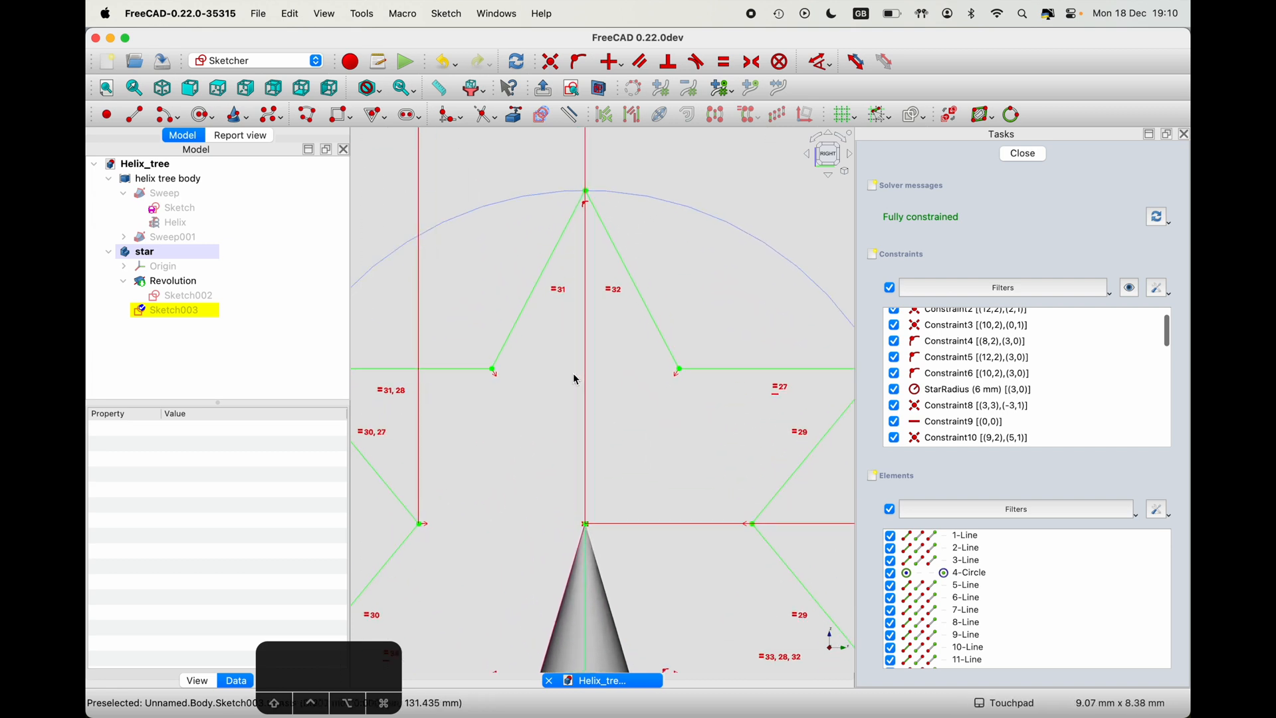
scroll(576, 380, down, 1)
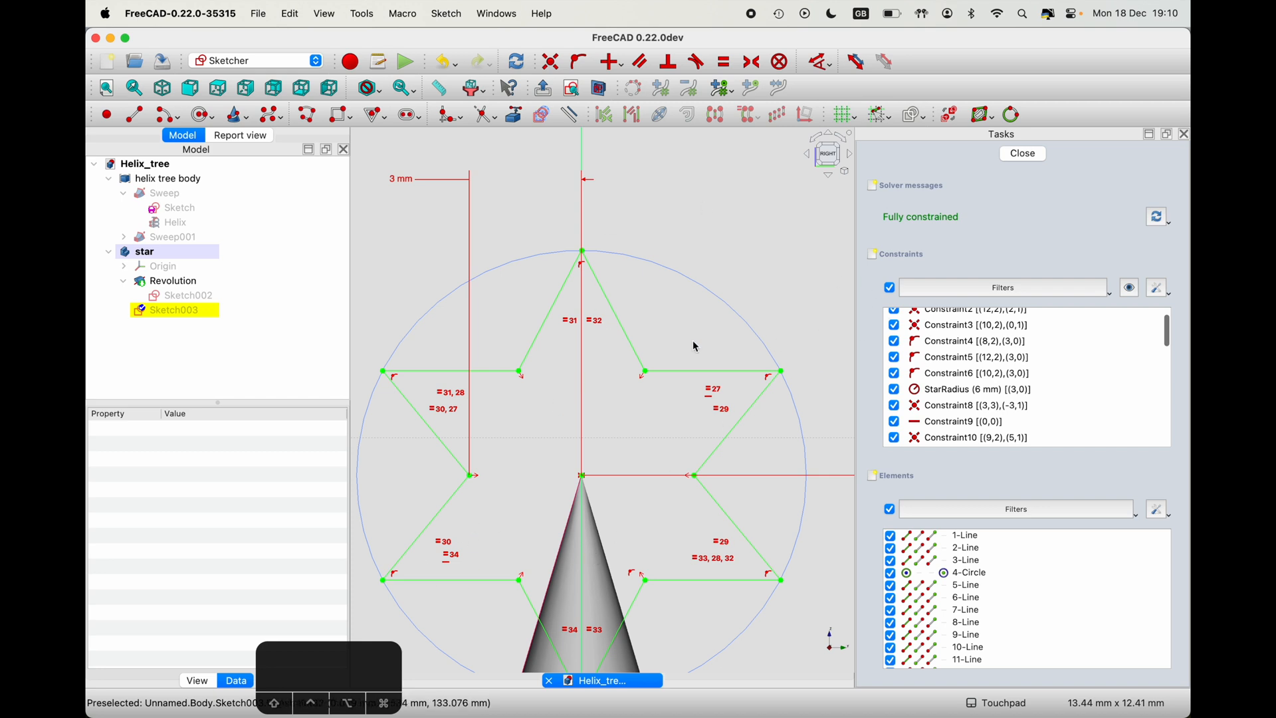
scroll(544, 439, up, 4)
scroll(544, 439, down, 4)
scroll(543, 439, up, 4)
scroll(543, 439, down, 7)
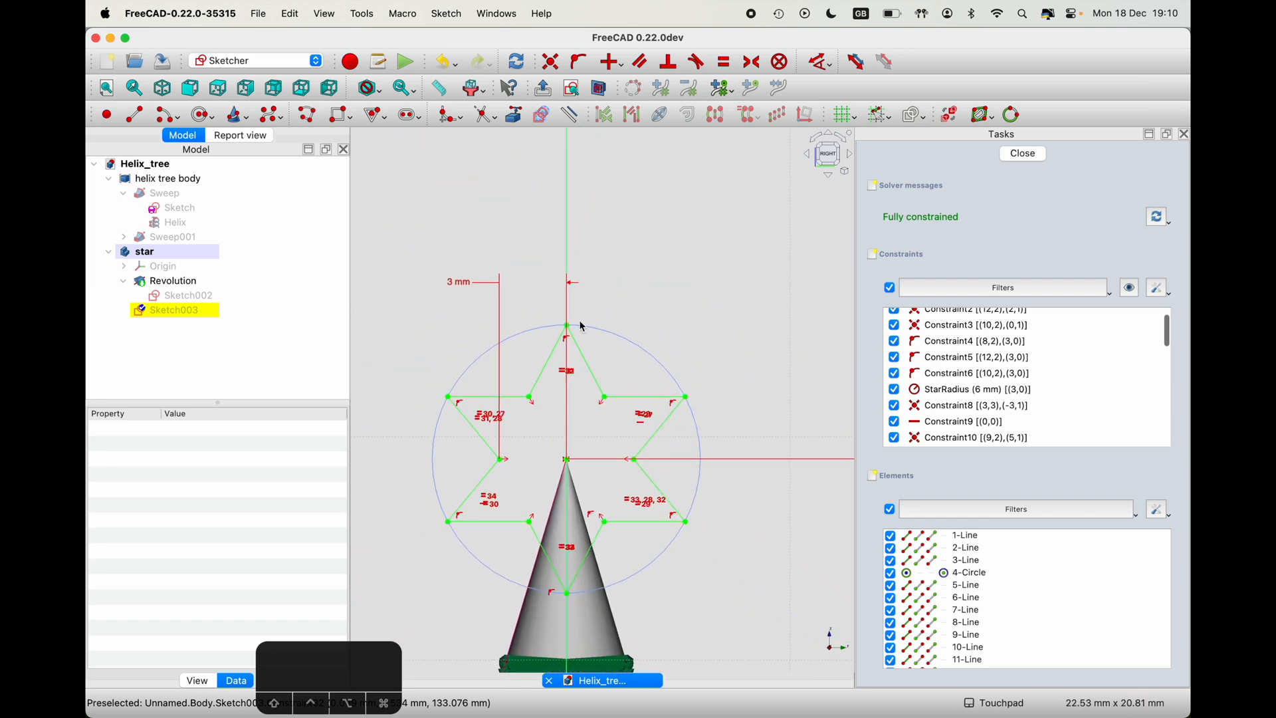
- Finish the star sketch and pad it 10 mm, symmetric to the sketch plane
click(1026, 155)
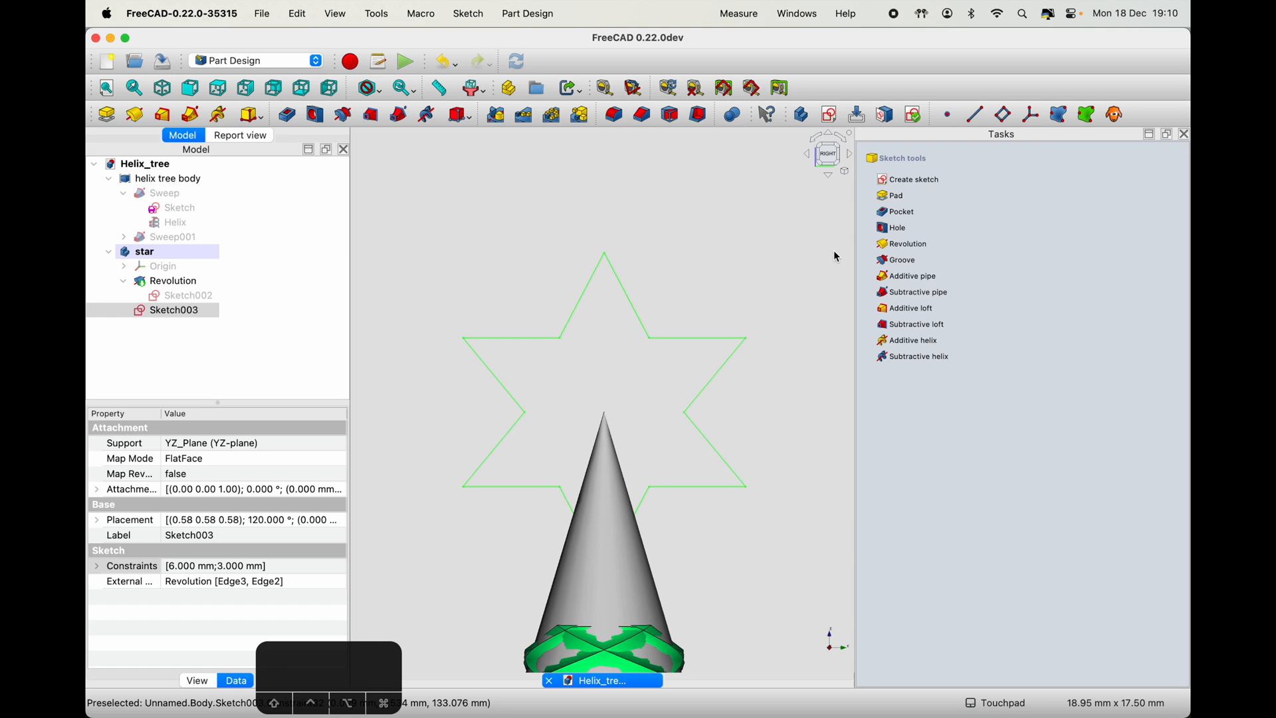
click(897, 196)
shift+drag(778, 324, 708, 373)
scroll(705, 375, down, 10)
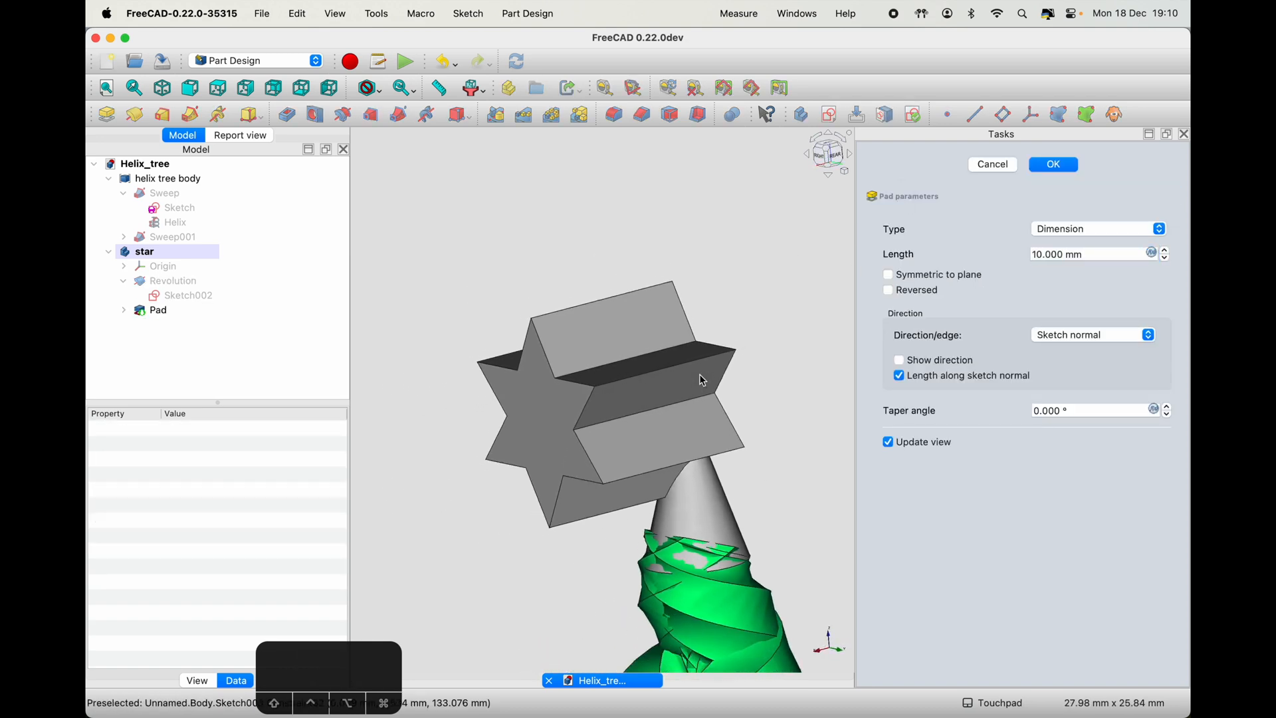
shift+drag(705, 381, 698, 369)
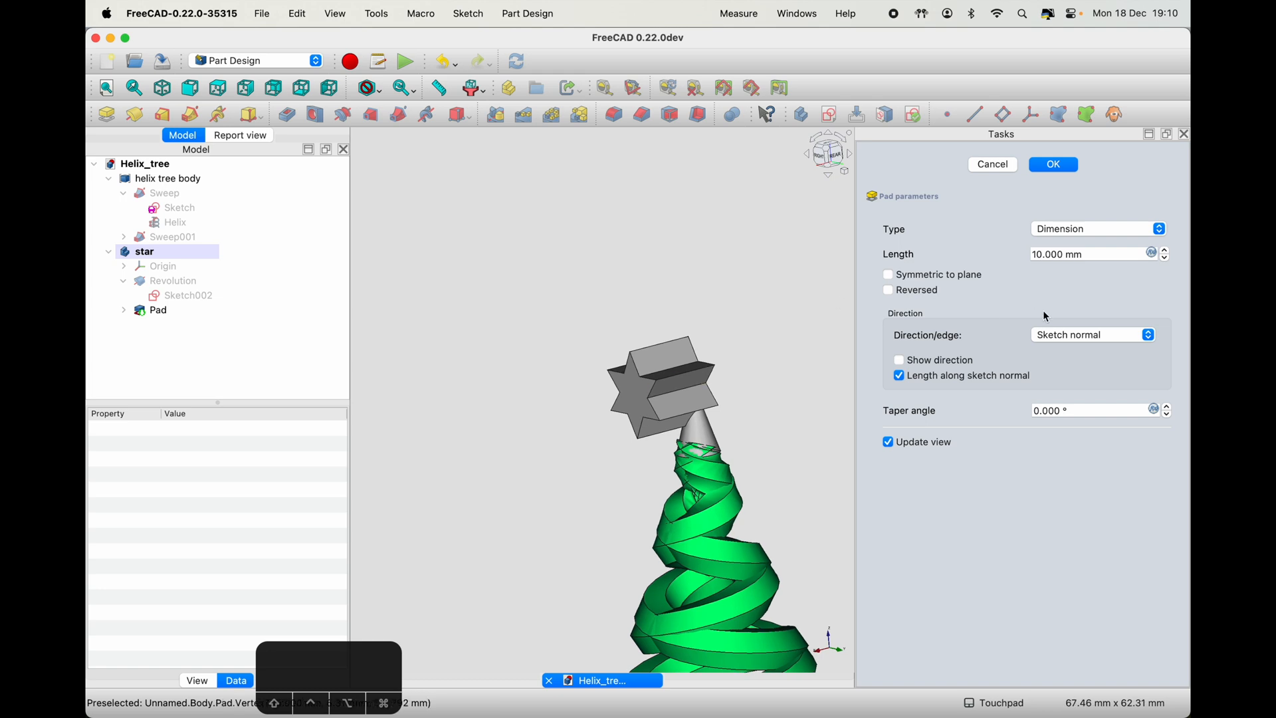
click(960, 281)
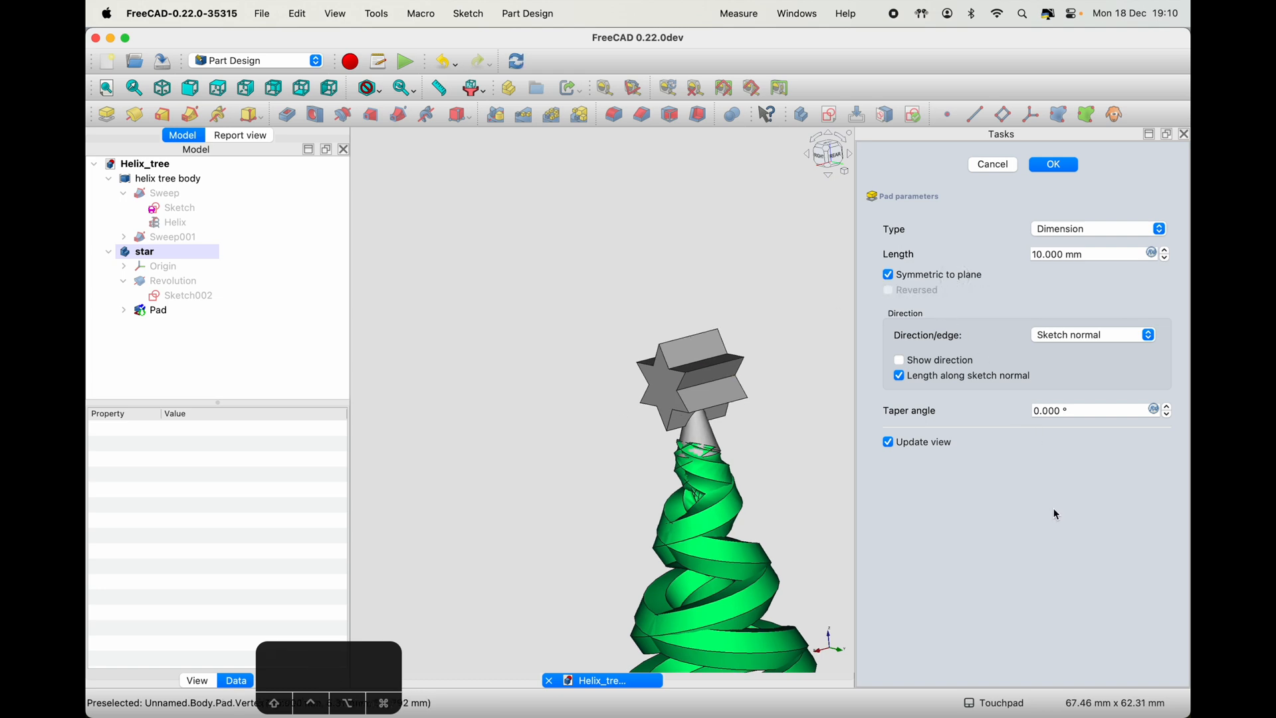
- Set the star pad's length to 8 mm and its taper angle to -10°
drag(1095, 413, 1005, 411)
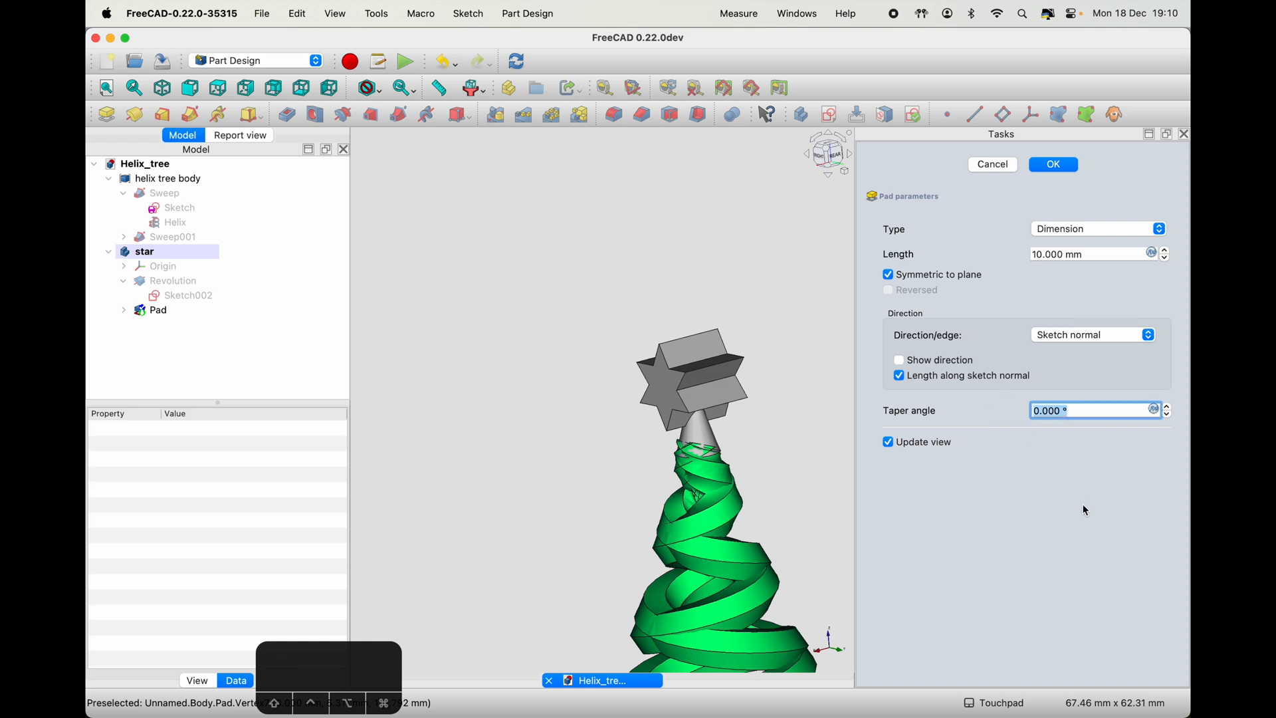
drag(1084, 255, 983, 251)
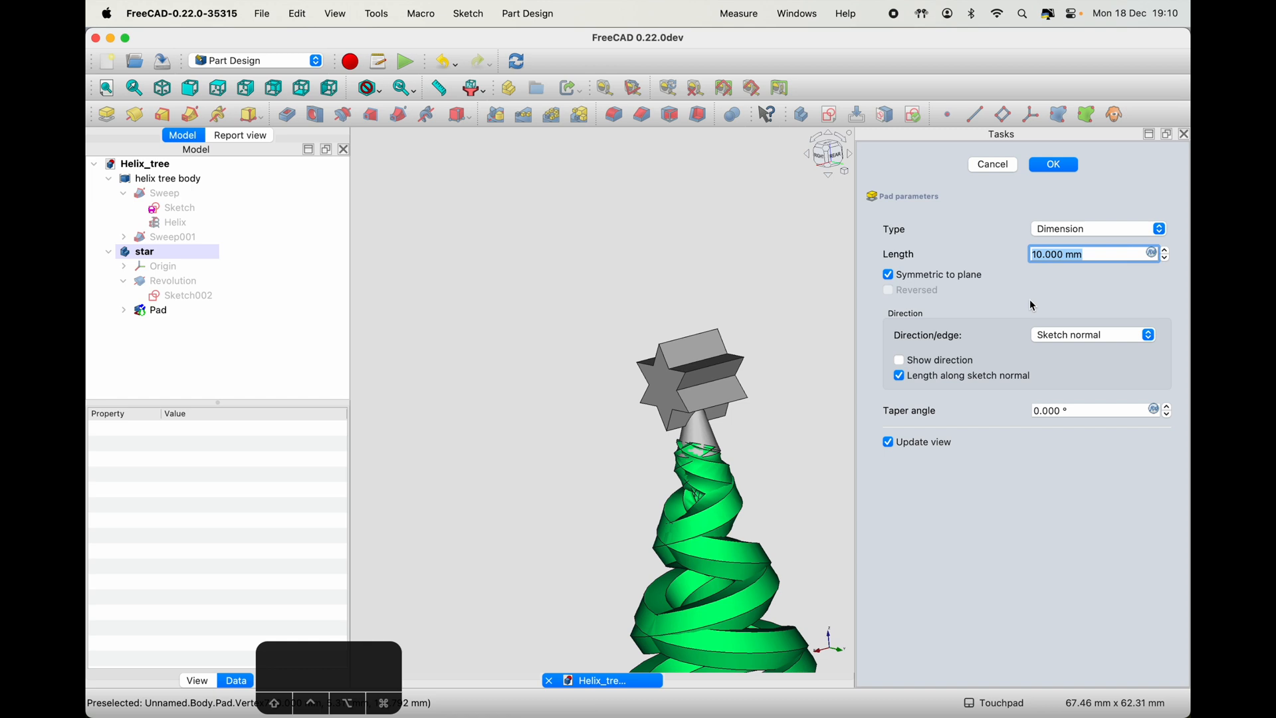
text(8)
key(Tab)
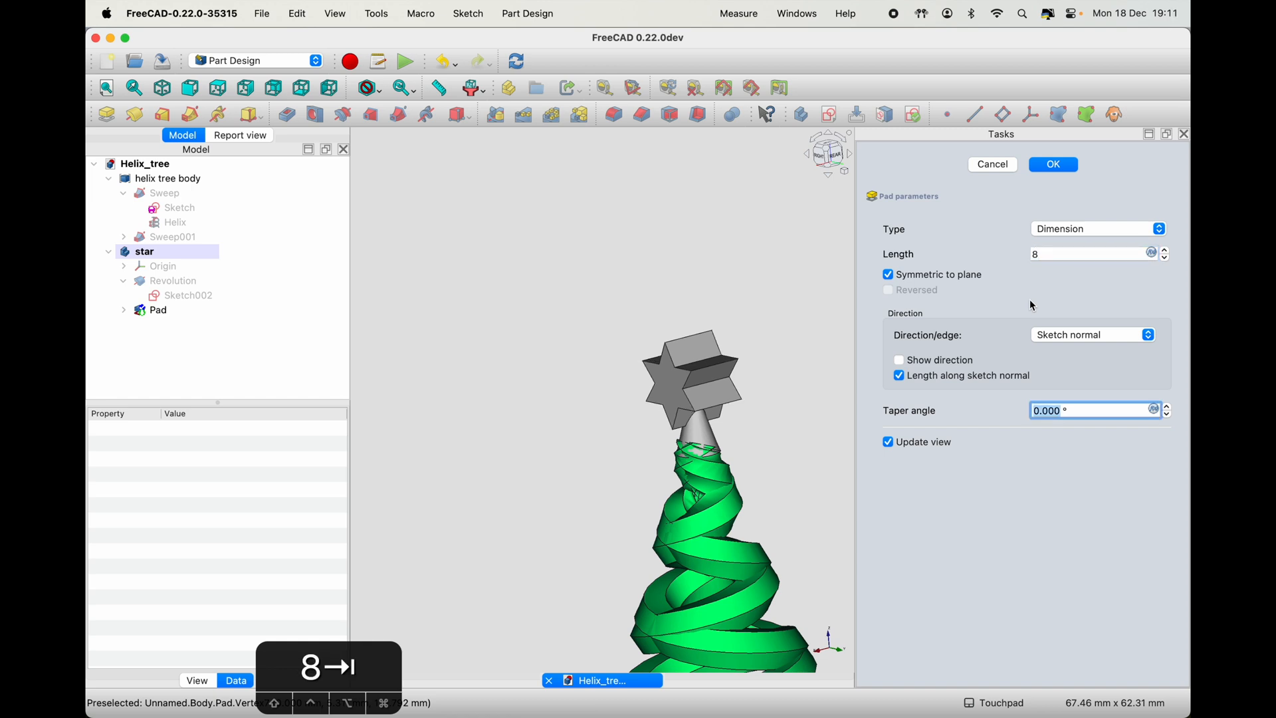
text(-10)
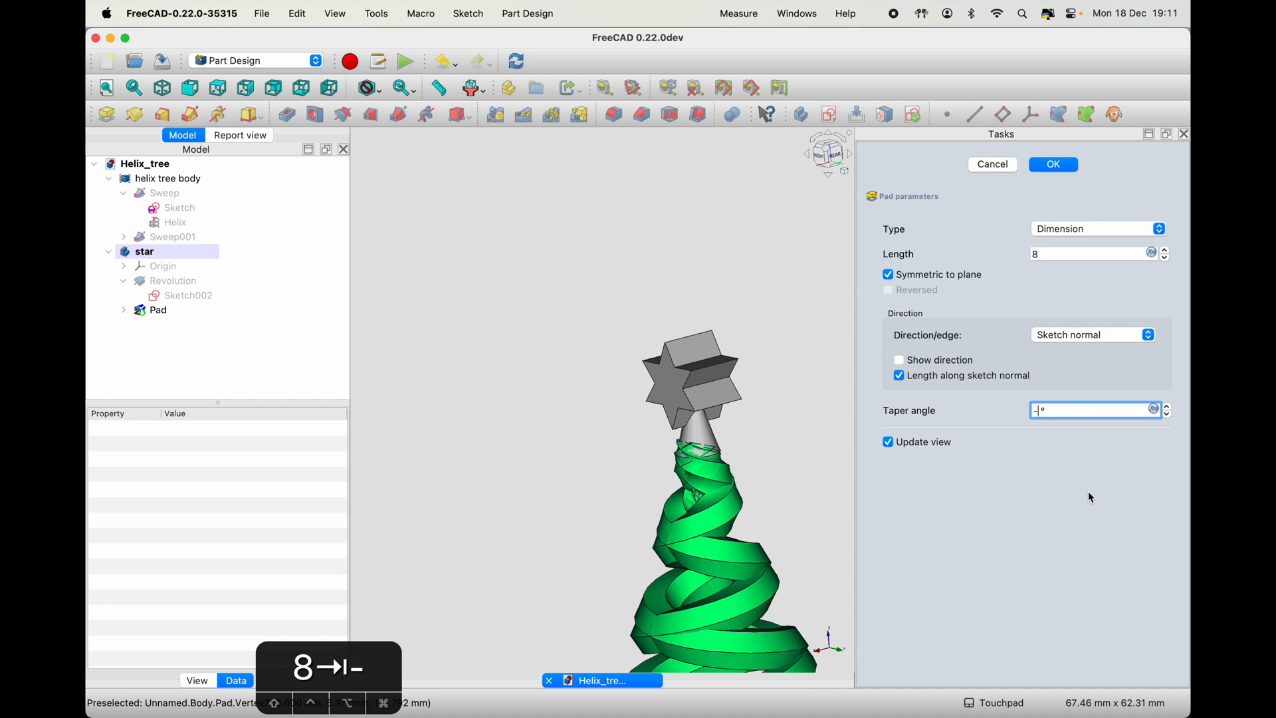
key(Tab)
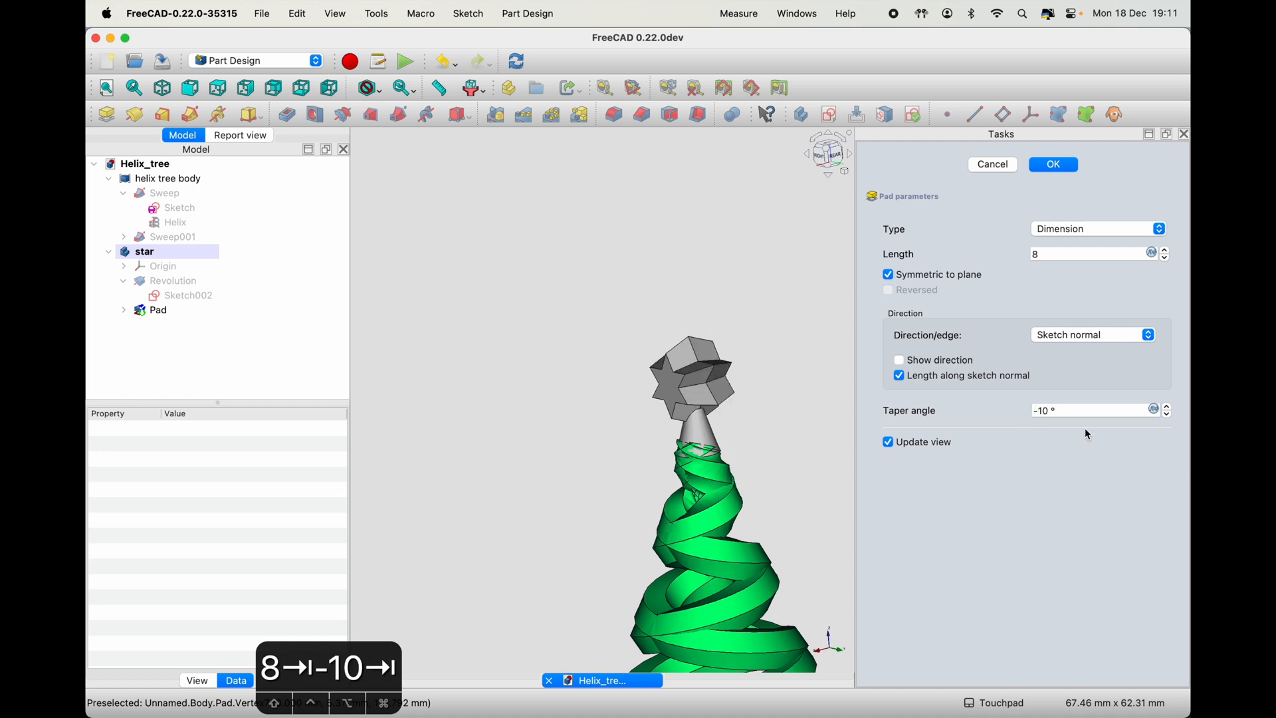
- Set the star pad's taper angle to -12° and its length to 5 mm, and check the shape from several sides
triple_click(1080, 408)
text(-12)
key(Tab)
double_click(1040, 255)
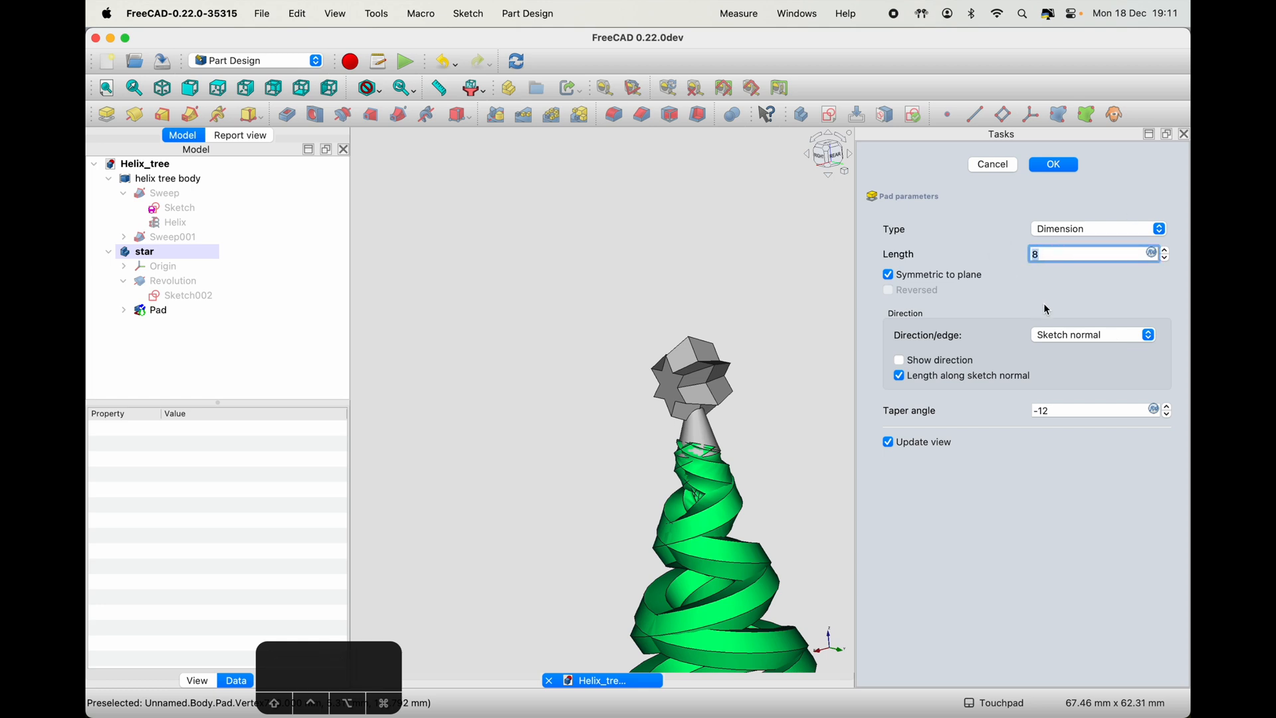
text(5)
key(Tab)
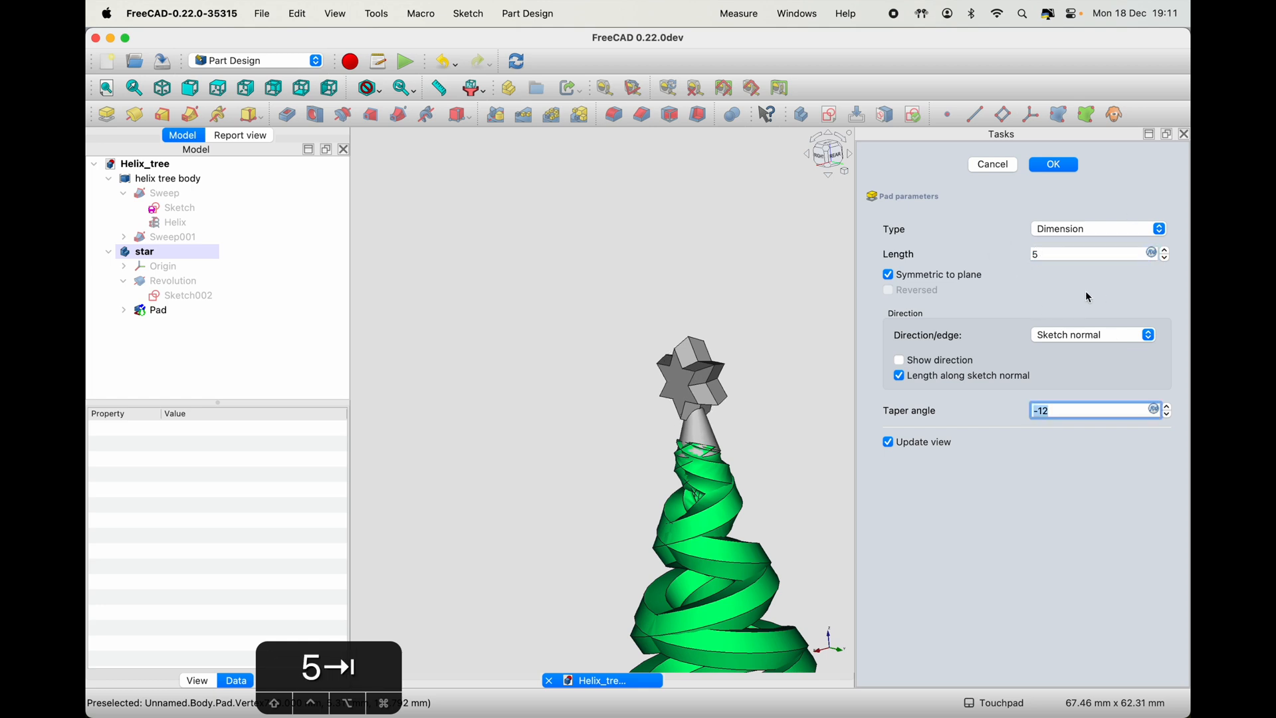
click(822, 155)
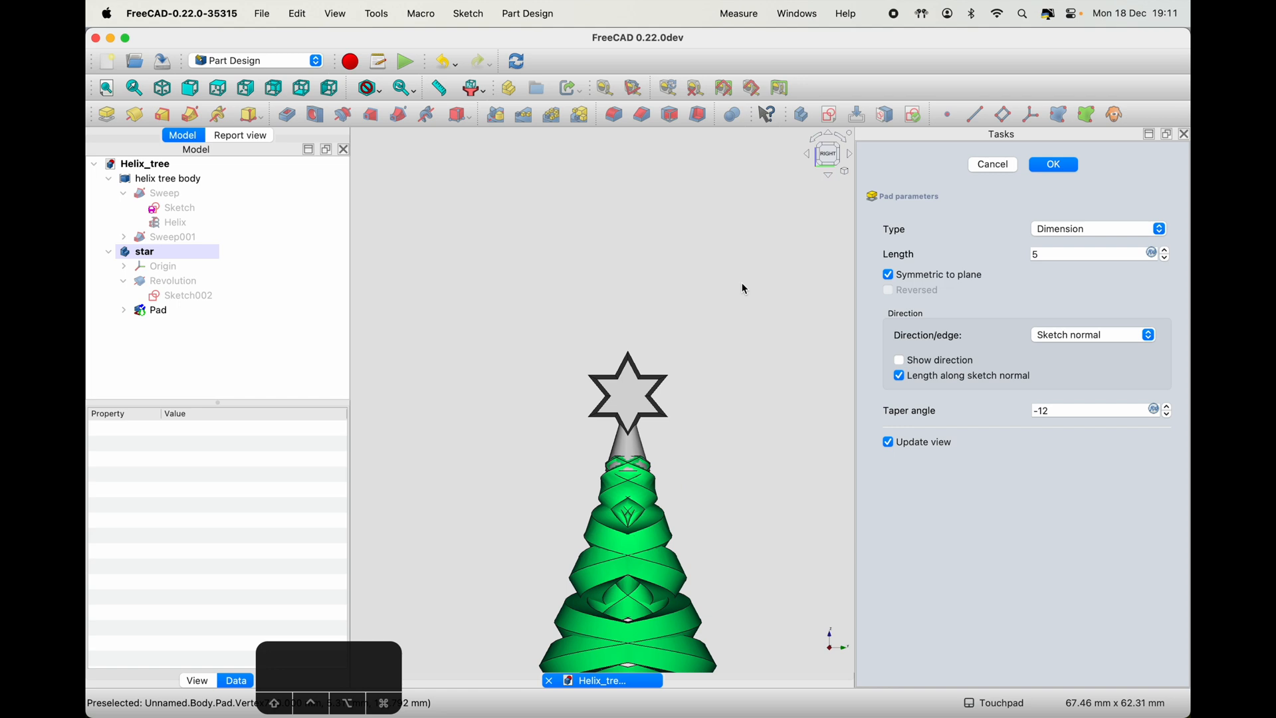
shift+drag(701, 396, 632, 448)
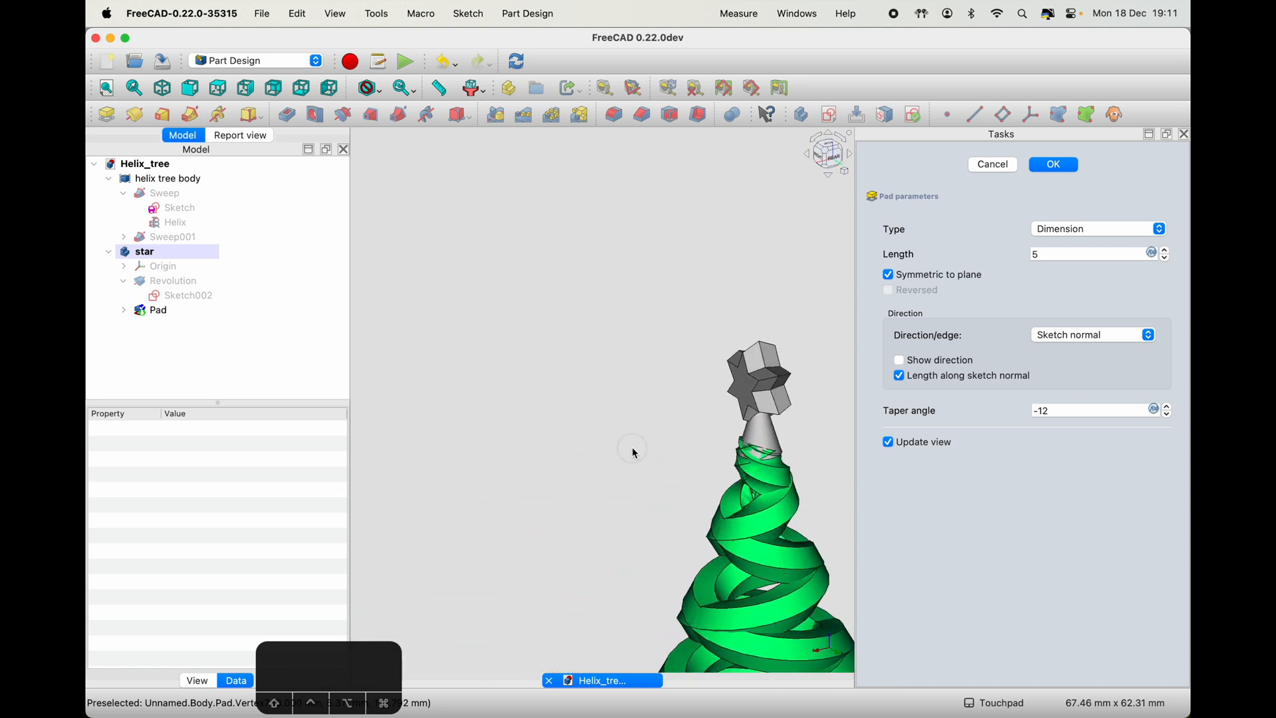
shift+drag(708, 384, 786, 323)
- Try steeper taper angles of -16° and -21° on the star pad
click(1065, 415)
key(BackSpace)
key(BackSpace)
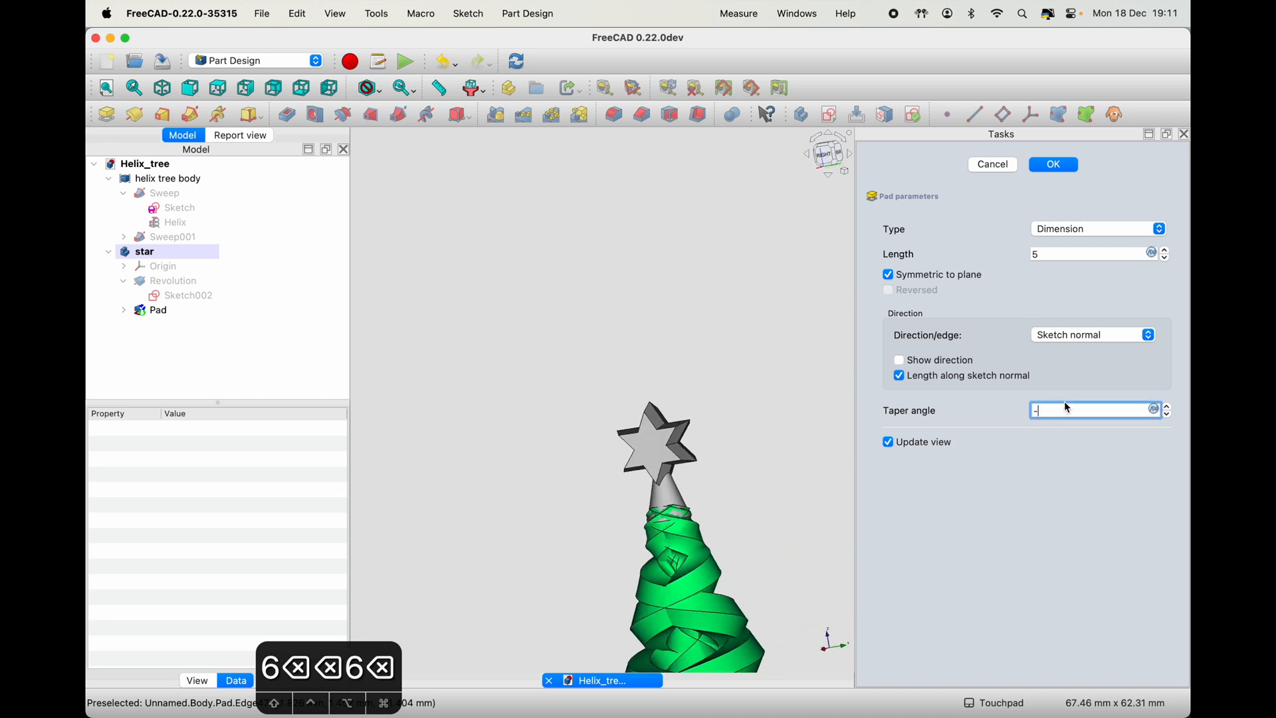
text(16)
key(Tab)
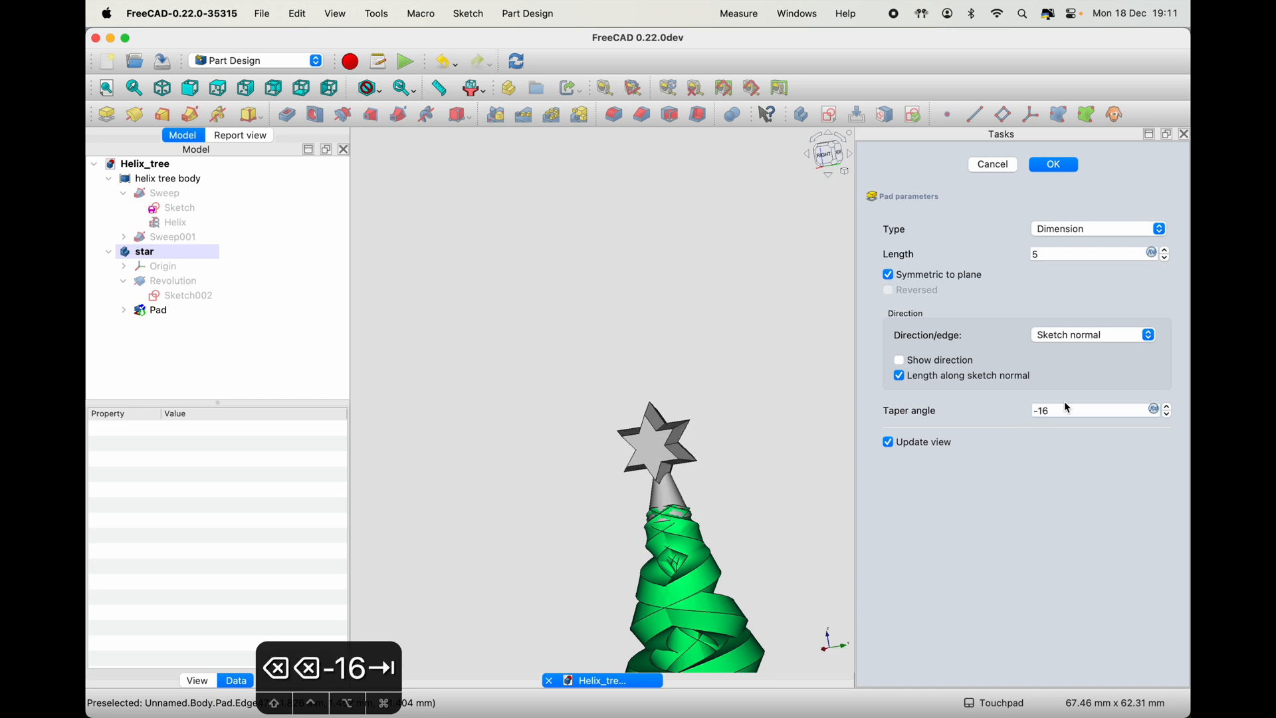
click(1059, 411)
key(BackSpace)
key(BackSpace)
text(21)
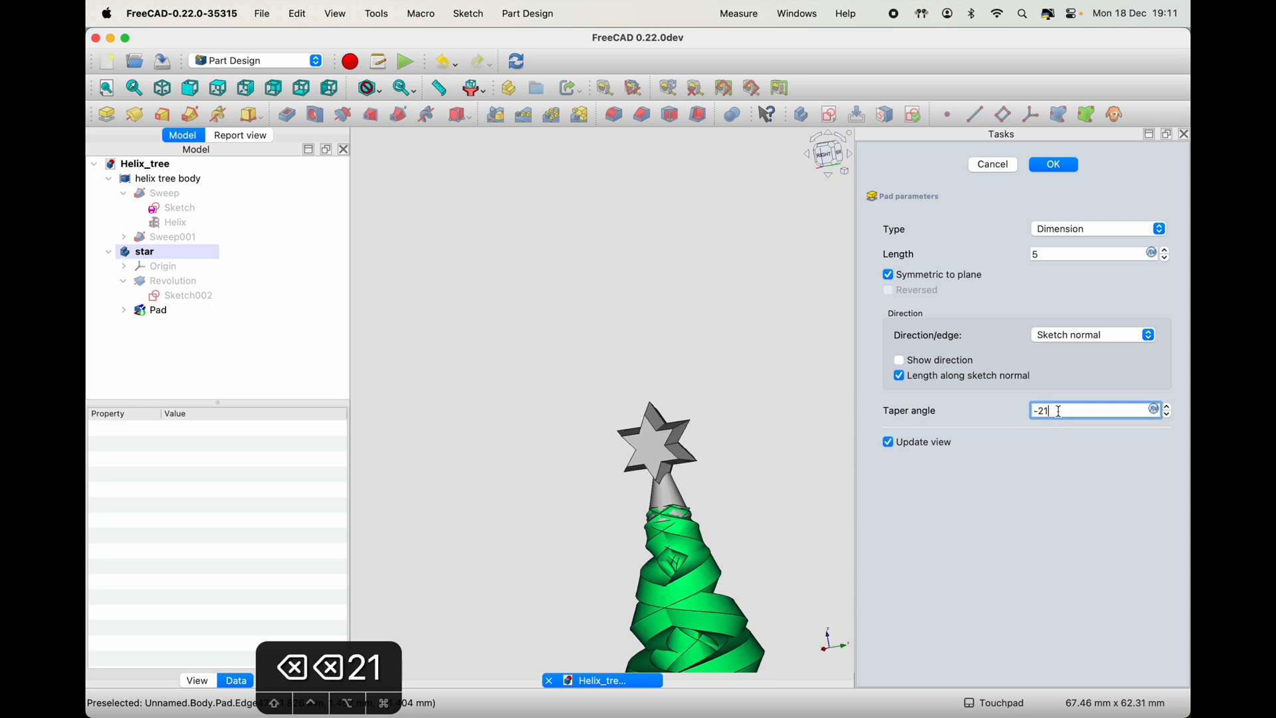
key(Tab)
- Try taper angles of -24°, -26° and -29° on the star pad
click(1059, 411)
key(BackSpace)
text(4)
key(Tab)
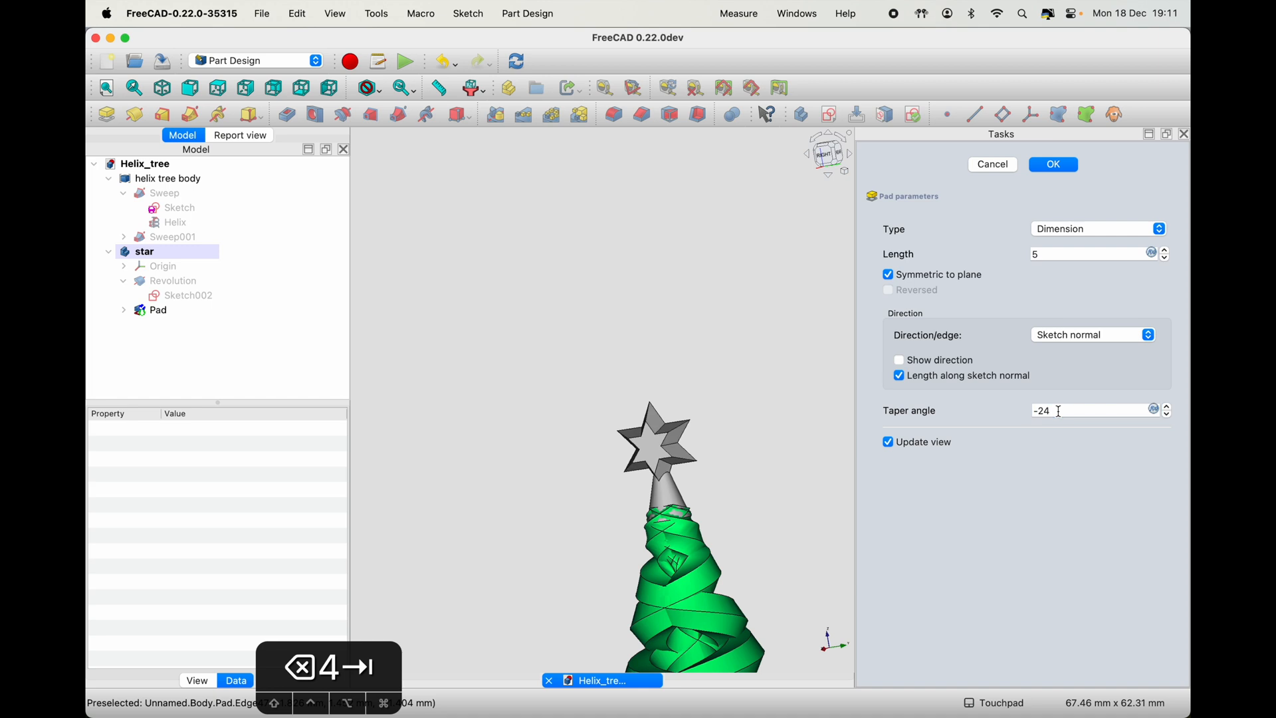
click(1072, 417)
key(BackSpace)
text(6)
key(Tab)
click(1081, 416)
key(BackSpace)
text(9)
key(Tab)
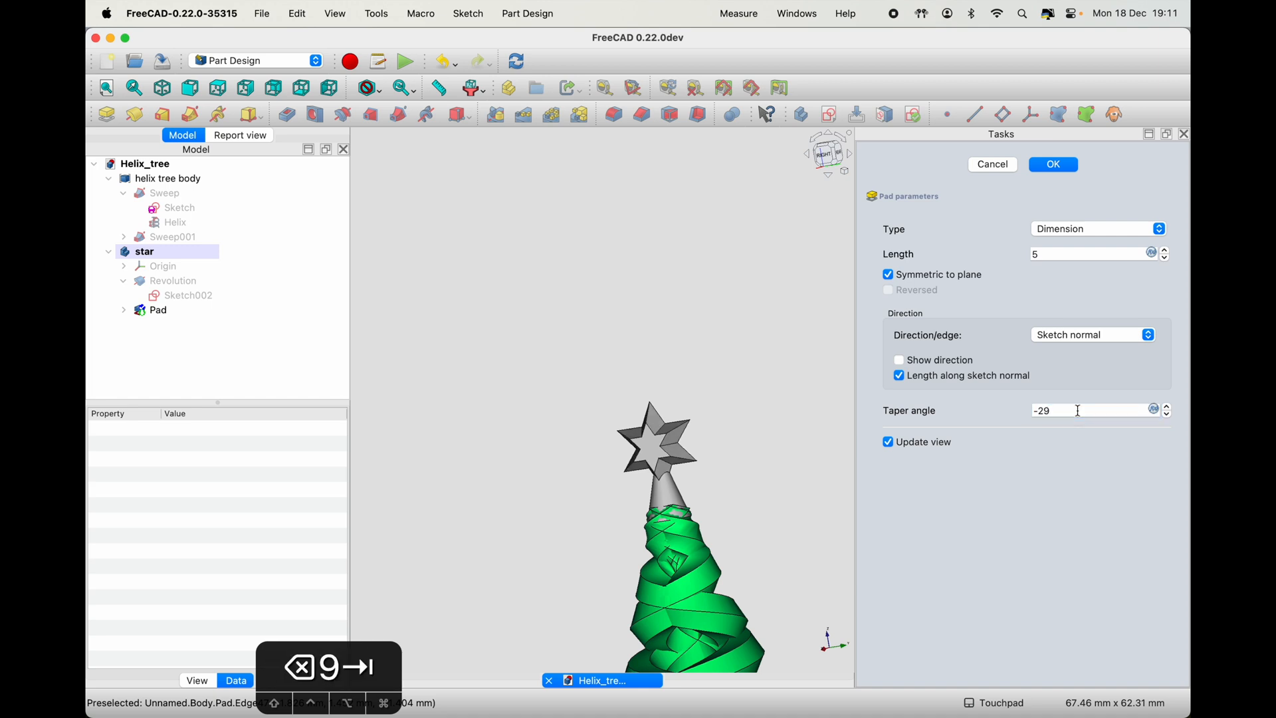
- Set the star pad's taper angle to -32° and accept the pad
click(1091, 410)
key(BackSpace)
key(BackSpace)
text(32)
key(Return)
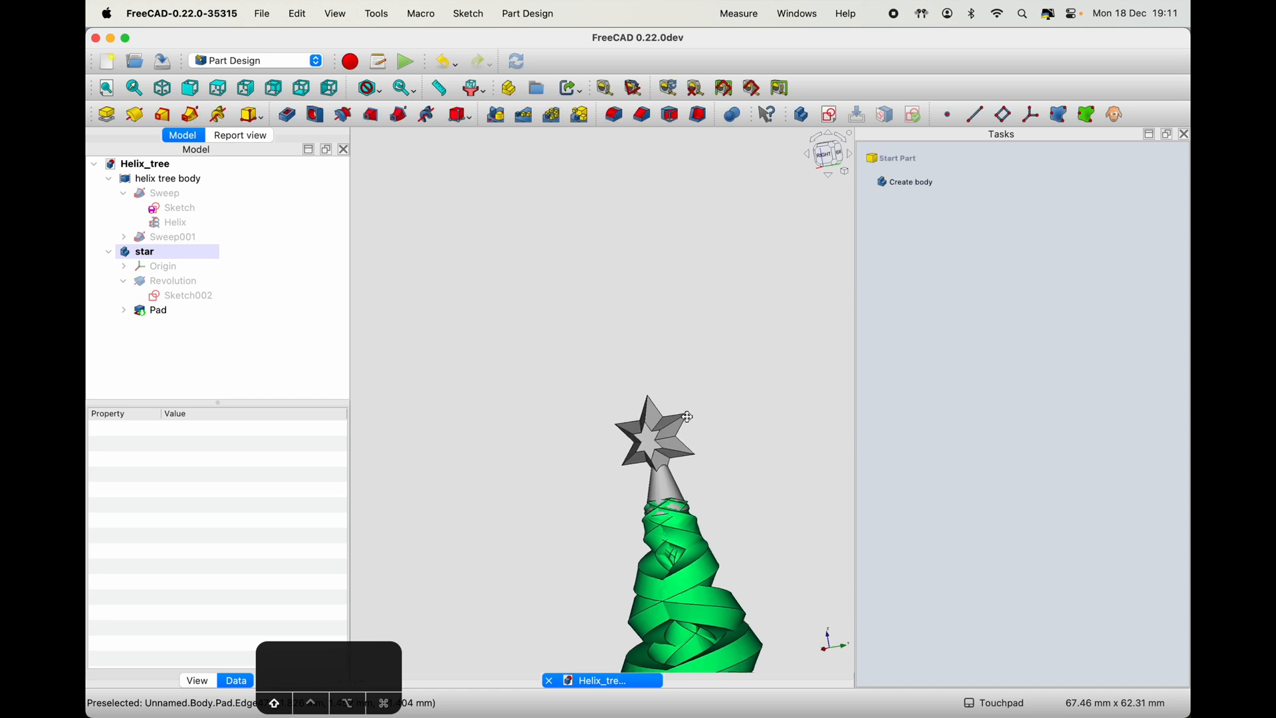
- Reopen the star's pad, examine the tapered star on top of the tree, and accept the existing settings
click(160, 312)
right_click(159, 317)
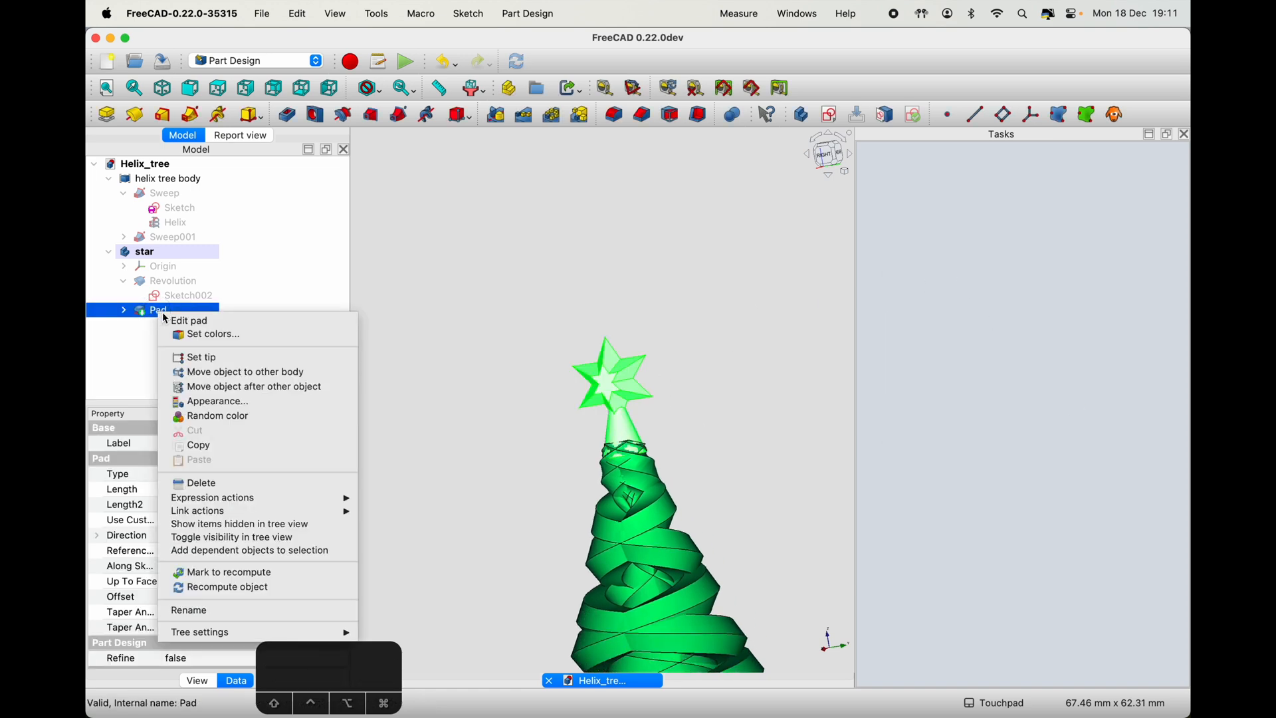
click(190, 321)
shift+drag(798, 382, 774, 407)
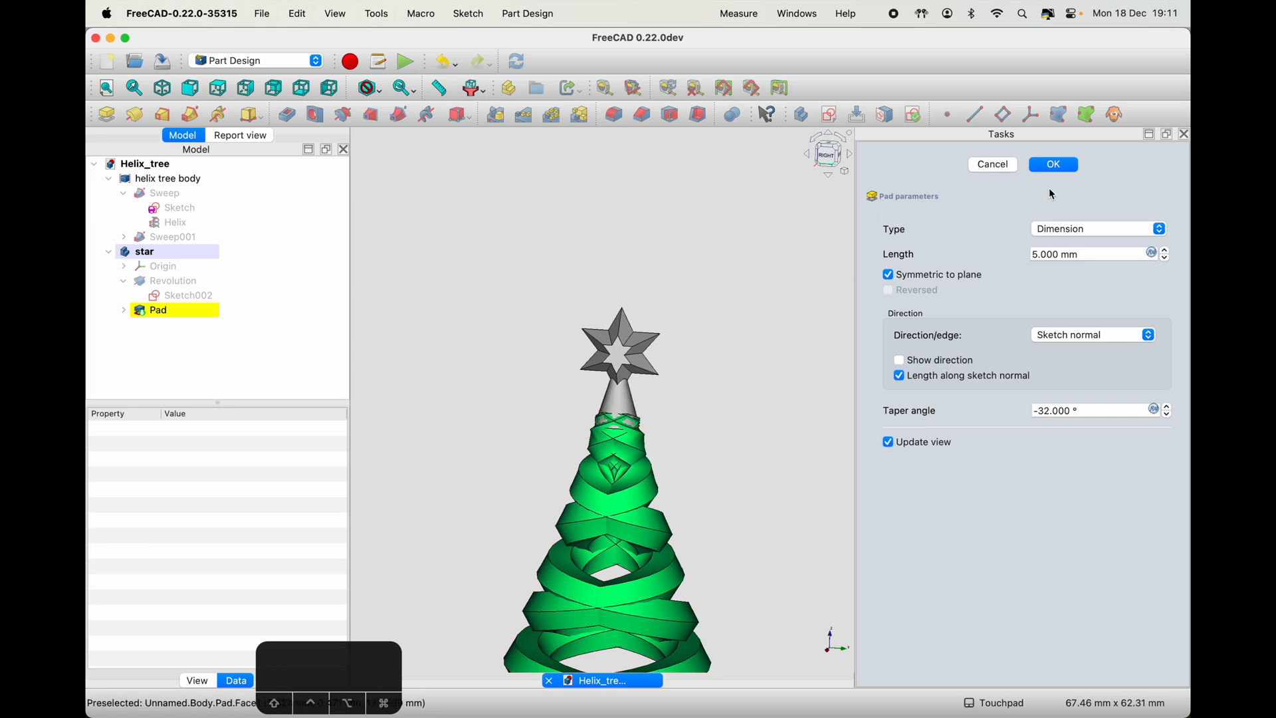
click(1053, 165)
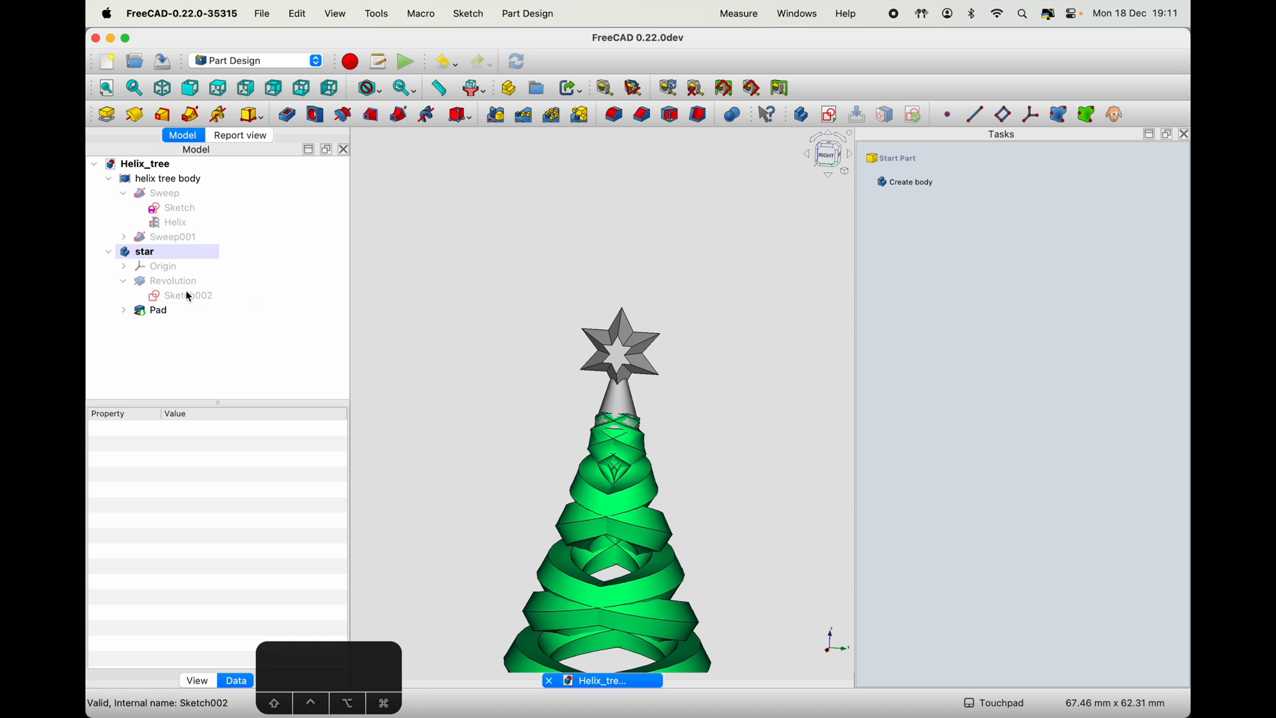
- Set the cone's height to 12 mm in the profile sketch of its revolution and close the sketch
click(168, 283)
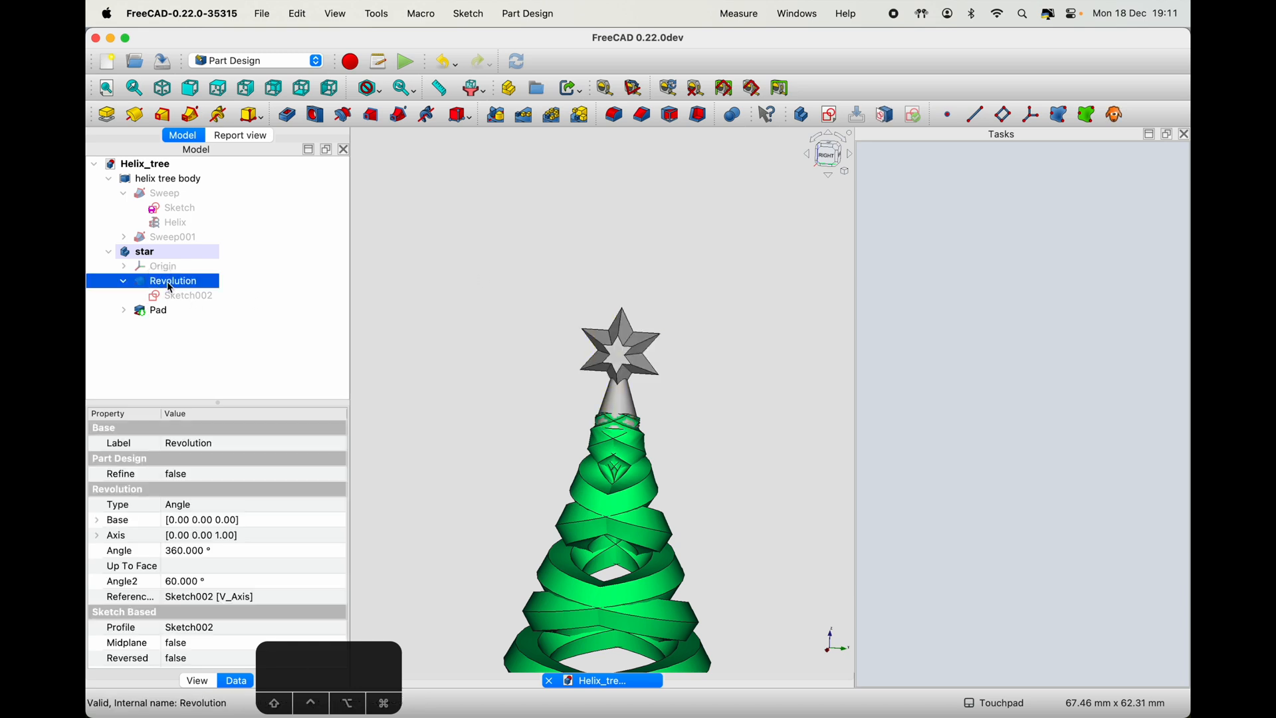
double_click(166, 296)
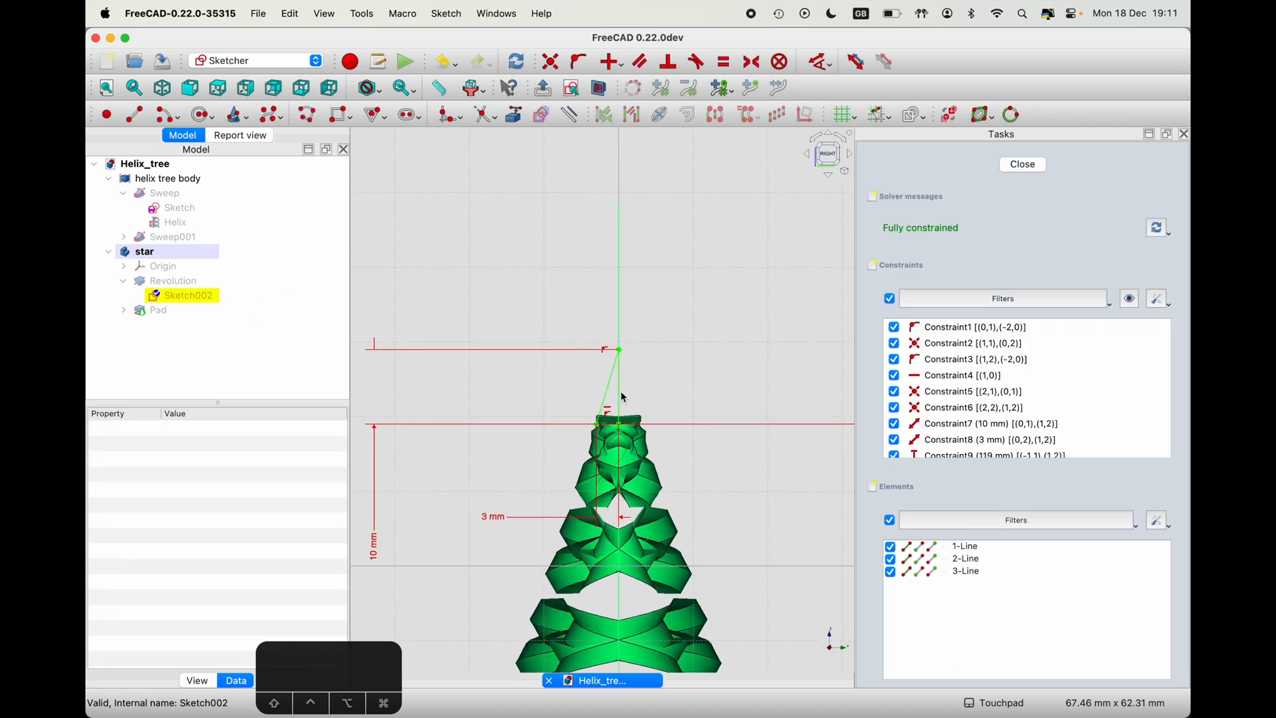
scroll(625, 397, down, 3)
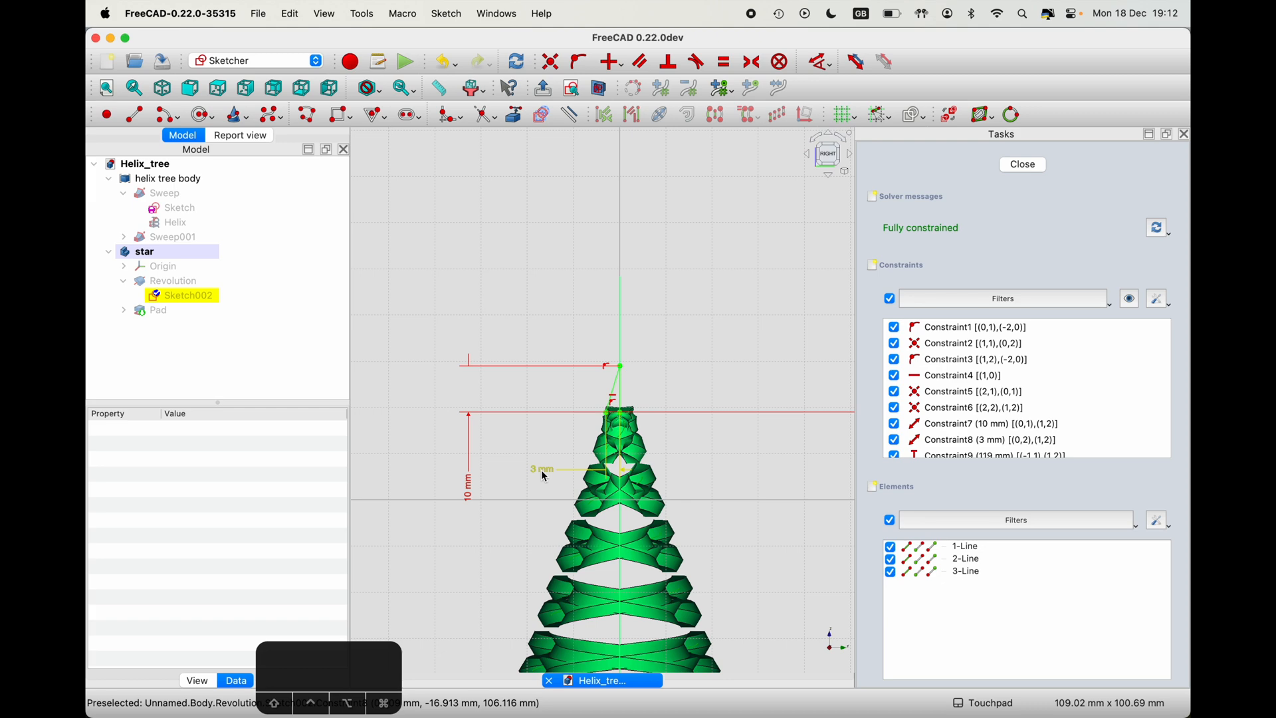
scroll(628, 391, down, 5)
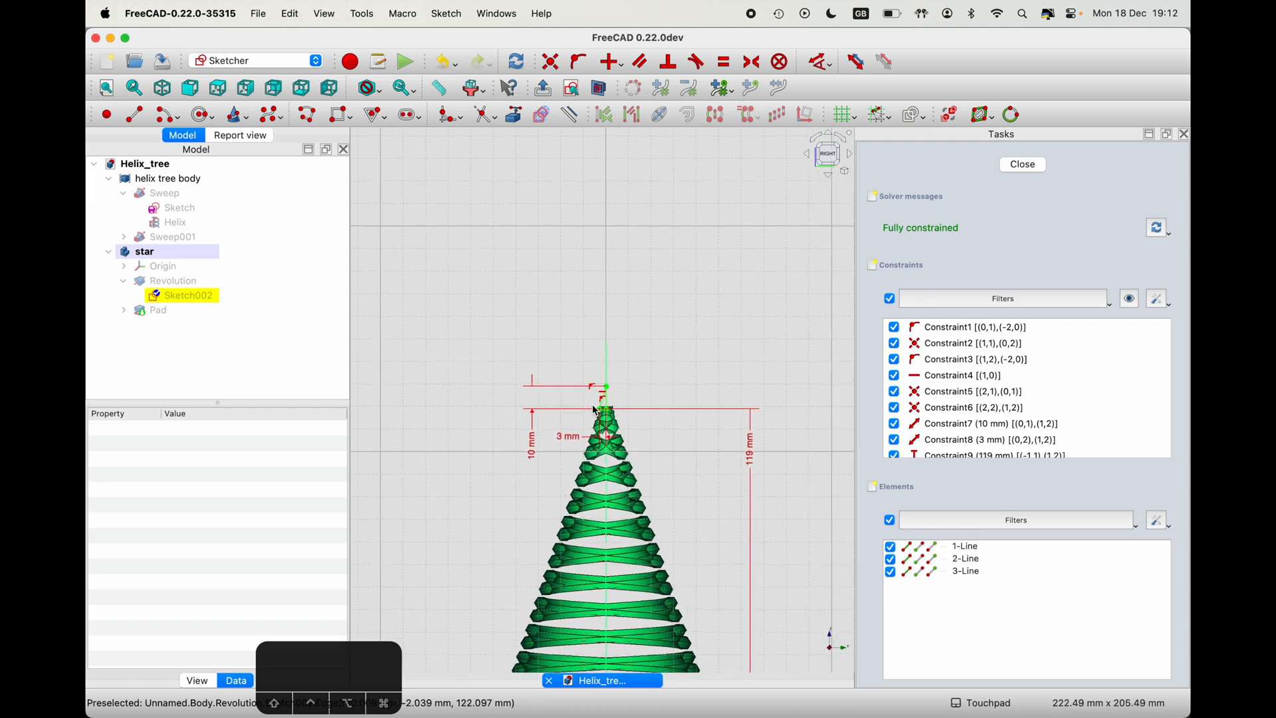
double_click(523, 457)
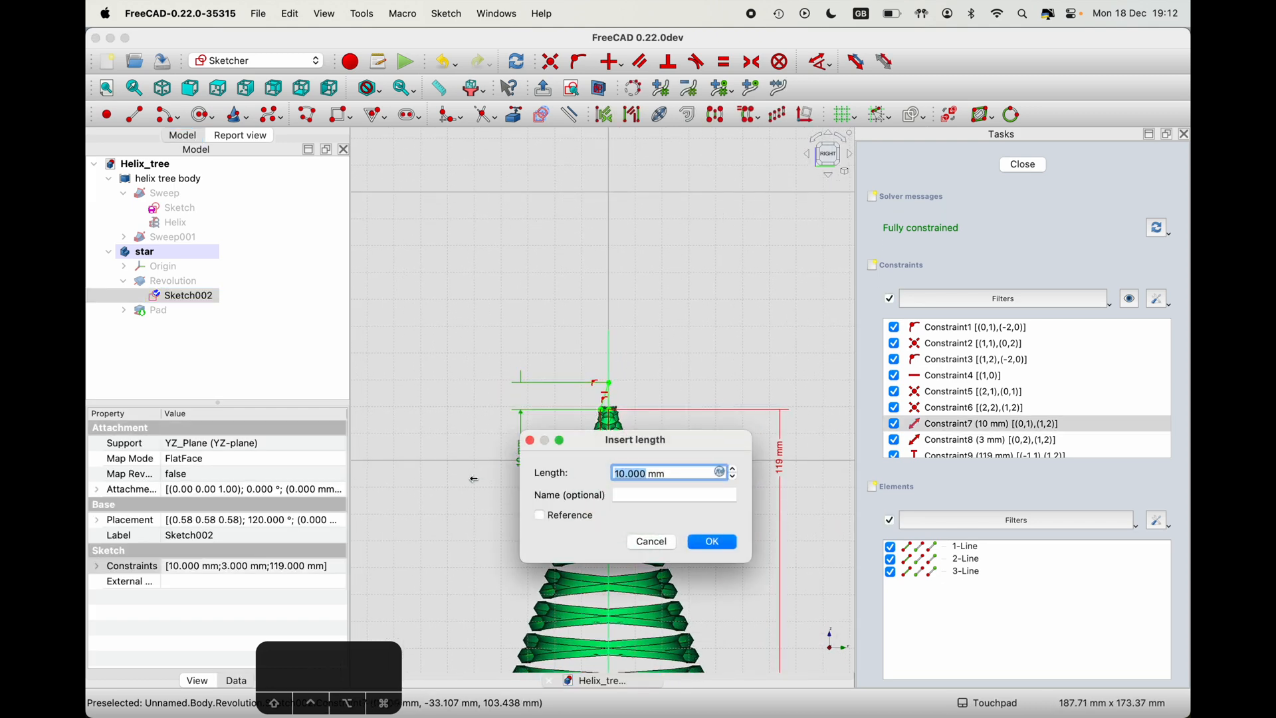
text(12)
click(715, 545)
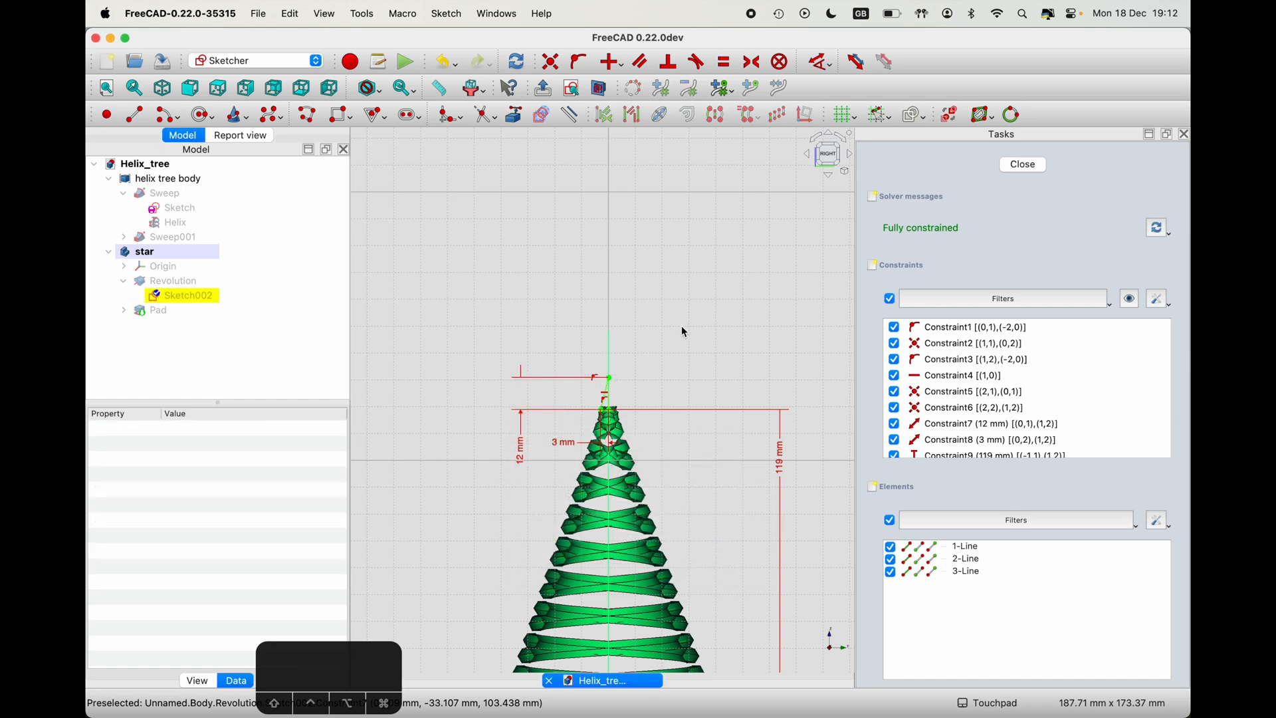
click(1023, 165)
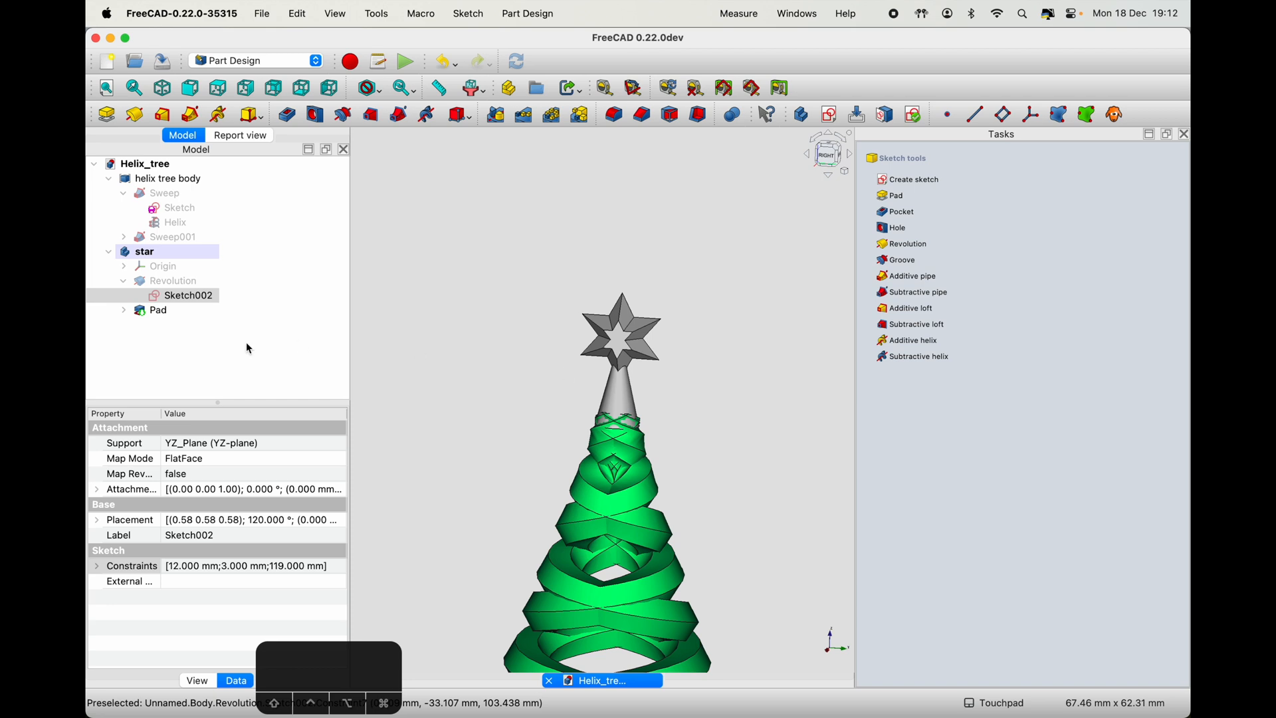
- Open the star sketch under the pad and set the StarRadius of the construction circle to 8 mm
click(125, 310)
double_click(167, 324)
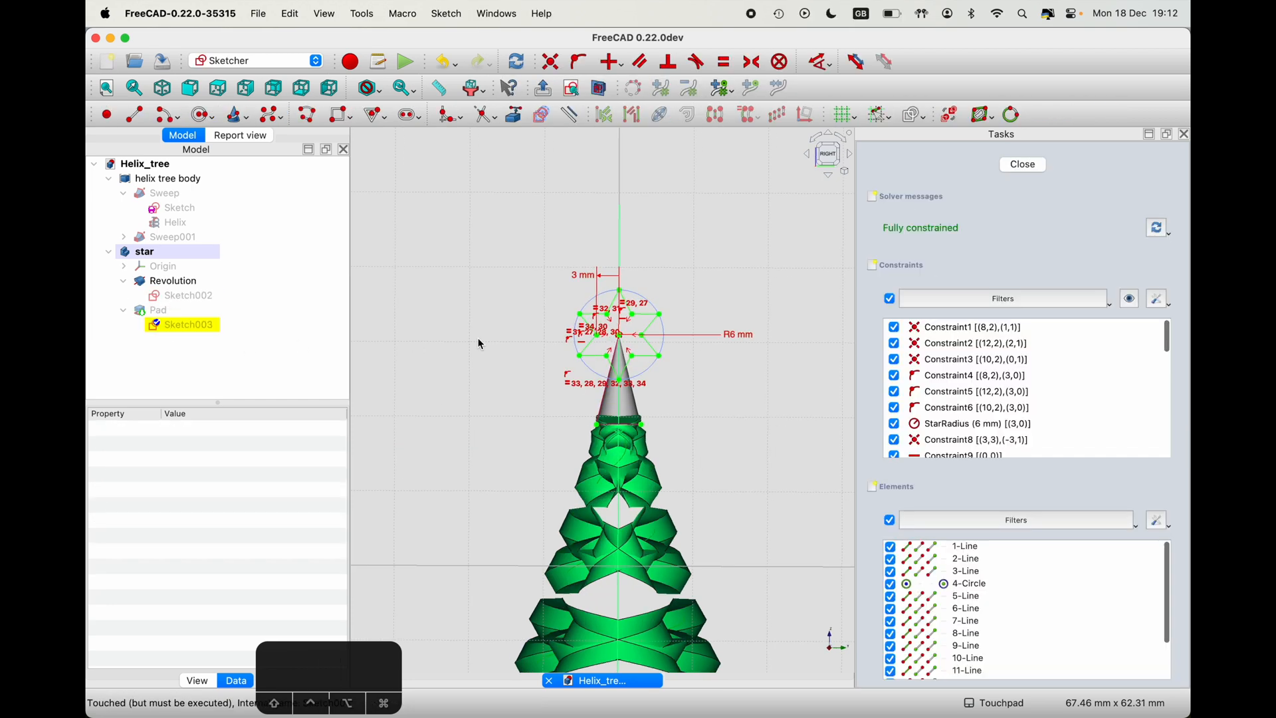
double_click(732, 335)
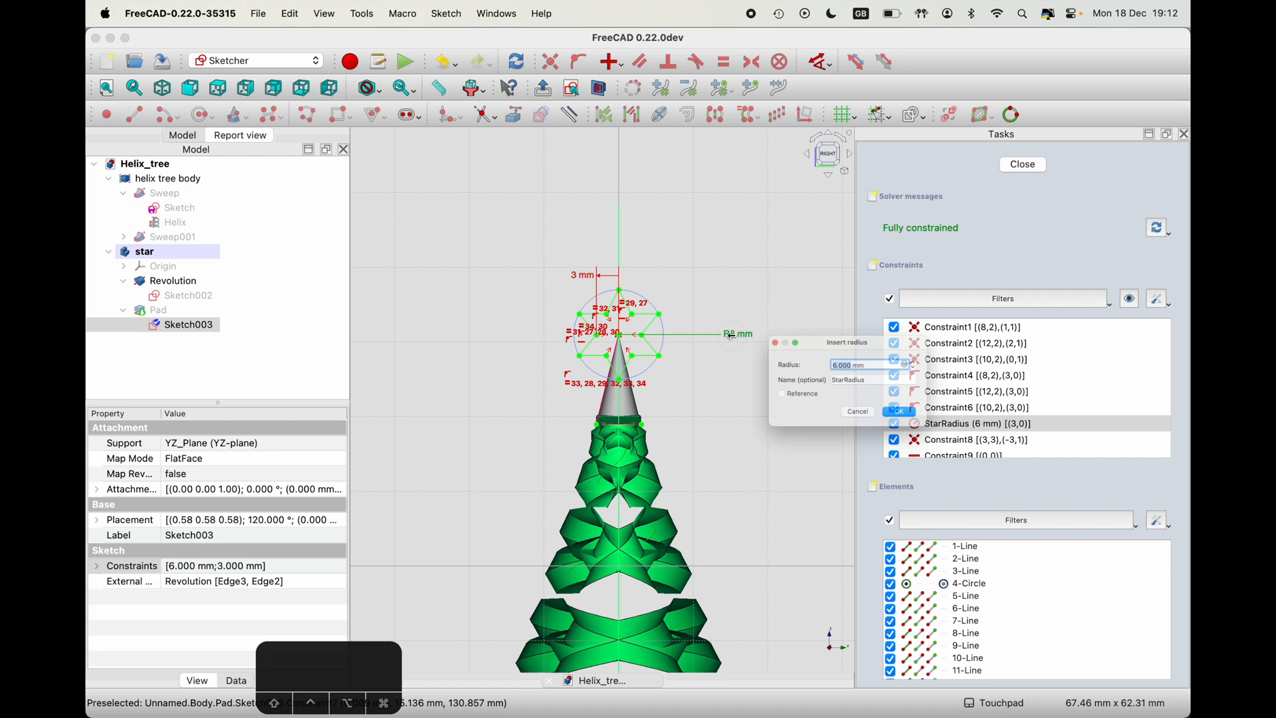
text(8)
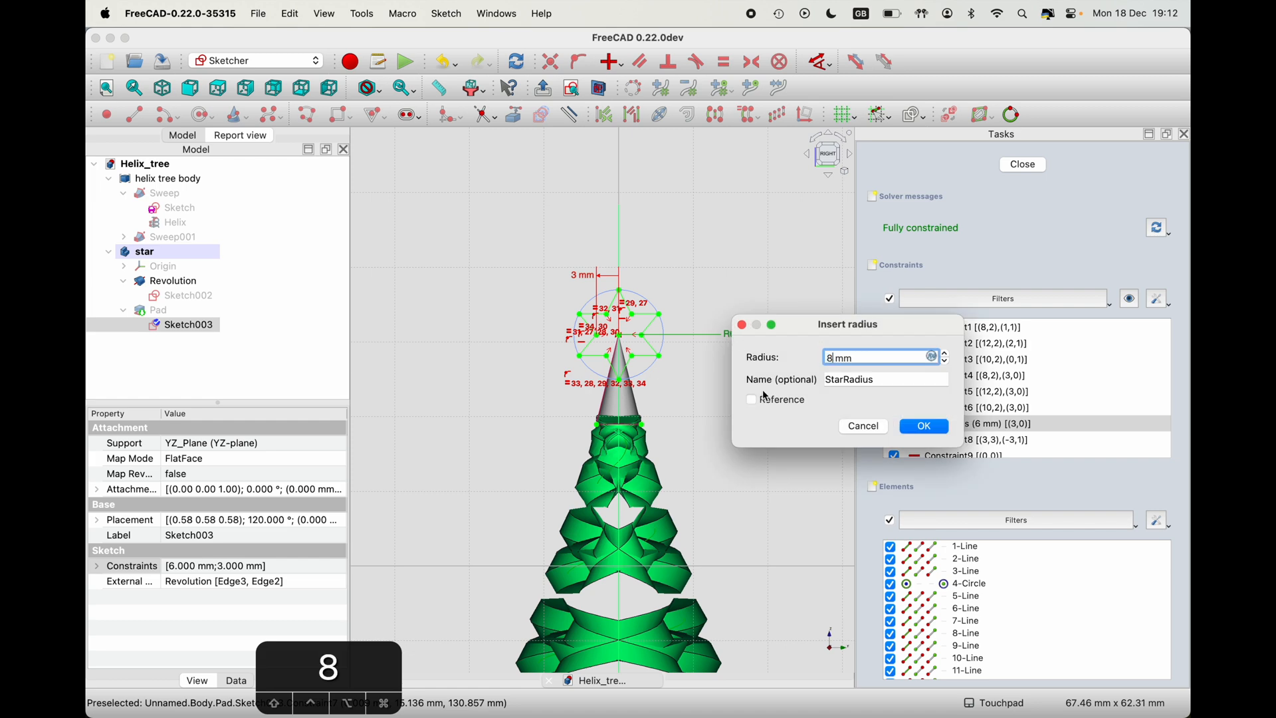
click(924, 426)
scroll(586, 330, up, 5)
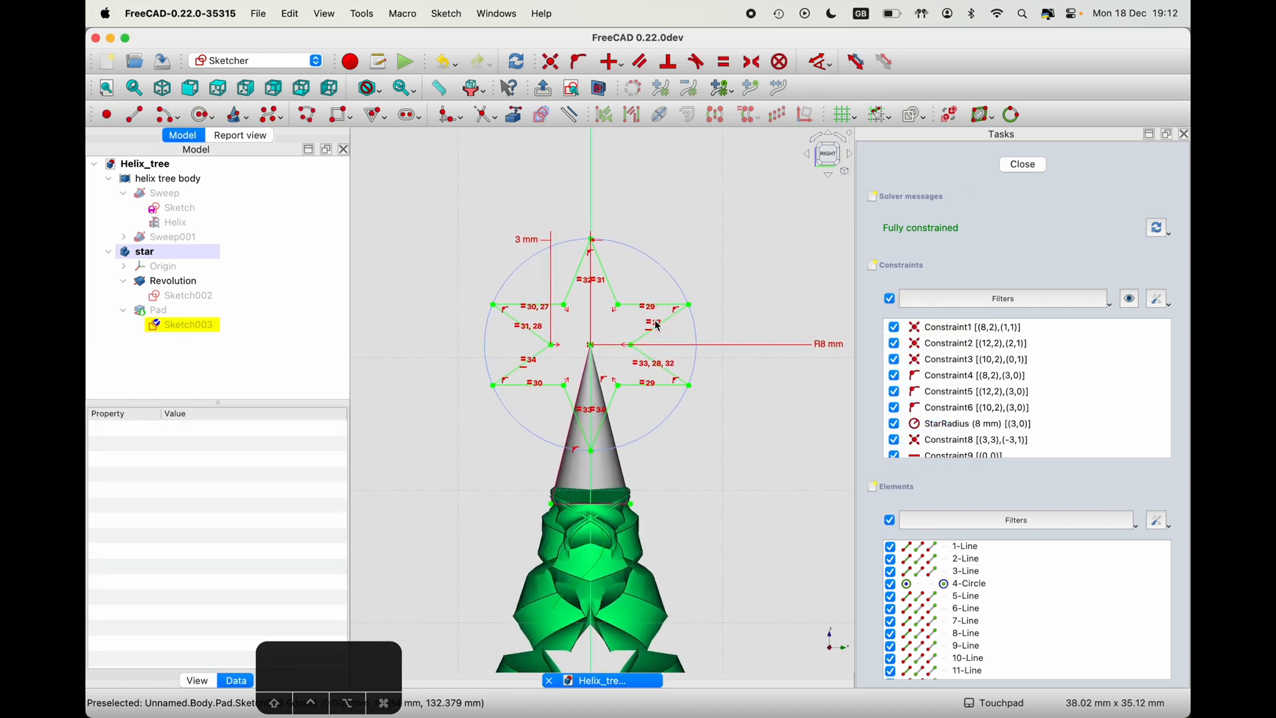
- Set the left inner corner's horizontal distance from the star's centre to 4 mm
double_click(536, 259)
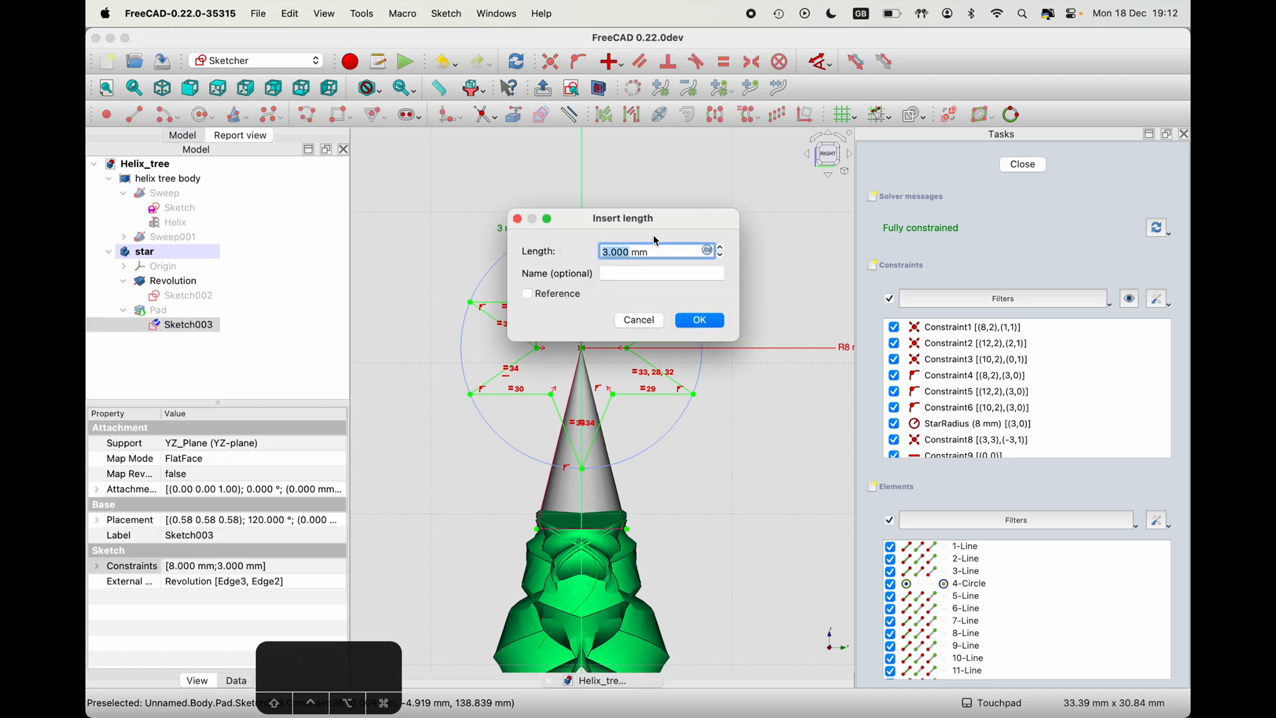
text(4)
click(712, 324)
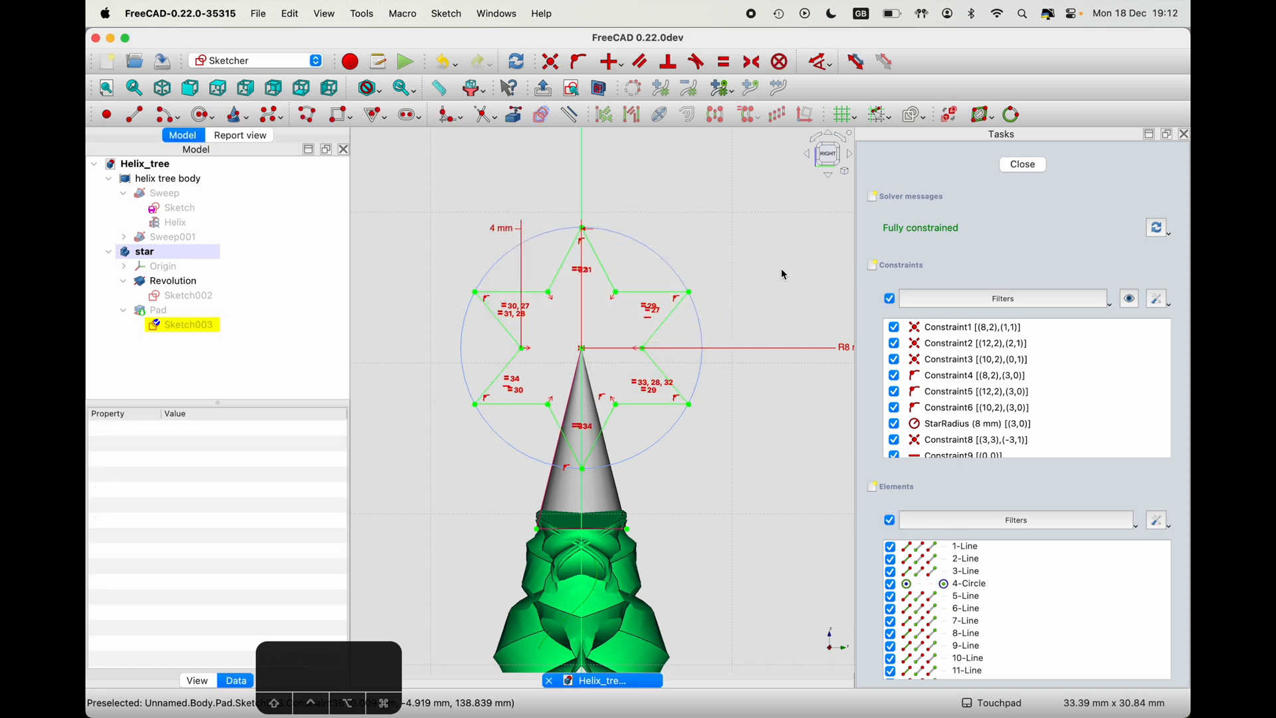
- Set the left inner corner's horizontal distance from the centre to 4.5 mm, close the star sketch and check the enlarged star
double_click(500, 228)
text(4.5)
key(Return)
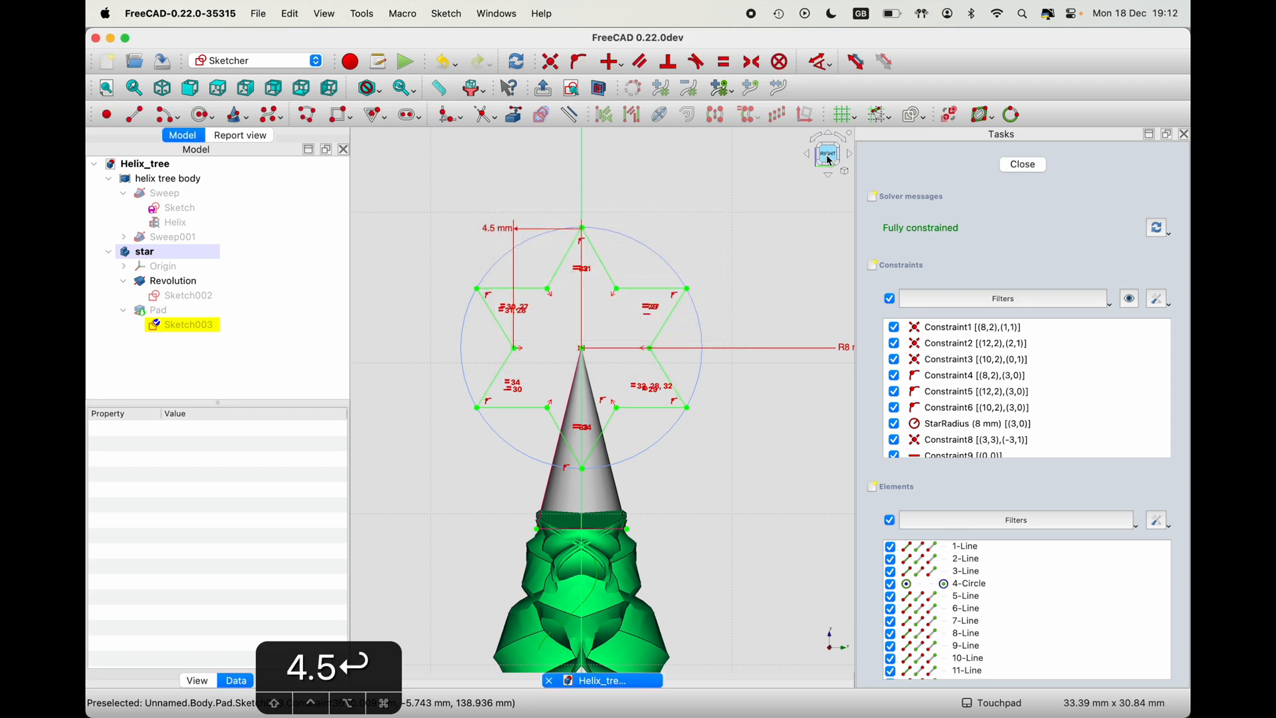
click(1019, 167)
mouse_move(698, 348)
shift+mouse_down()
mouse_move(552, 356)
mouse_move(588, 359)
mouse_move(624, 412)
shift+mouse_up()
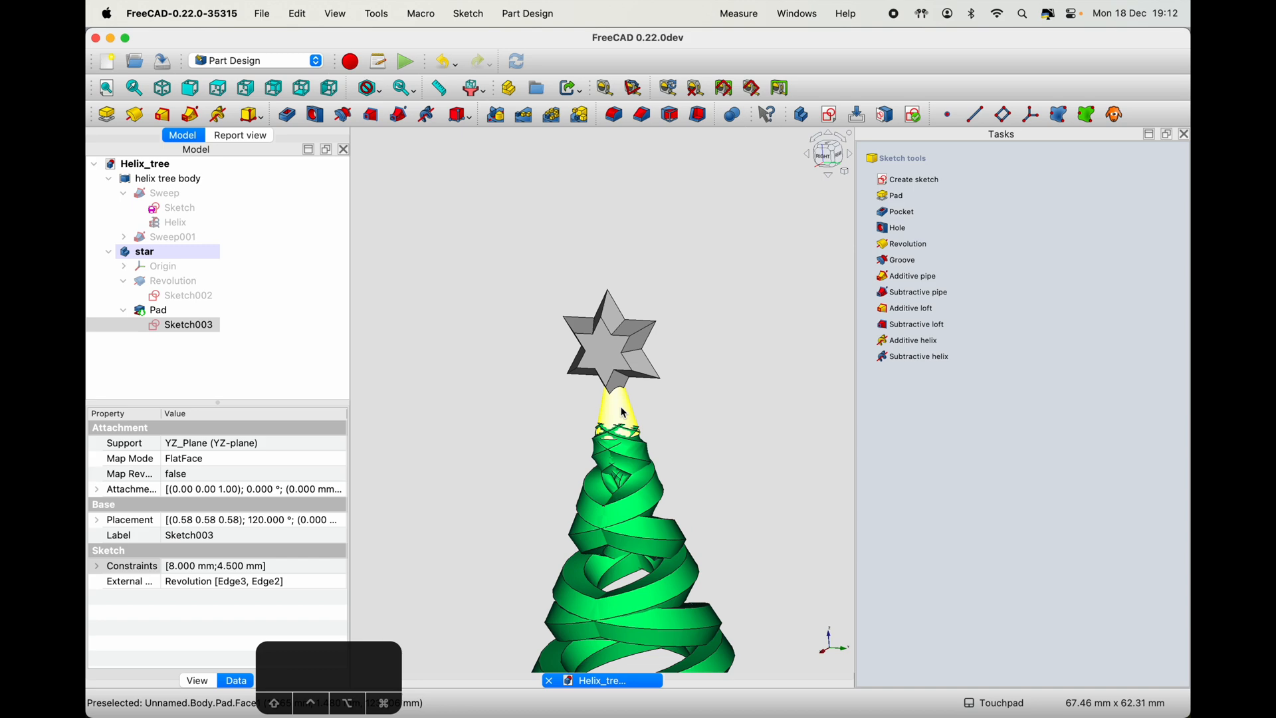
- Set the cone's height to 8 mm in the profile sketch of its revolution, close the sketch and check the topper
click(159, 311)
click(170, 282)
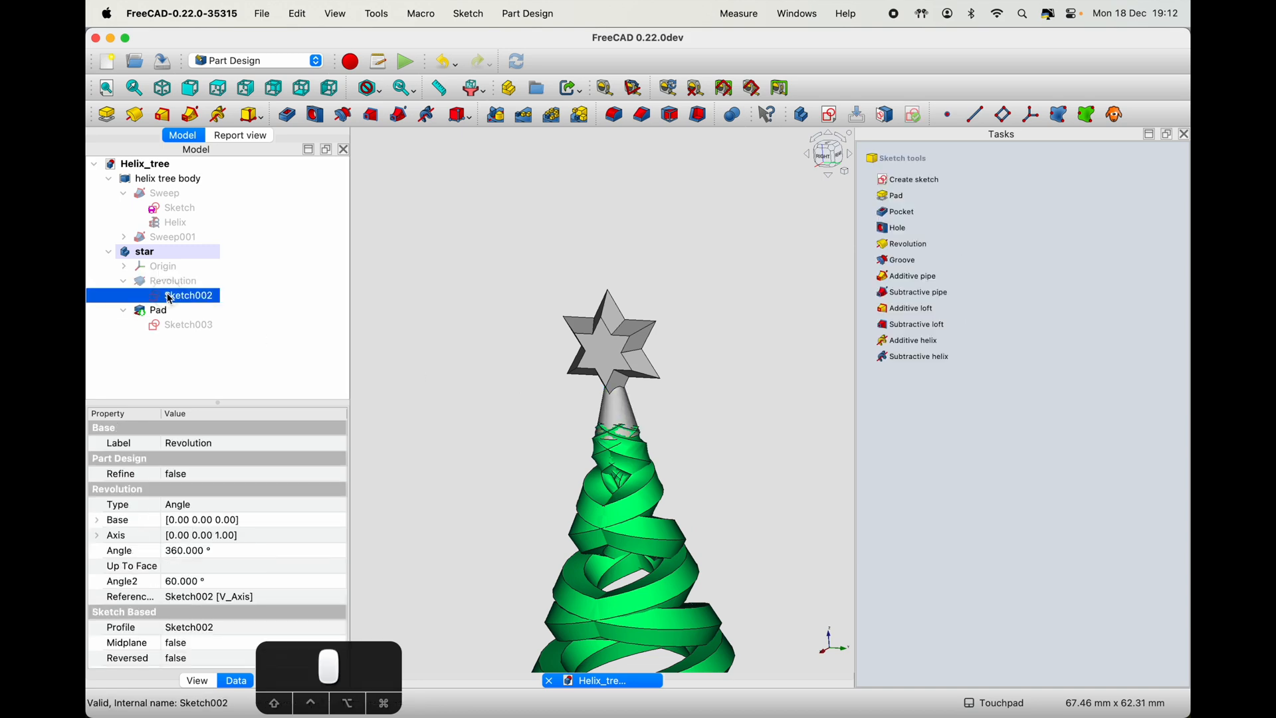
double_click(180, 296)
scroll(631, 384, down, 5)
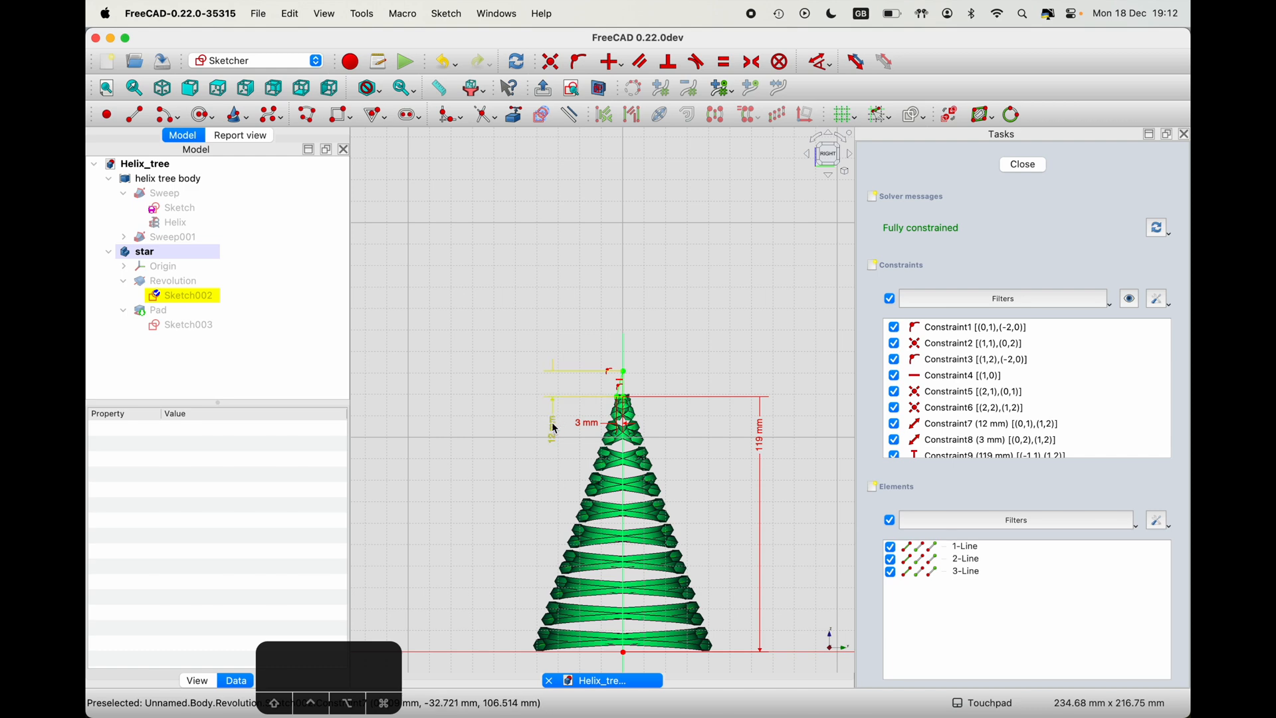
double_click(554, 426)
text(8)
key(Return)
click(1042, 163)
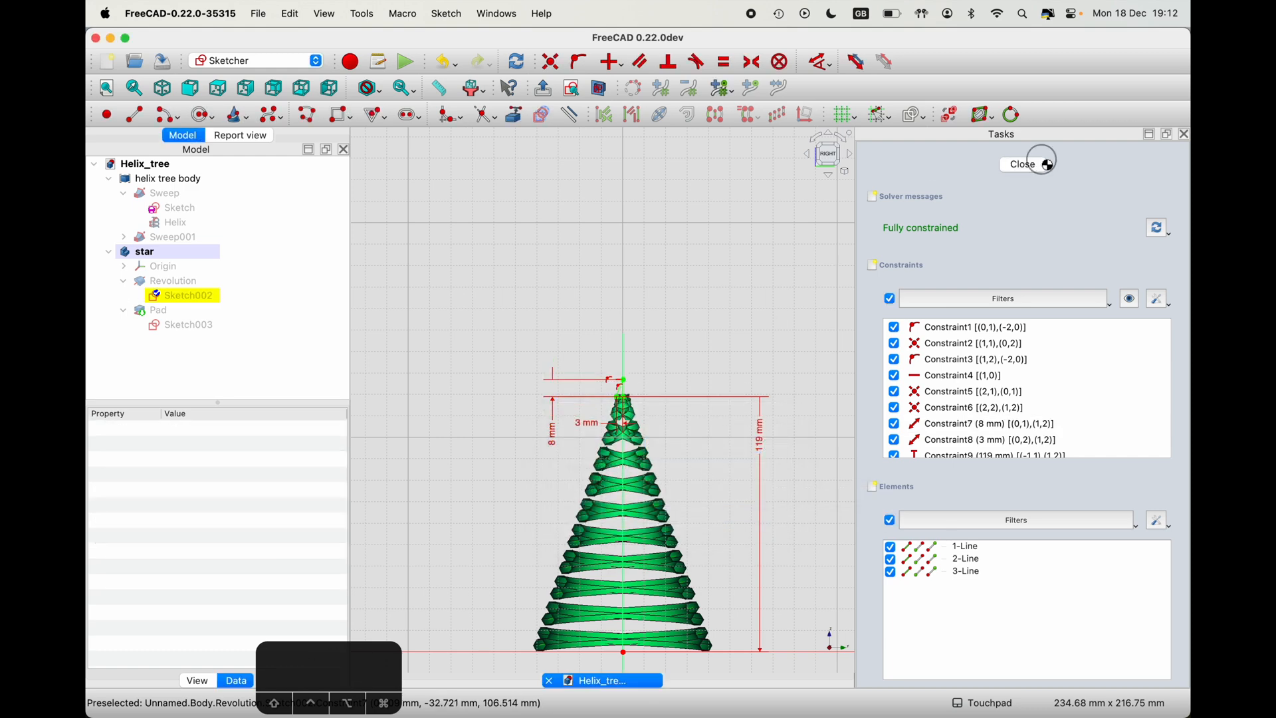
mouse_move(708, 399)
shift+mouse_down()
mouse_move(752, 368)
mouse_move(713, 373)
mouse_move(721, 356)
mouse_move(783, 337)
mouse_move(701, 381)
shift+mouse_up()
shift+drag(726, 285, 765, 246)
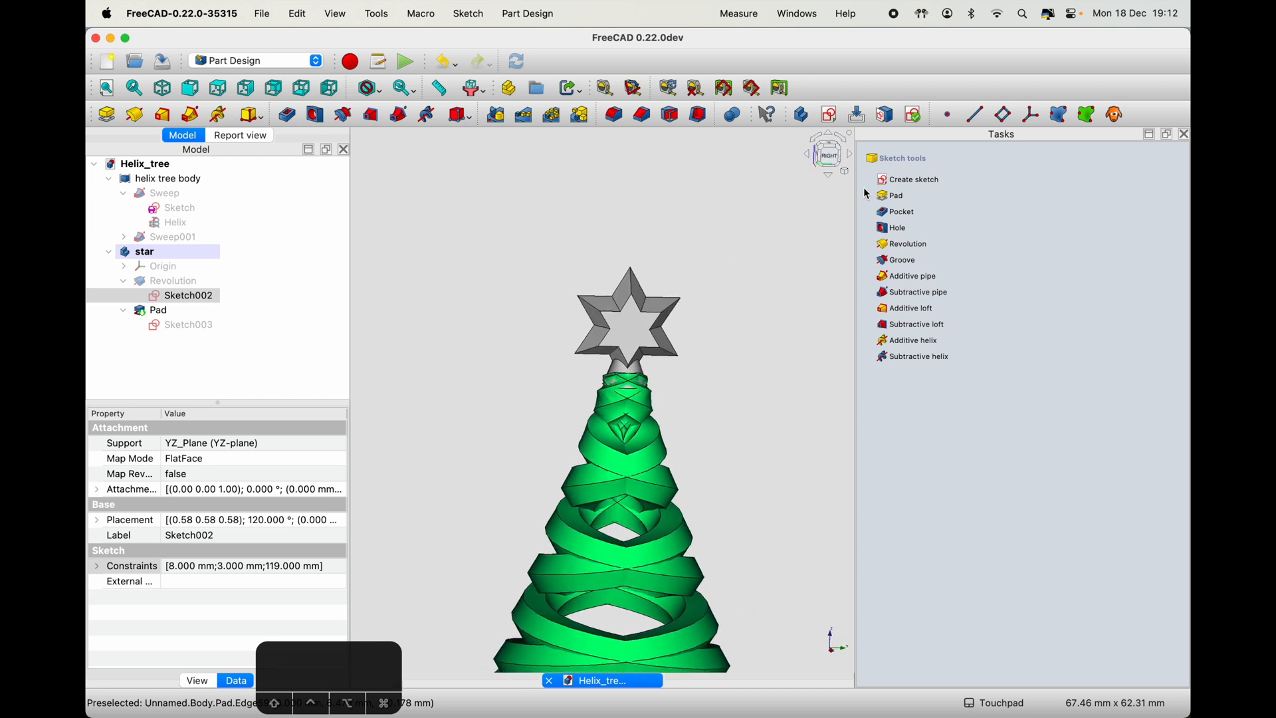
- Open the star sketch under the pad and examine how the star's centre is attached to the cone's tip
double_click(167, 327)
scroll(642, 311, up, 2)
click(590, 349)
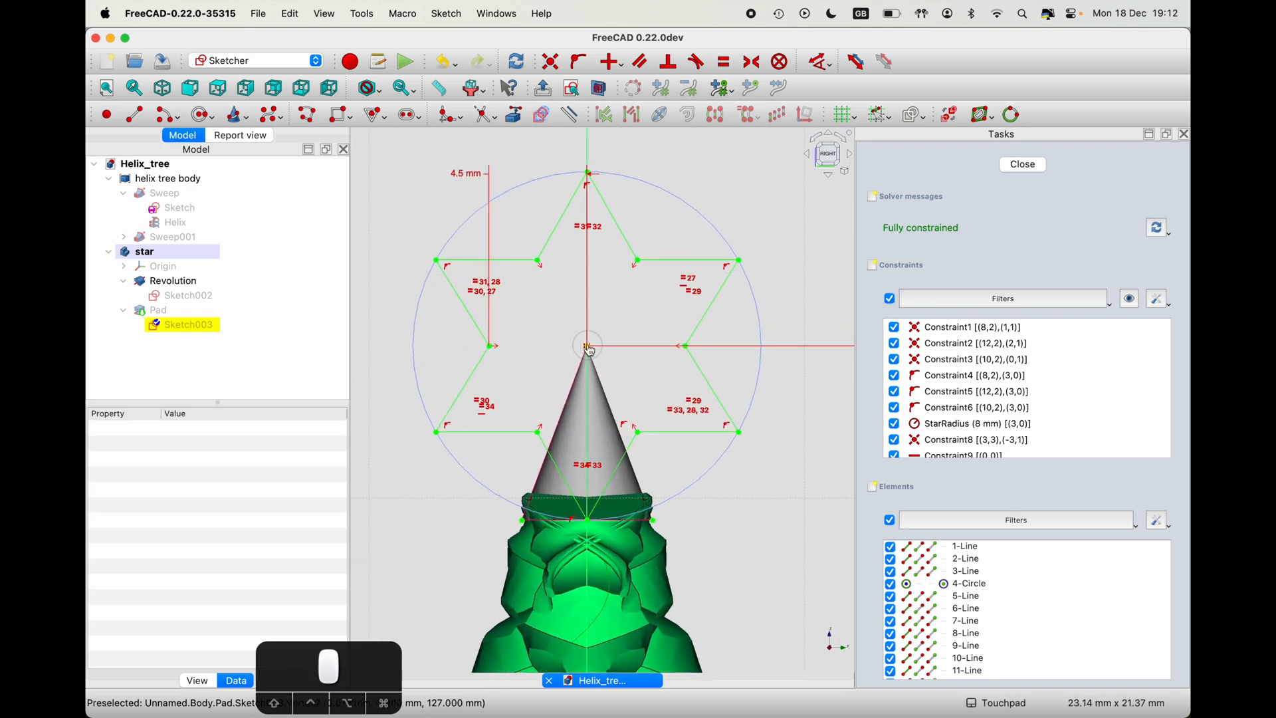
scroll(603, 360, down, 1)
click(604, 361)
scroll(591, 412, down, 5)
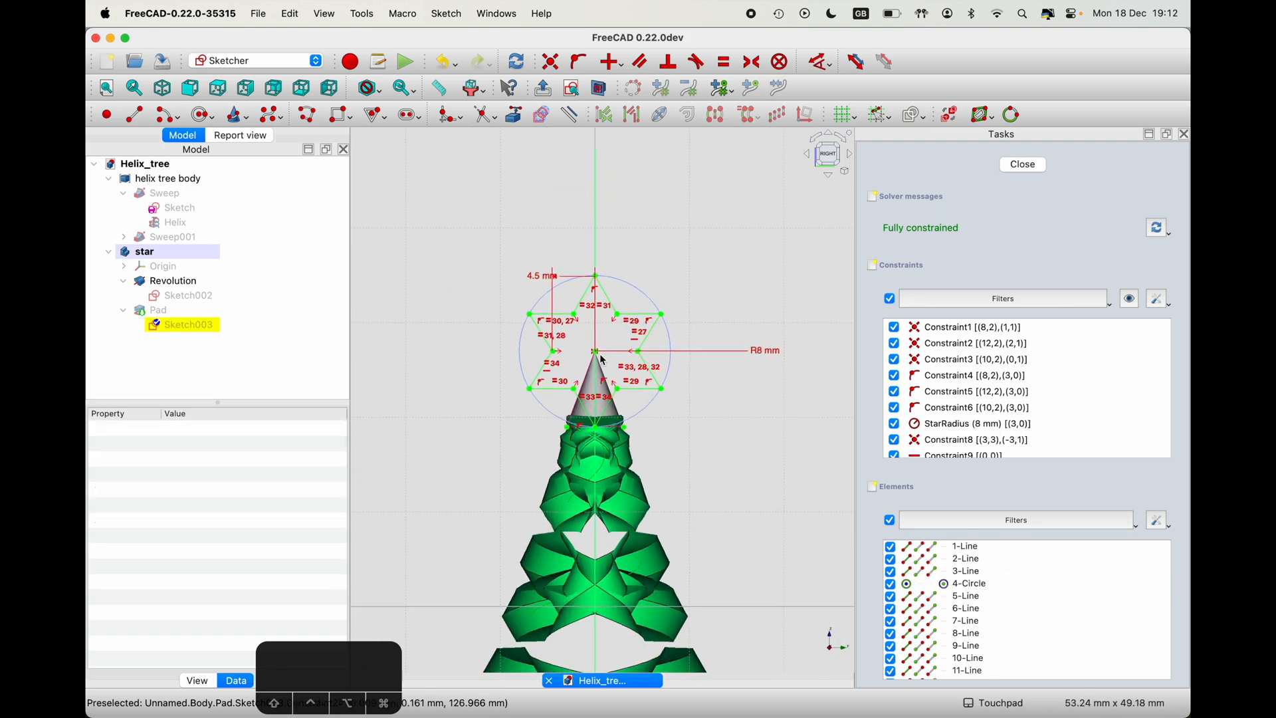
scroll(983, 621, down, 5)
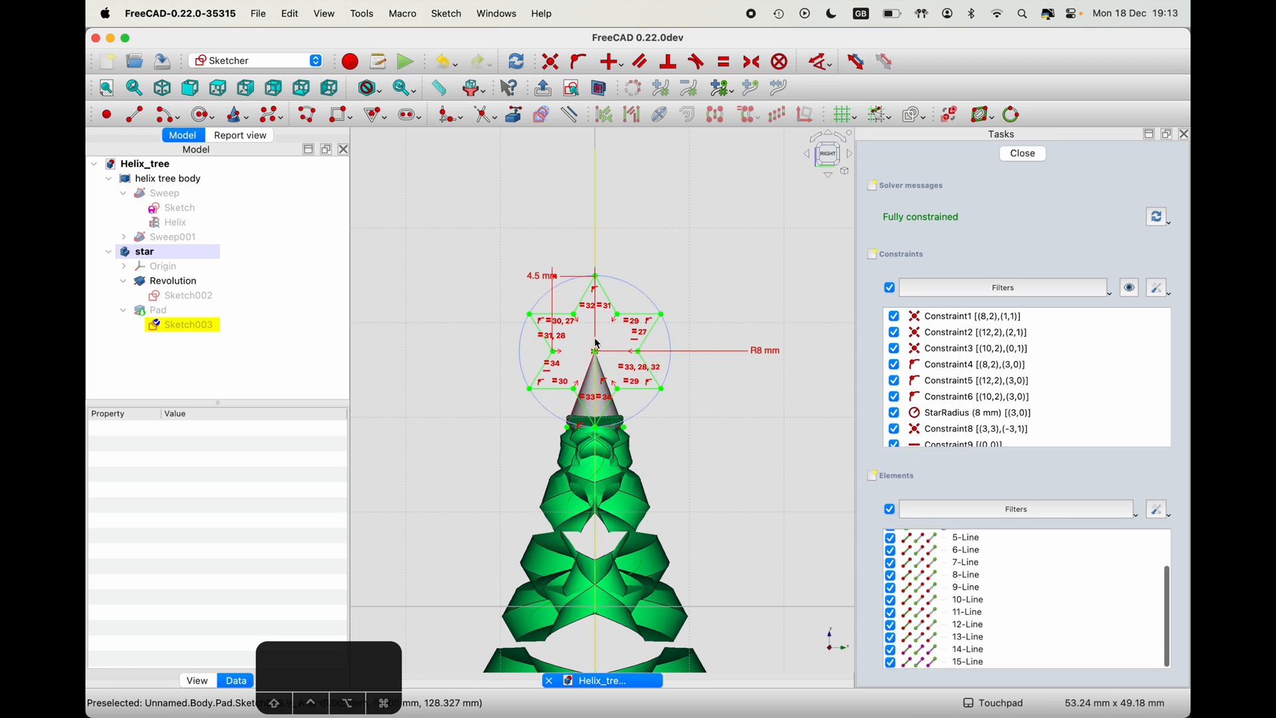
scroll(596, 342, up, 10)
scroll(596, 342, down, 10)
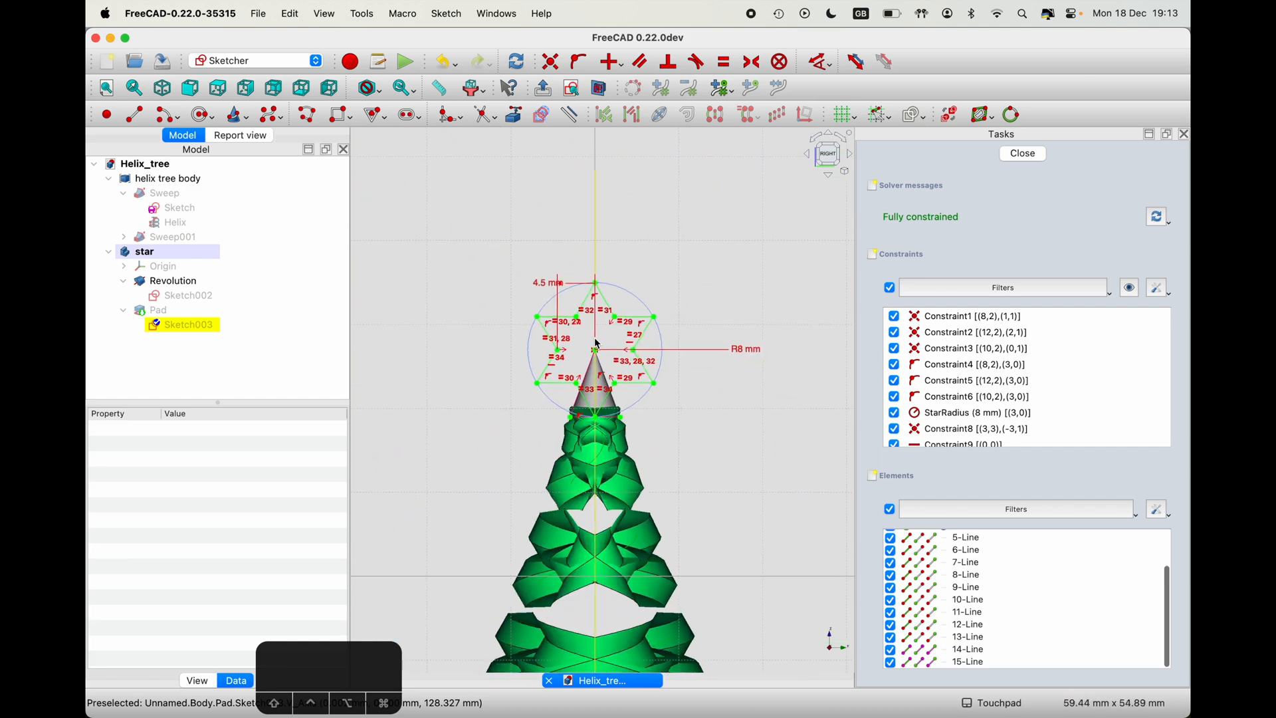
scroll(986, 364, down, 10)
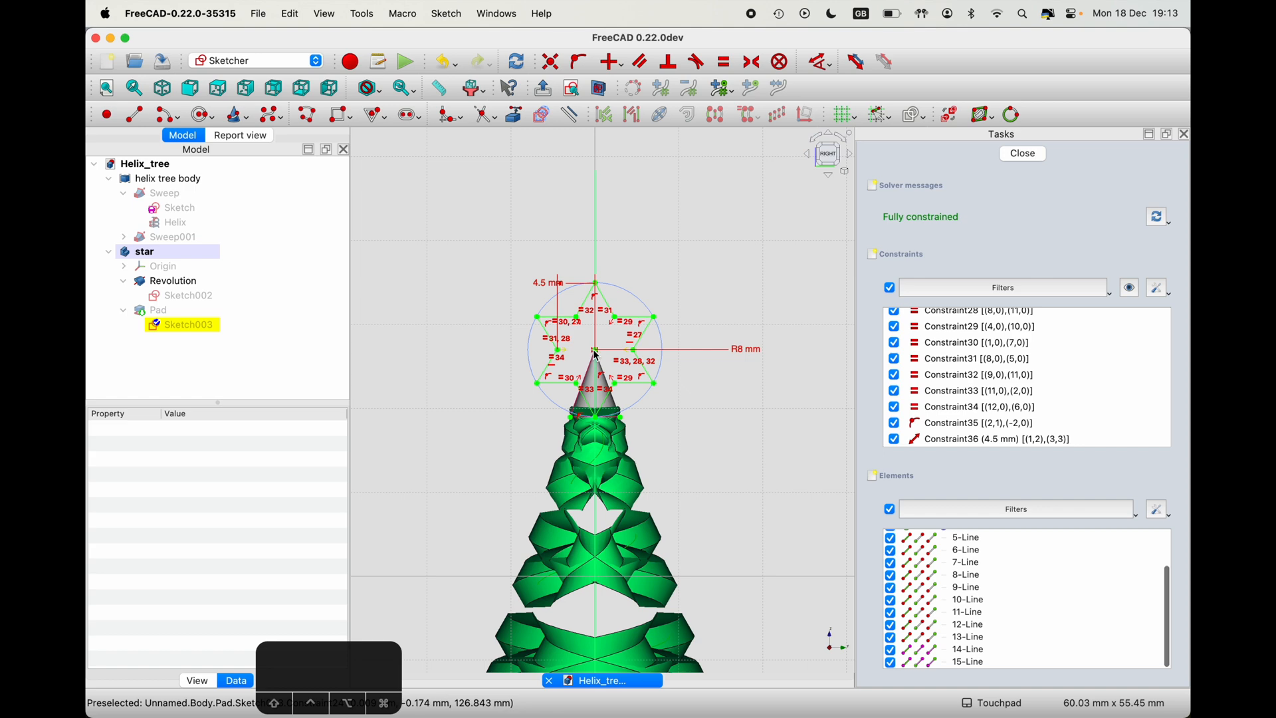
drag(594, 350, 595, 342)
scroll(596, 343, up, 8)
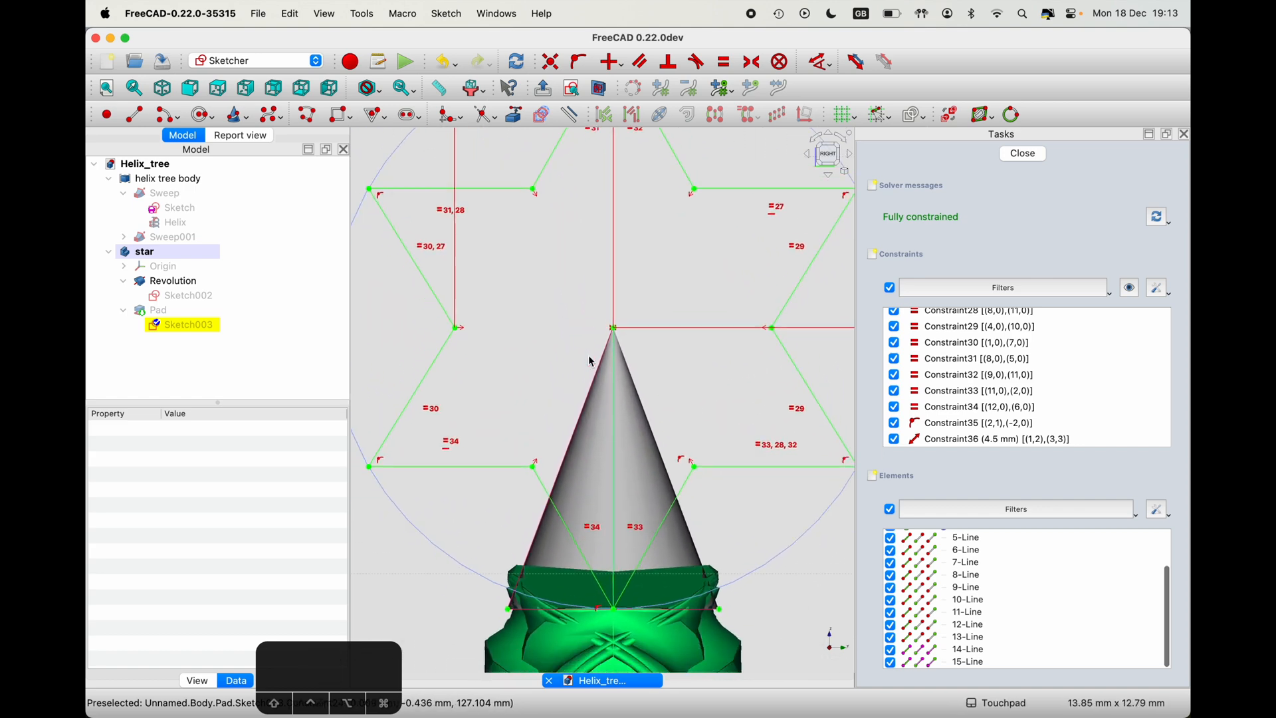
scroll(591, 362, down, 2)
scroll(1005, 377, up, 5)
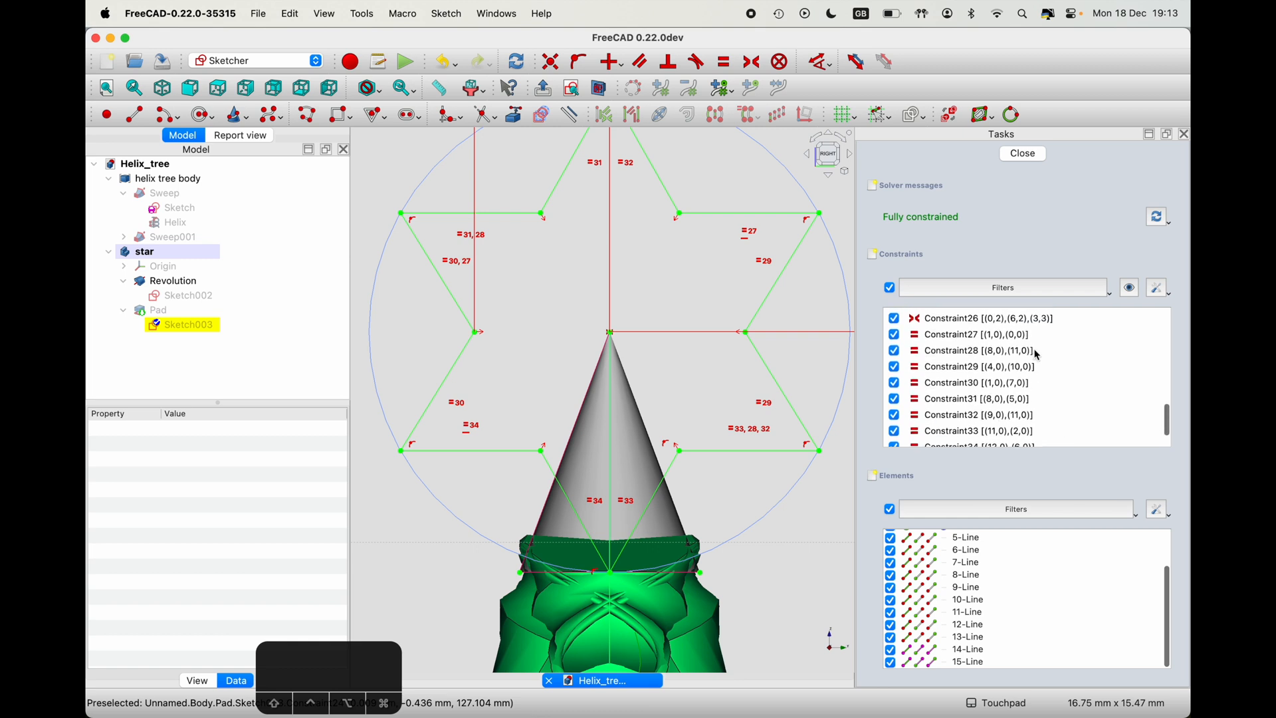
- Find the coincident constraint that ties the construction circle's centre to the cone's tip and delete it
click(1017, 371)
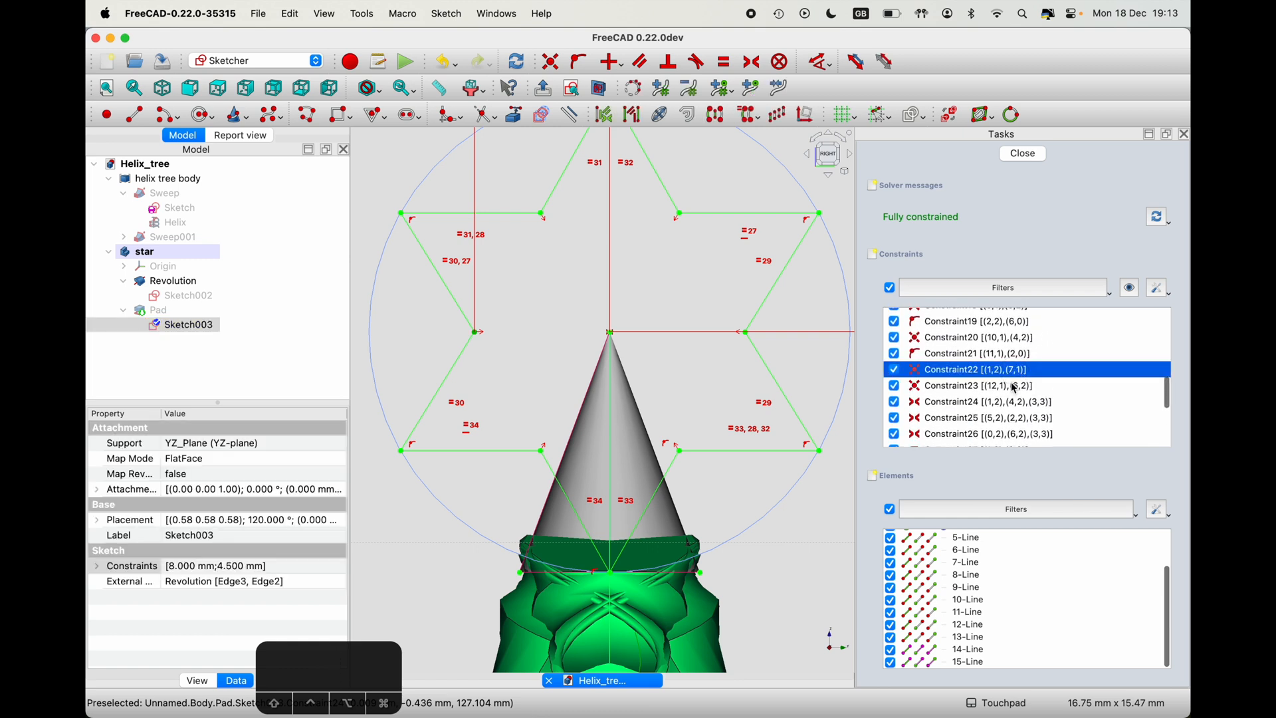
click(1019, 385)
scroll(1027, 373, up, 10)
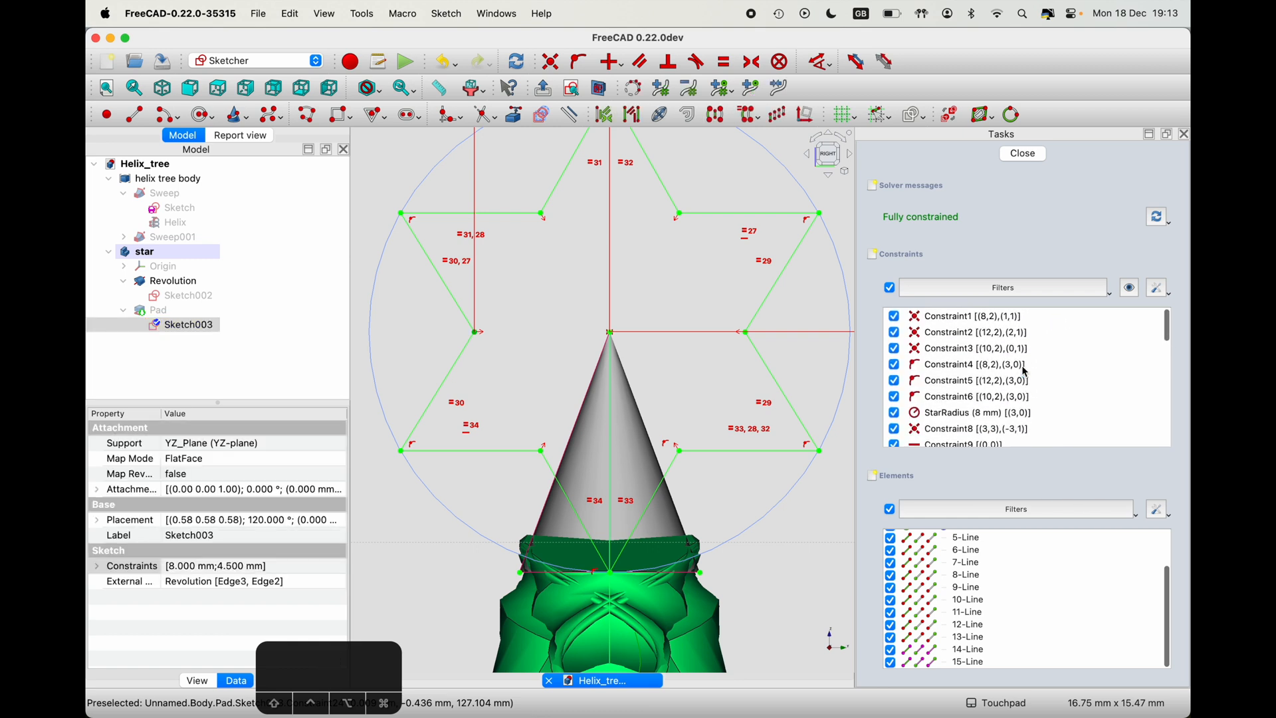
click(1036, 318)
key(Down)
key(Down)
key(Down)
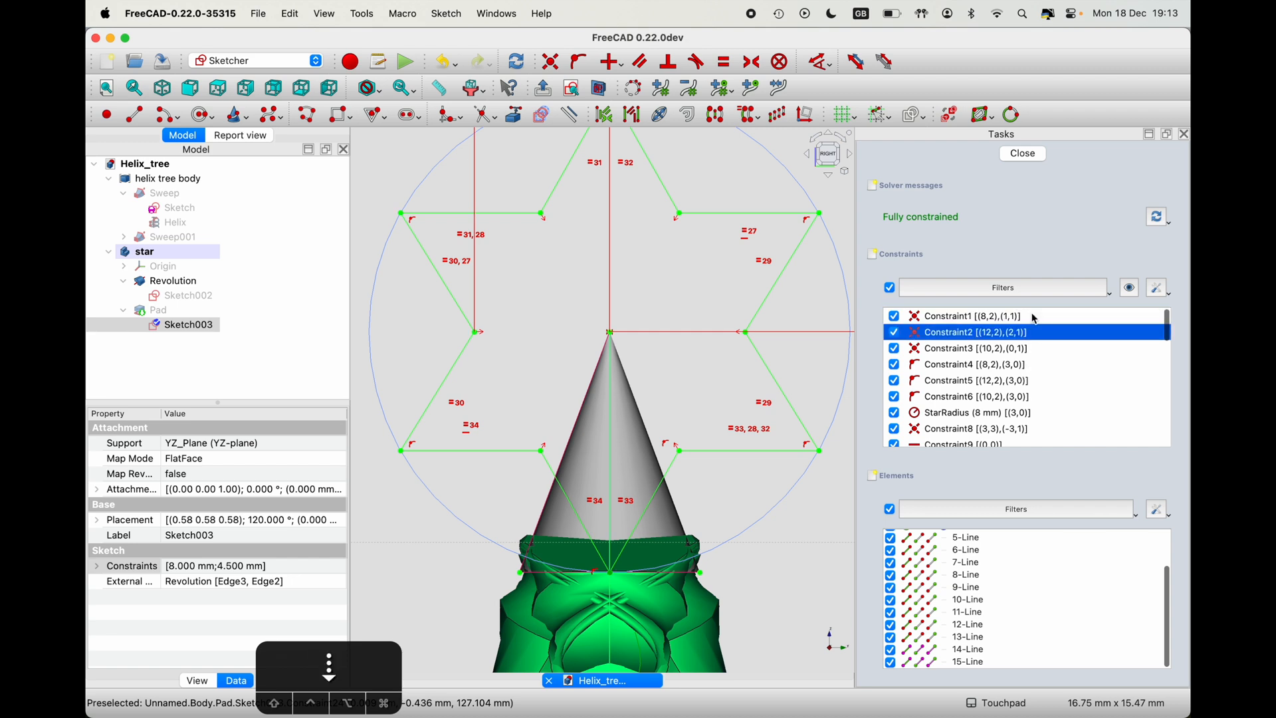
key(Down)
key(Down)
key(Down)
key(Down)
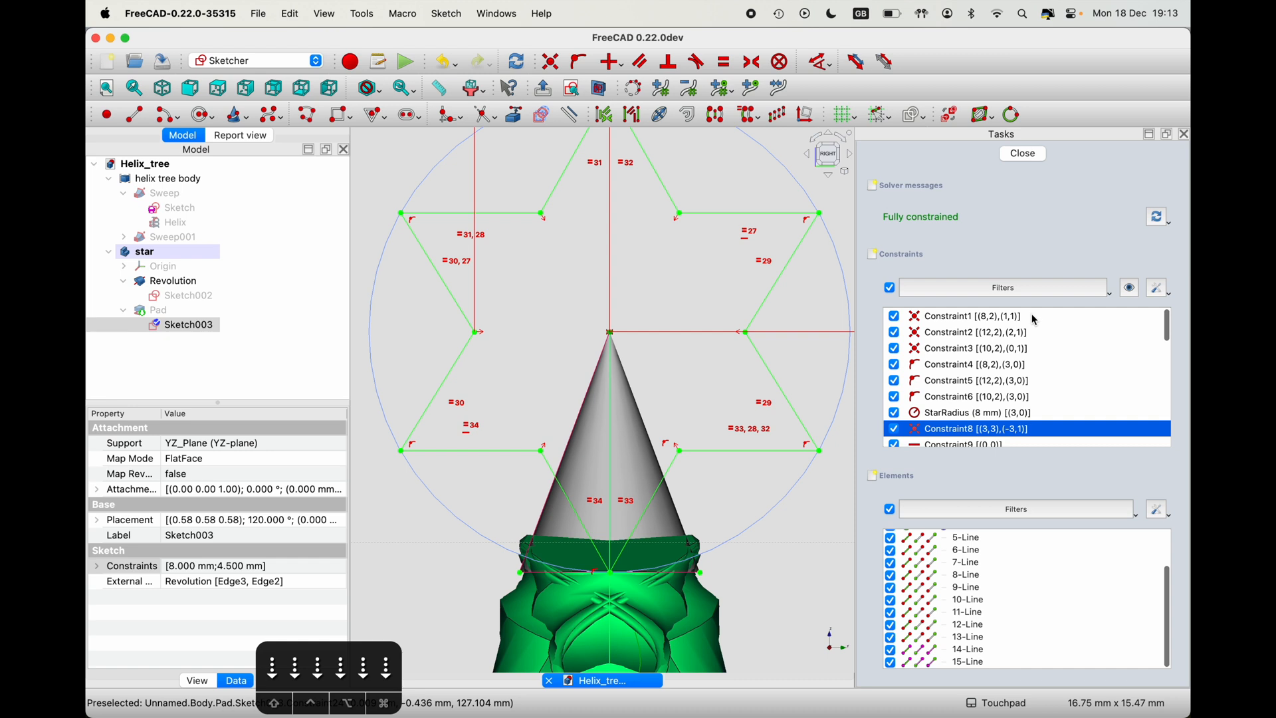
right_click(952, 433)
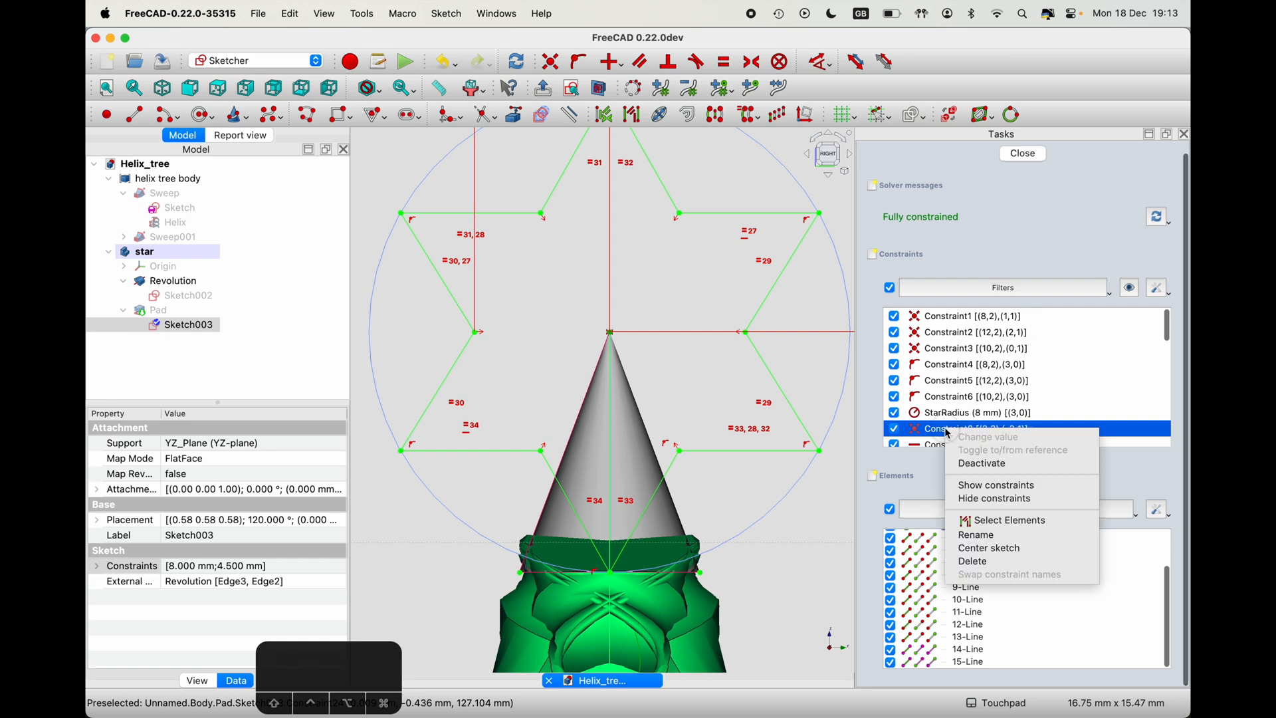
click(975, 563)
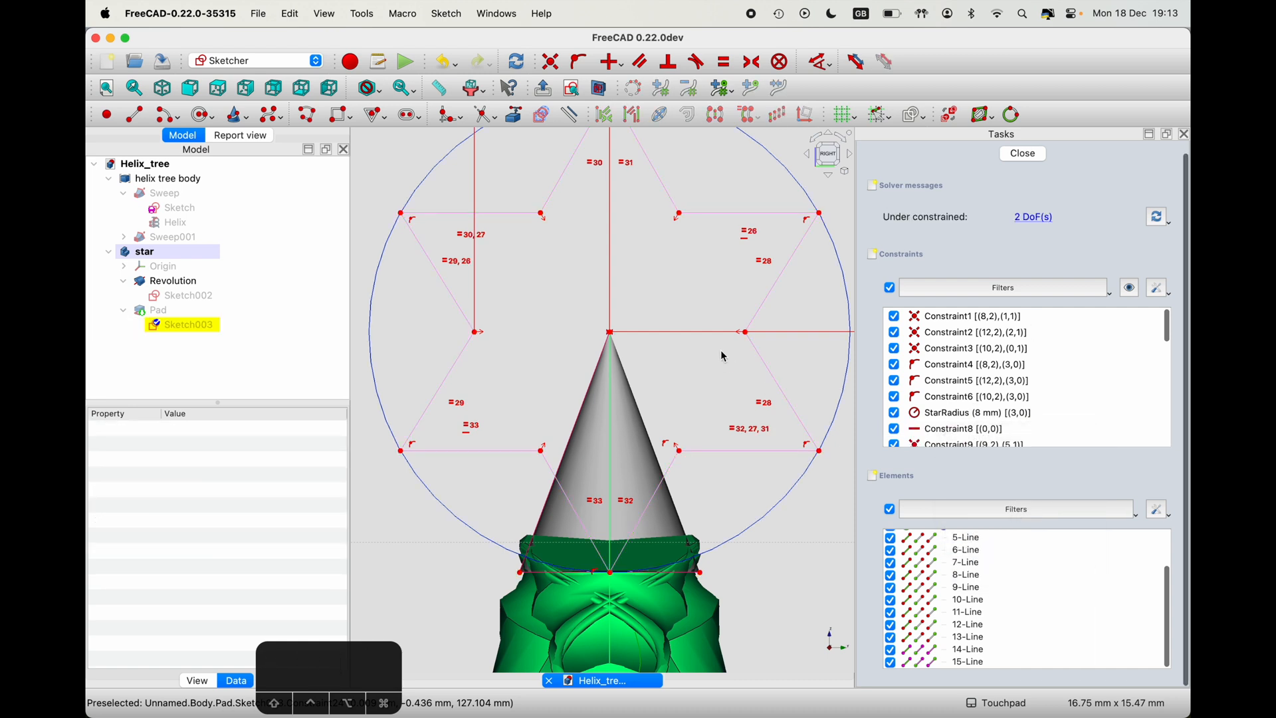
- Move the star's centre about 1.6 mm straight above the cone's tip, undoing any sideways shift
drag(610, 333, 610, 284)
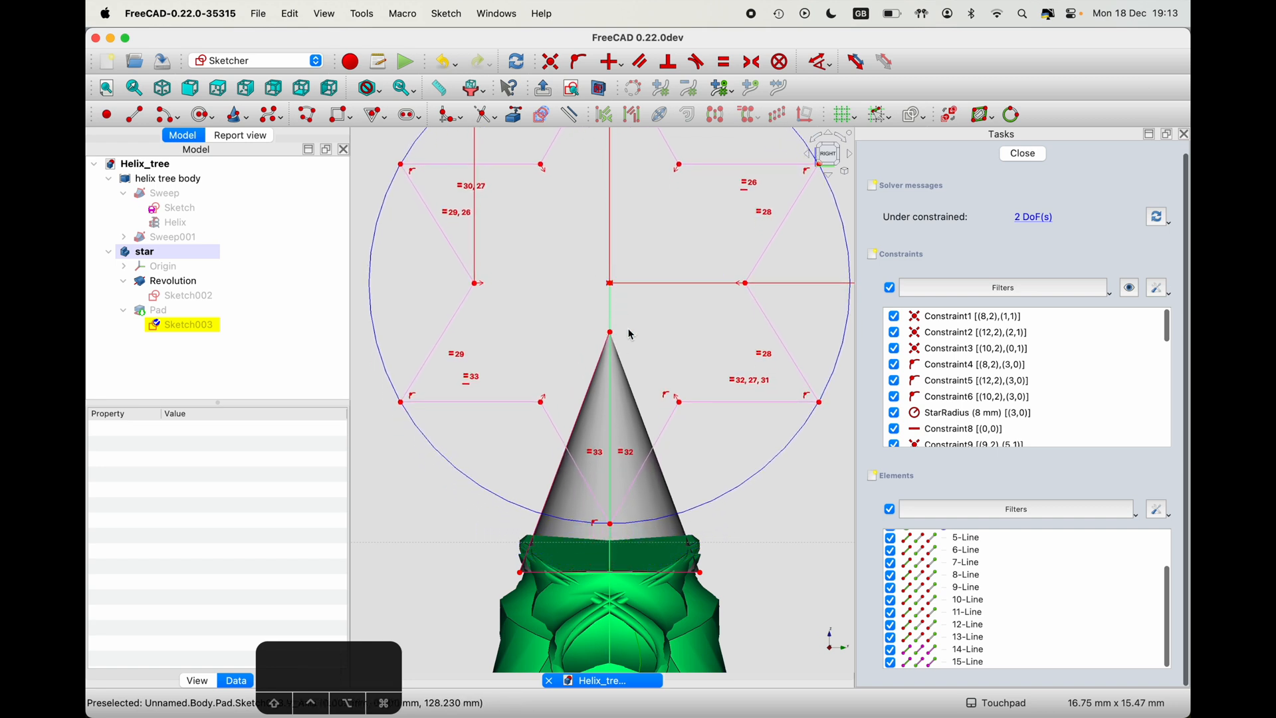
drag(611, 282, 627, 281)
key(super+z)
- Dimension the distance between the star's centre and the cone's tip and set it to 2 mm
click(610, 332)
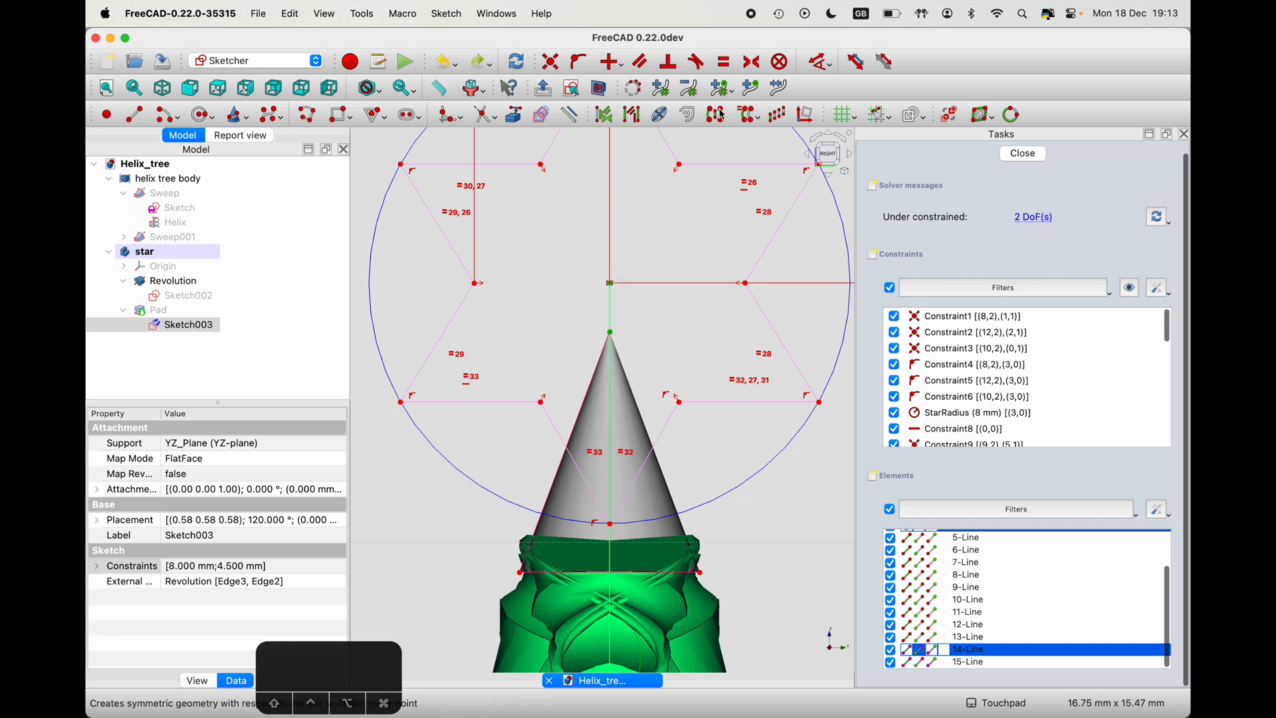
click(823, 66)
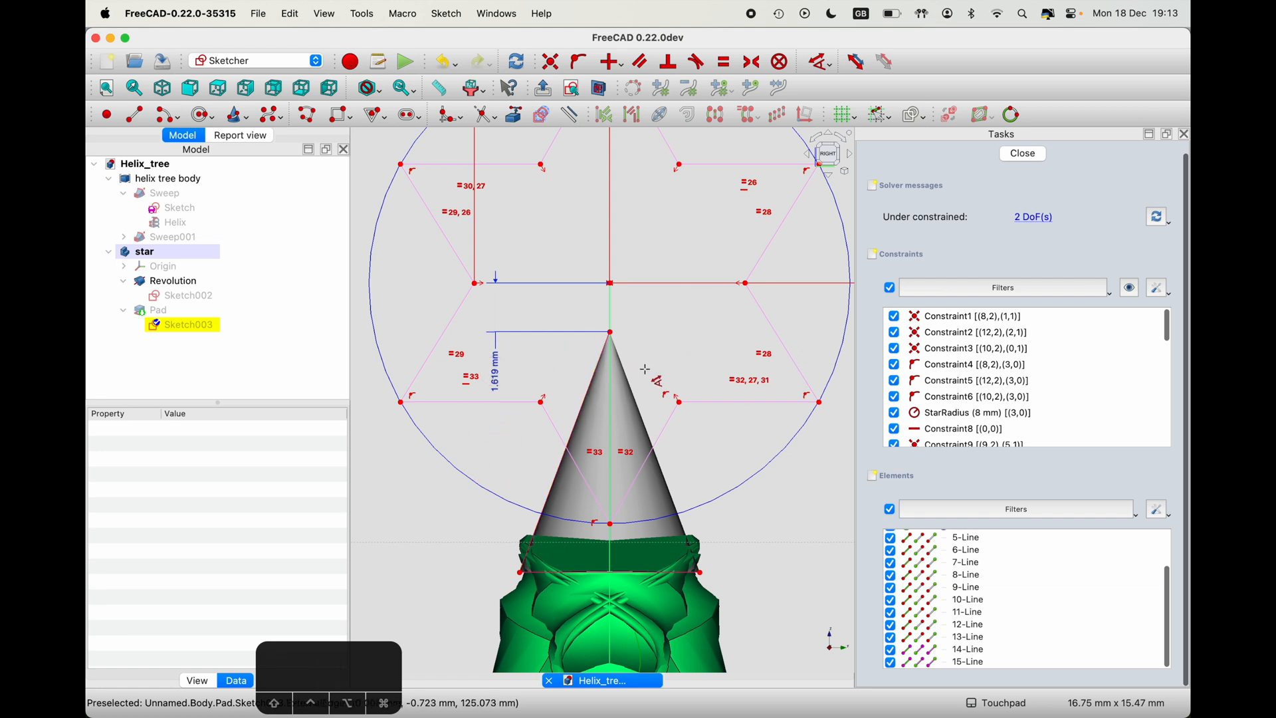
key(Escape)
double_click(499, 376)
text(2)
click(683, 460)
click(681, 464)
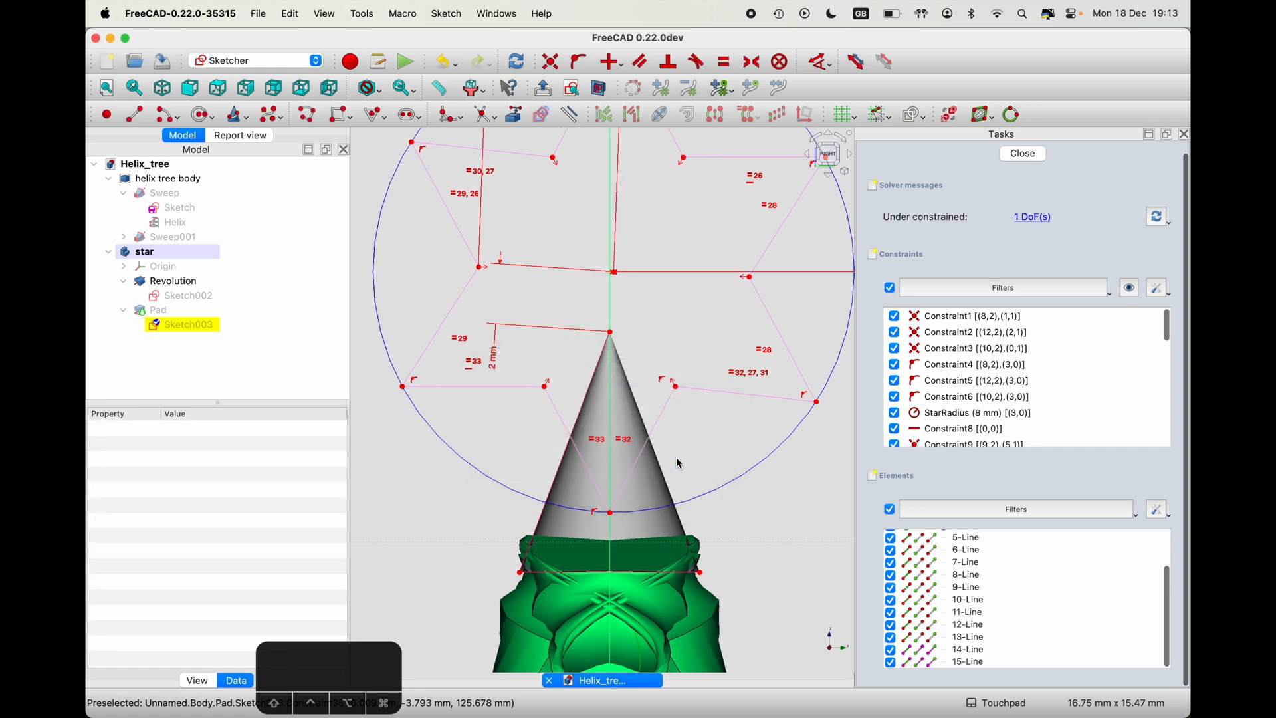
- Constrain the star's centre onto the vertical axis, close the star sketch and check the whole tree
click(615, 273)
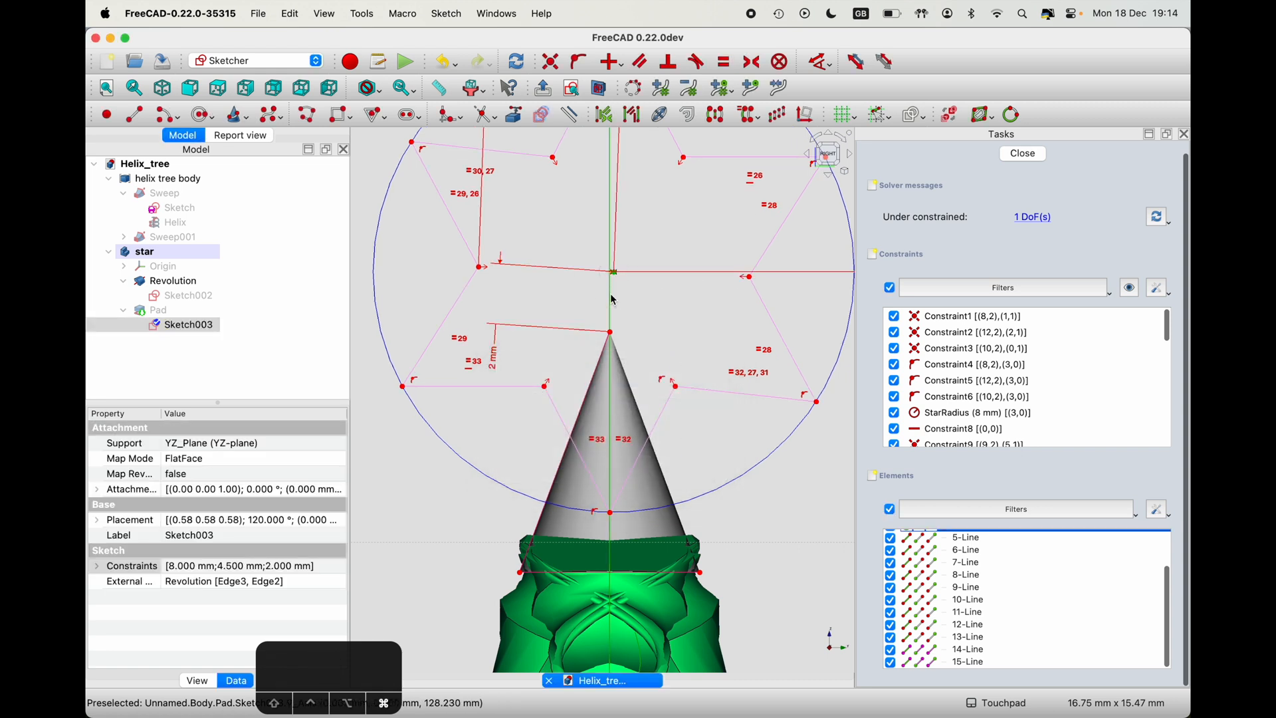
click(578, 61)
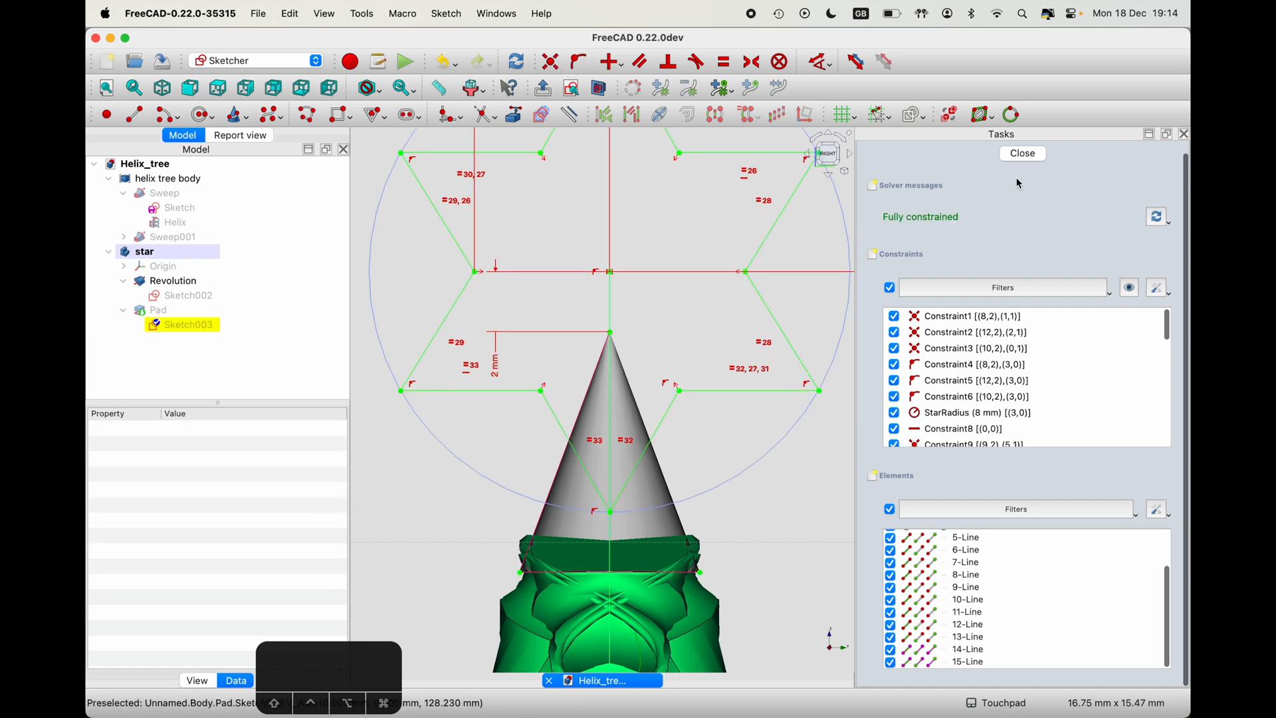
click(1023, 155)
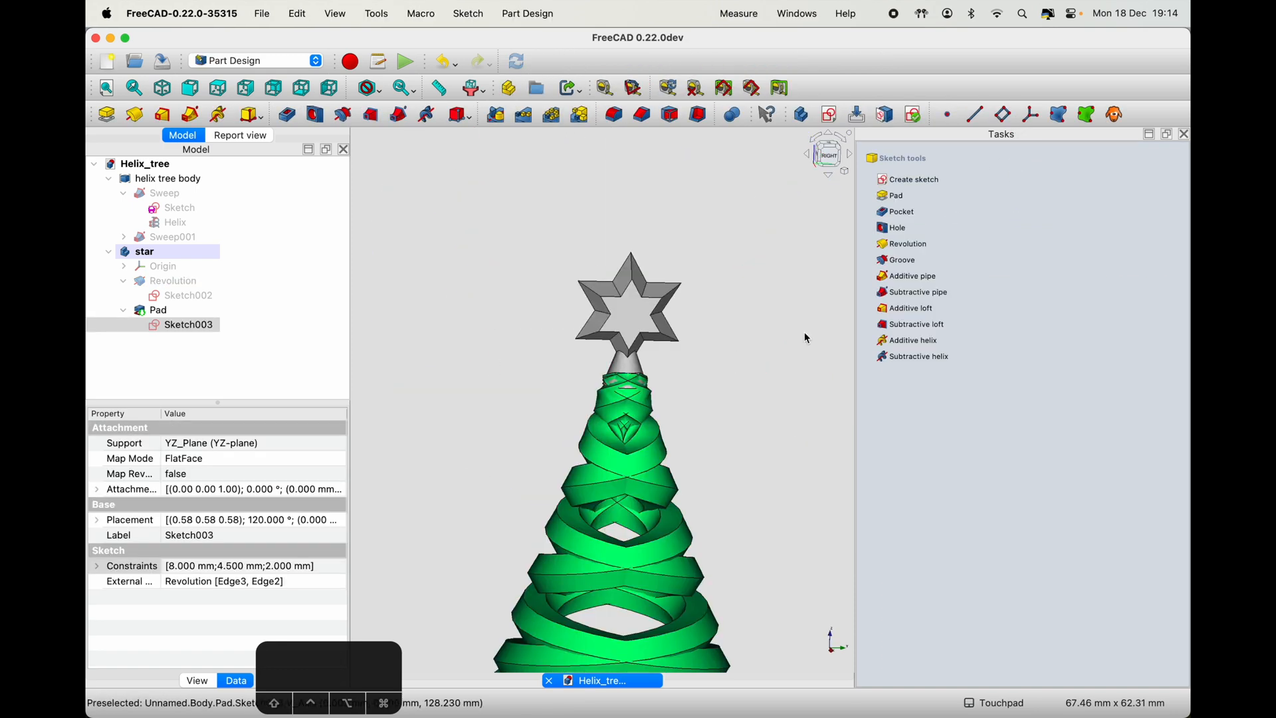
shift+drag(729, 376, 728, 343)
scroll(709, 363, down, 5)
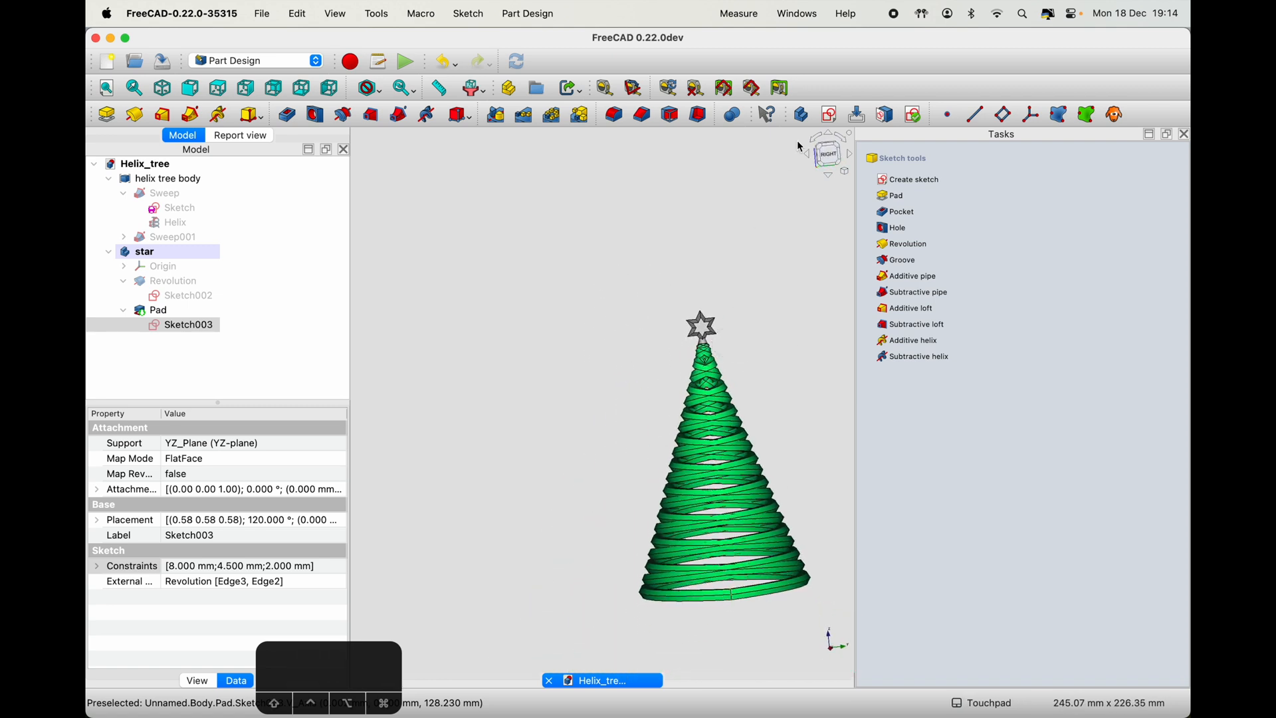
click(829, 160)
shift+drag(717, 242, 612, 219)
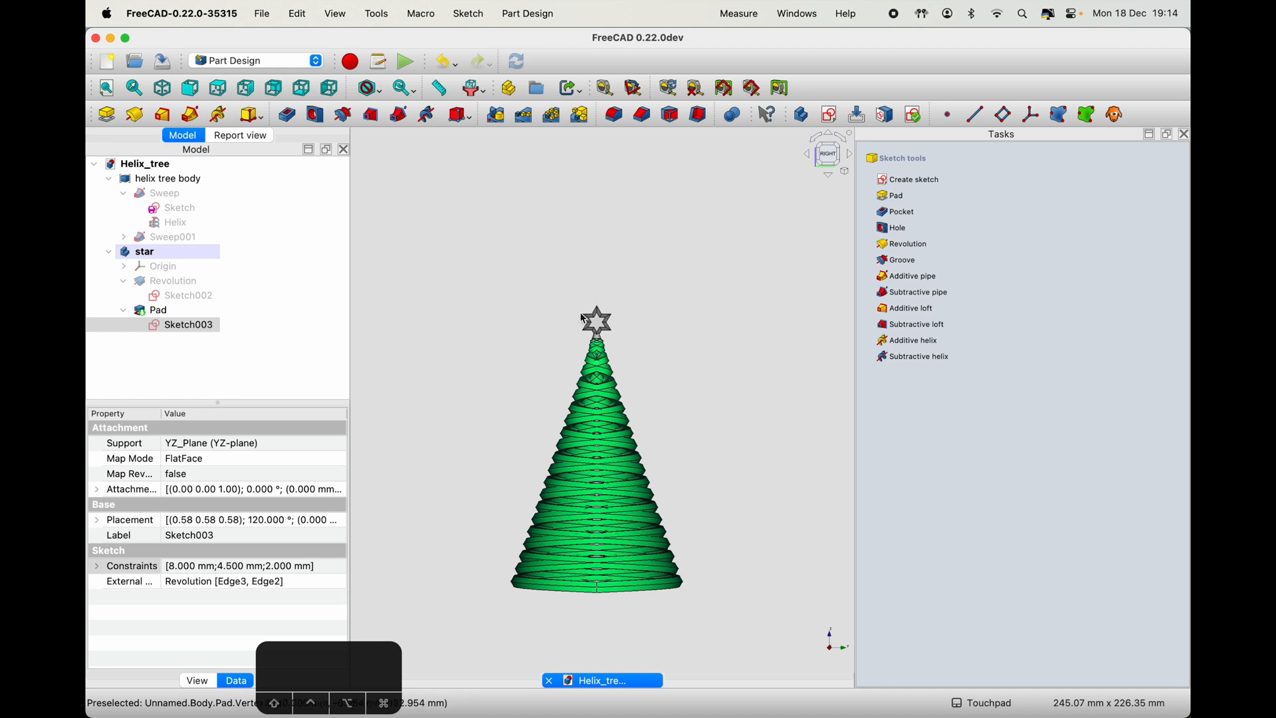
- Change the star body's shape colour to yellow (#ffff00) and check it on the tree
click(163, 256)
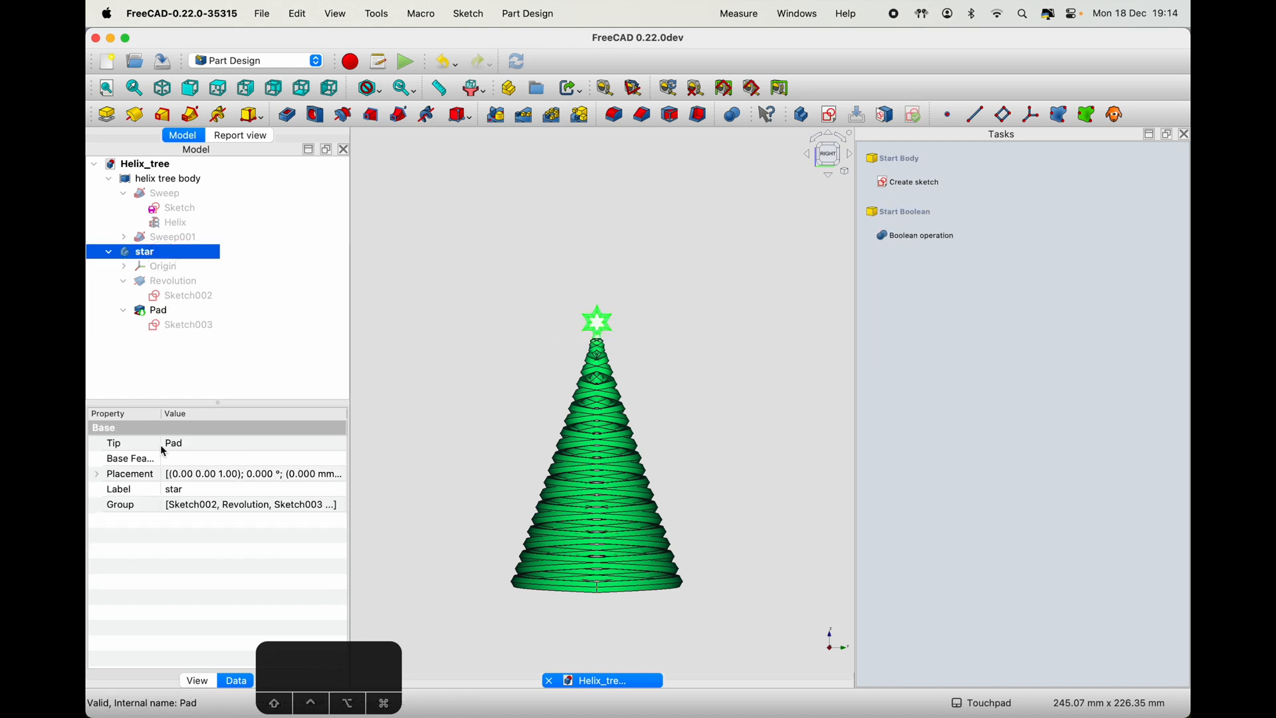
click(199, 684)
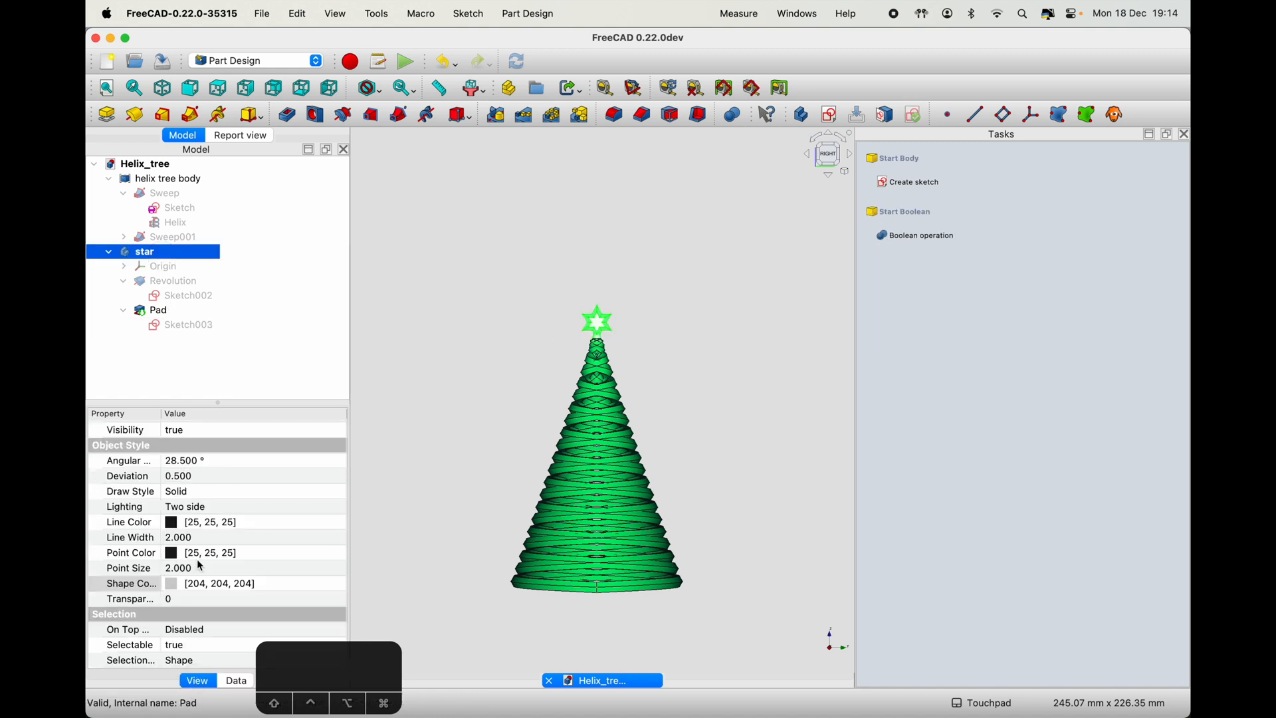
click(199, 583)
click(264, 586)
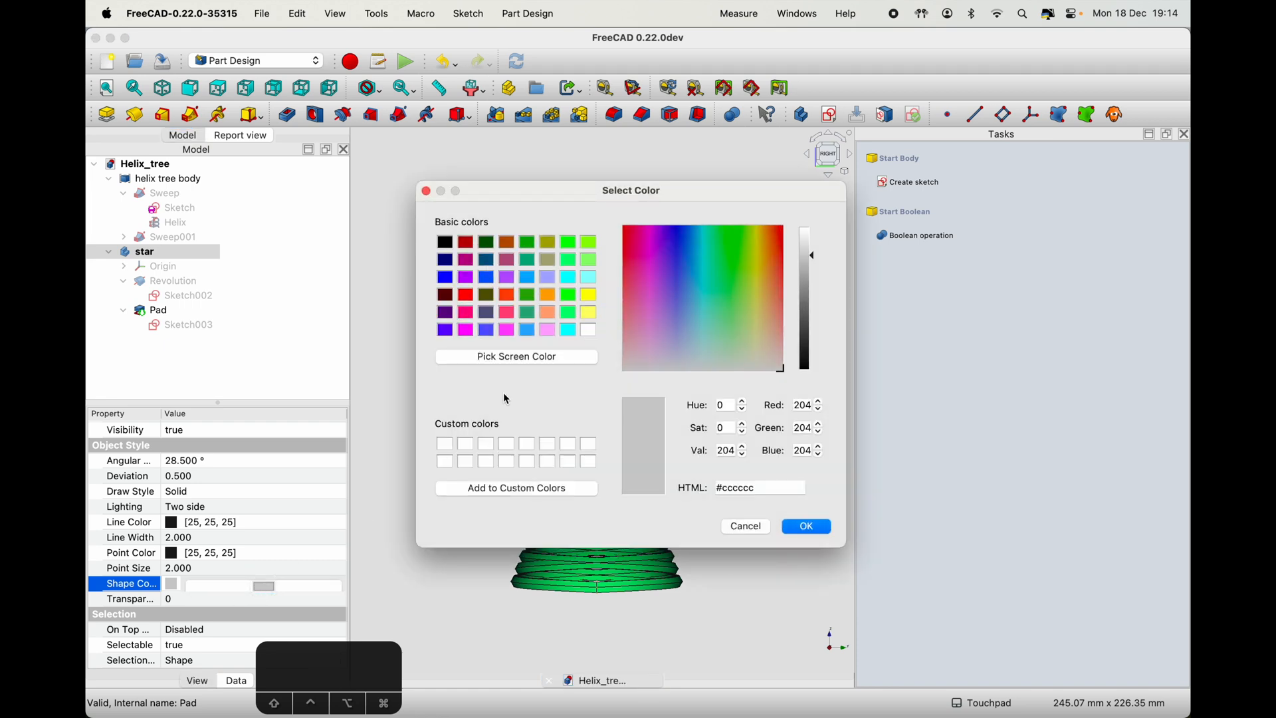
click(590, 294)
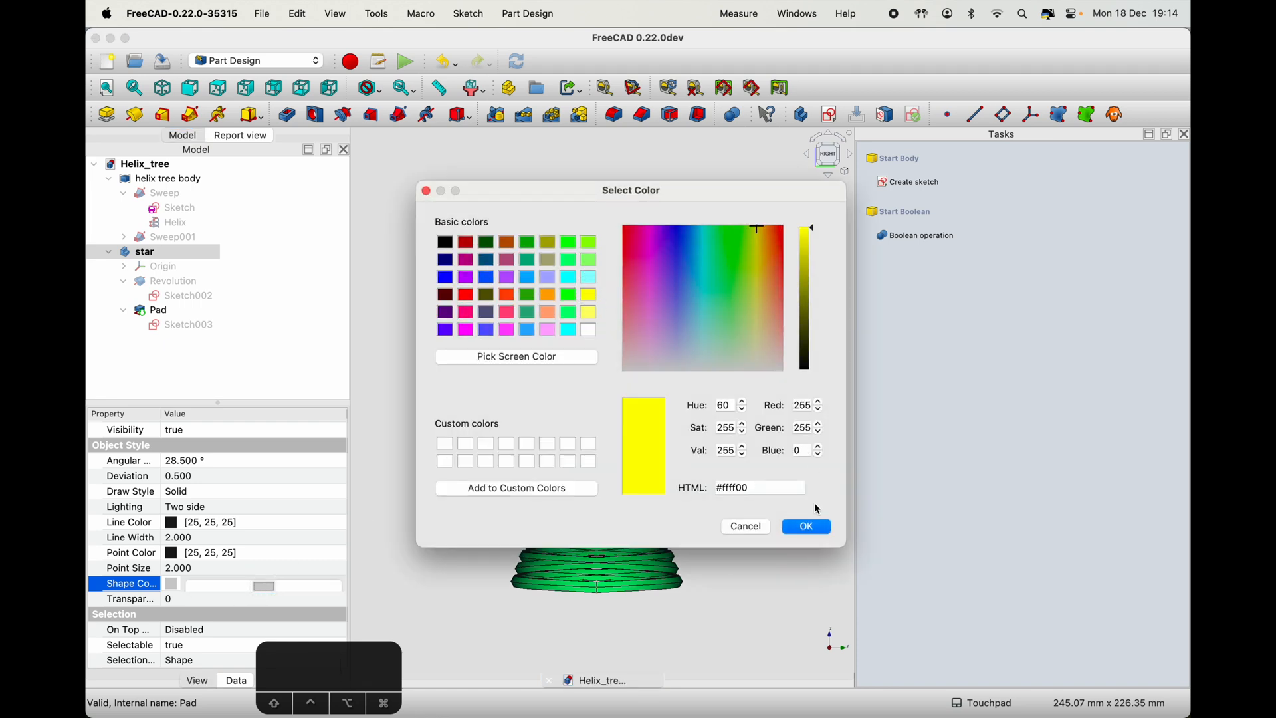
click(806, 530)
click(661, 308)
shift+middle_drag(669, 308, 717, 290)
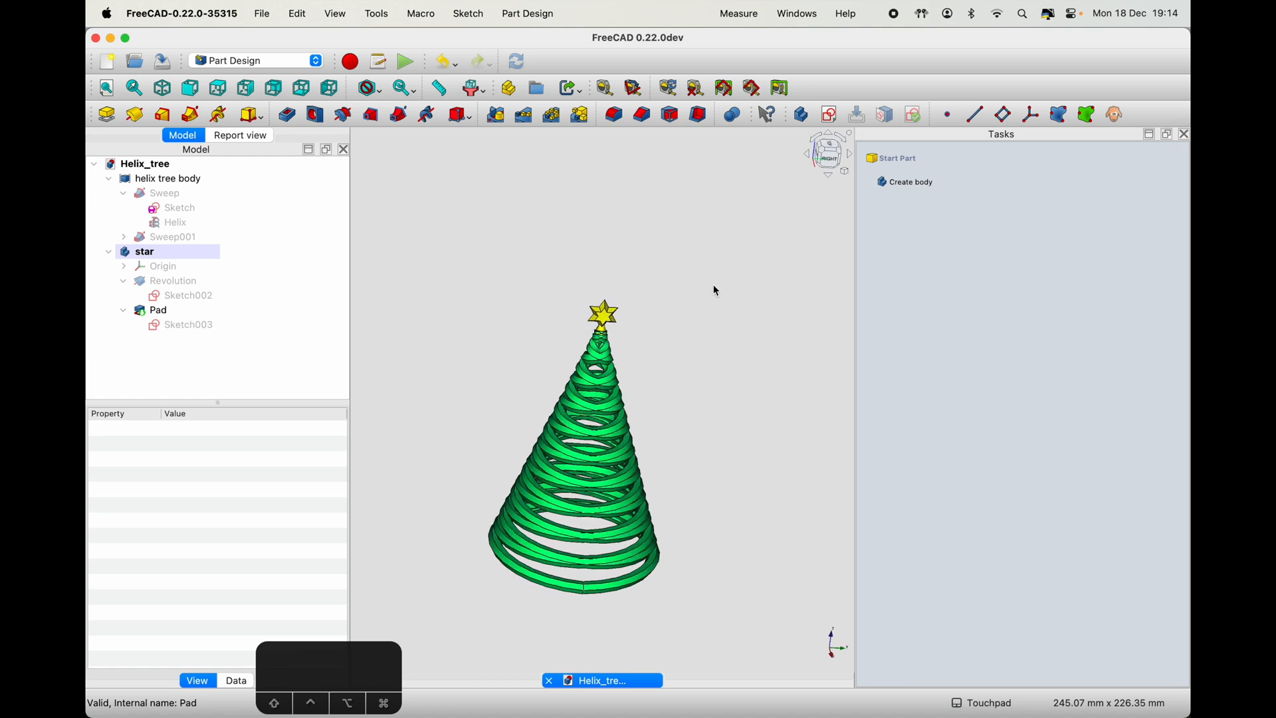
- Save the document with the tree seen from the right and collapse the star and helix tree body branches
click(828, 154)
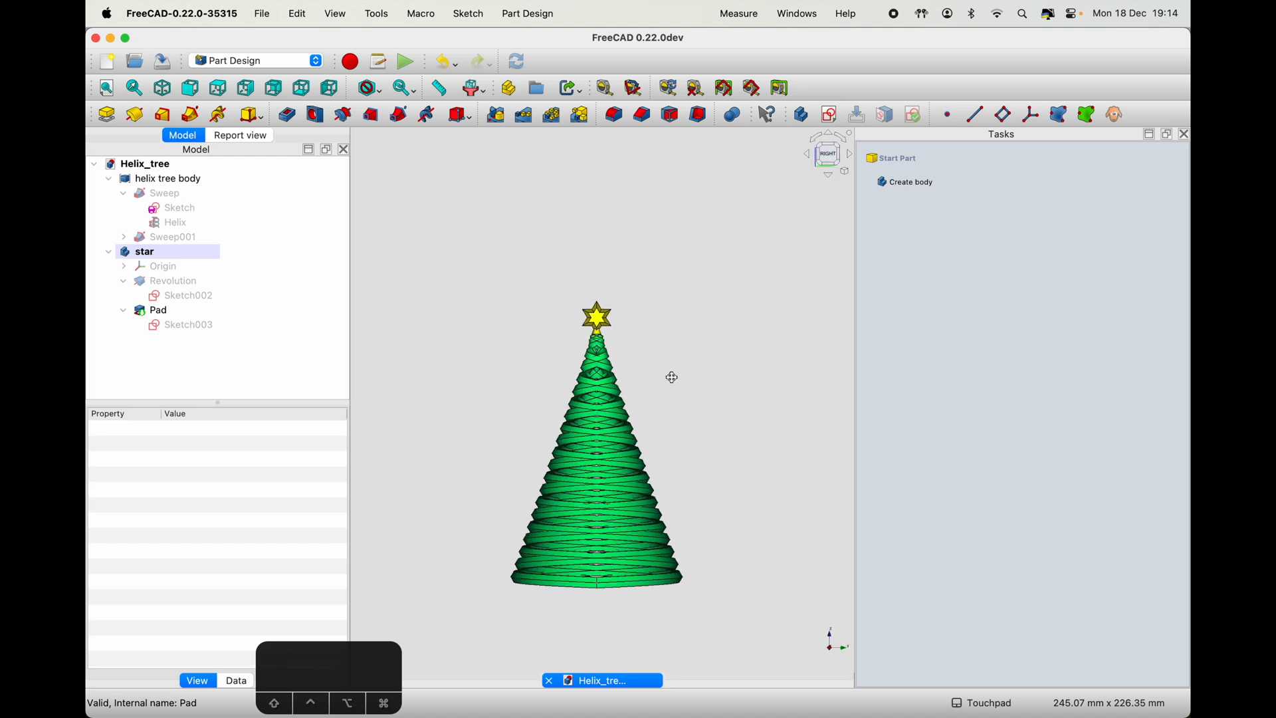
shift+middle_drag(673, 377, 668, 385)
key(super+s)
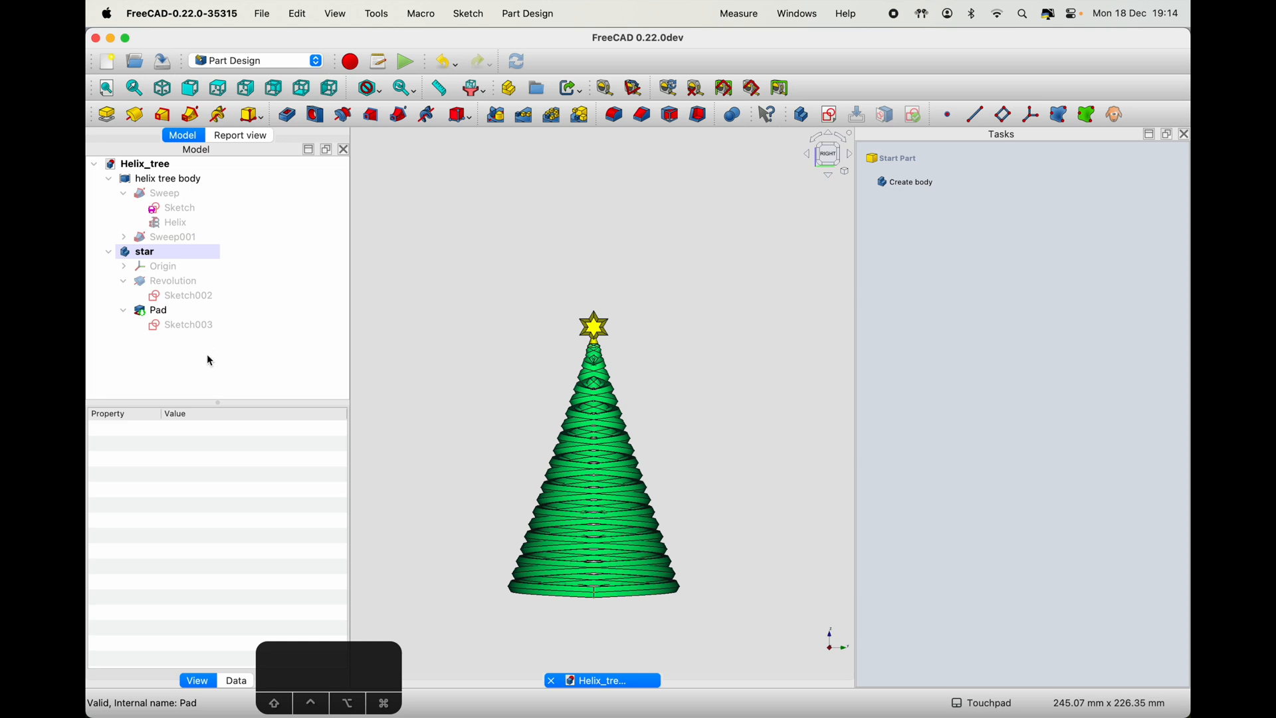
click(109, 252)
click(110, 180)
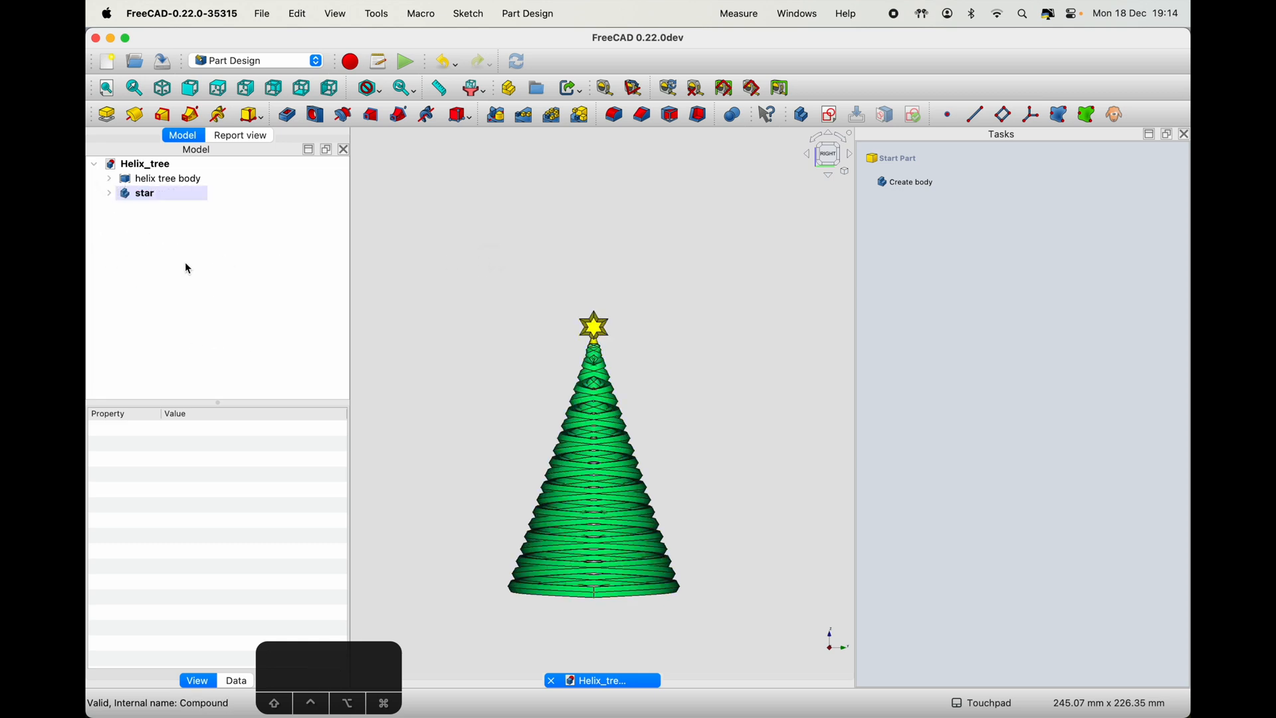
- Create a new empty body in the Helix_tree document
right_click(155, 265)
click(131, 263)
click(917, 183)
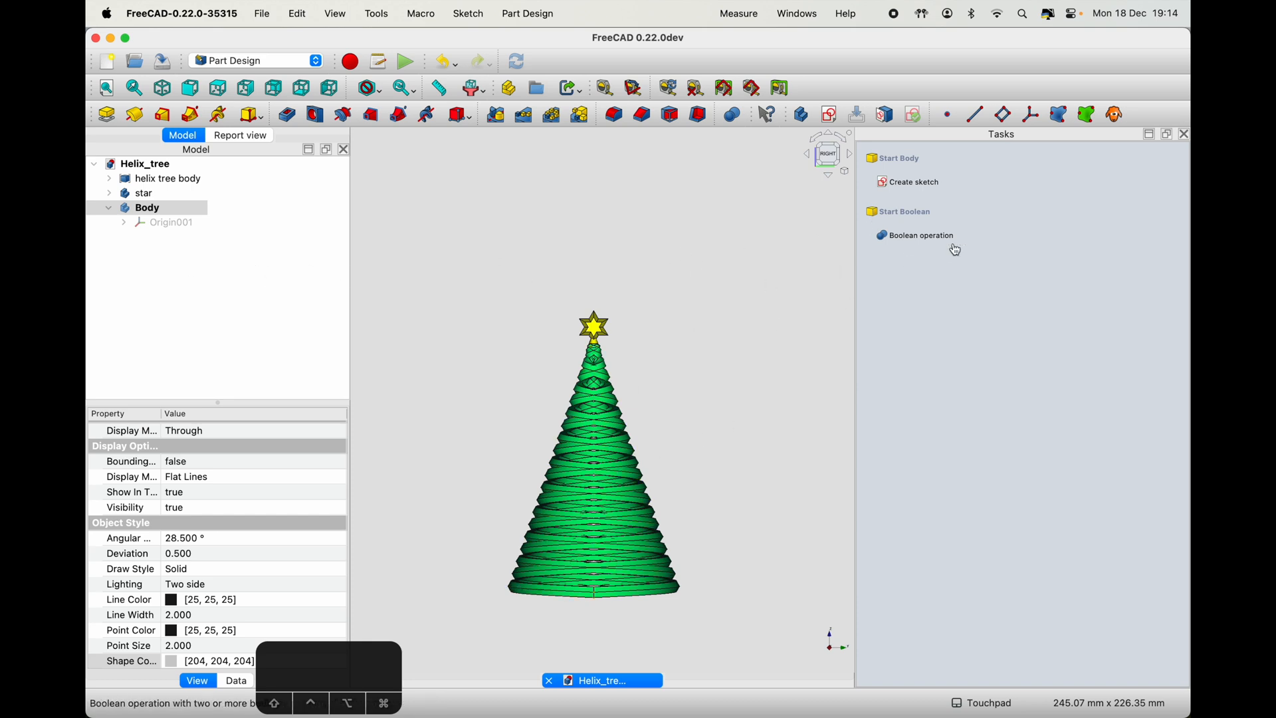
click(253, 60)
click(240, 156)
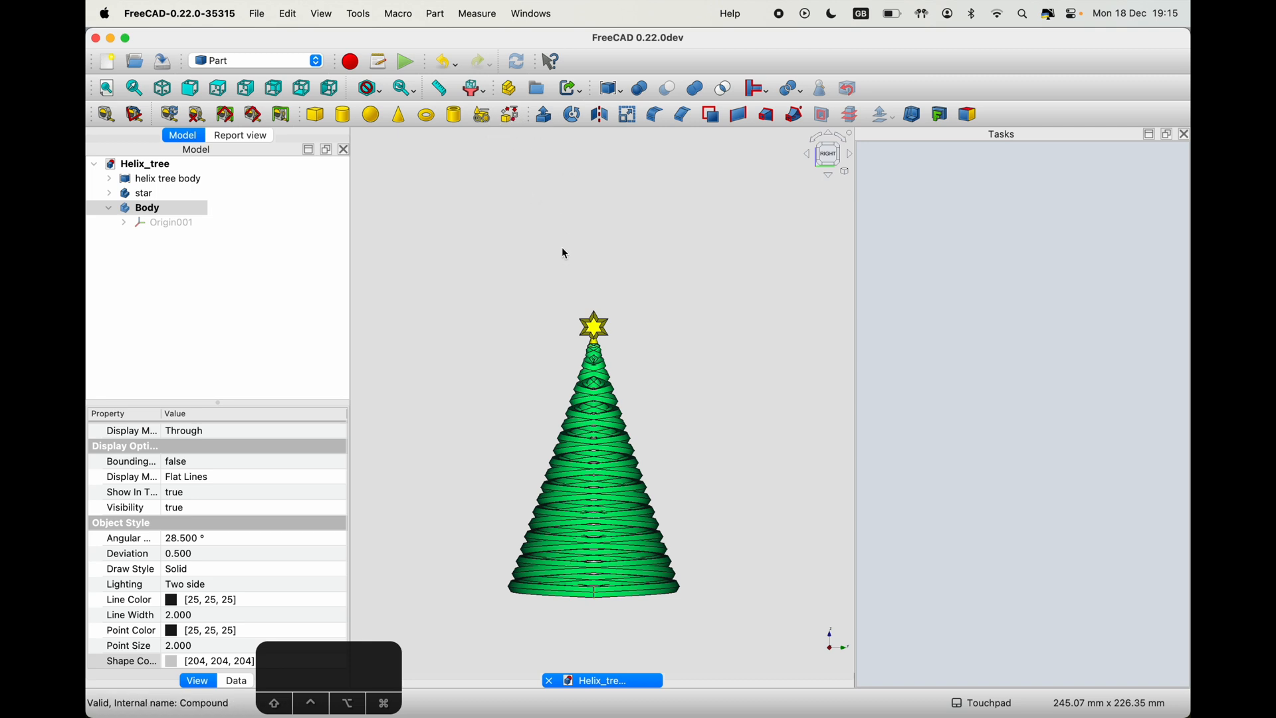
click(245, 58)
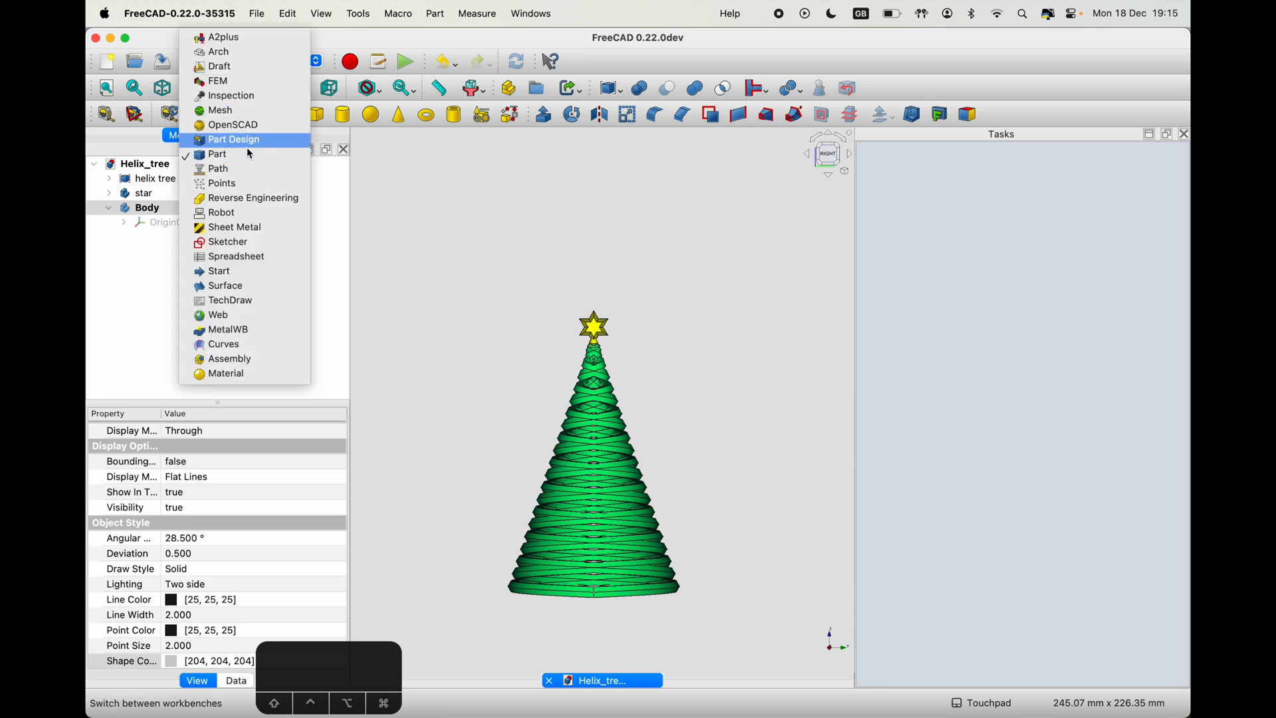
click(247, 140)
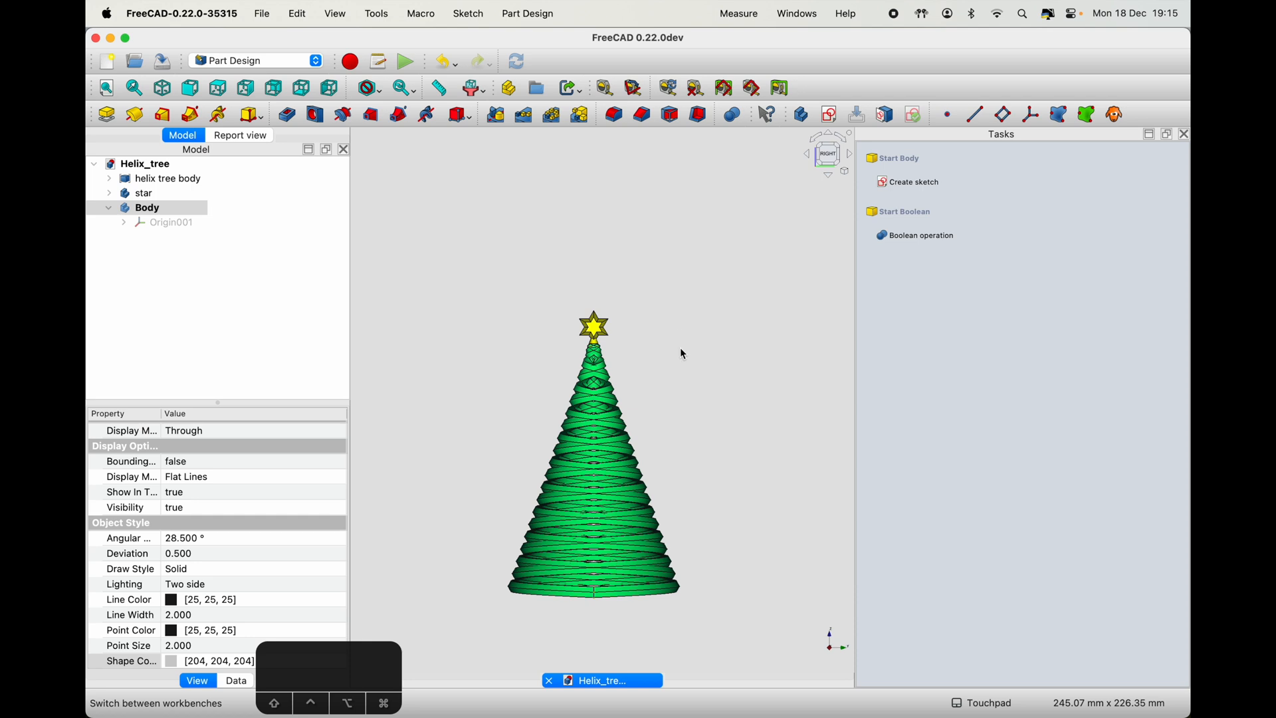
- Create a new sketch on the XY plane of the new body
shift+middle_drag(692, 438, 703, 371)
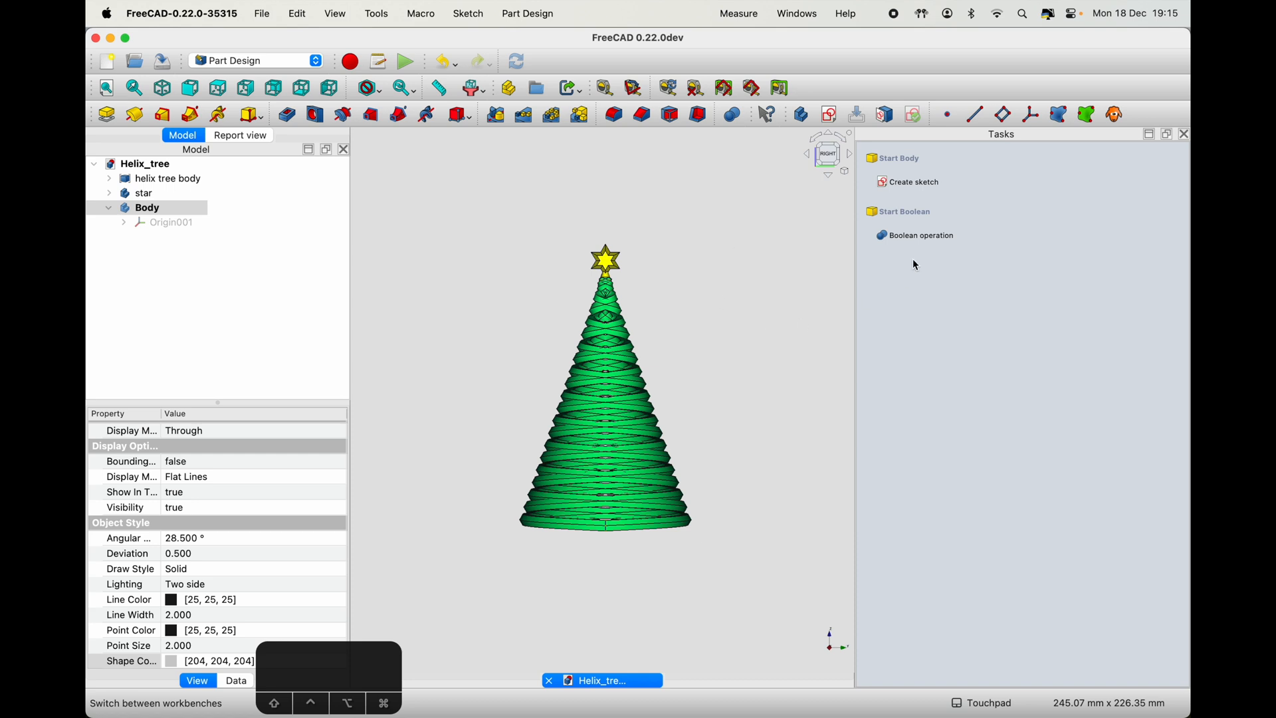
click(901, 182)
shift+drag(753, 410, 725, 467)
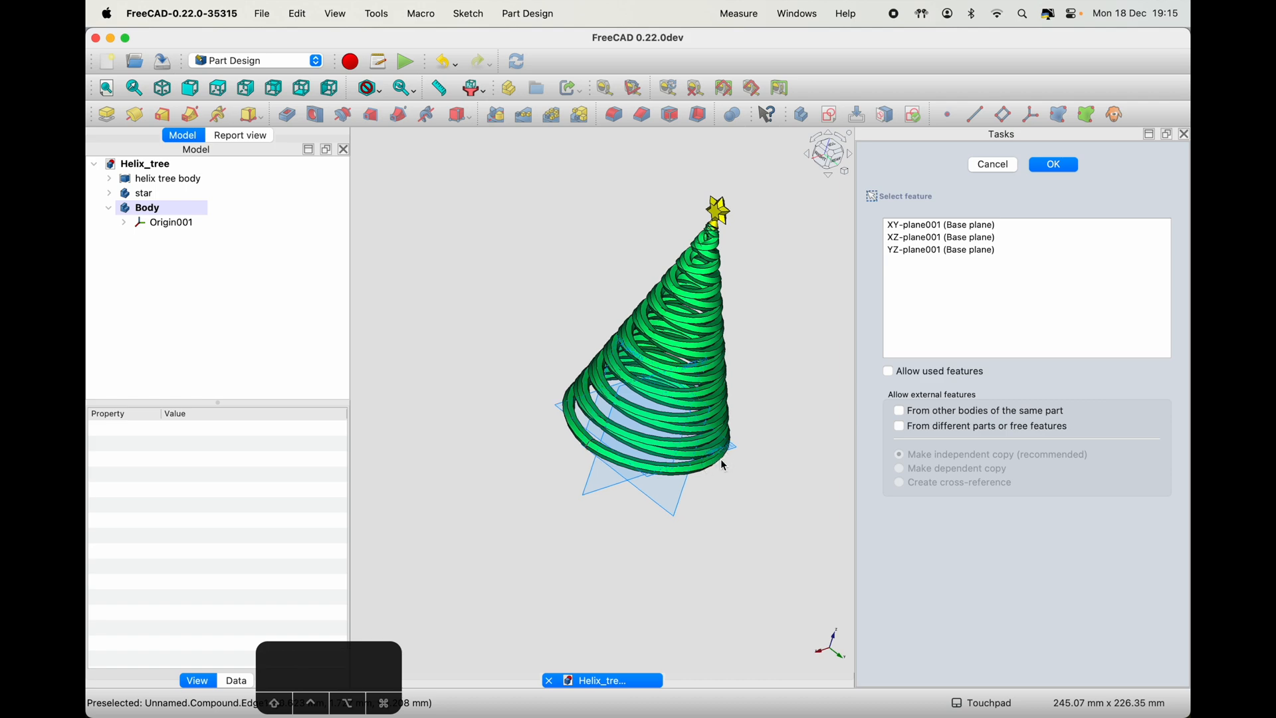
click(732, 442)
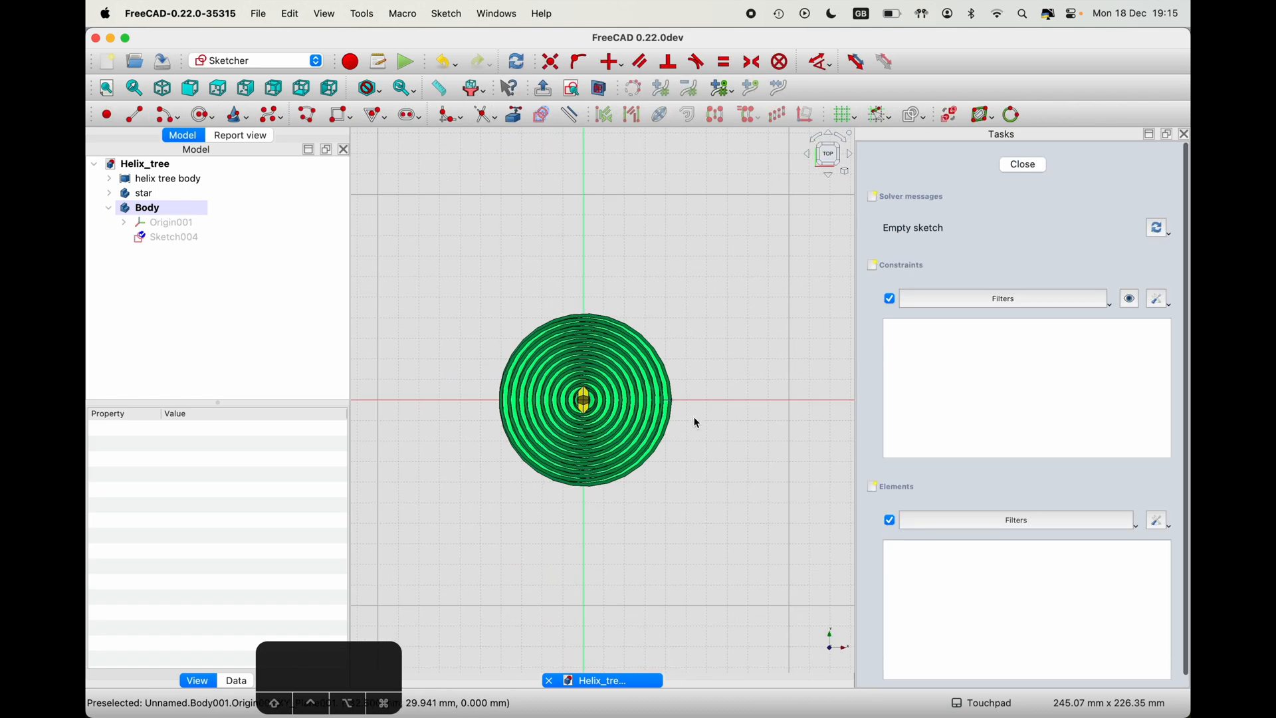
- Hide the star and the helix tree body, including the spiral curves still visible inside it, to clear the sketch
click(153, 194)
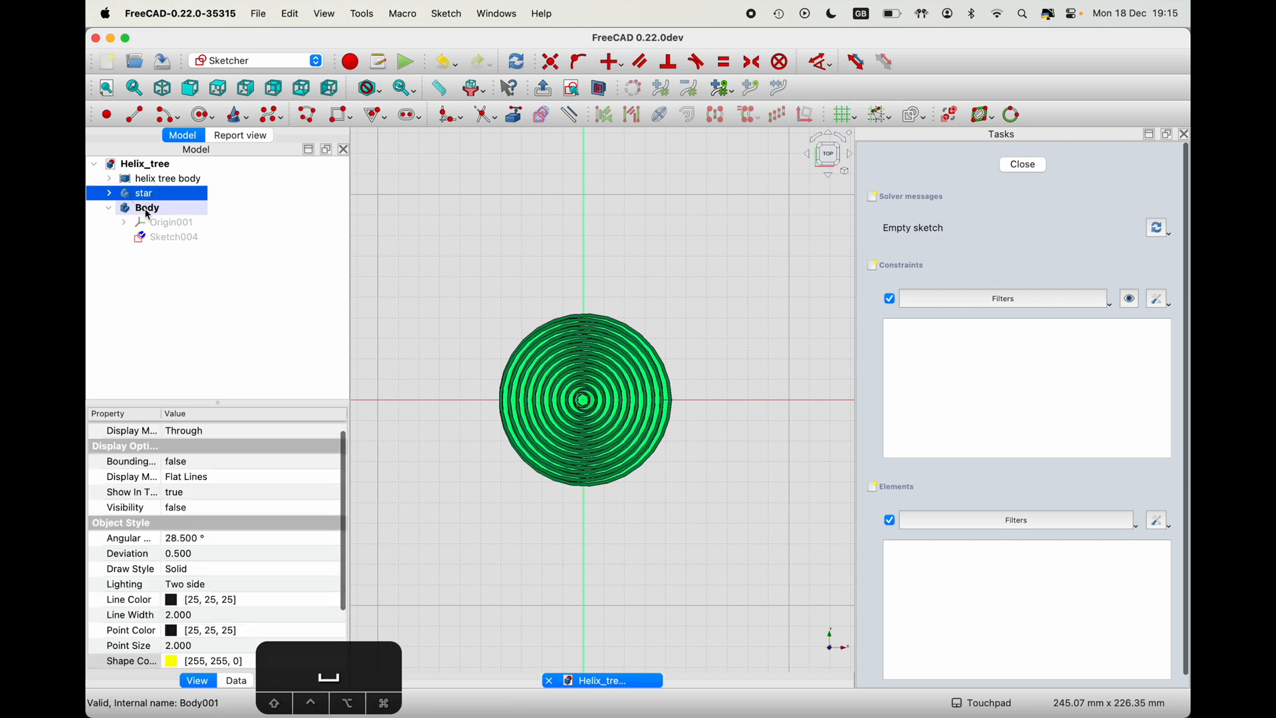
click(155, 182)
key(space)
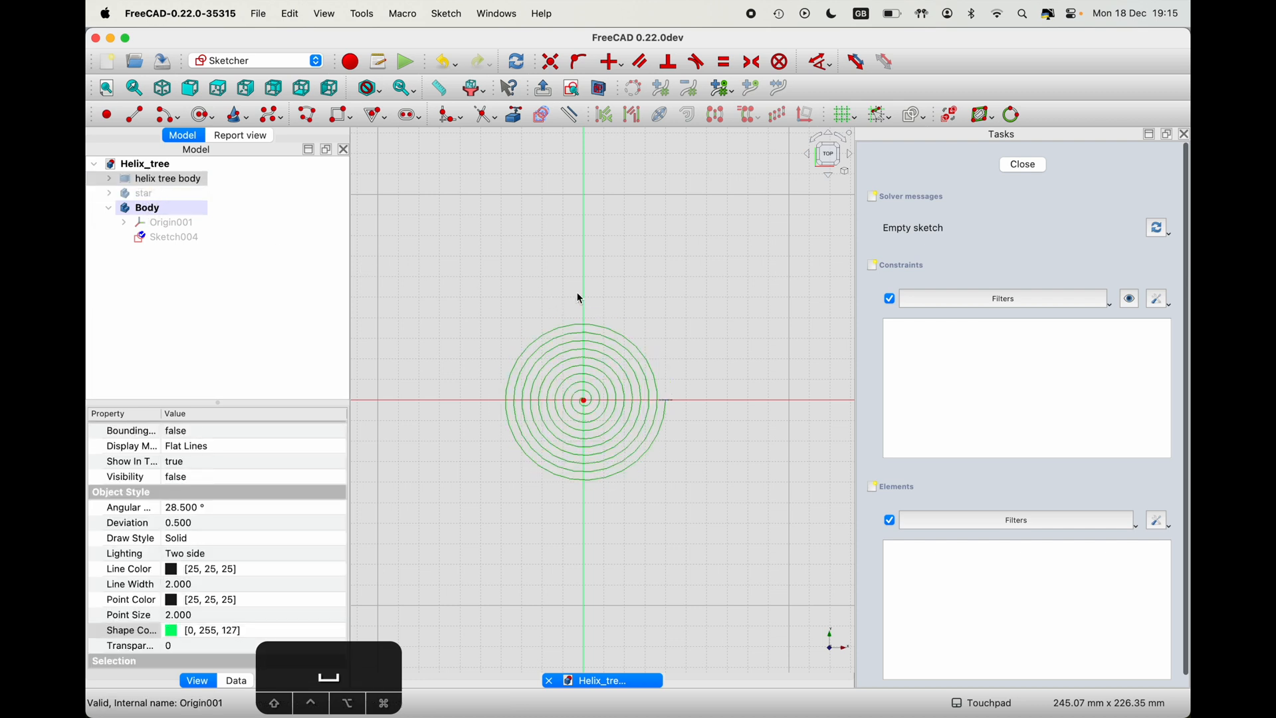
click(111, 180)
click(124, 237)
click(180, 267)
click(176, 252)
click(111, 180)
click(170, 237)
click(412, 315)
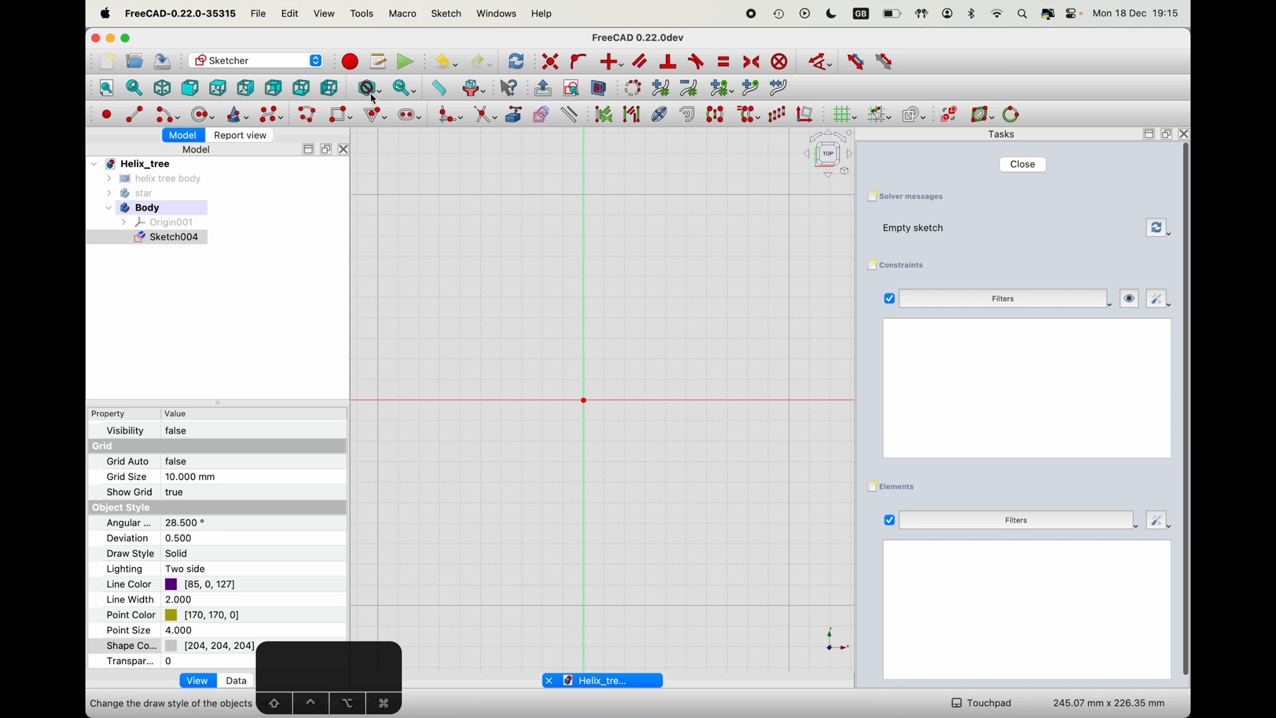
- Draw an octagon centred on the sketch origin with a 45 mm radius and a 45° angle
click(385, 119)
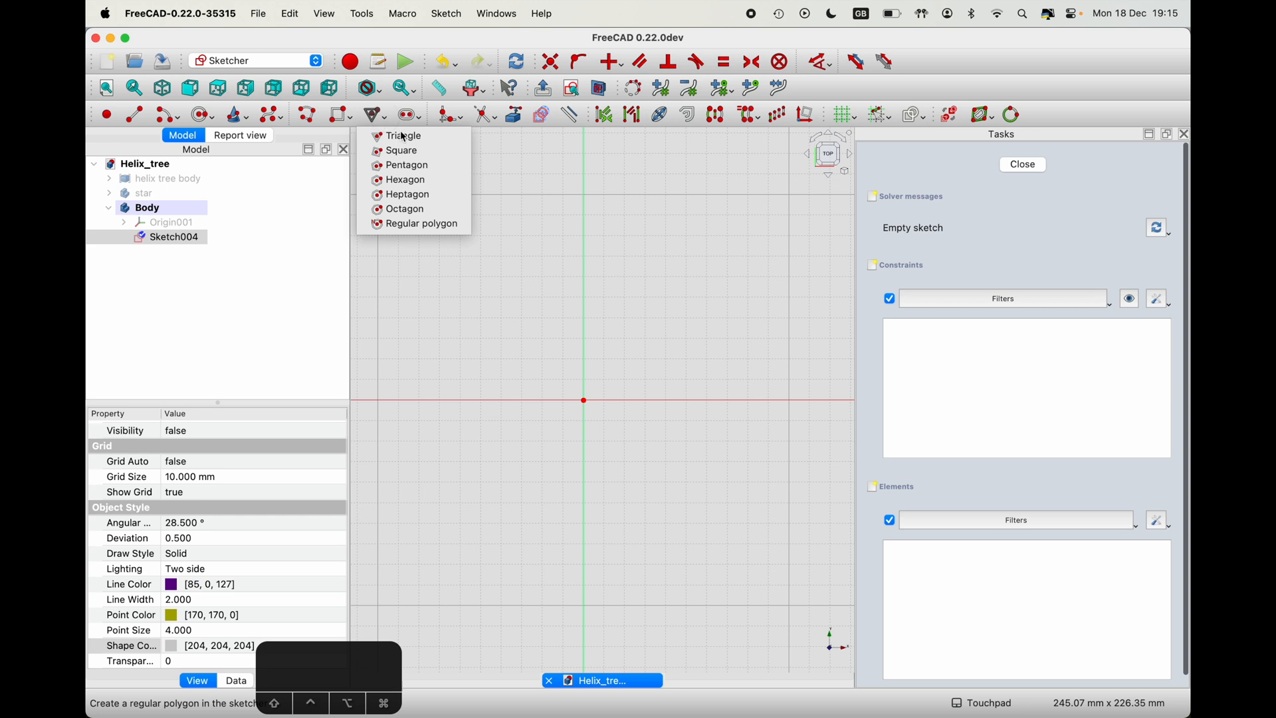
click(451, 211)
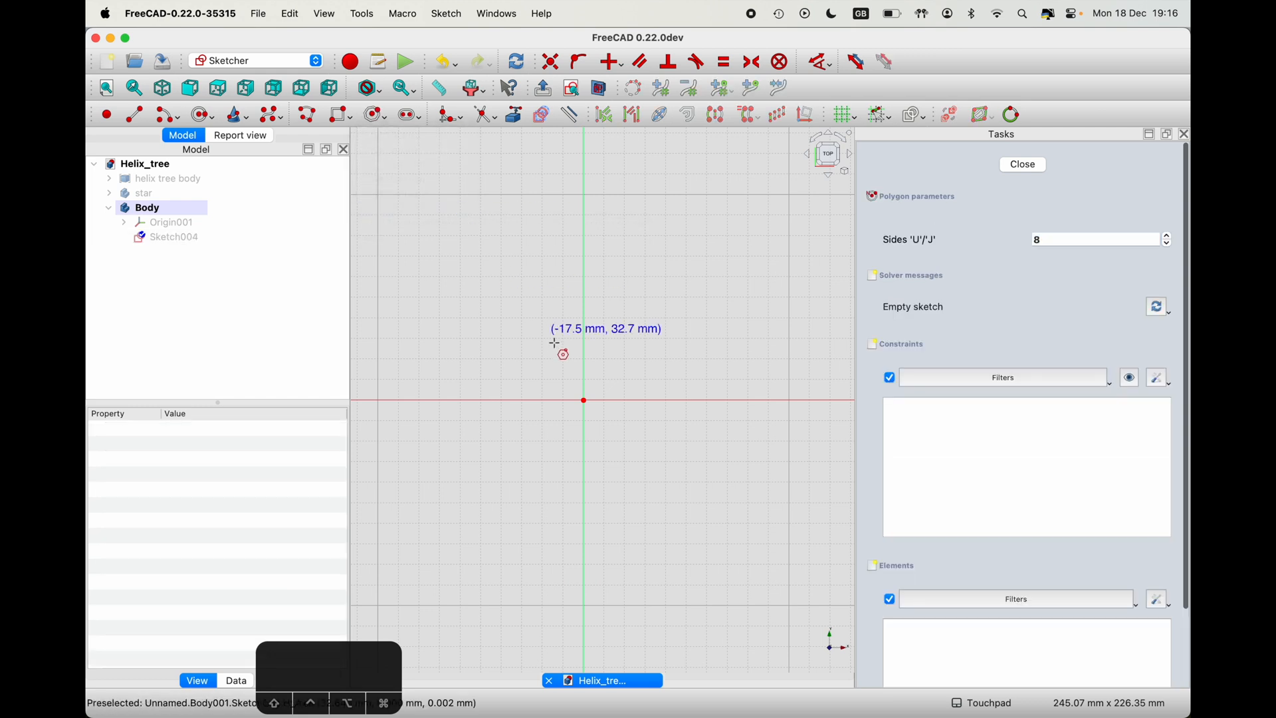
click(584, 400)
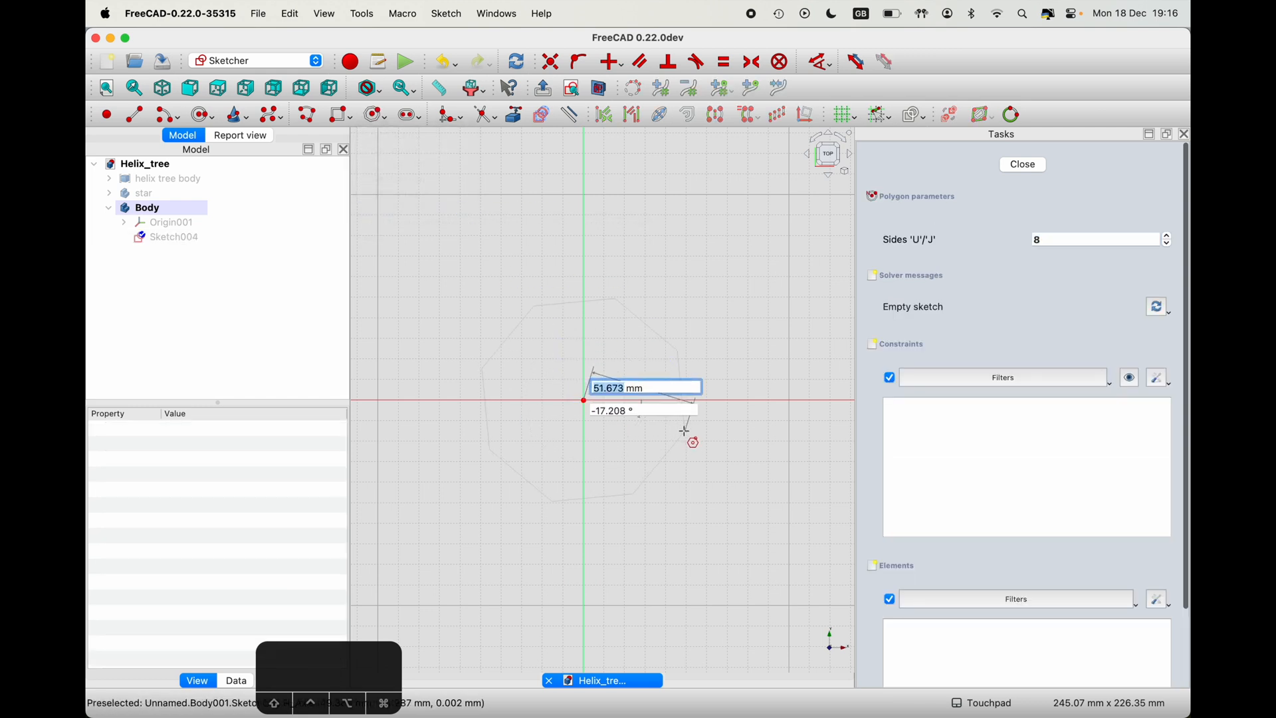
text(45)
key(Tab)
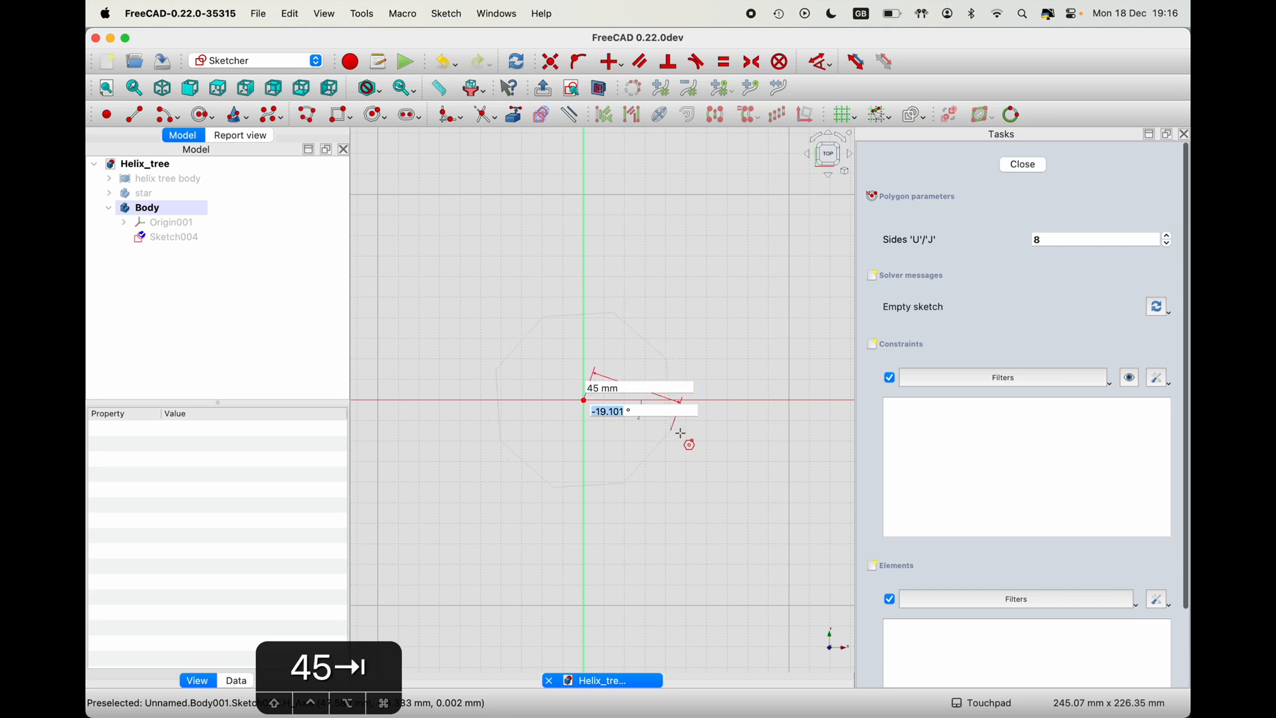
text(45)
key(Tab)
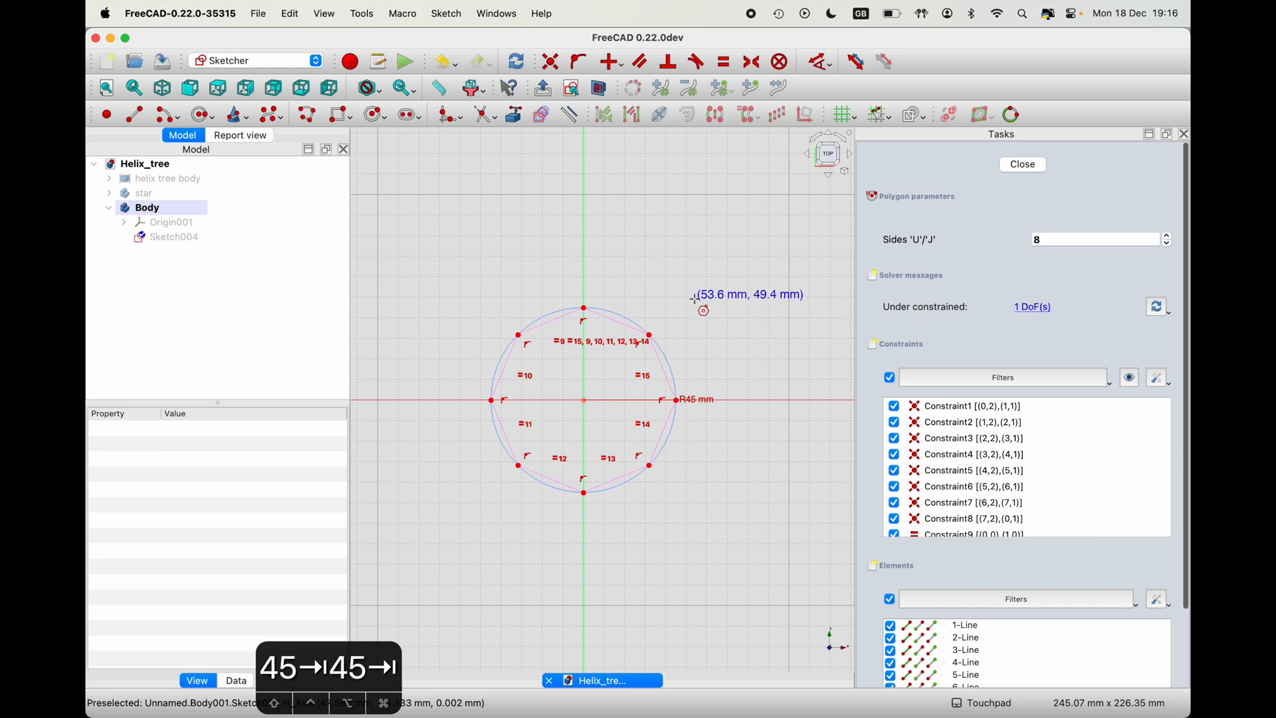
key(Escape)
- Try moving the octagon's centre and vertices to test its remaining freedom, and undo the movement
drag(585, 400, 570, 400)
drag(677, 401, 658, 465)
click(652, 470)
key(super+z)
click(707, 472)
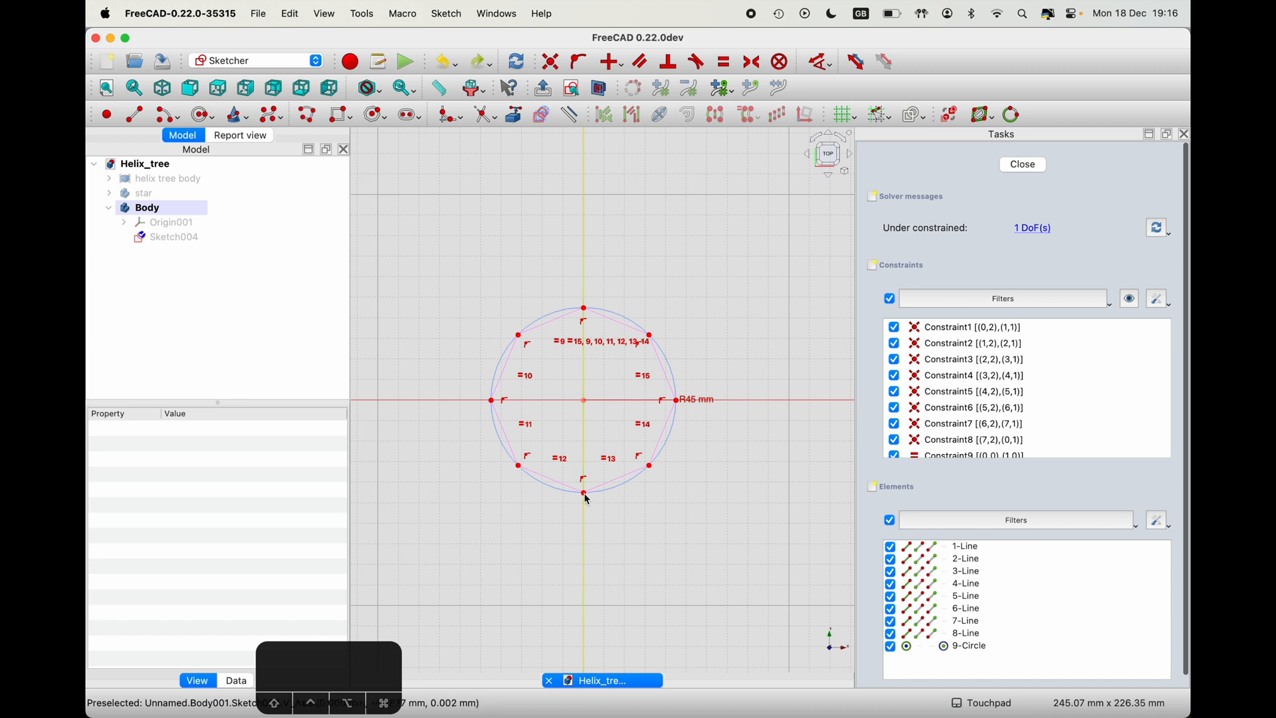
- Constrain the octagon's vertex on the positive X side onto the horizontal axis and close the sketch
click(679, 403)
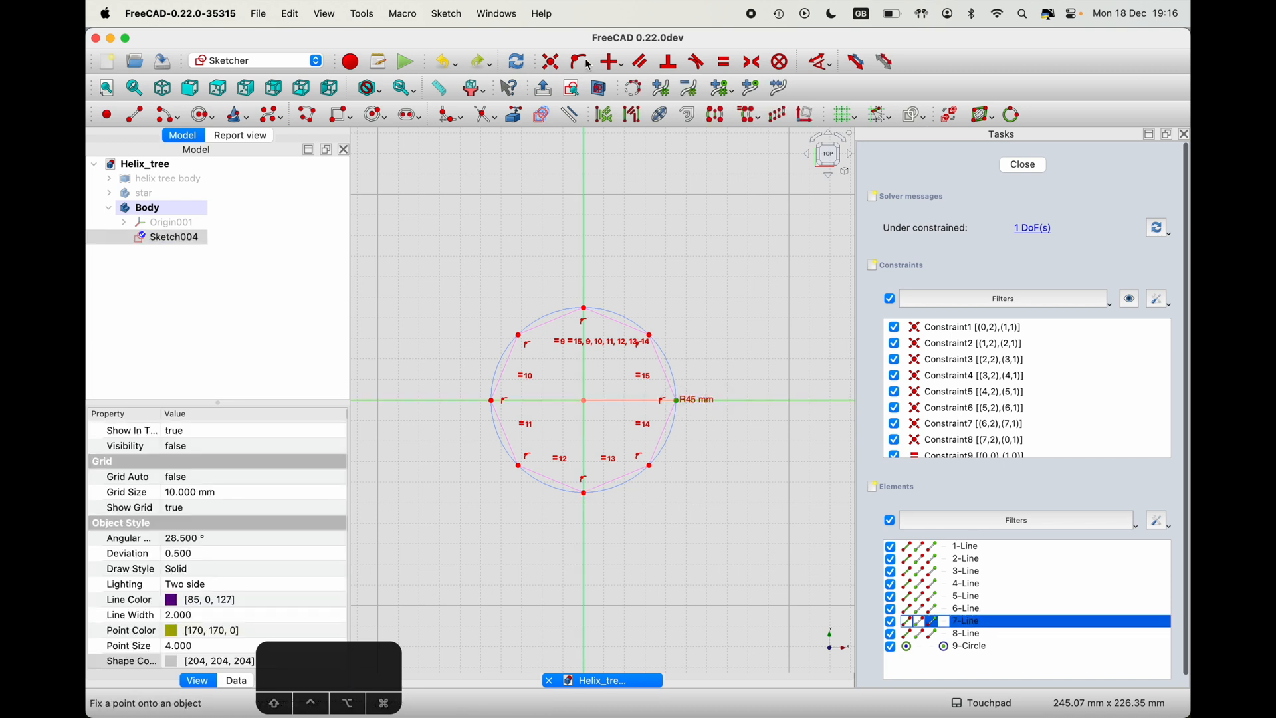
key(o)
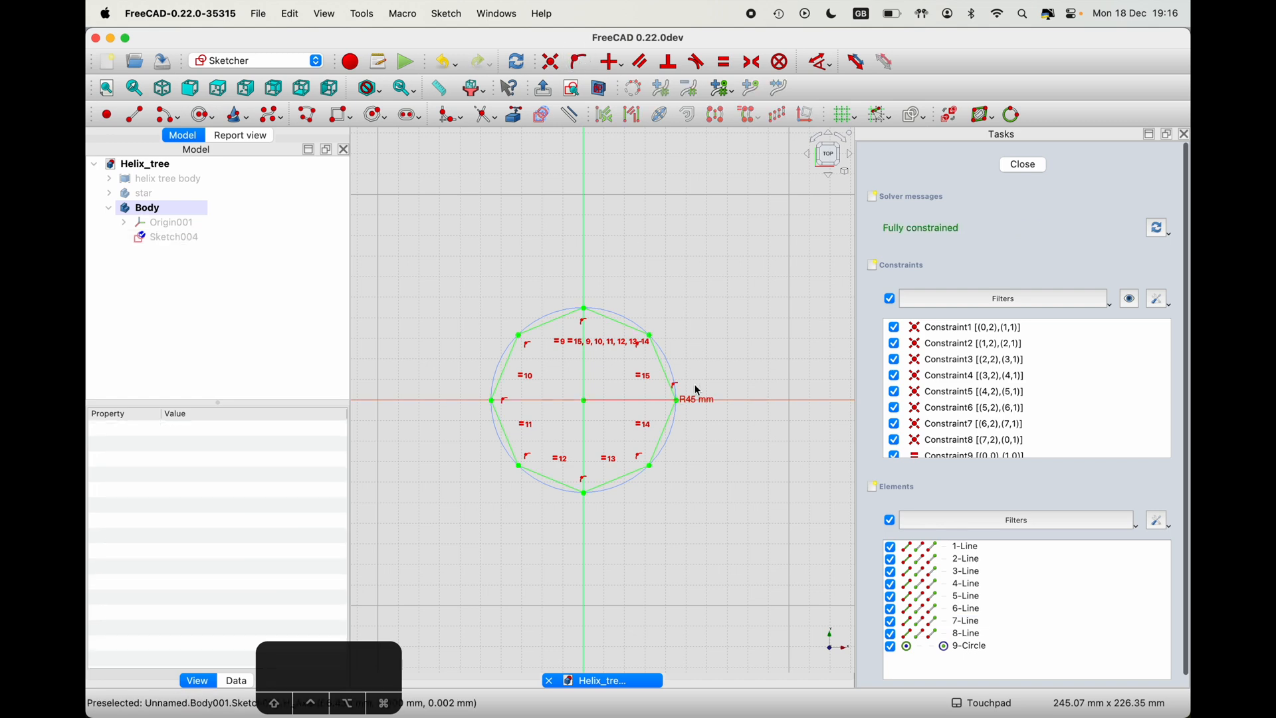
click(1024, 165)
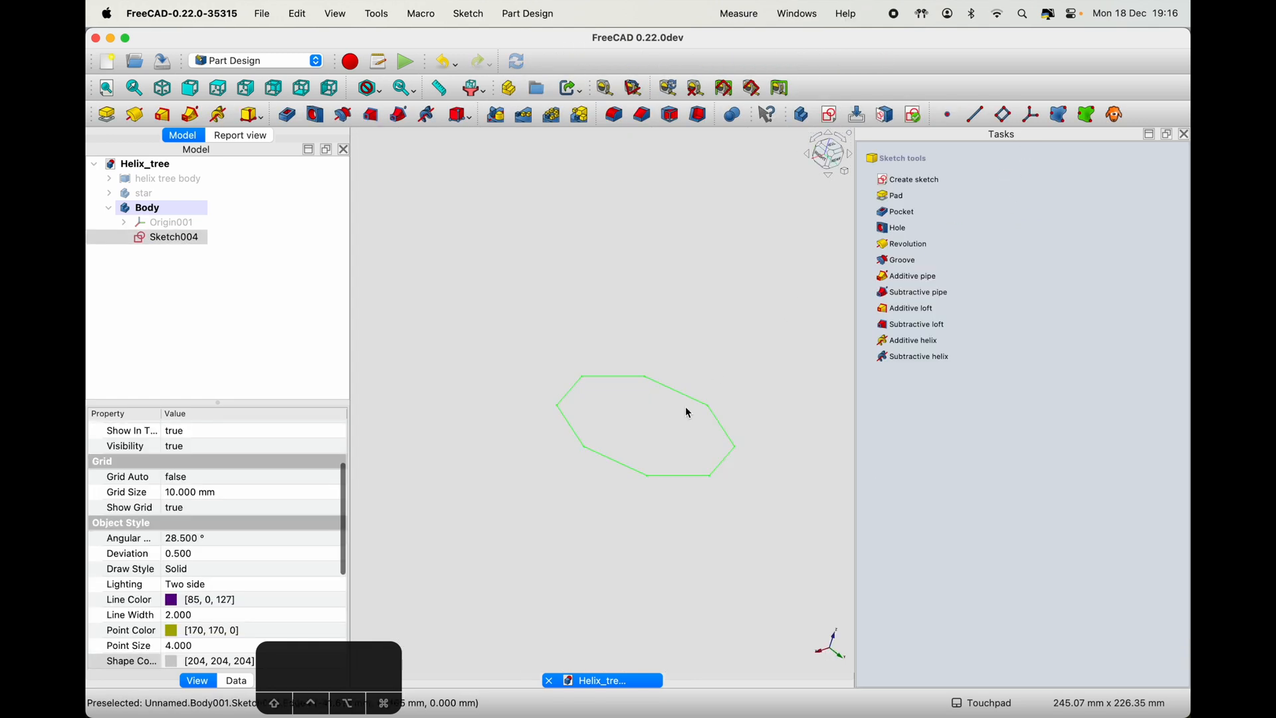
- Show the star and the helix tree body again with the model seen from the right
click(827, 162)
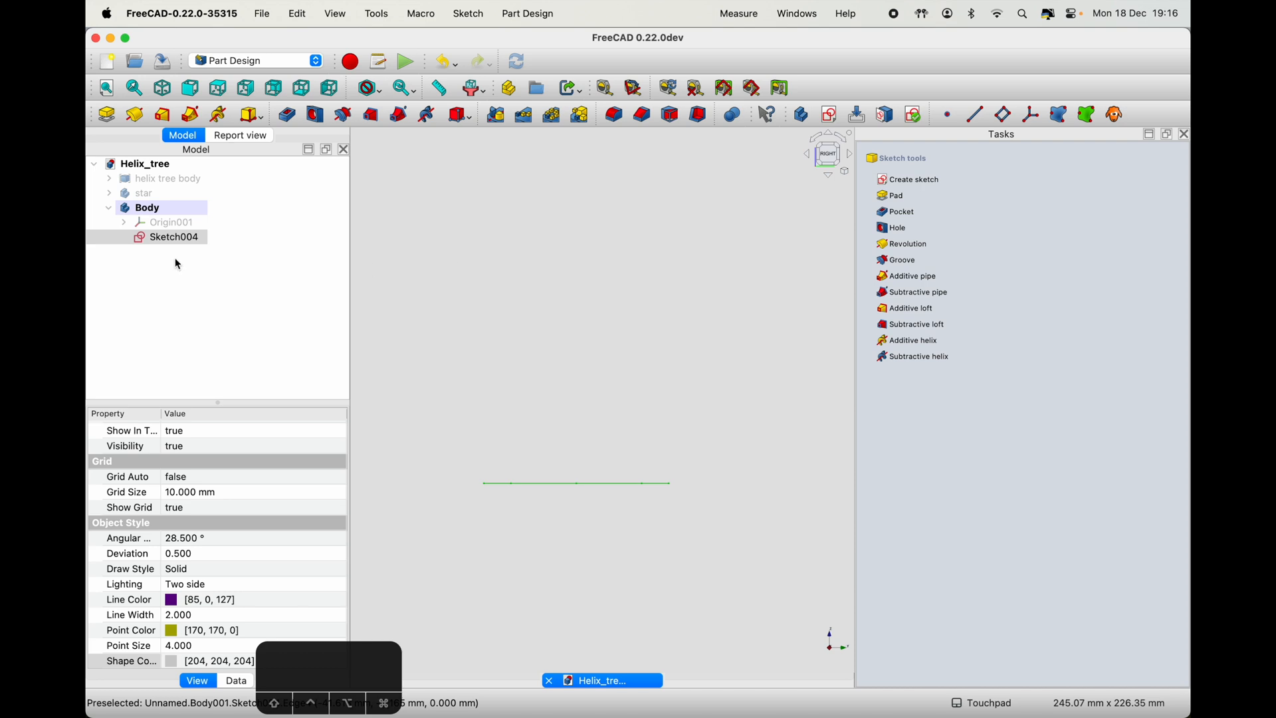
click(153, 195)
key(space)
click(155, 178)
key(space)
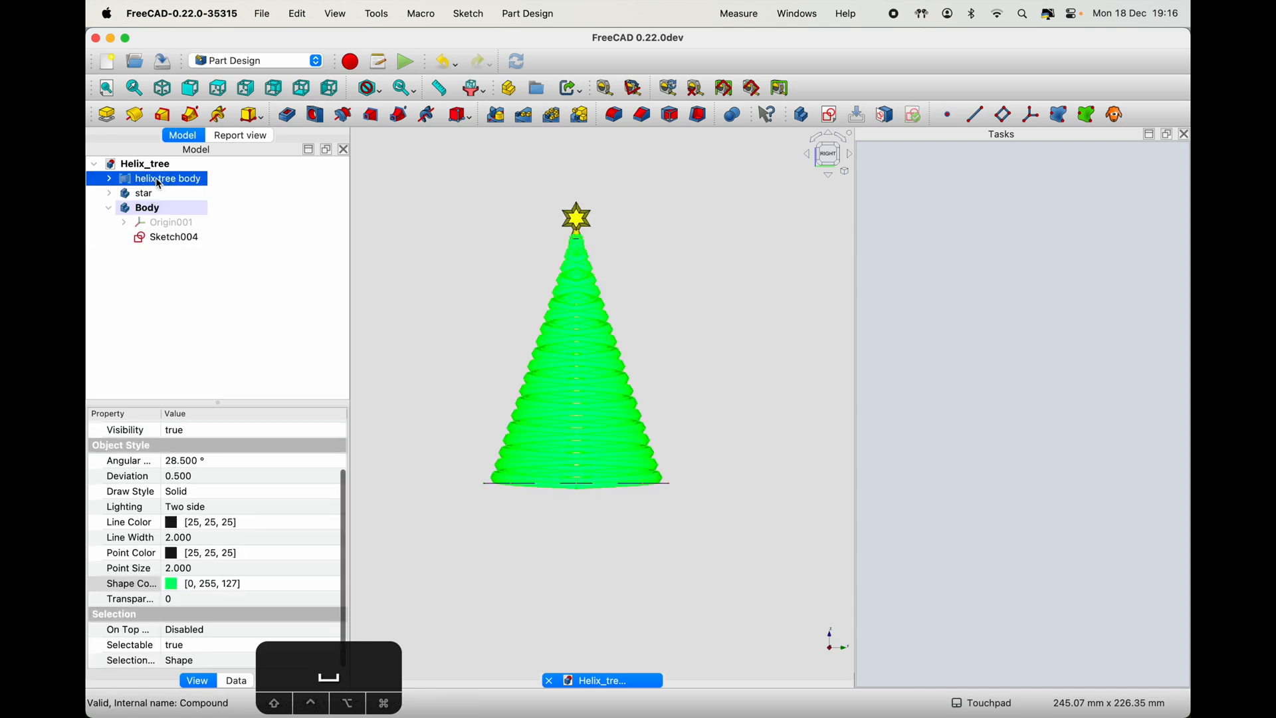
click(728, 373)
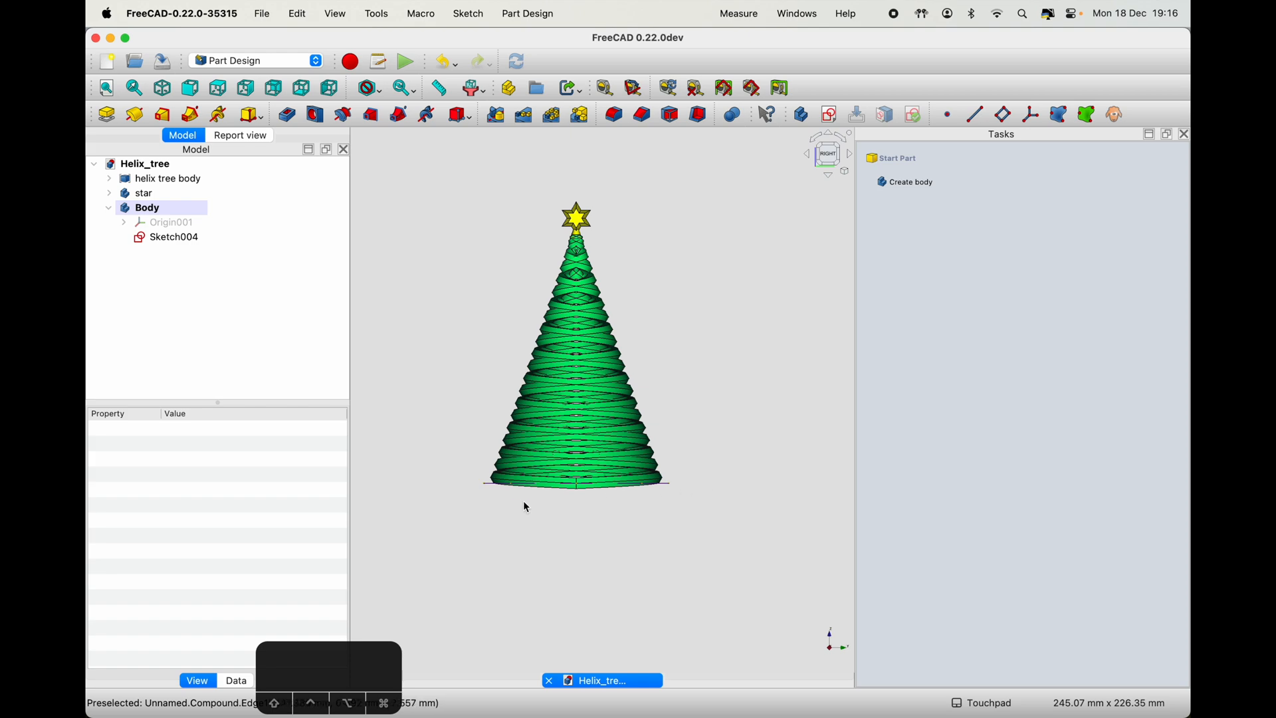
- Examine how the octagon sketch sits against the lowest coil at the base of the tree
scroll(524, 501, up, 10)
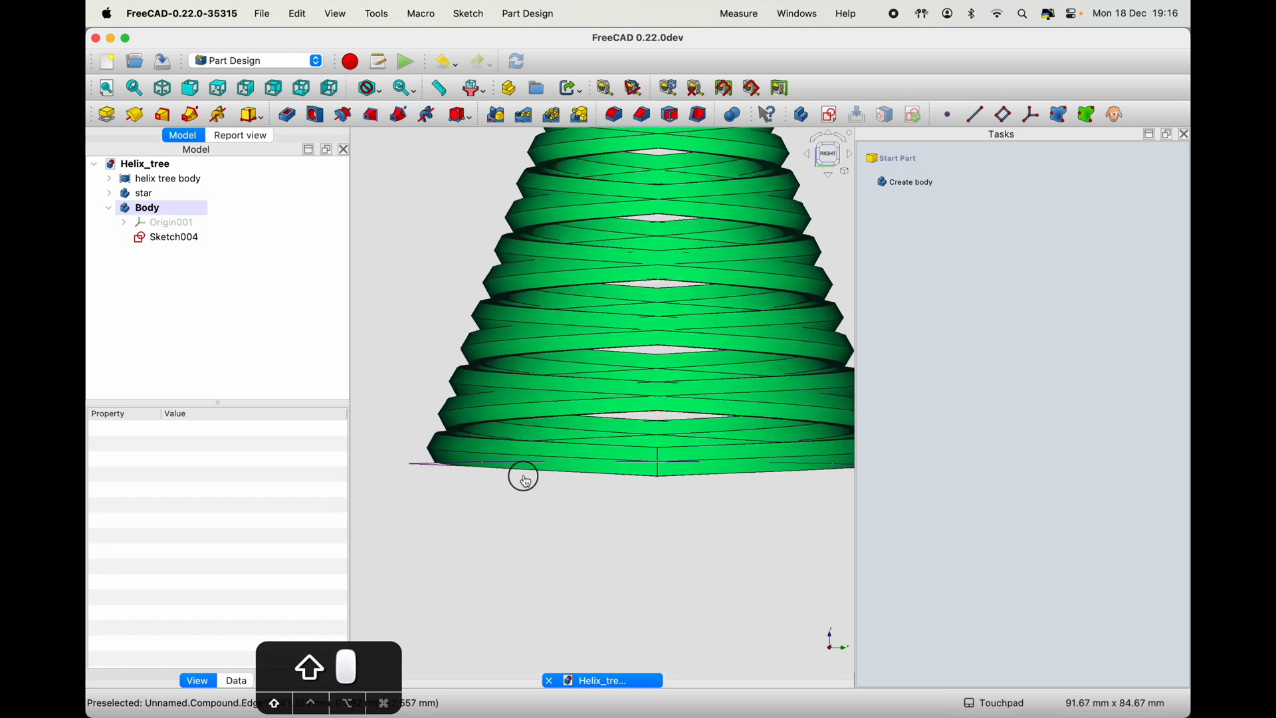
shift+drag(523, 506, 515, 488)
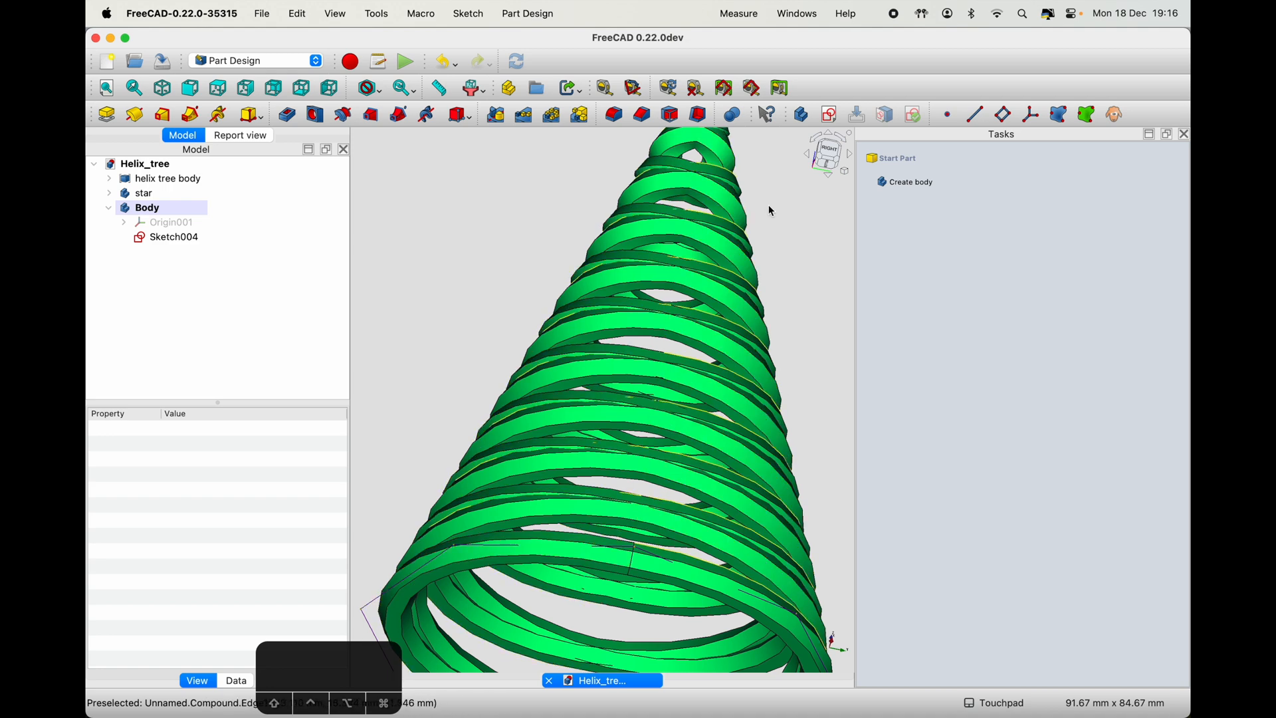
click(828, 155)
scroll(669, 401, down, 5)
shift+drag(676, 394, 600, 436)
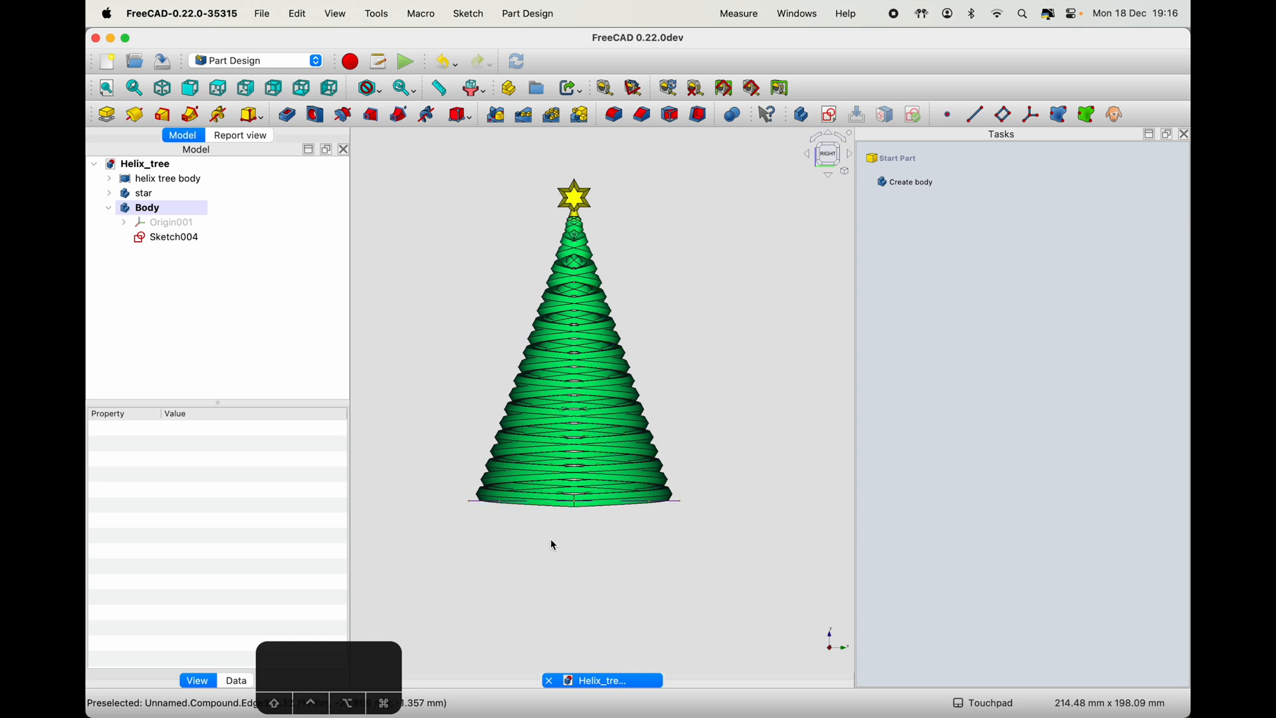
shift+drag(458, 525, 476, 562)
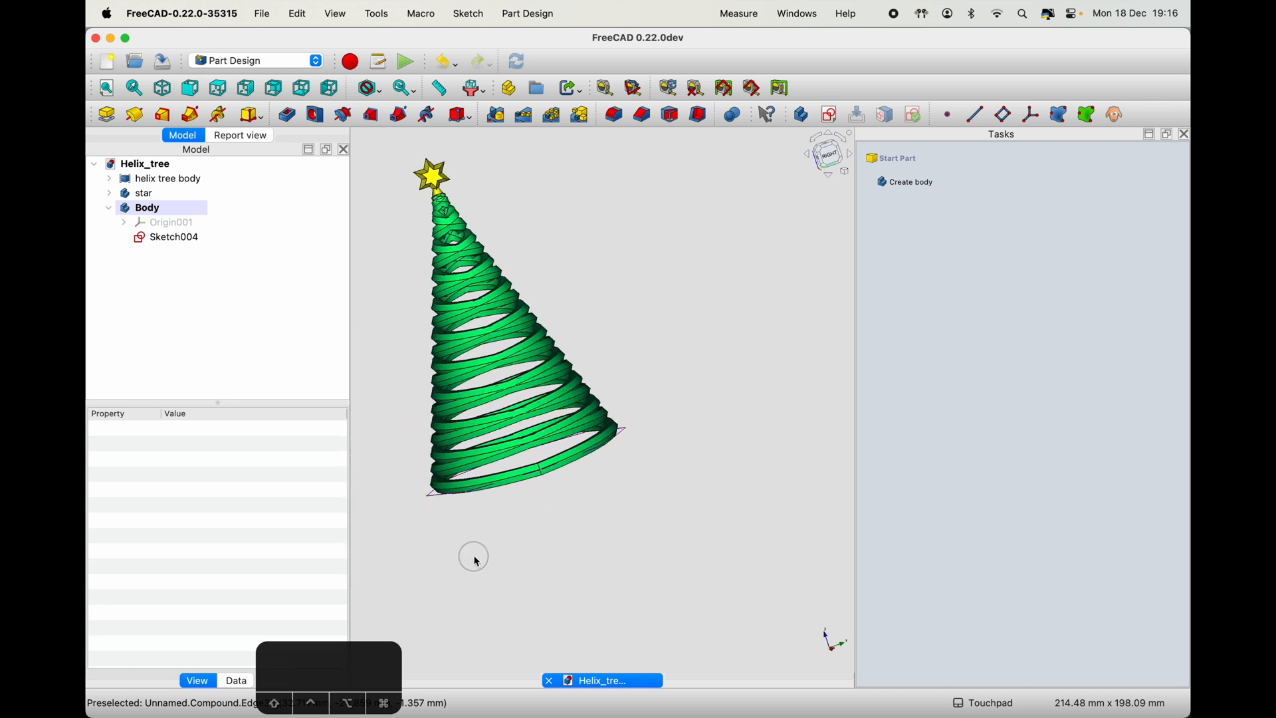
click(828, 155)
- Pad the octagon sketch 10 mm, try the reversed direction, and make the pad symmetric to the sketch plane
click(177, 241)
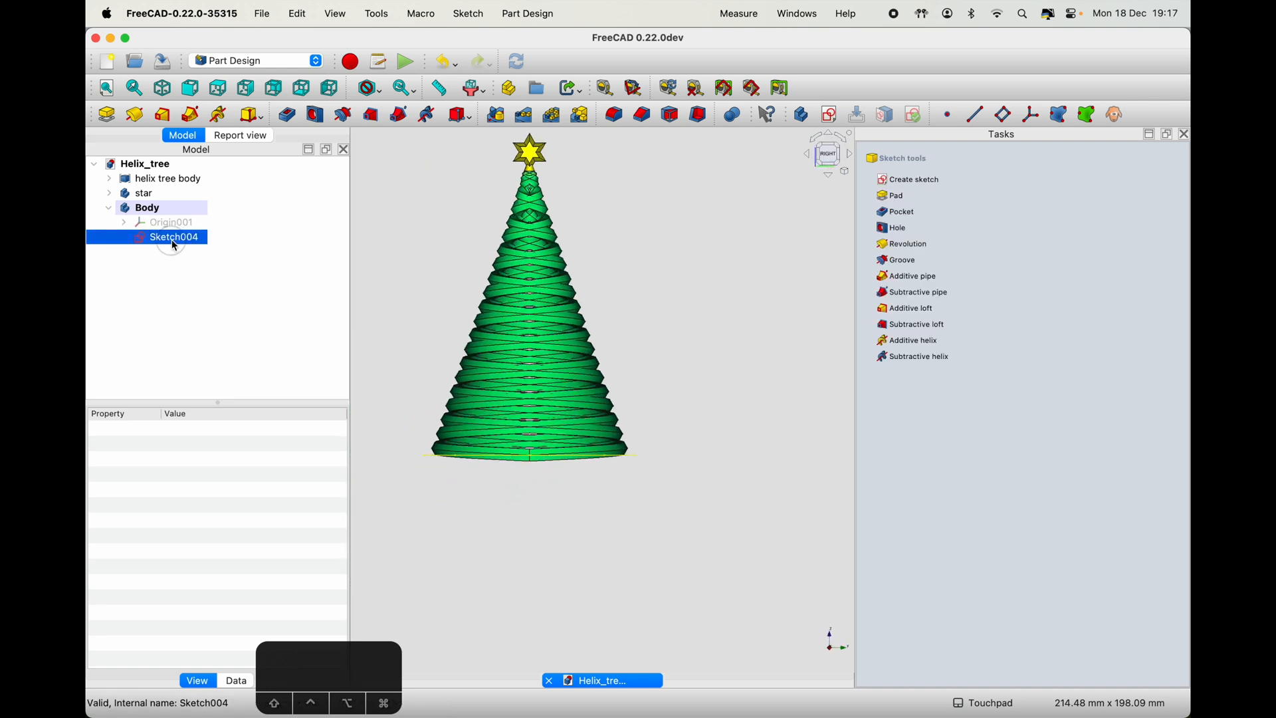
click(899, 197)
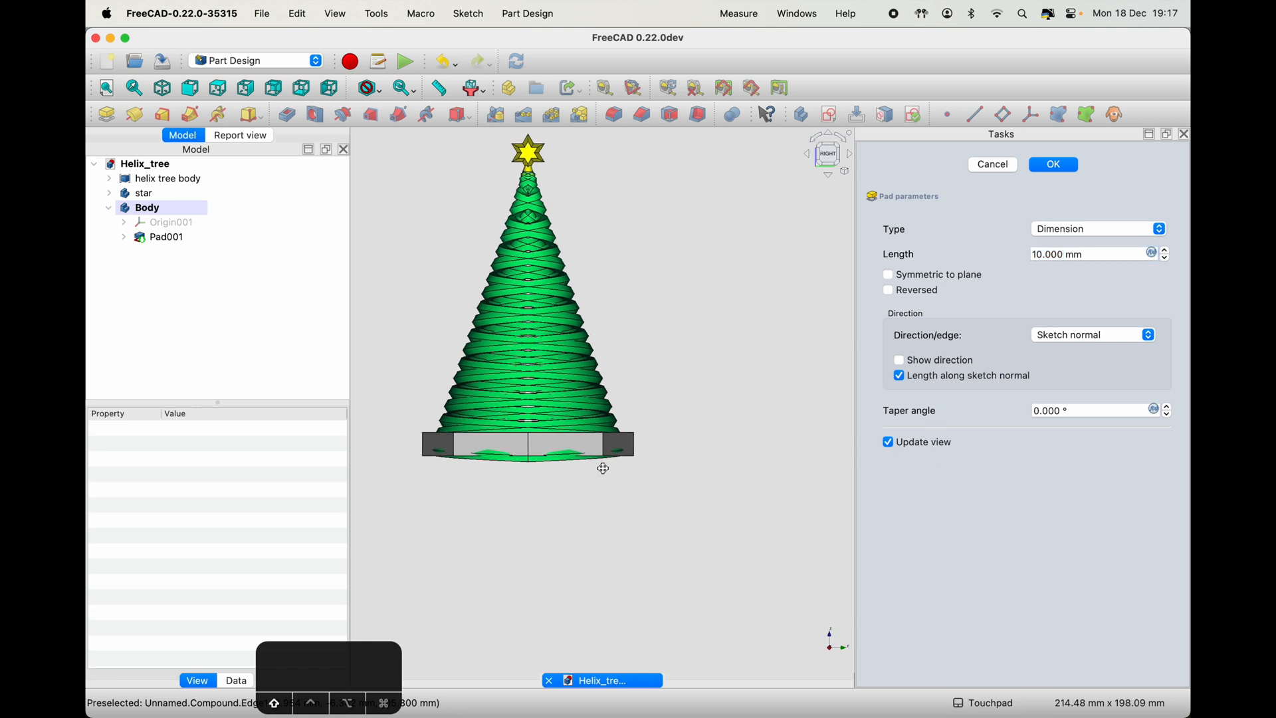
shift+middle_drag(603, 466, 675, 450)
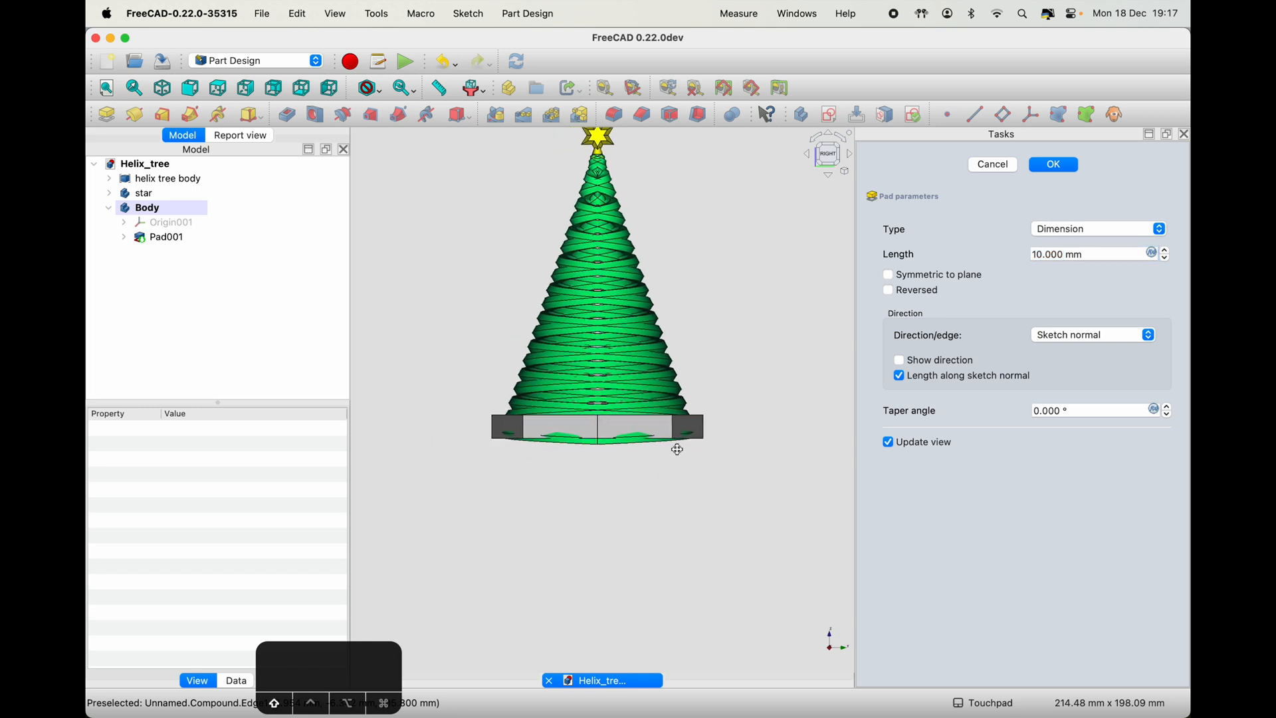
click(930, 294)
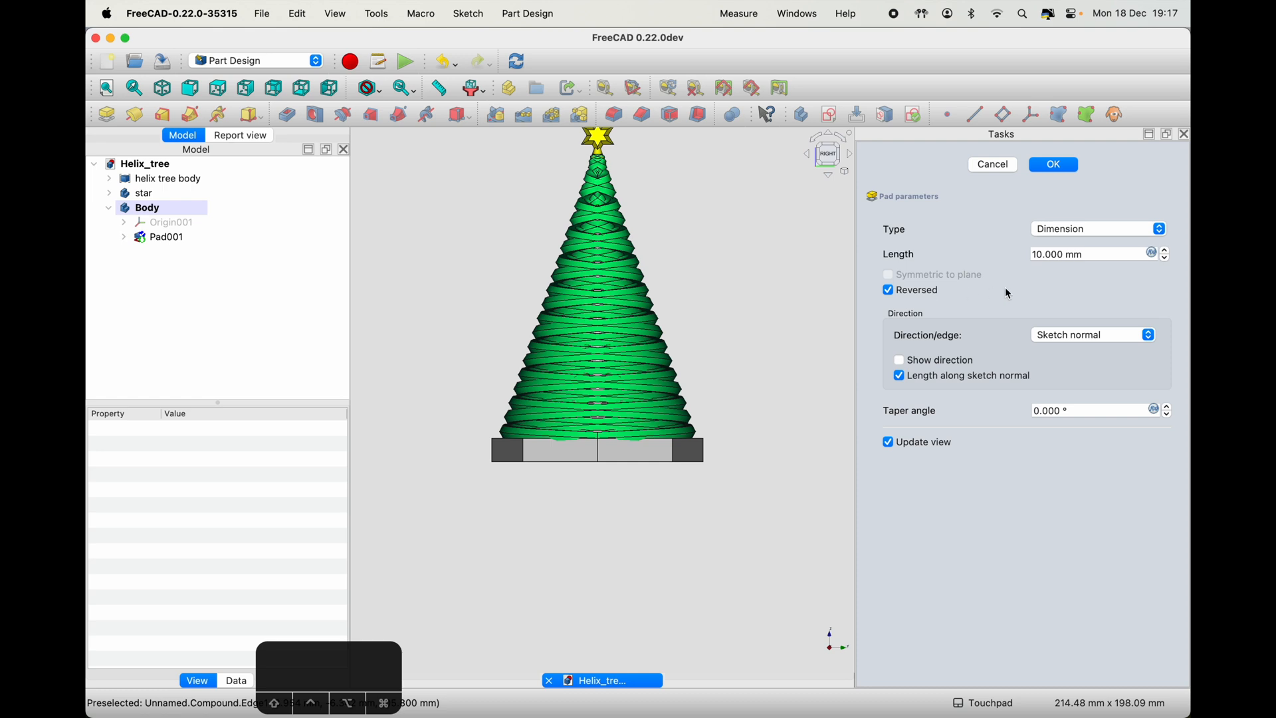
click(937, 293)
click(939, 281)
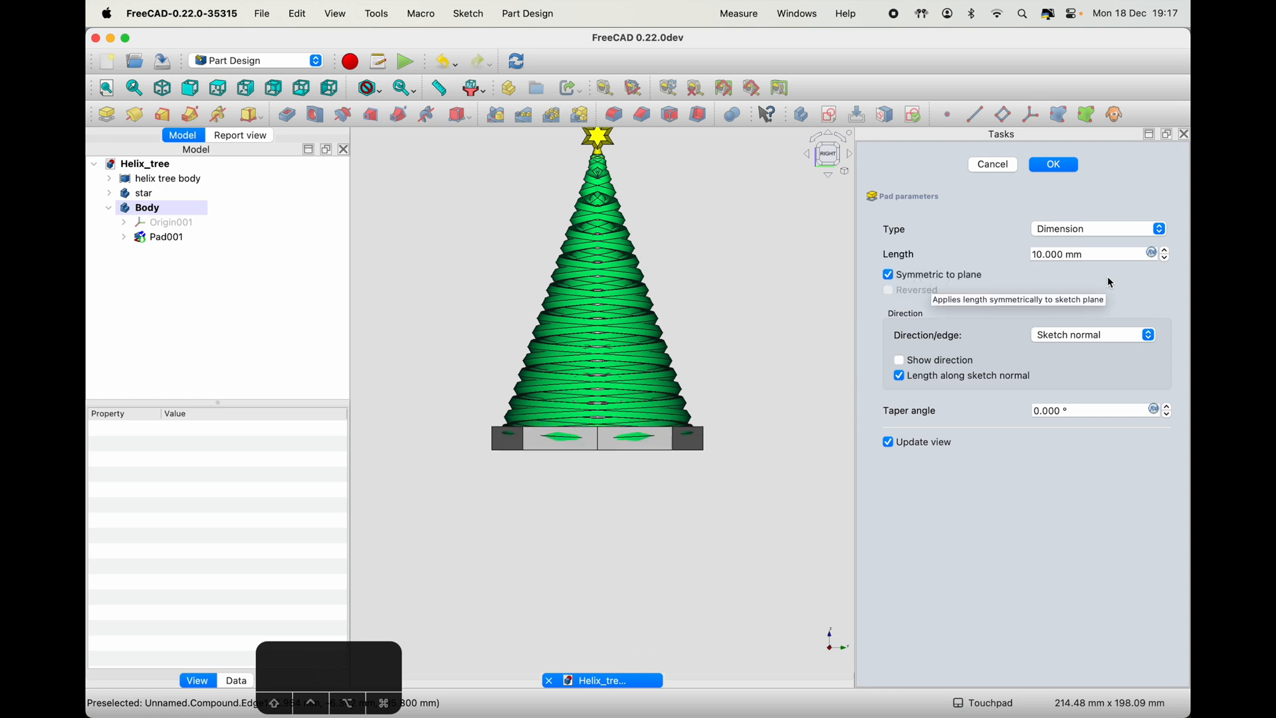
shift+drag(801, 420, 784, 454)
mouse_move(800, 444)
shift+mouse_down()
mouse_move(746, 432)
mouse_move(792, 433)
shift+mouse_up()
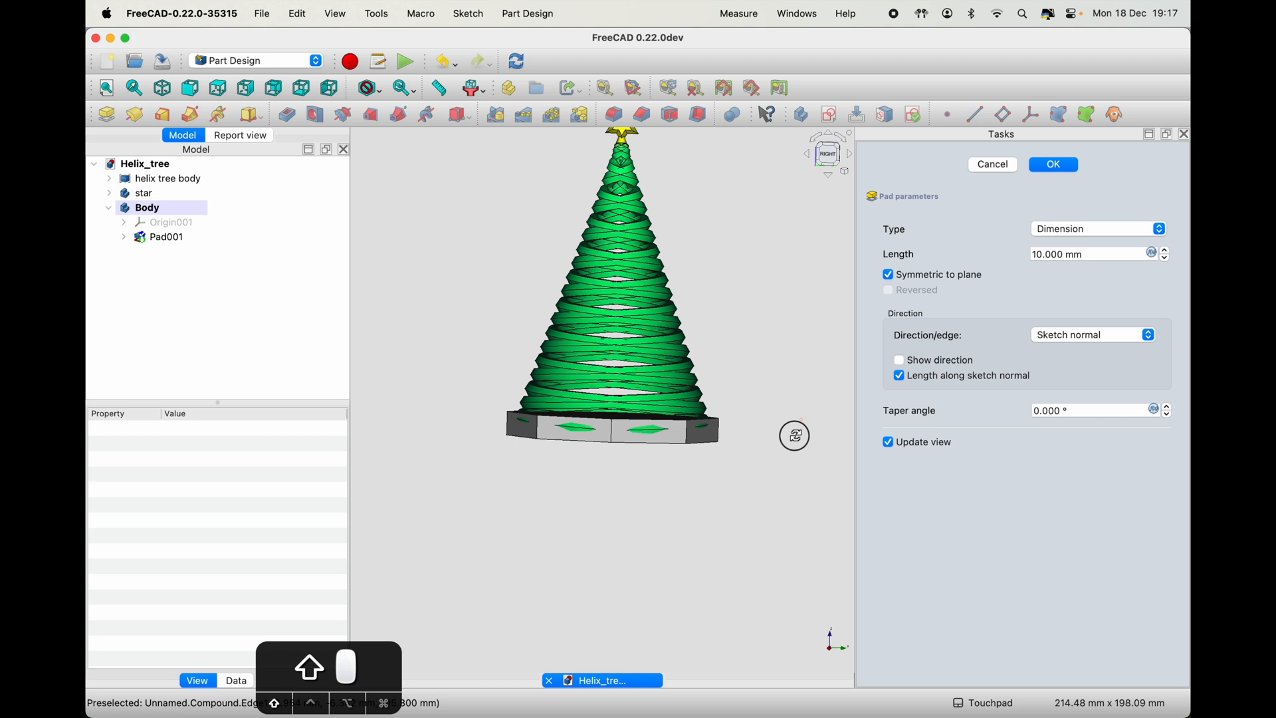
click(842, 157)
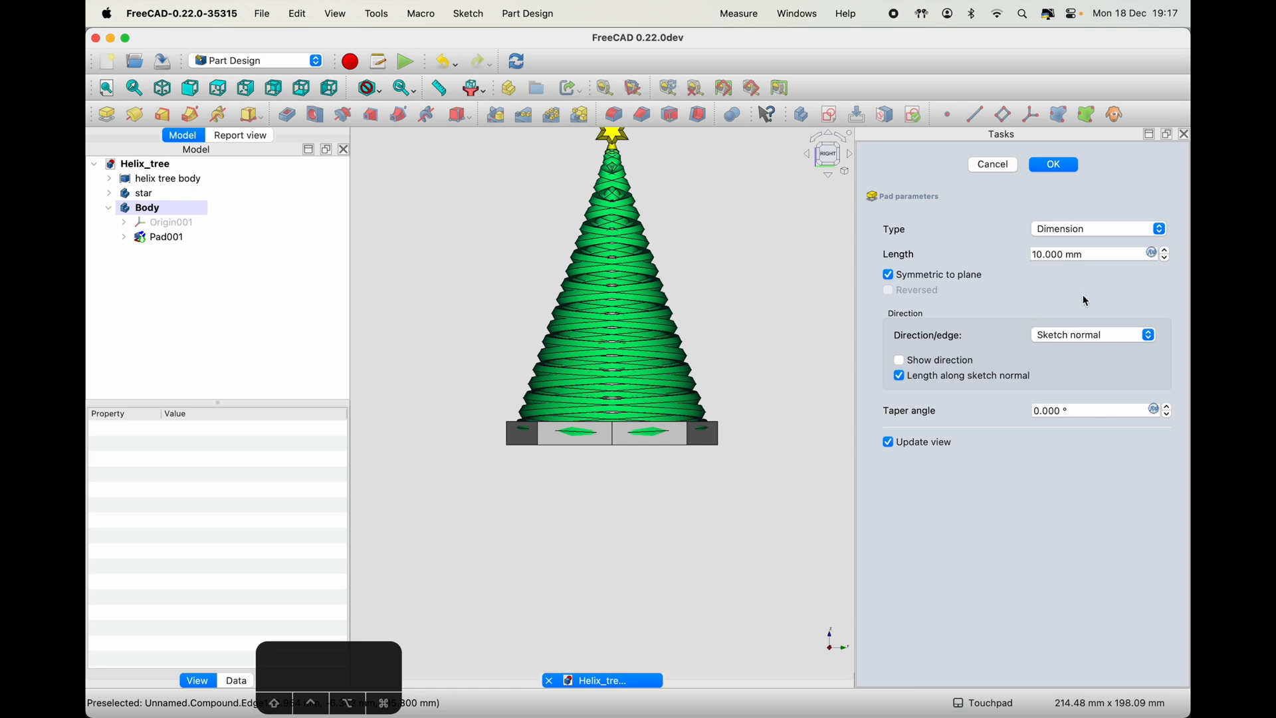
- Try a taper angle of -10° on the octagonal pad, and set it to -14°
double_click(1069, 413)
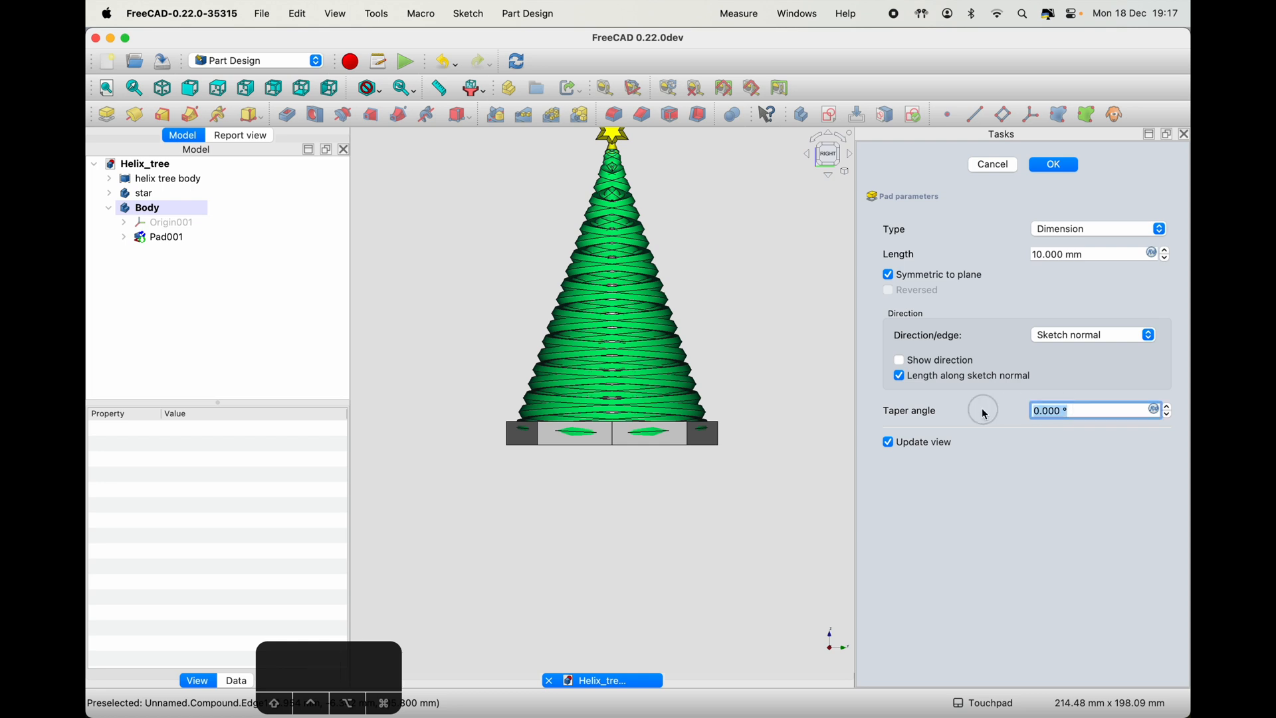
text(-10)
key(Tab)
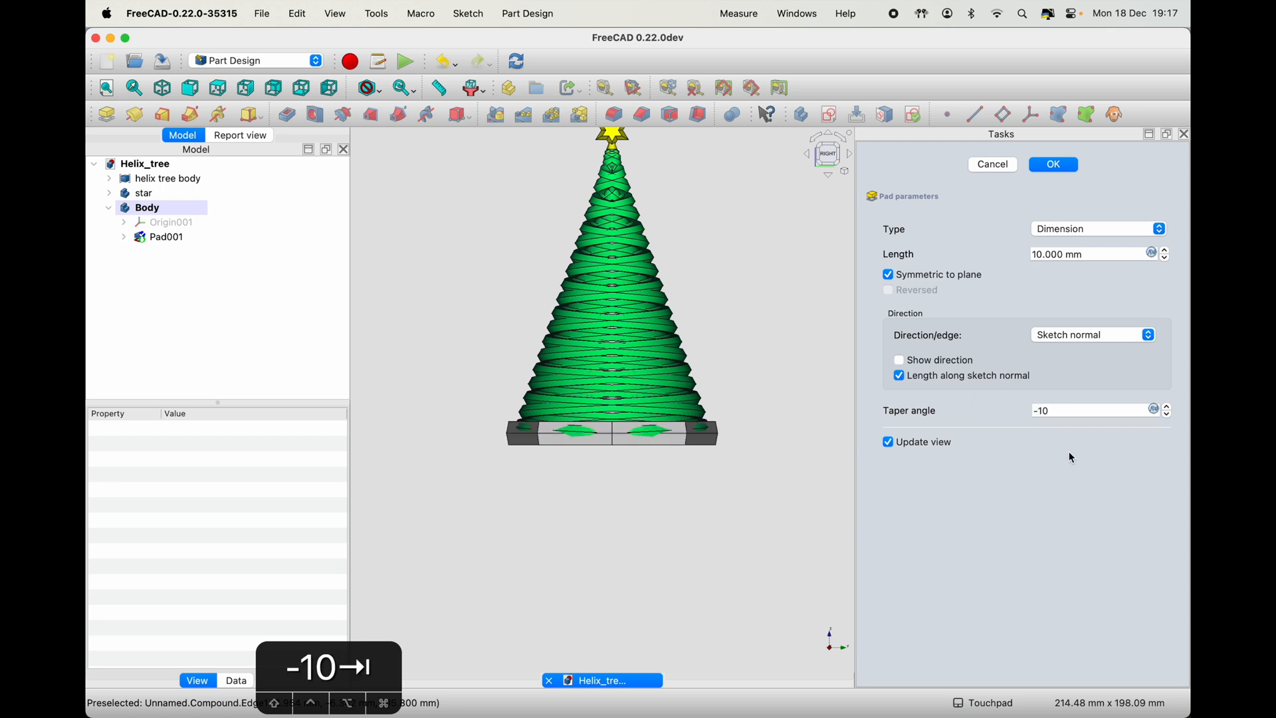
shift+drag(704, 478, 759, 456)
click(1068, 410)
key(BackSpace)
text(4)
key(Tab)
shift+drag(769, 436, 706, 475)
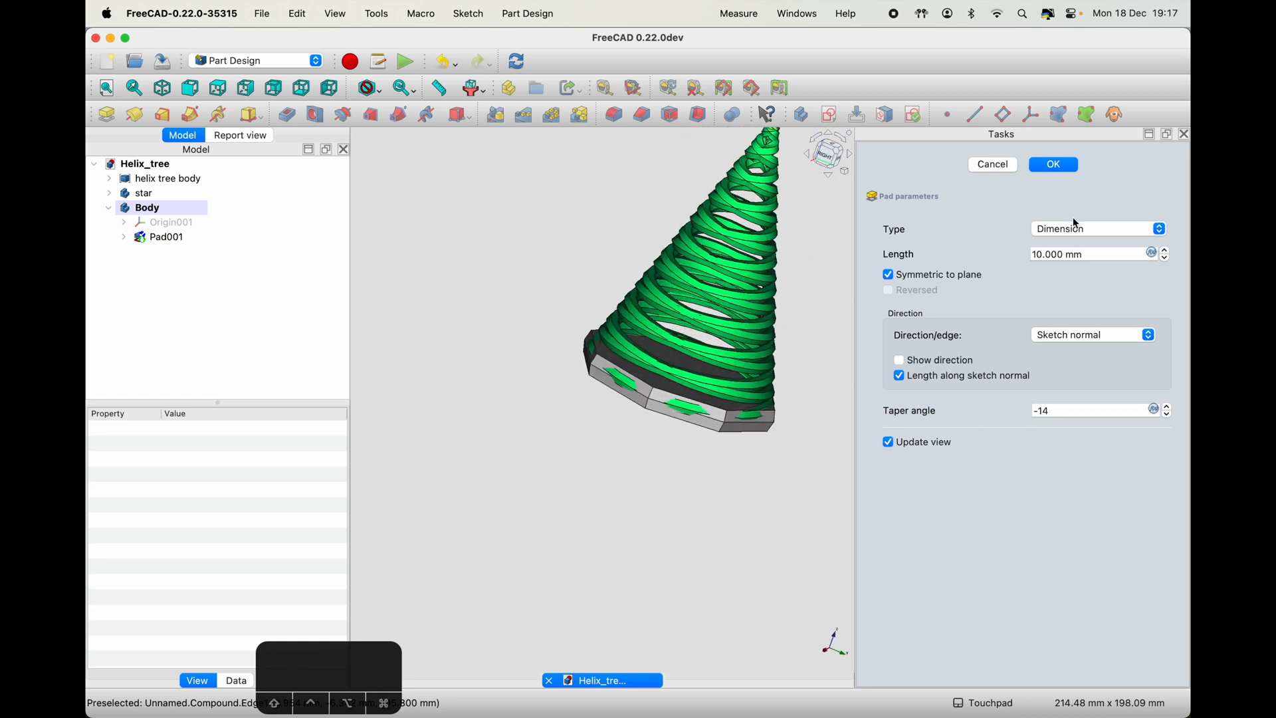
- Accept the tapered pad and set the octagon sketch's dimension constraint to 50 mm
click(1060, 166)
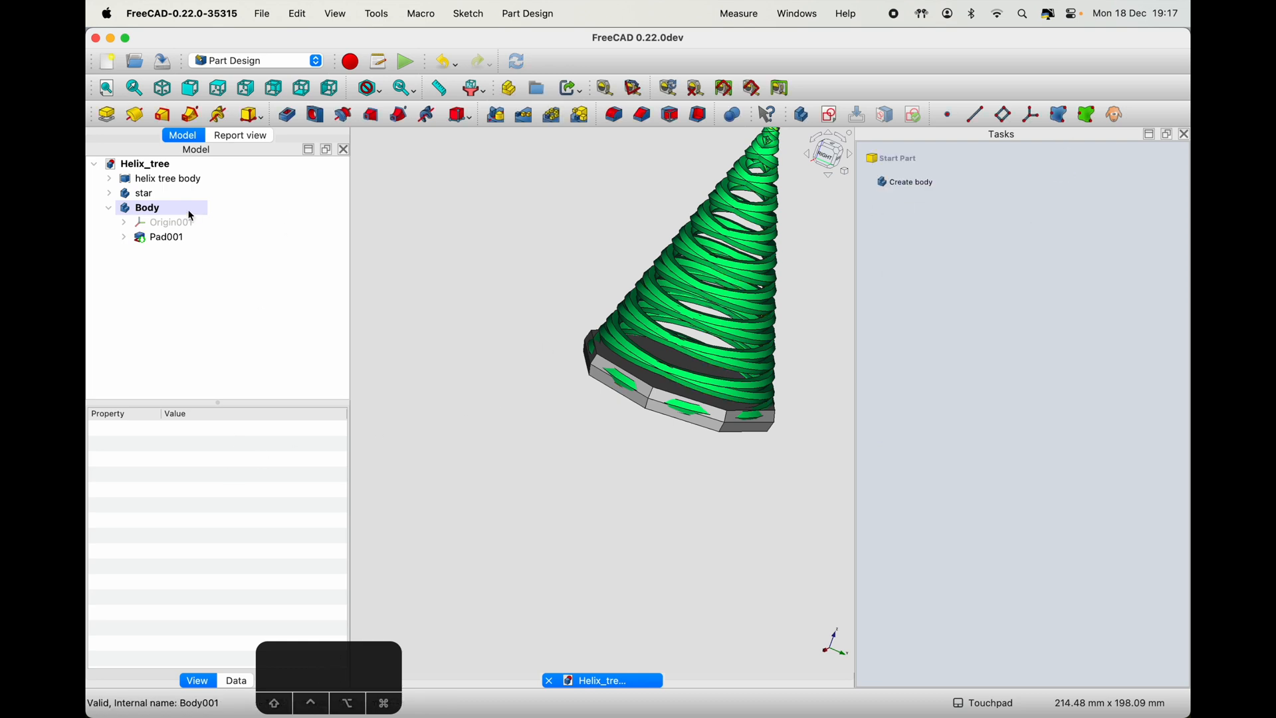
click(123, 237)
click(163, 252)
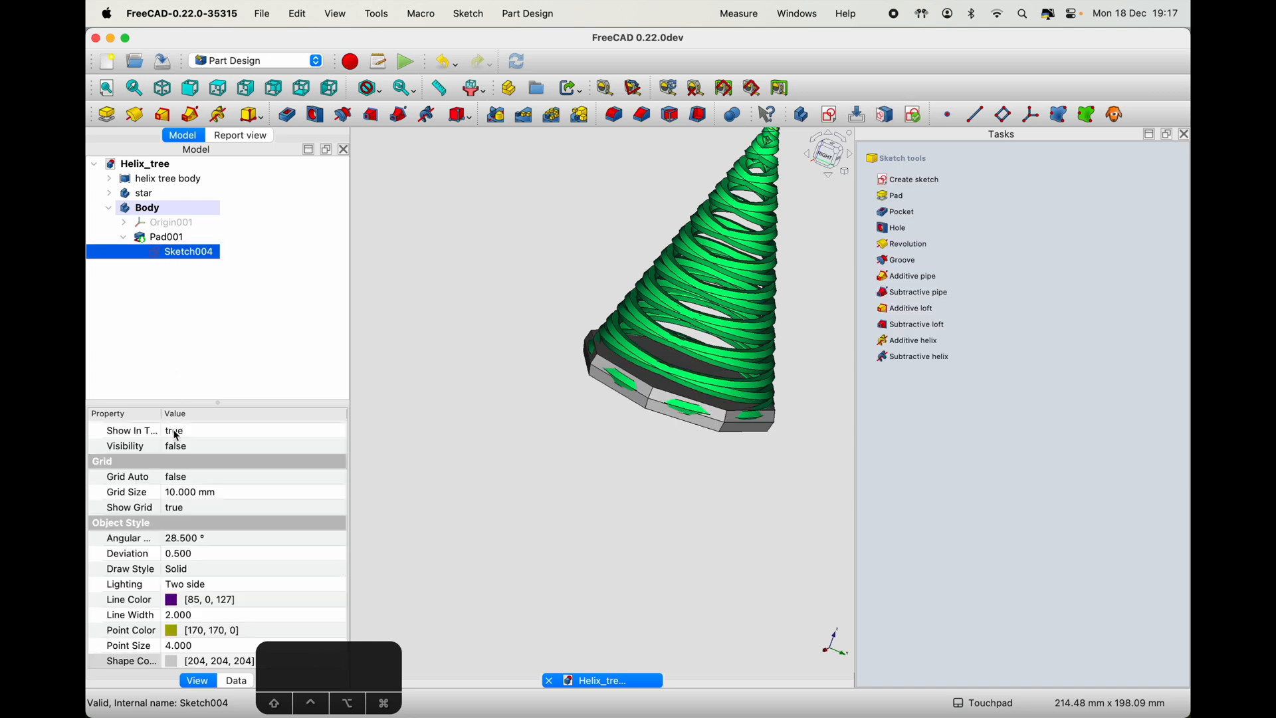
click(236, 682)
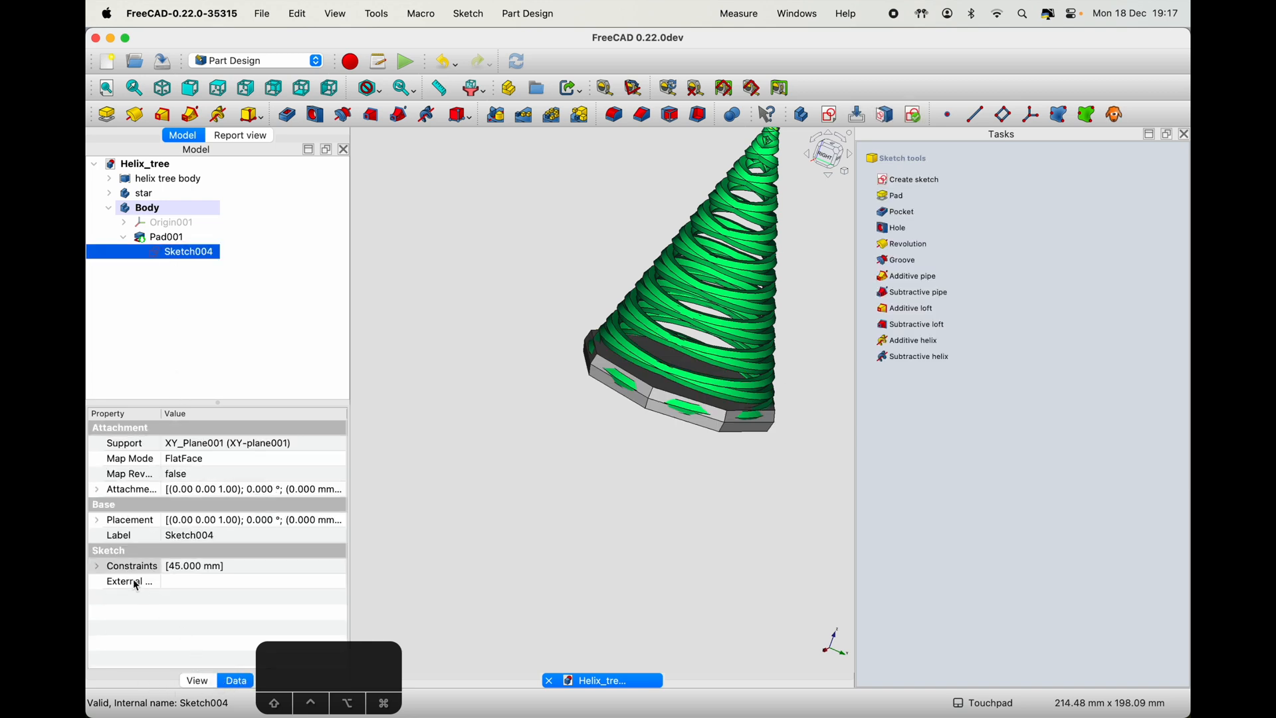
double_click(117, 570)
click(189, 585)
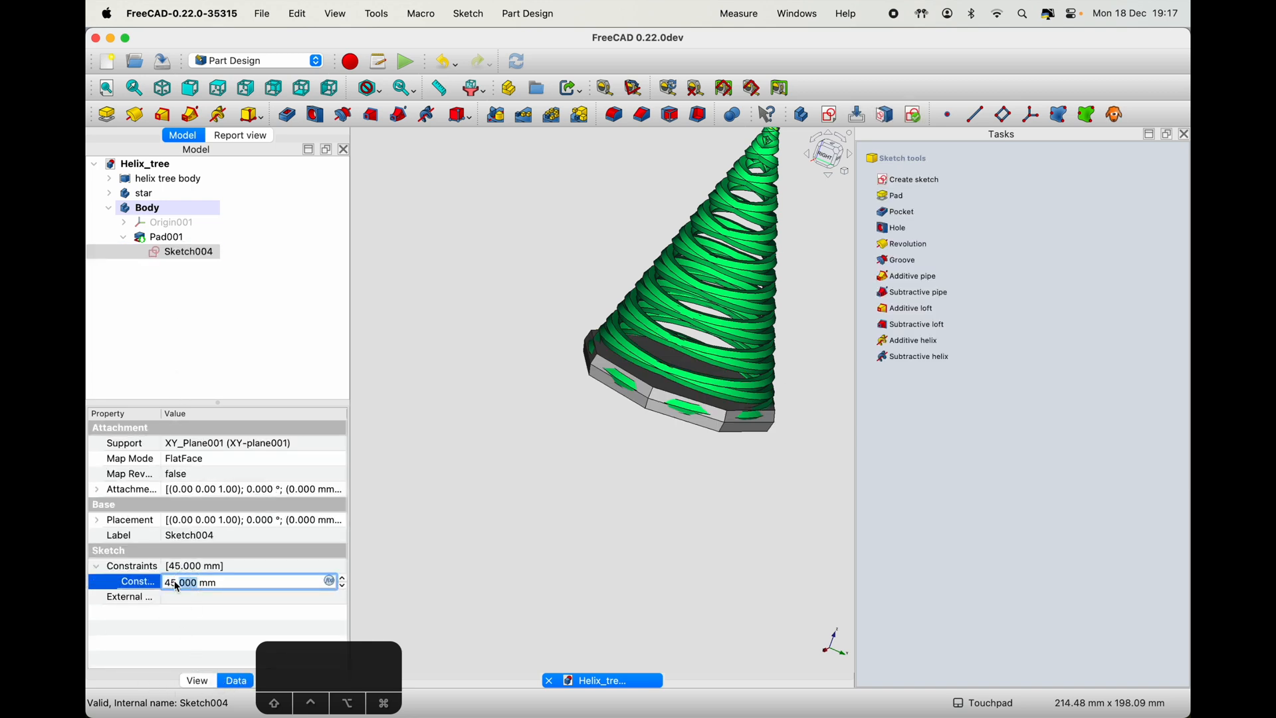
key(BackSpace)
key(BackSpace)
text(50)
key(Tab)
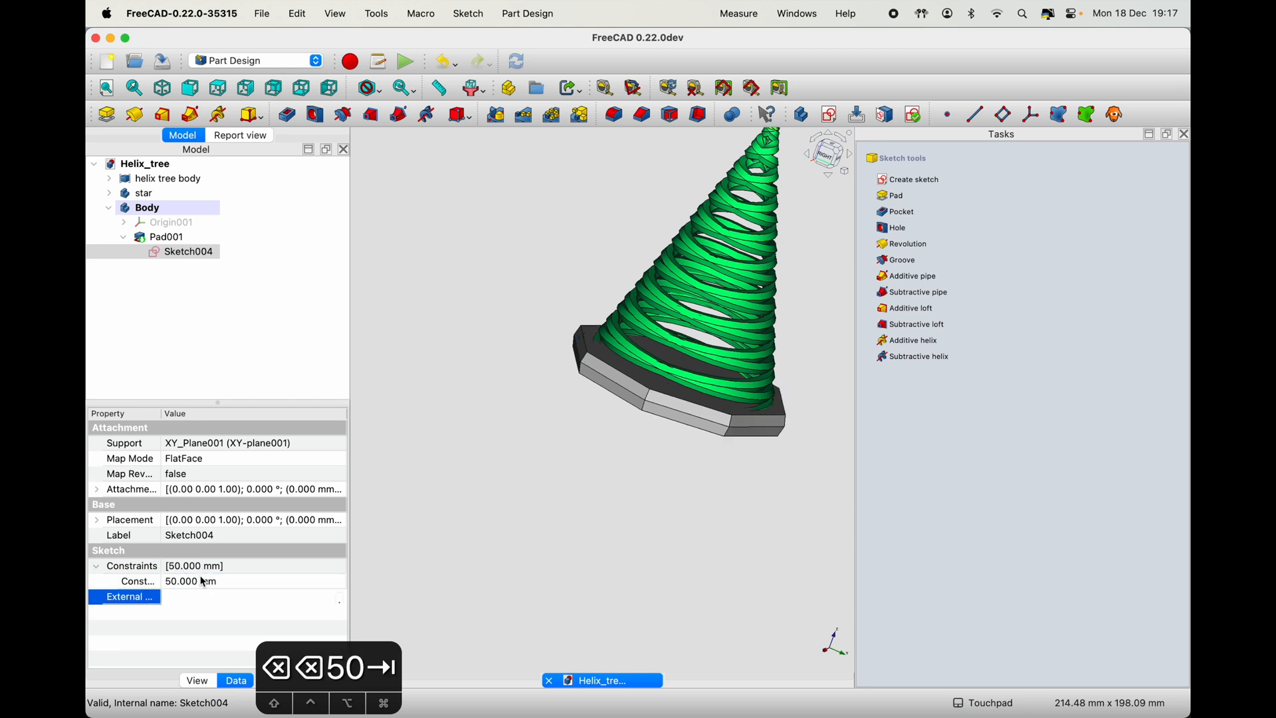
click(427, 360)
- Examine how the octagonal base fits beneath the lowest coil from the front, the right and oblique angles
click(826, 157)
shift+drag(707, 279, 607, 365)
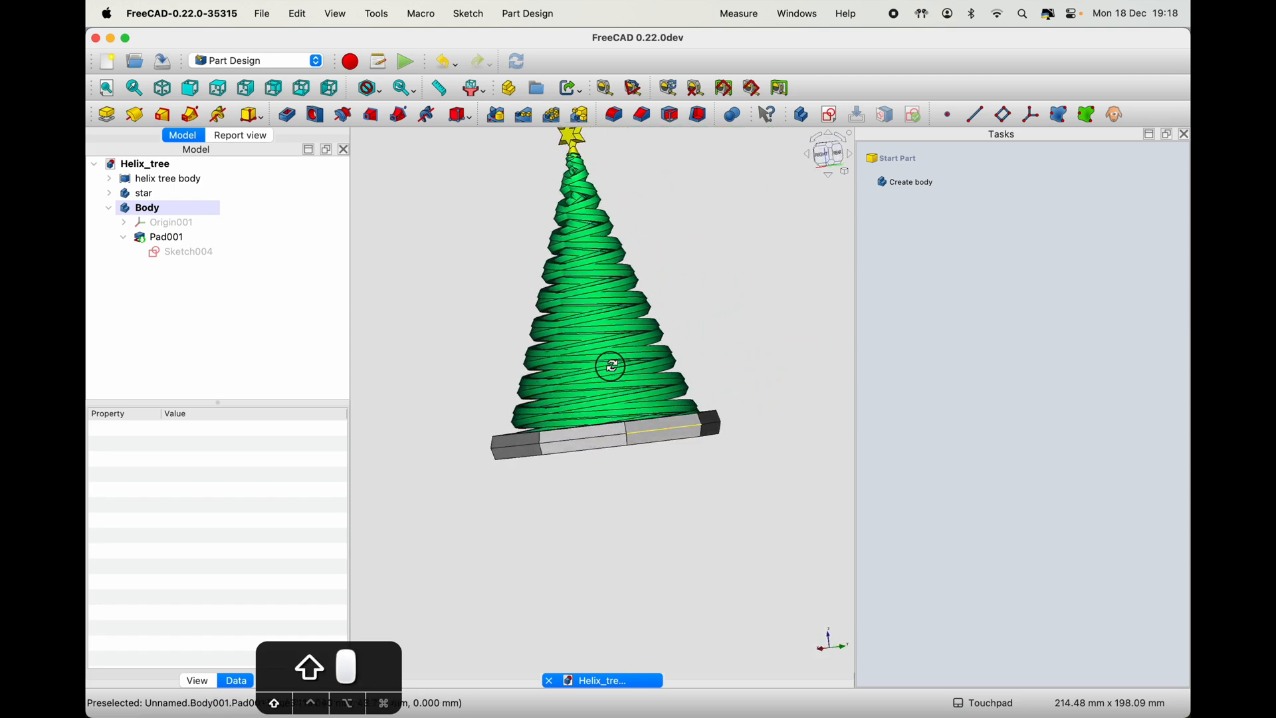
click(836, 157)
click(827, 161)
shift+drag(688, 248, 744, 340)
click(729, 381)
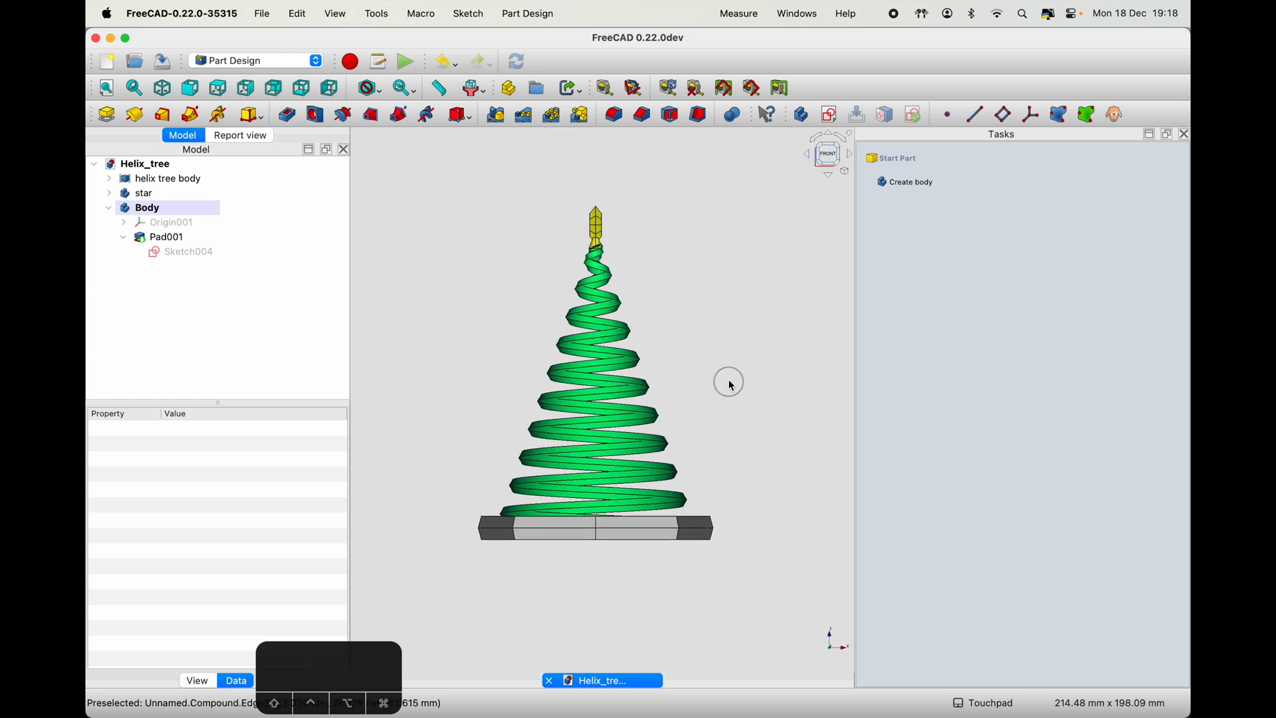
scroll(748, 351, down, 2)
shift+drag(752, 404, 629, 423)
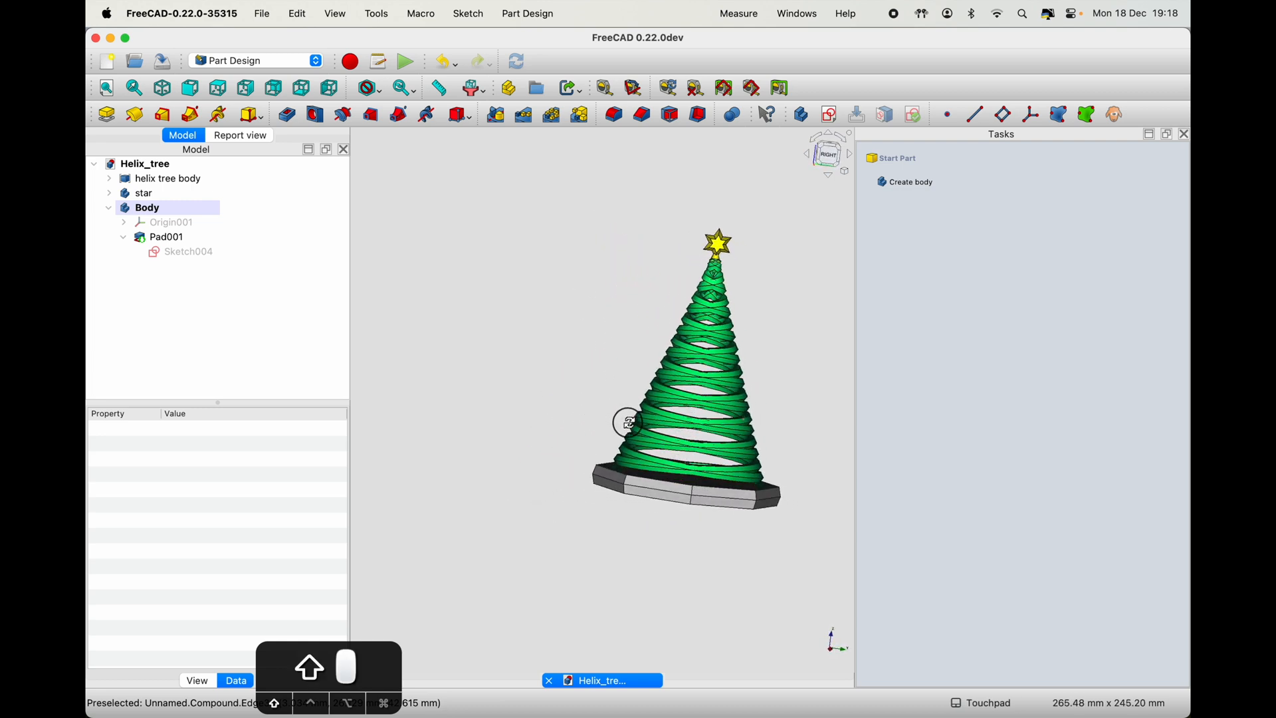
click(827, 155)
mouse_move(749, 322)
shift+mouse_down()
mouse_move(706, 358)
mouse_move(735, 301)
mouse_move(727, 323)
shift+mouse_up()
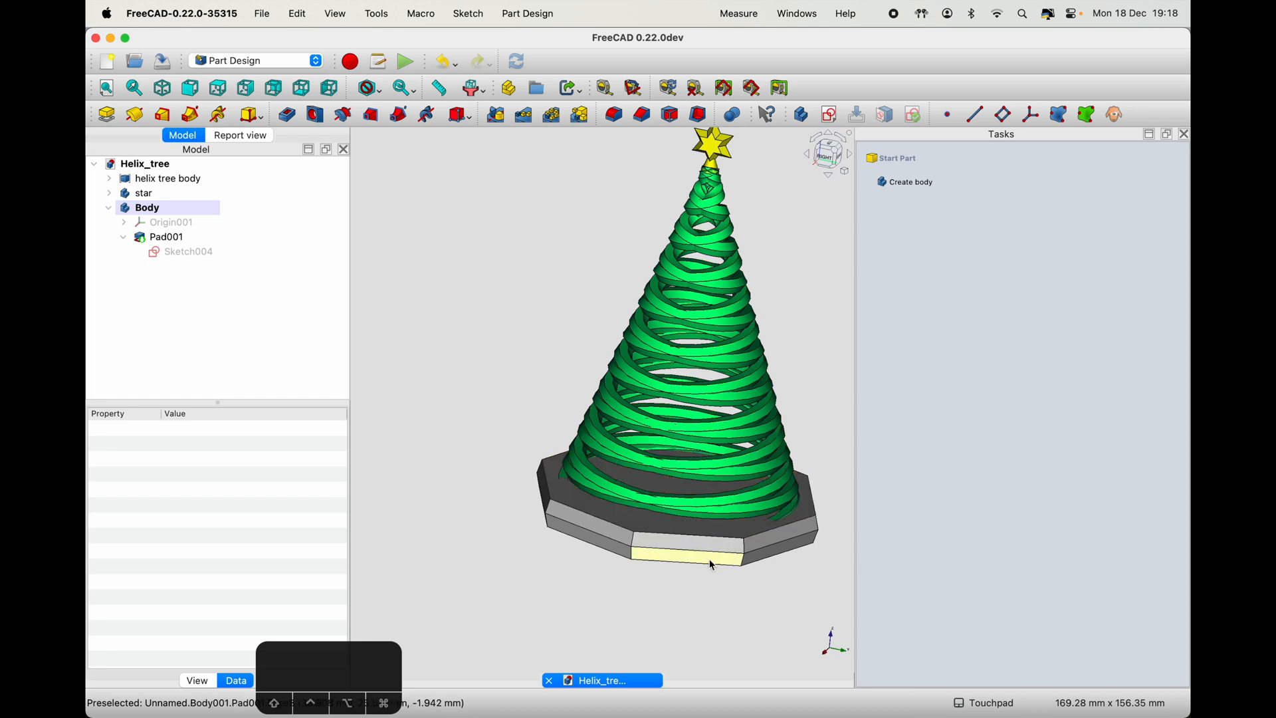
- Rename the new octagonal body as "the base"
click(167, 236)
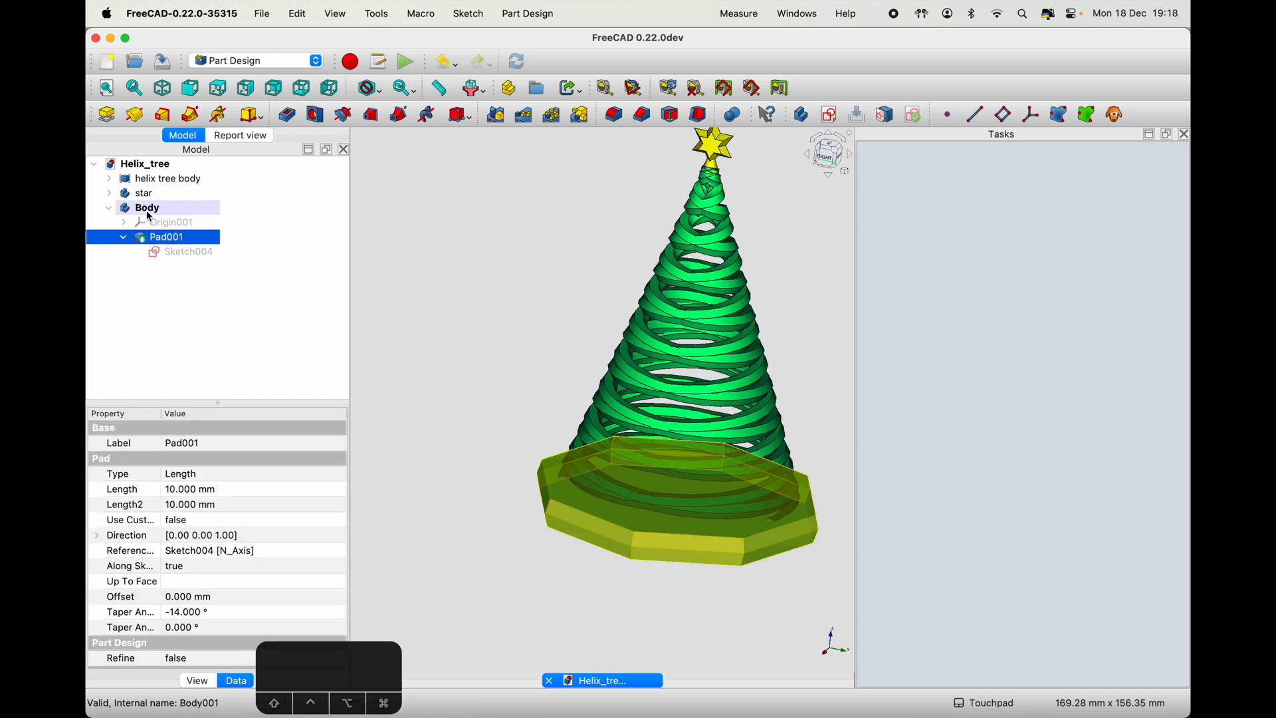
right_click(157, 210)
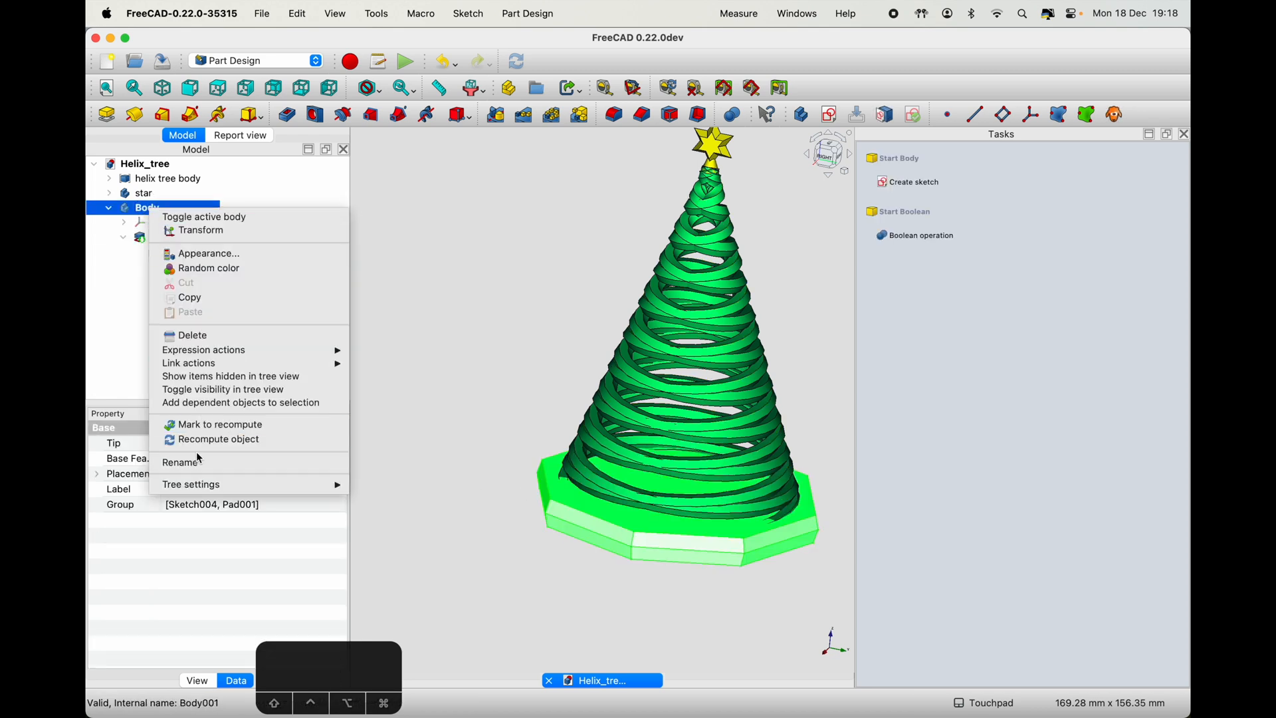
click(174, 463)
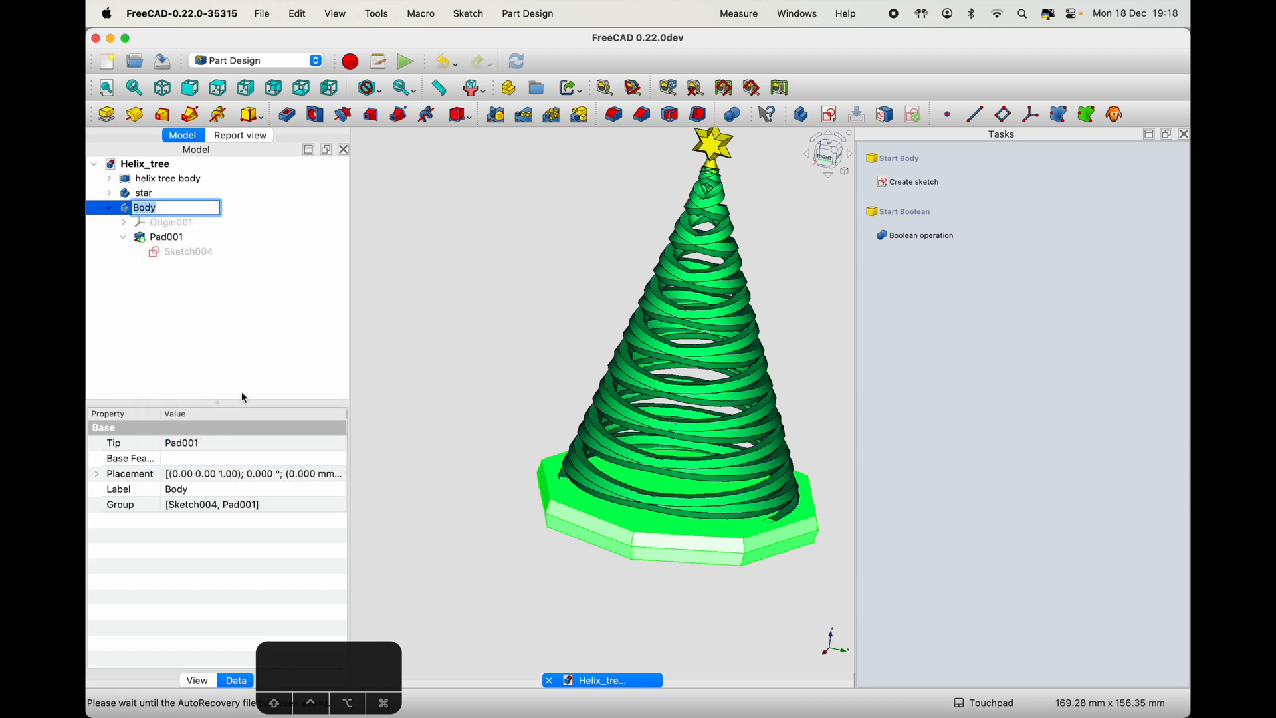
text(the base)
key(Return)
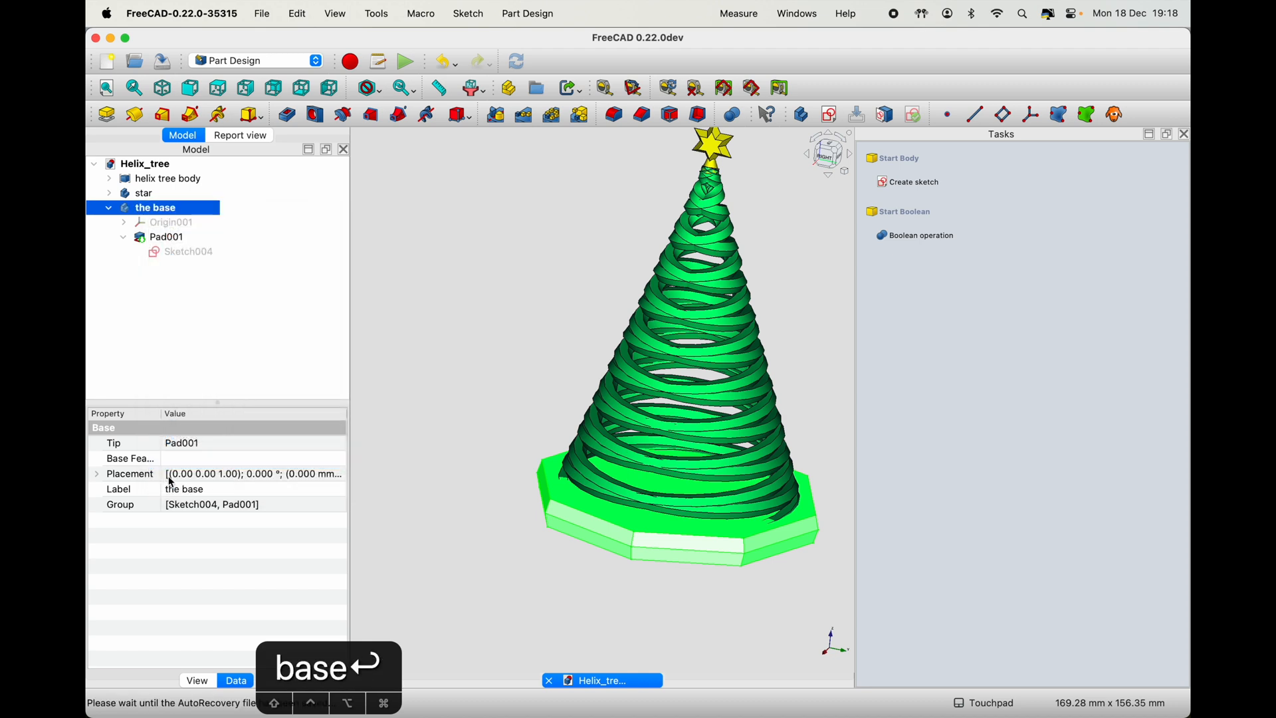
- Set the base body's shape color to black
click(197, 682)
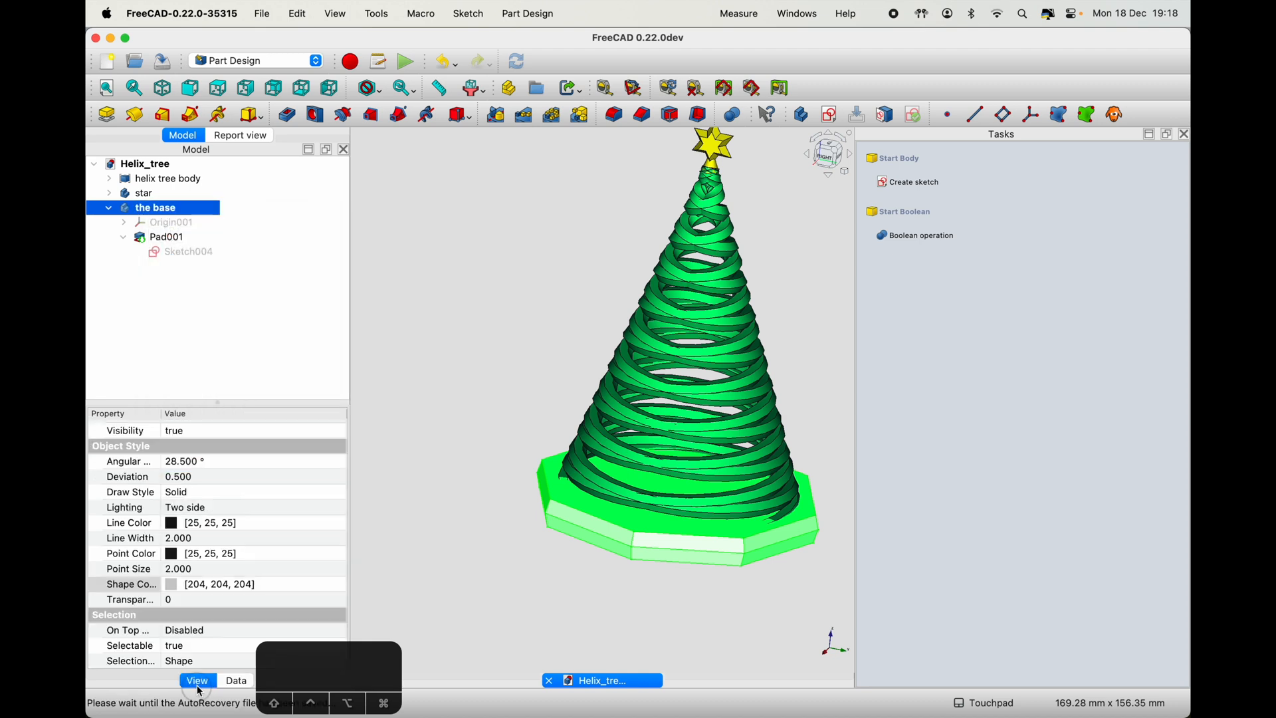
click(210, 588)
click(266, 589)
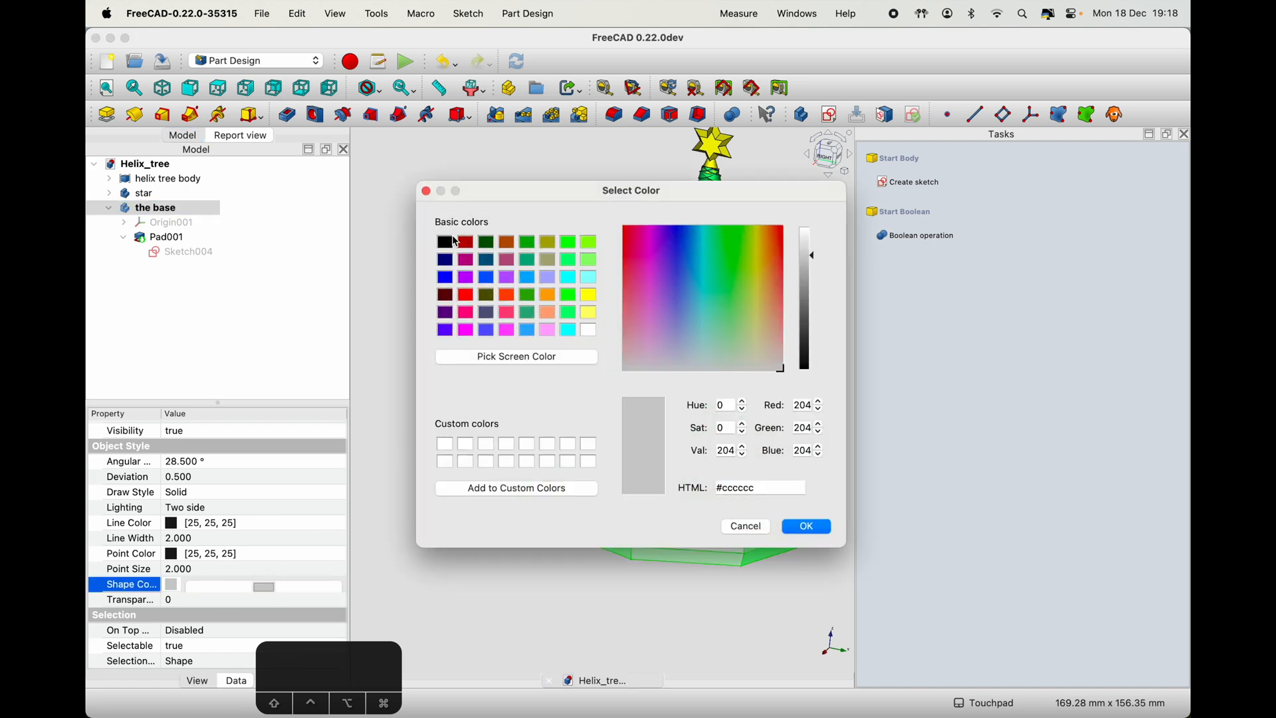
click(453, 242)
click(807, 529)
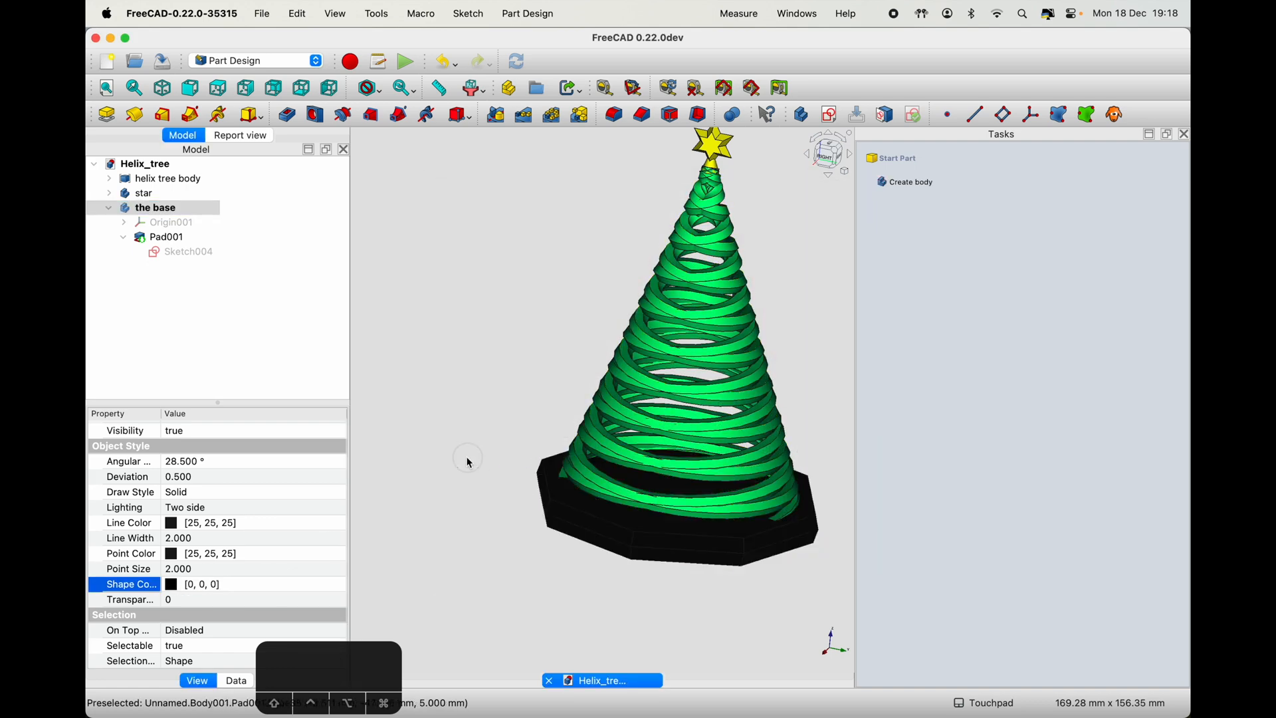
click(414, 459)
middle_drag(437, 402, 396, 444)
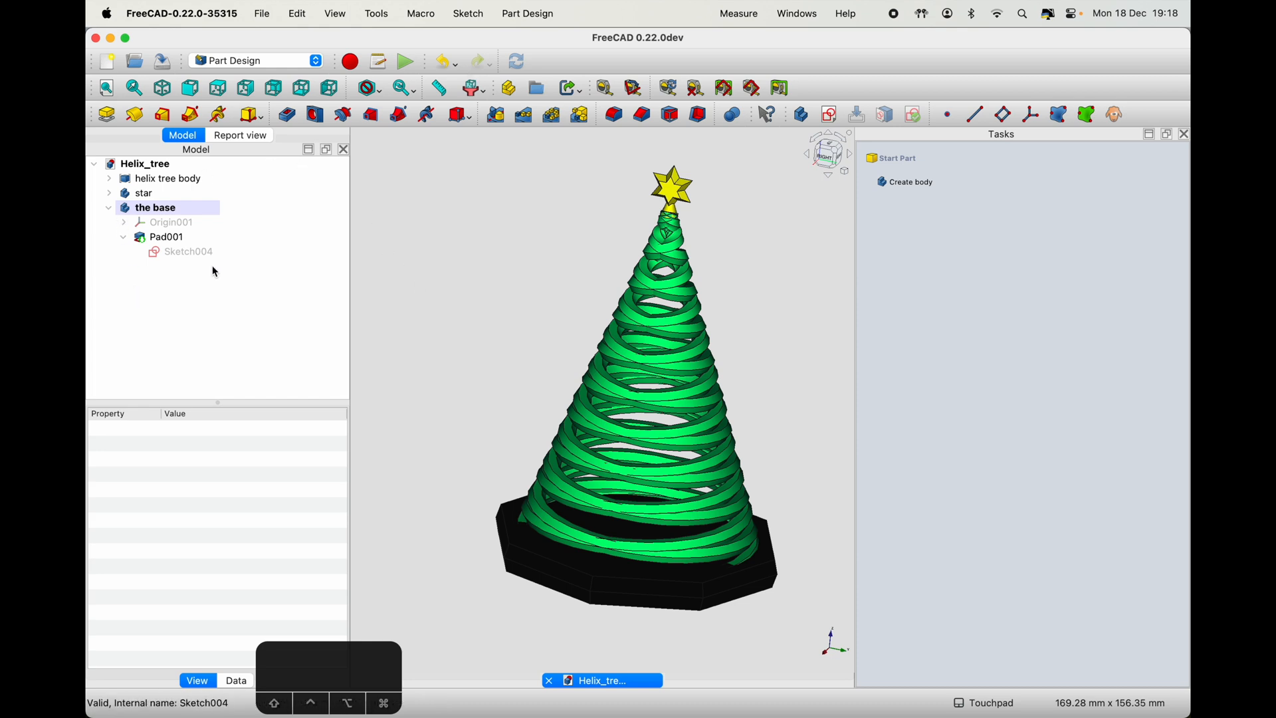
- Examine the complete tree with its star and black base from the right and from several oblique angles
click(174, 236)
click(168, 335)
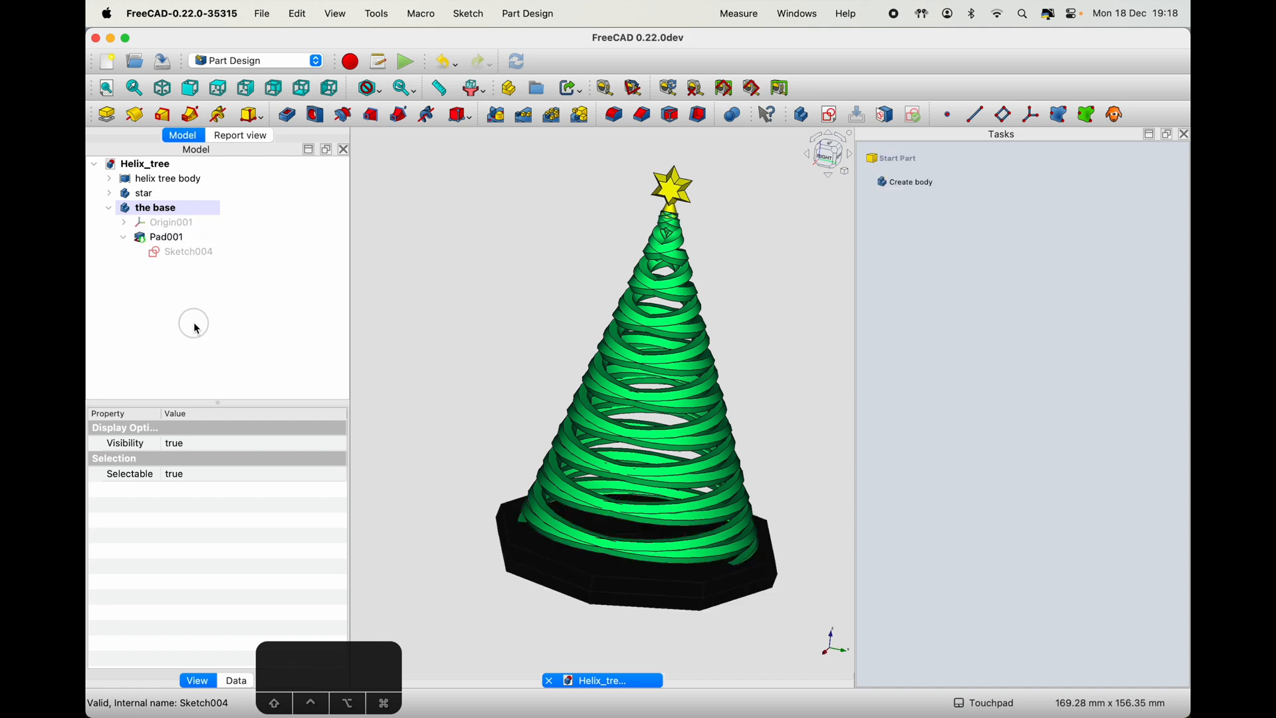
shift+drag(475, 358, 436, 373)
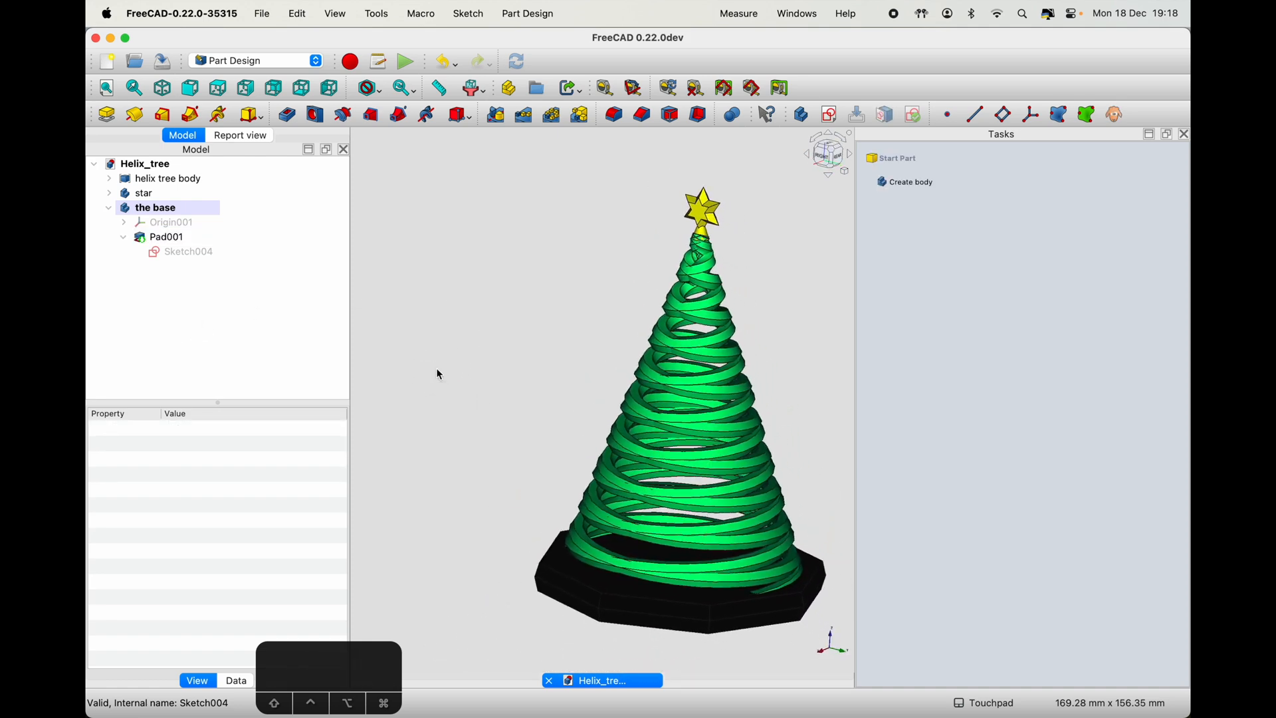
click(821, 155)
mouse_move(698, 370)
shift+mouse_down()
mouse_move(707, 305)
mouse_move(696, 390)
shift+mouse_up()
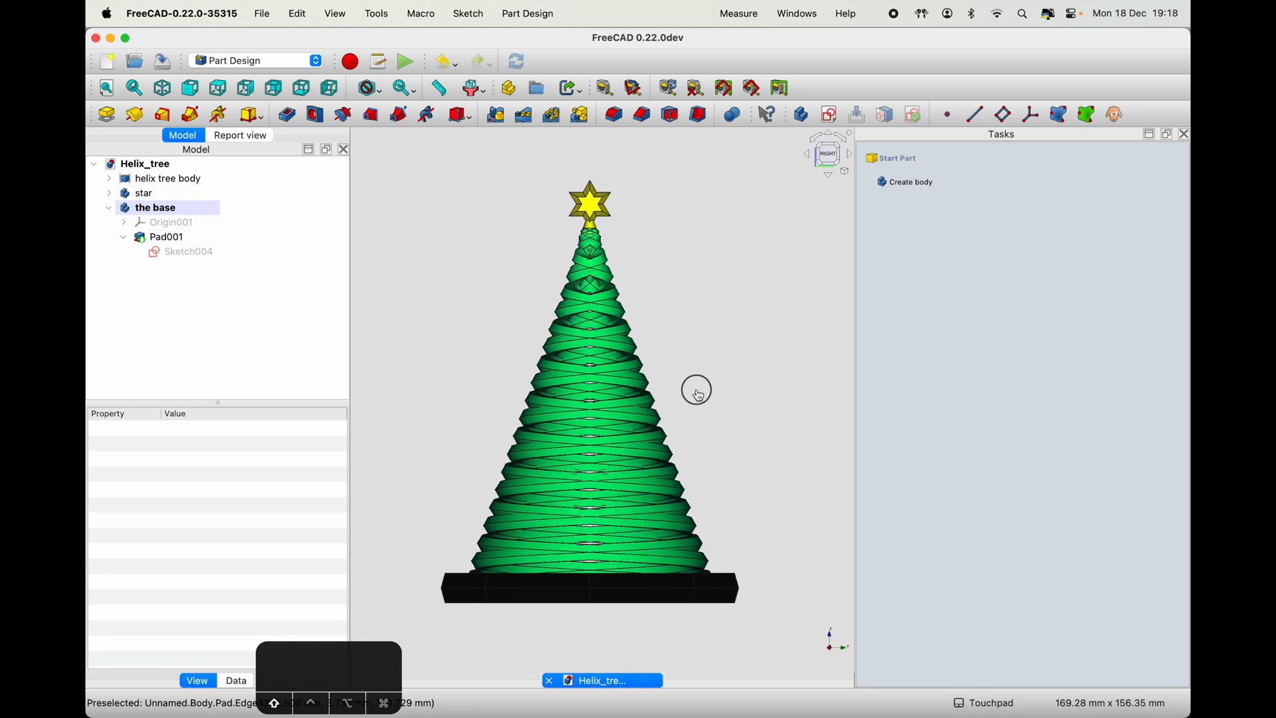
right_click(740, 305)
click(735, 299)
shift+drag(730, 267, 595, 379)
click(708, 288)
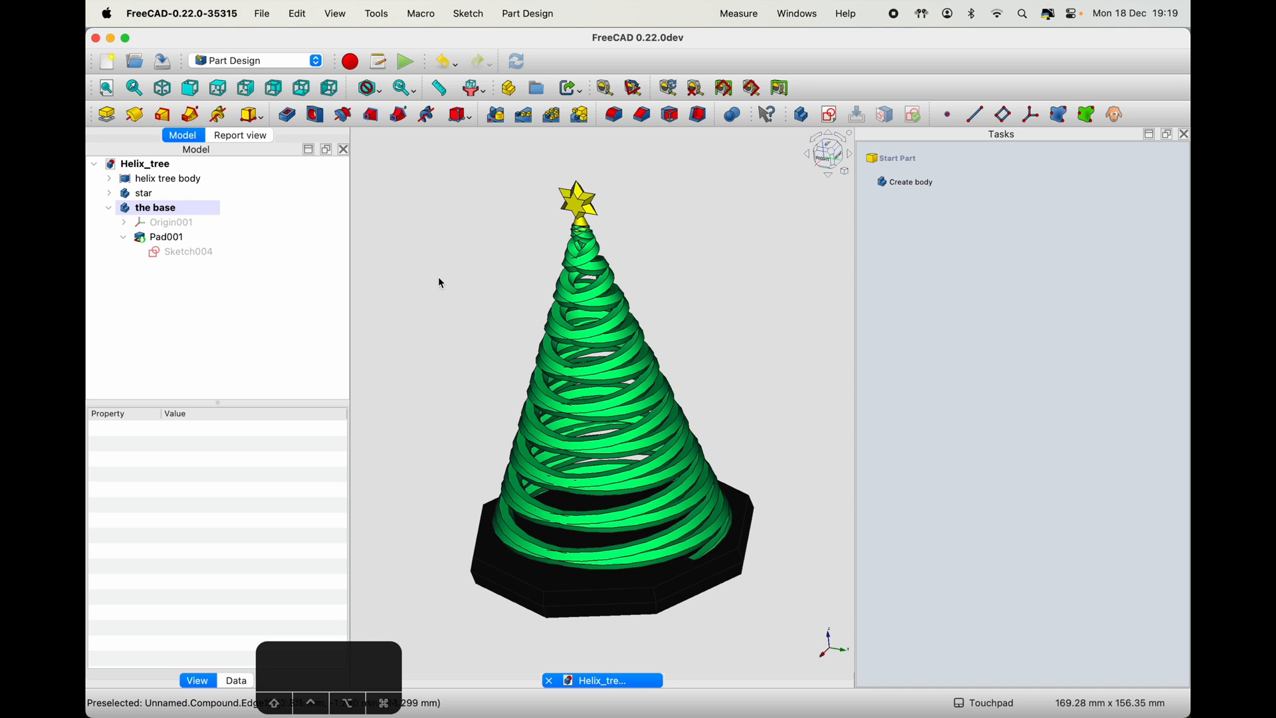
click(831, 161)
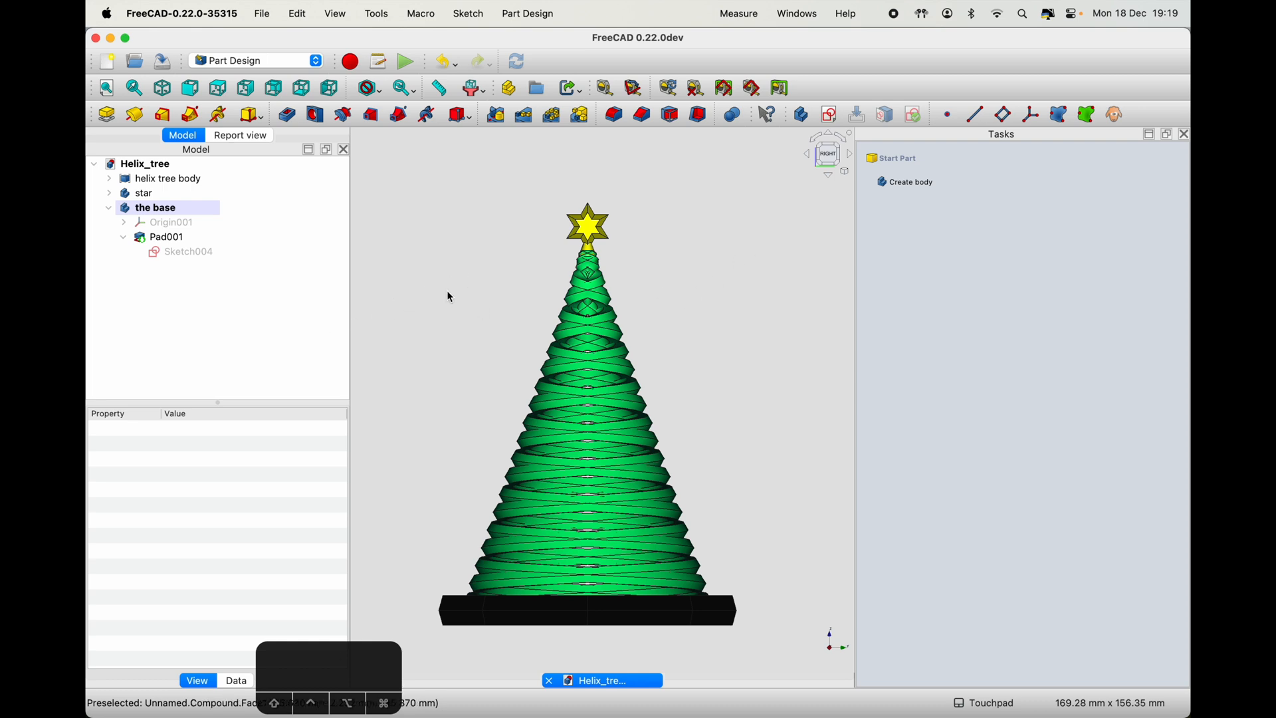
shift+drag(451, 377, 718, 408)
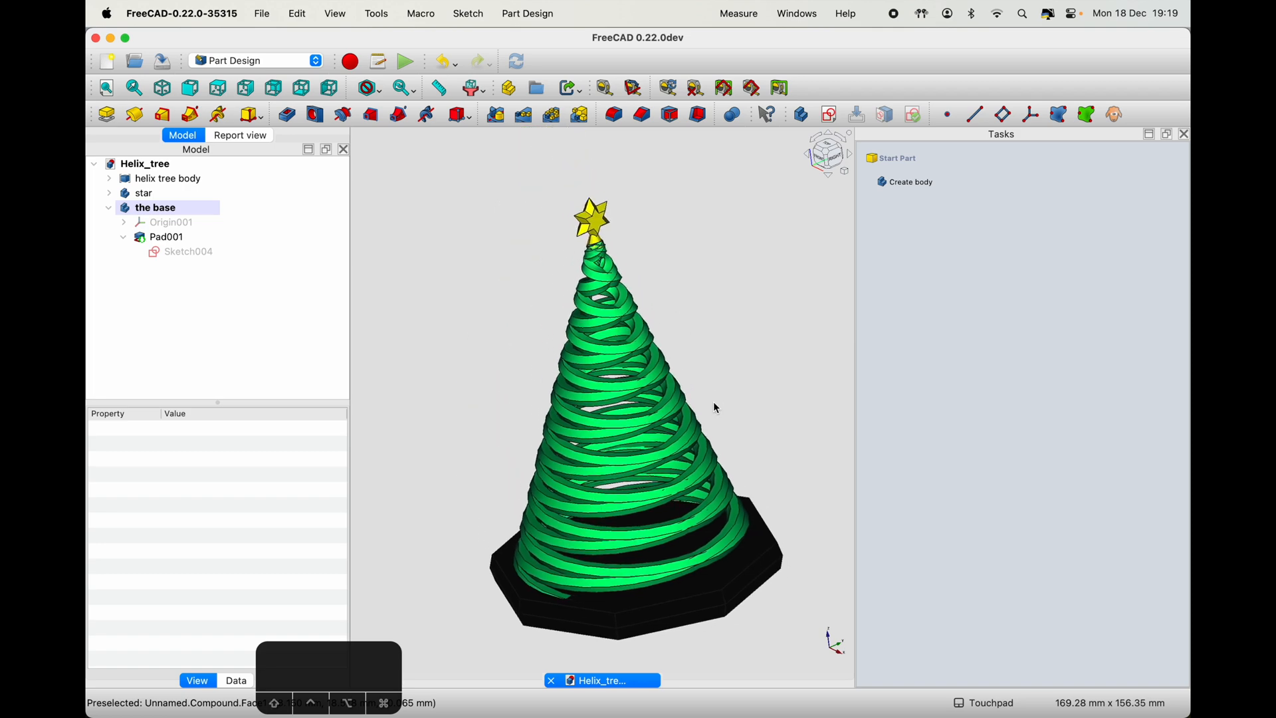
shift+drag(533, 421, 629, 284)
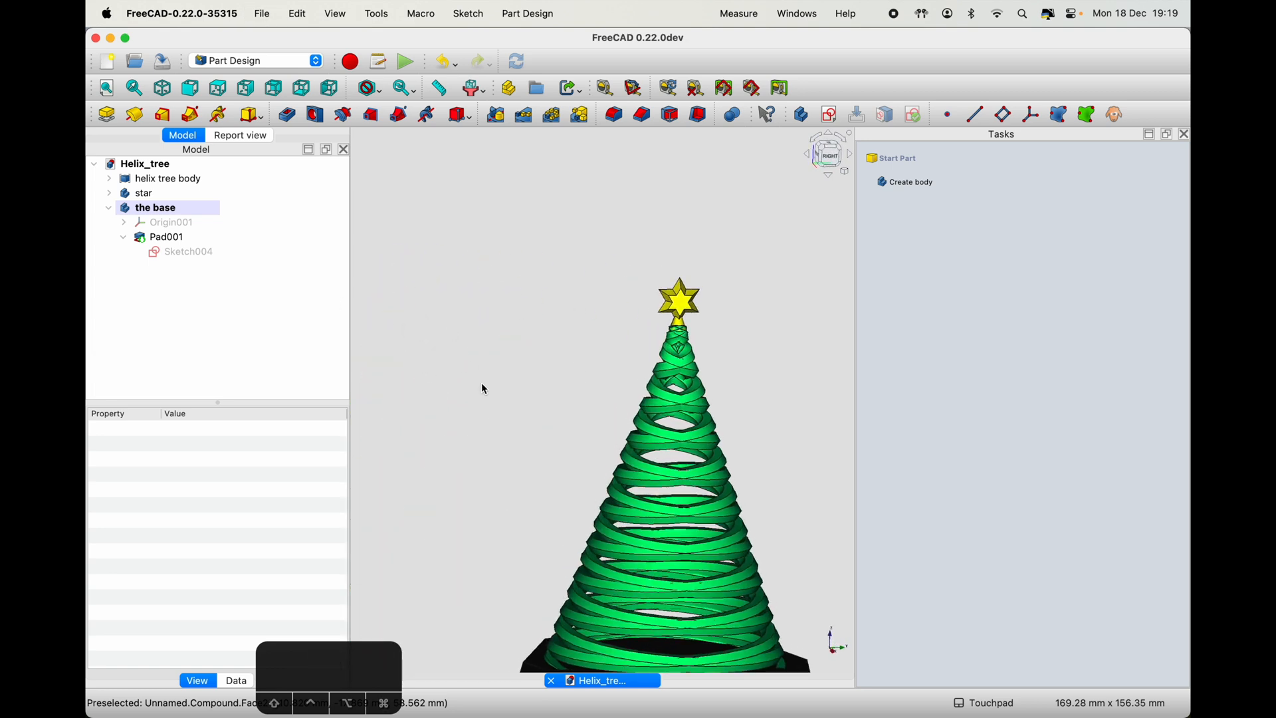
click(830, 158)
shift+drag(750, 317, 670, 218)
shift+drag(787, 310, 734, 295)
shift+drag(815, 253, 859, 254)
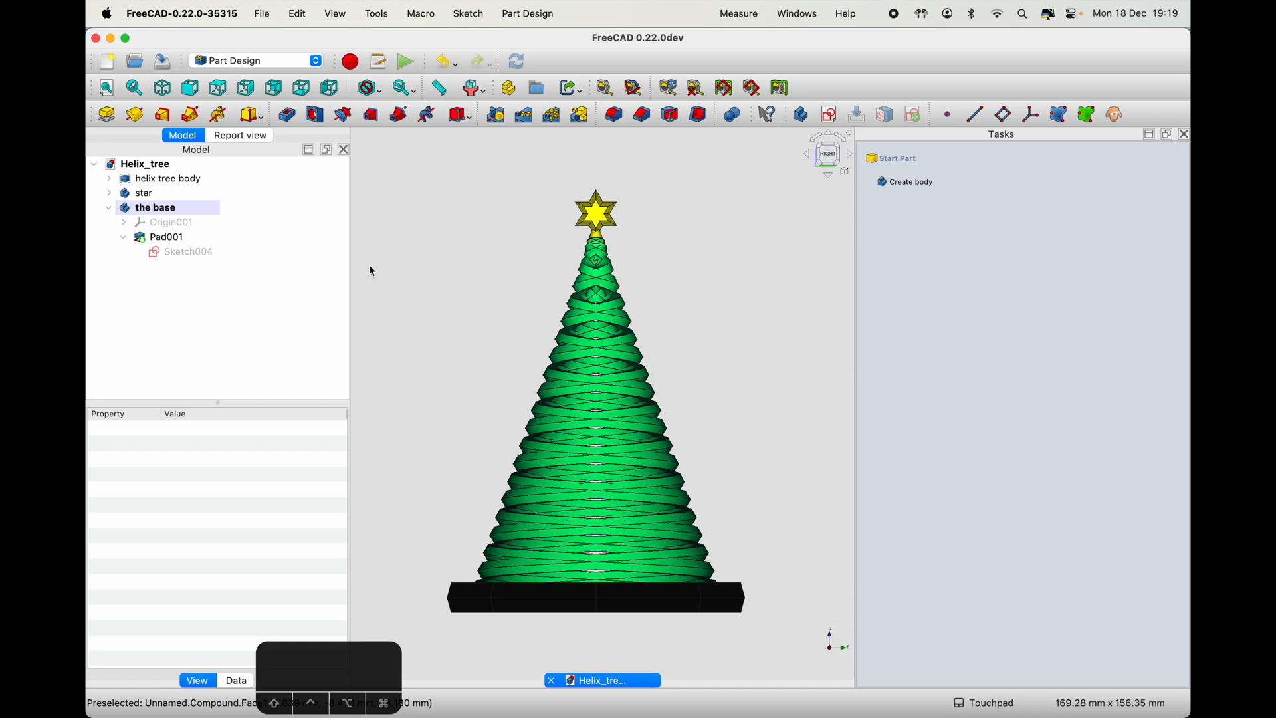
- Collapse the base body in the model tree and highlight the base, star and helix tree body to review the three parts
click(109, 208)
click(150, 210)
ctrl+click(150, 192)
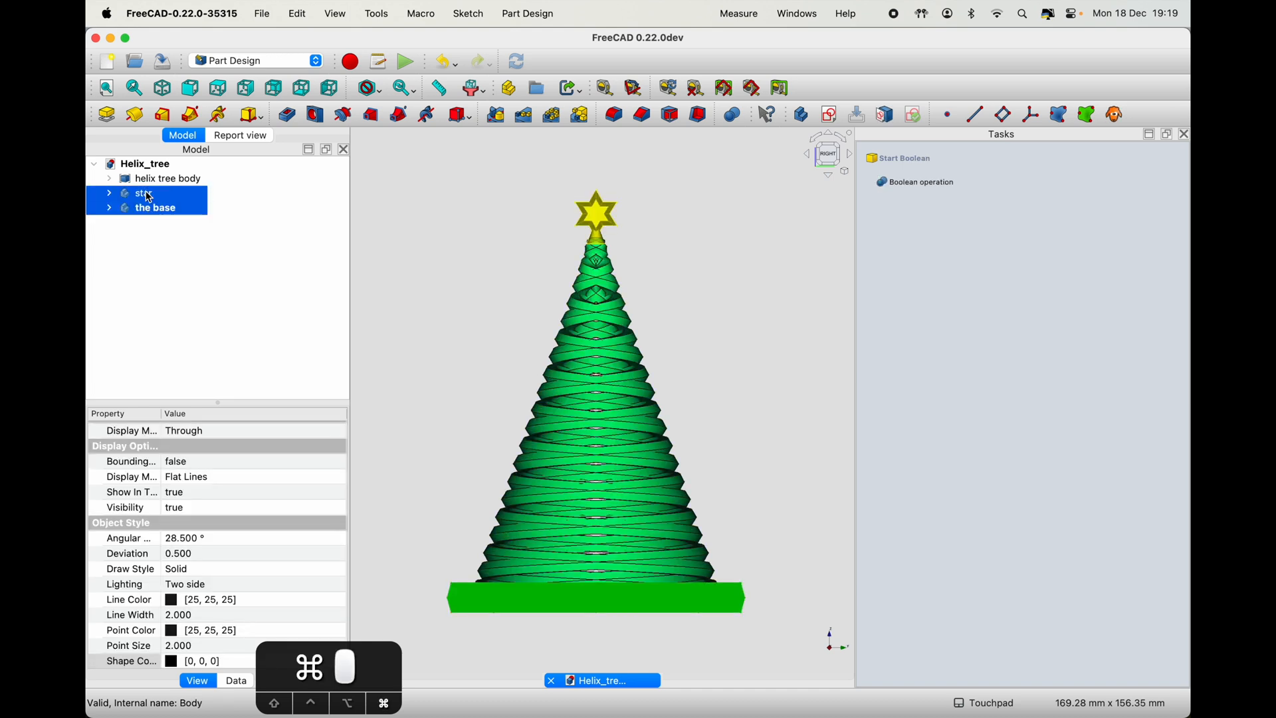
super+click(146, 180)
click(155, 256)
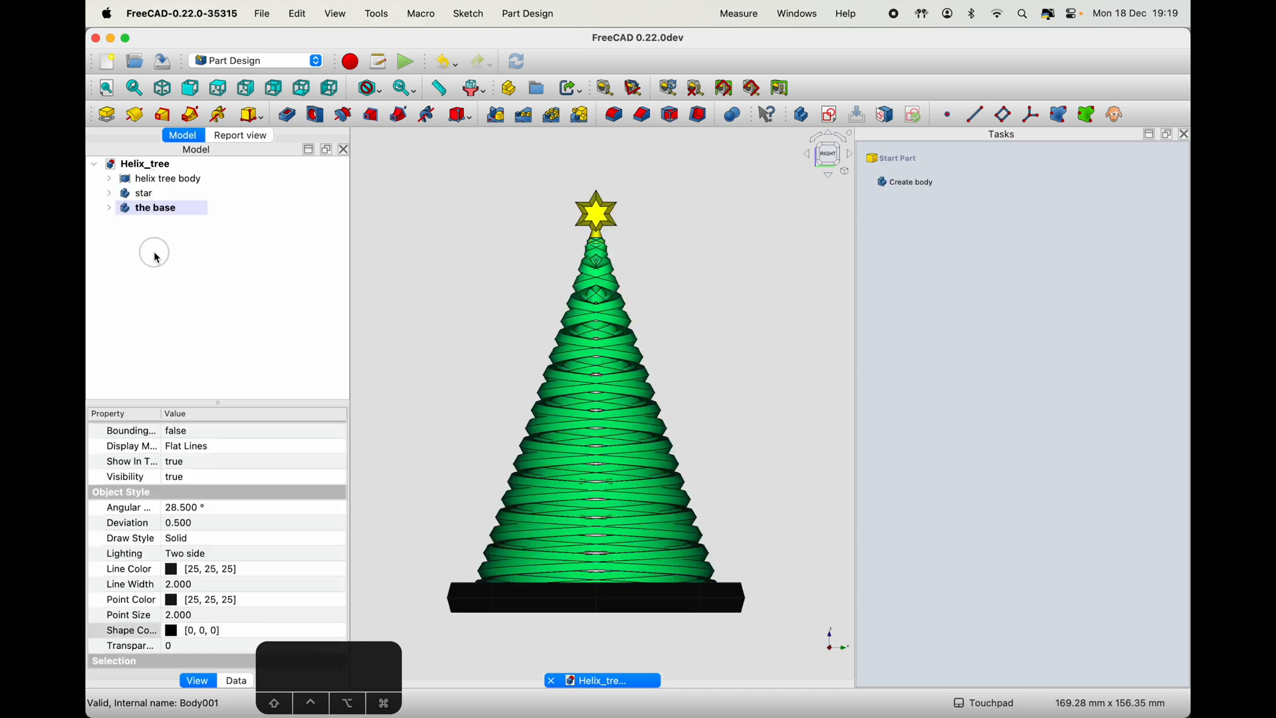
click(154, 208)
click(147, 194)
click(149, 180)
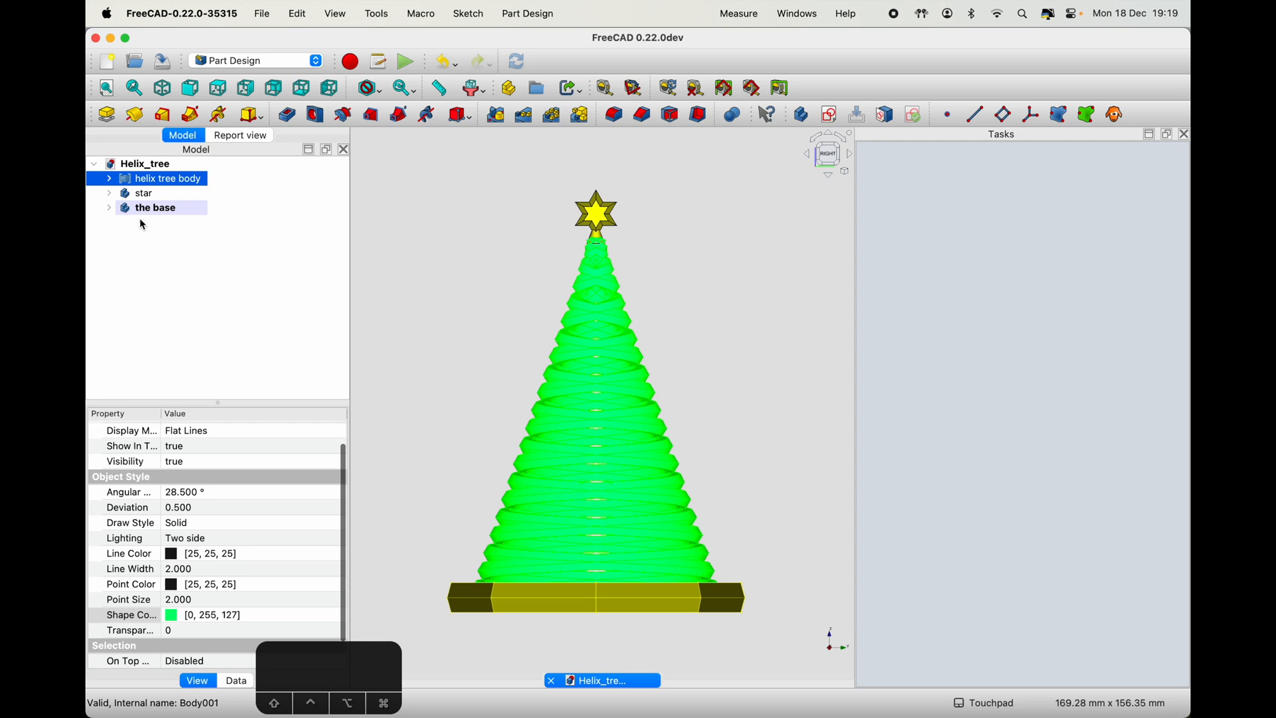
click(147, 210)
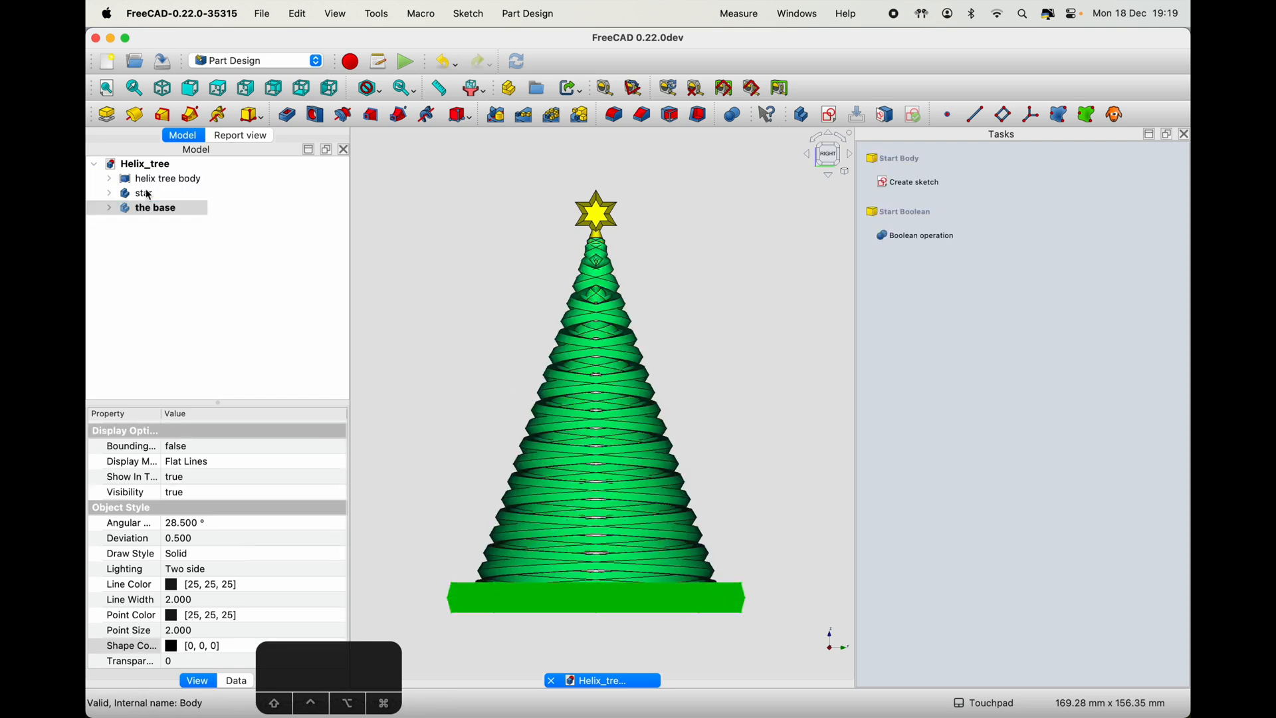
- Export the helix tree body, star and base together as the STL mesh Helix_tree.stl in the foo folder
click(149, 180)
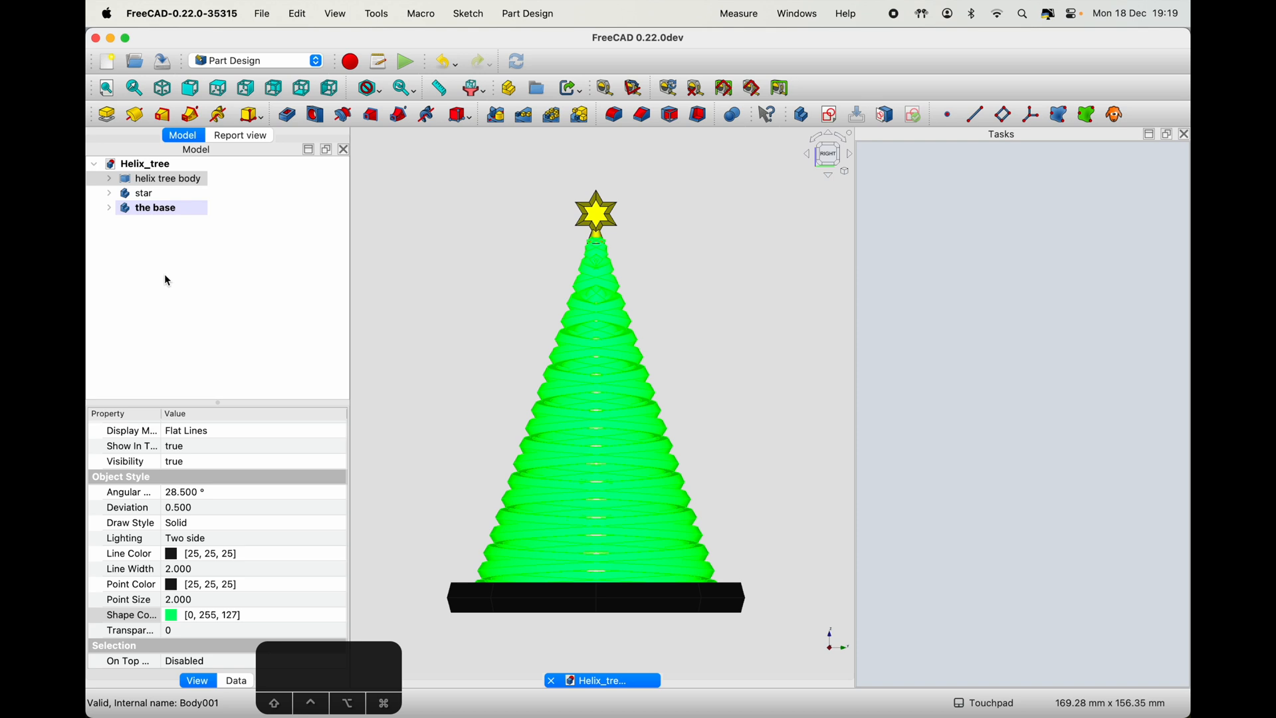
super+click(141, 194)
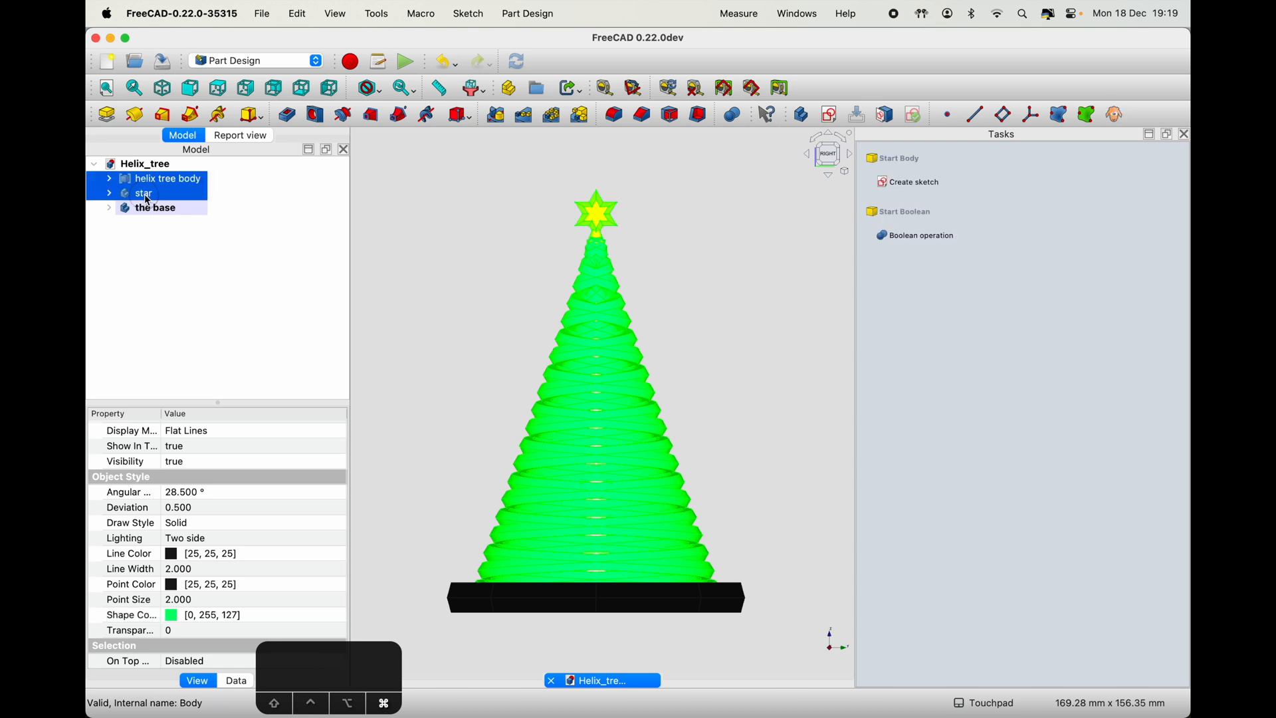
super+click(157, 212)
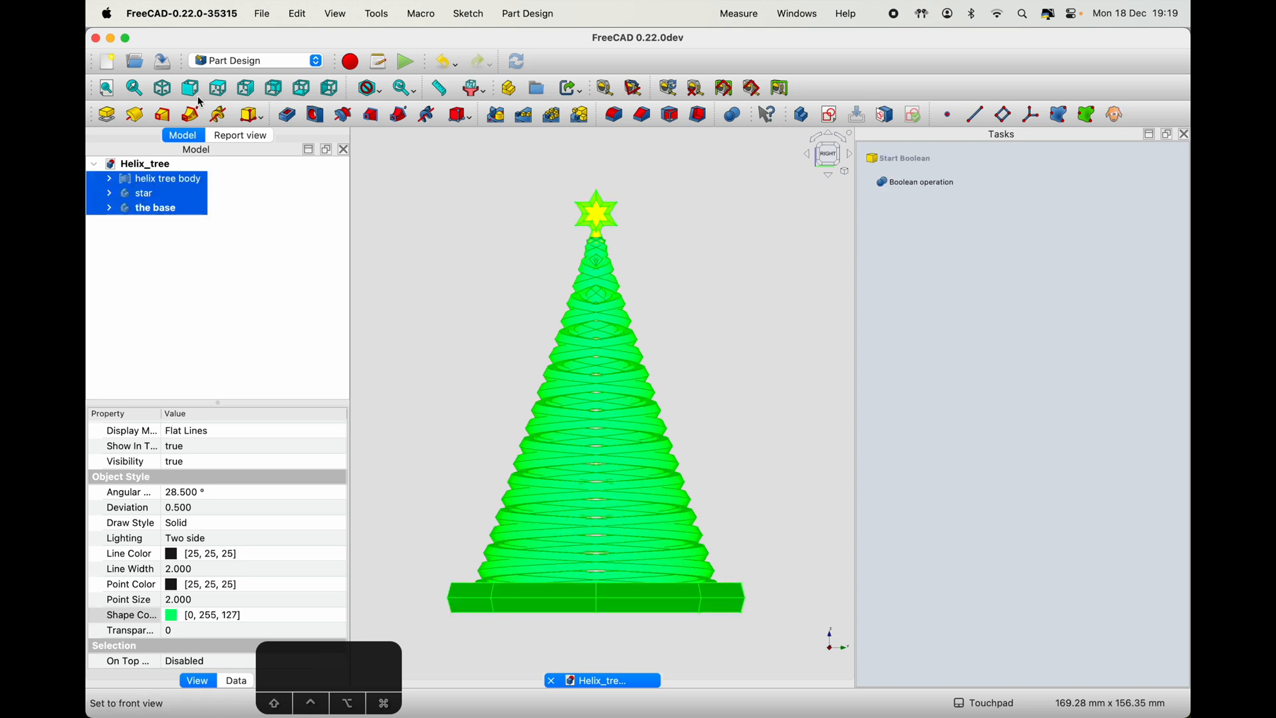
click(263, 14)
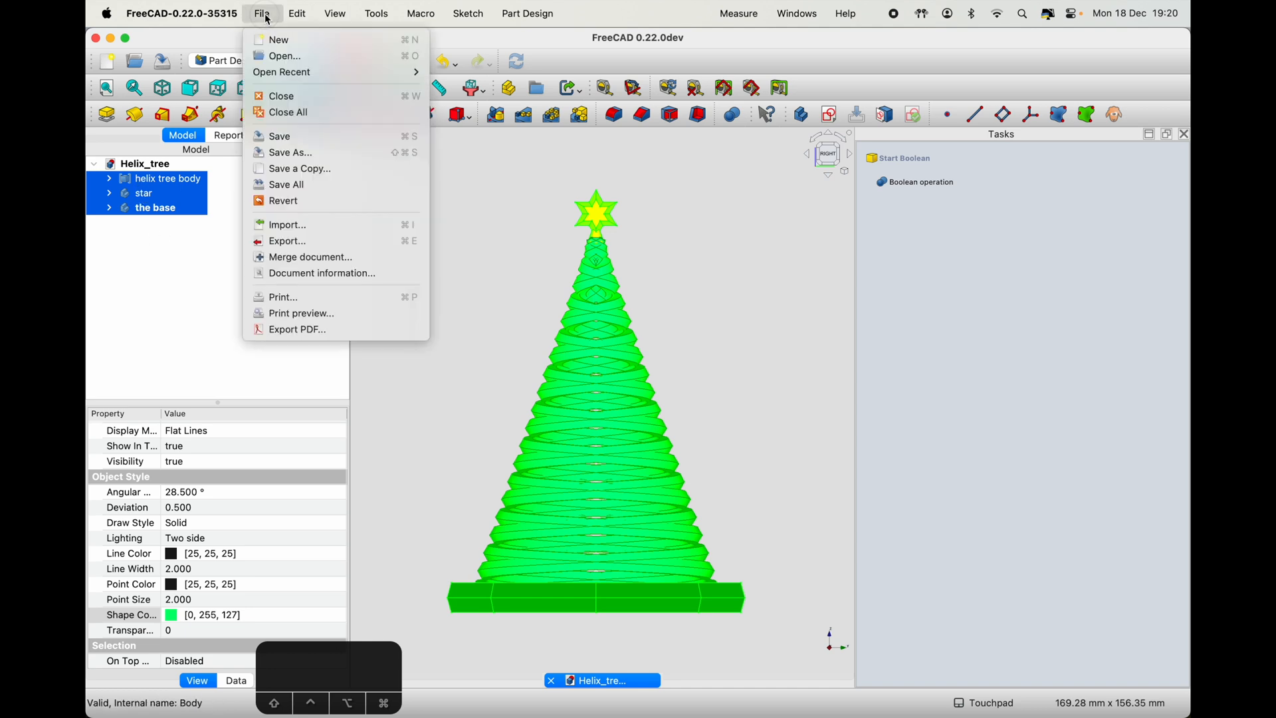
click(313, 241)
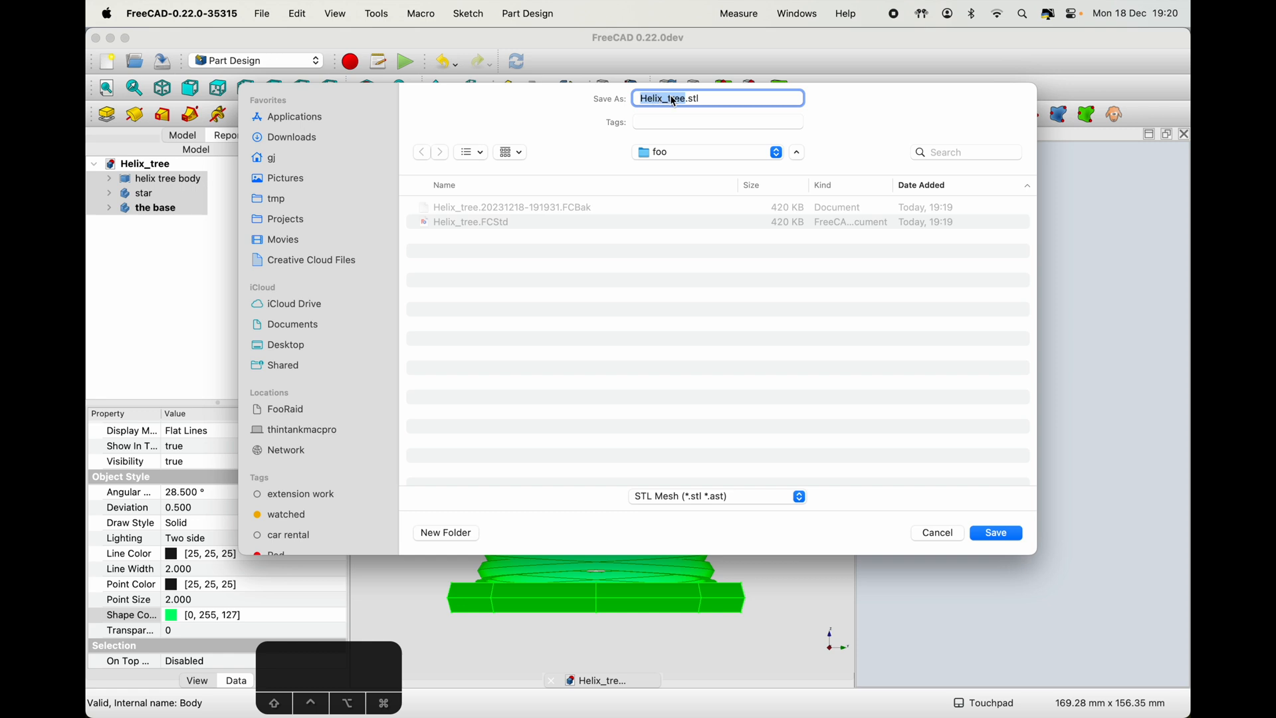
click(996, 531)
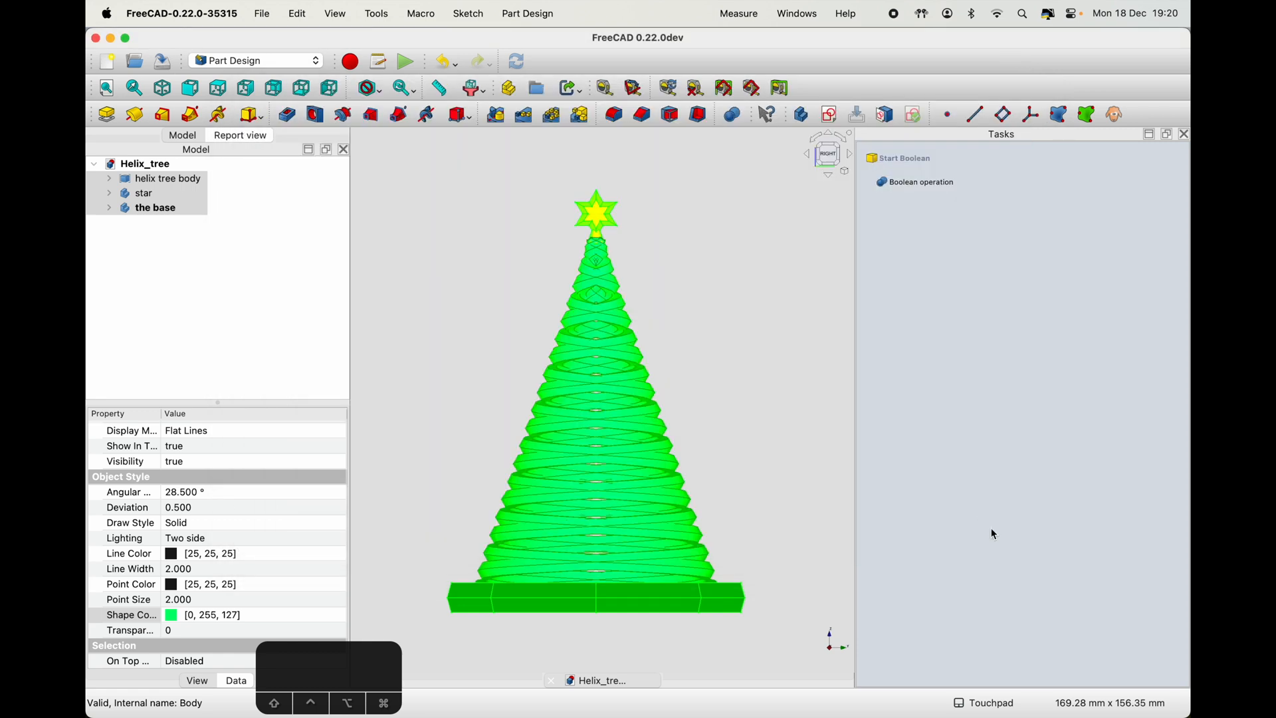
- Clear the selection, switch to PrusaSlicer and start a new project, discarding the modified presets
click(743, 440)
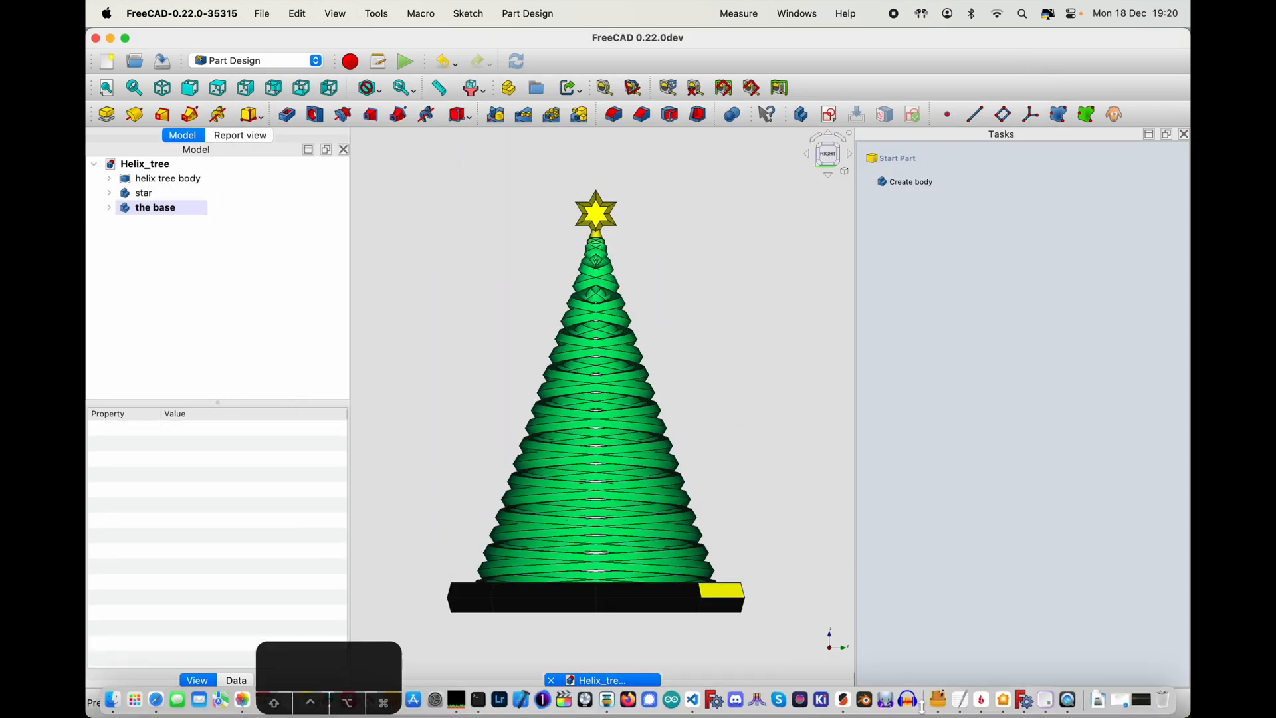
click(847, 706)
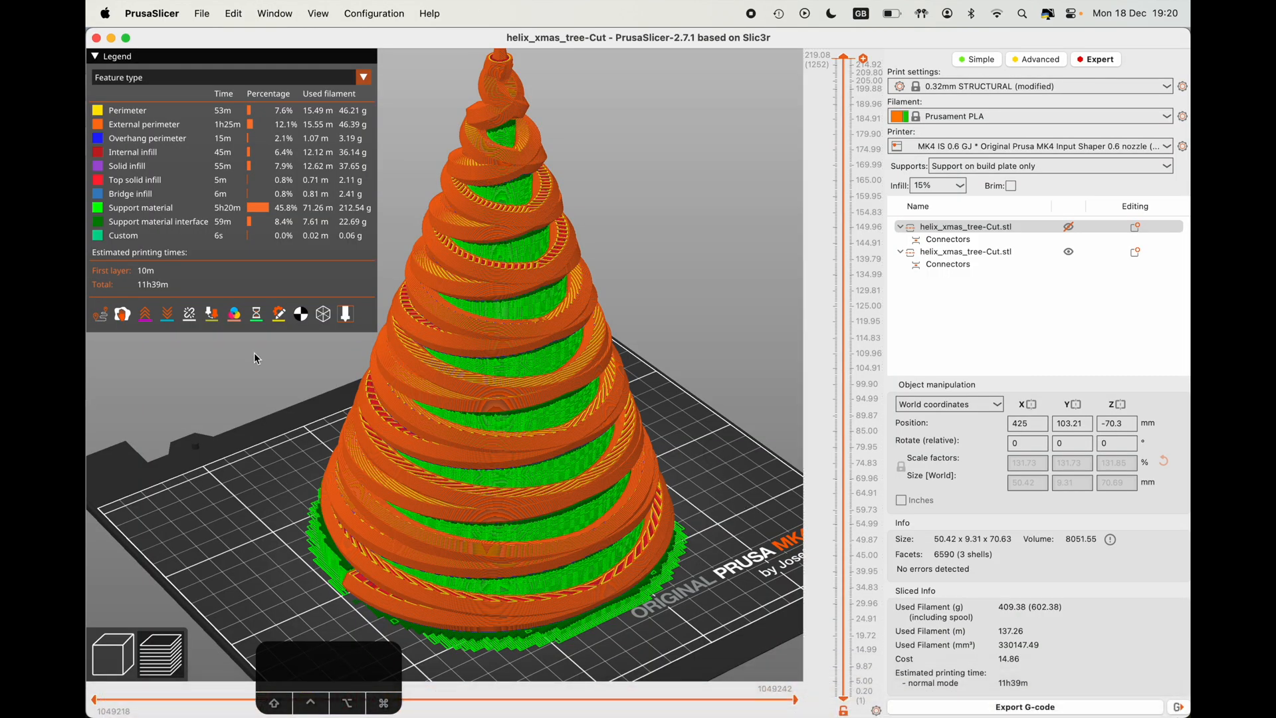
click(200, 14)
click(212, 42)
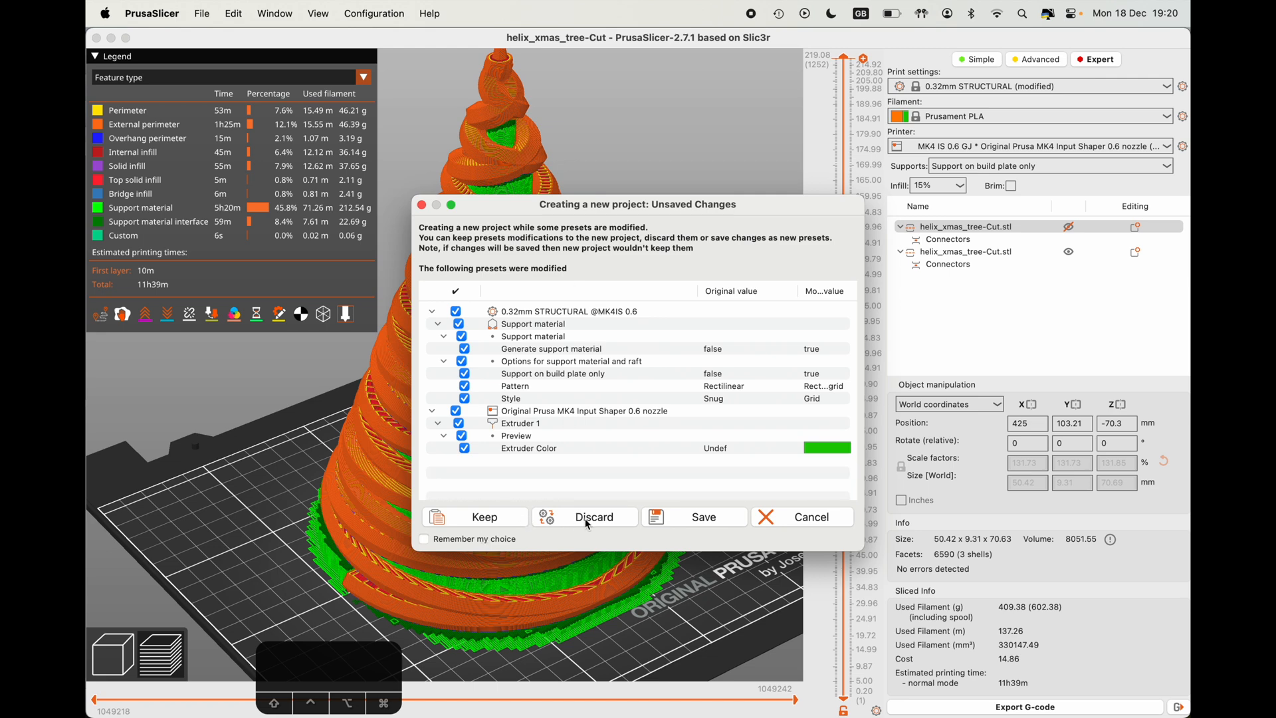
click(588, 517)
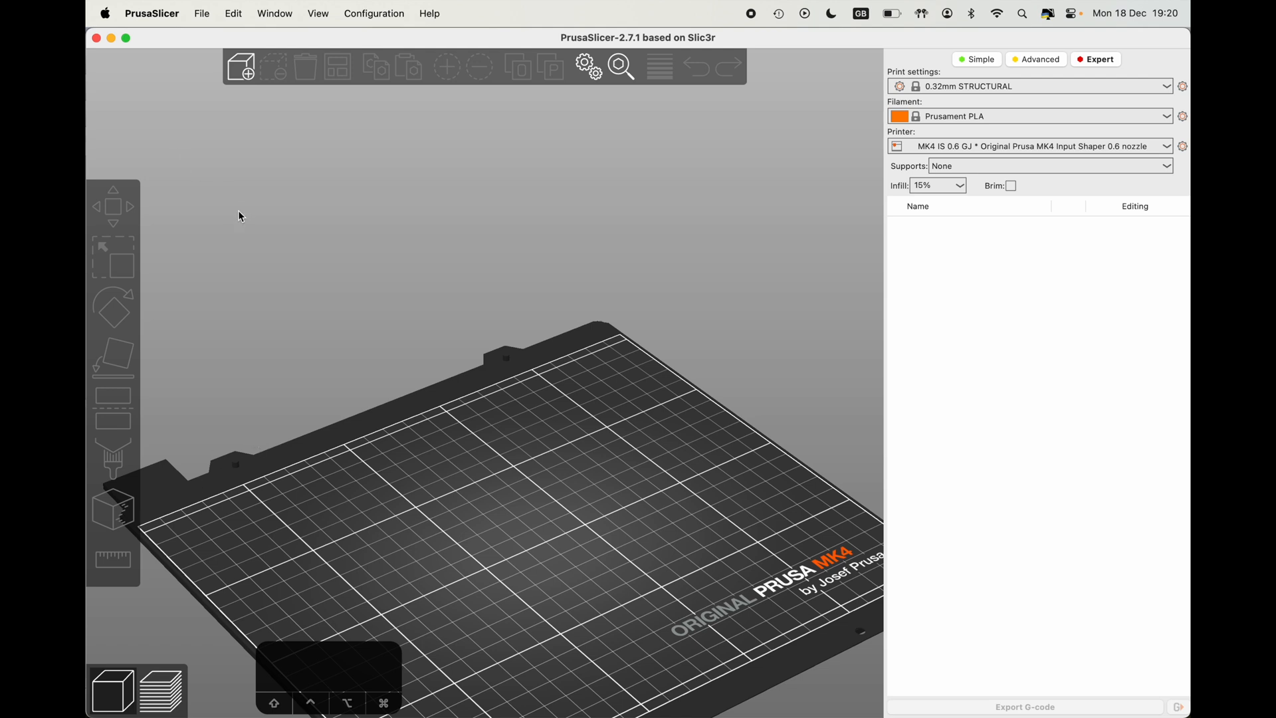
click(200, 13)
click(226, 62)
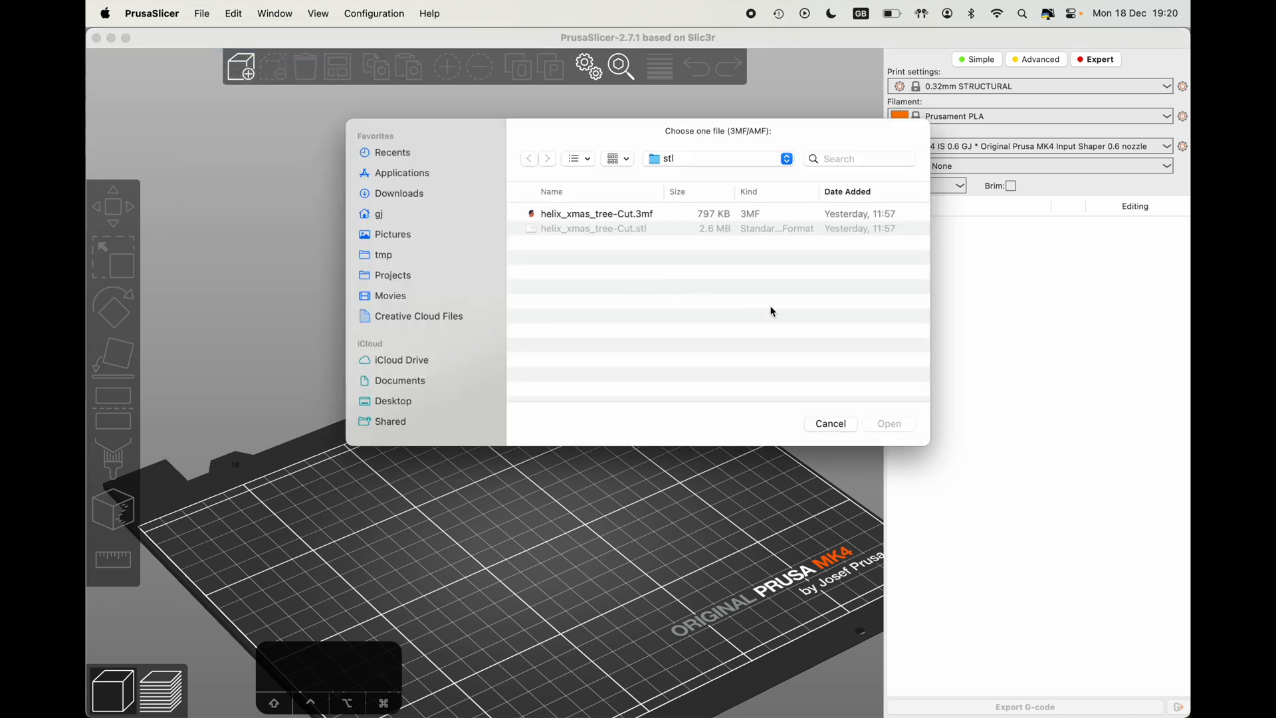
key(super+shift+g)
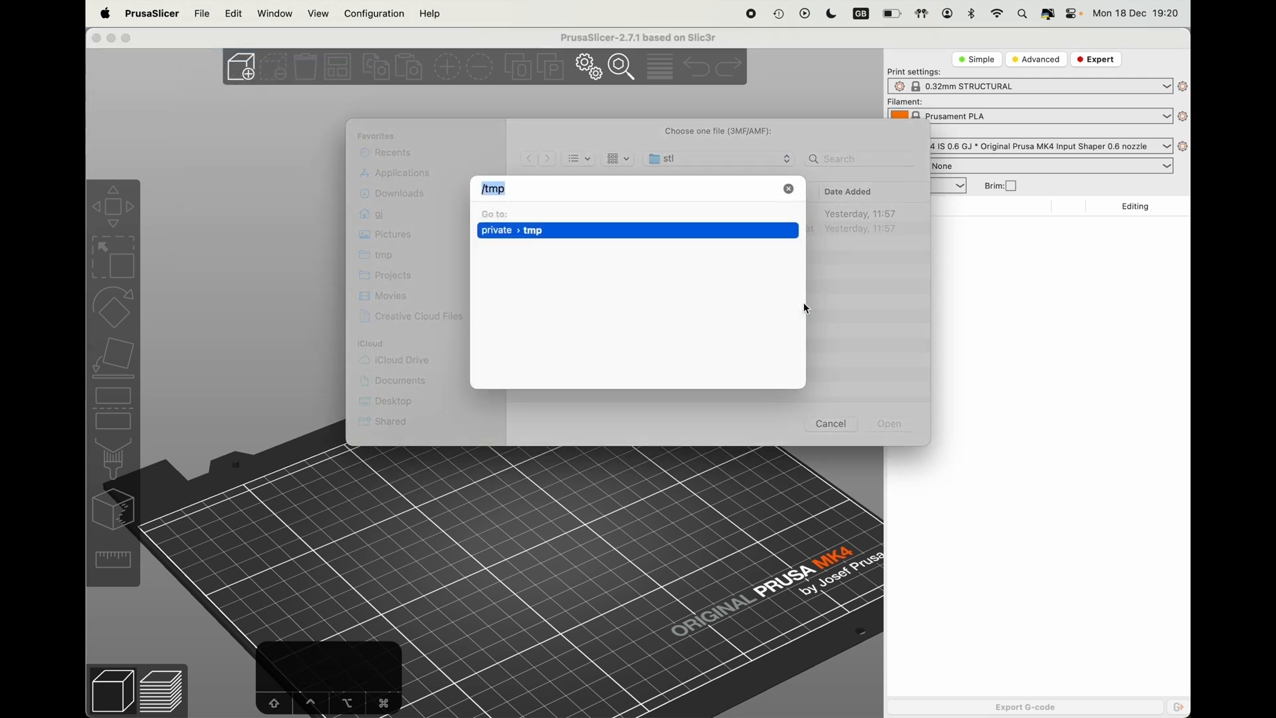
key(Return)
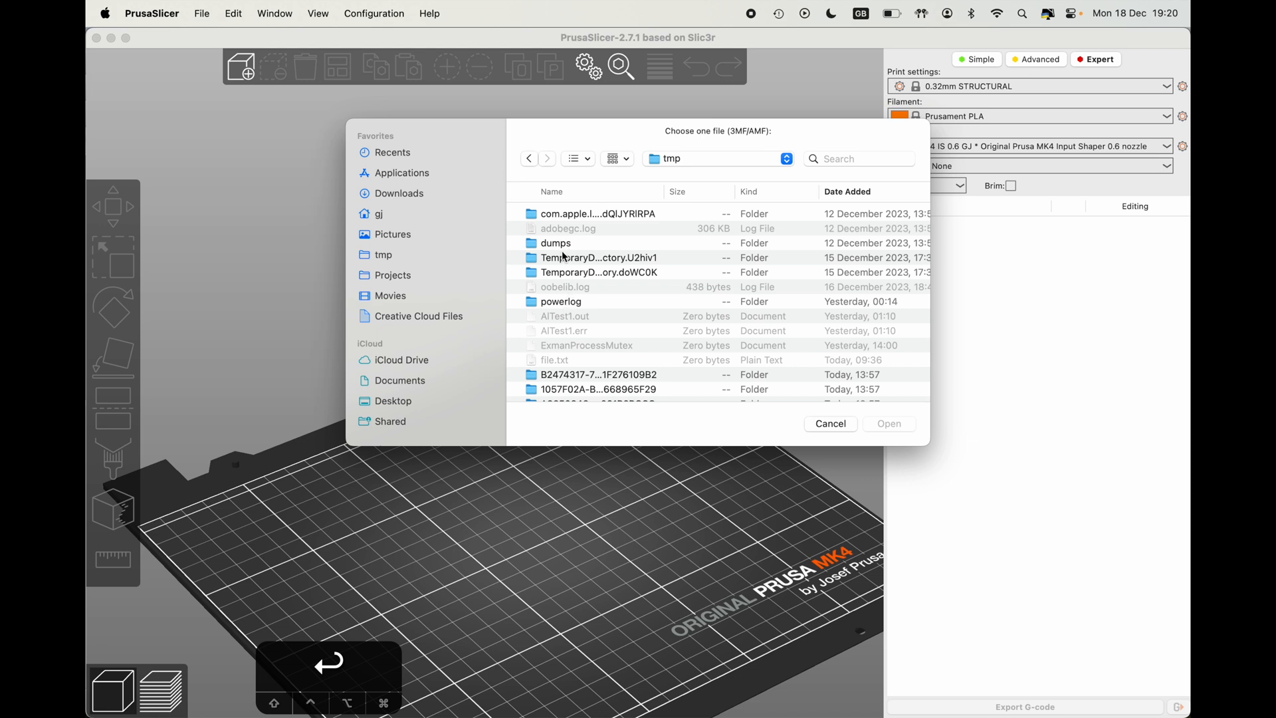
scroll(555, 284, down, 3)
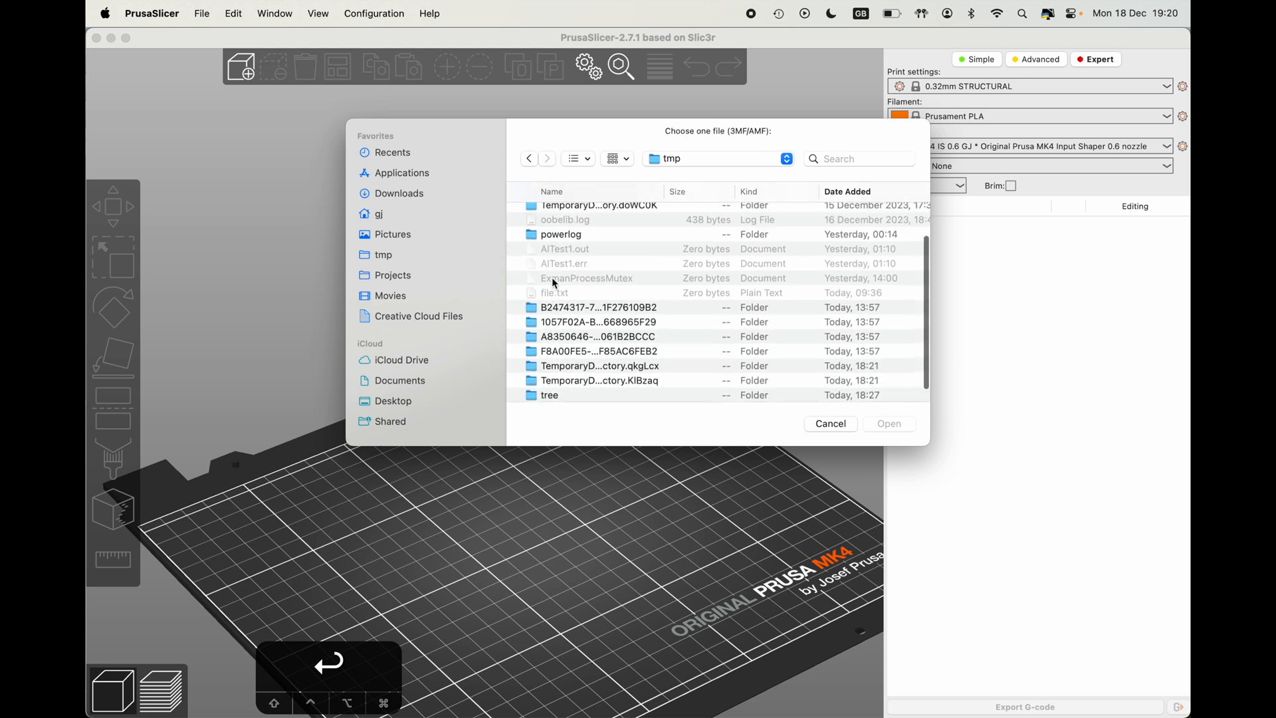
double_click(532, 387)
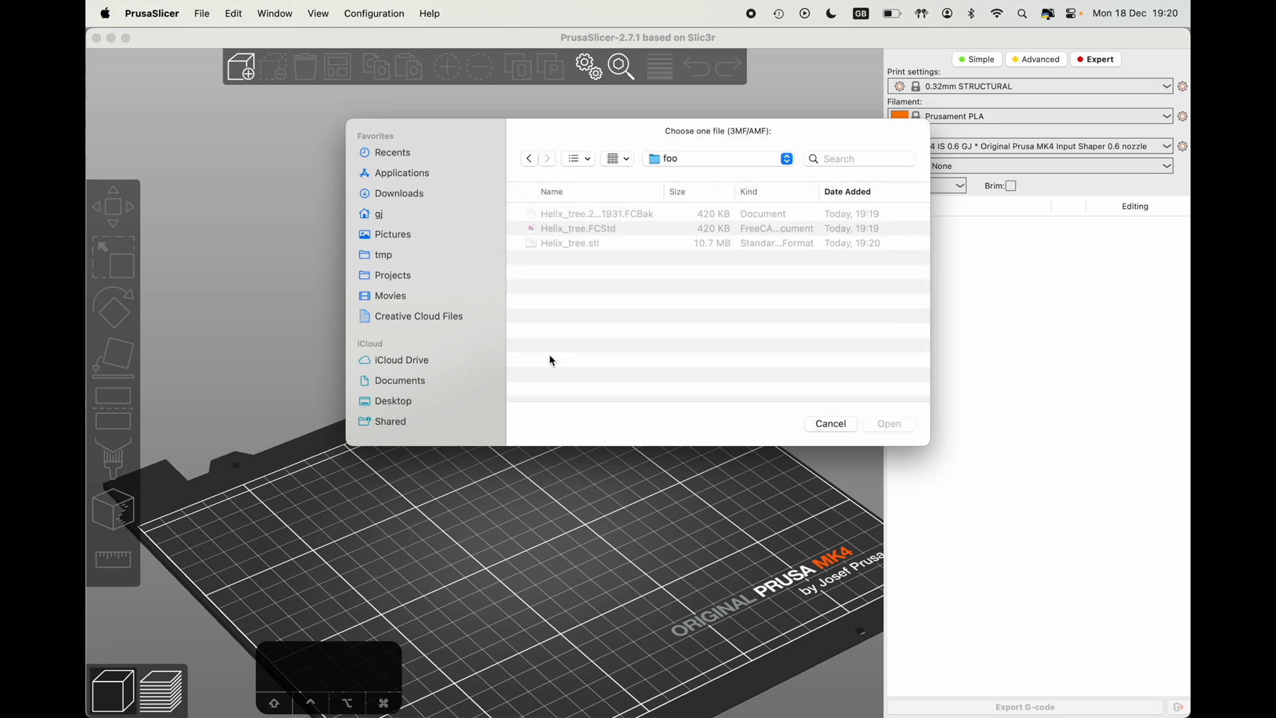
click(831, 424)
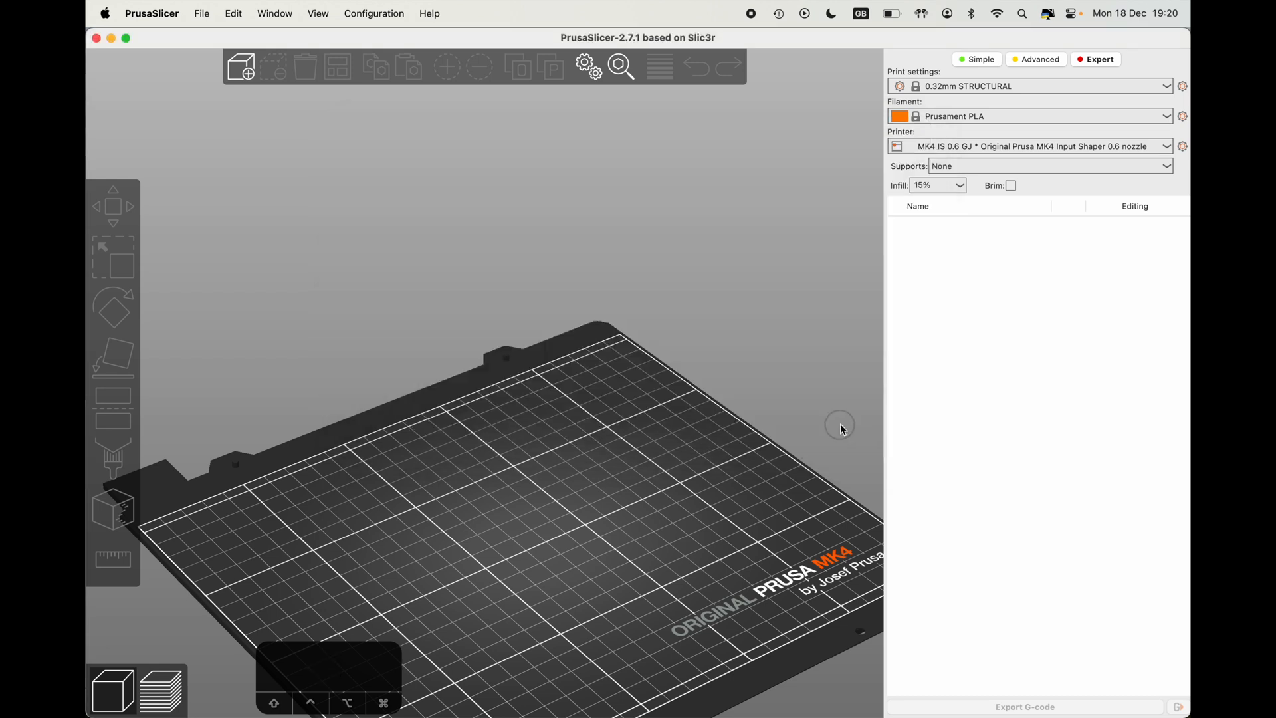
- Import Helix_tree.stl from the foo folder as an STL in imperial units, accepting the automatic scaling to the print bed
click(209, 15)
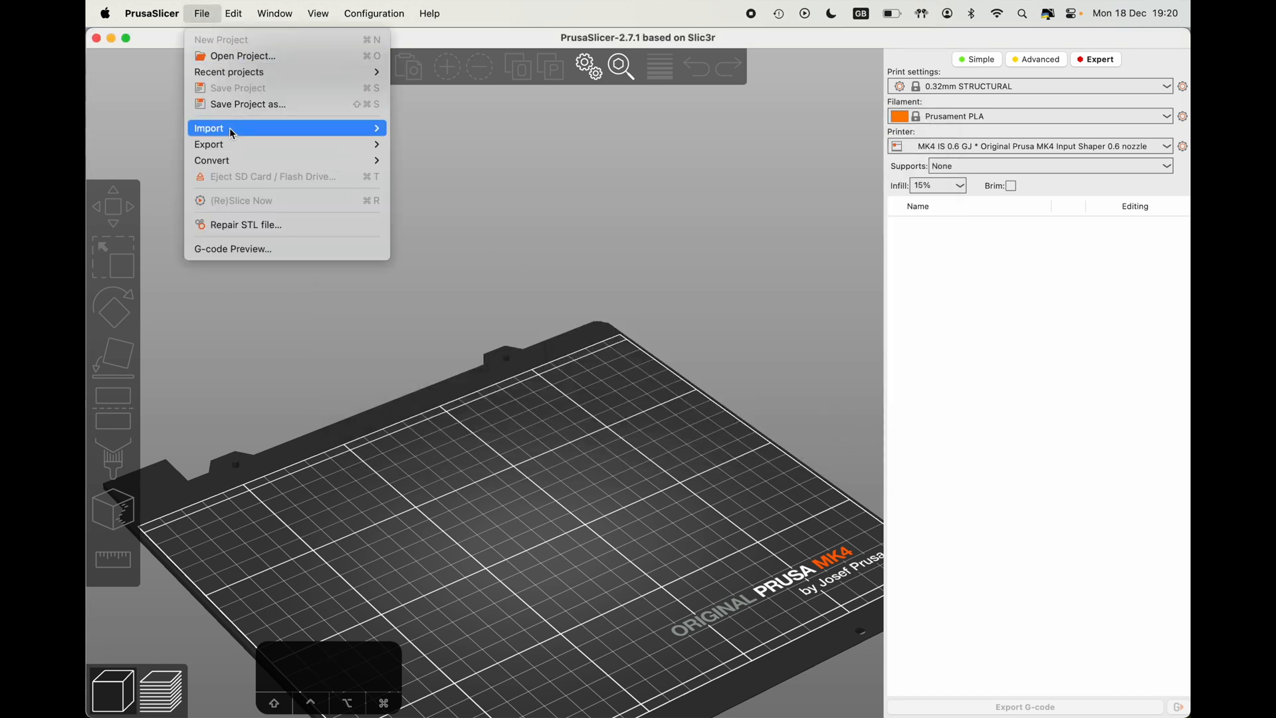
mouse_move(234, 130)
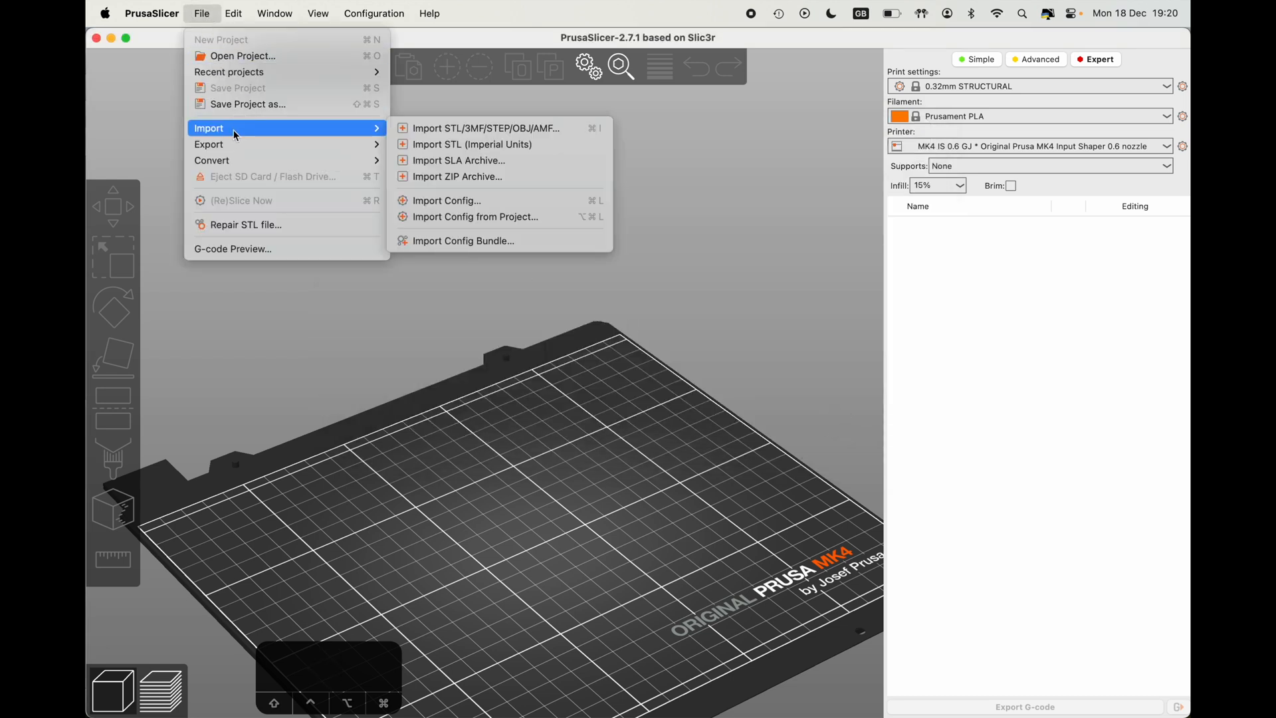
click(550, 145)
click(677, 160)
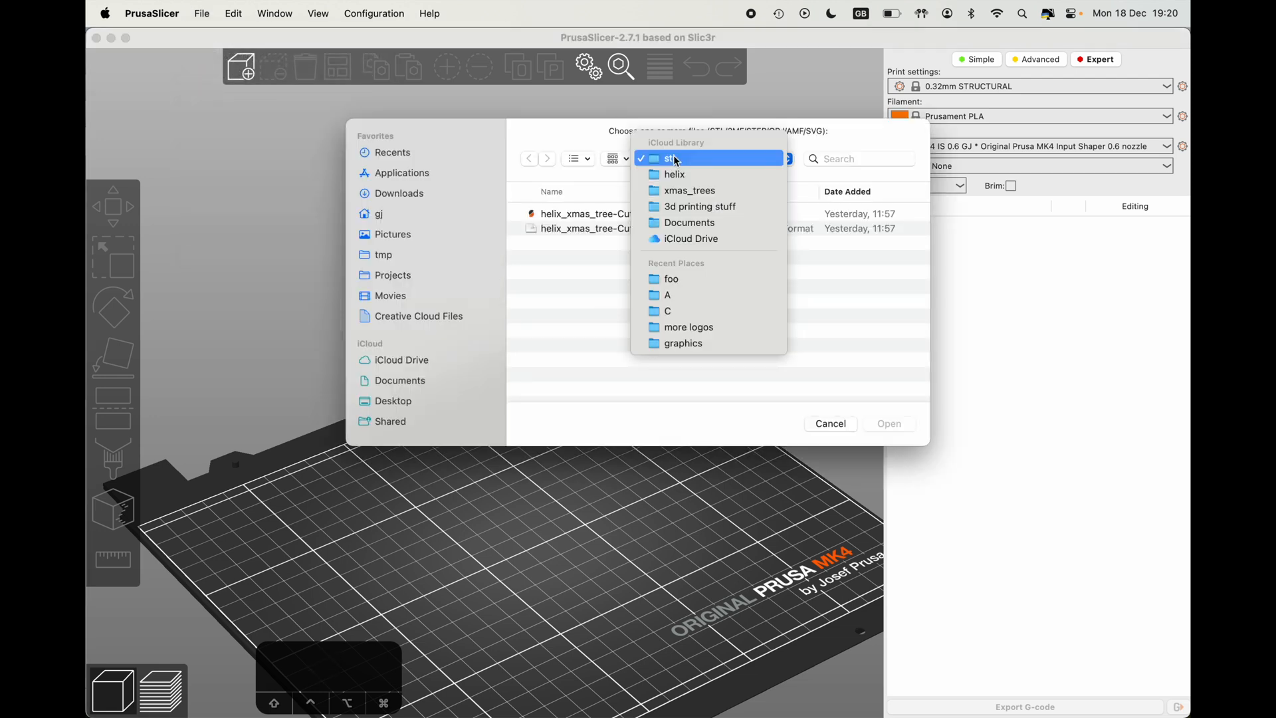
click(676, 161)
click(691, 159)
click(660, 280)
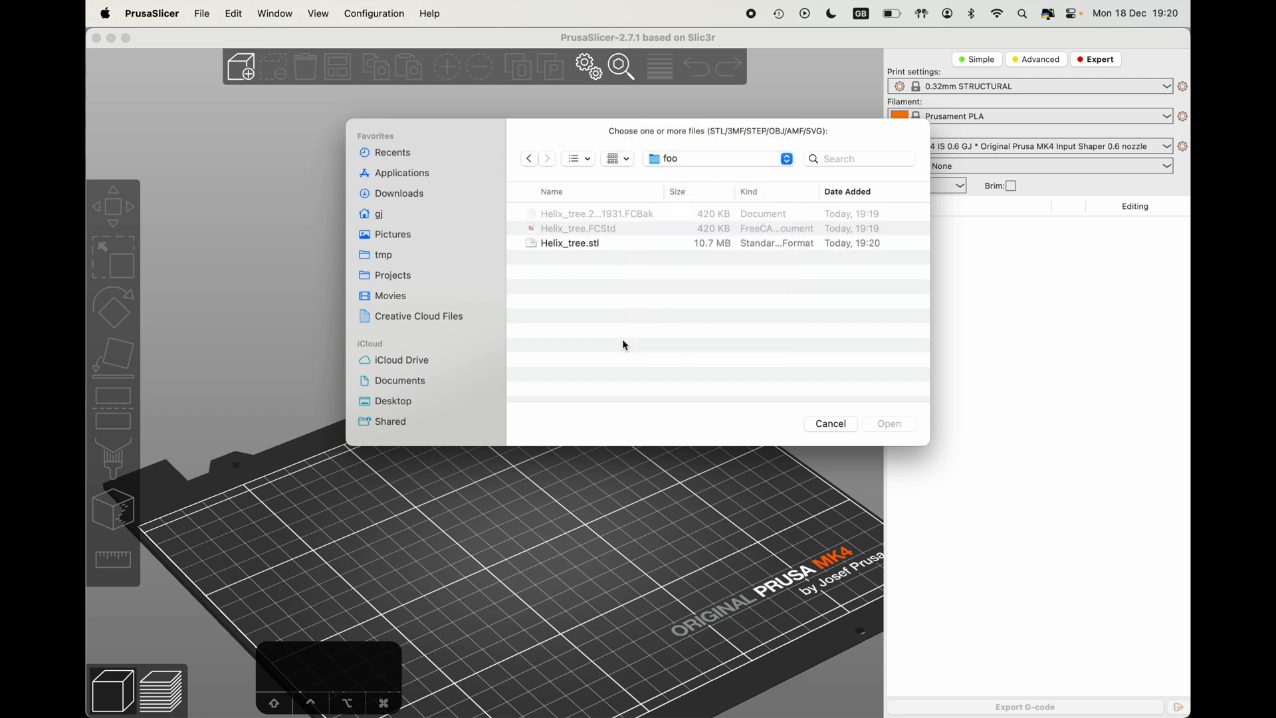
click(597, 244)
click(905, 424)
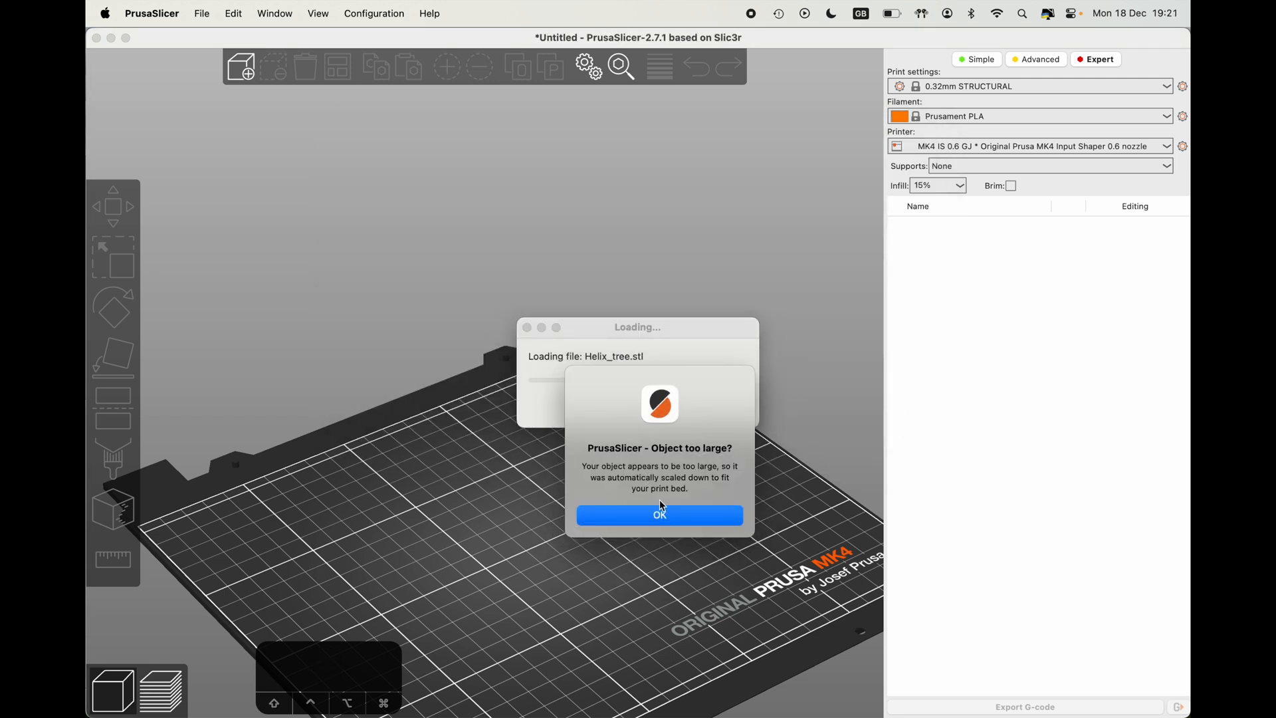
click(658, 511)
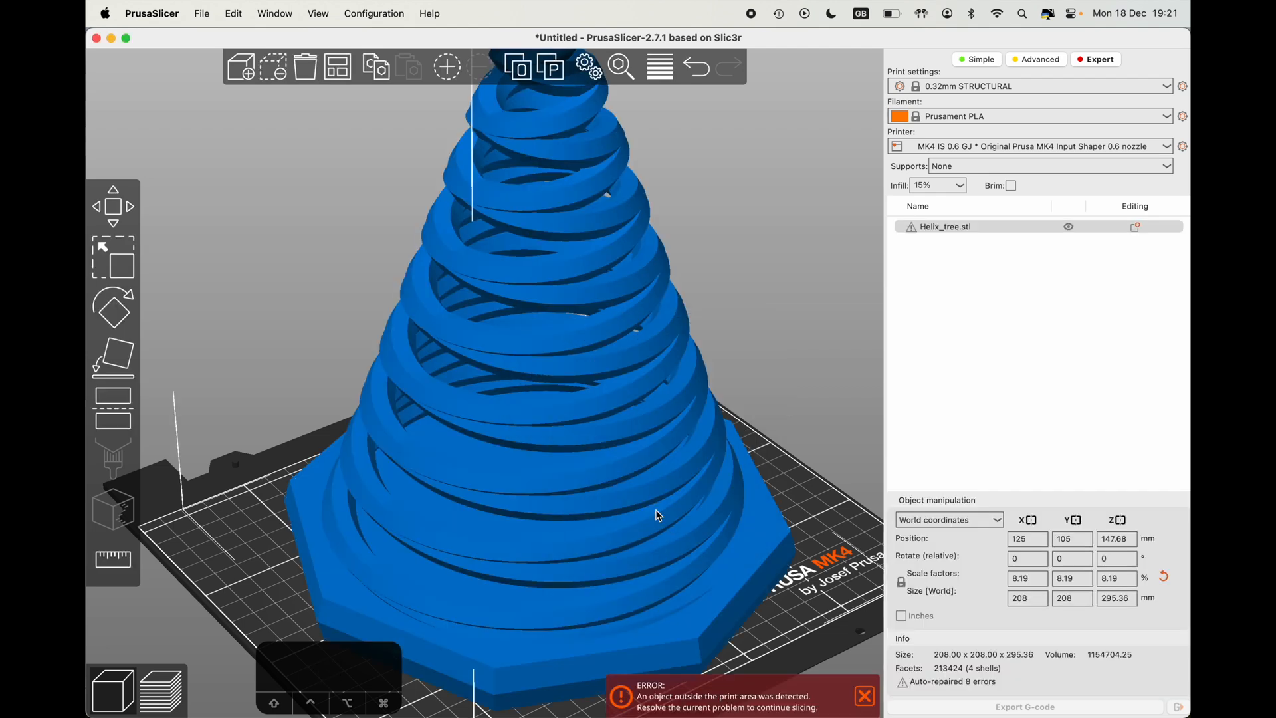
- Examine the imported tree on the print bed from oblique and front views, dismiss the error notification and check its scale factors
scroll(724, 476, down, 5)
scroll(724, 476, up, 4)
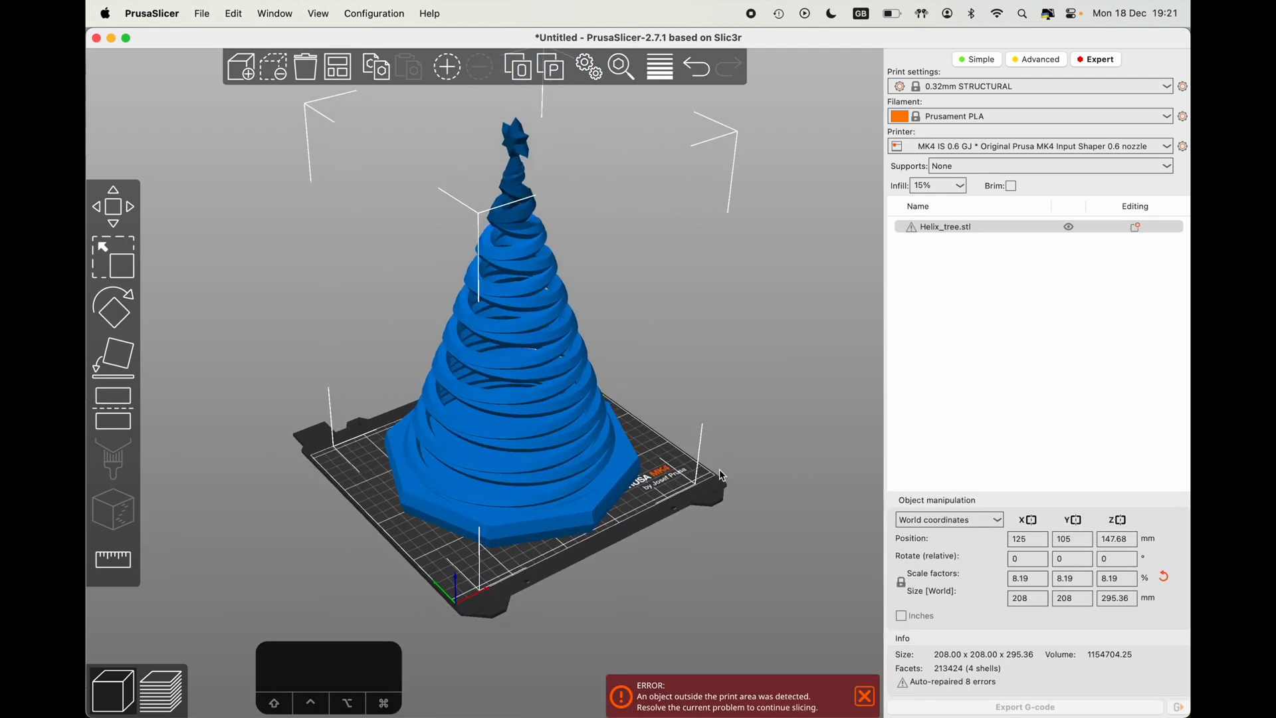
shift+click(700, 471)
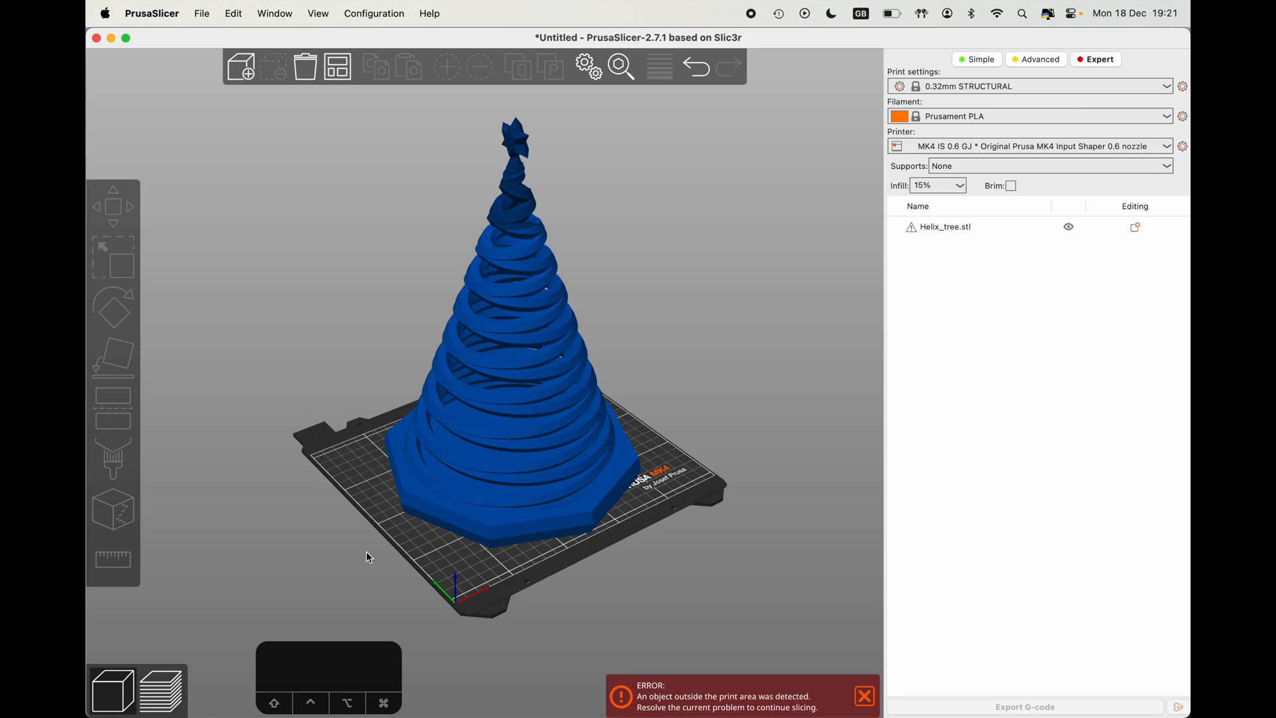
click(468, 438)
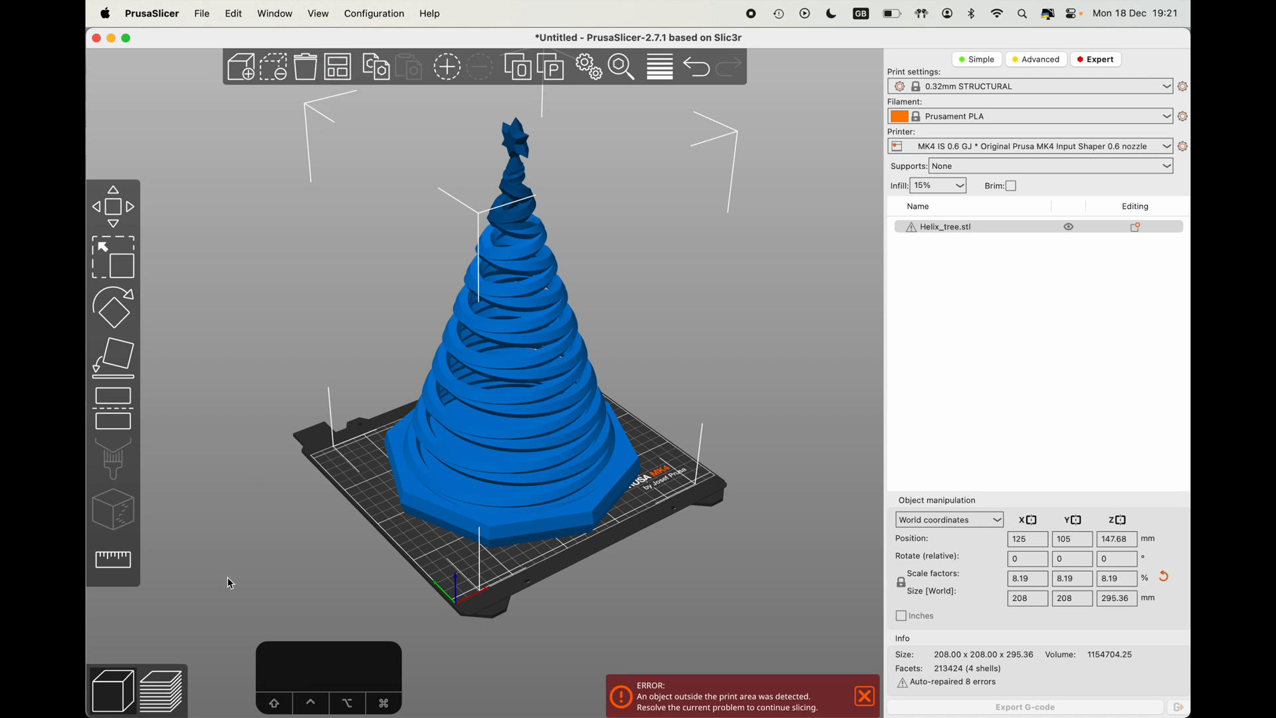
click(146, 700)
click(111, 690)
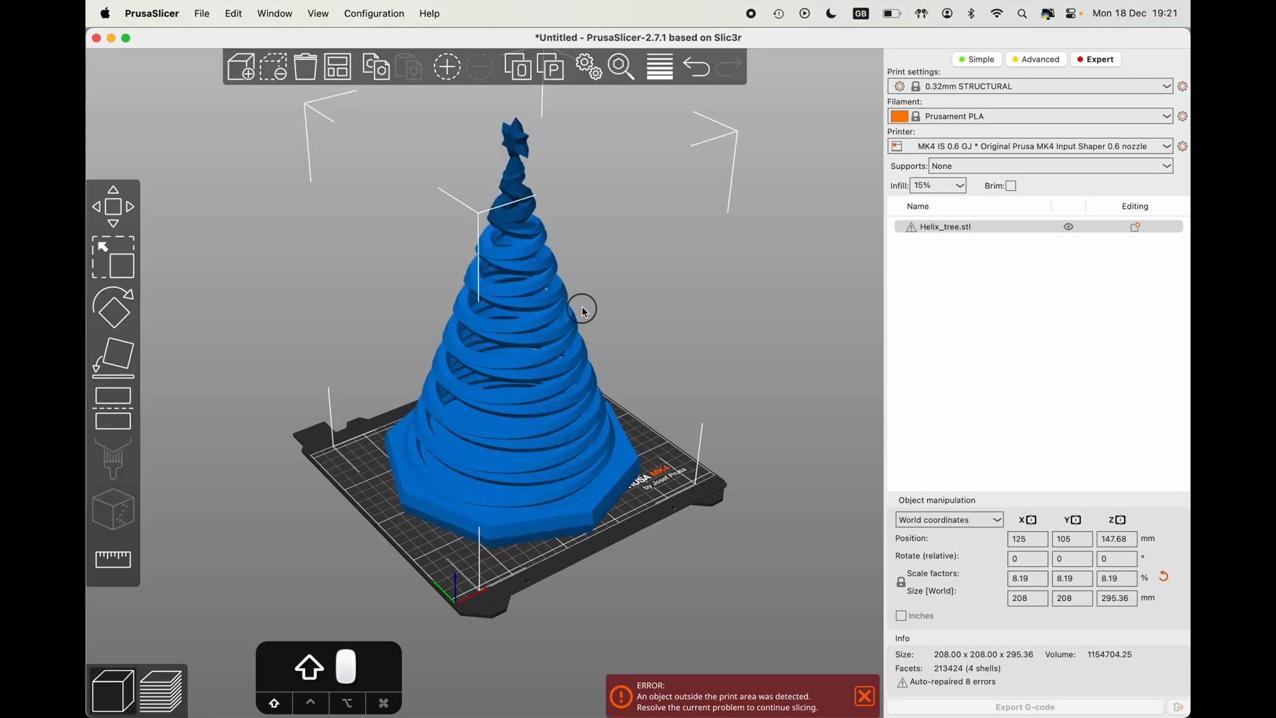
click(593, 278)
drag(593, 277, 635, 359)
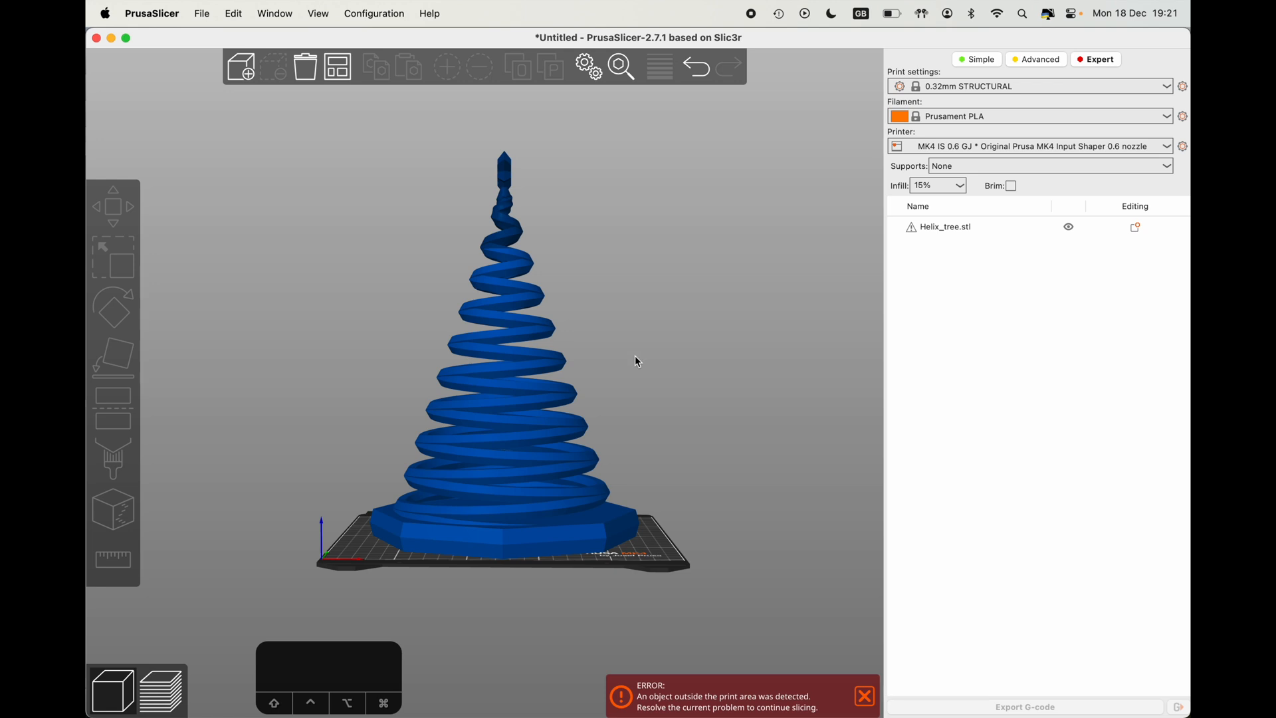
click(593, 492)
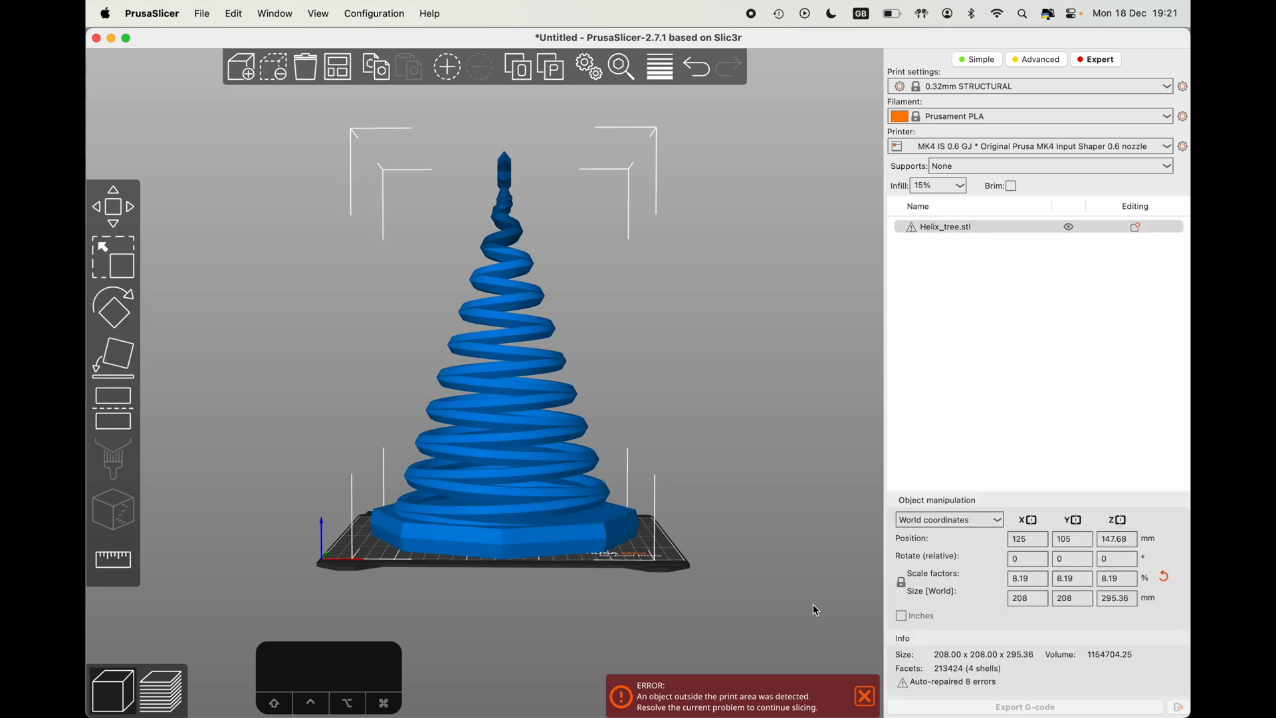
click(865, 696)
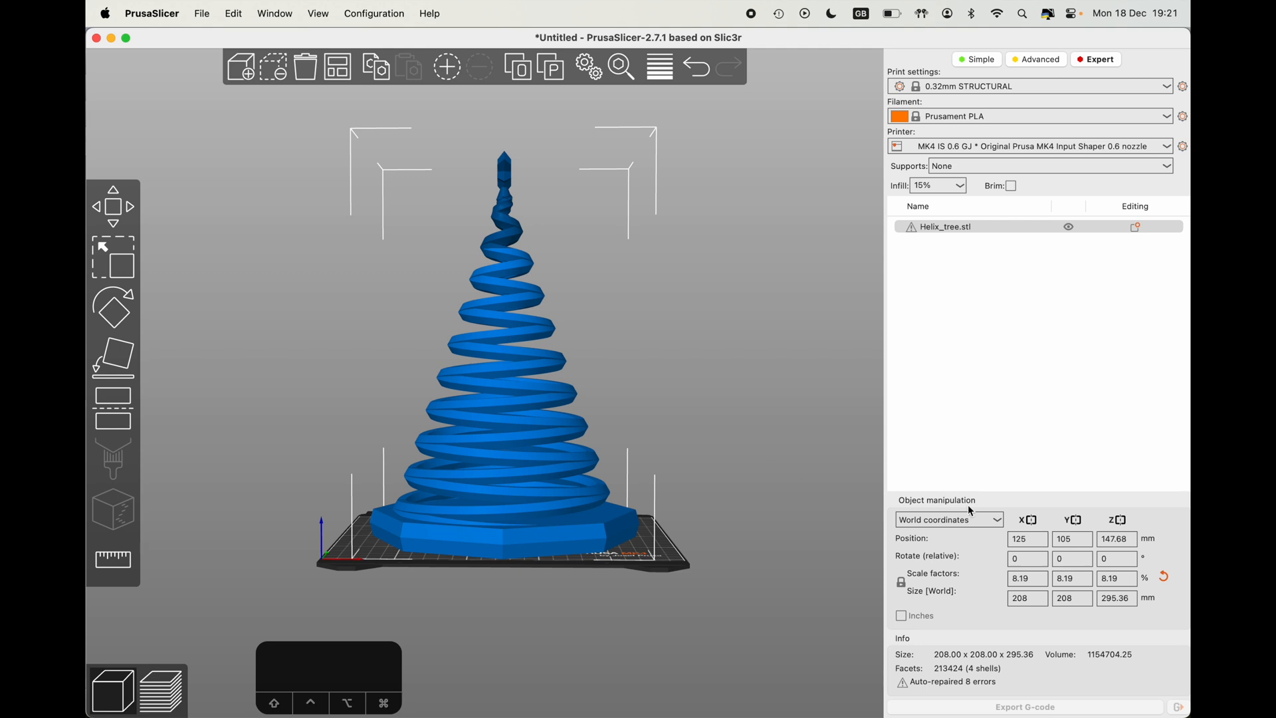
click(1032, 580)
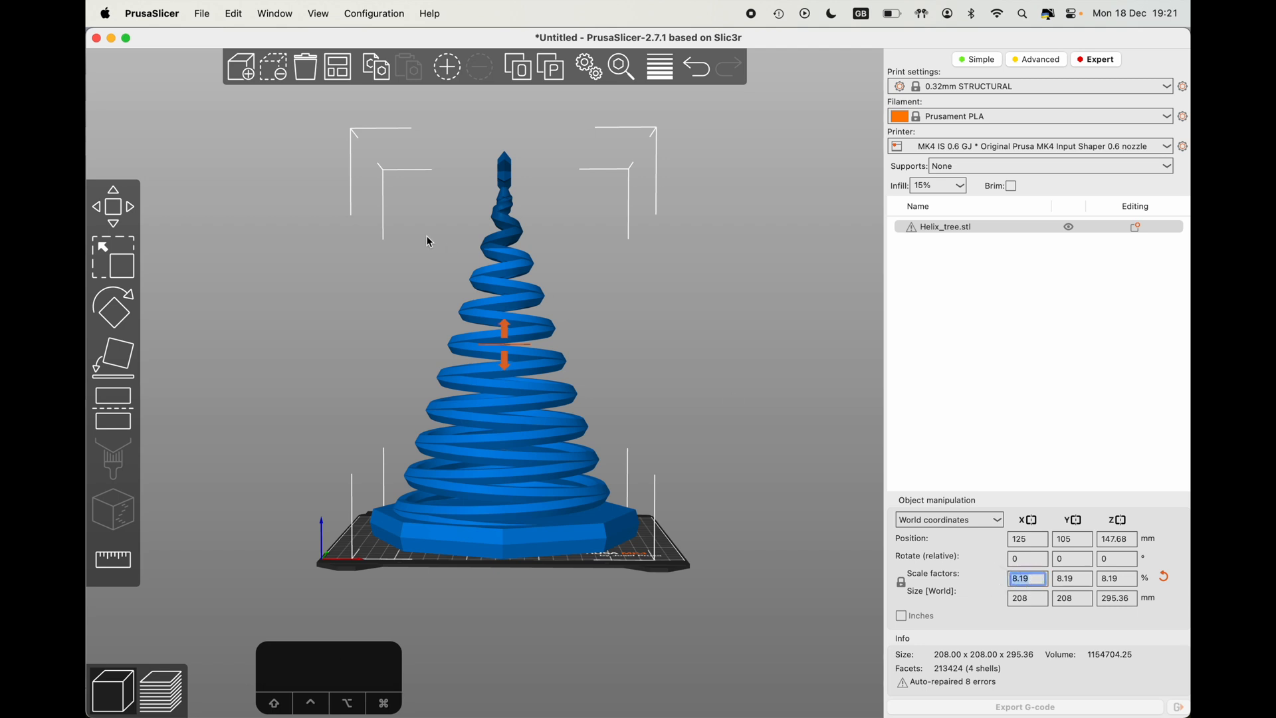
- Discard the imperial-unit import by starting a new empty project
click(202, 13)
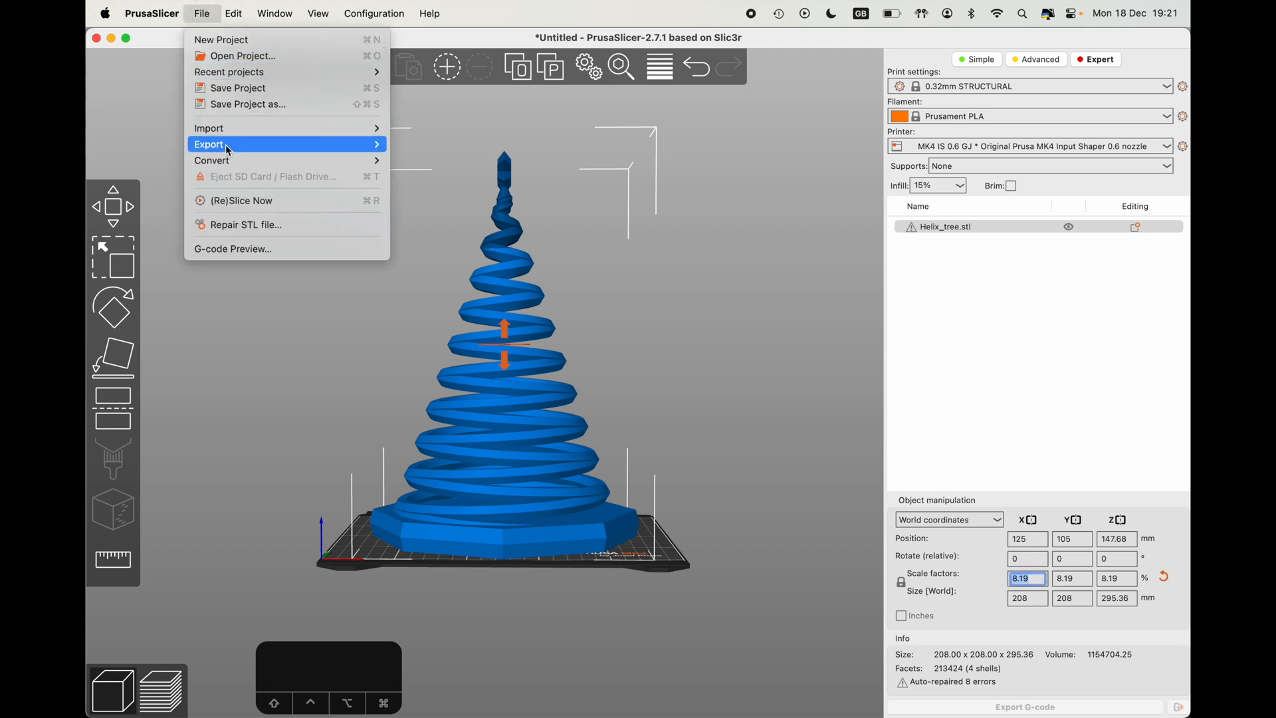
mouse_move(226, 145)
key(Escape)
click(203, 13)
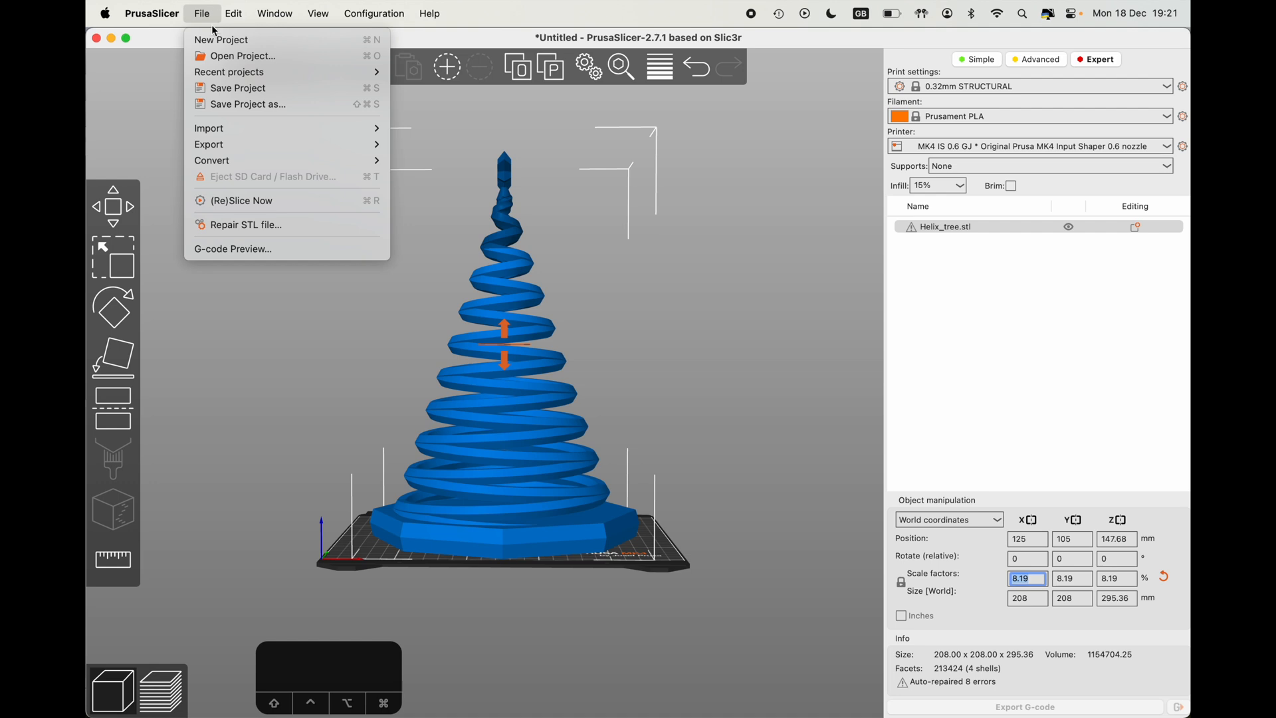
click(550, 407)
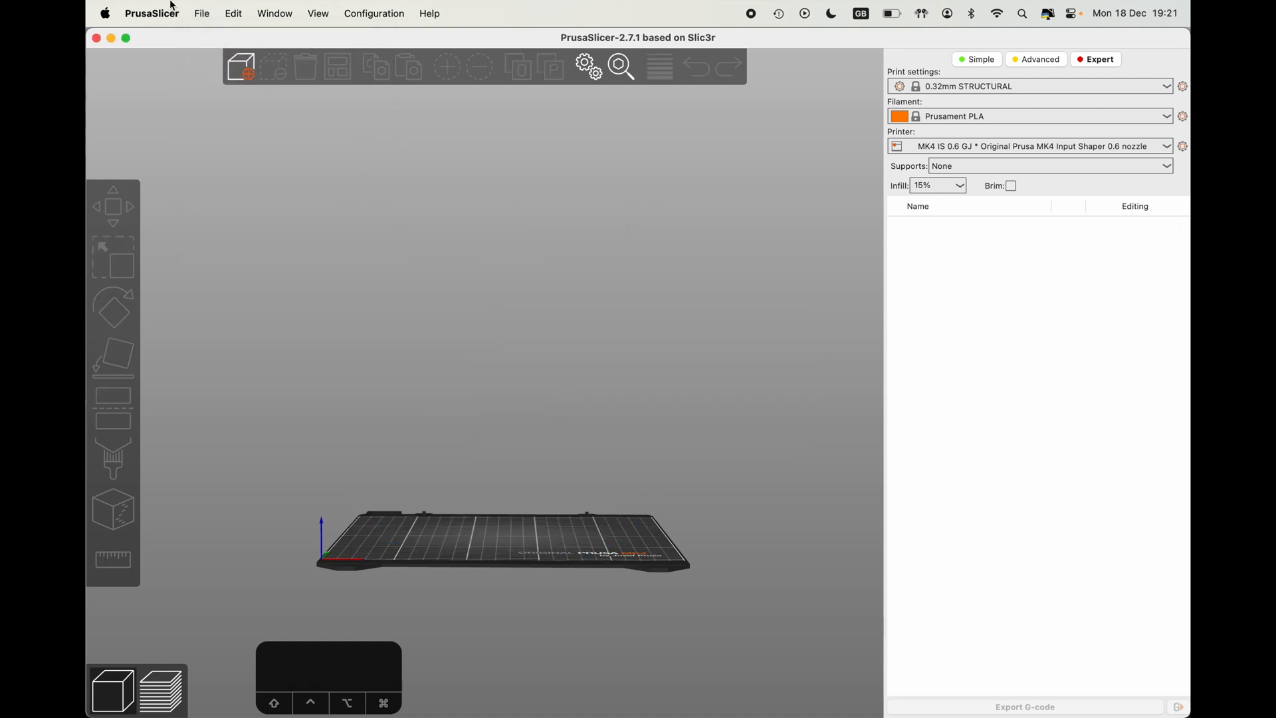
- Import Helix_tree.stl from the foo folder with the standard STL import instead of imperial units, and dismiss the print stability warning
click(200, 9)
mouse_move(241, 133)
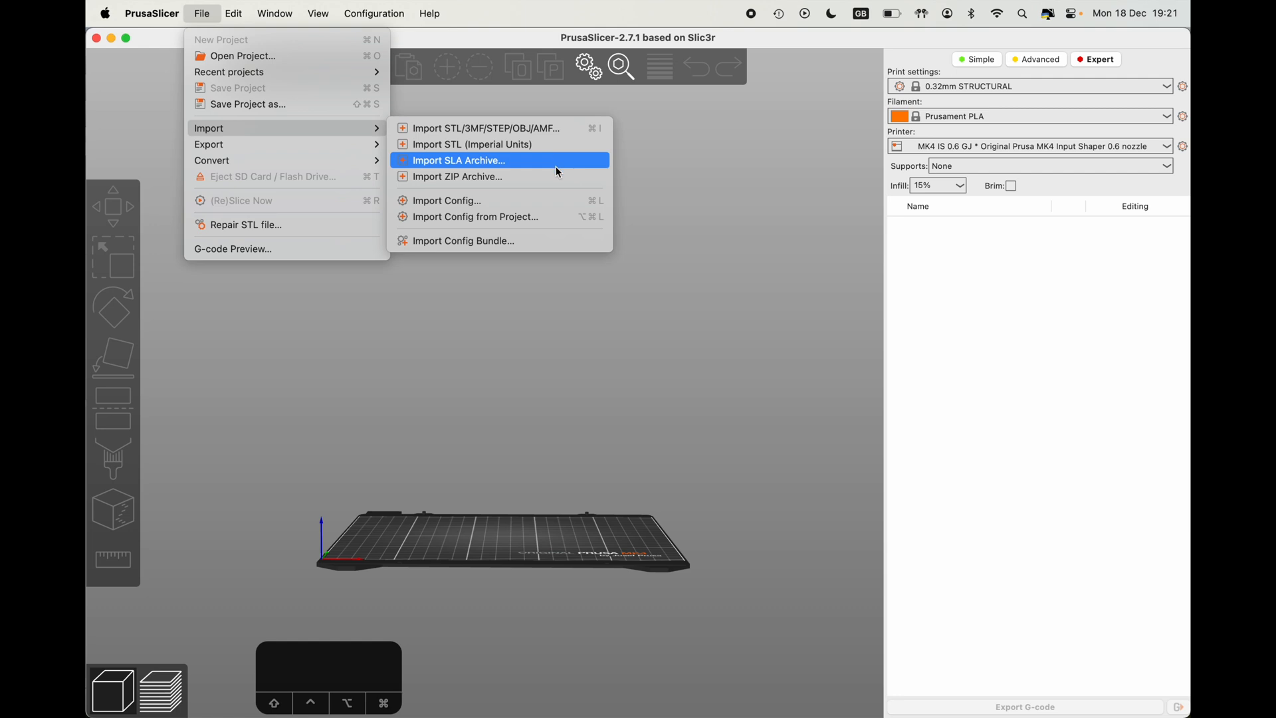
click(556, 128)
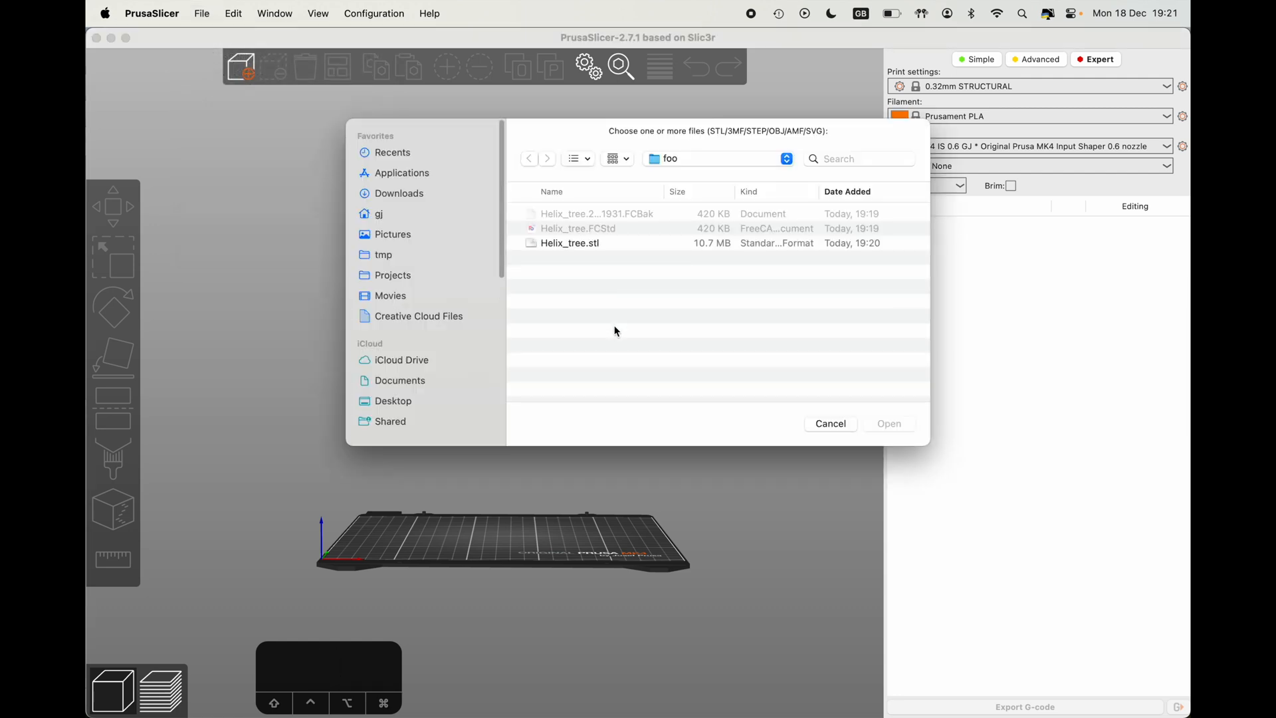
double_click(590, 245)
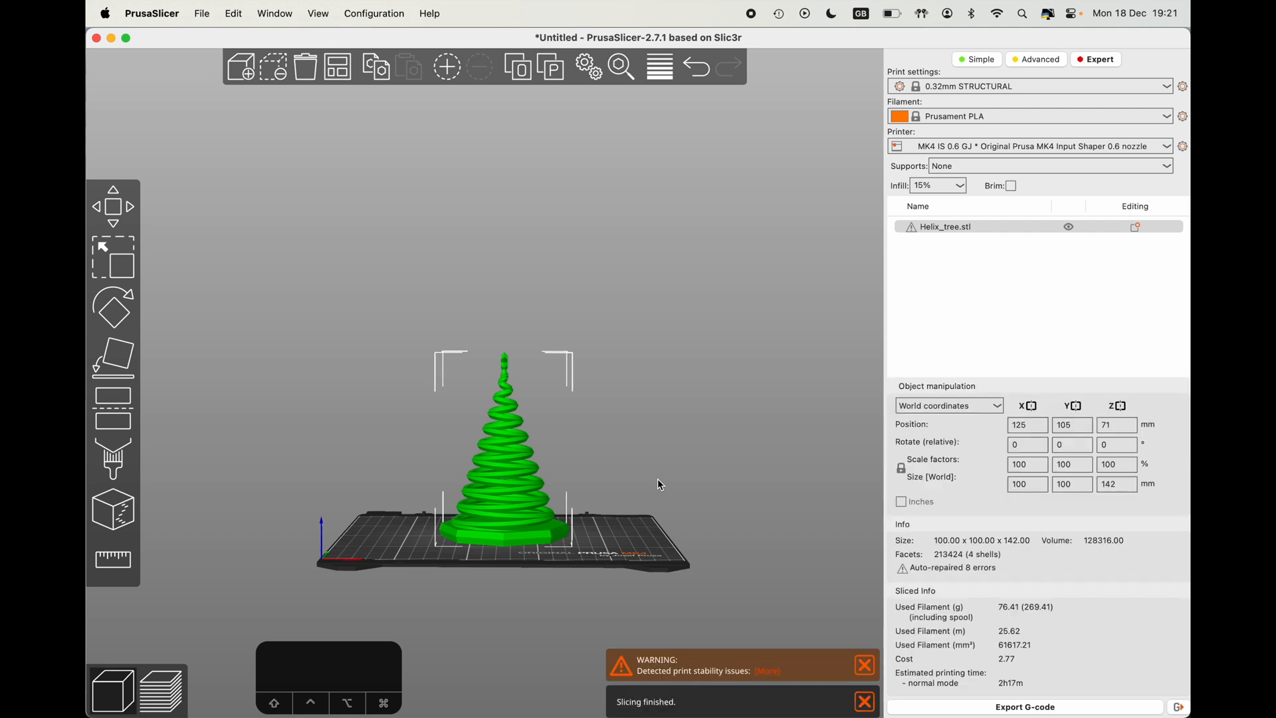
click(866, 666)
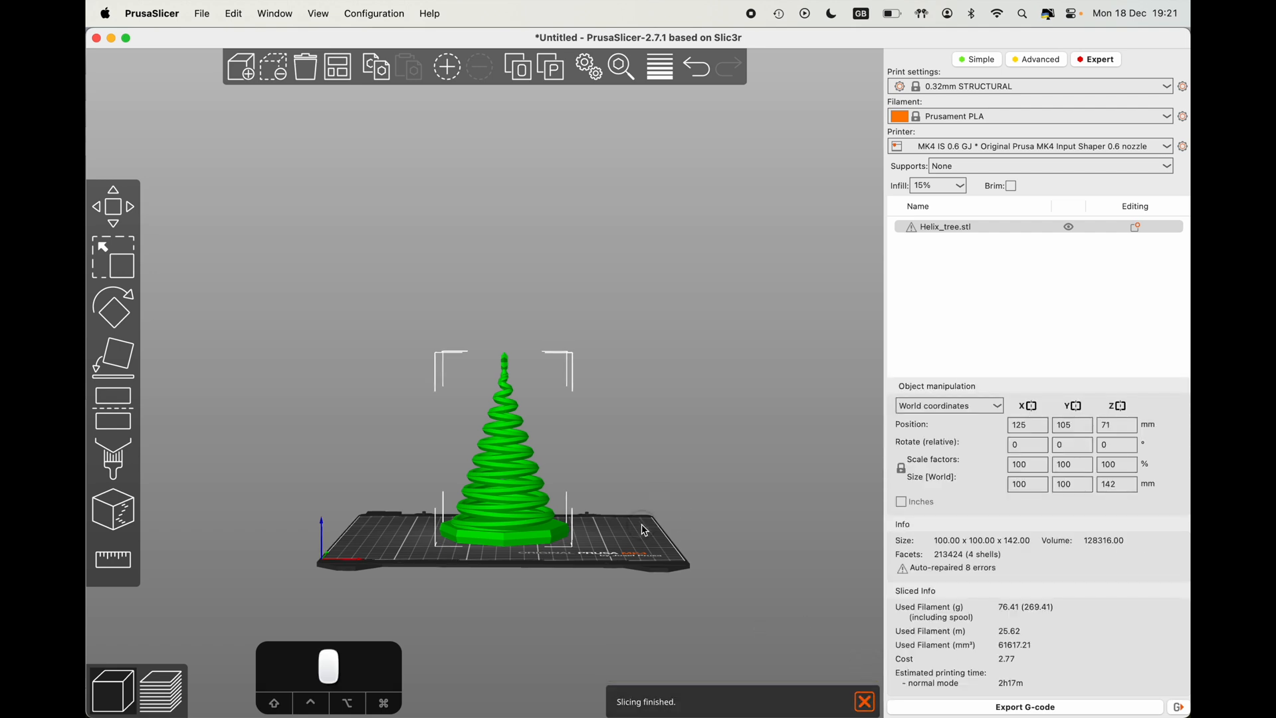
click(203, 14)
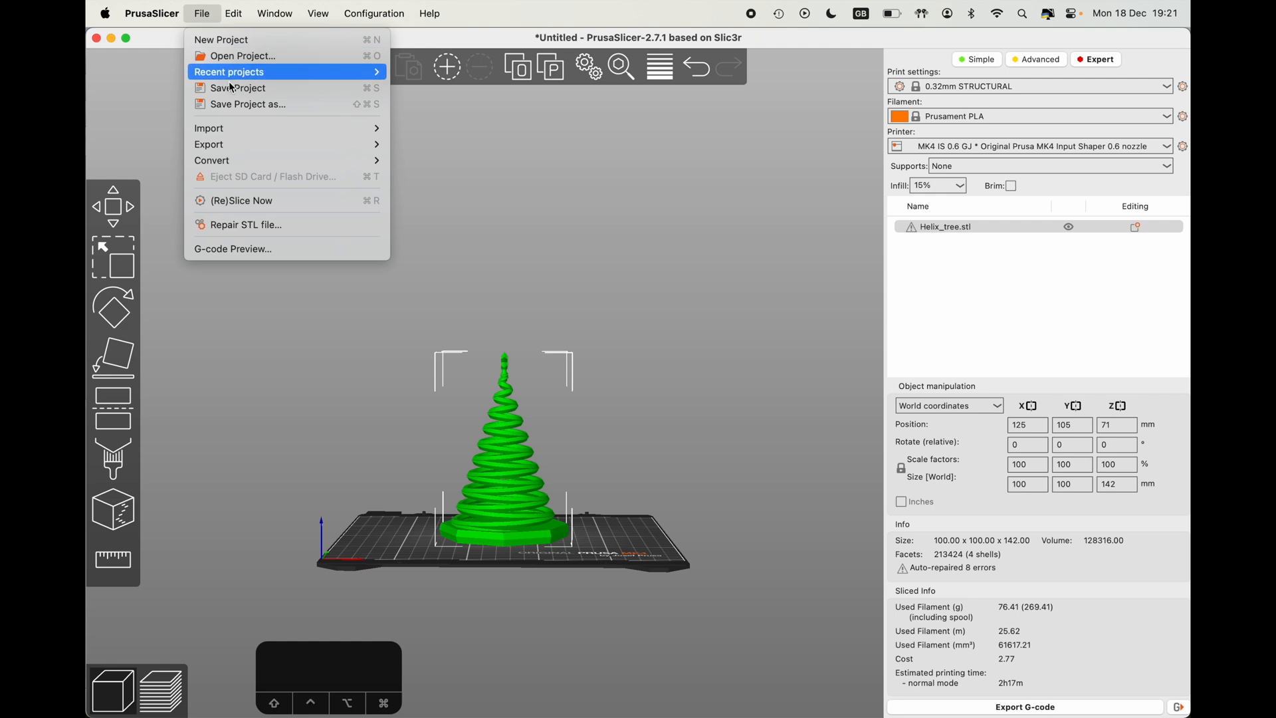
mouse_move(241, 128)
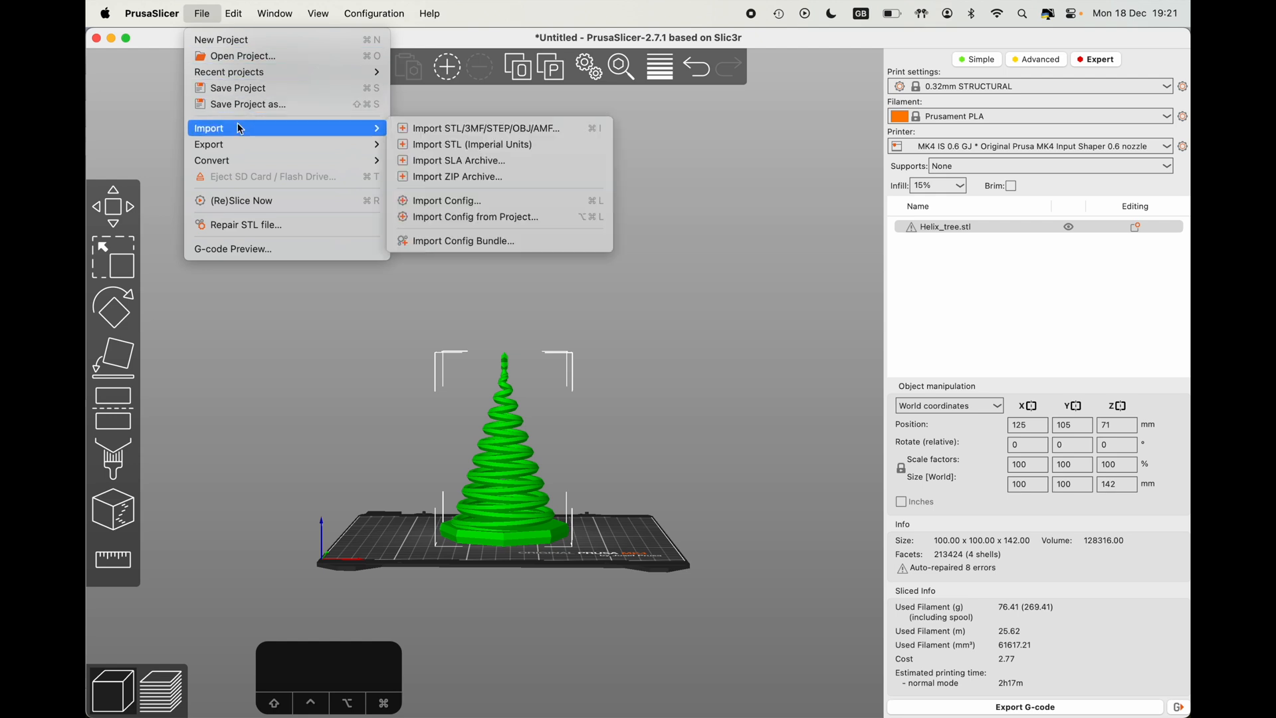
click(543, 145)
click(673, 454)
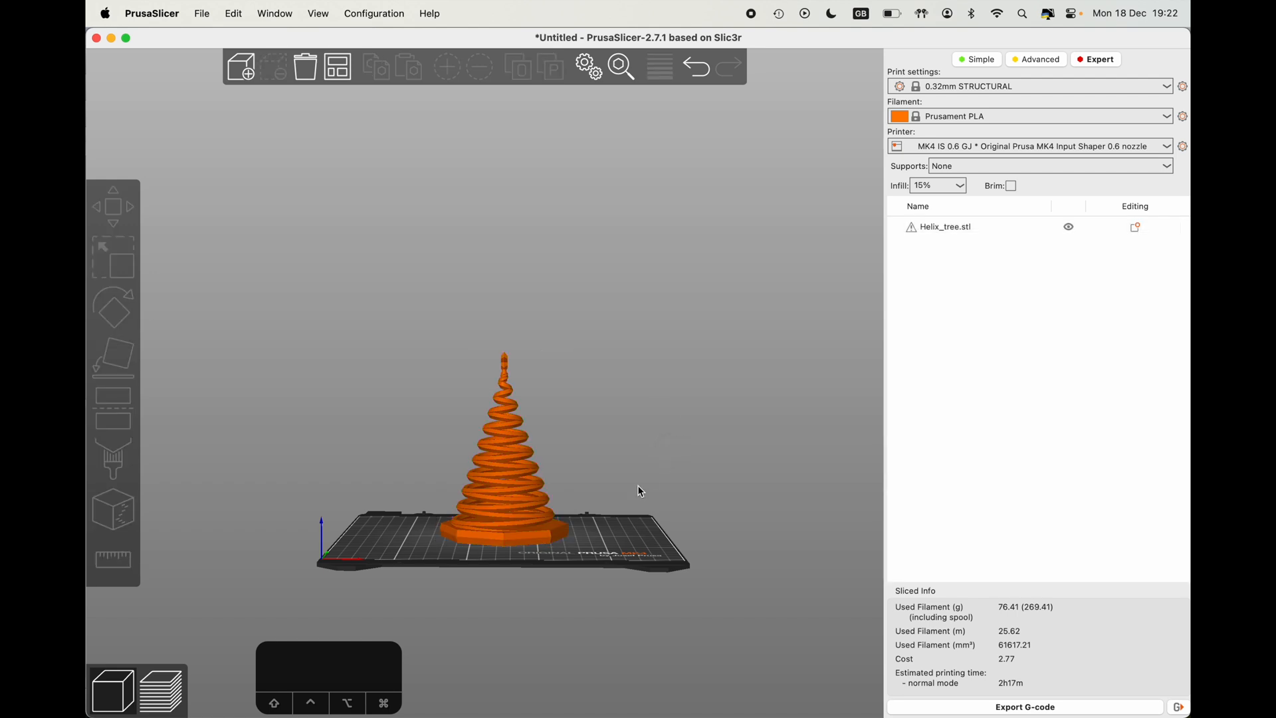
- Examine the imported tree and the whole print bed from a higher oblique angle
right_drag(599, 412, 596, 439)
mouse_move(596, 405)
ctrl+mouse_down()
mouse_move(585, 455)
mouse_move(598, 415)
mouse_move(571, 453)
mouse_move(607, 345)
mouse_move(581, 385)
mouse_move(553, 377)
mouse_move(595, 385)
ctrl+mouse_up()
scroll(597, 415, down, 2)
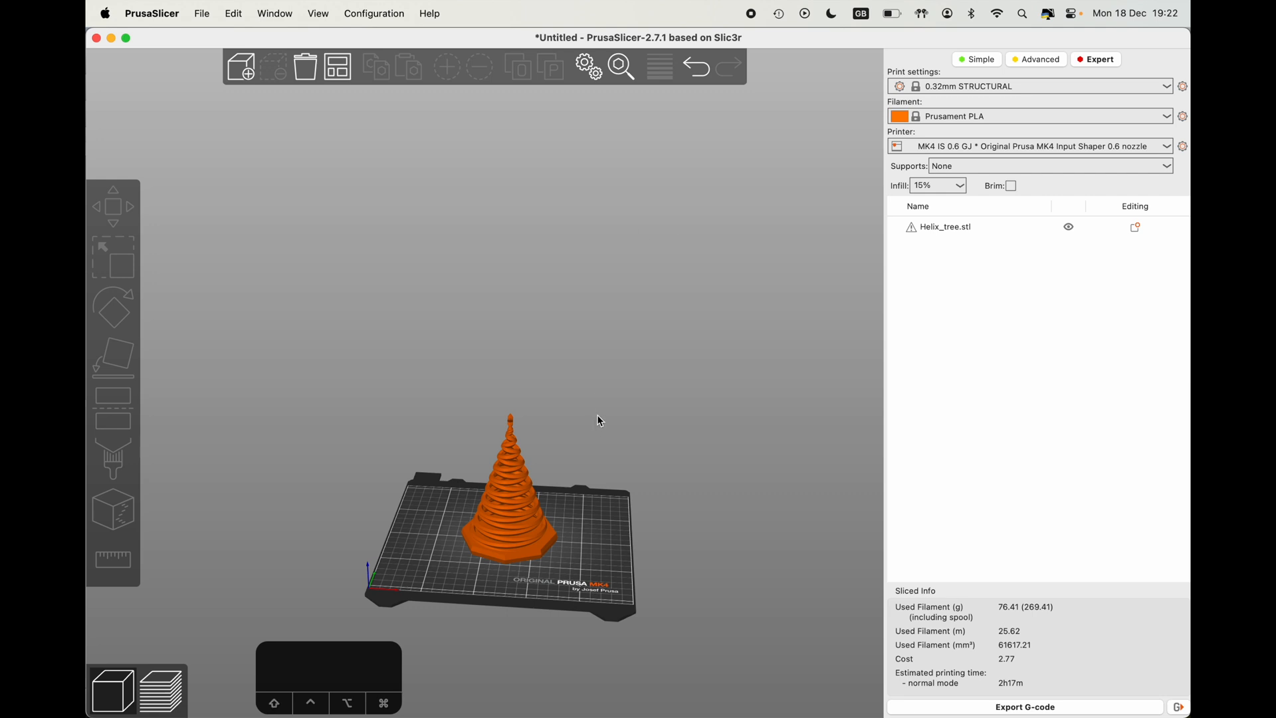
- Try rotating the helix tree 90° about the Y axis, and undo that rotation
drag(576, 447, 575, 382)
scroll(576, 384, up, 3)
click(619, 456)
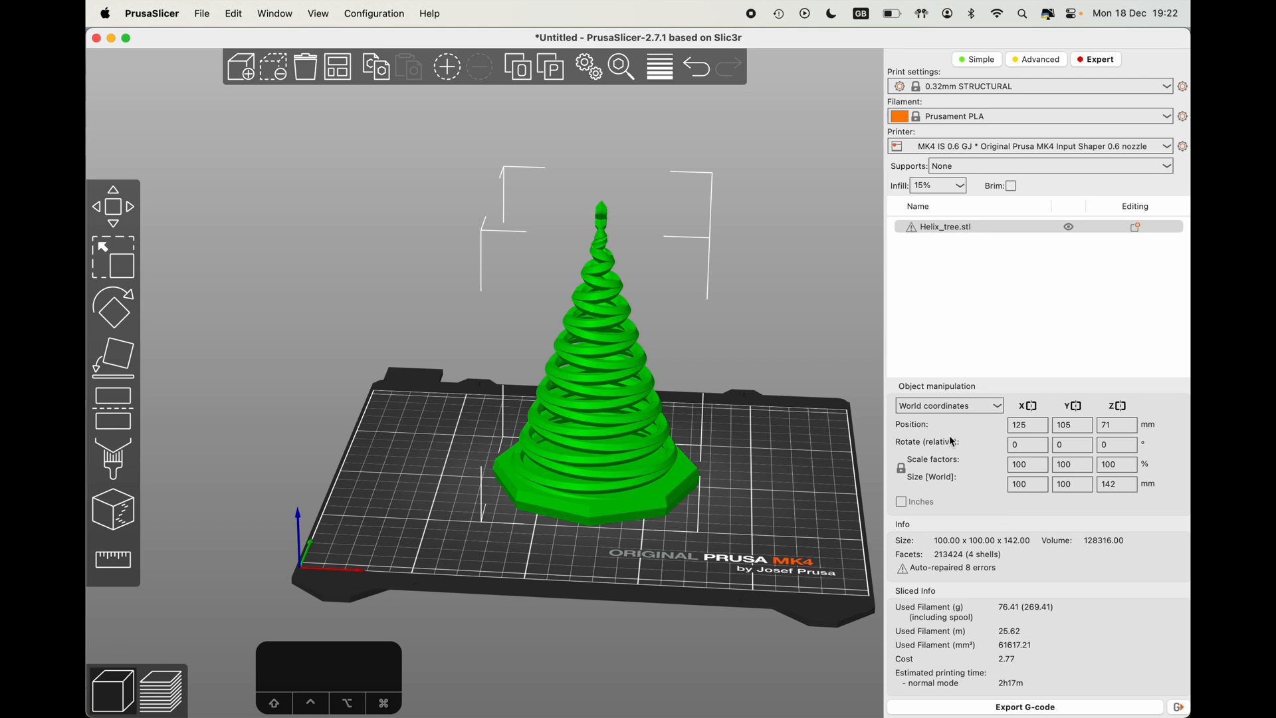
click(1084, 446)
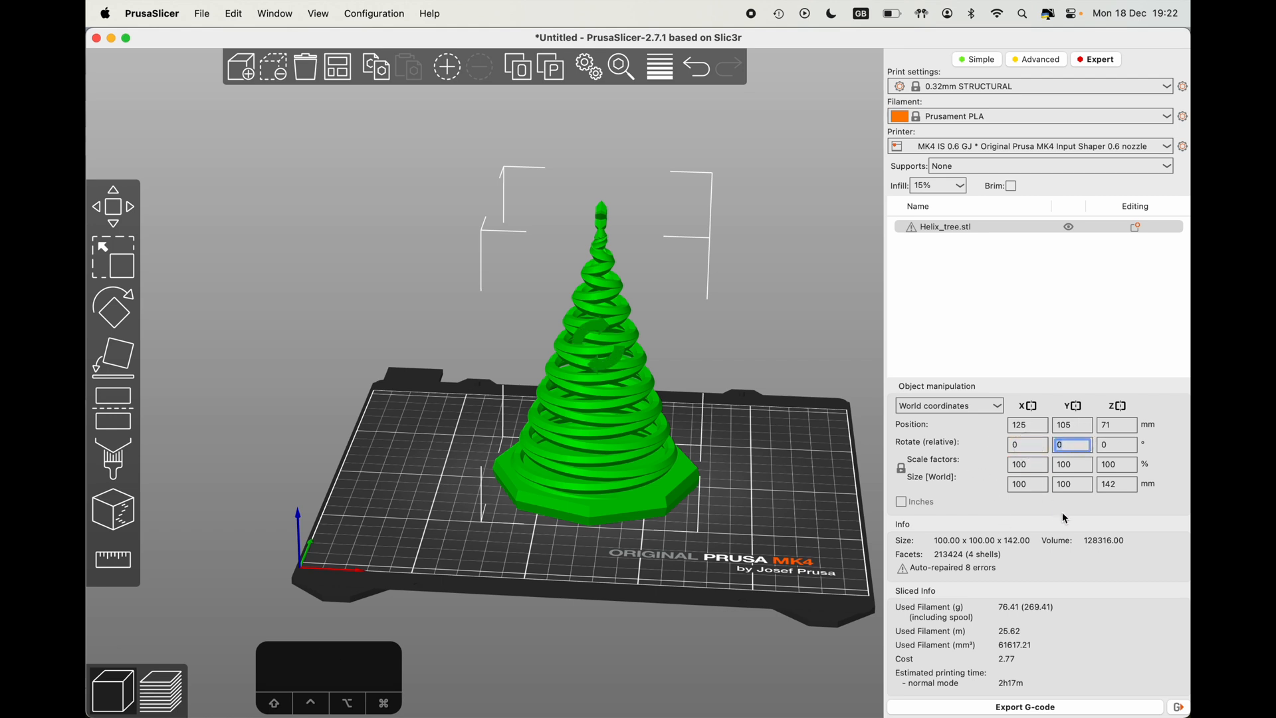
text(90)
key(Tab)
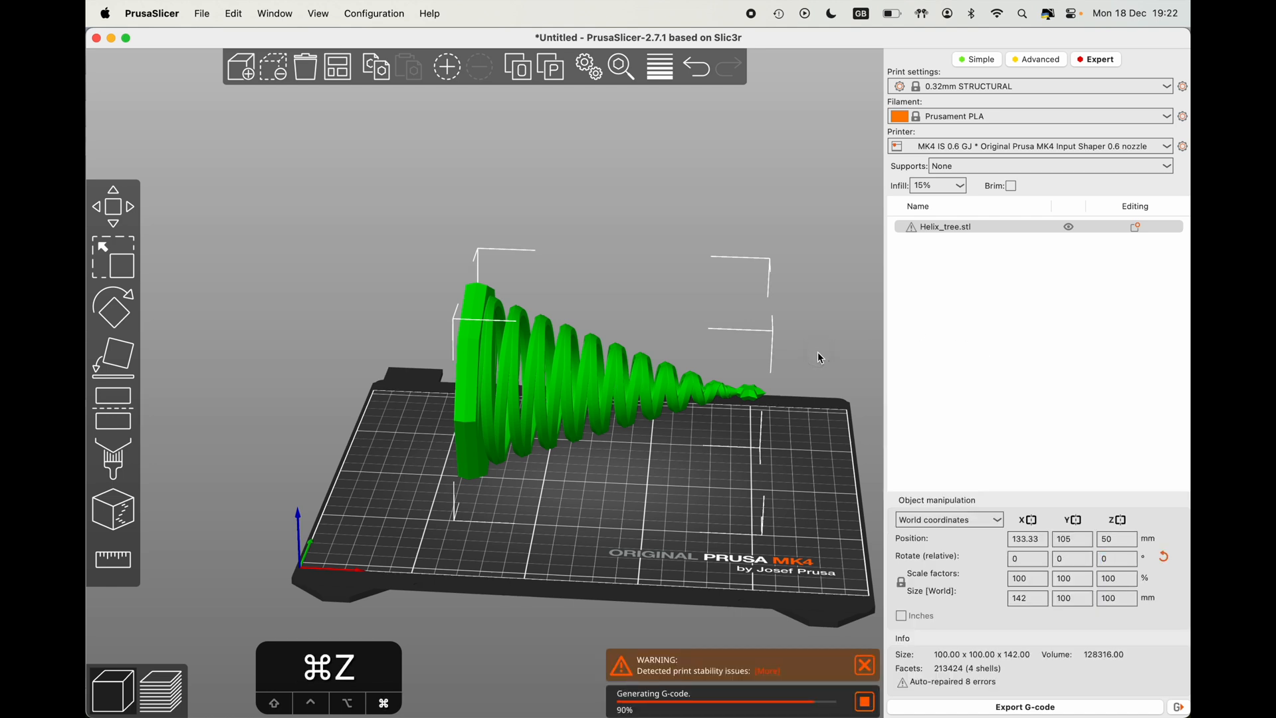
key(super+z)
- Rotate the helix tree 90° about the Z axis and check how the star faces on the bed
click(659, 424)
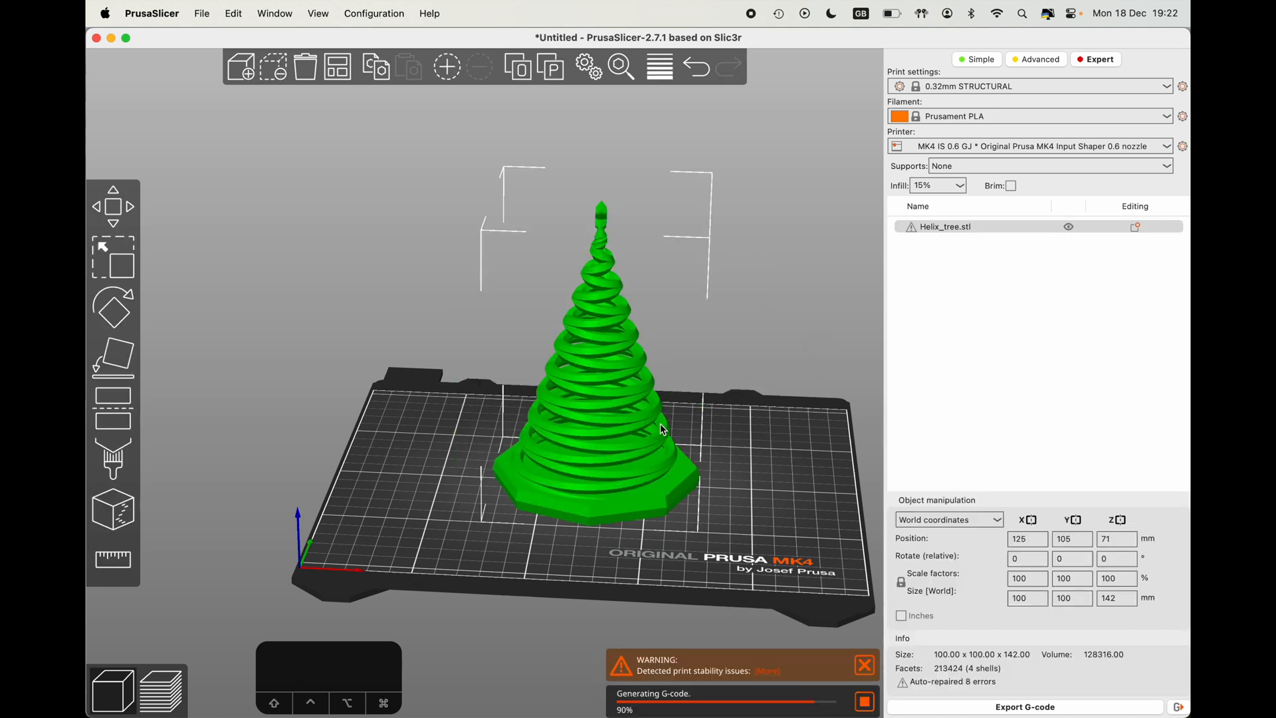
click(1119, 445)
text(90)
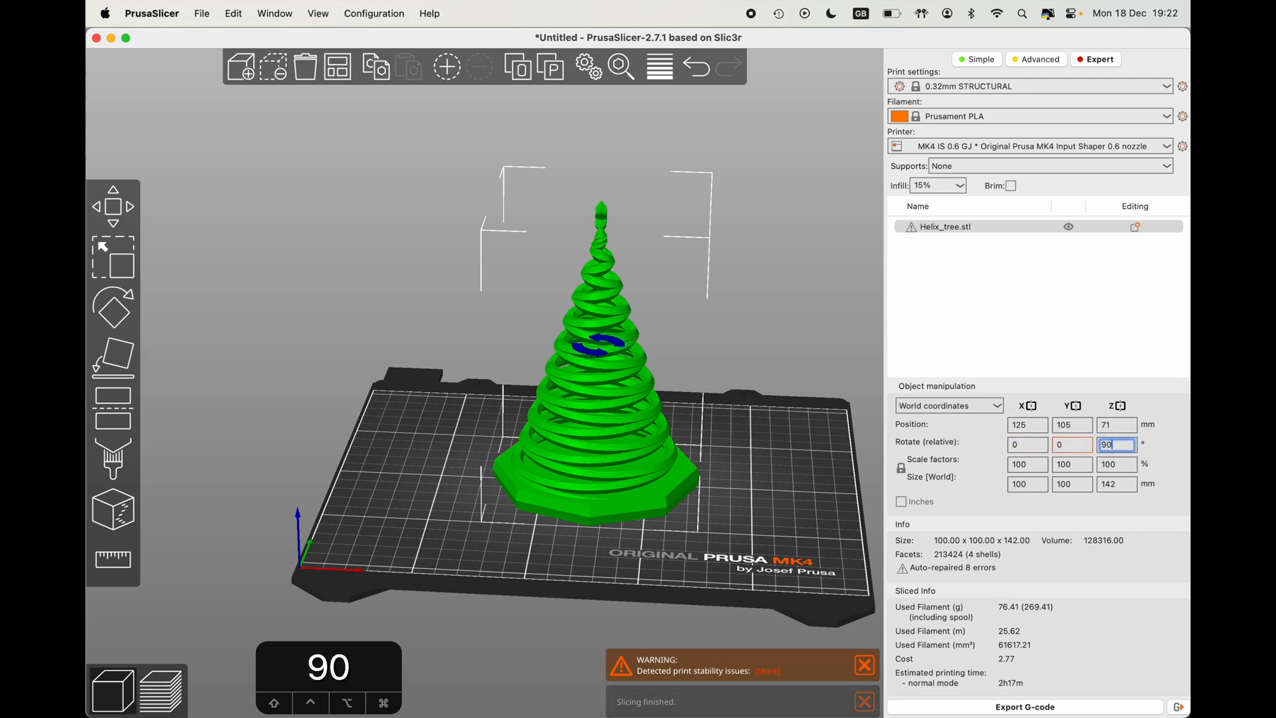
key(Return)
click(720, 417)
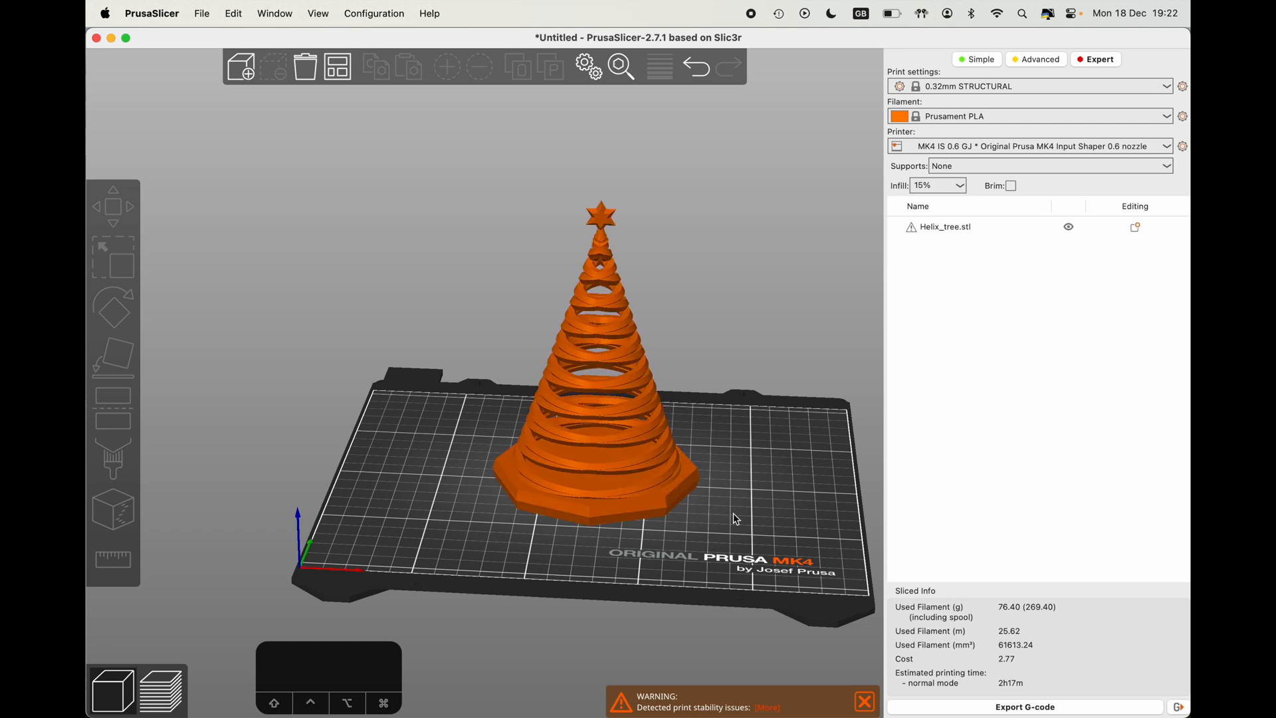
click(615, 500)
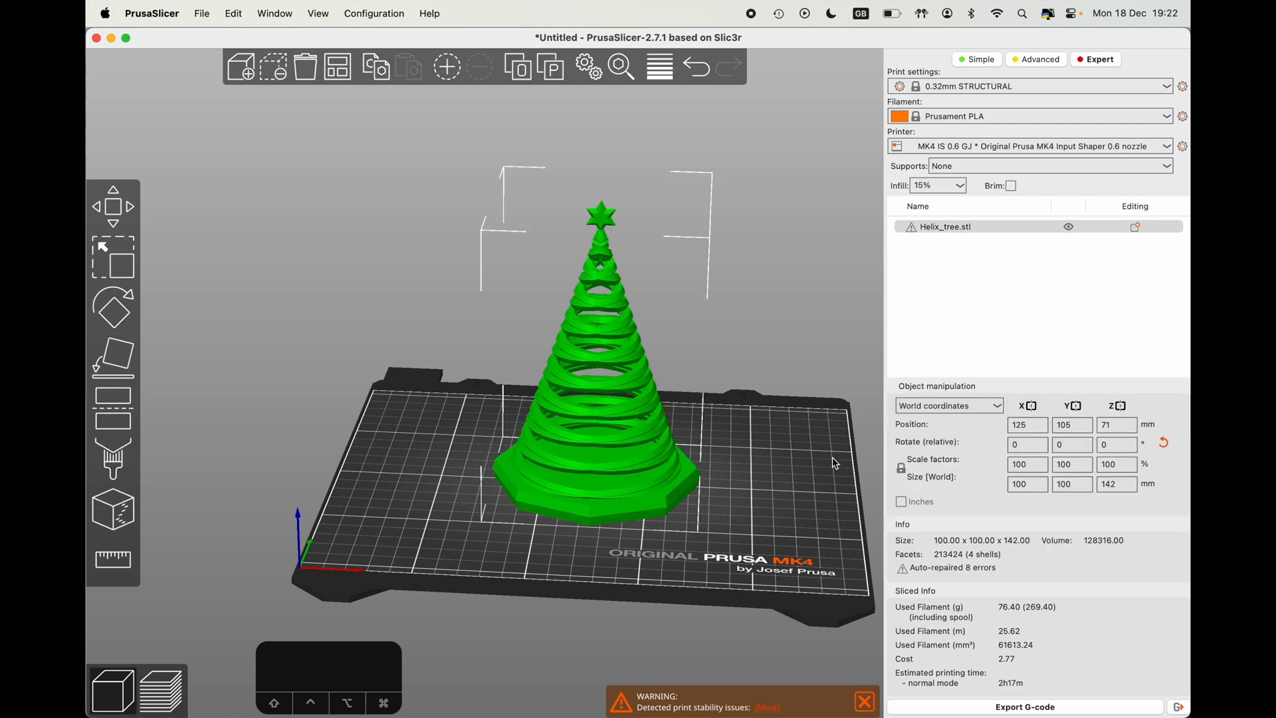
- Show the sliced preview of the tree, expand the print stability warning's details and inspect the printed coils up close
click(148, 704)
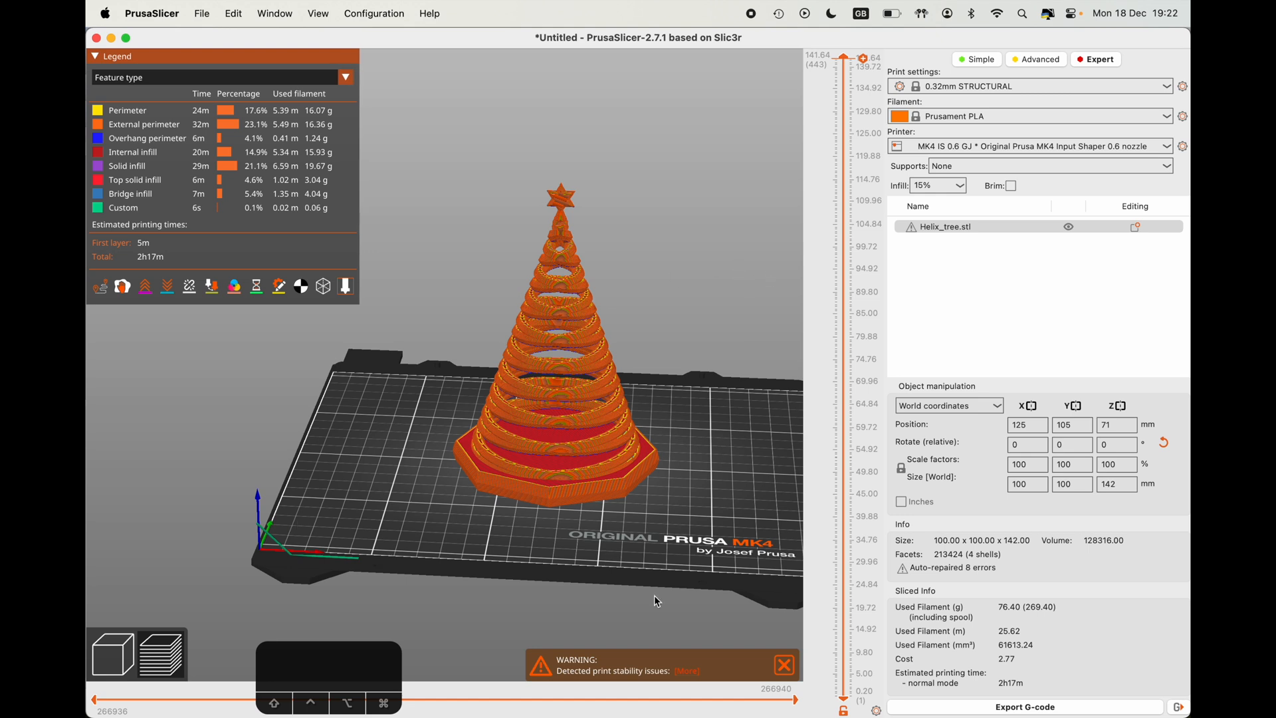
click(684, 672)
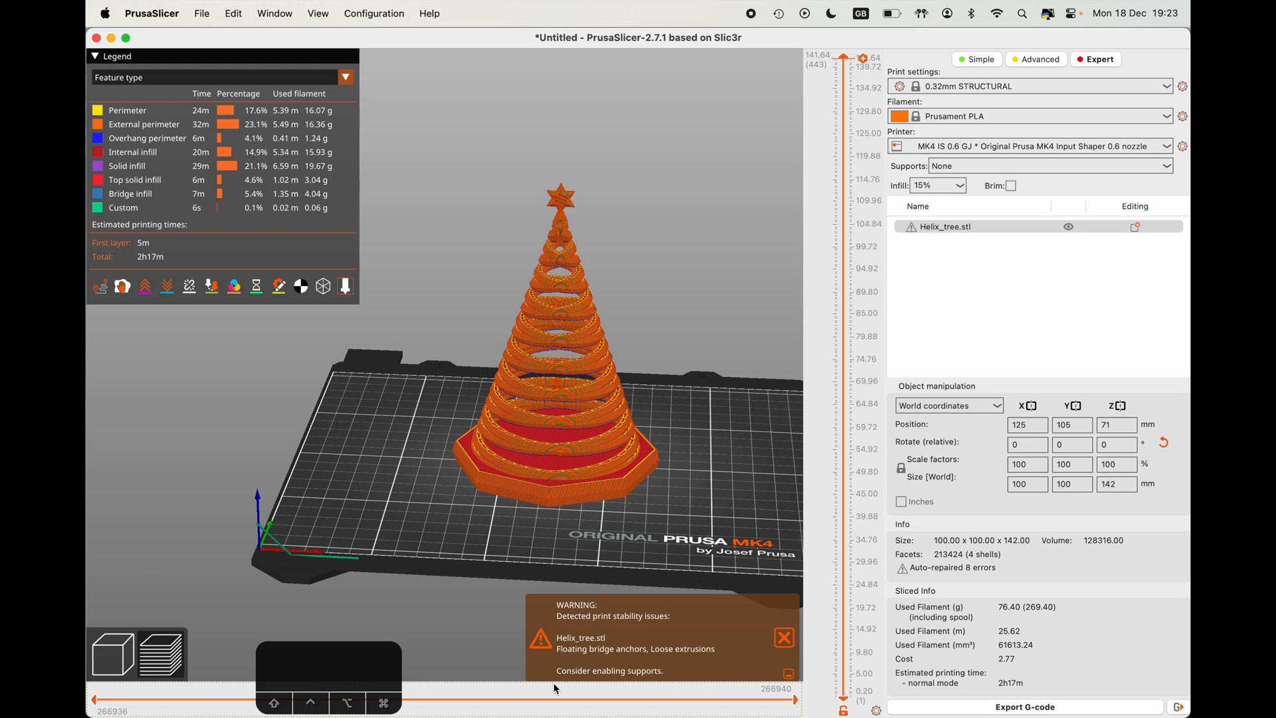
mouse_move(678, 466)
shift+mouse_down()
mouse_move(677, 446)
mouse_move(670, 459)
shift+mouse_up()
scroll(600, 431, up, 6)
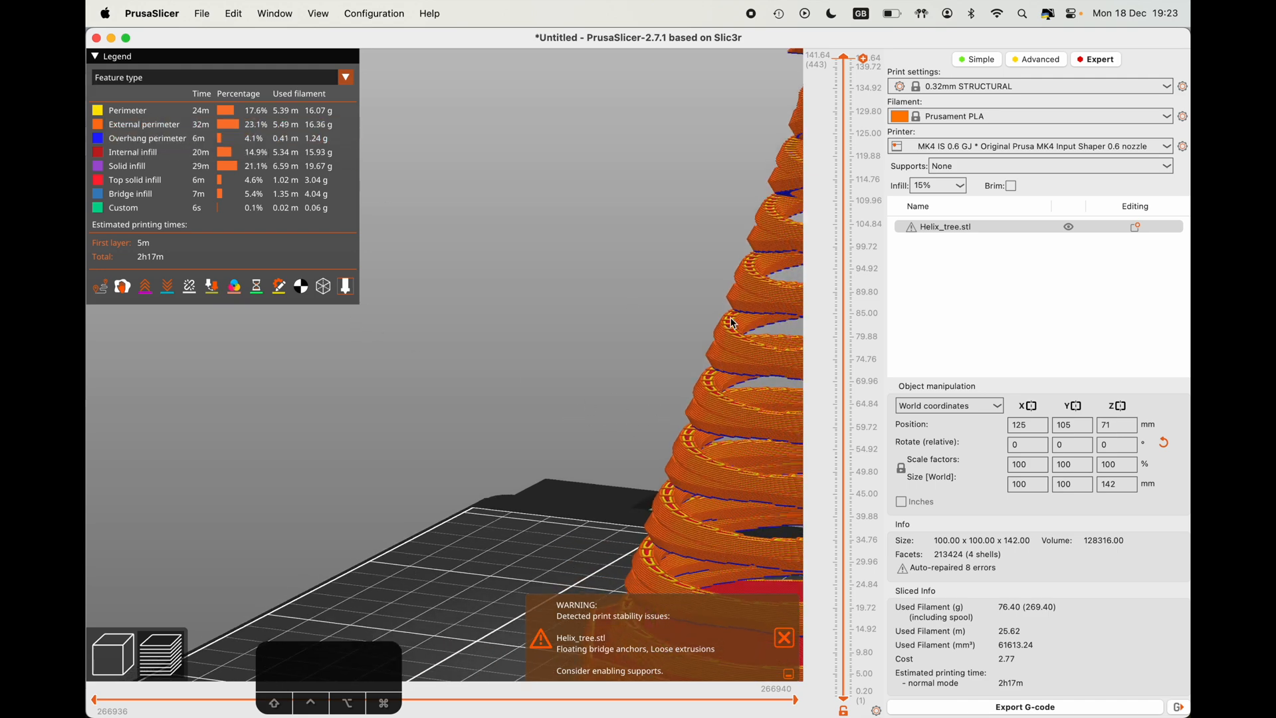
key(0)
scroll(651, 394, down, 1)
ctrl+drag(664, 374, 581, 377)
scroll(511, 382, up, 10)
scroll(513, 385, down, 10)
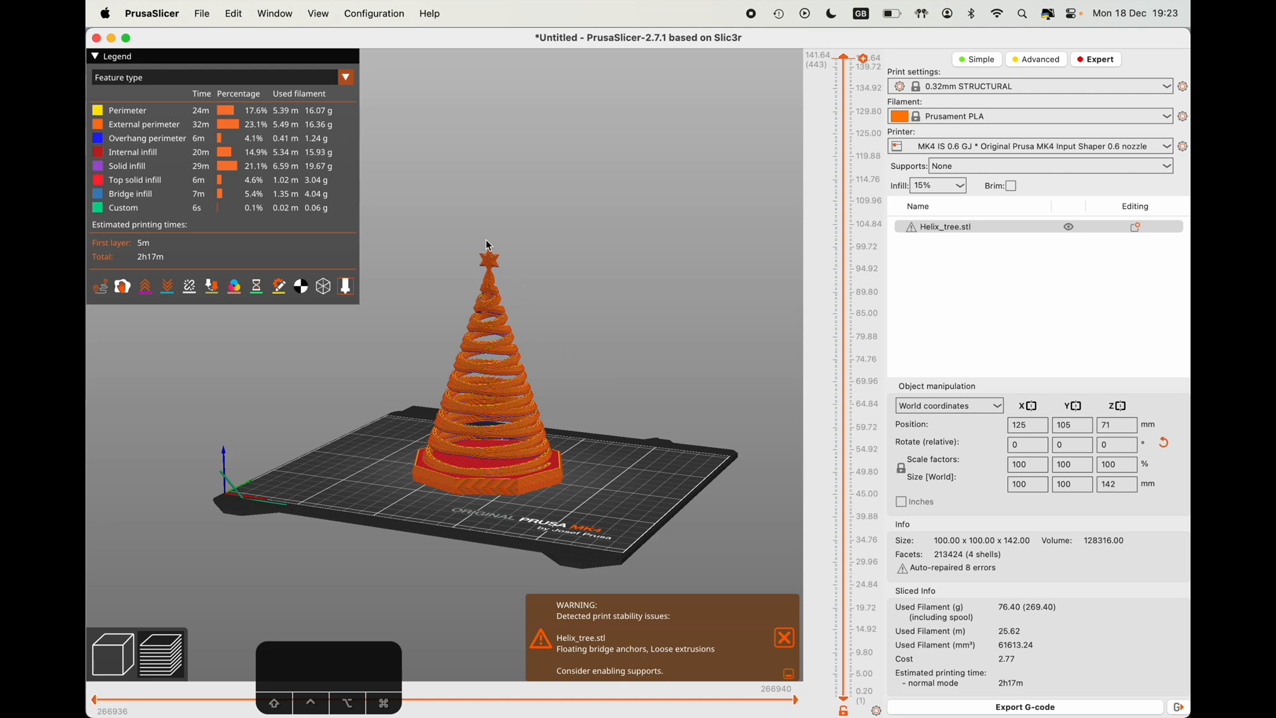
- Examine the overhangs beneath the star and the upper coils in the sliced preview from several angles
drag(503, 251, 480, 339)
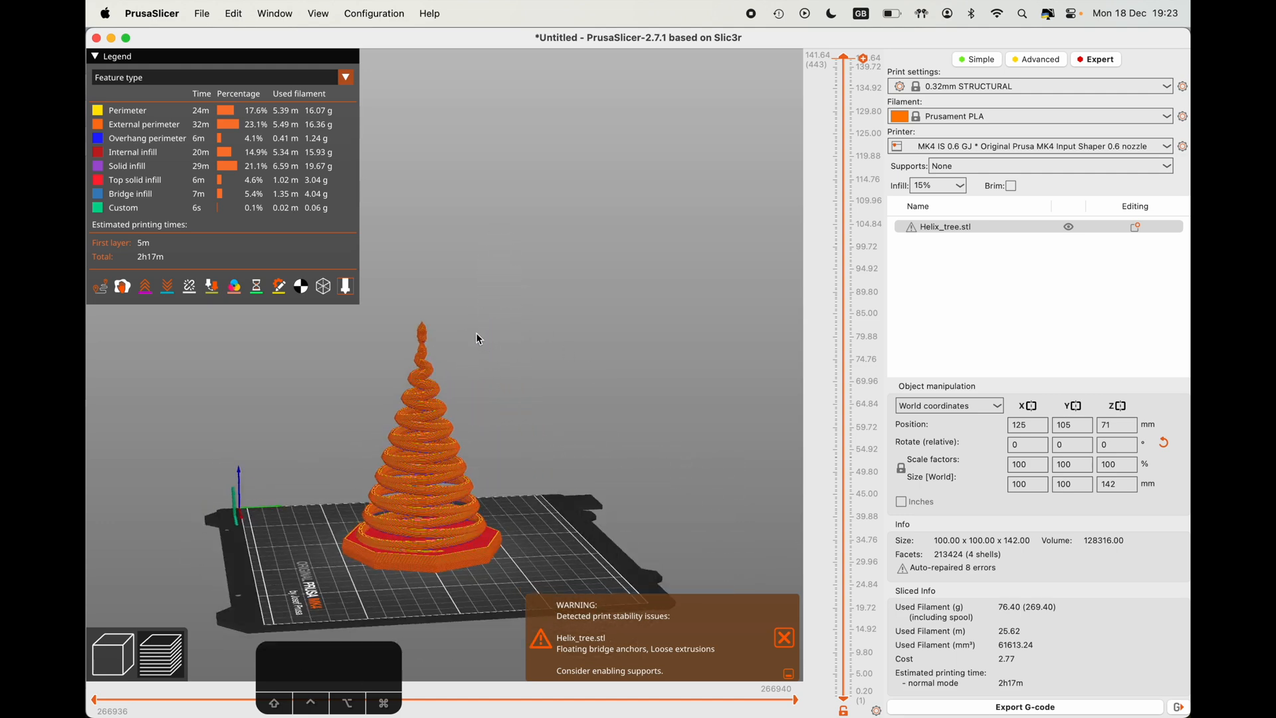
scroll(430, 340, up, 3)
drag(410, 291, 598, 288)
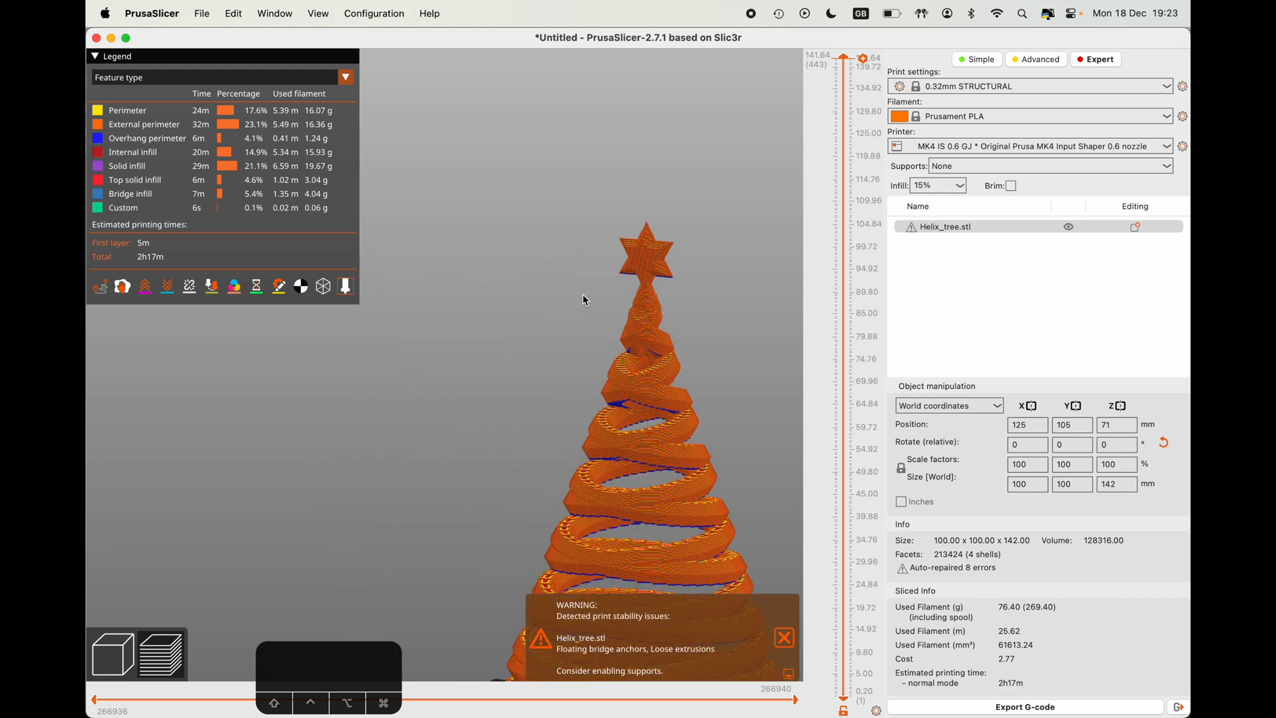
scroll(527, 305, up, 2)
drag(524, 313, 570, 331)
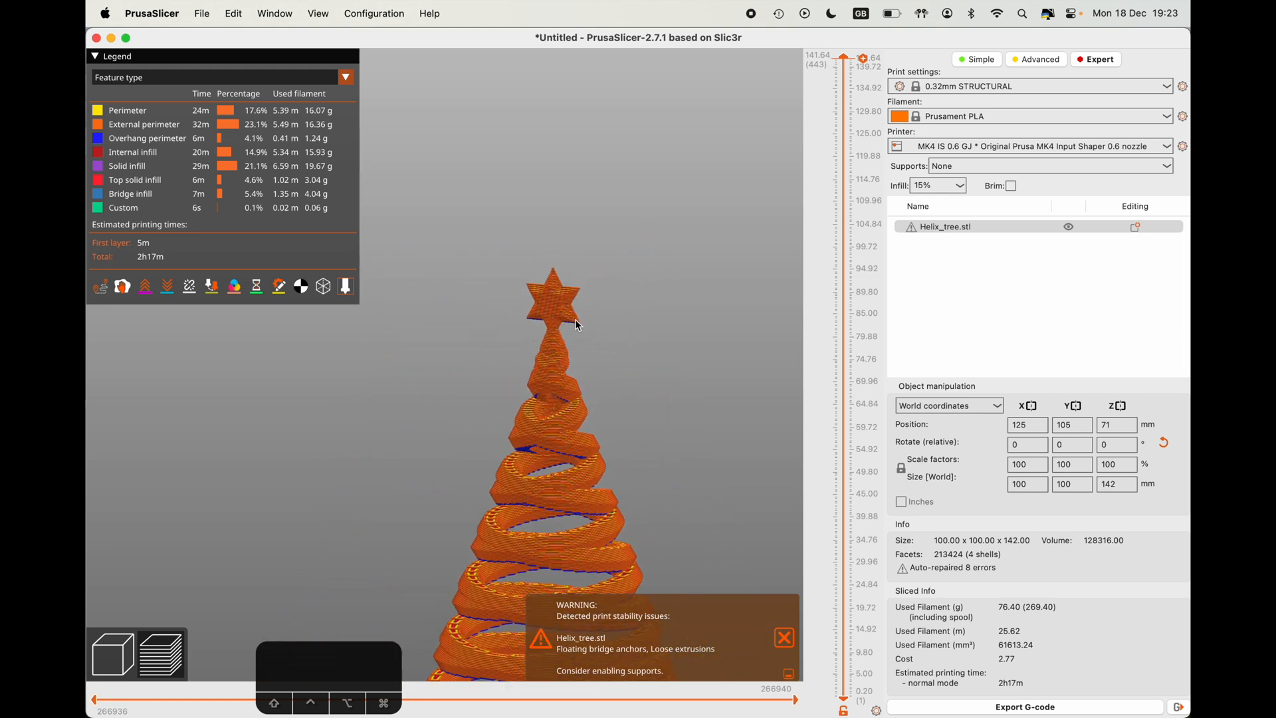
scroll(588, 312, up, 3)
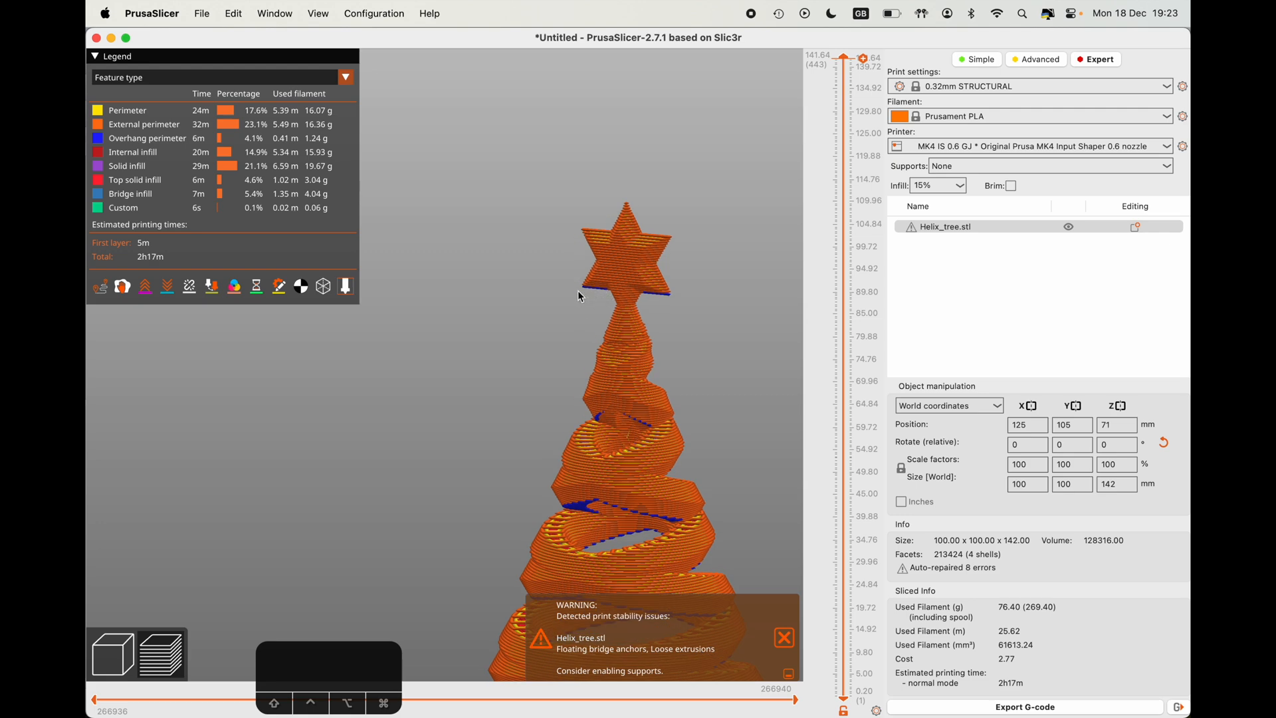
scroll(566, 326, down, 5)
drag(557, 451, 589, 455)
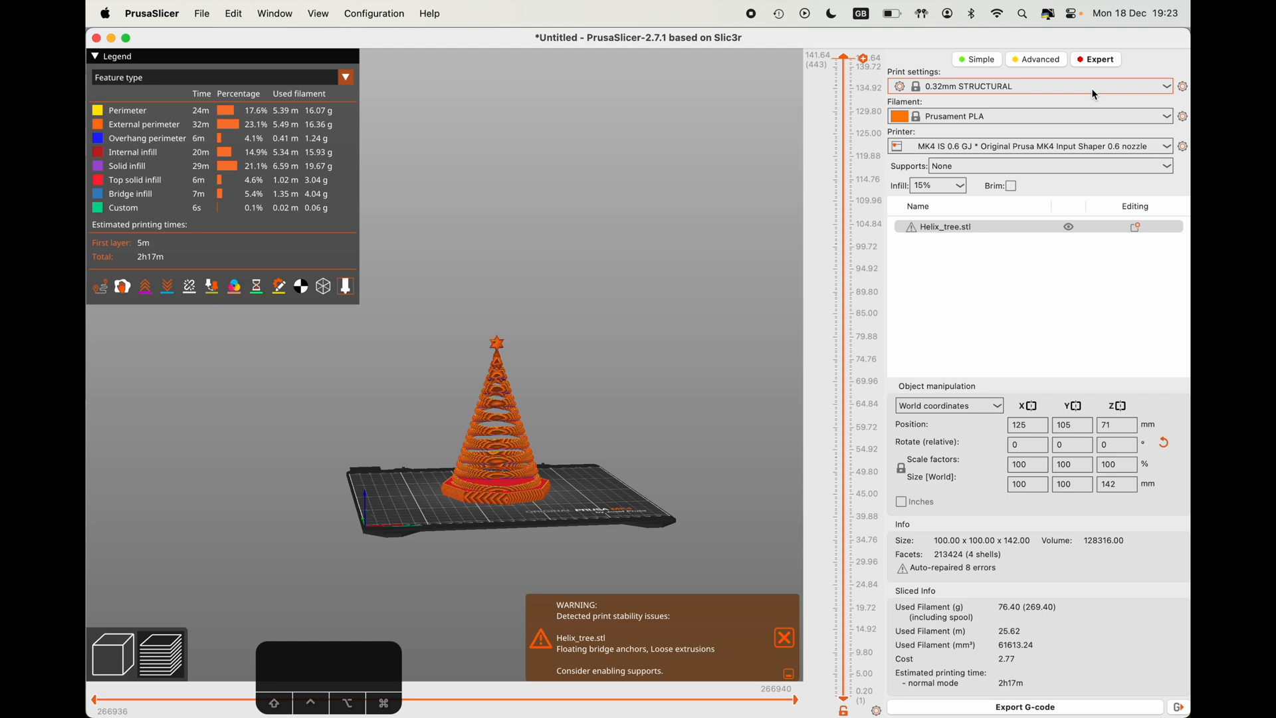
- Set the supports to "For support enforcers only" and reopen the sliced preview after checking the model in the editor
click(1041, 171)
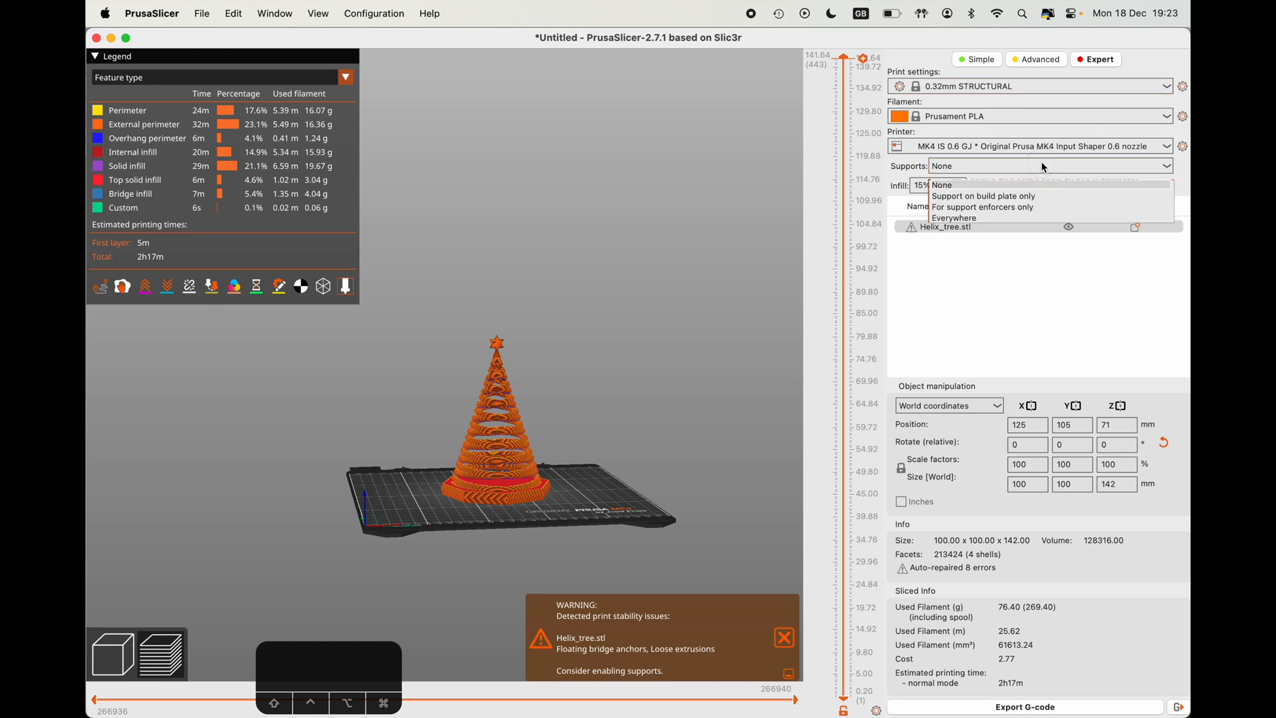
click(1037, 208)
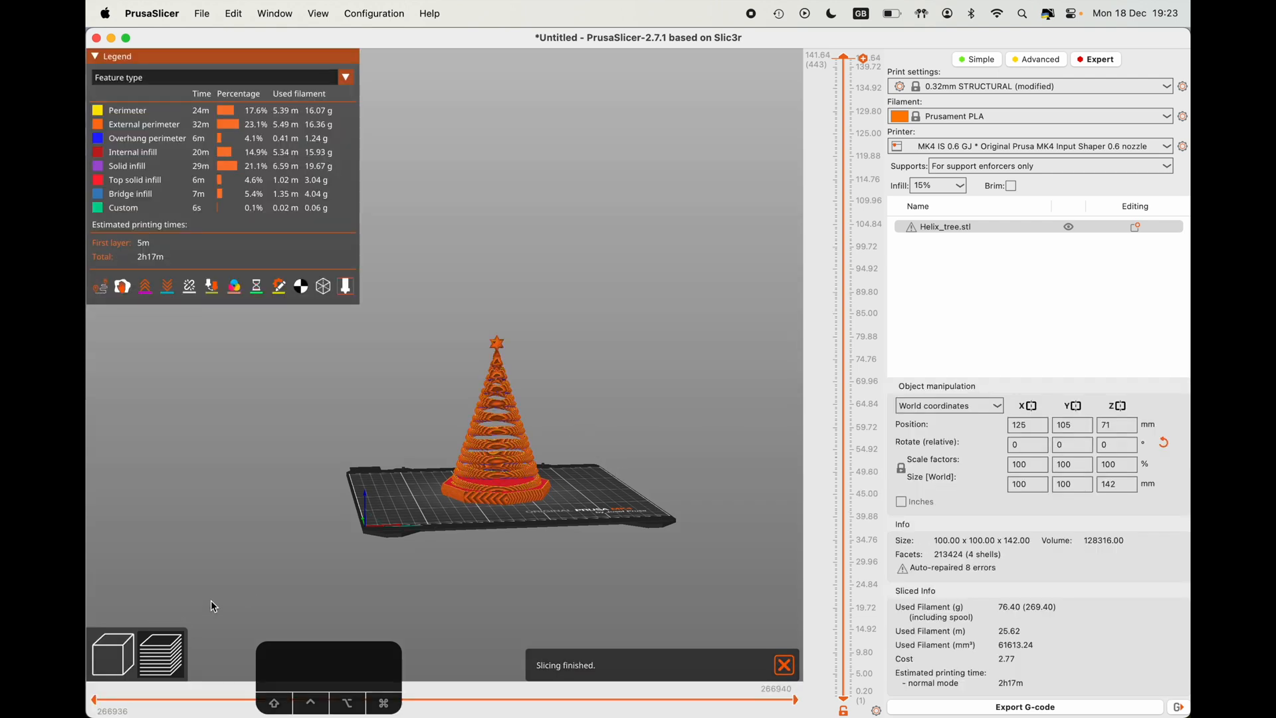
click(133, 652)
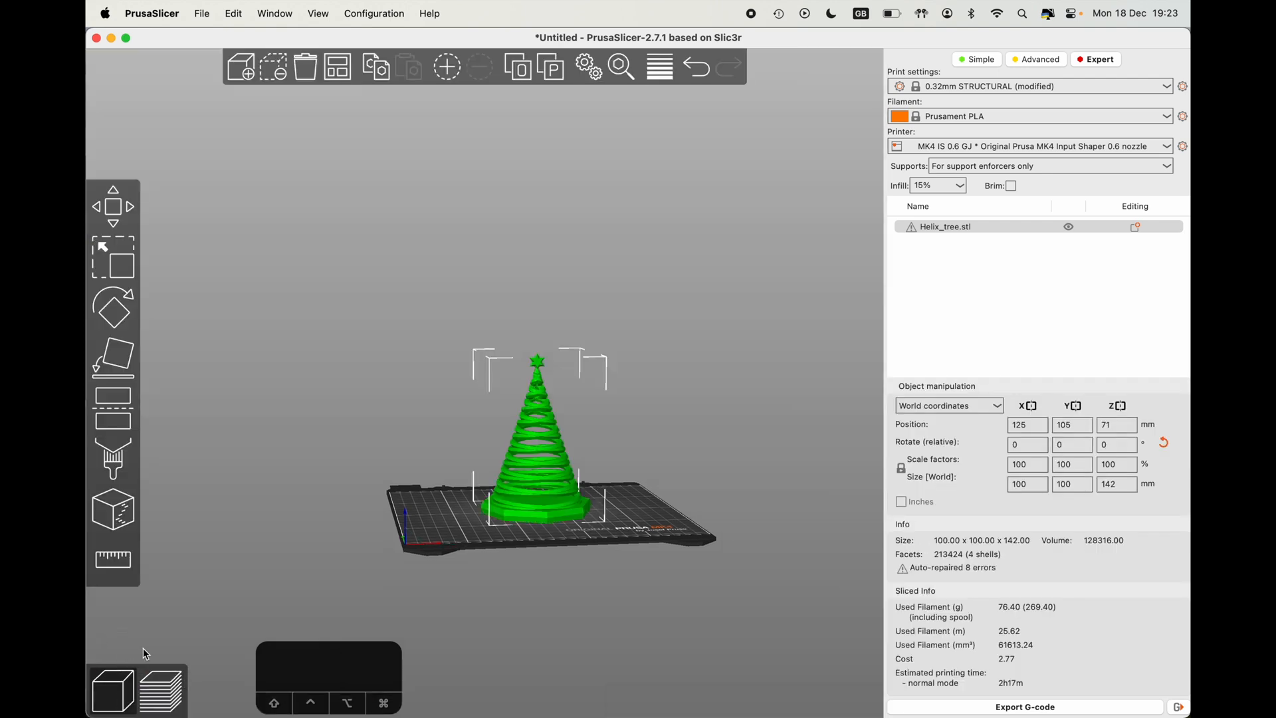
key(Escape)
click(520, 504)
click(163, 692)
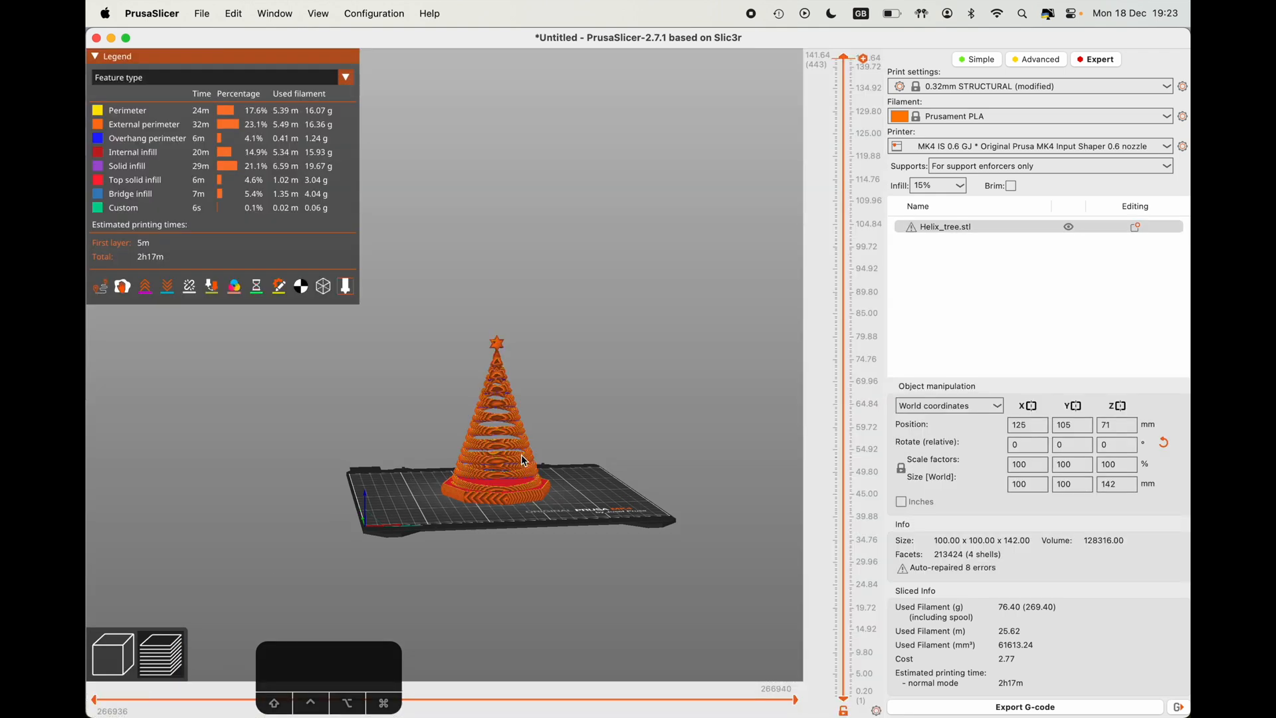
- Inspect the sliced tree's coils up close and from a level front view
scroll(593, 386, up, 8)
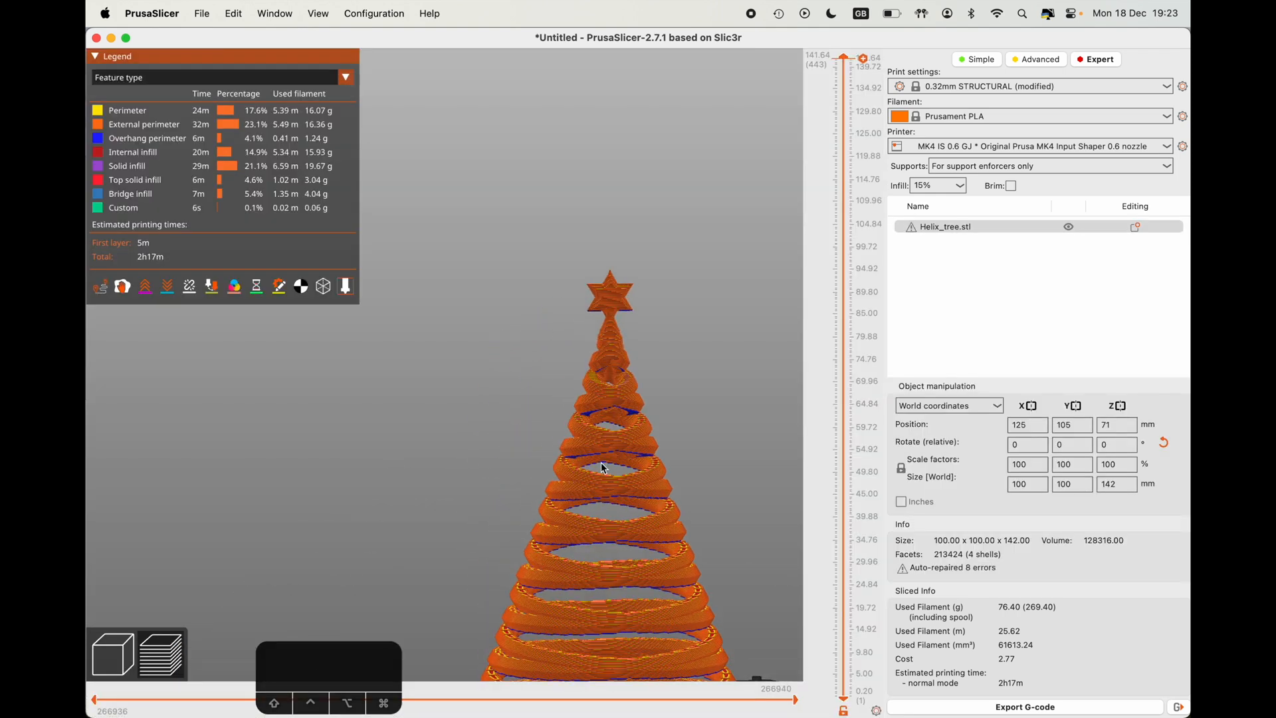
scroll(660, 448, down, 5)
scroll(659, 448, up, 3)
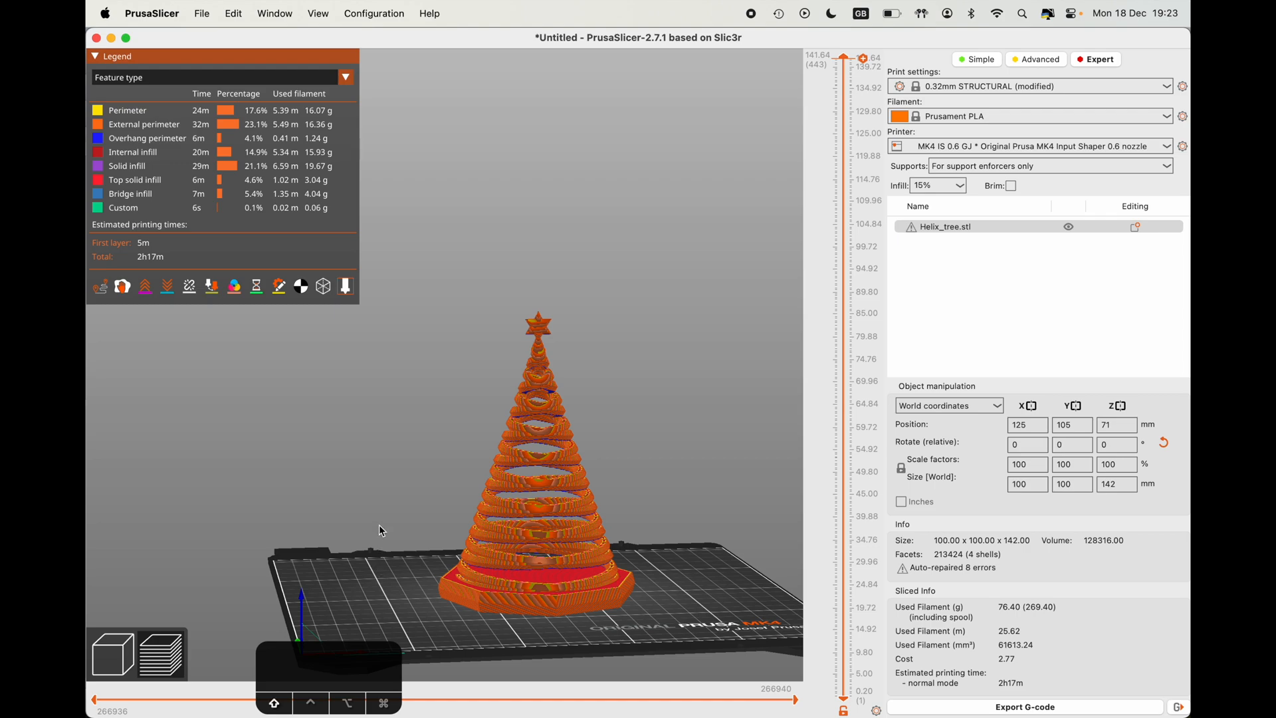
ctrl+drag(398, 547, 392, 488)
mouse_move(389, 474)
mouse_down()
mouse_move(399, 439)
mouse_move(444, 485)
mouse_move(380, 465)
mouse_up()
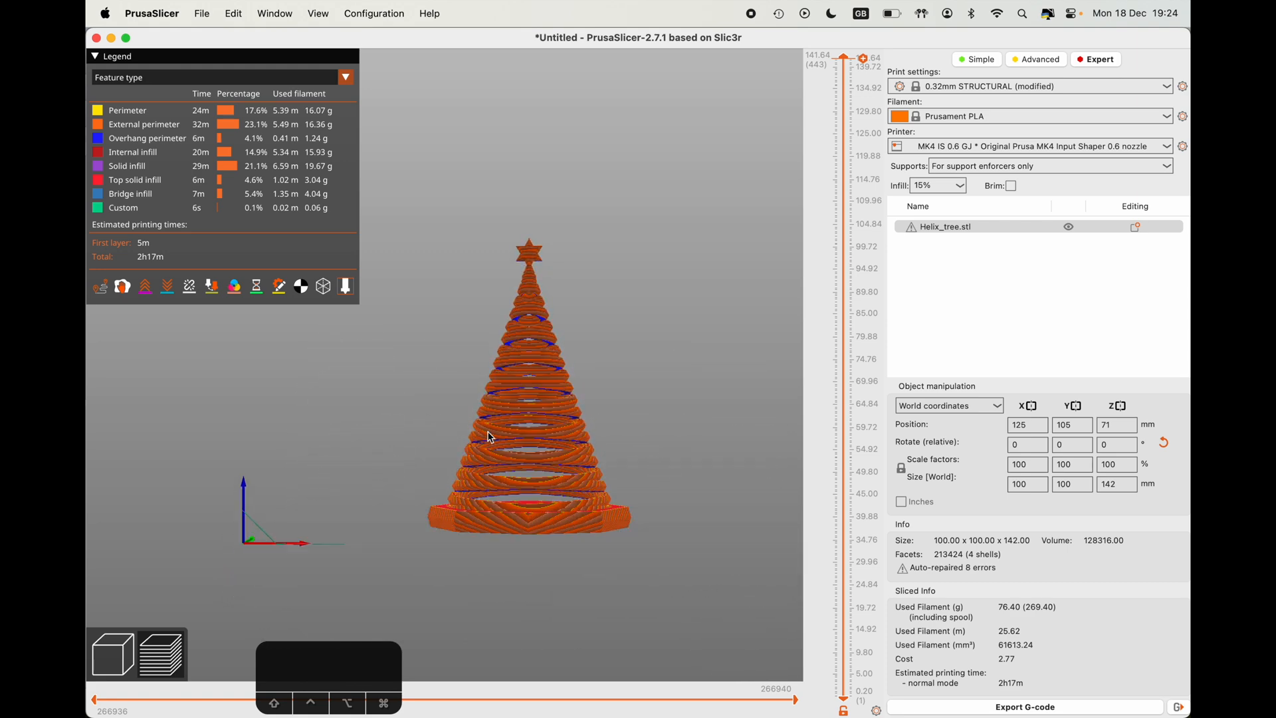
- In the 3D editor, sink the tree's base below the print bed by moving it down to a Z position of about 57.44 mm
click(113, 655)
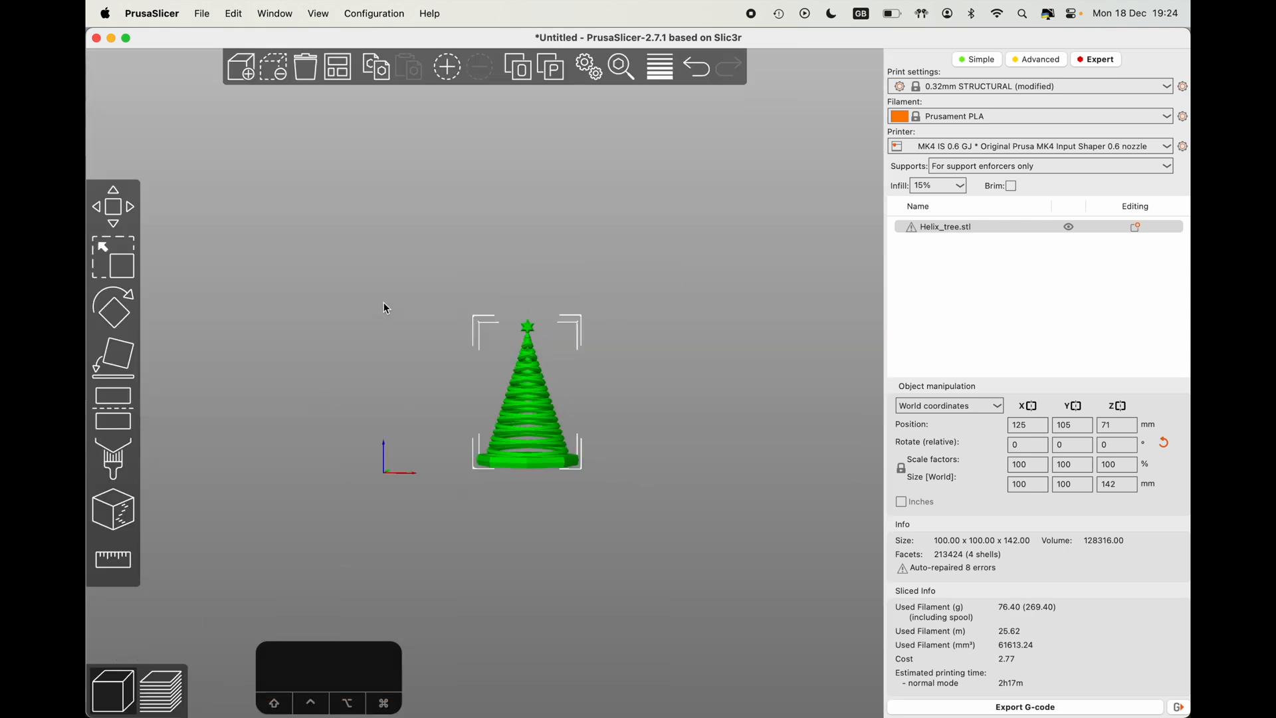
drag(384, 311, 381, 316)
click(540, 410)
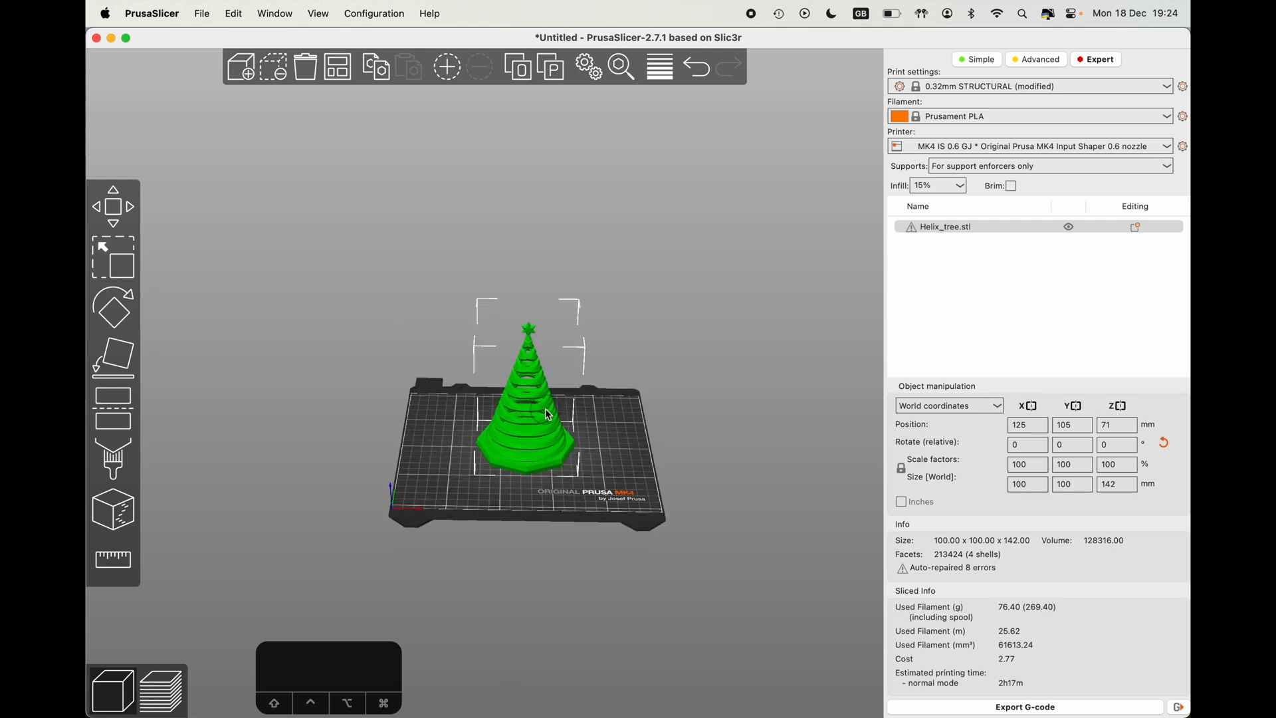
click(120, 216)
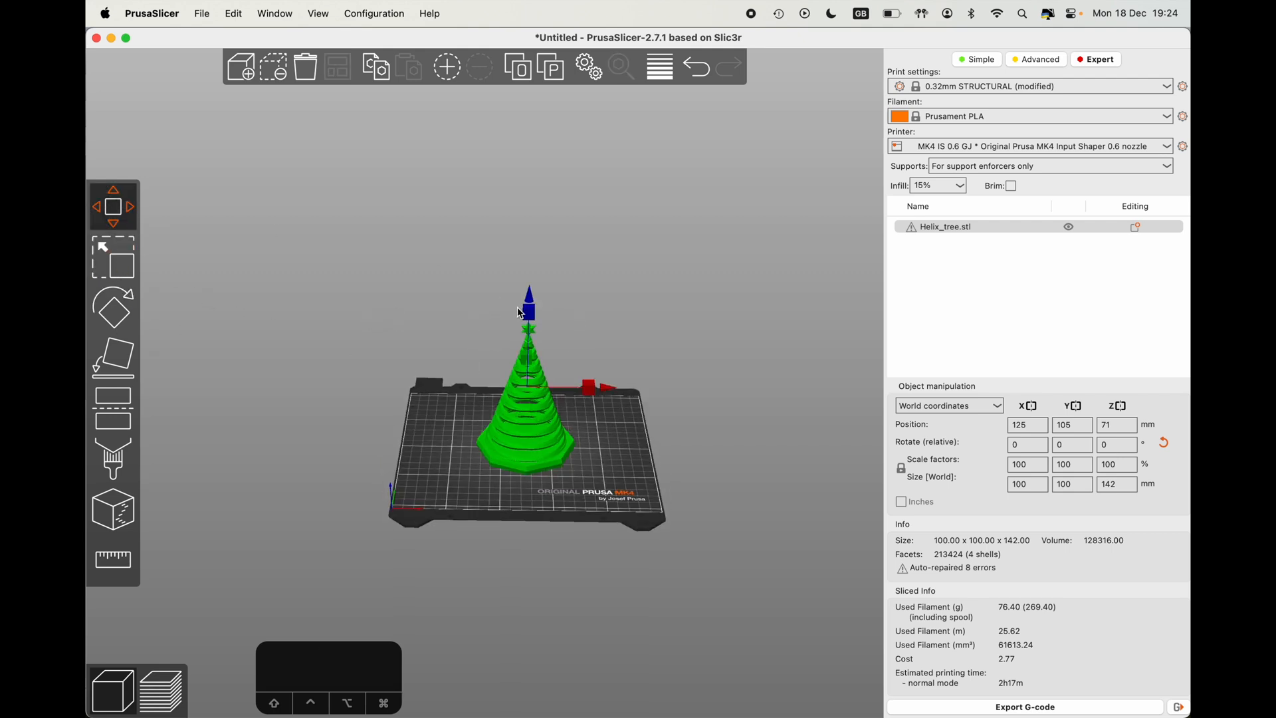
drag(530, 307, 535, 334)
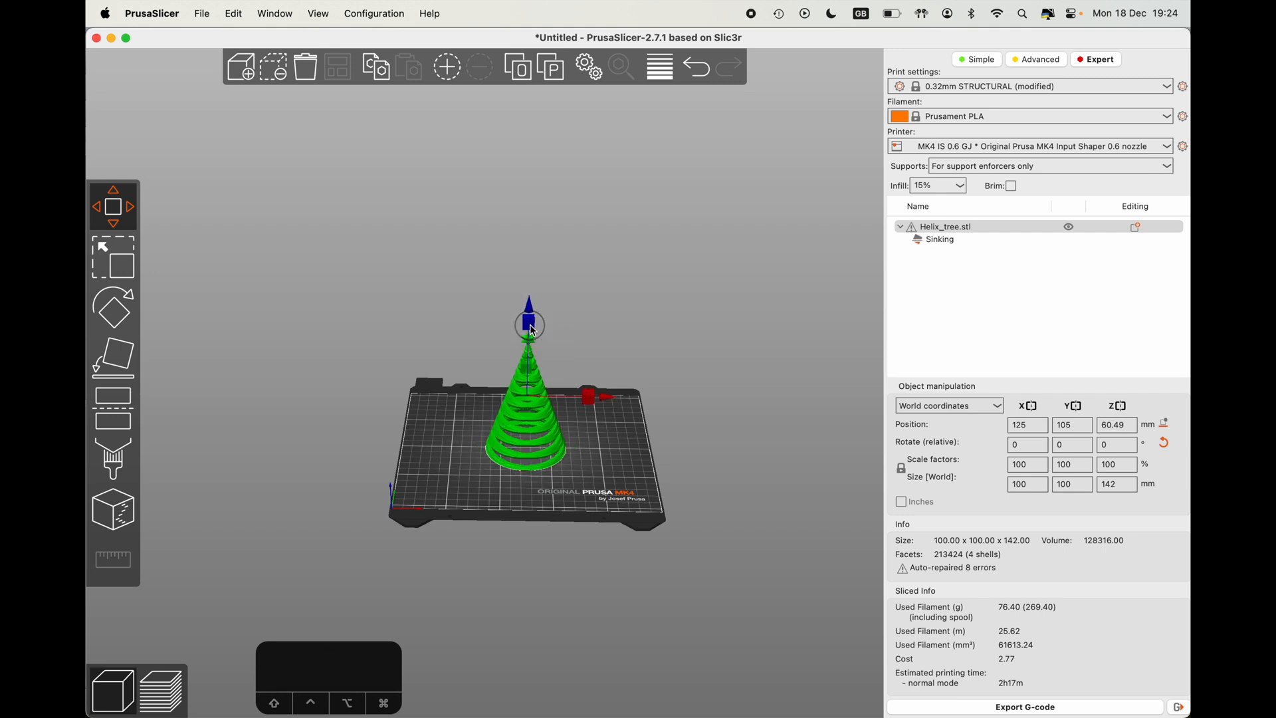
drag(601, 485, 575, 464)
scroll(668, 492, up, 5)
drag(678, 478, 677, 490)
drag(491, 248, 502, 247)
drag(641, 489, 703, 514)
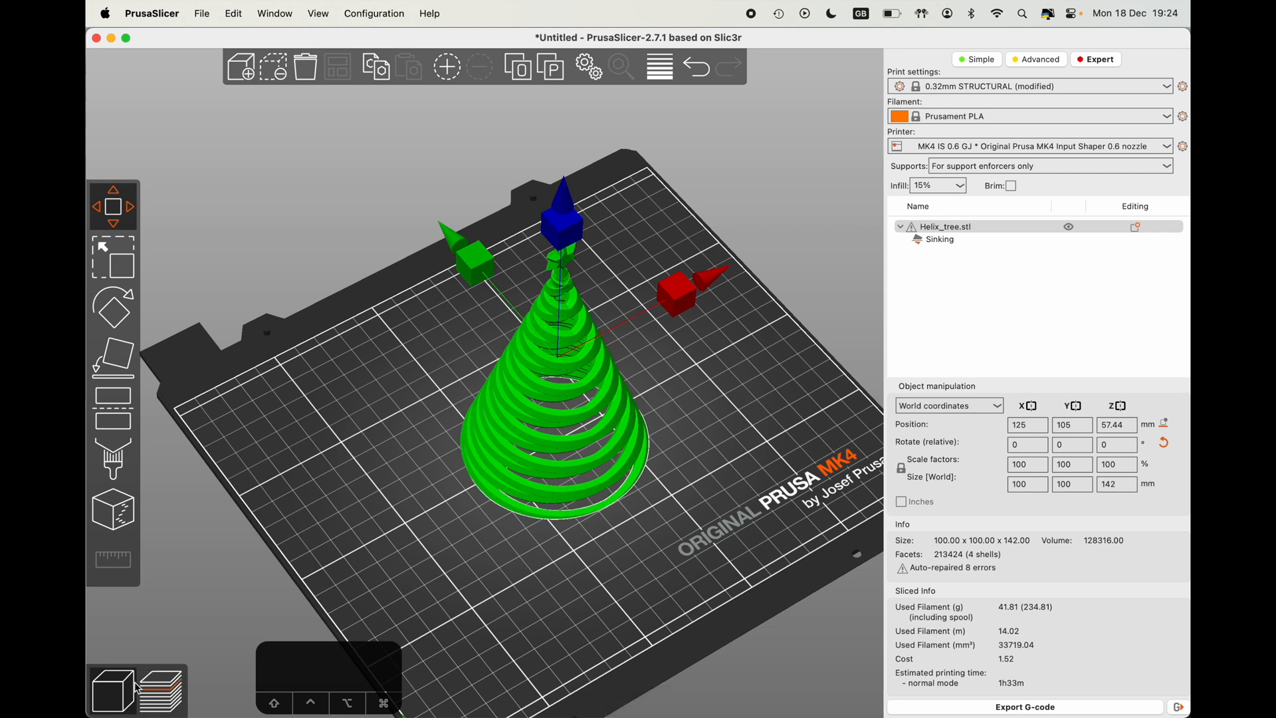
- Open the sliced preview of the sunken tree, set the supports to Everywhere and inspect the generated support material
click(157, 692)
mouse_move(672, 513)
mouse_down()
mouse_move(649, 501)
mouse_move(656, 513)
mouse_up()
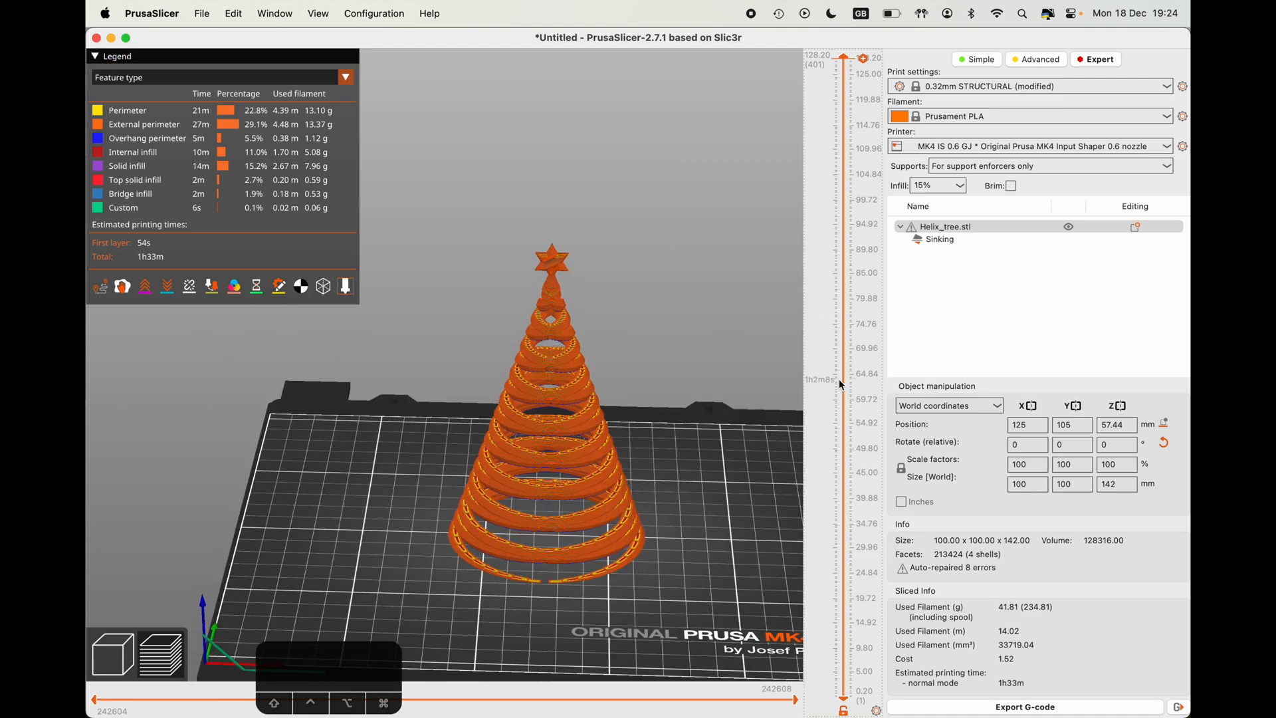
click(989, 171)
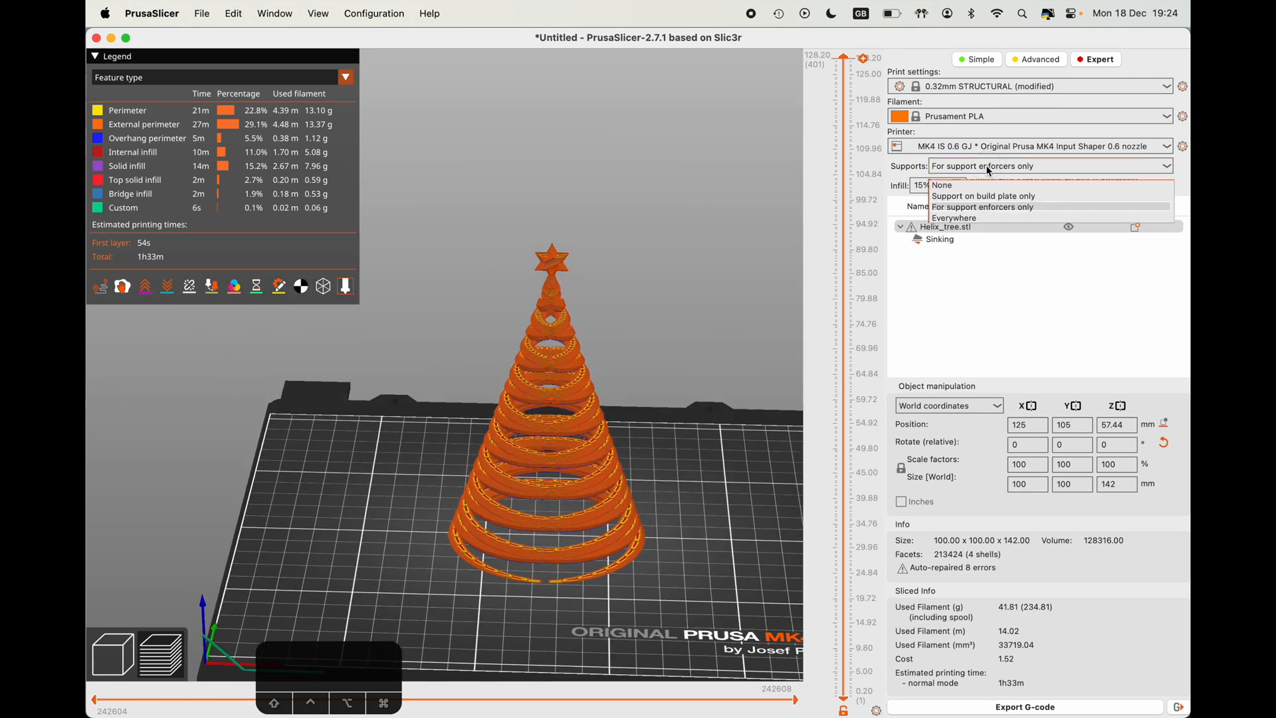
click(992, 214)
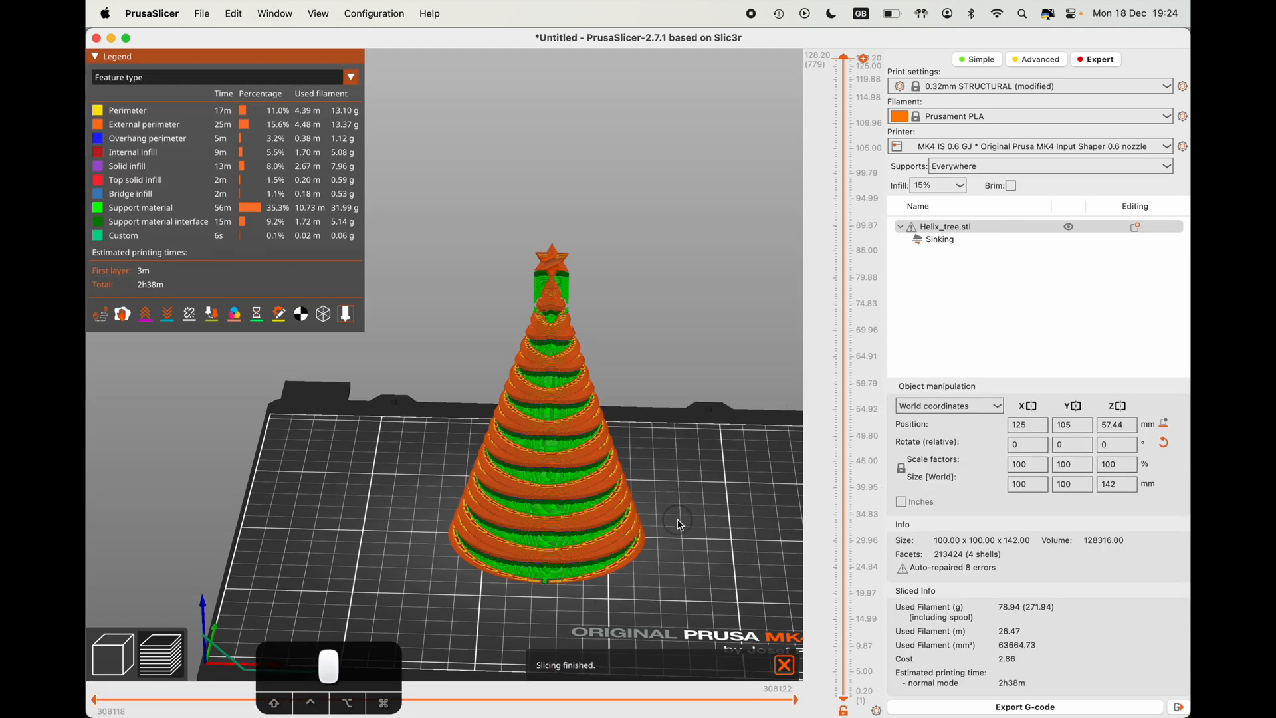
mouse_move(682, 509)
mouse_down()
mouse_move(681, 476)
mouse_move(680, 525)
mouse_move(667, 528)
mouse_up()
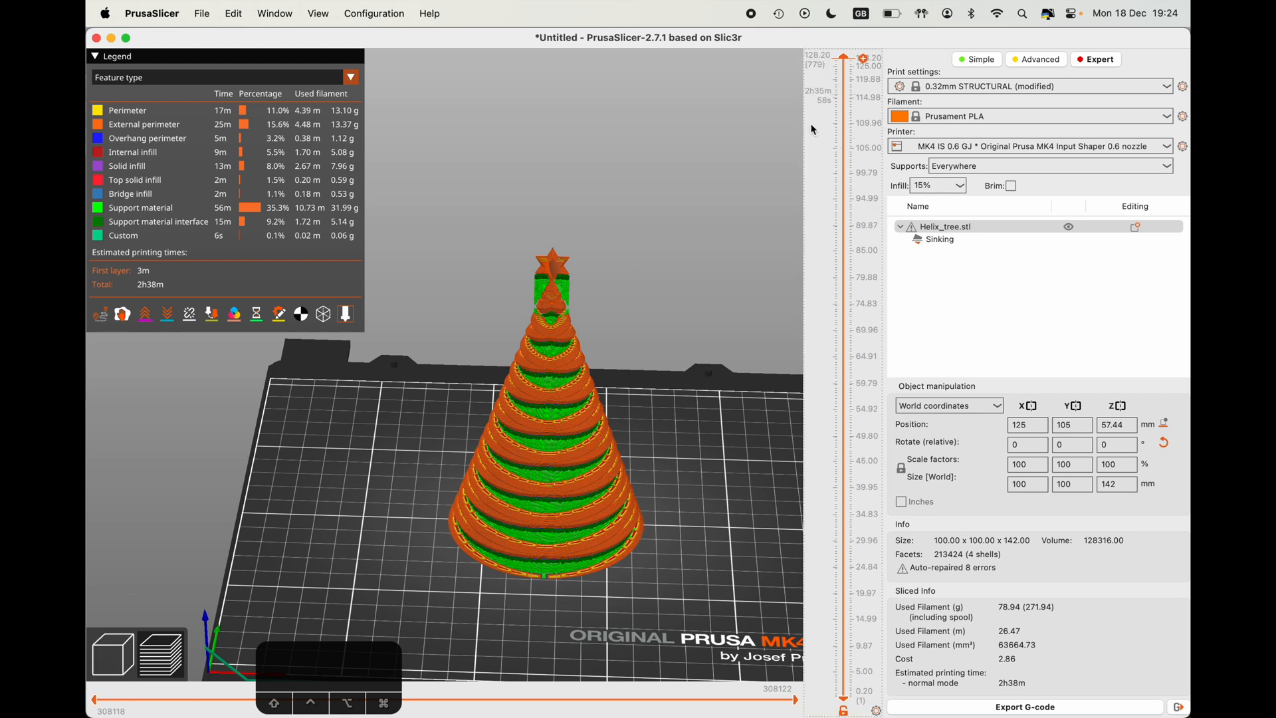
- Scale the tree uniformly to 150% and view it level with the print bed in the 3D editor
click(1039, 470)
text(150)
key(Tab)
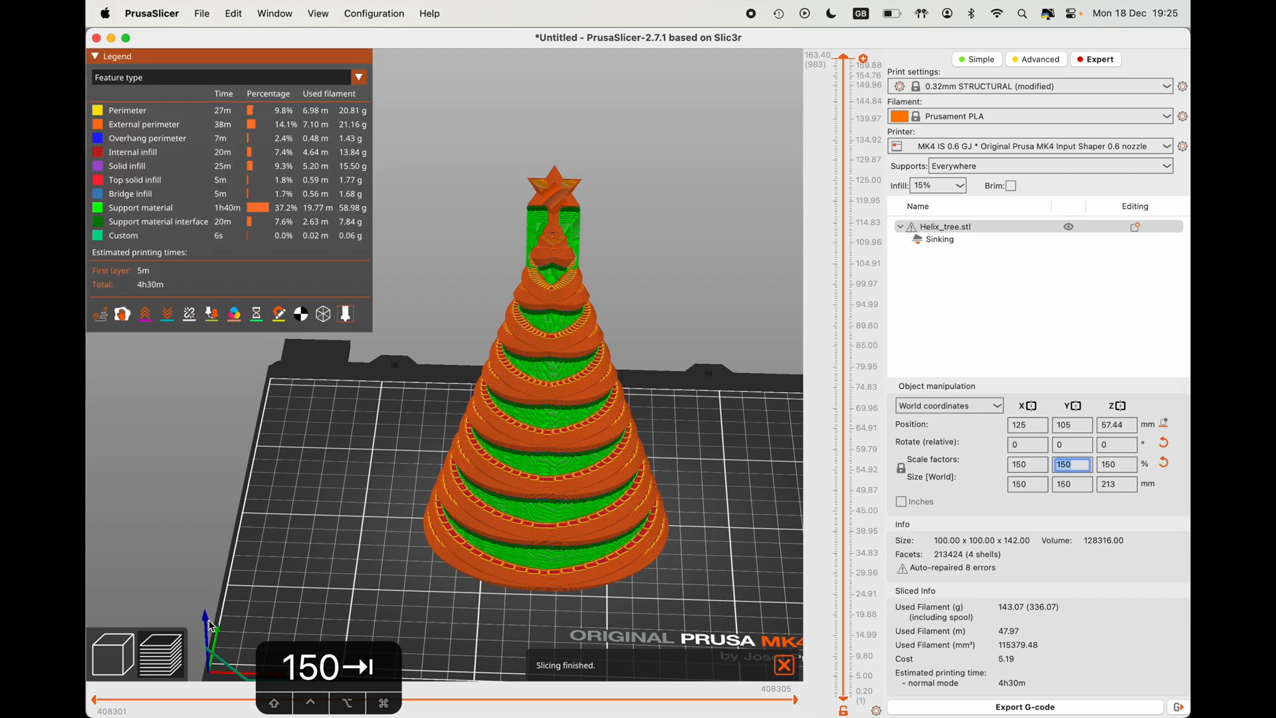
click(115, 681)
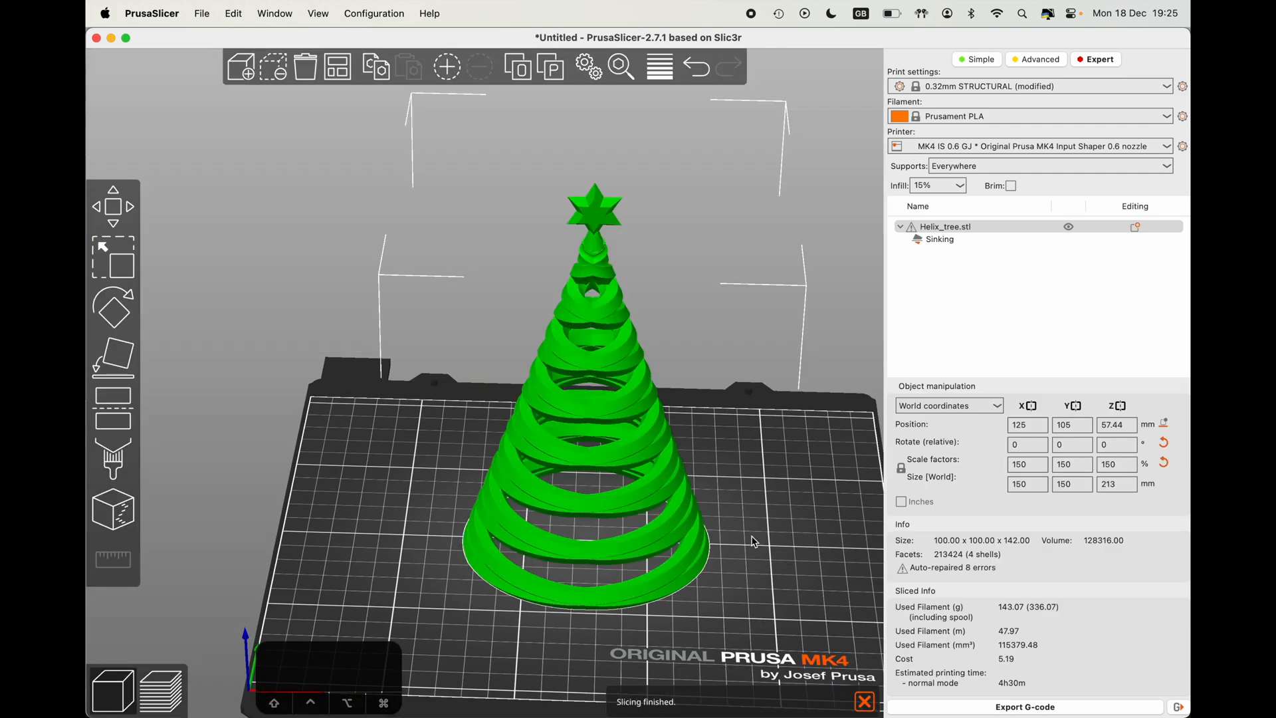
scroll(761, 536, down, 5)
drag(718, 540, 712, 527)
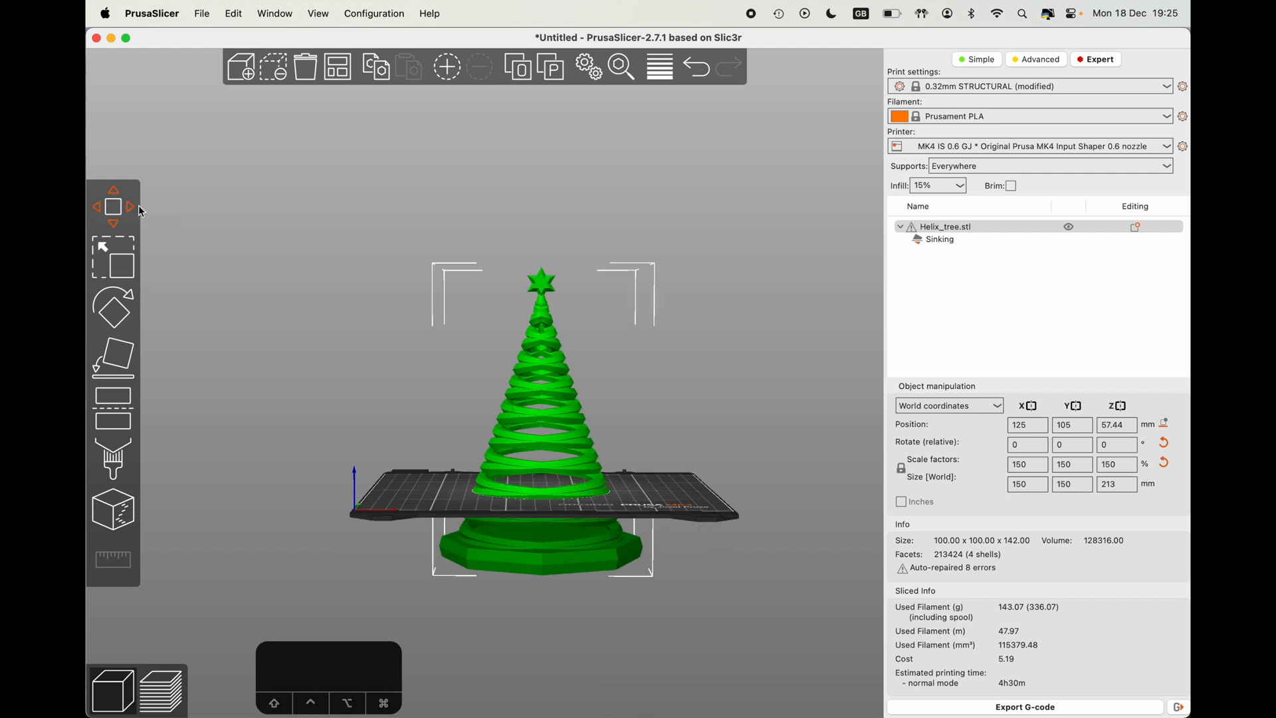
- Raise the tree with the Move tool to a Z position of about 87.82 mm and slice it for preview
click(116, 213)
drag(541, 253, 543, 219)
click(162, 689)
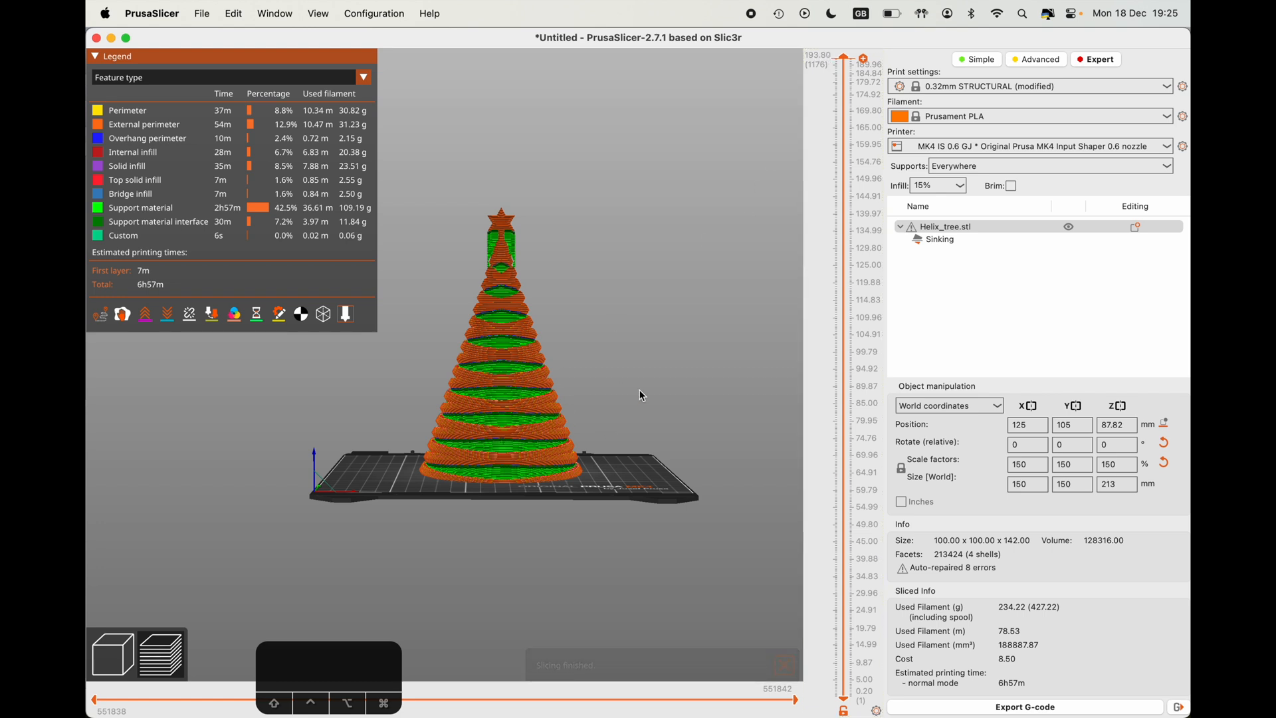
- Scale the sliced tree uniformly to 160%
click(1029, 465)
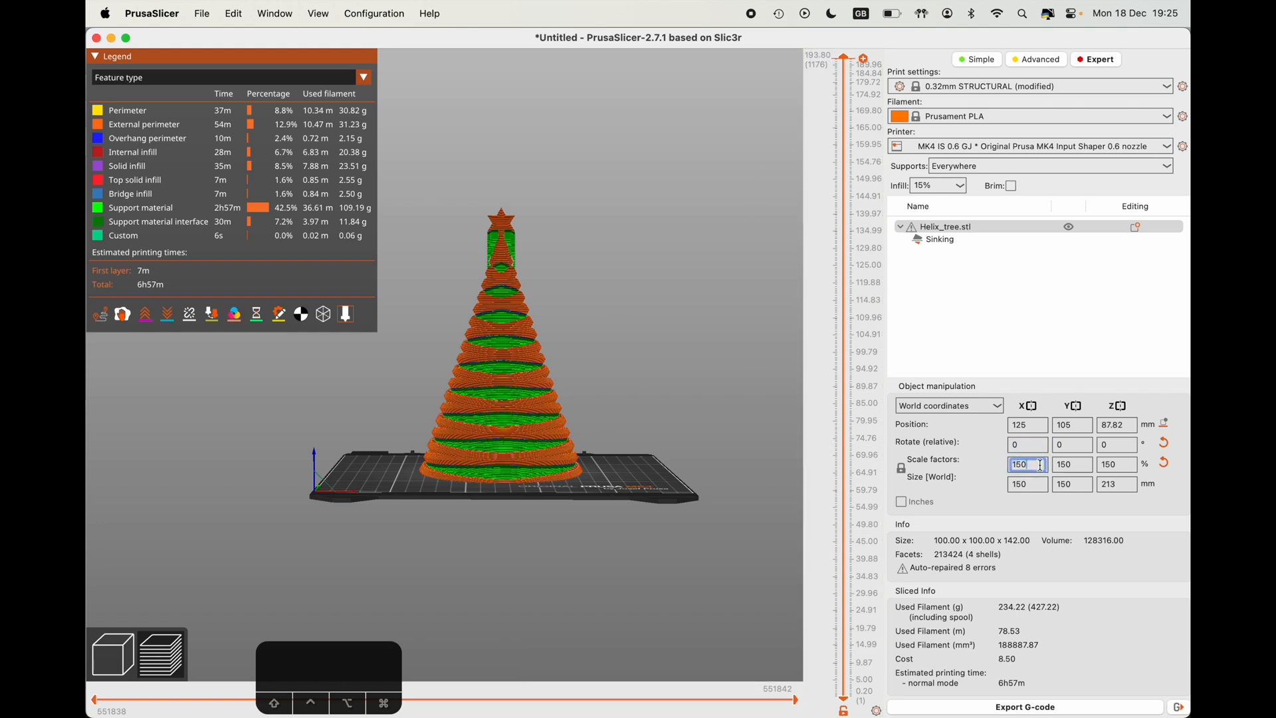
key(BackSpace)
text(6)
key(Tab)
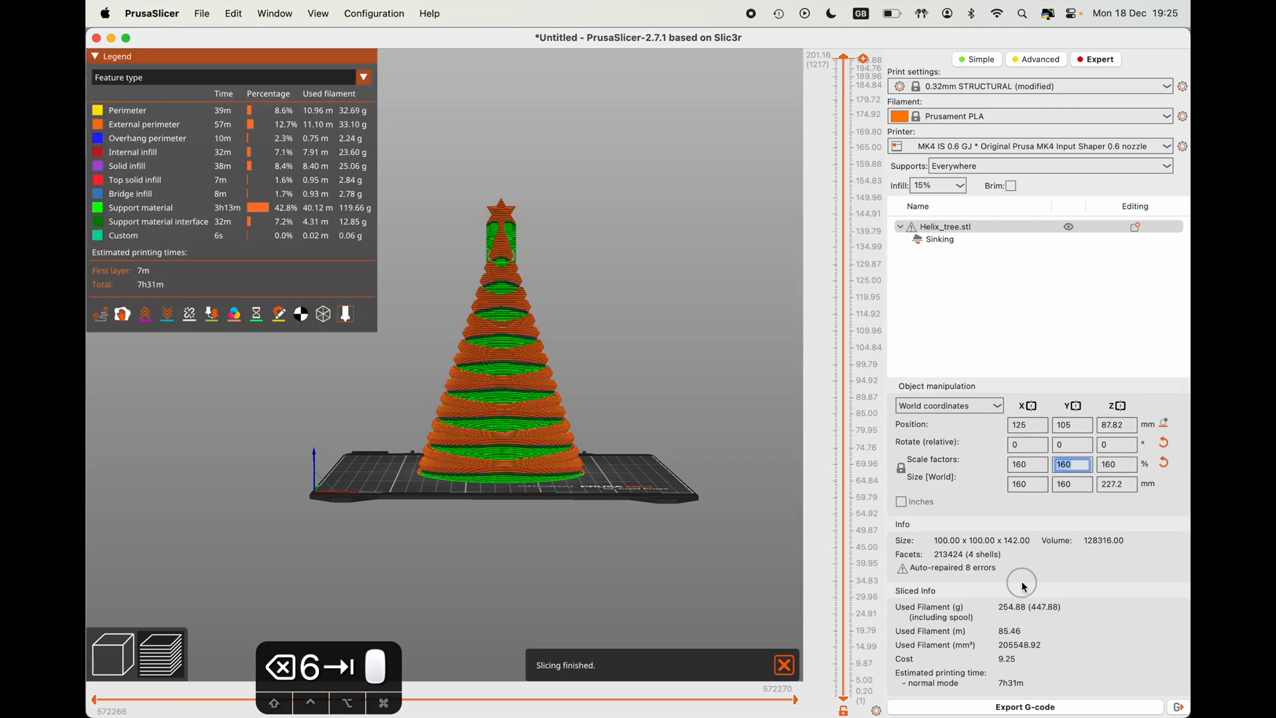
- Scale the tree uniformly to 170%
click(1024, 465)
key(BackSpace)
text(7)
key(Tab)
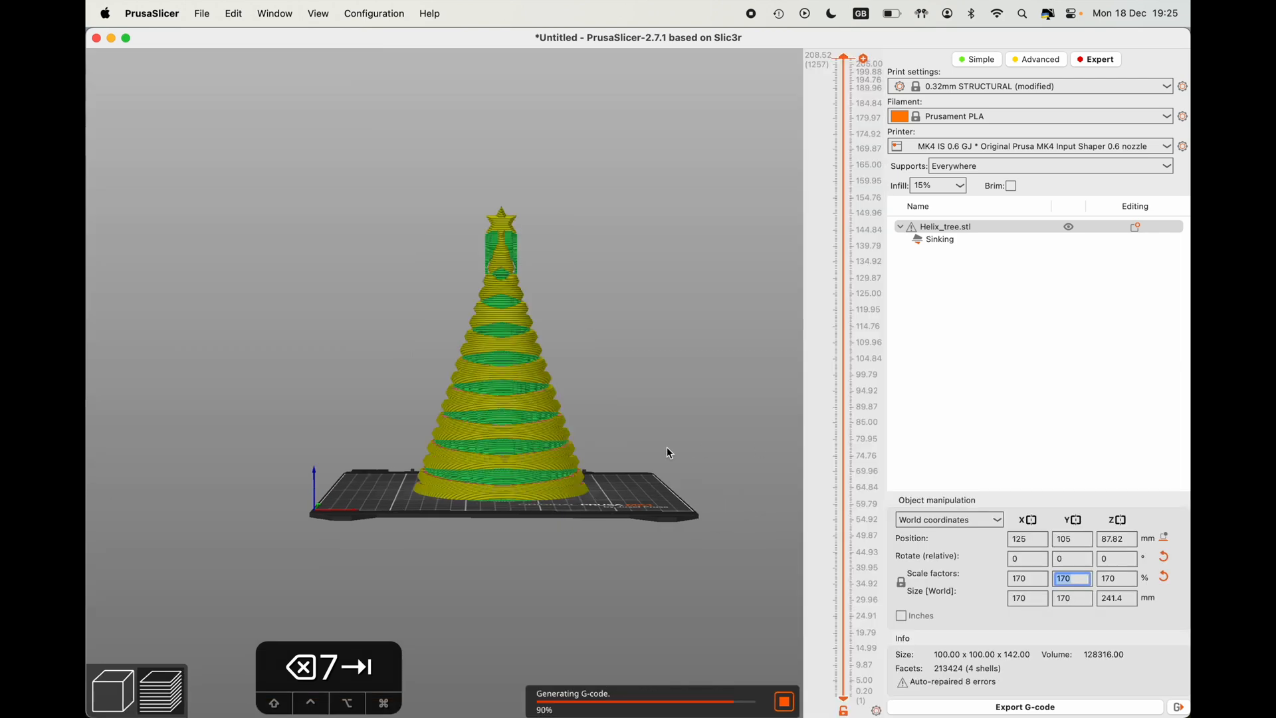
- In the 3D editor, reselect the tree and raise it to a Z position of about 98.92 mm
click(114, 691)
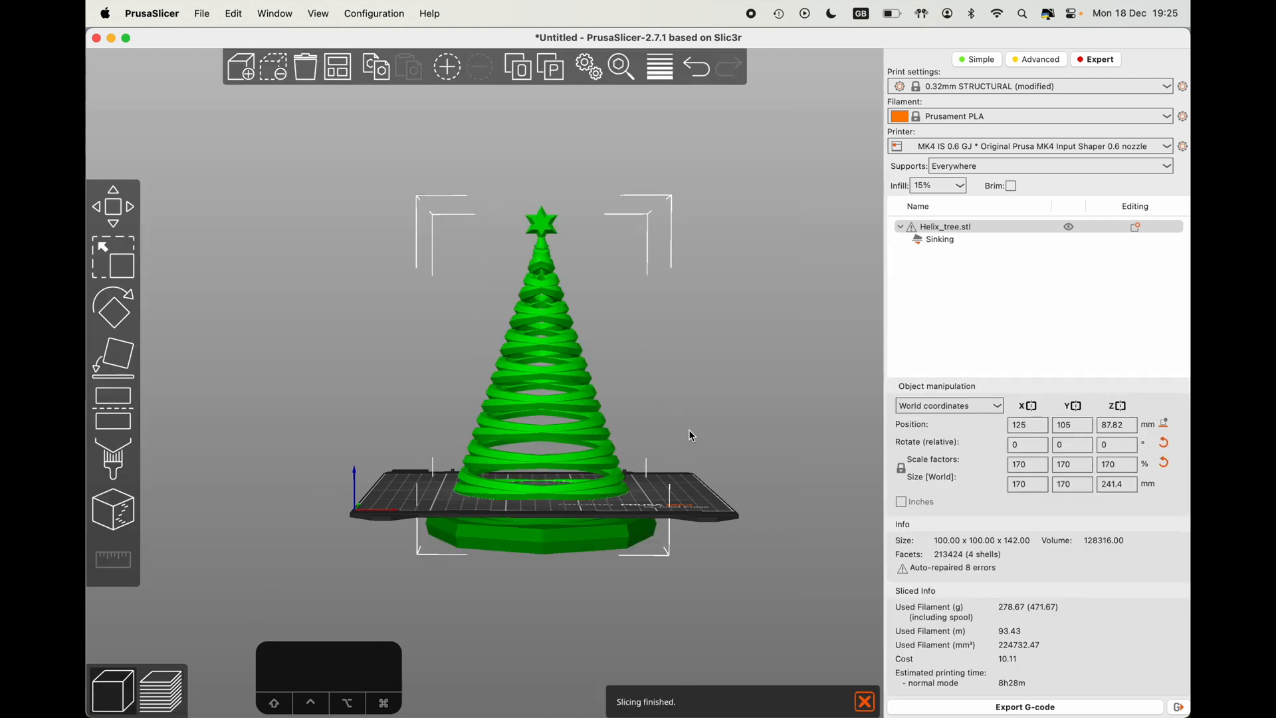
click(684, 409)
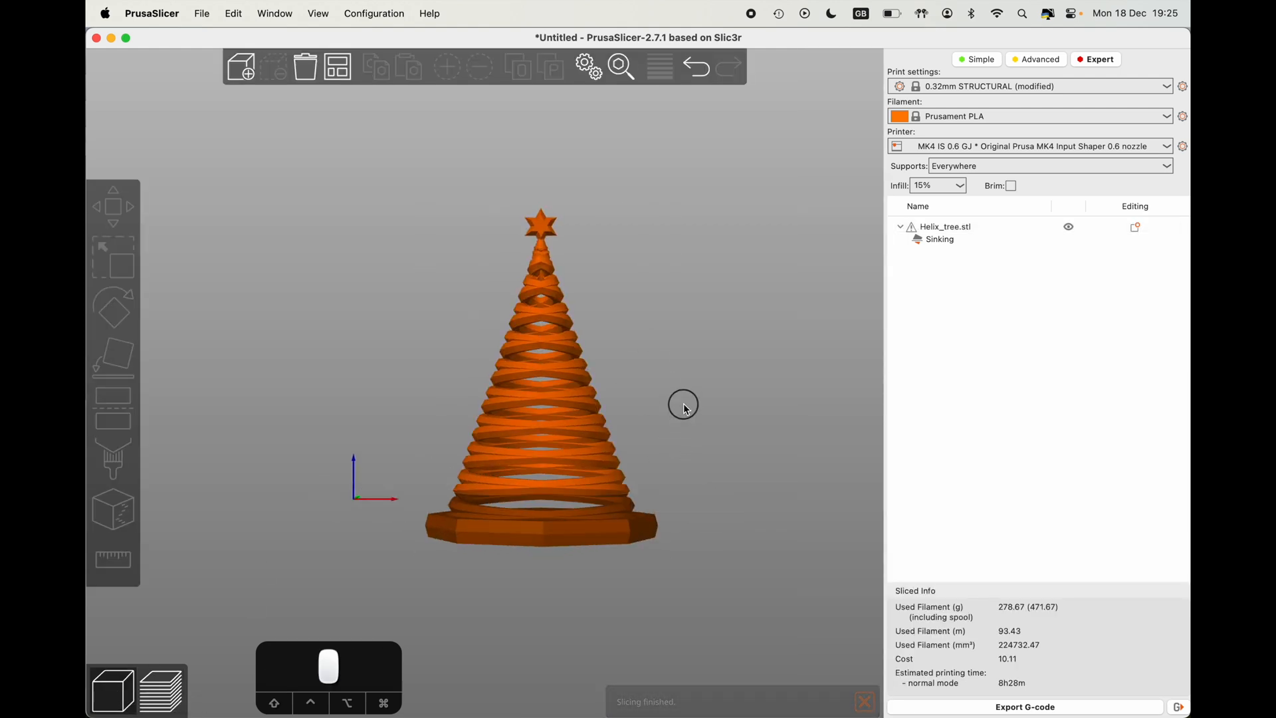
click(539, 227)
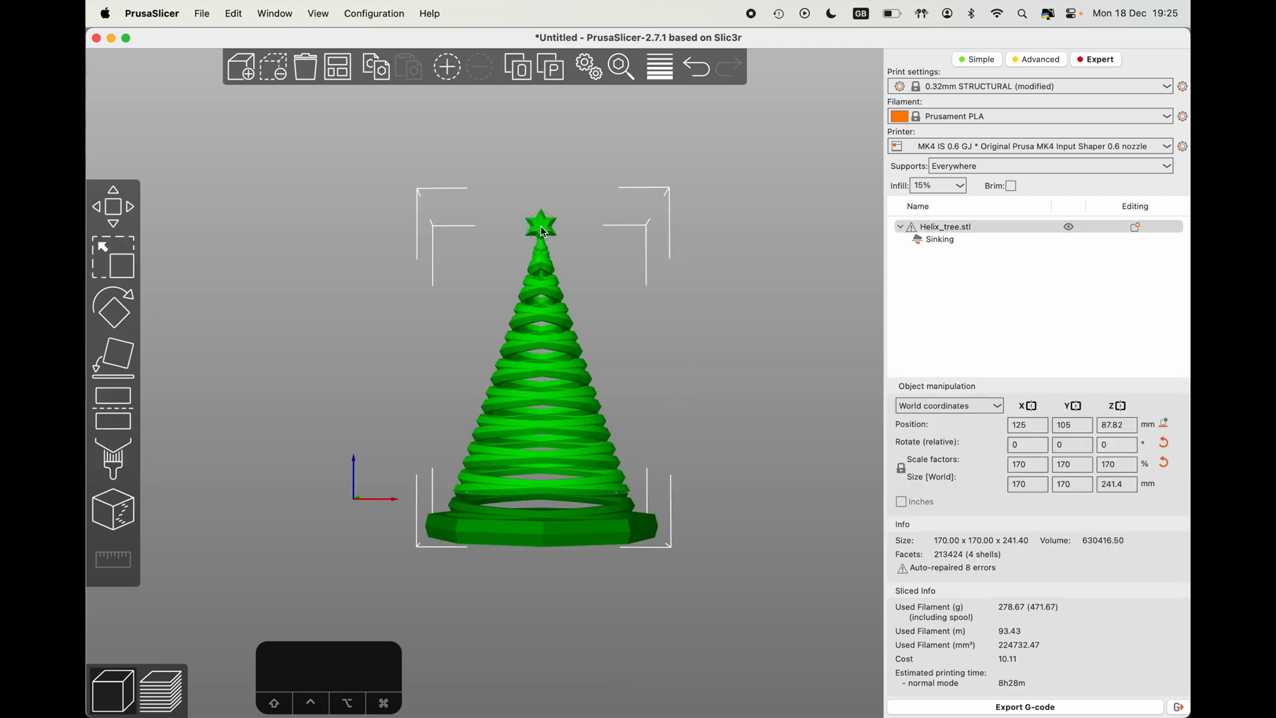
click(103, 200)
drag(542, 194, 542, 179)
drag(595, 227, 602, 243)
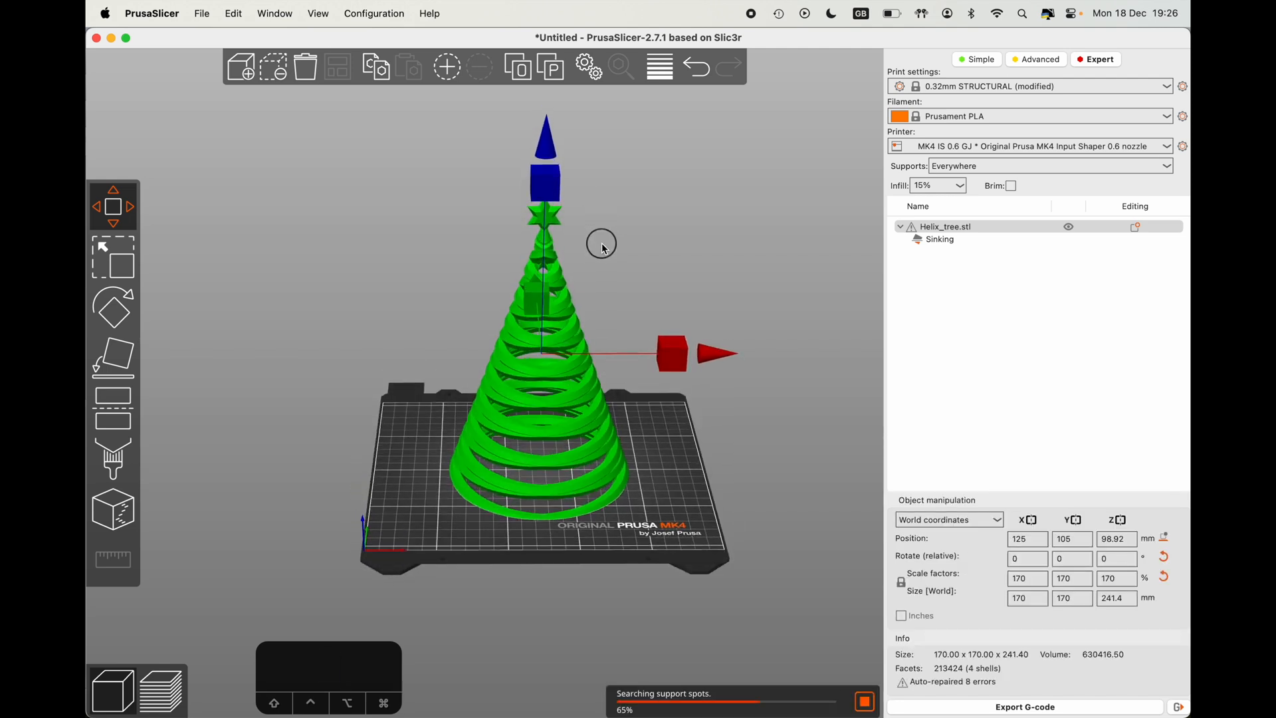
- Slice the raised tree and inspect its overall support material from the side and front in the preview
click(150, 691)
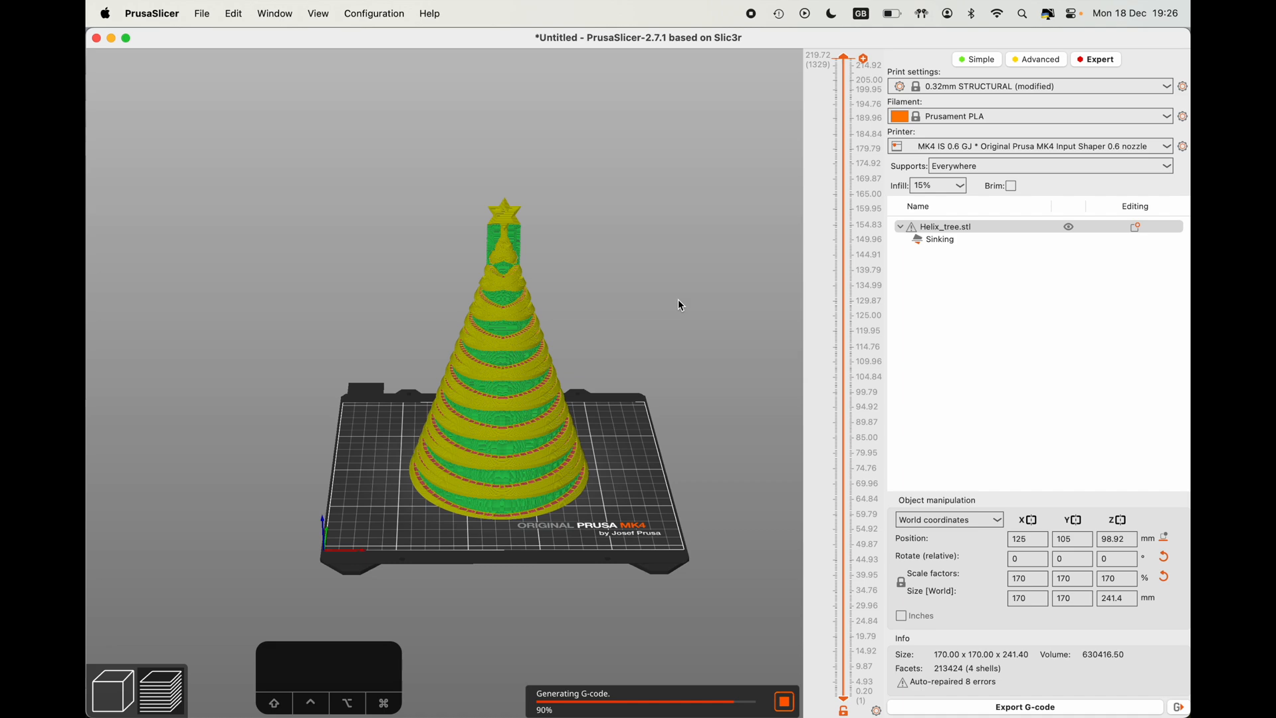
drag(614, 287, 575, 296)
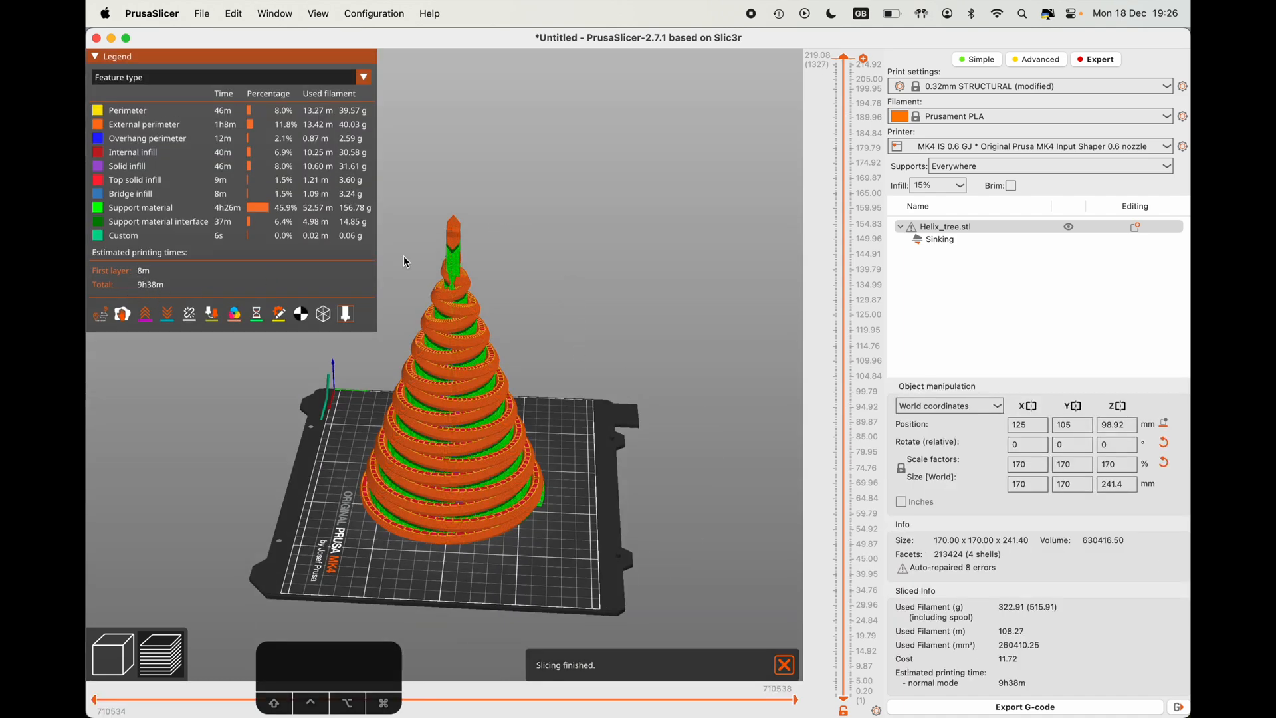
drag(505, 289, 547, 286)
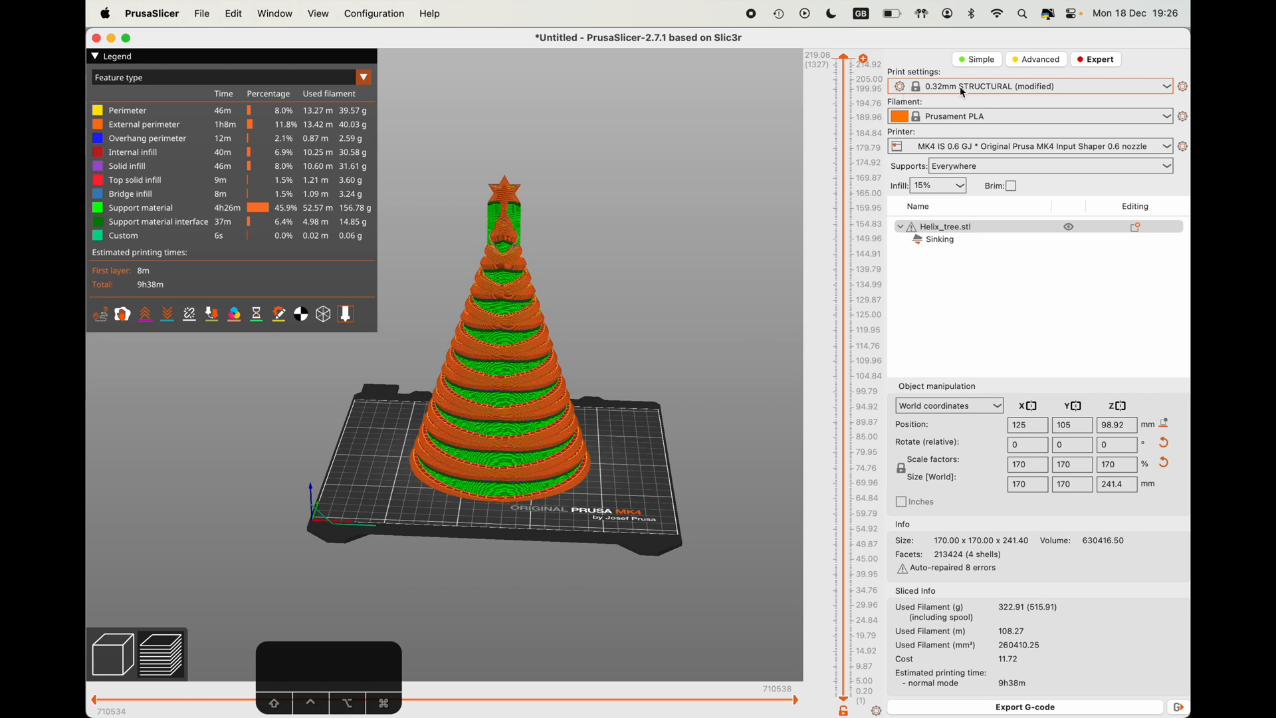
scroll(618, 188, up, 5)
scroll(618, 188, down, 5)
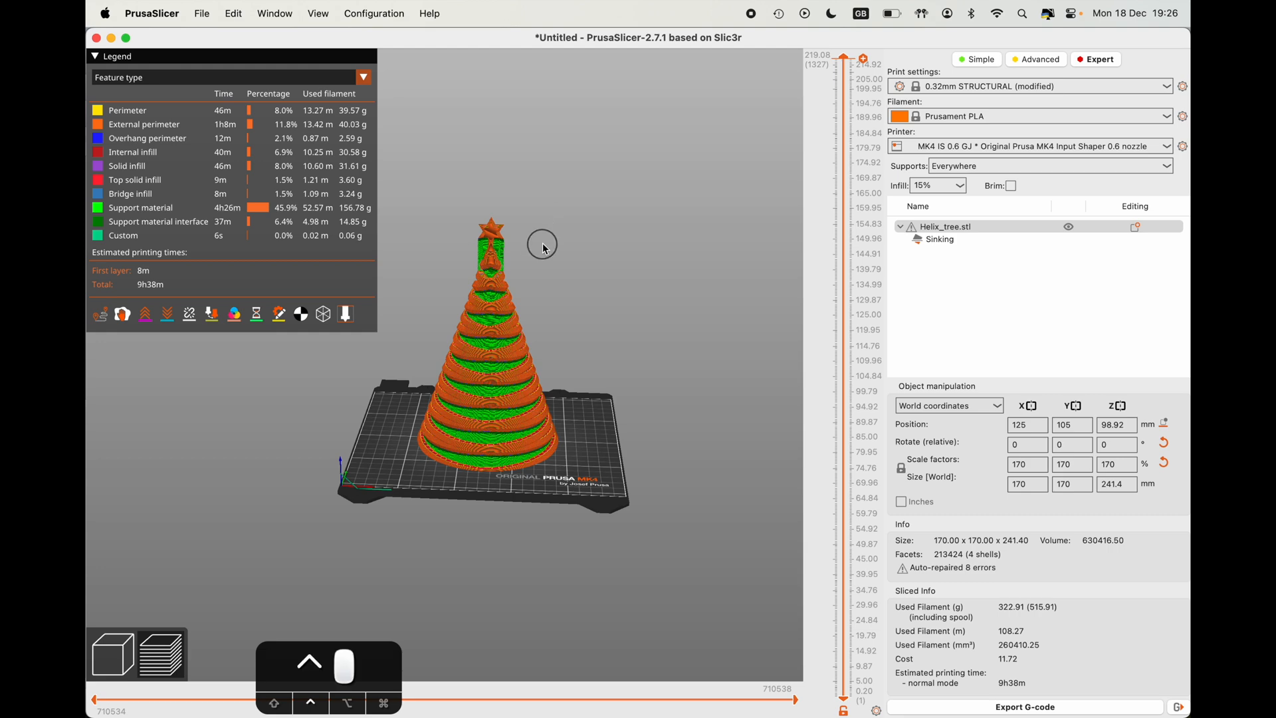
- Examine the supports around the star and upper coils up close and compare them with the unsliced model
scroll(552, 266, up, 5)
drag(549, 341, 599, 297)
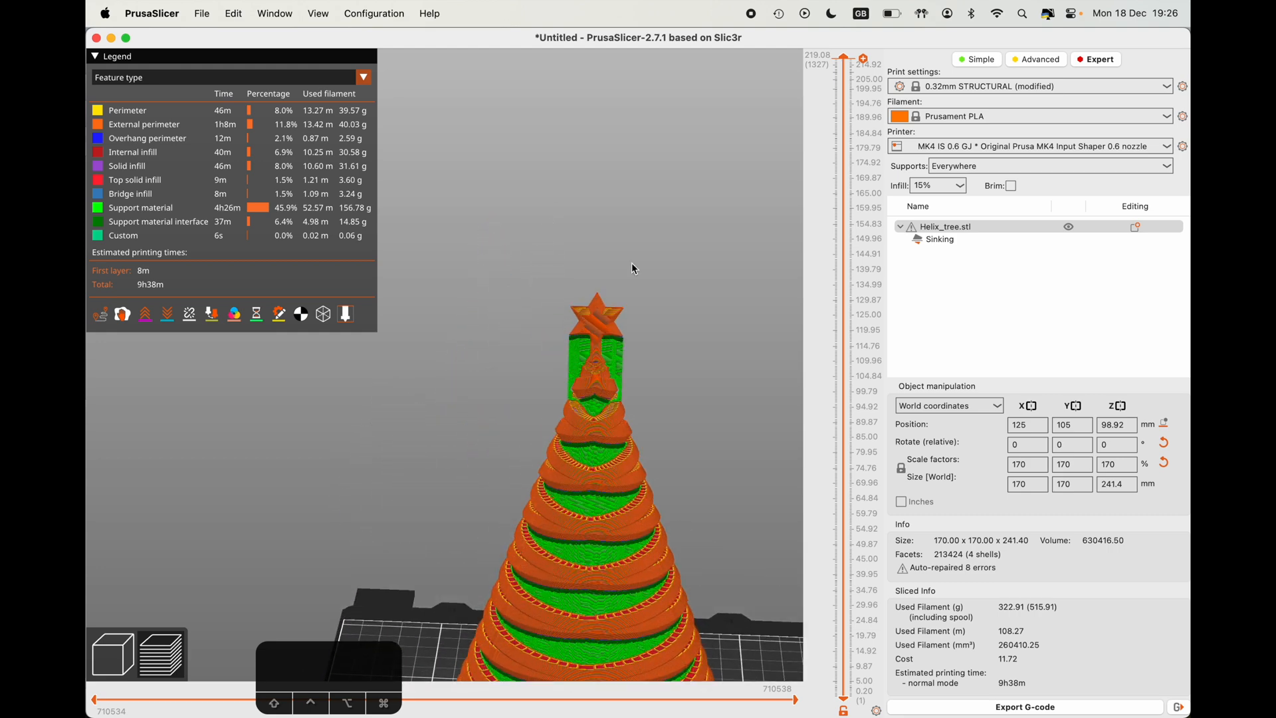
drag(704, 310, 699, 353)
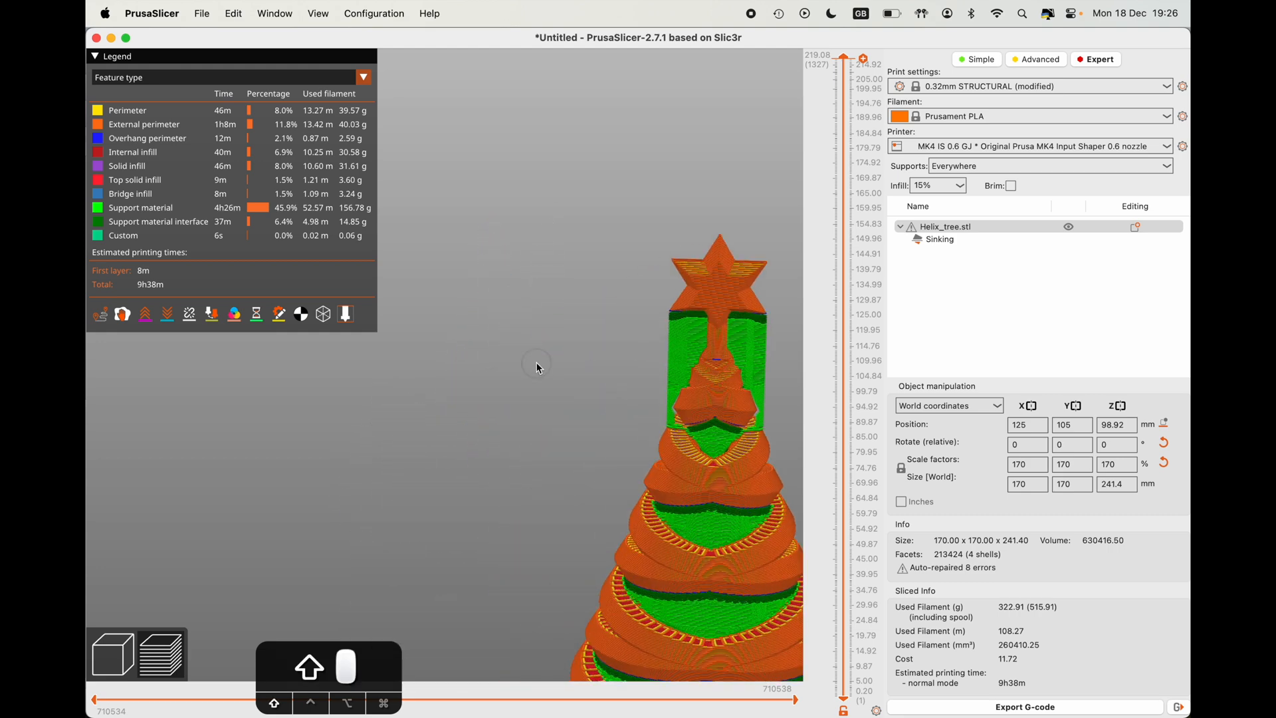
drag(536, 367, 518, 368)
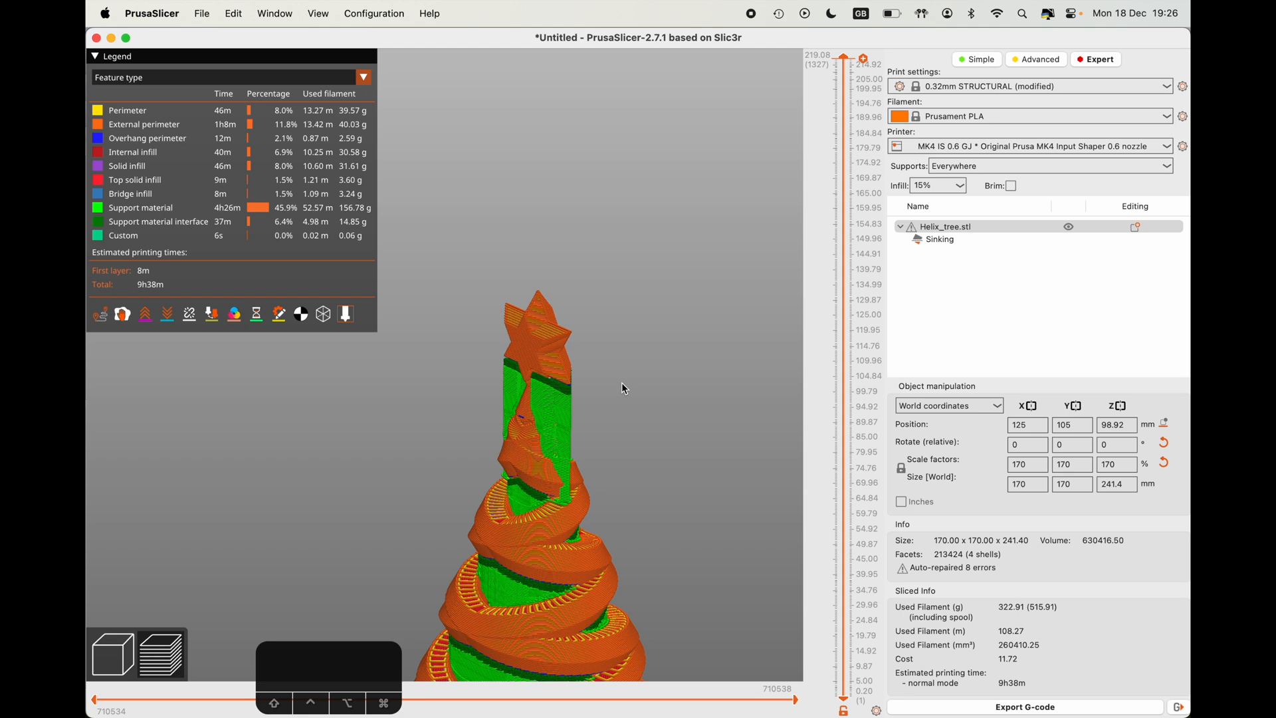
mouse_move(625, 389)
mouse_down()
mouse_move(596, 388)
mouse_move(623, 379)
mouse_up()
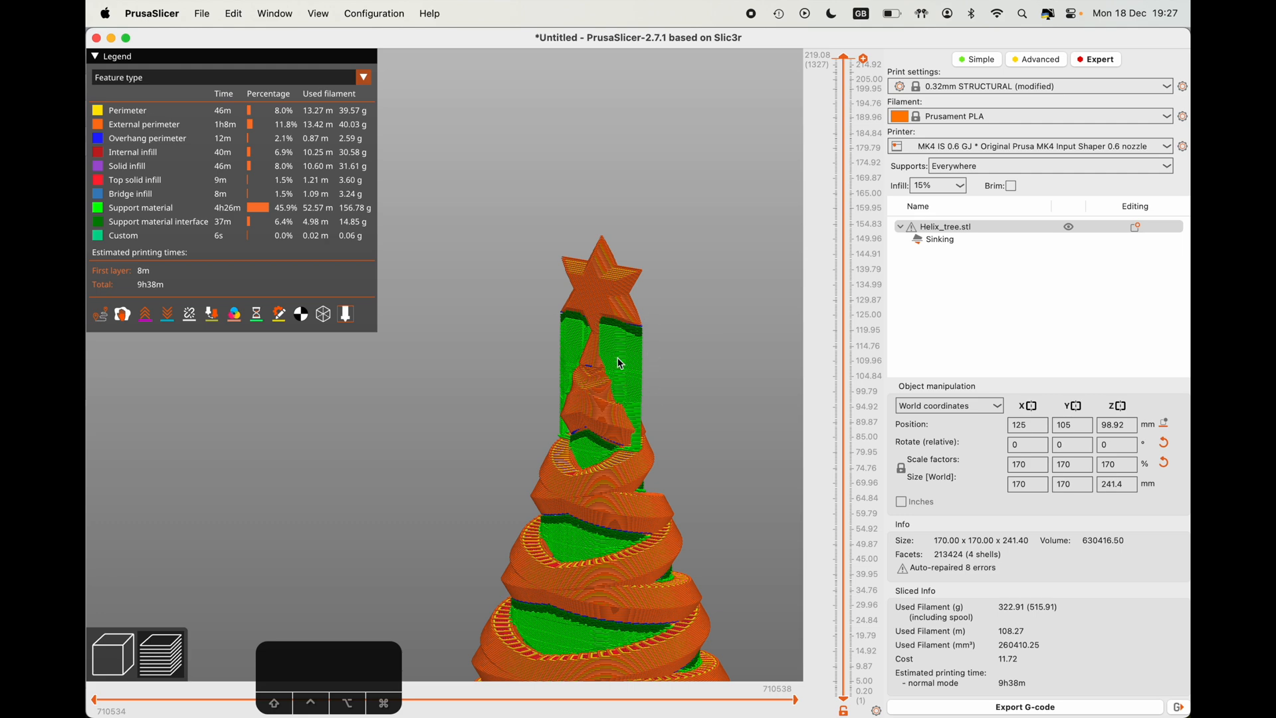
drag(632, 397, 694, 374)
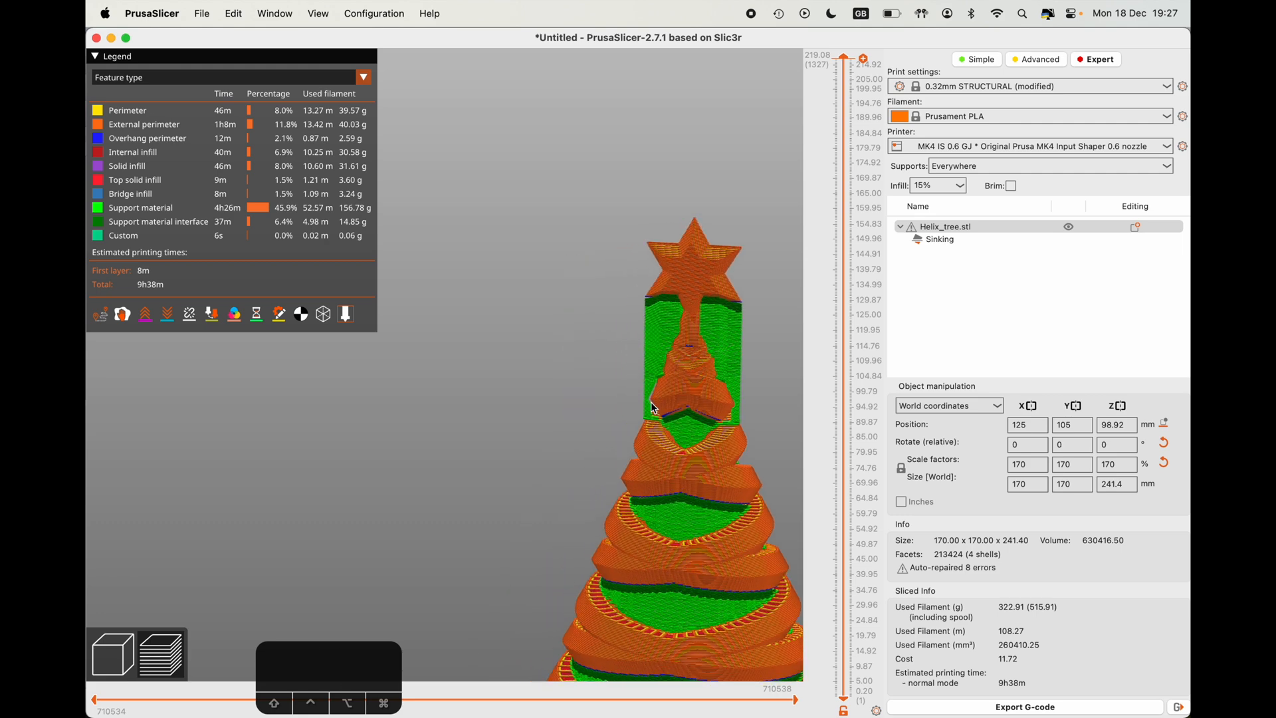
ctrl+click(586, 292)
ctrl+drag(586, 293, 456, 328)
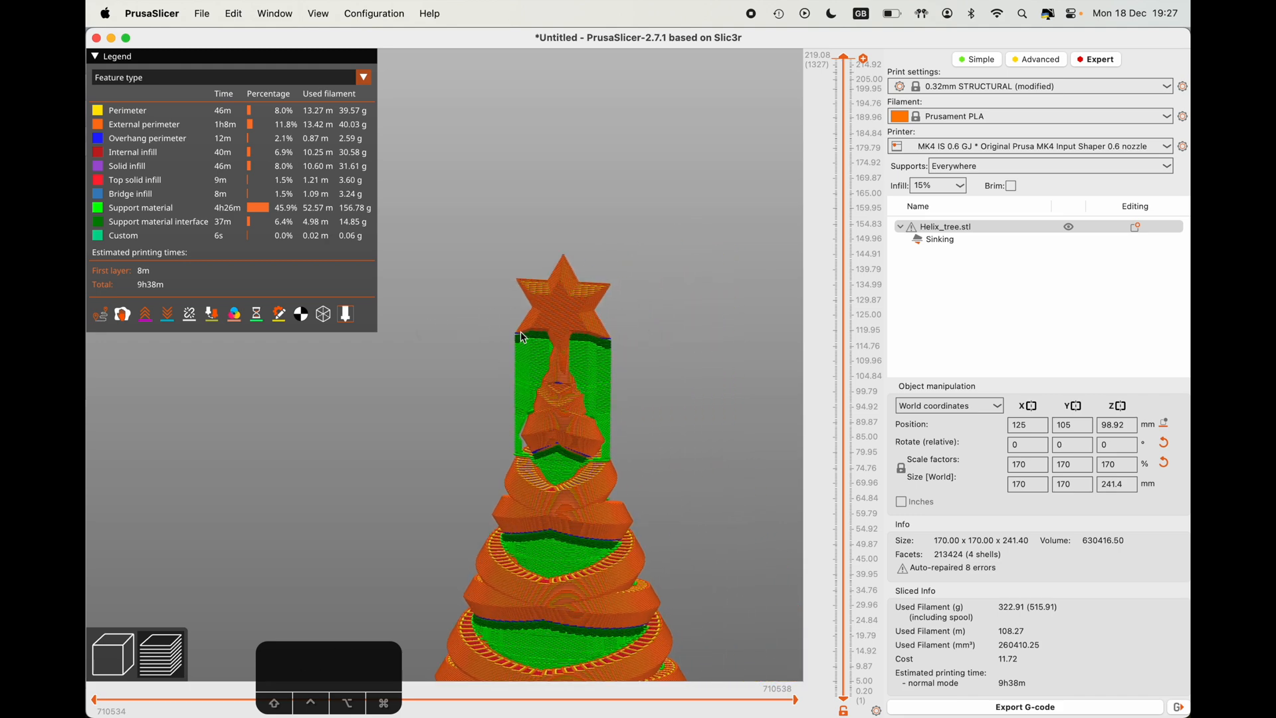
click(133, 642)
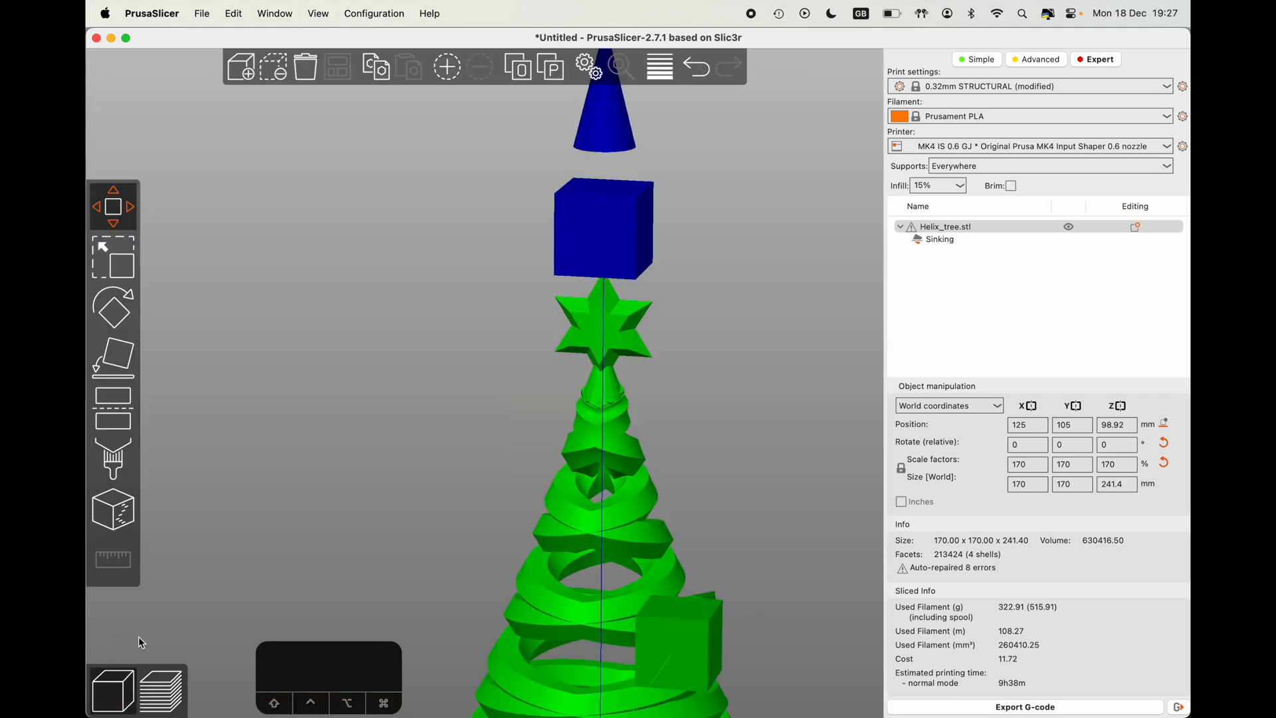
click(180, 688)
- Step through the preview layers beneath the star and add a colour change at about 192.84 mm height
click(845, 59)
drag(847, 63, 845, 139)
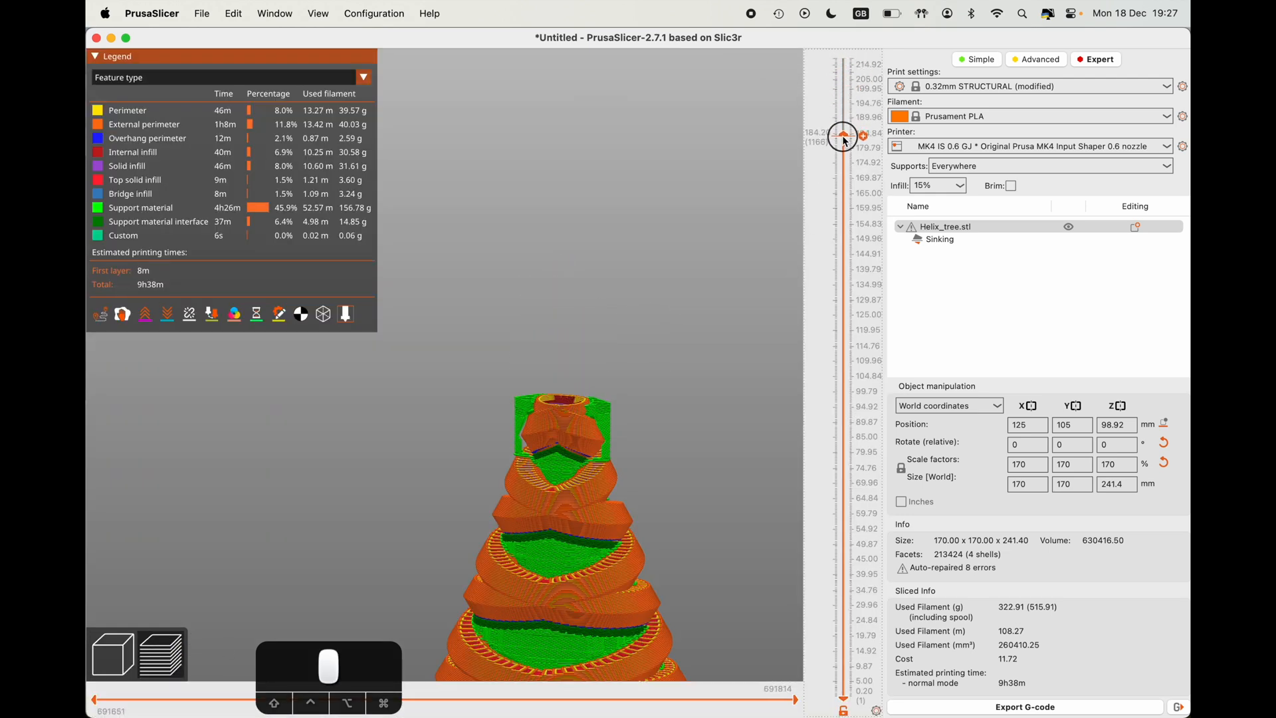
drag(632, 318, 613, 408)
scroll(602, 452, up, 10)
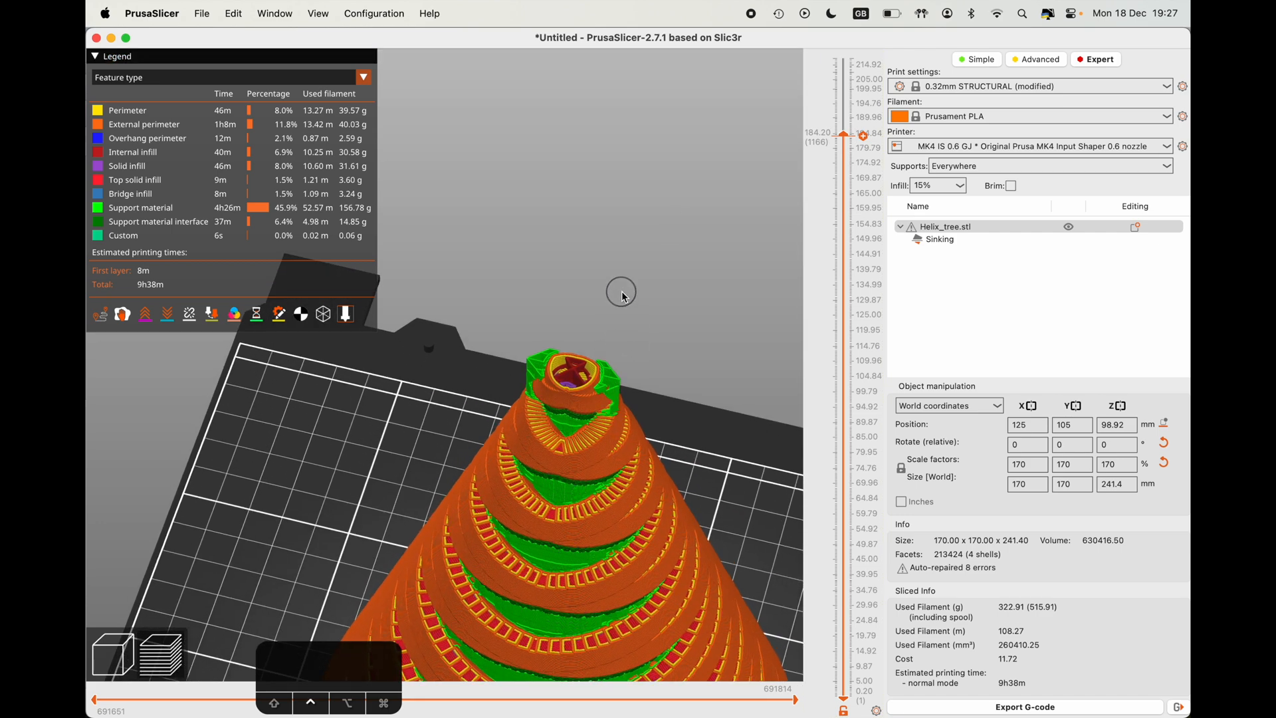
drag(732, 267, 710, 269)
mouse_move(849, 138)
mouse_down()
mouse_move(847, 153)
mouse_move(849, 116)
mouse_up()
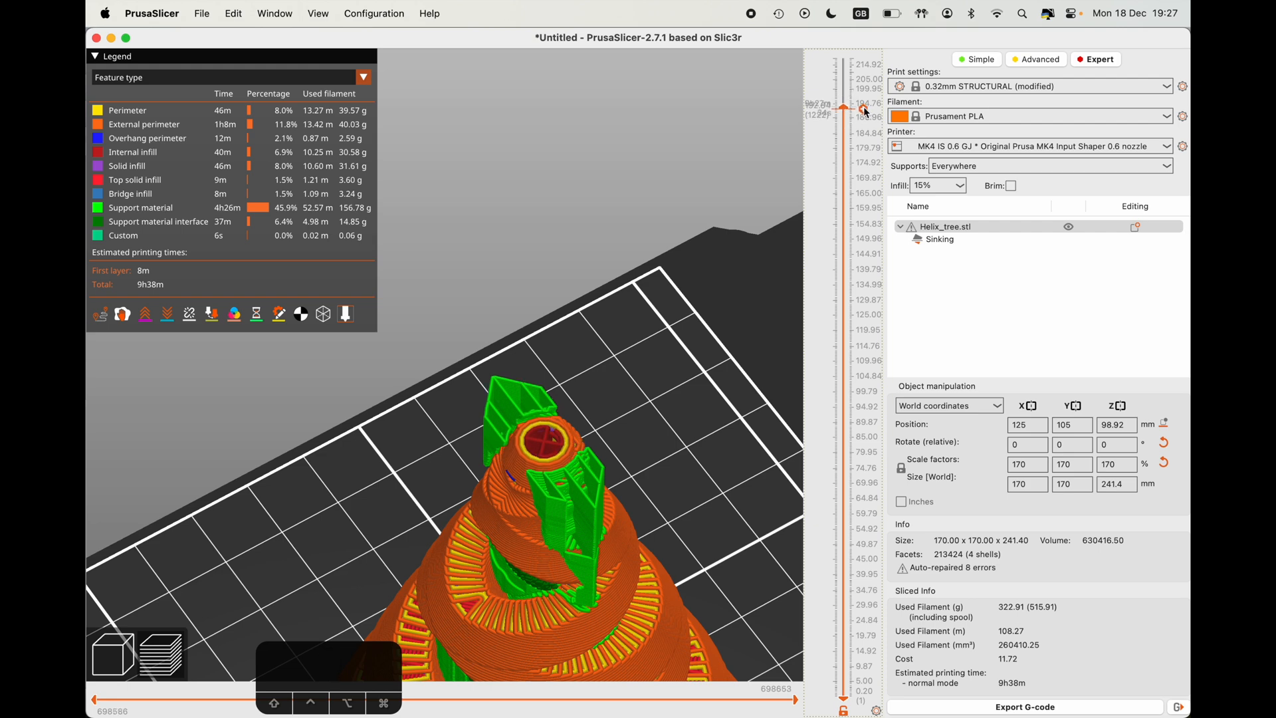
click(863, 108)
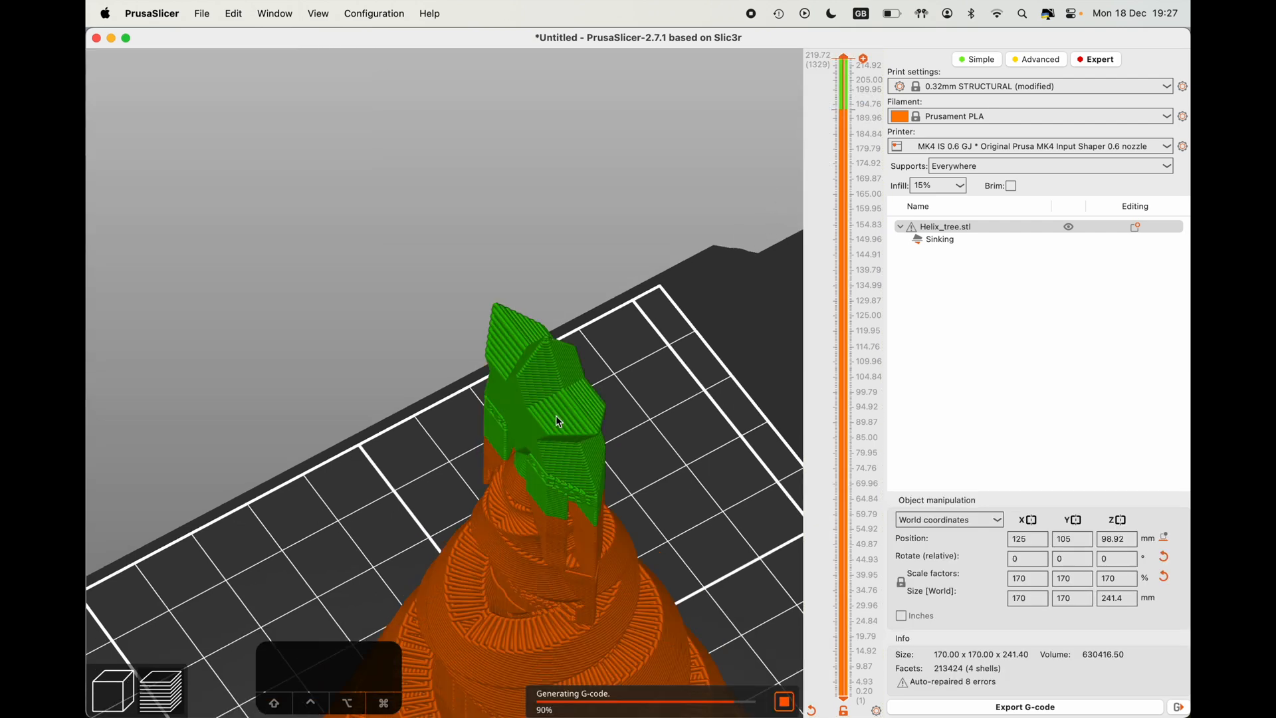
- Inspect the colour change below the star from the front and restore the layer preview to full height
drag(637, 284, 618, 319)
scroll(615, 314, down, 5)
shift+drag(644, 239, 645, 236)
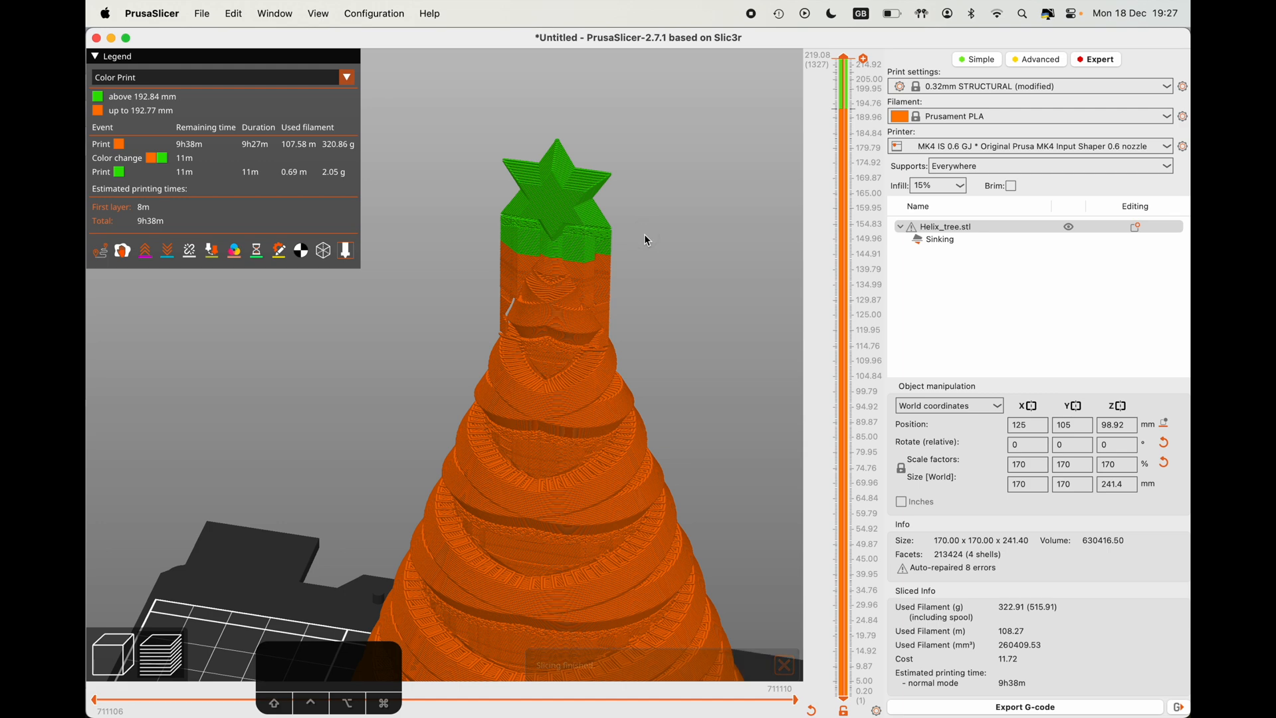
scroll(644, 234, down, 3)
click(846, 88)
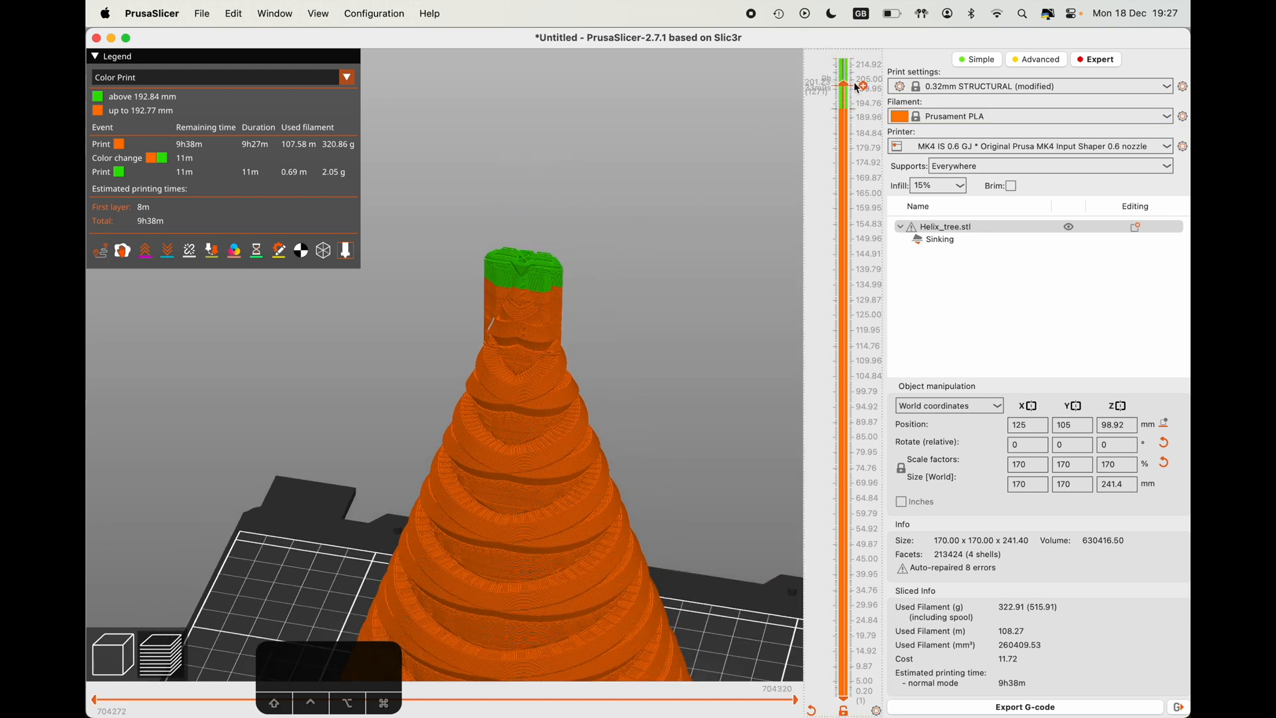
drag(849, 87, 855, 67)
- Set the Prusament PLA filament's display colour to green
click(899, 116)
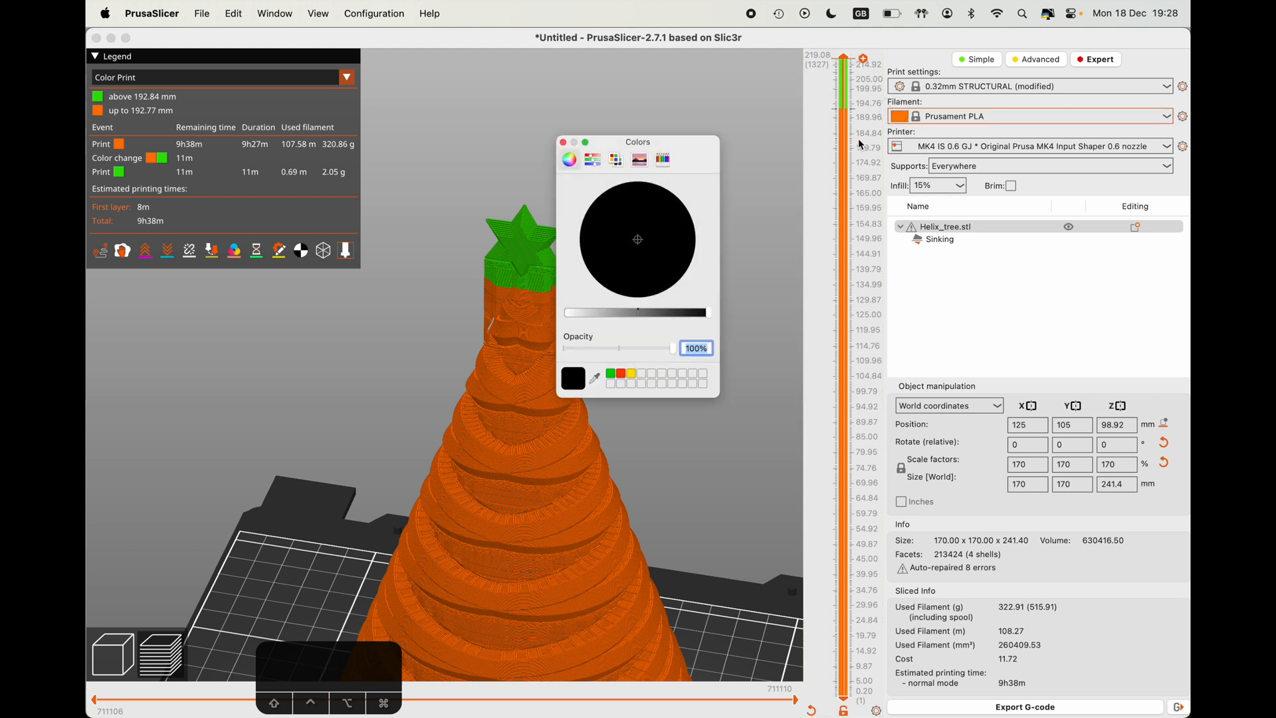
click(616, 381)
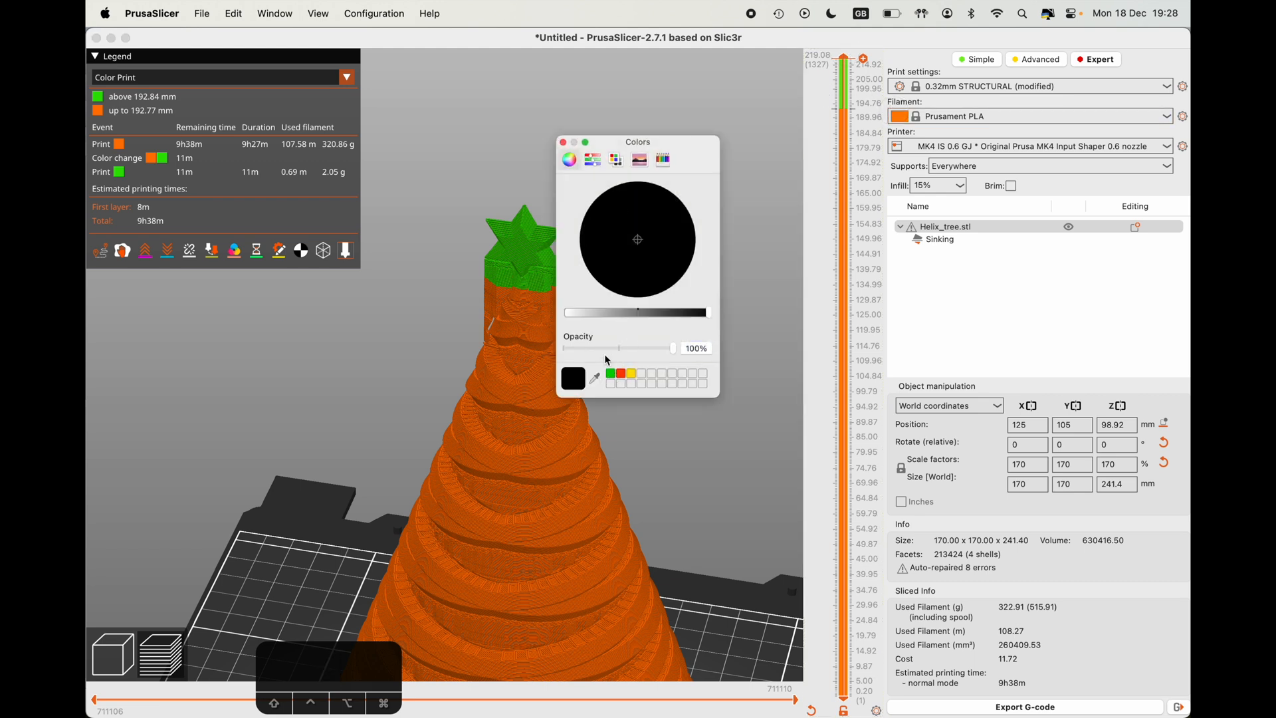
click(610, 374)
click(563, 143)
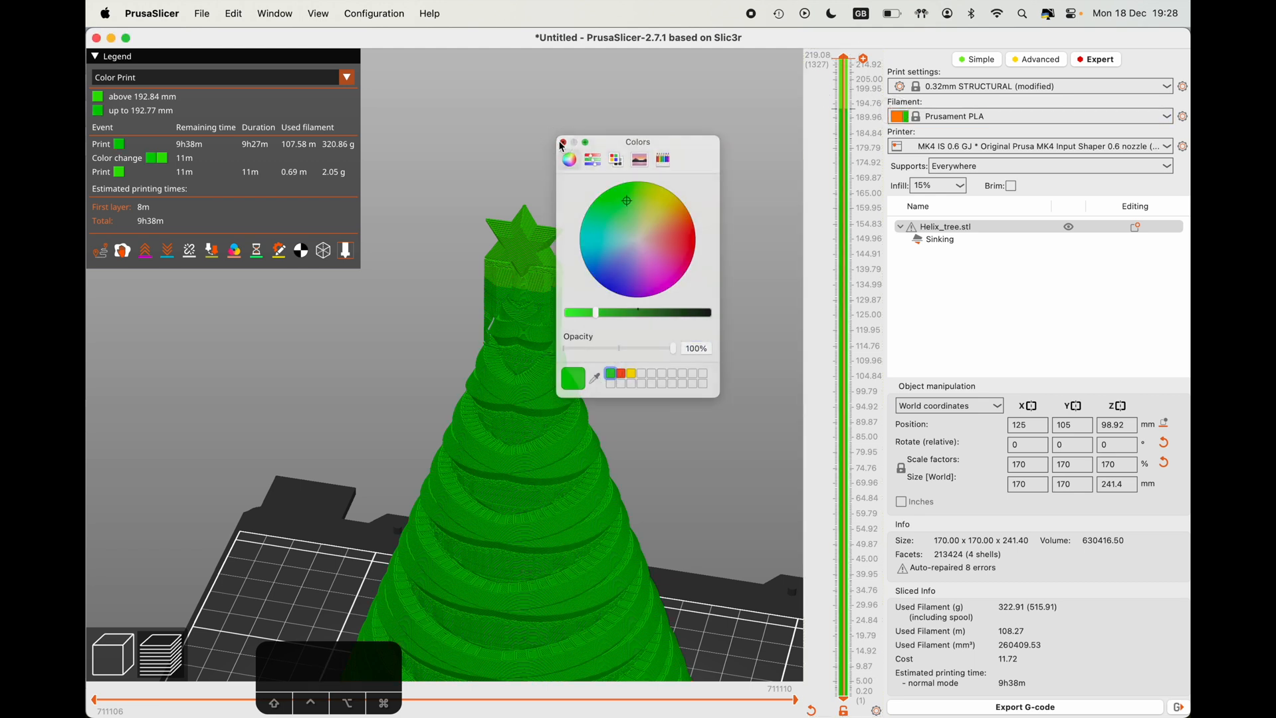
- Set the colour above the colour change to golden yellow and view the whole two-coloured tree
click(846, 87)
click(673, 194)
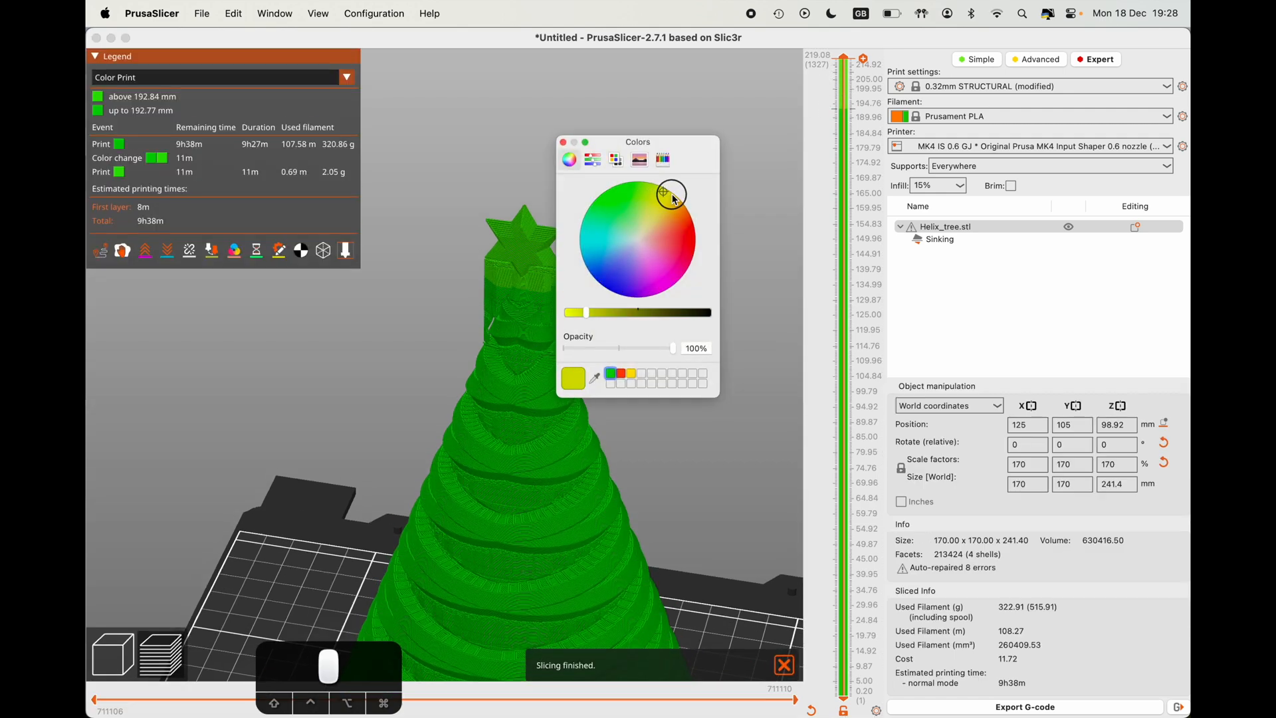
click(564, 143)
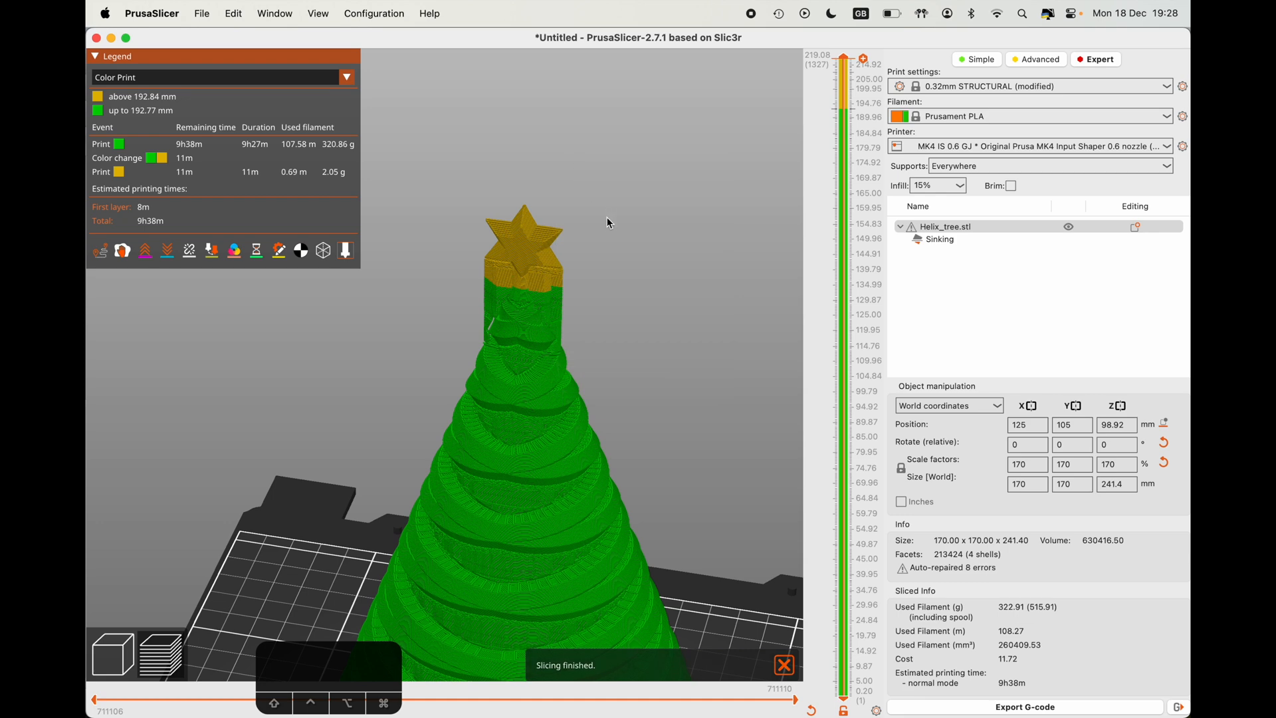
scroll(619, 288, down, 5)
shift+drag(625, 324, 577, 410)
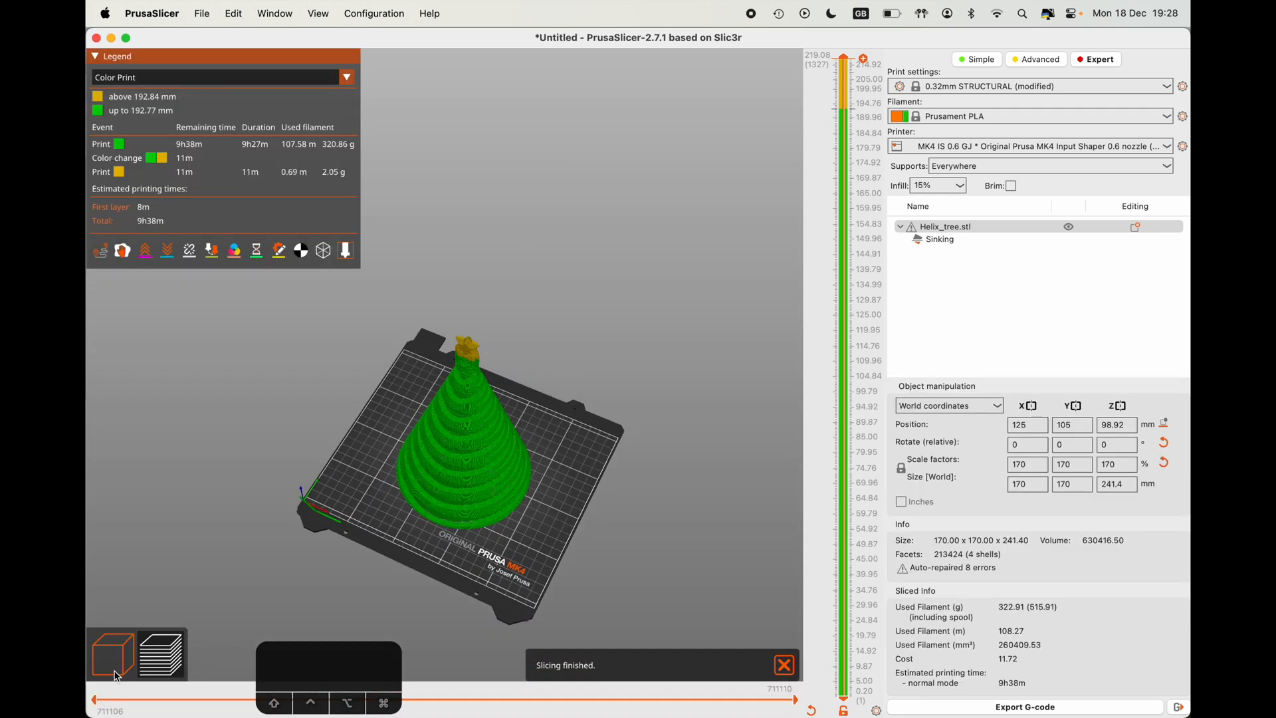
- Return to the 3D editor, start a planar Cut on the tree and place the cut plane just below the star at about 188.76 mm
key(Tab)
drag(605, 358, 628, 311)
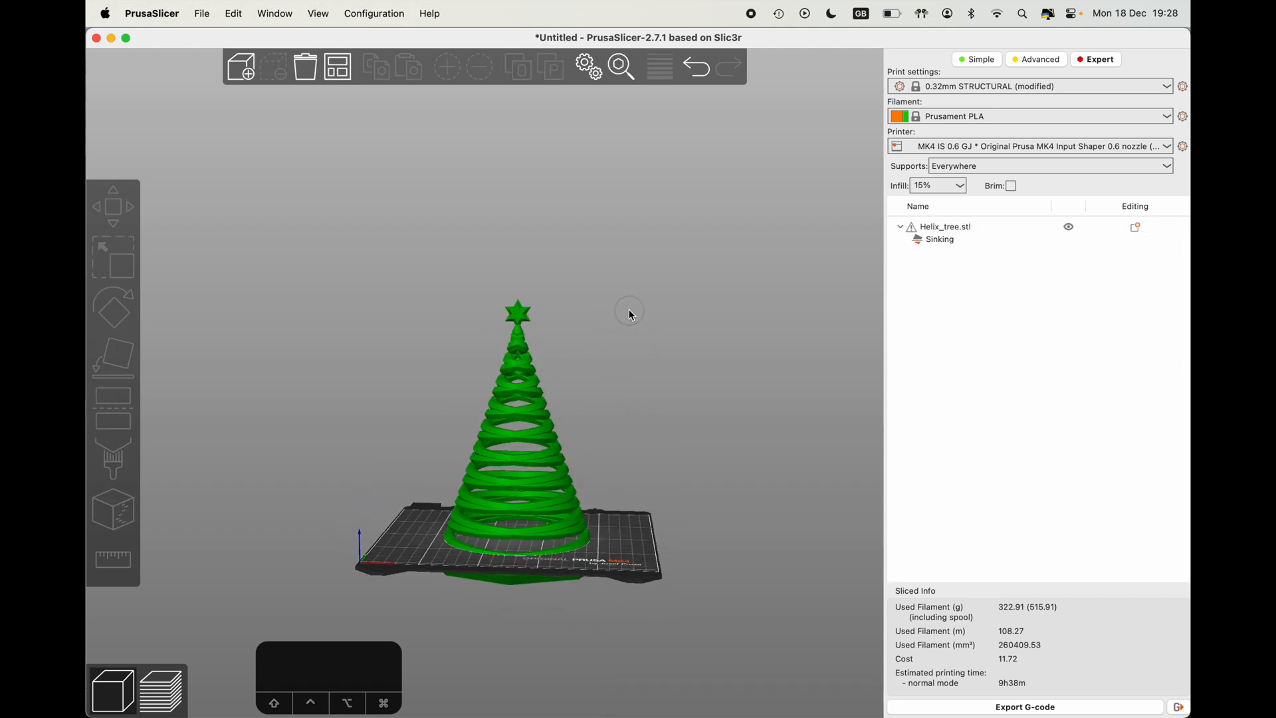
scroll(600, 294, up, 4)
ctrl+drag(632, 255, 620, 383)
click(544, 426)
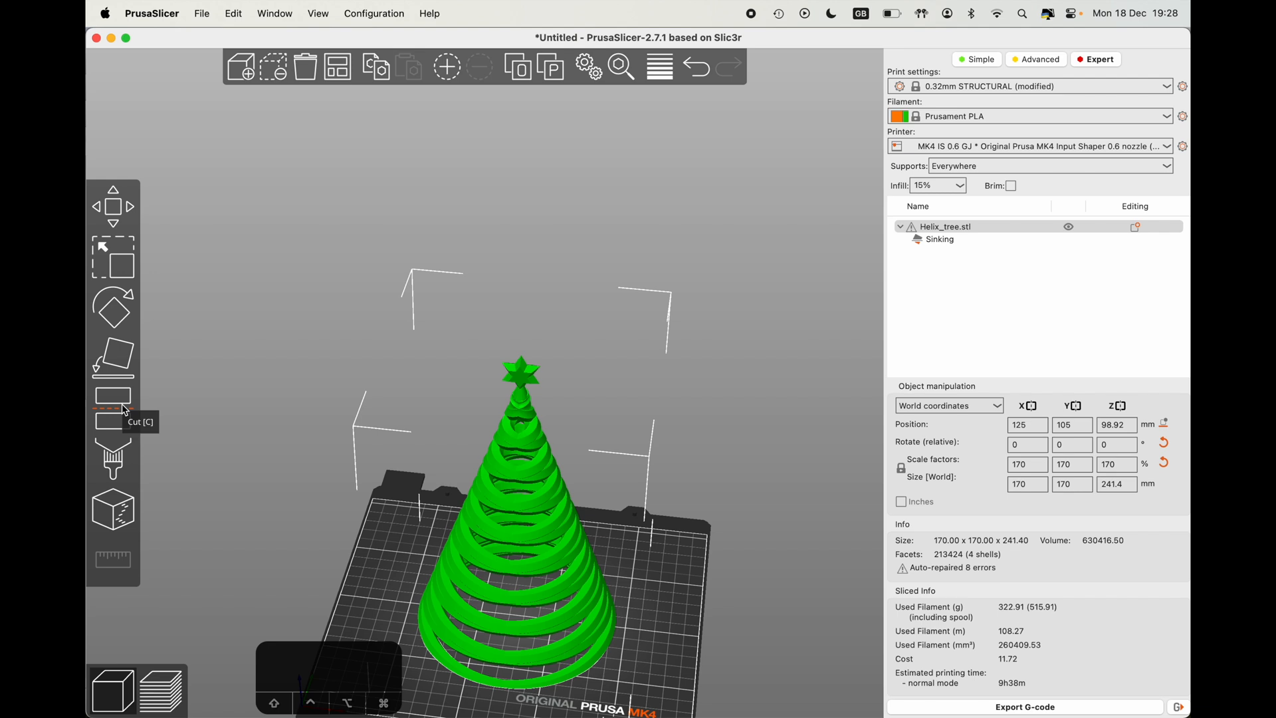
click(111, 429)
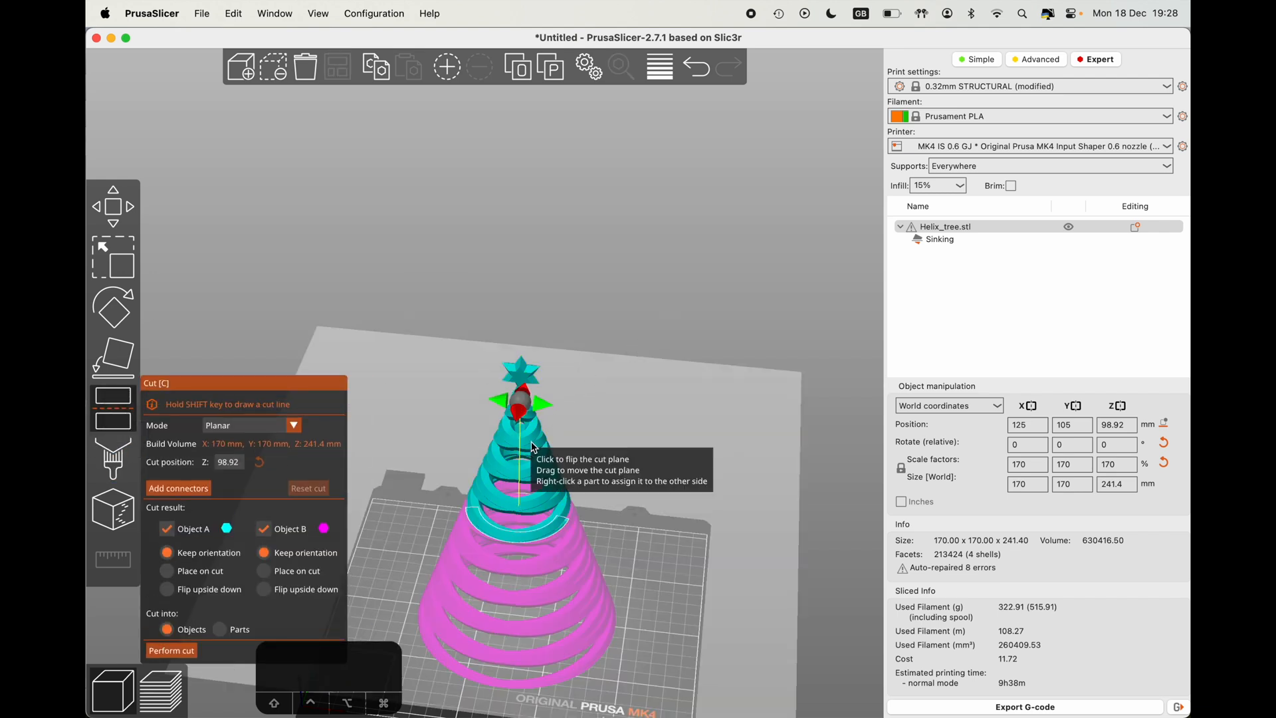
drag(653, 401, 651, 327)
scroll(532, 399, up, 3)
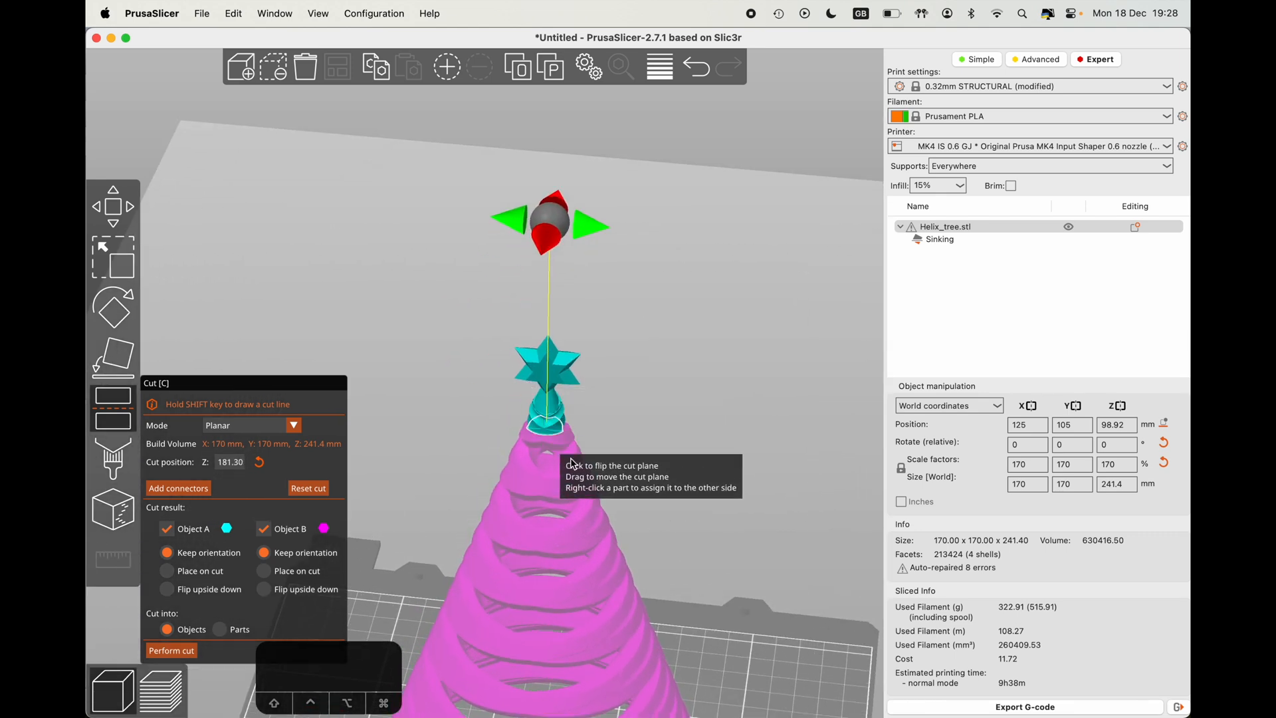
scroll(613, 468, up, 5)
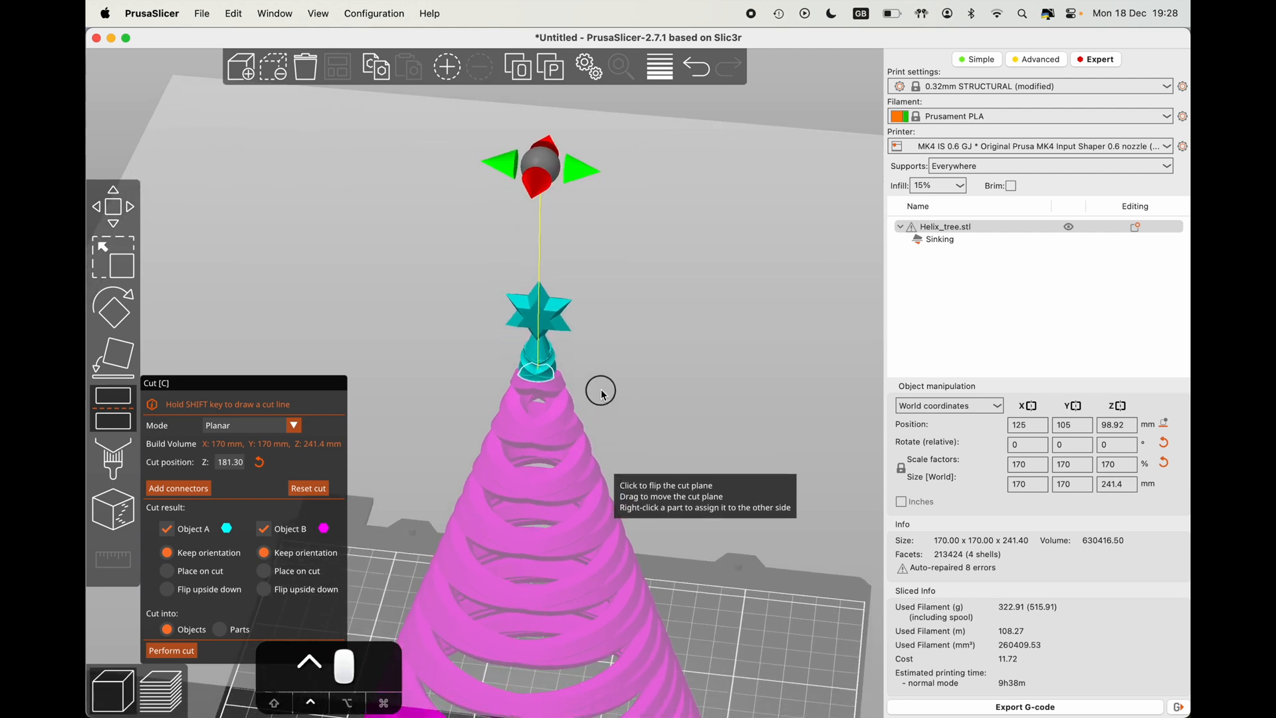
drag(758, 335, 756, 269)
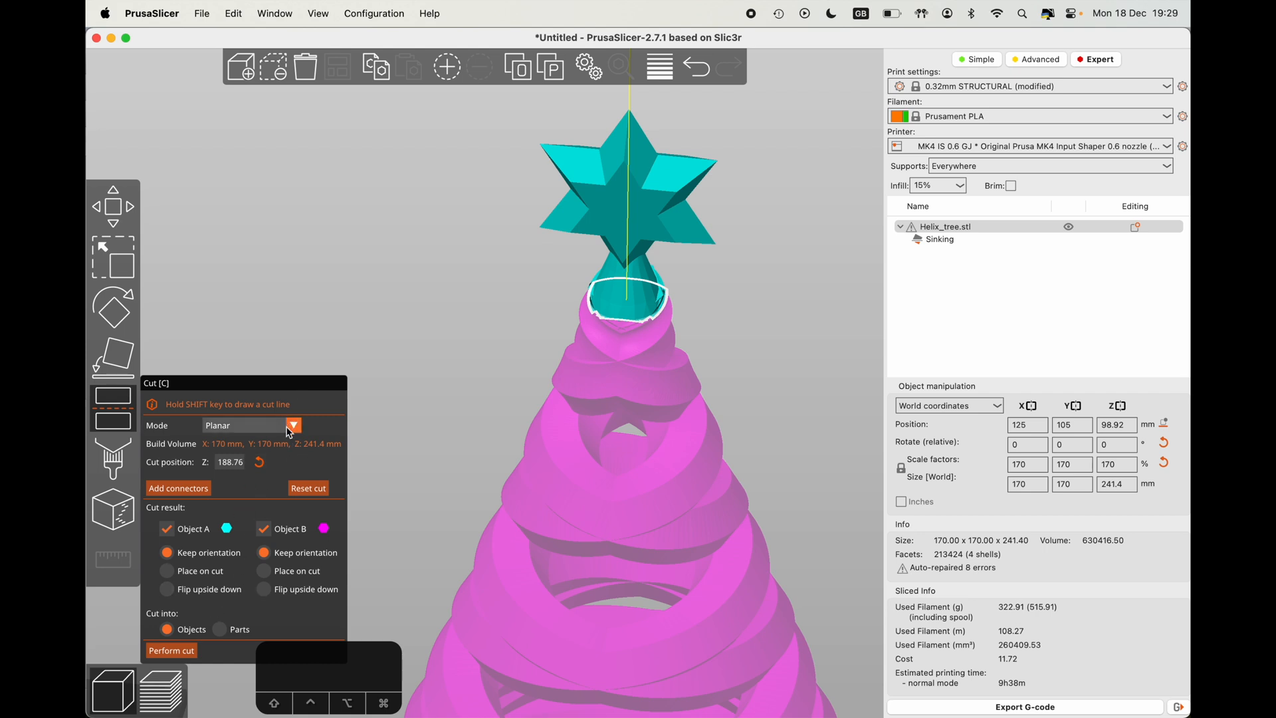
- Configure the cut connector as a Plug with Prism style, Square shape and a size of 4 mm
click(178, 490)
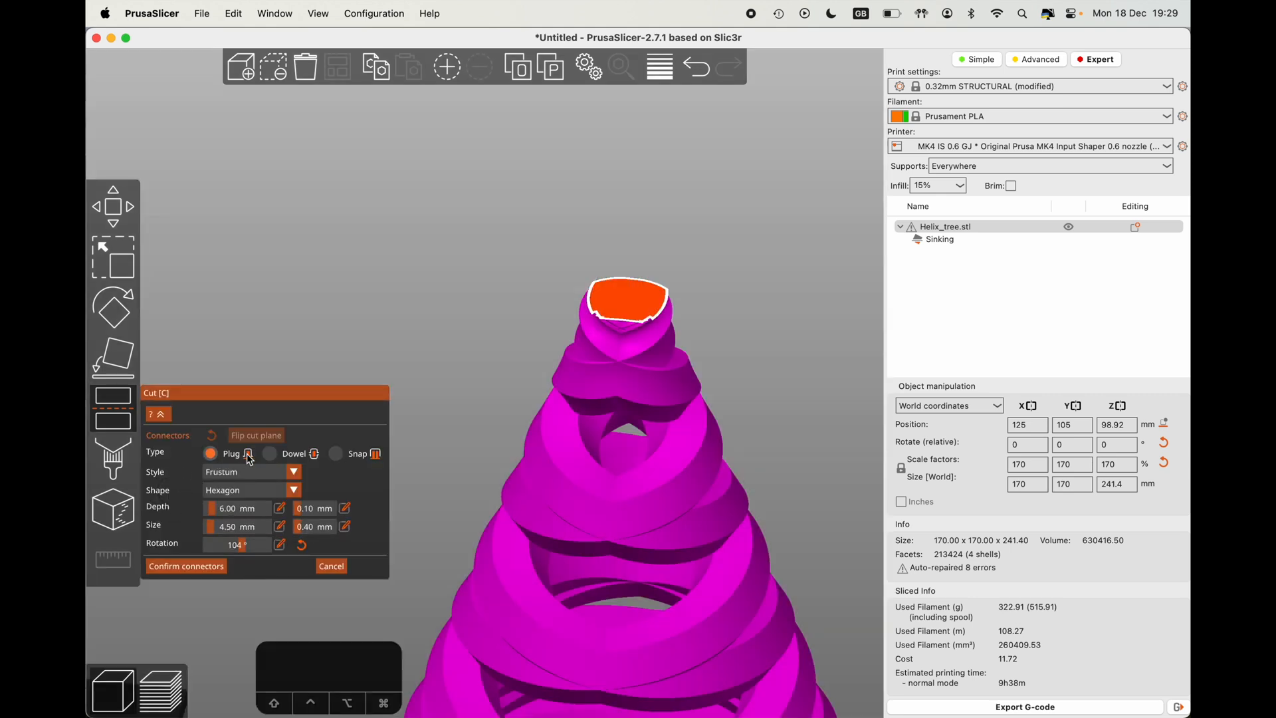
click(294, 472)
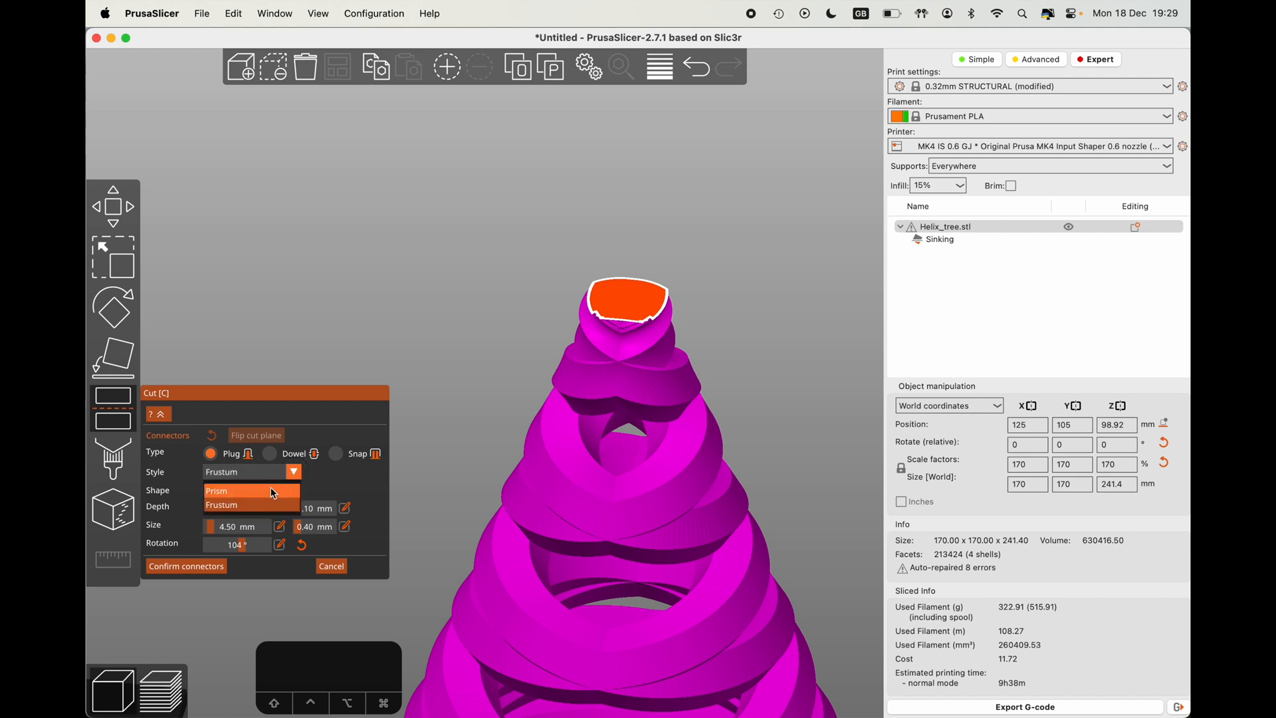
click(274, 492)
click(294, 489)
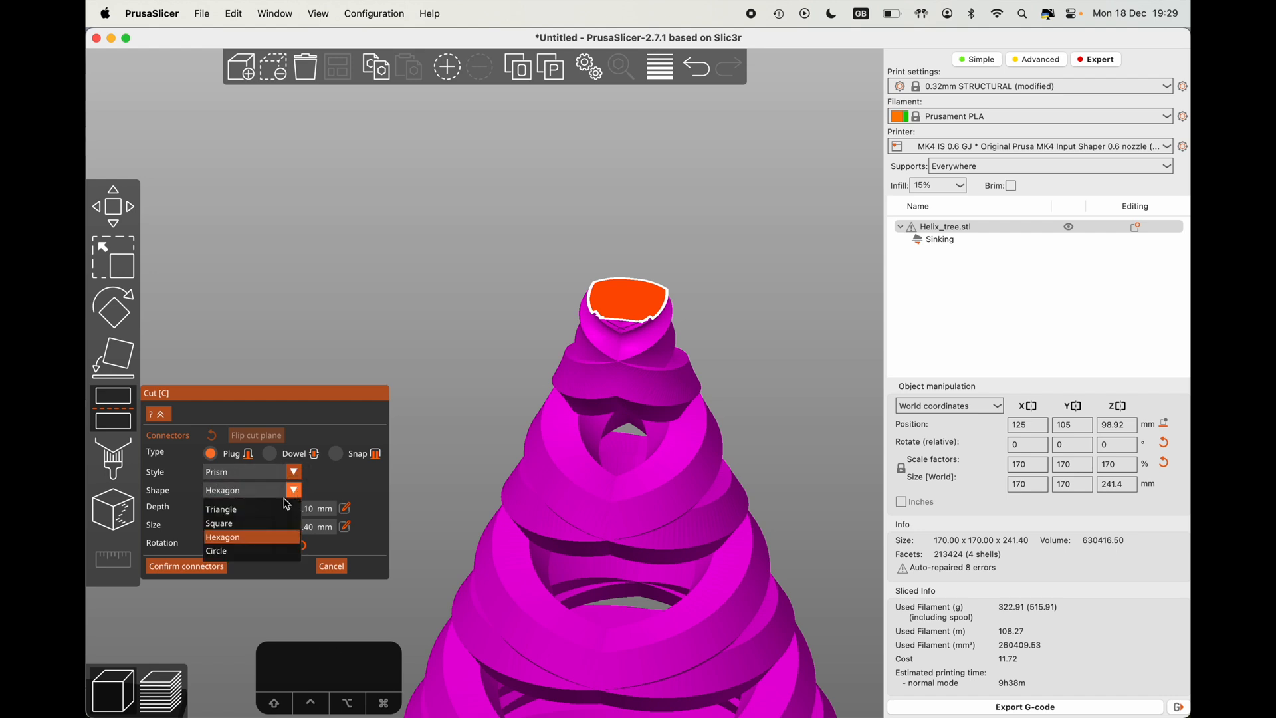
click(256, 524)
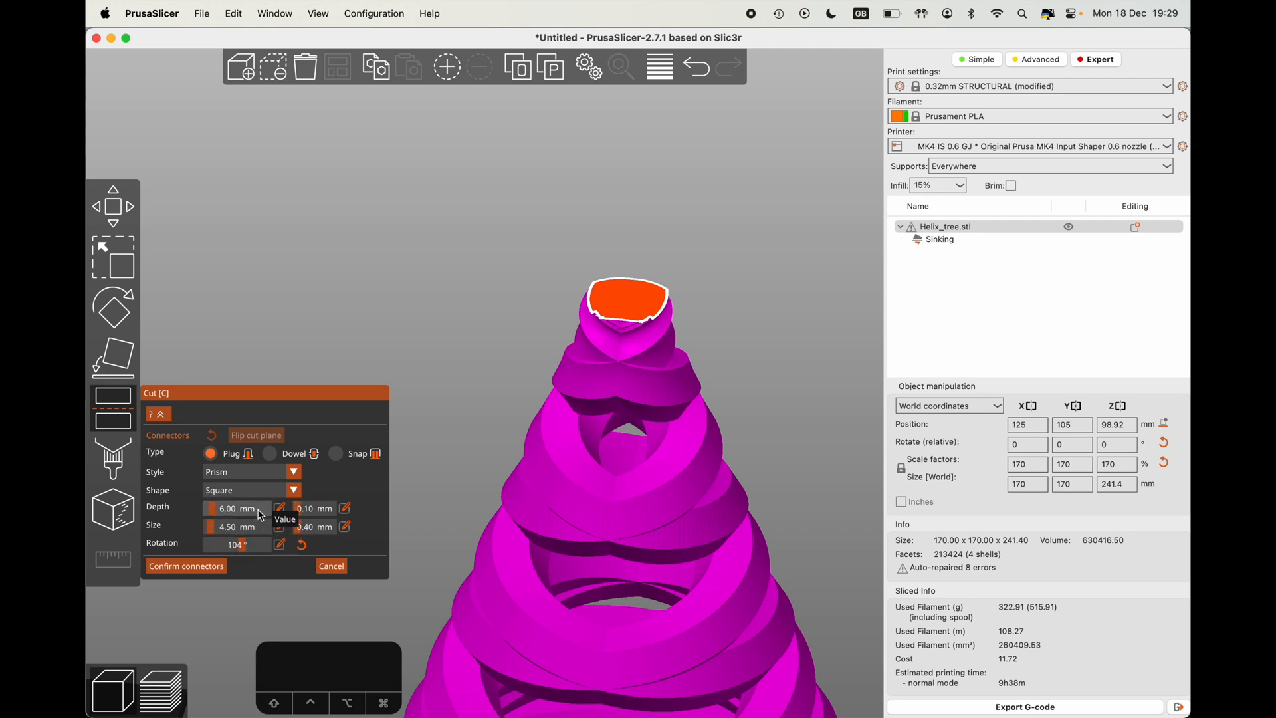
click(280, 527)
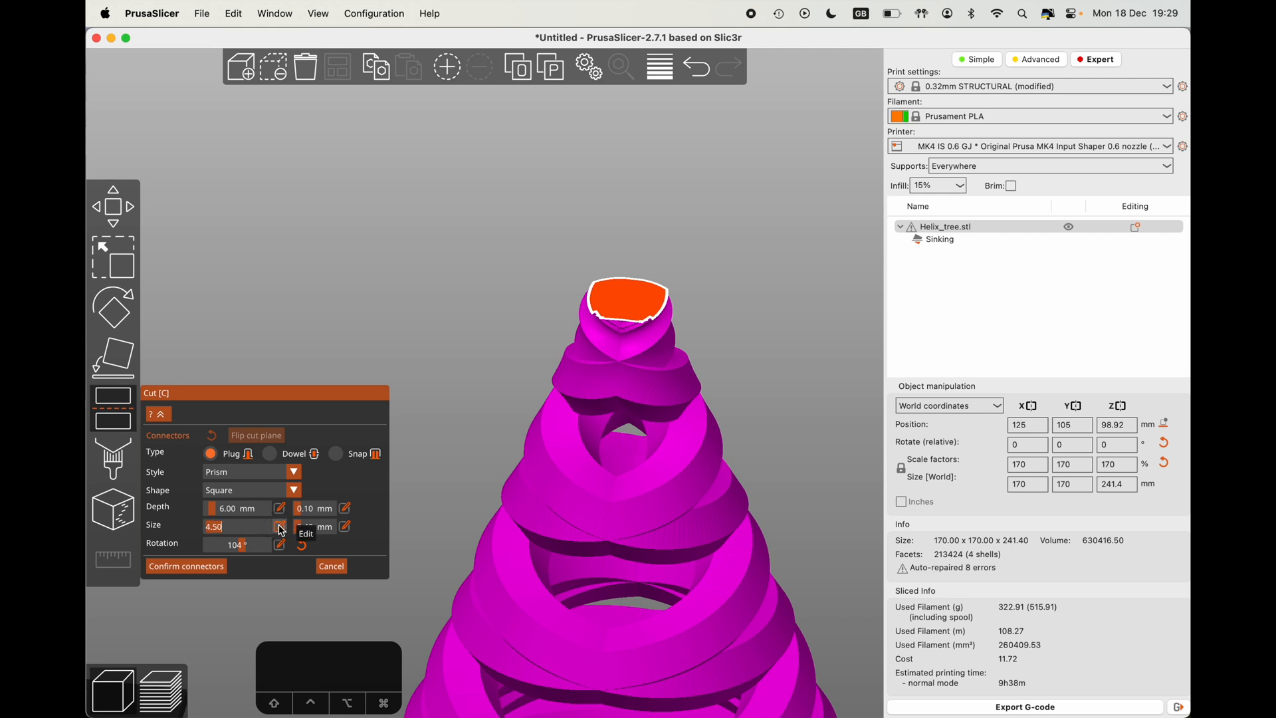
text(3)
key(BackSpace)
text(4)
key(Tab)
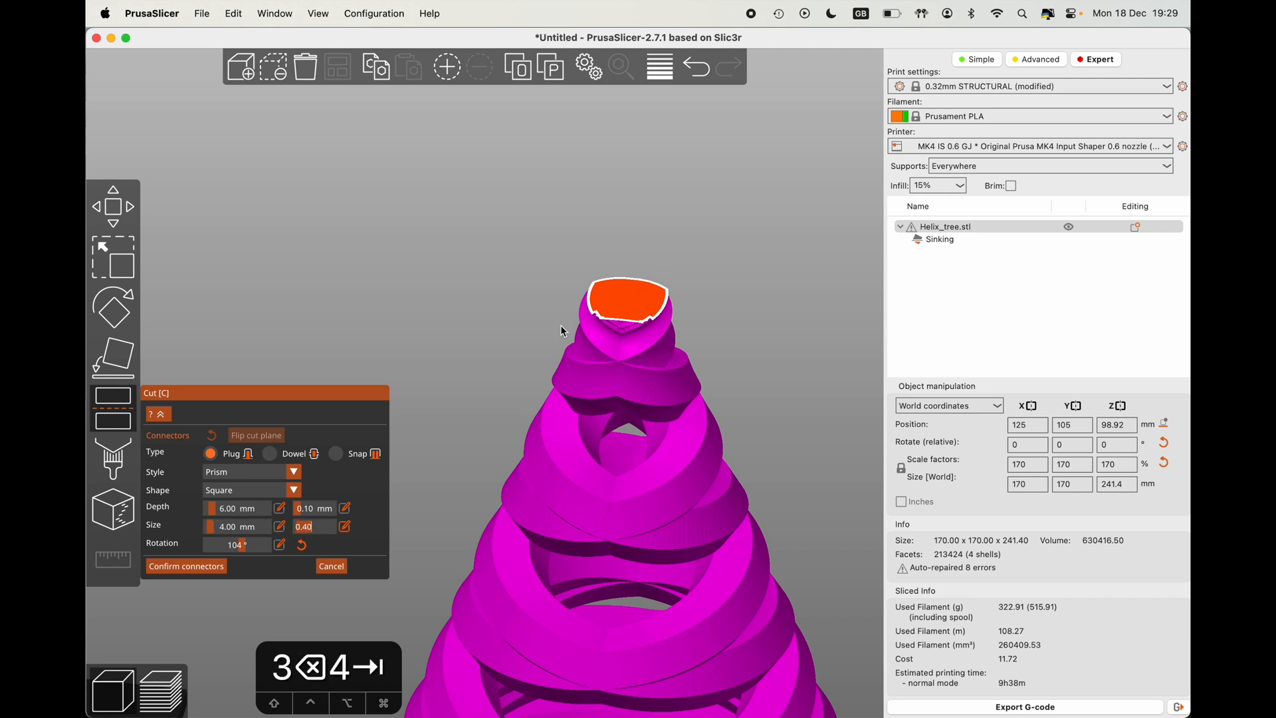
- Place a connector on the cut face and centre it as seen from above
click(624, 301)
drag(708, 198, 708, 227)
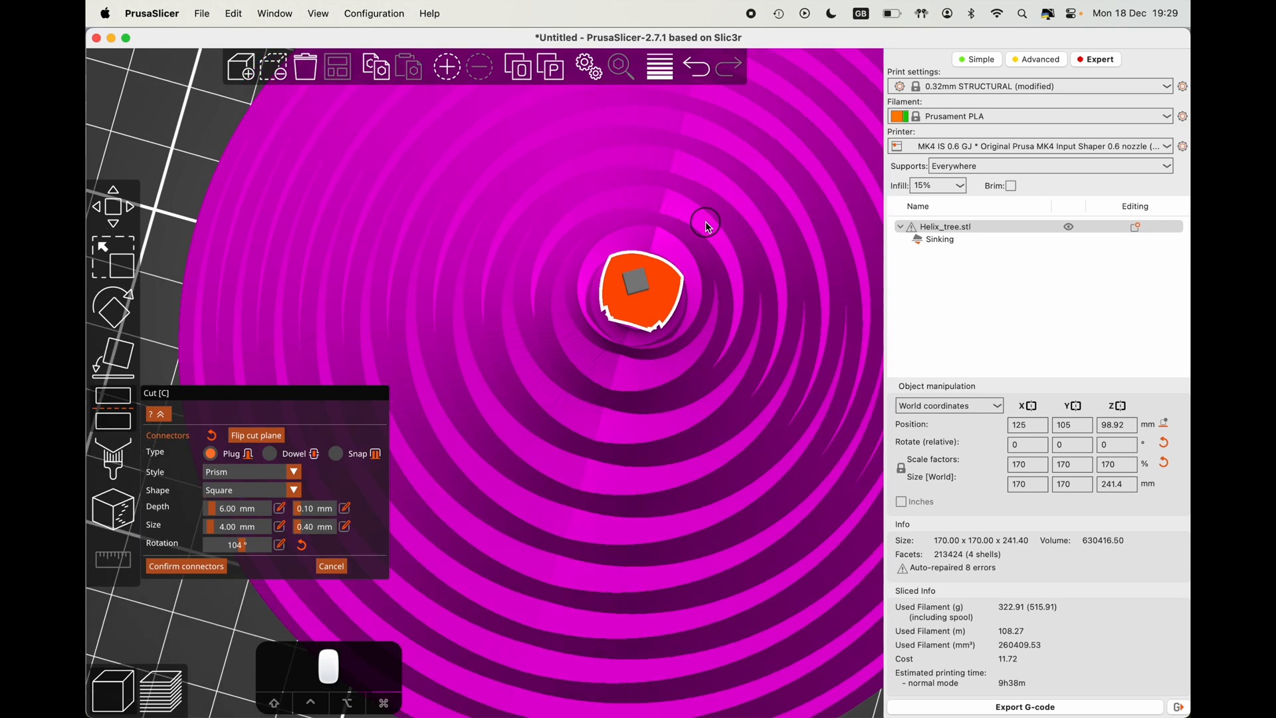
drag(637, 283, 640, 289)
drag(692, 214, 698, 194)
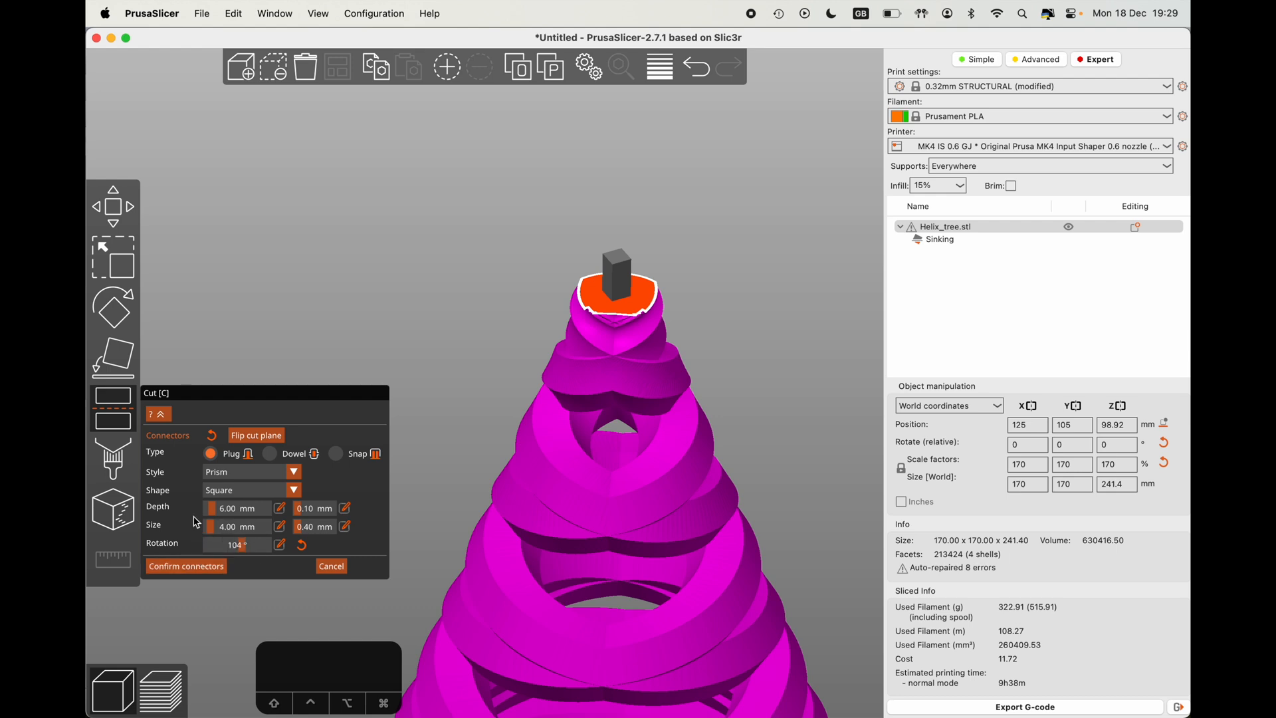
- Change the connector's style to Frustum and enlarge its size to about 6.78 mm
click(296, 477)
click(276, 506)
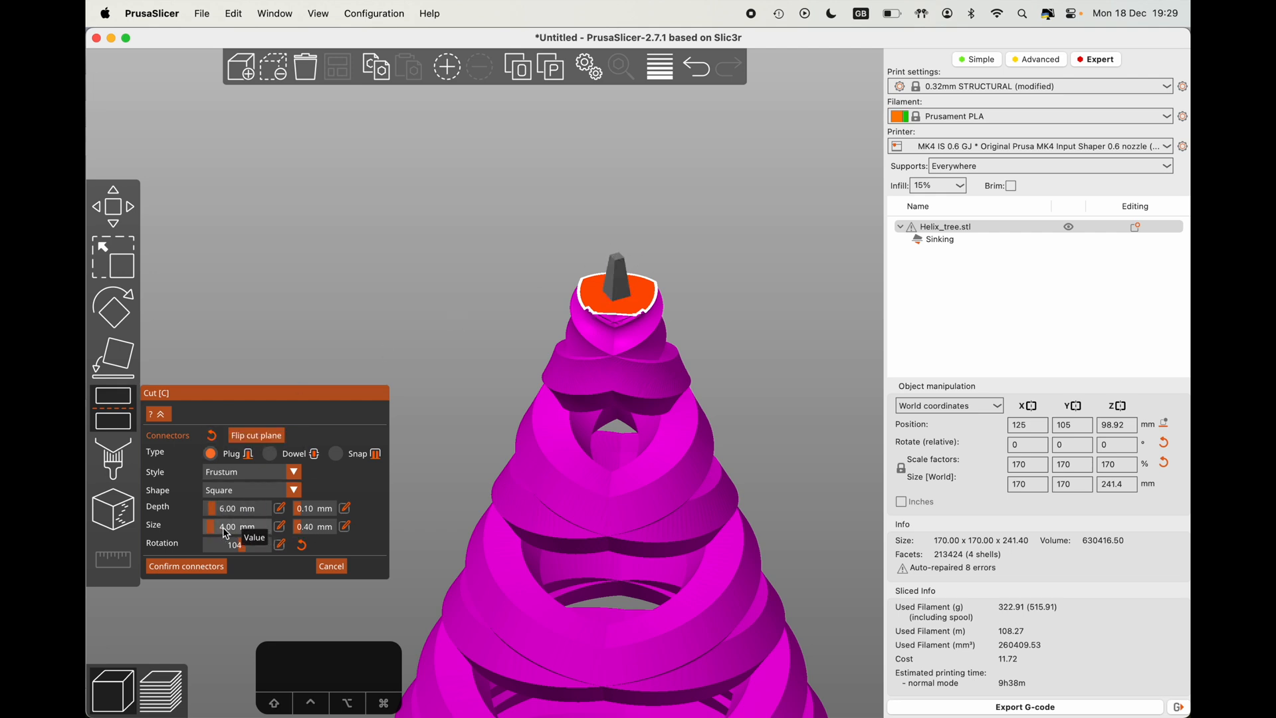
scroll(214, 534, up, 5)
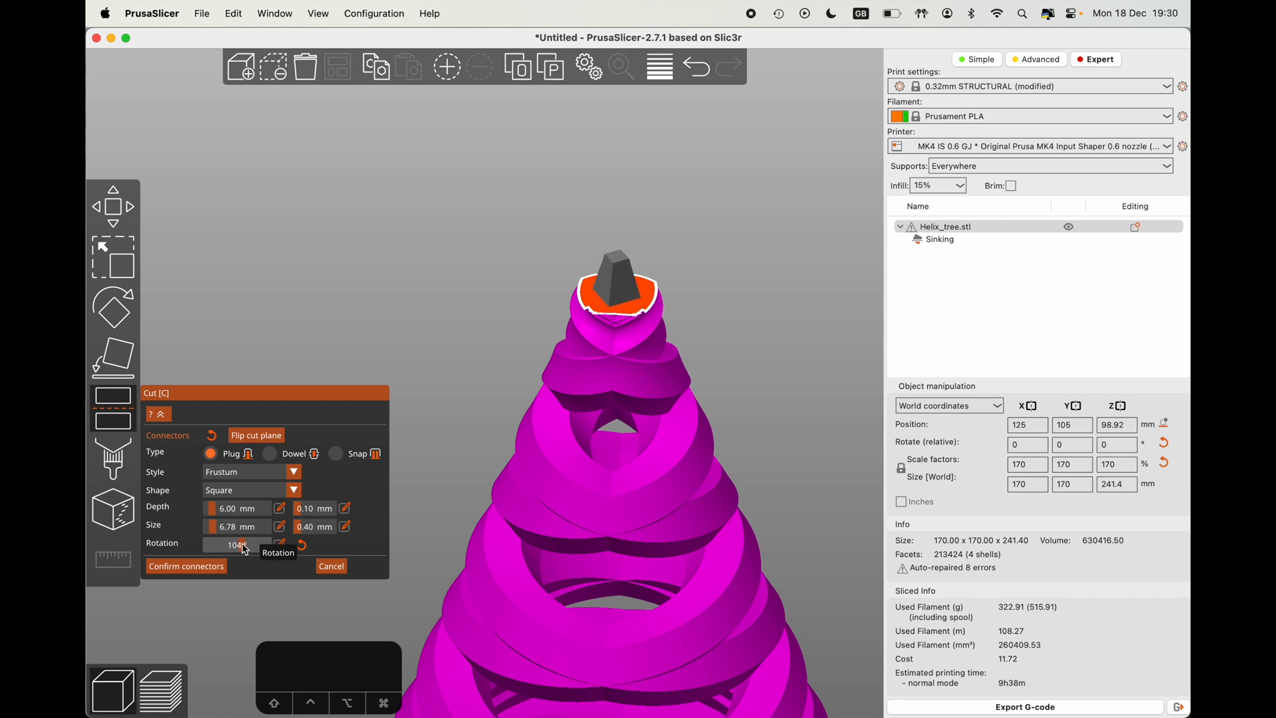
- Confirm the connectors and perform the cut to separate the star from the tree
click(187, 567)
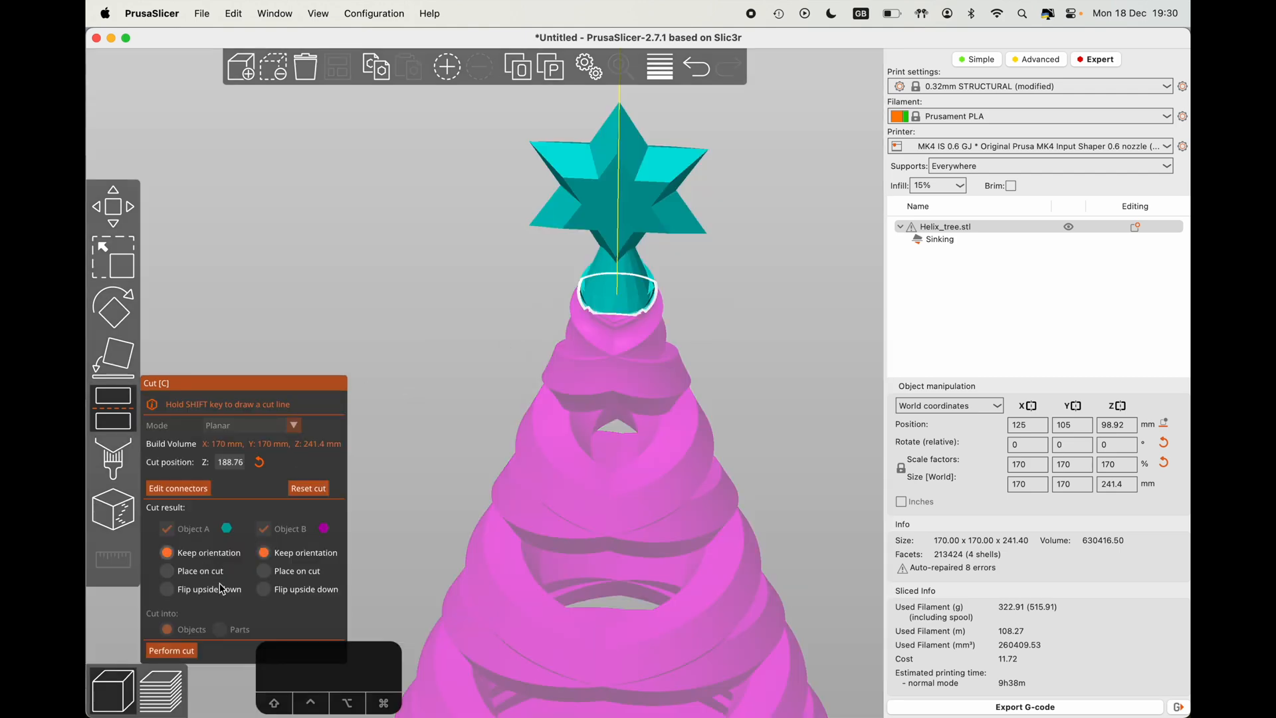
click(176, 653)
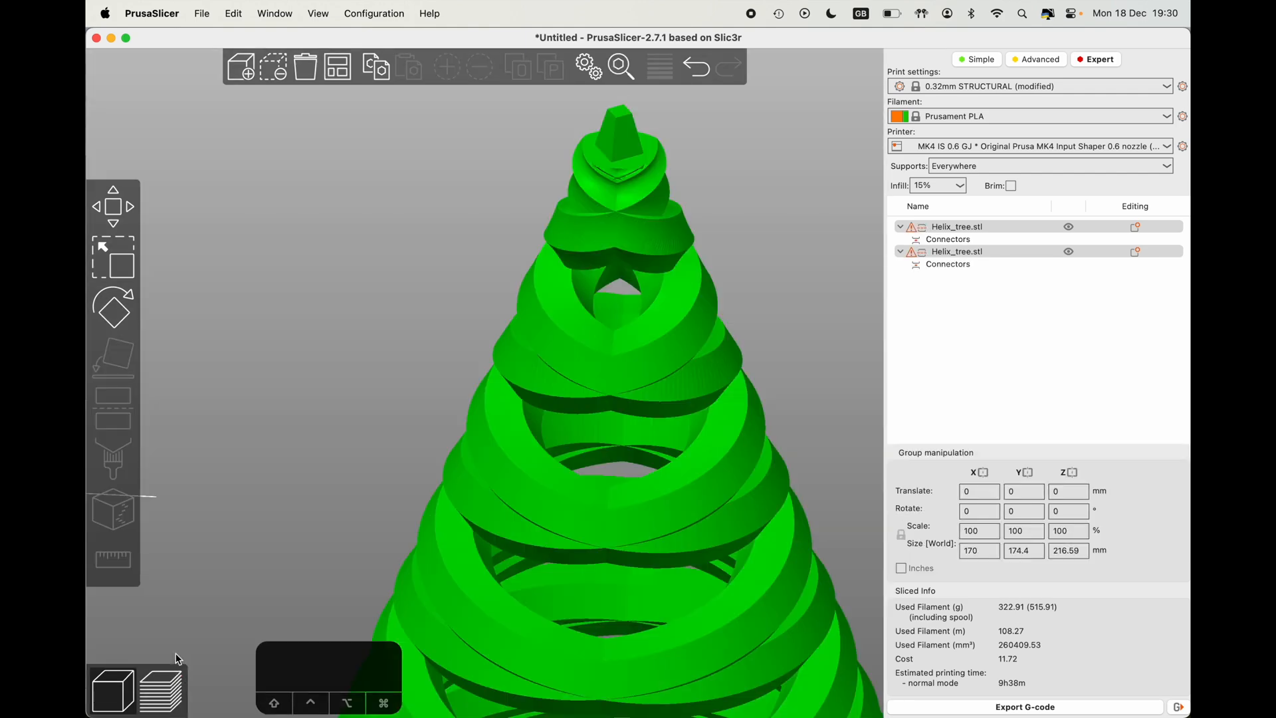
scroll(274, 450, down, 10)
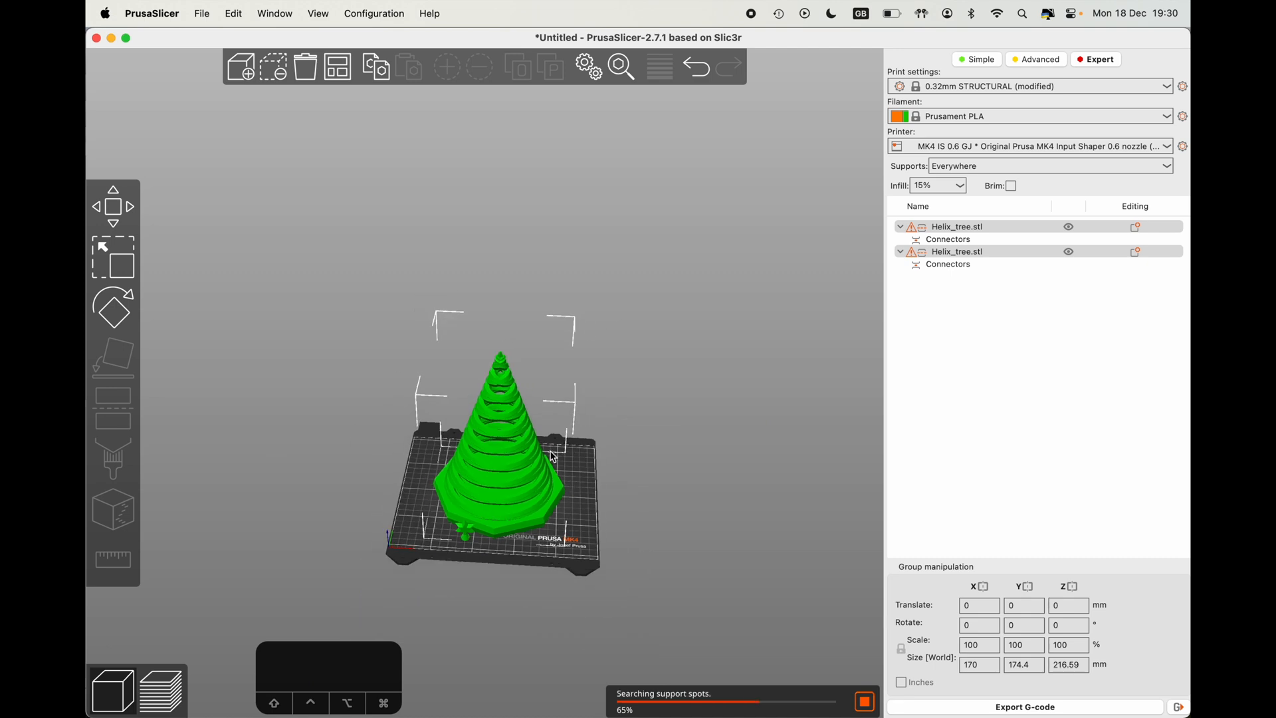
scroll(469, 555, up, 5)
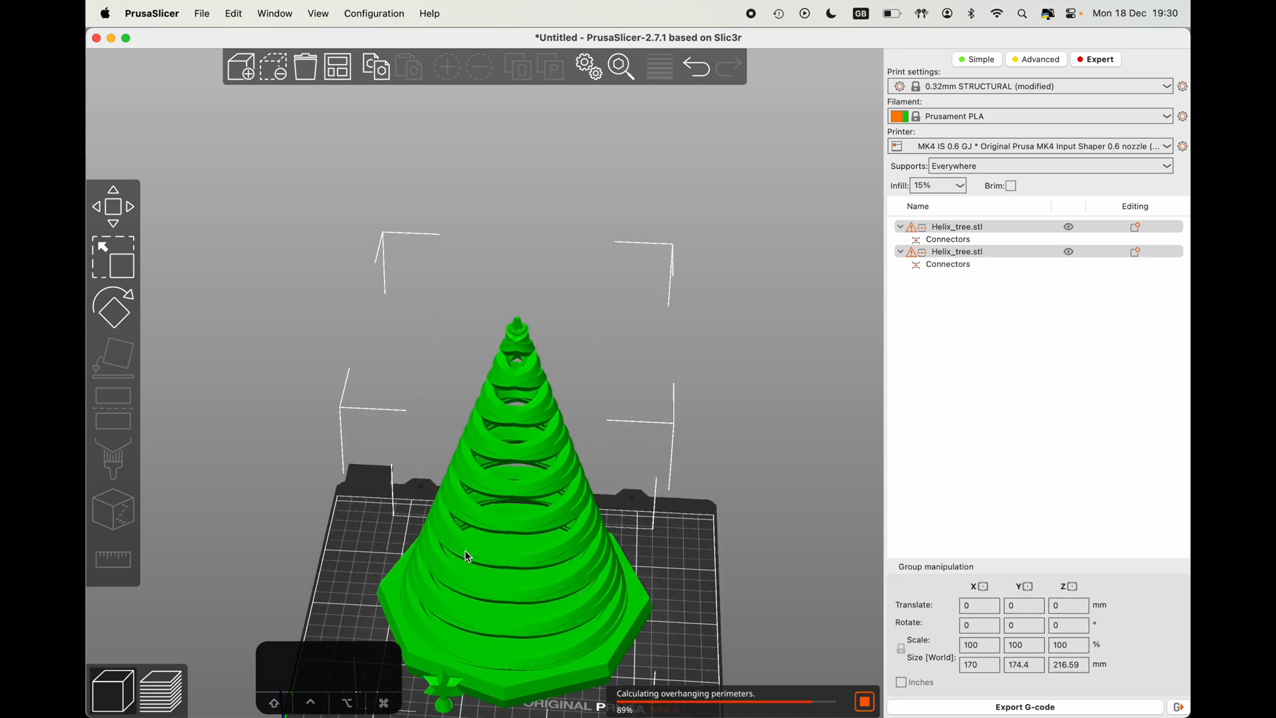
- Inspect the separated star and tree body together on the print bed
shift+click(441, 600)
click(371, 547)
right_drag(371, 550, 445, 367)
scroll(536, 558, up, 2)
scroll(536, 558, up, 4)
scroll(536, 557, down, 5)
click(996, 320)
click(346, 68)
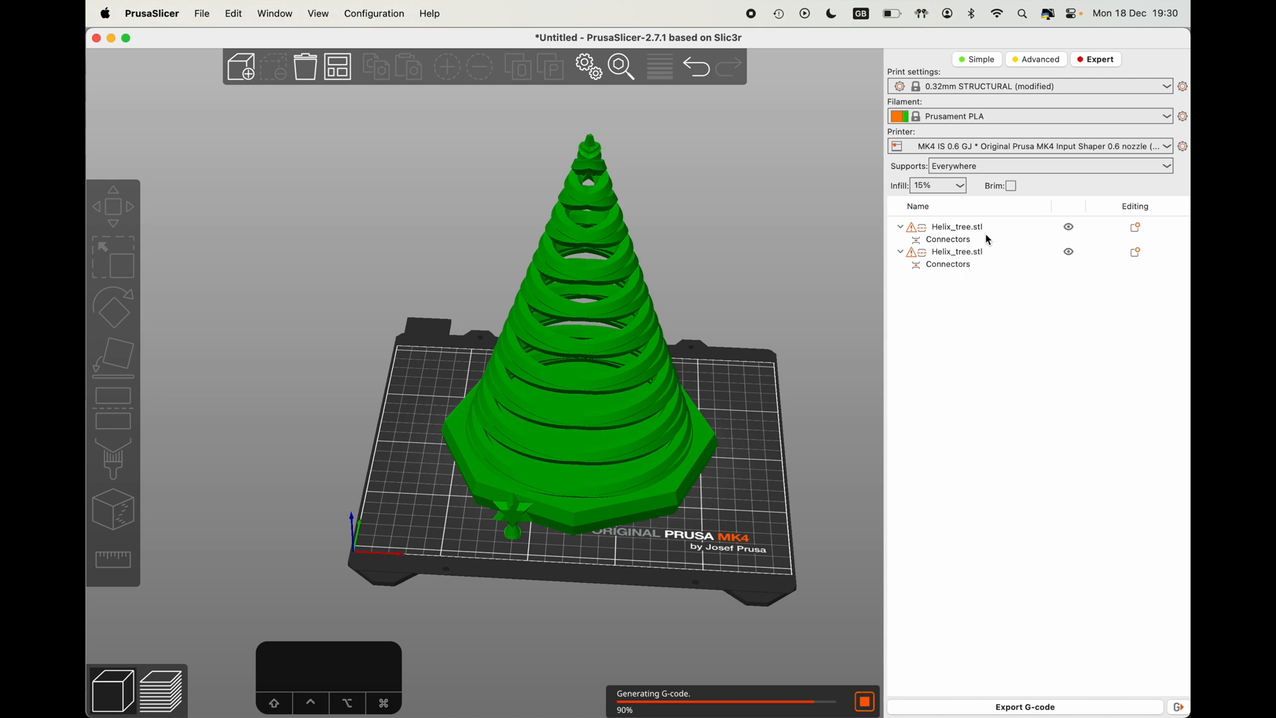
- Make the tree body non-printable and arrange the objects so that only the star sits on the bed
click(991, 241)
click(992, 228)
click(971, 253)
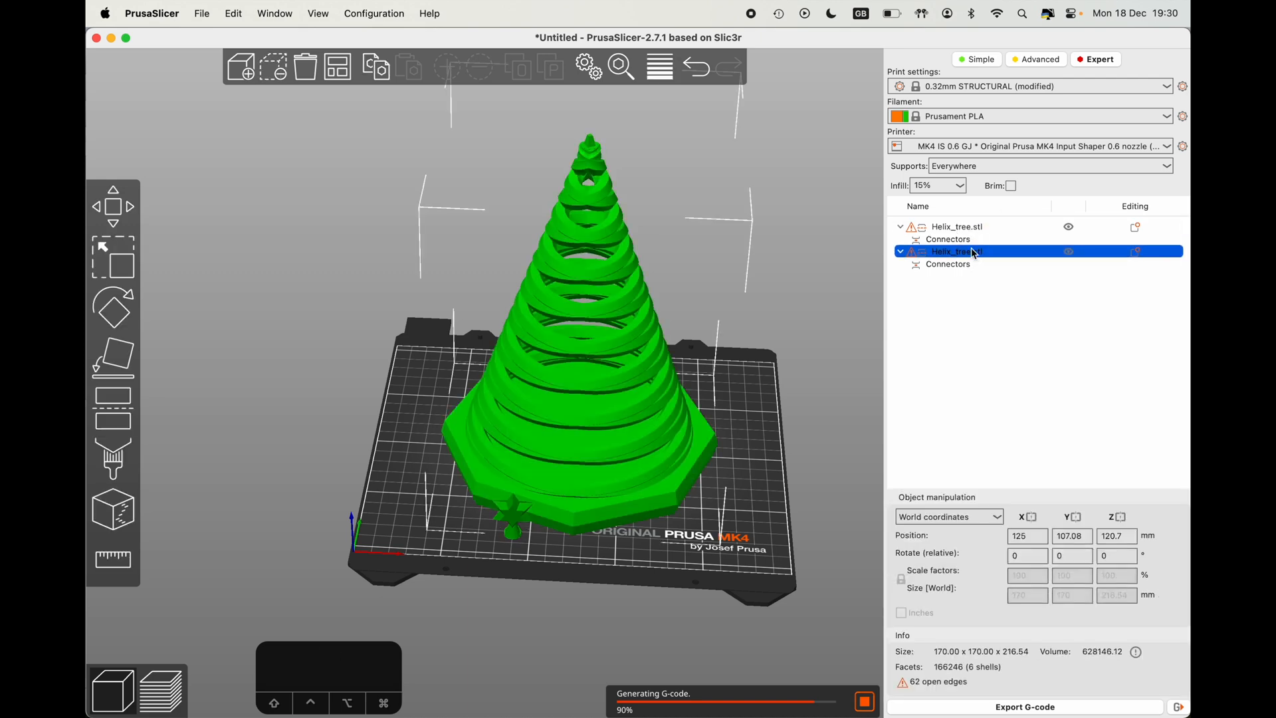
click(980, 231)
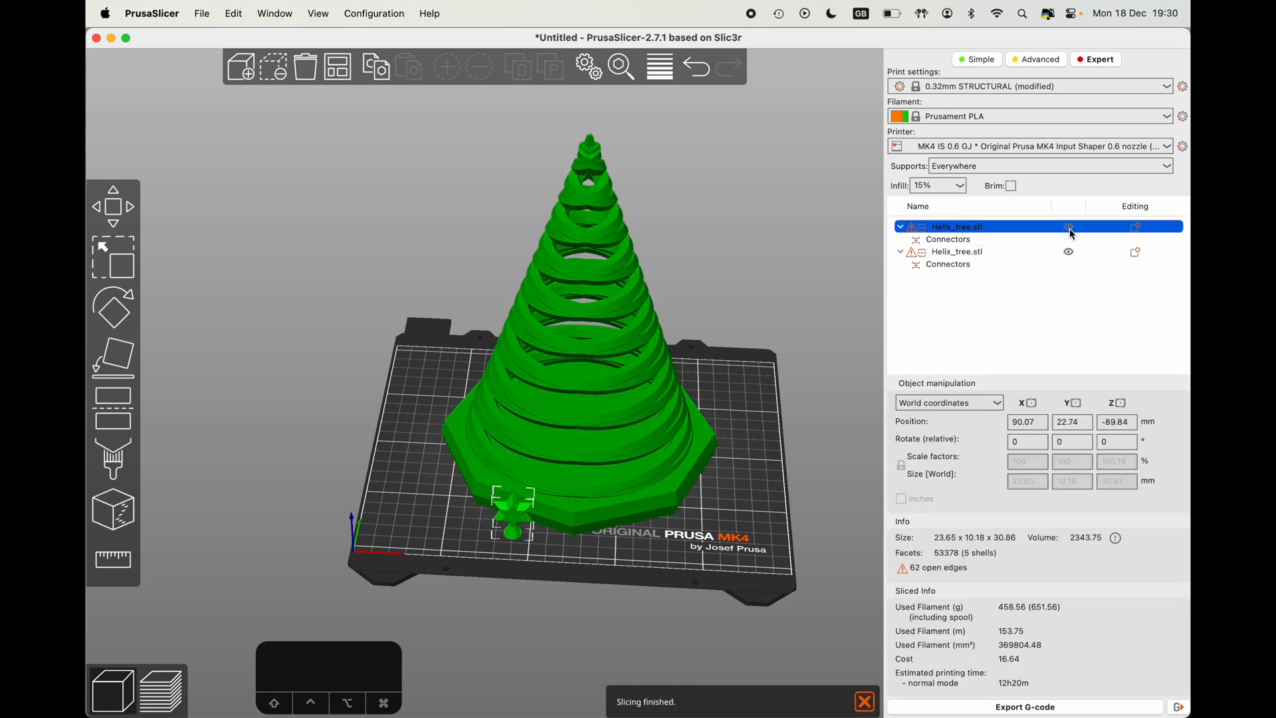
click(1072, 254)
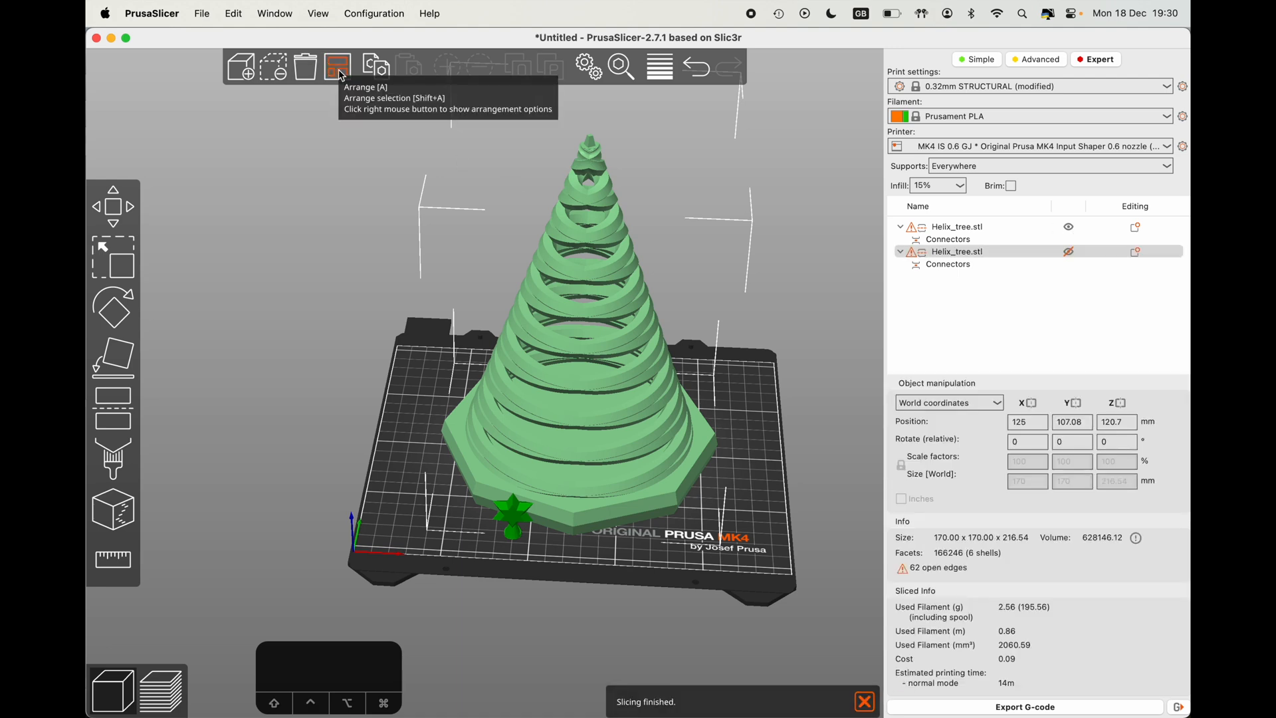
click(339, 66)
- Examine the star close up and its sliced preview with supports, and return to the 3D editor
scroll(590, 475, up, 5)
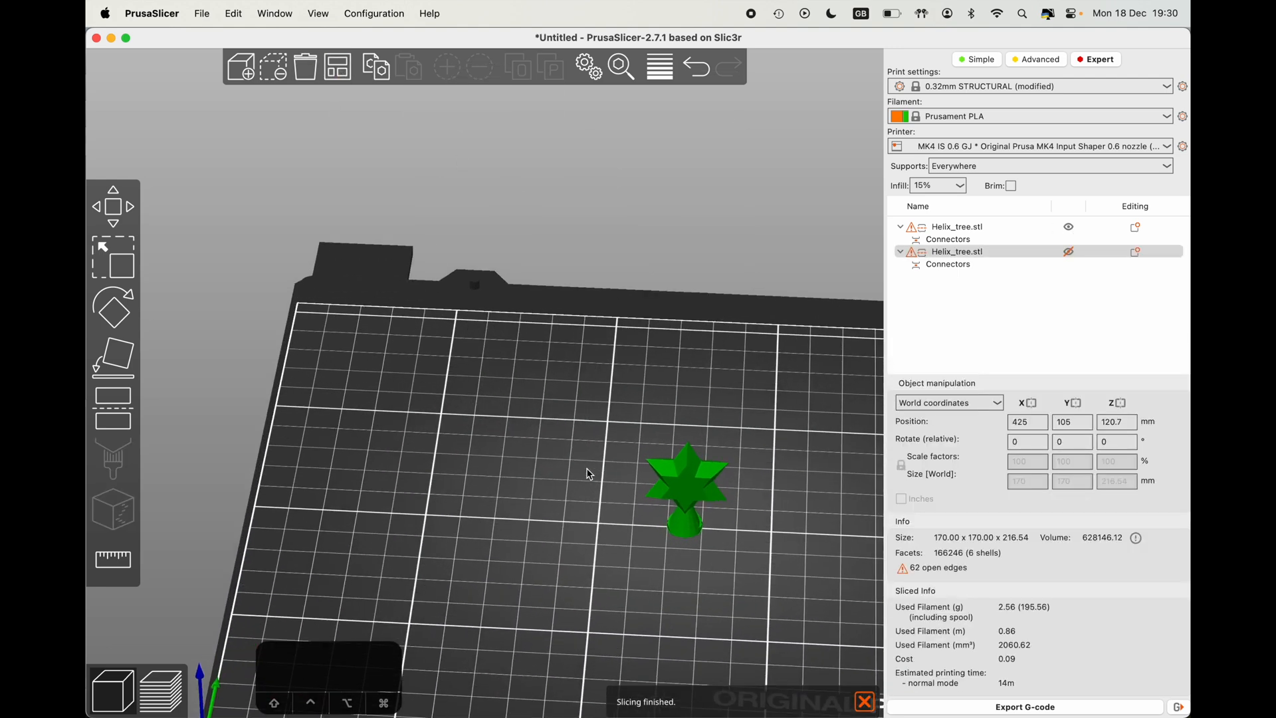
shift+drag(587, 469, 447, 268)
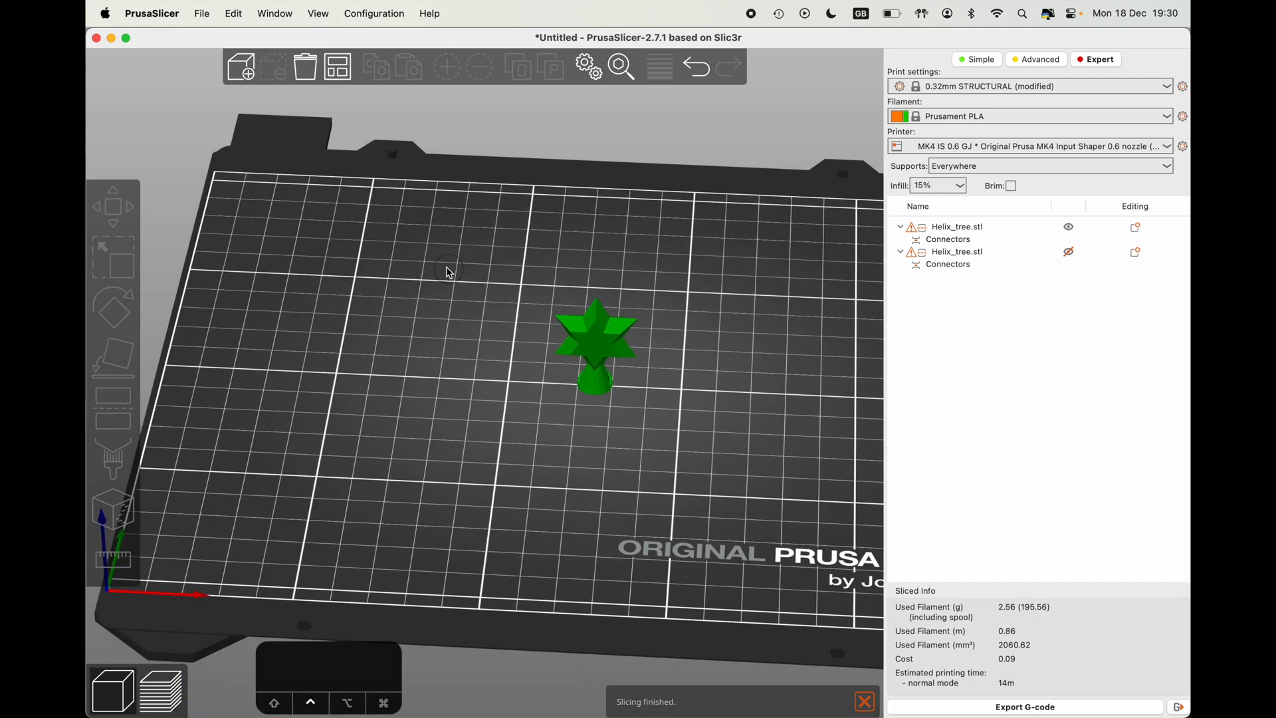
scroll(632, 416, up, 5)
click(160, 692)
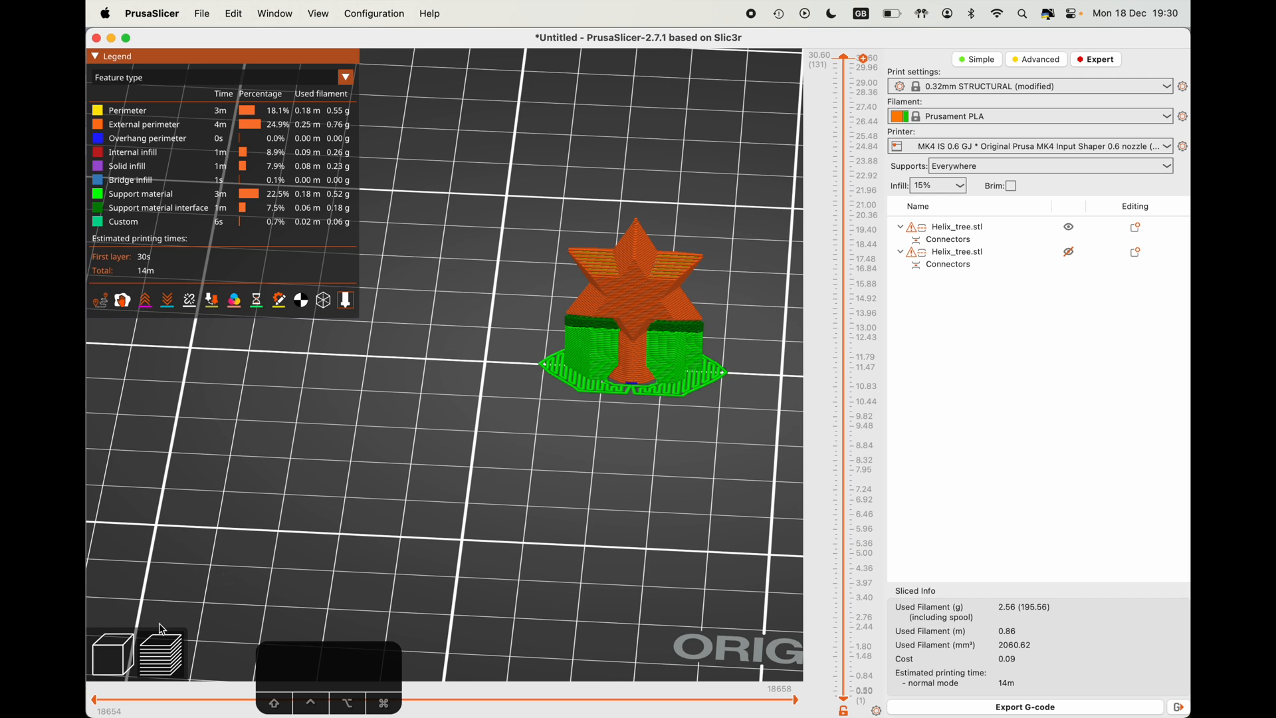
click(132, 650)
scroll(346, 476, down, 5)
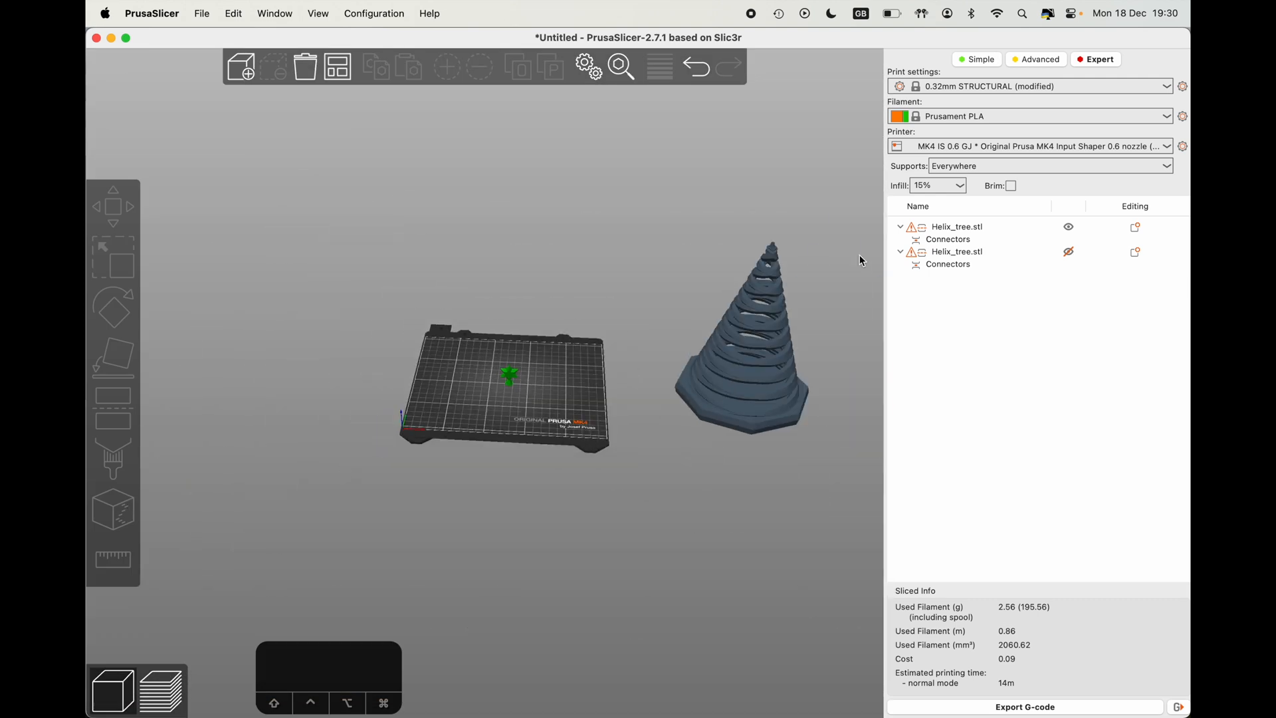
- Make the tree body printable and the star non-printable, and rearrange so that only the tree body sits on the bed
click(1071, 253)
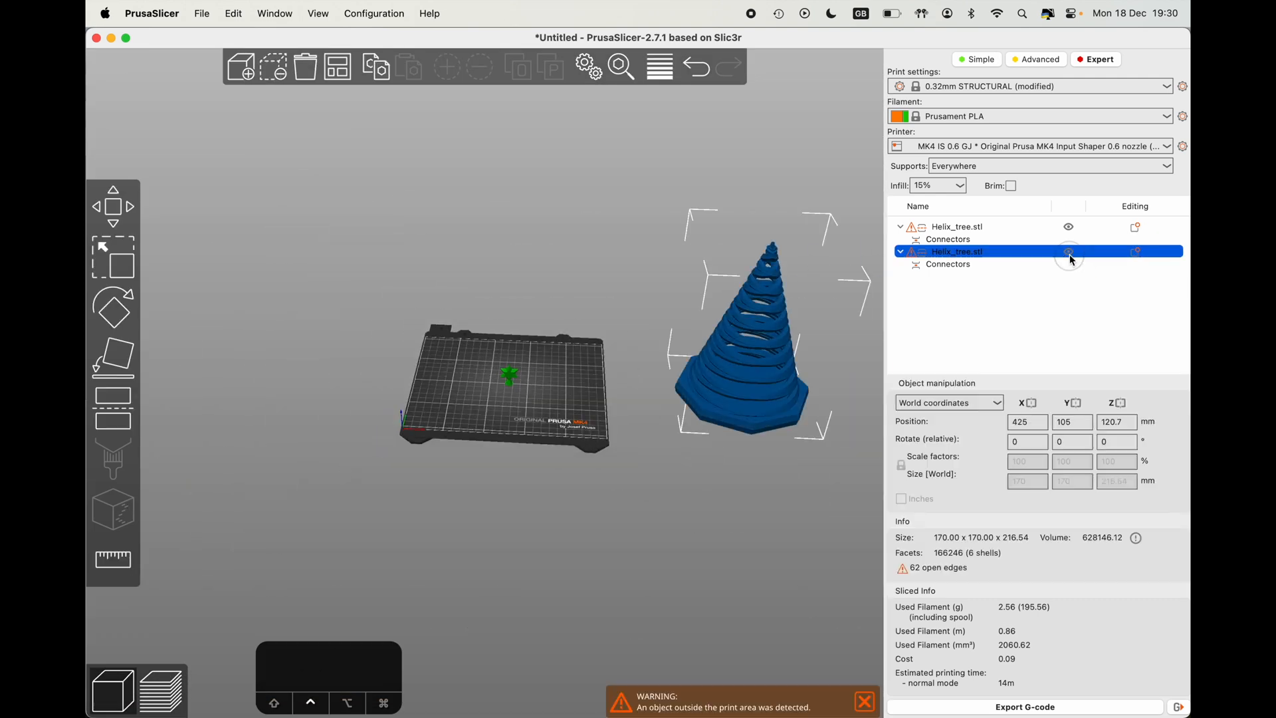
click(1070, 228)
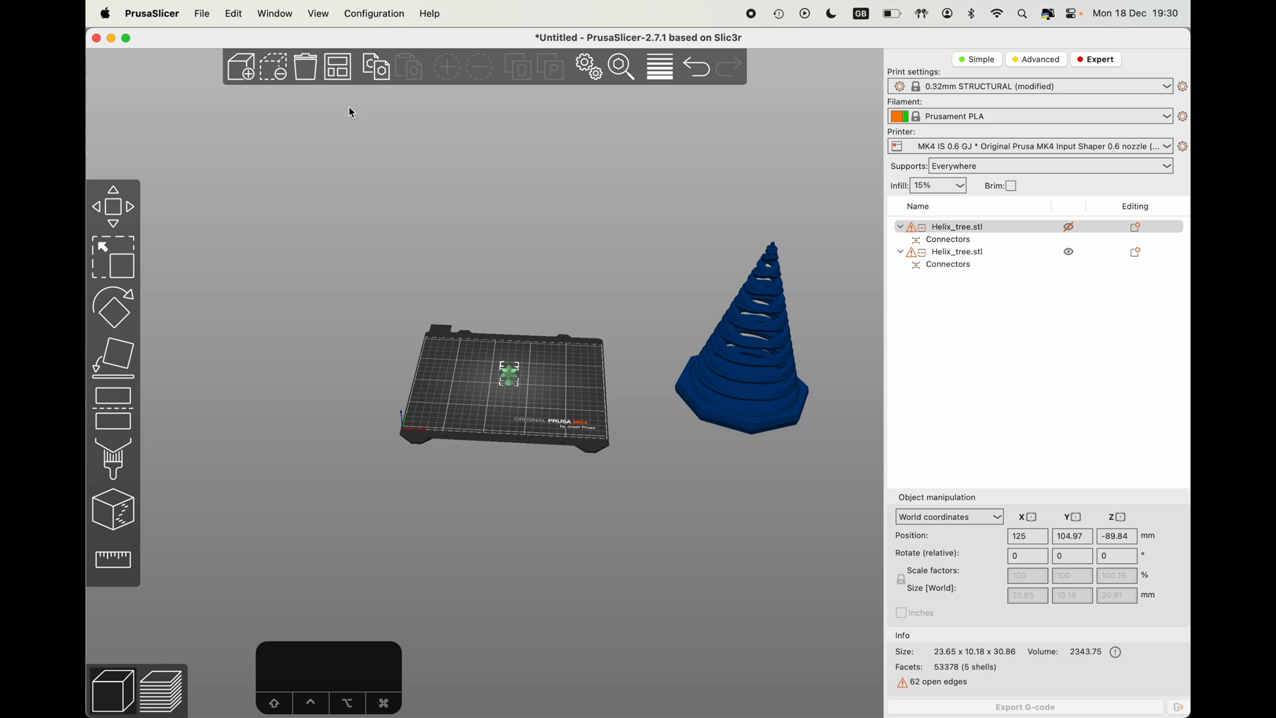
click(337, 67)
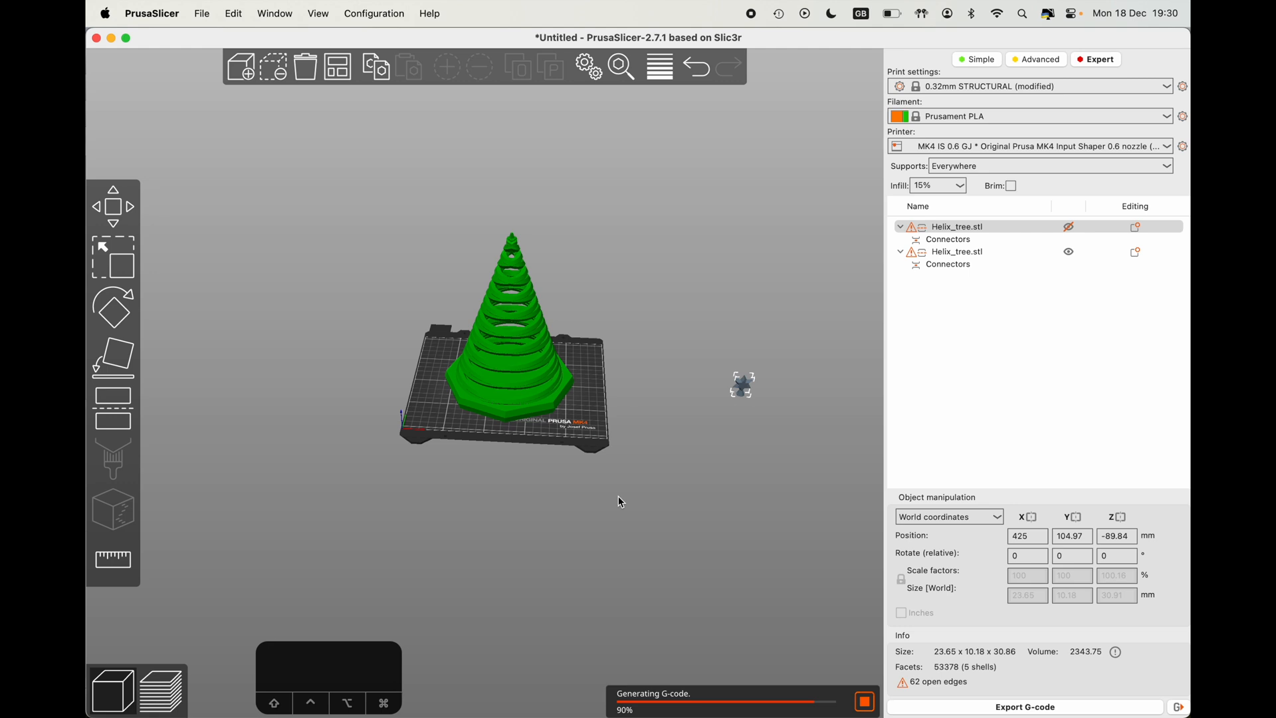
- Examine the sliced preview of the tree body, and return to the 3D editor with the tree body selected
click(166, 692)
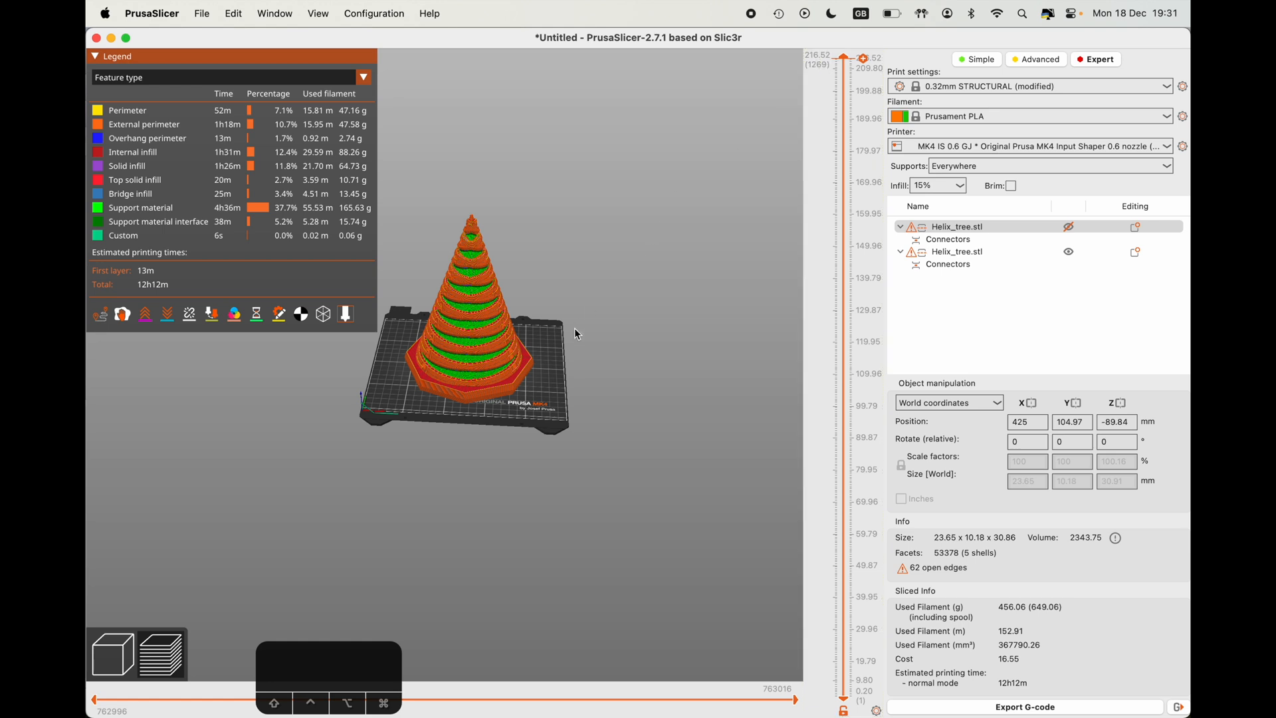
click(112, 648)
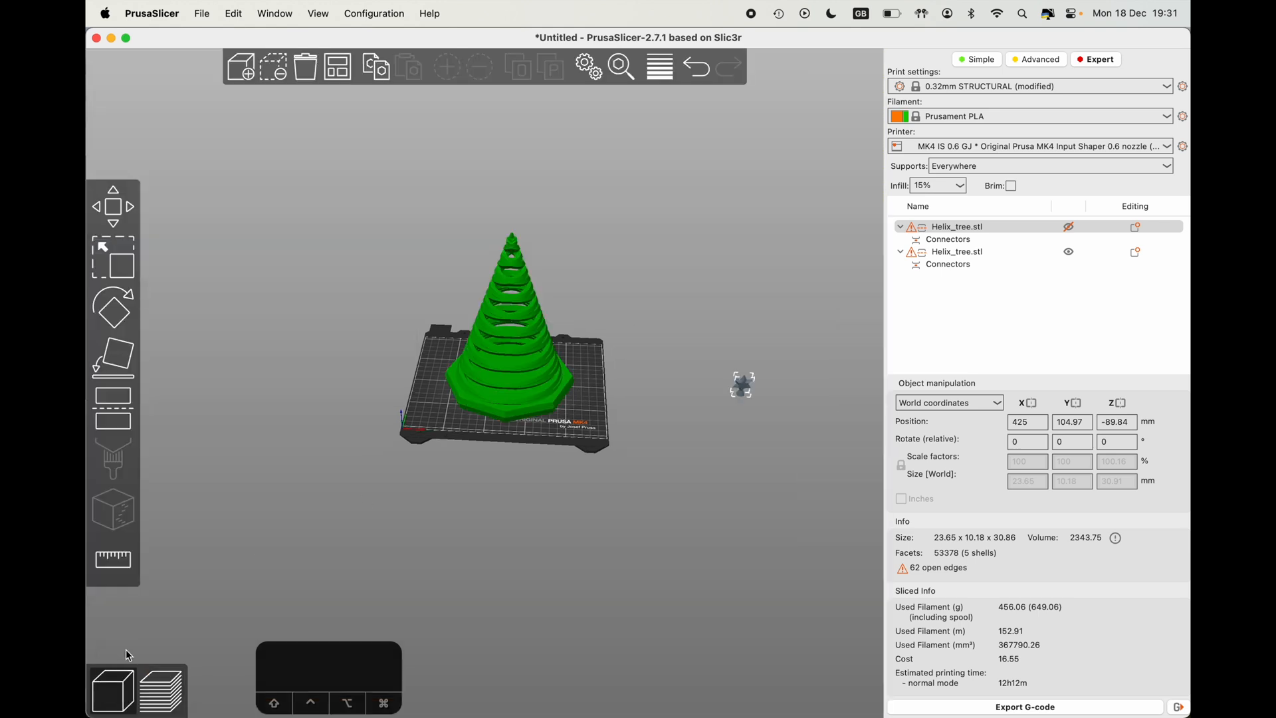
click(167, 691)
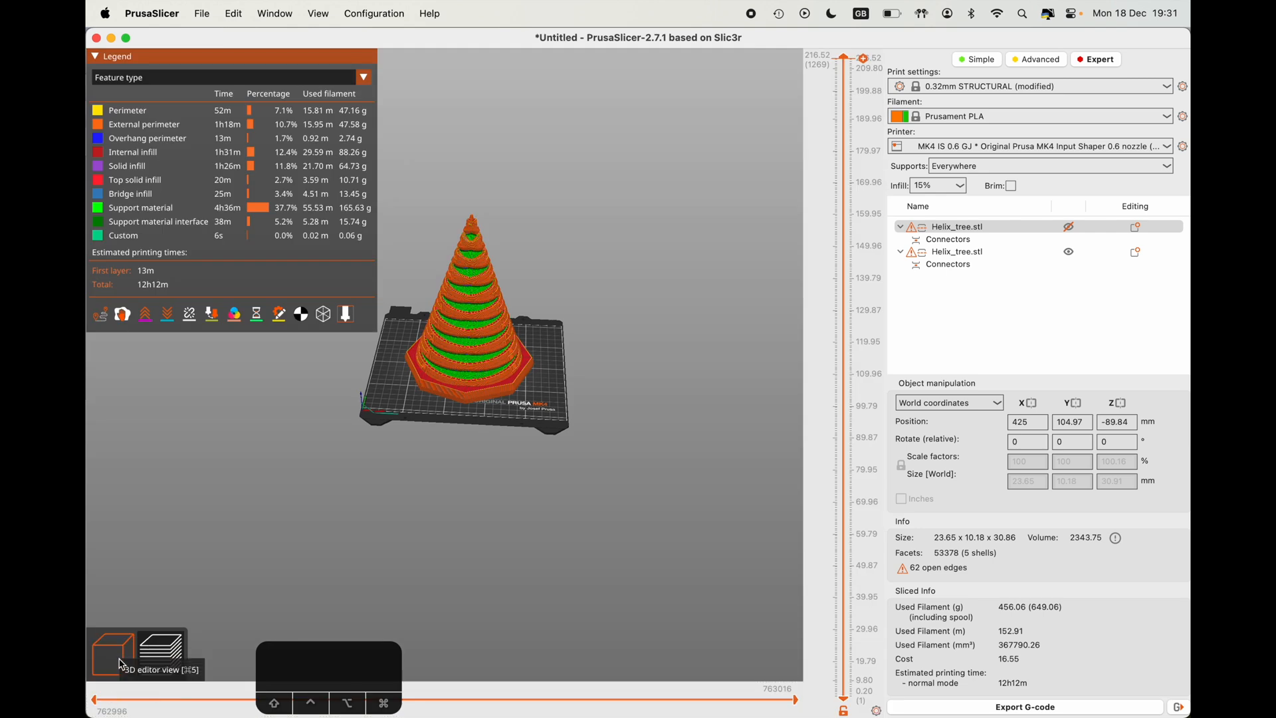
click(114, 698)
click(511, 297)
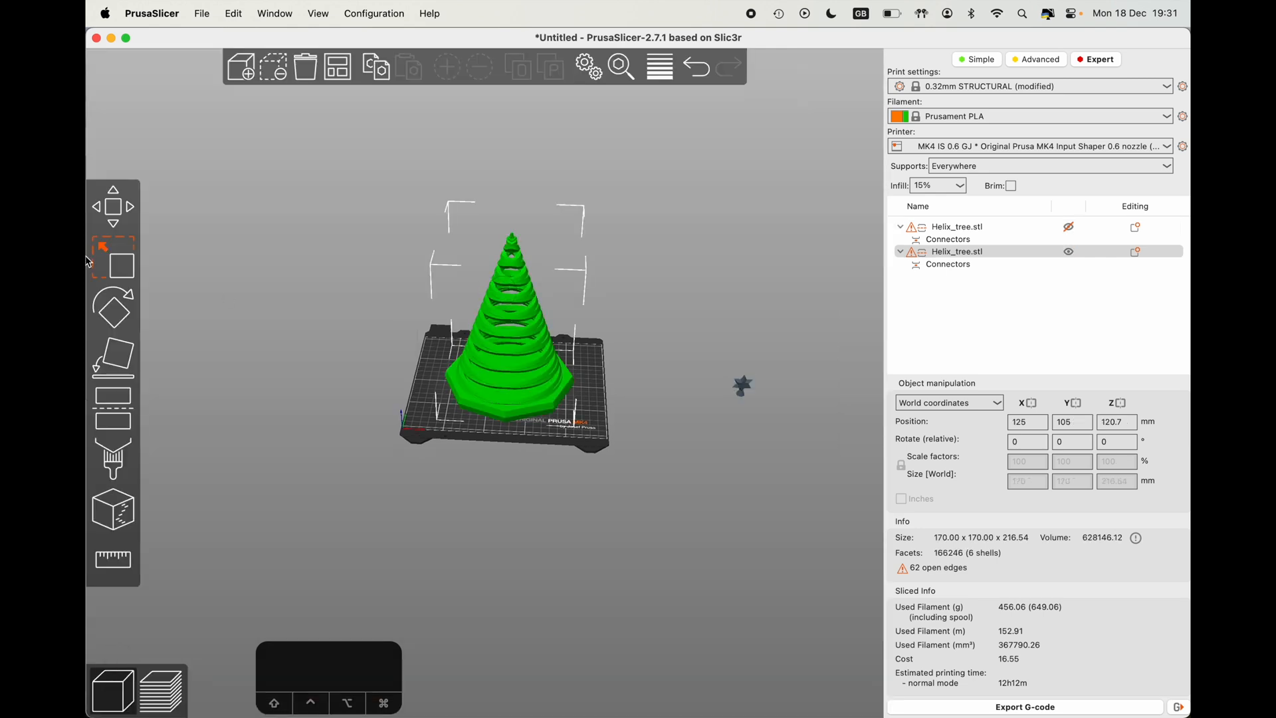
- Lower the tree body to a Z position of 98.12 mm so its base sinks below the bed, and examine its sliced preview
click(113, 211)
drag(512, 225, 513, 253)
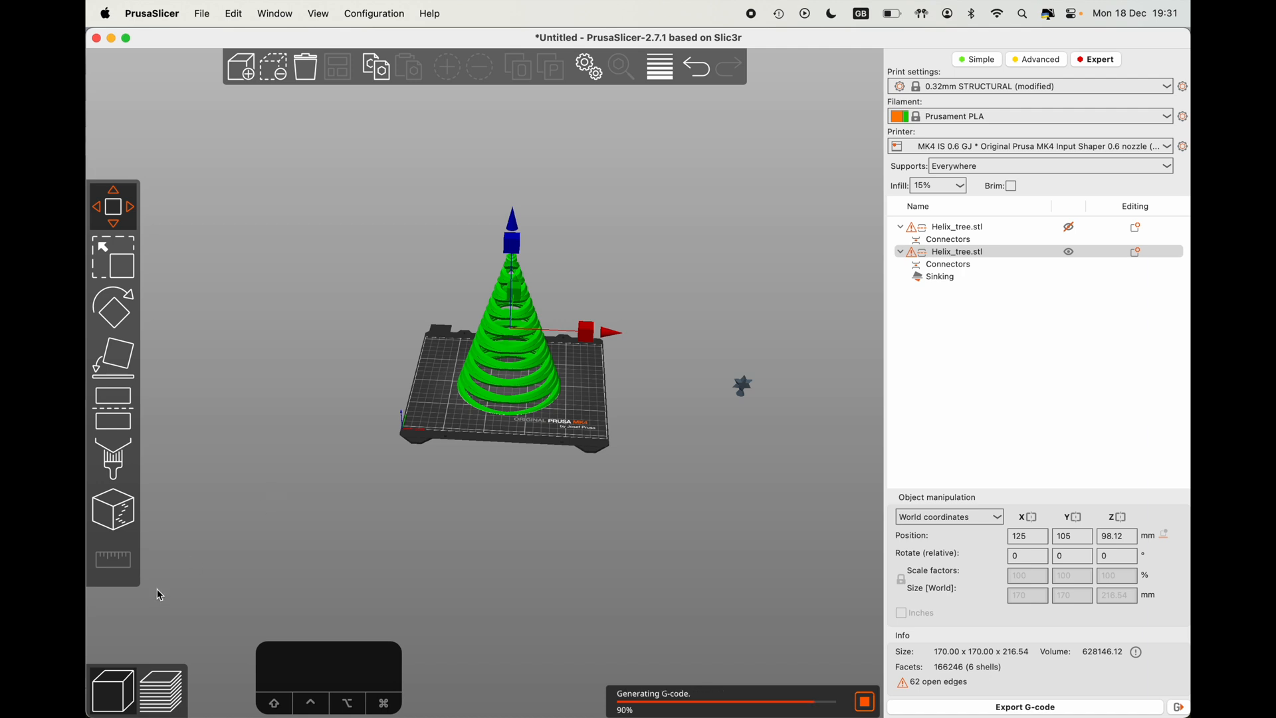
key(Tab)
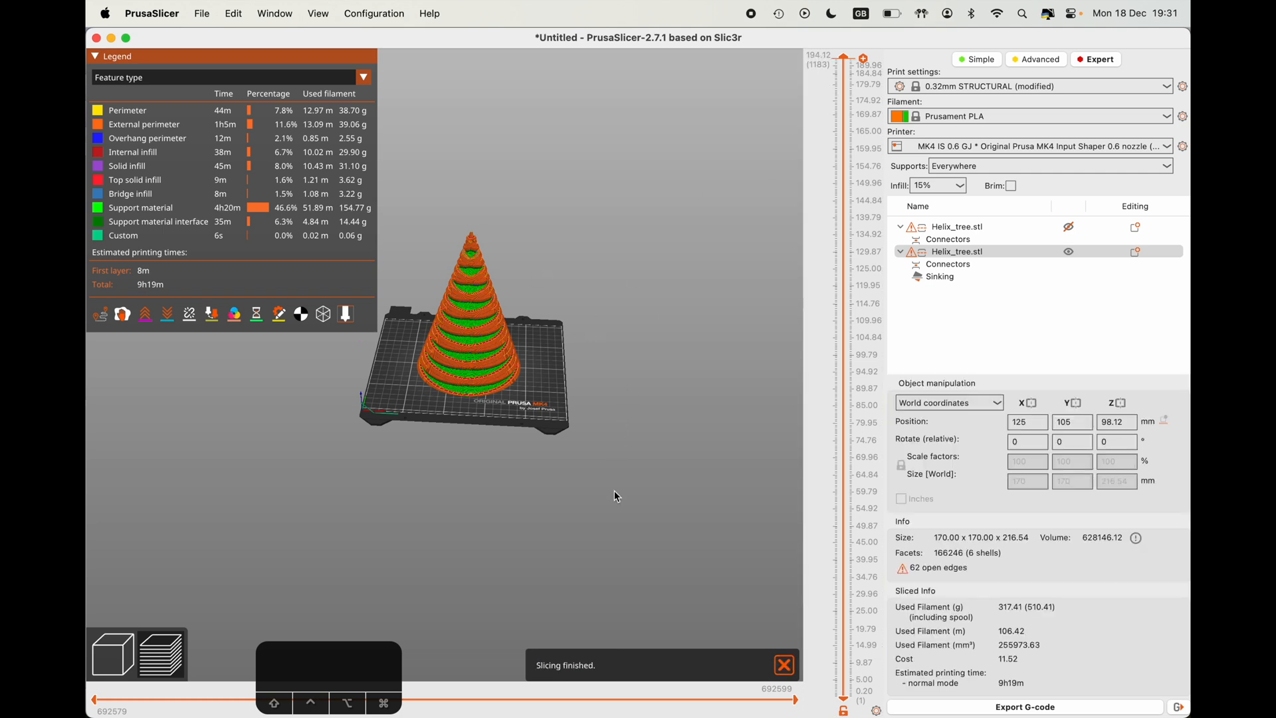
middle_drag(664, 418, 744, 490)
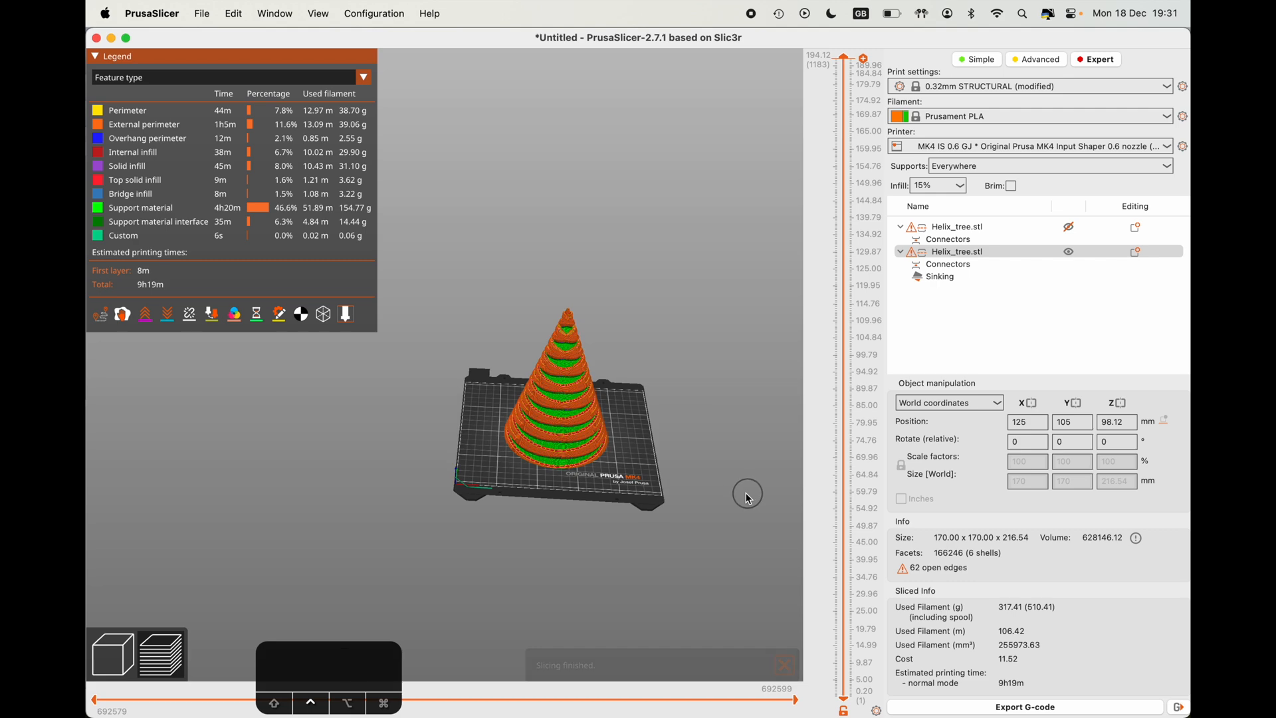
- Switch to FreeCAD and hide the star and the base of the Helix_tree model
key(super+Tab)
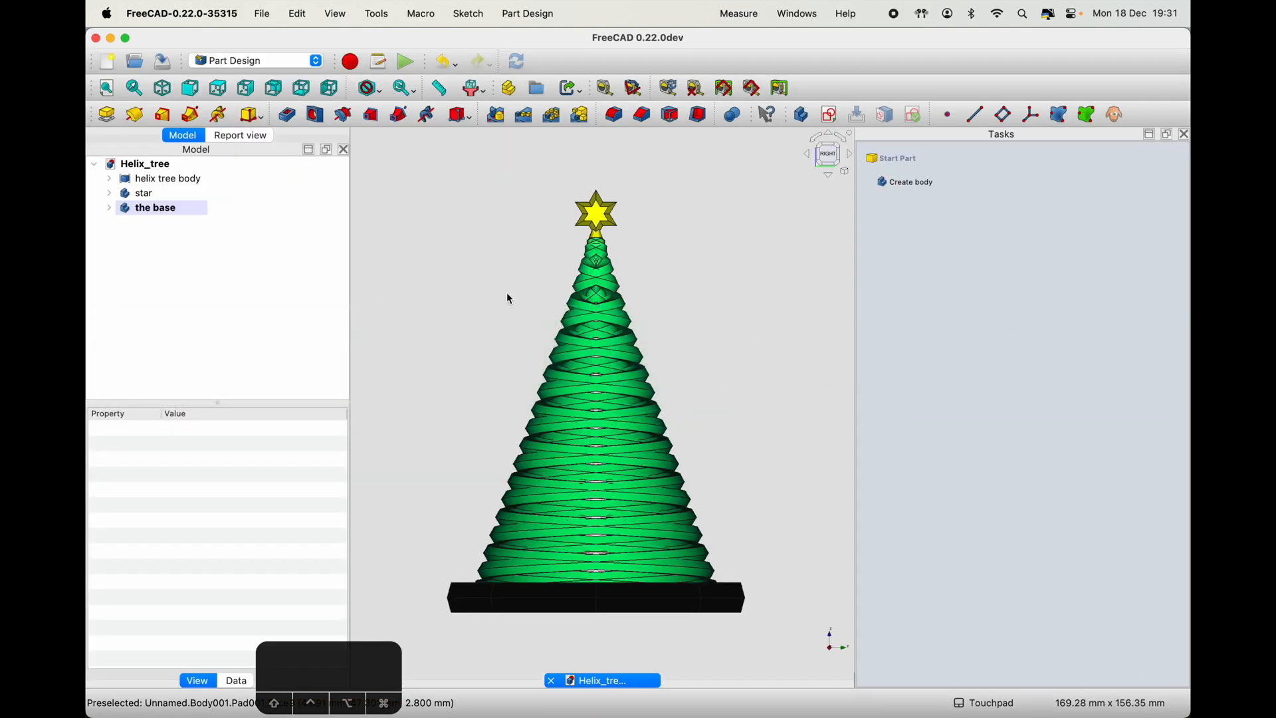
click(155, 208)
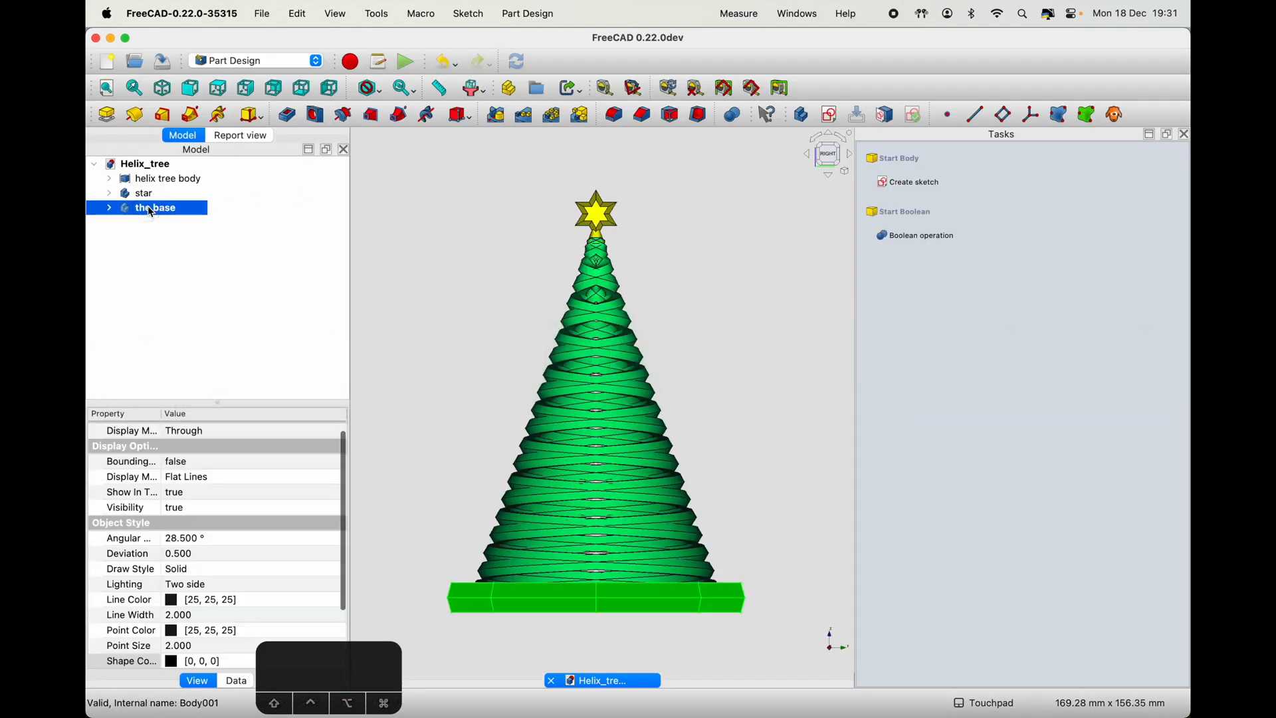
click(149, 197)
key(space)
click(150, 208)
key(space)
- Hide the helix tree body compound and show its two component sweeps, Sweep and Sweep001, instead
click(141, 180)
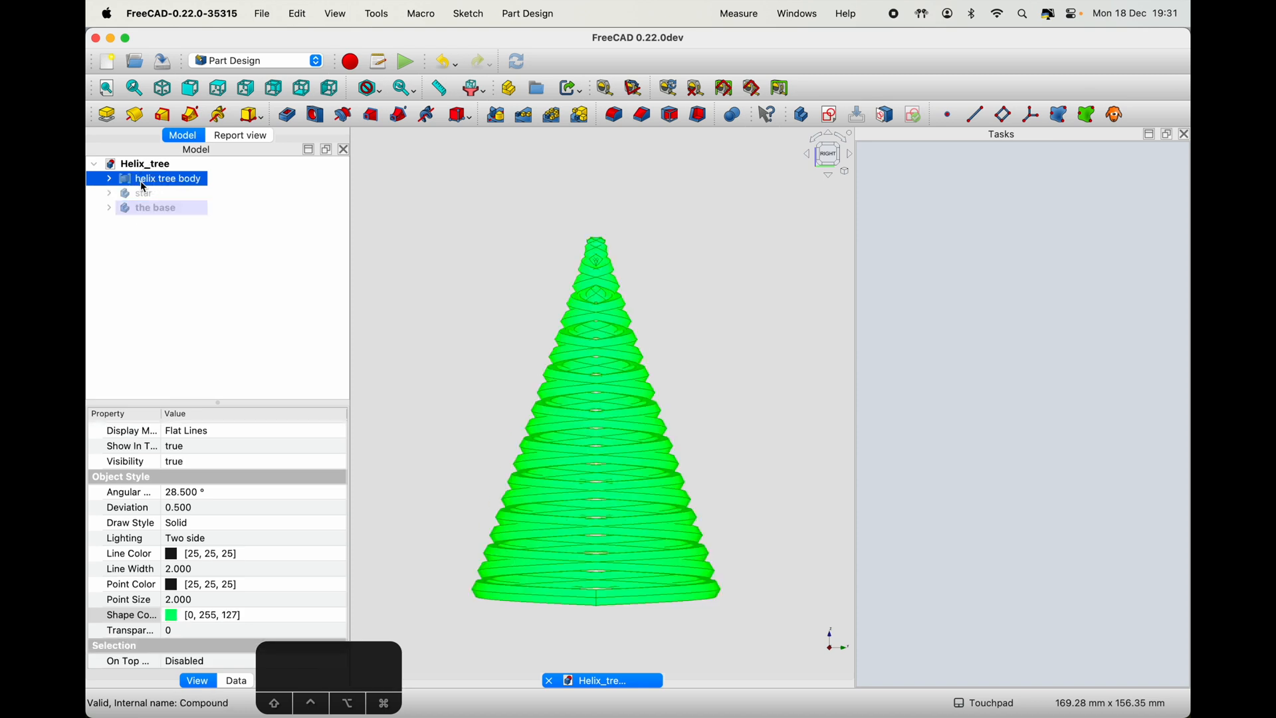
click(110, 178)
key(space)
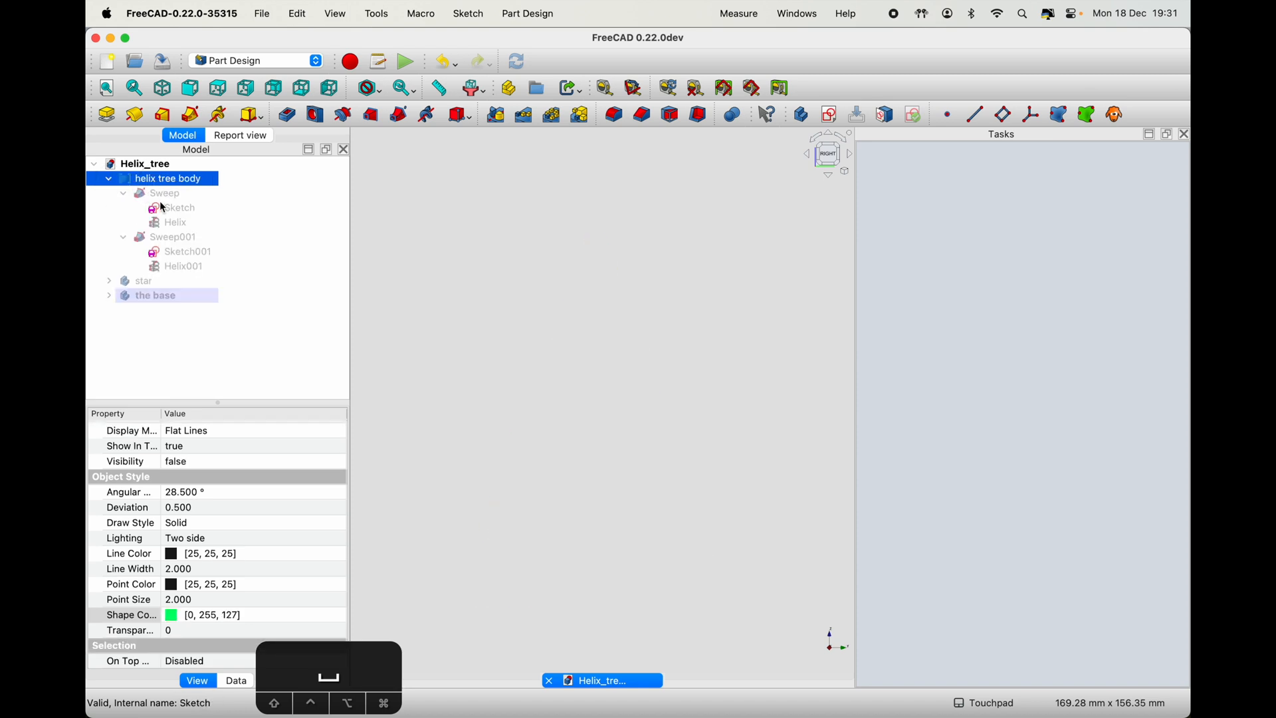
click(164, 193)
key(space)
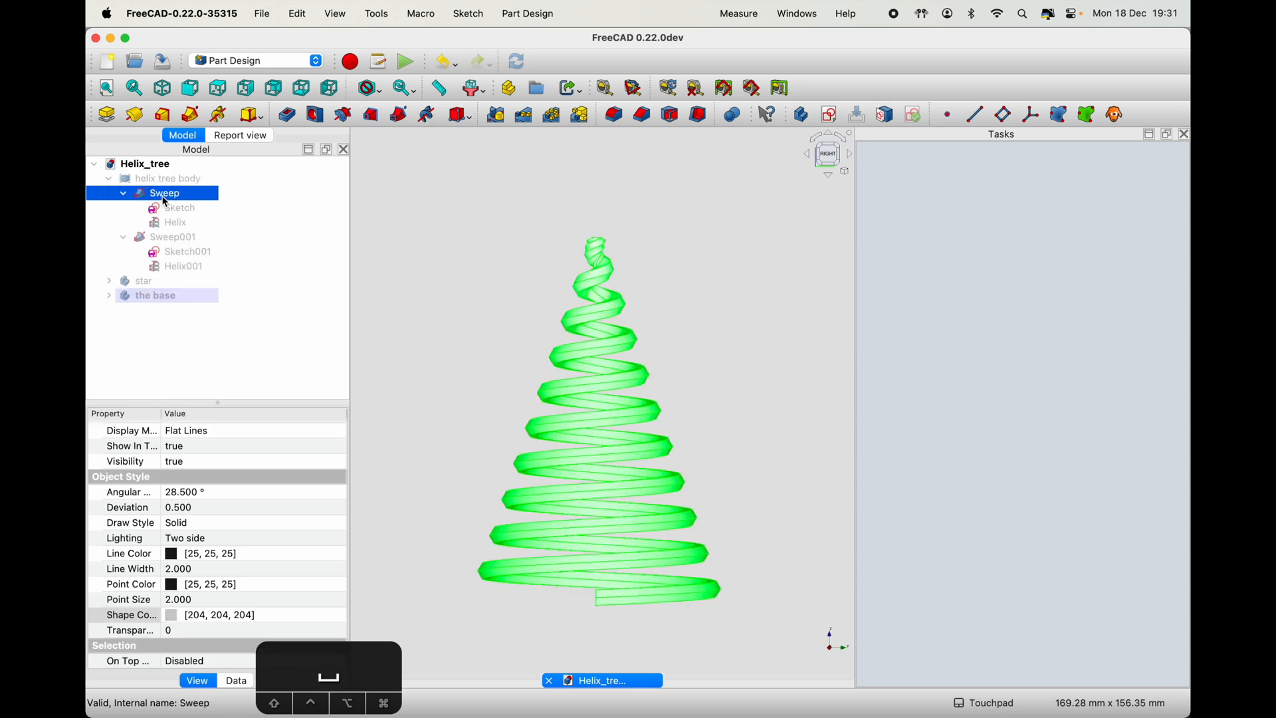
click(169, 238)
key(space)
click(736, 181)
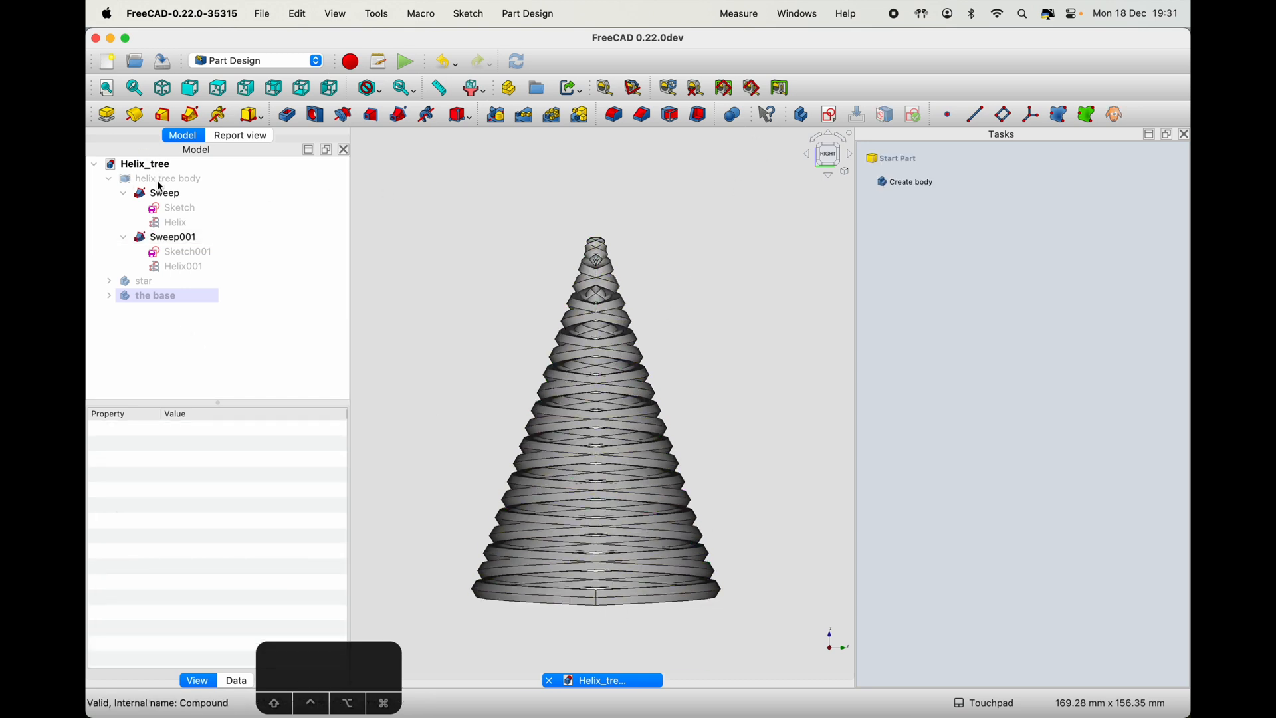
- Show the helix tree body and the star again, examine them from several angles, and return to the right view
click(161, 179)
key(space)
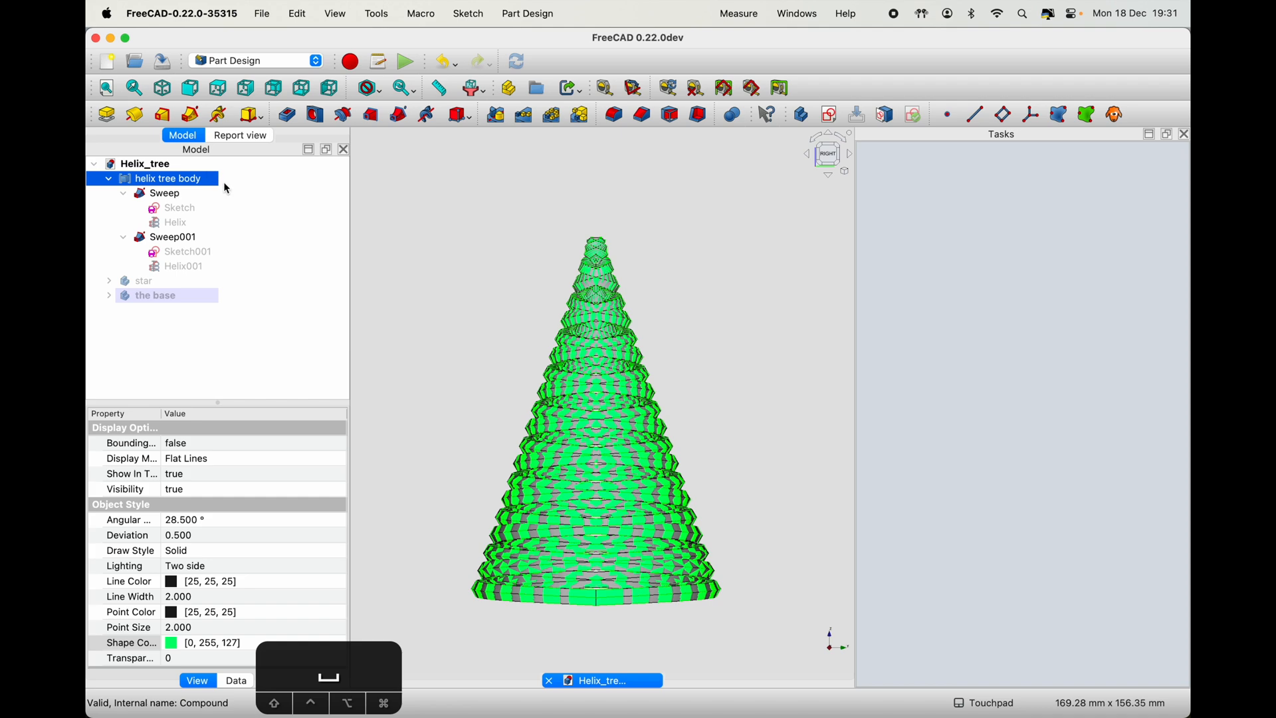
click(108, 179)
click(143, 193)
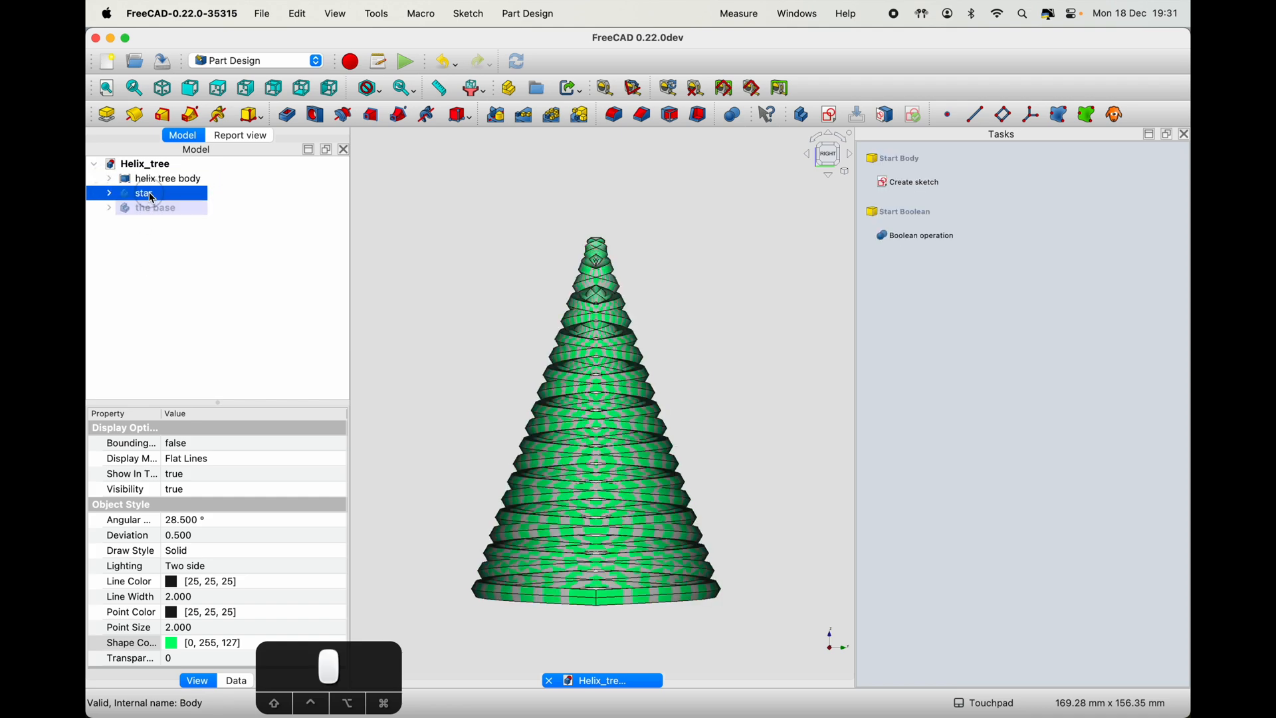
key(space)
shift+drag(625, 186, 487, 361)
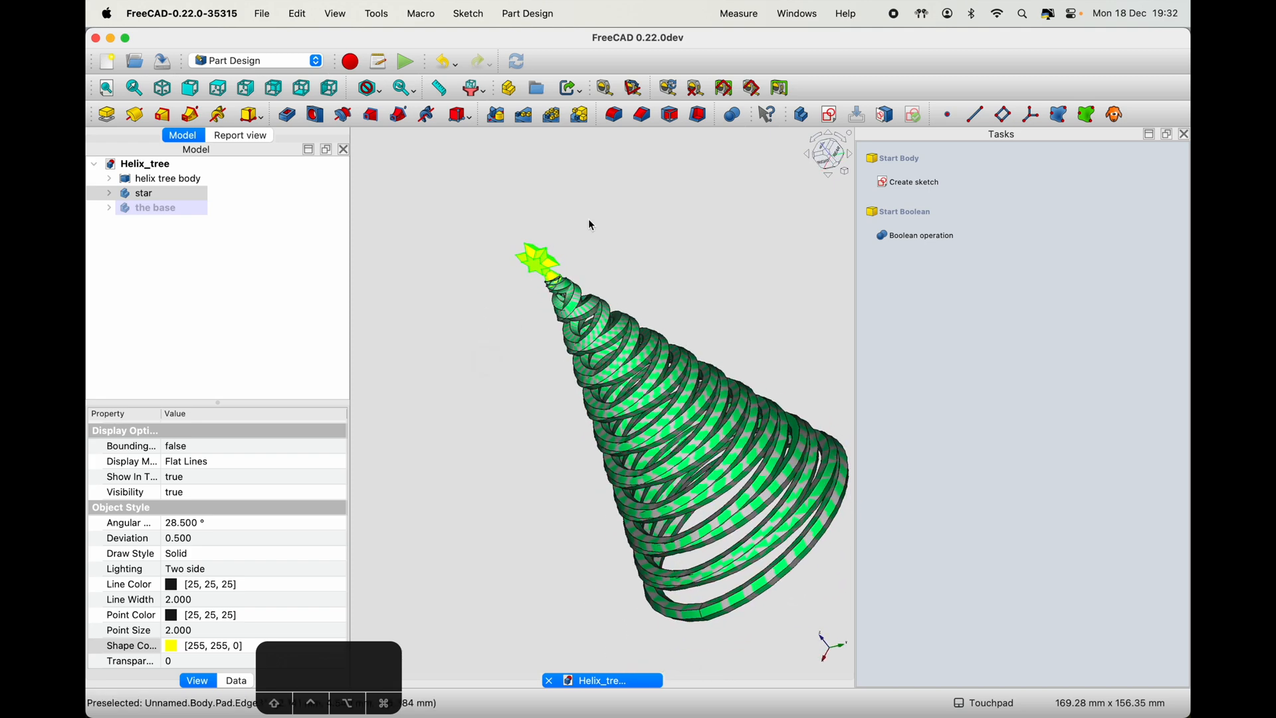
click(450, 247)
shift+drag(661, 256, 700, 255)
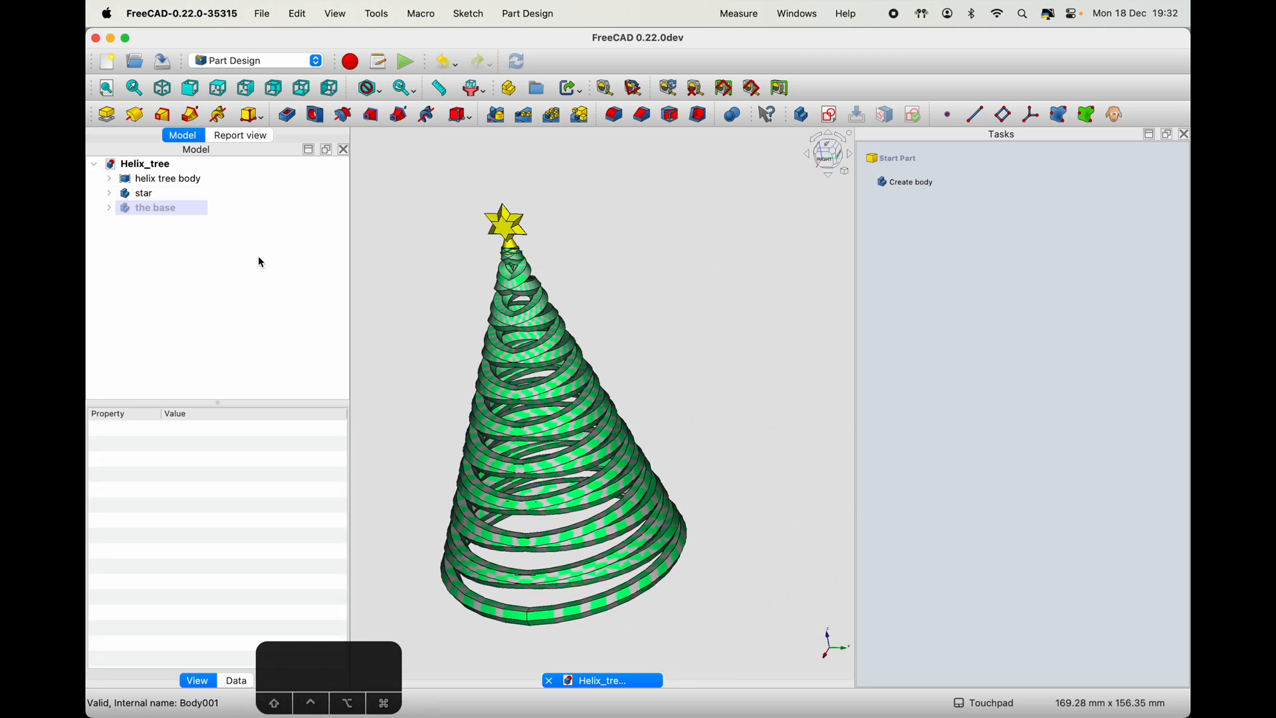
click(825, 158)
shift+drag(495, 199, 625, 155)
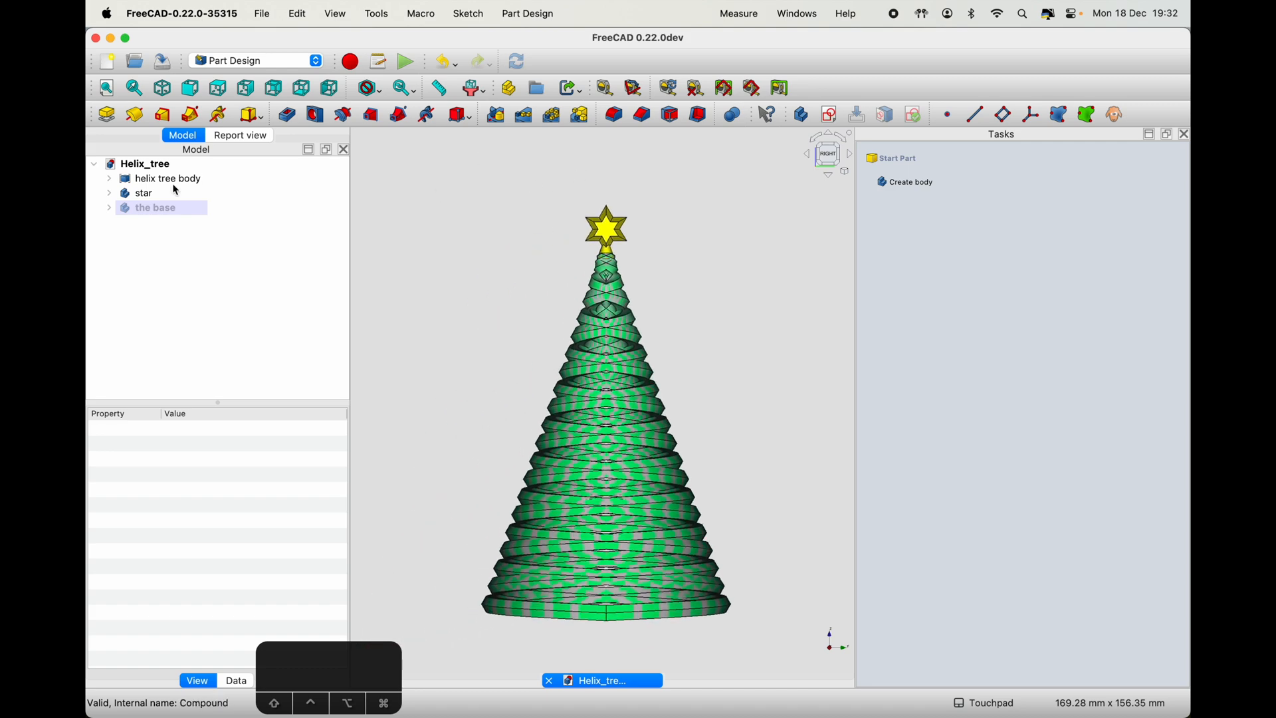
- Show the base again, examine the complete tree from an angle, and return to the right view
click(151, 208)
key(space)
click(467, 371)
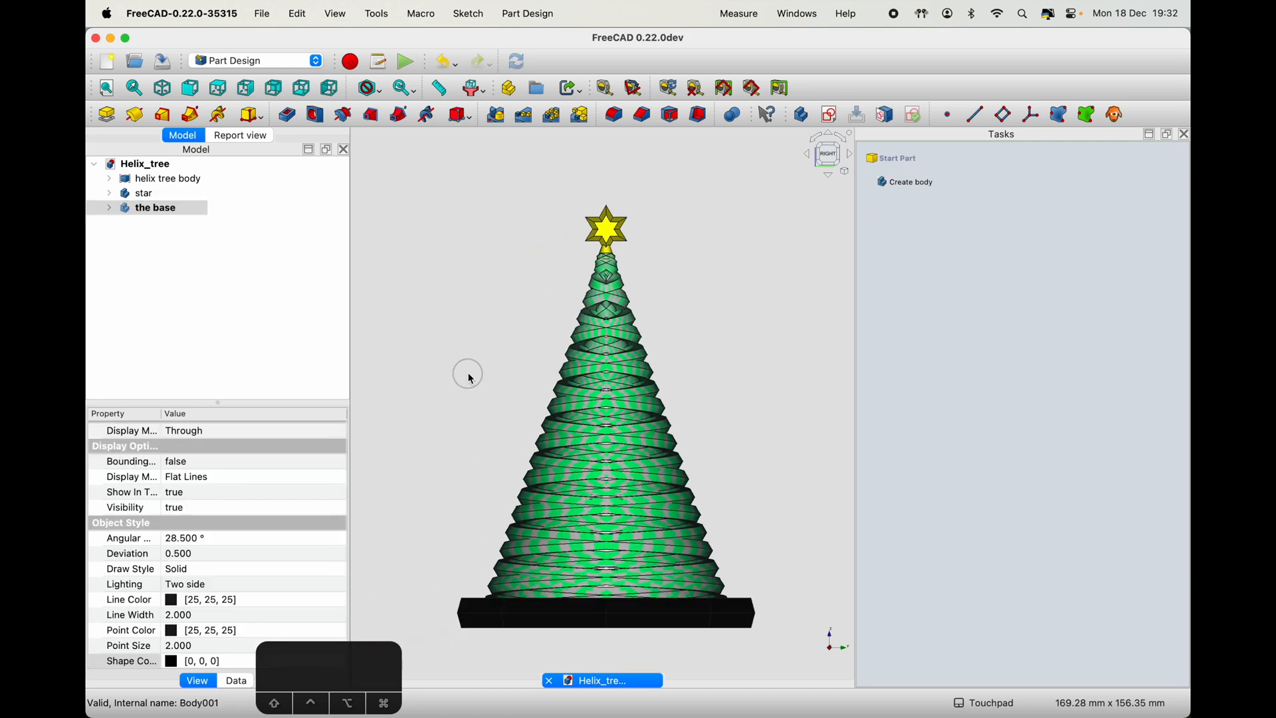
shift+drag(487, 319, 507, 378)
shift+drag(655, 319, 685, 270)
click(838, 164)
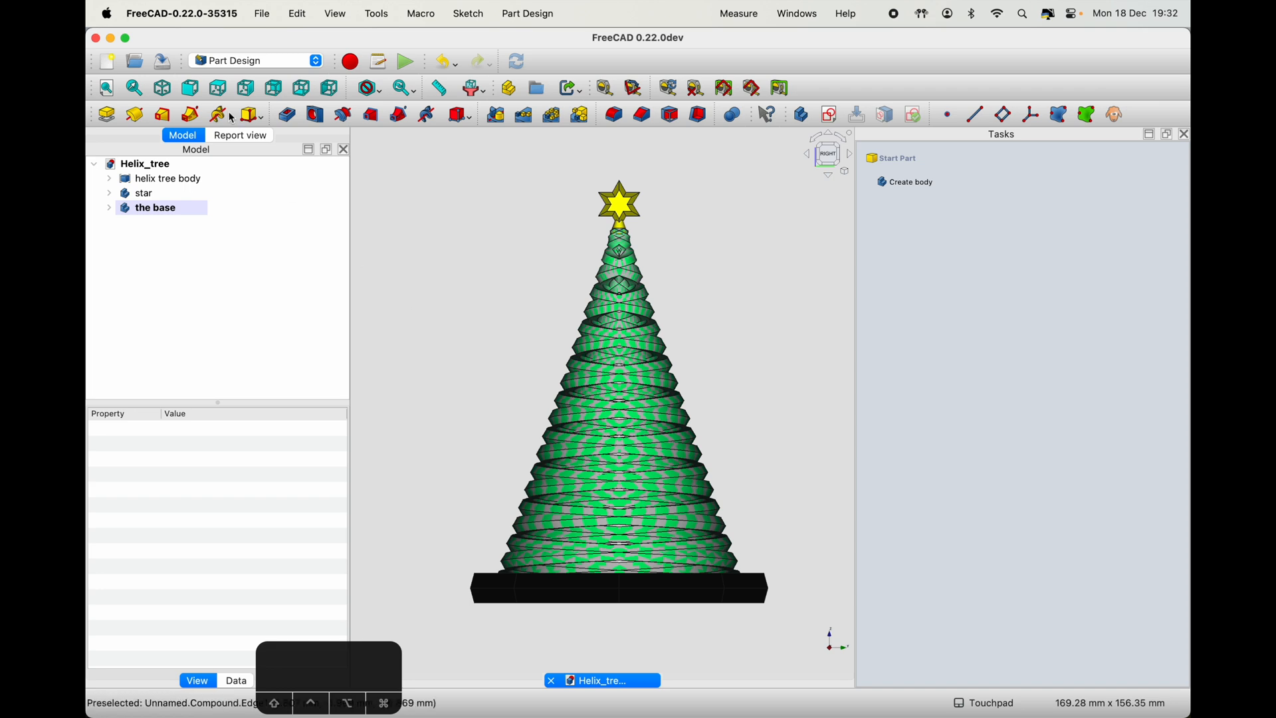
click(259, 8)
click(255, 8)
key(super+Tab)
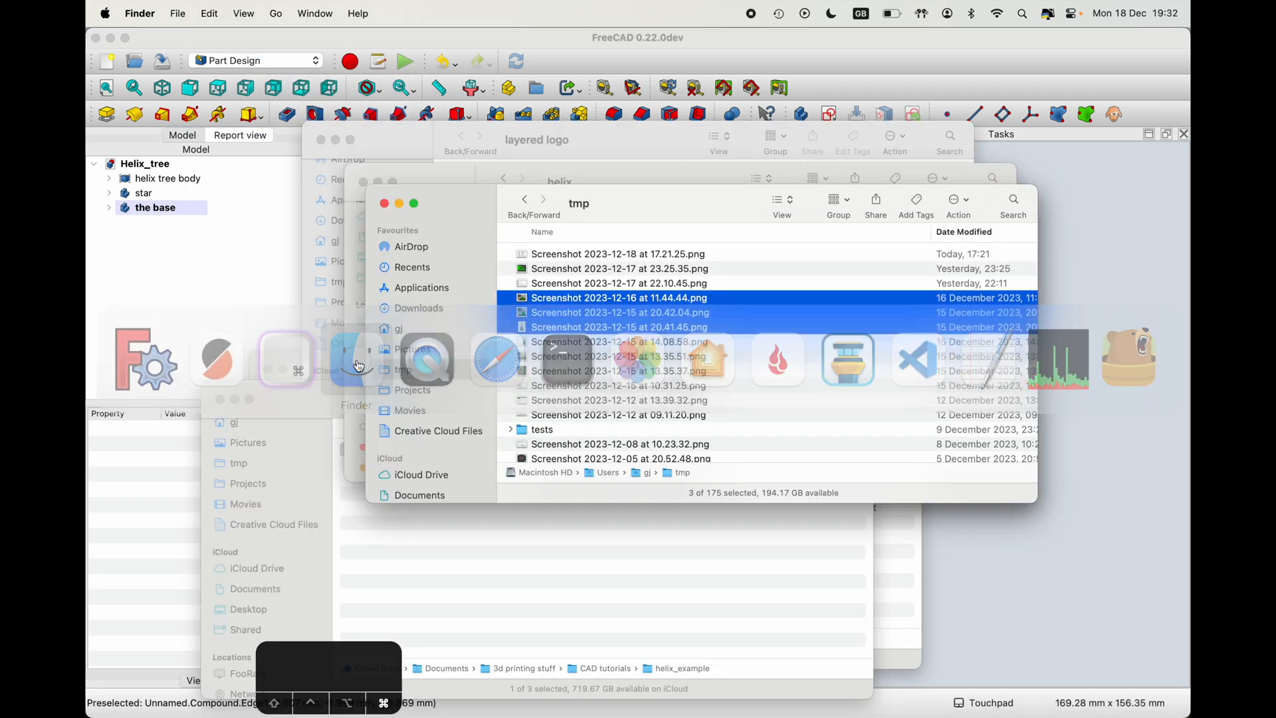
key(super+Tab)
click(431, 357)
mouse_move(692, 256)
shift+mouse_down()
mouse_move(653, 332)
mouse_move(698, 278)
shift+mouse_up()
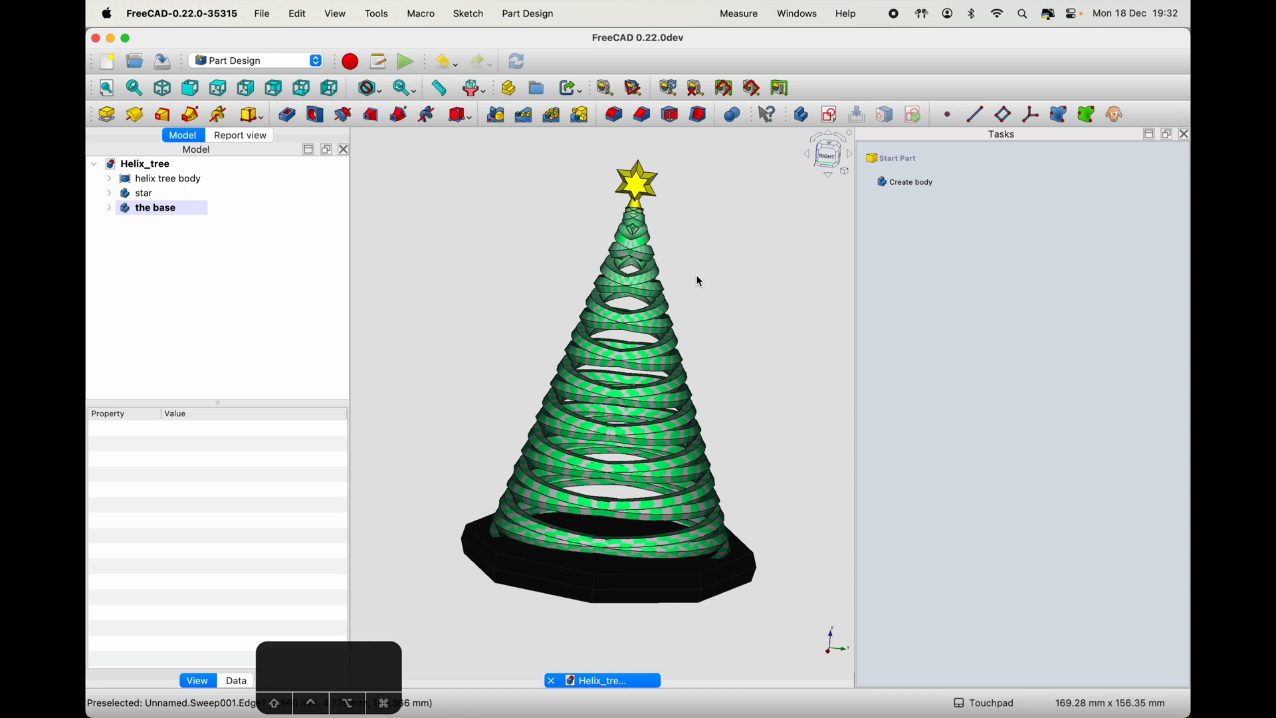